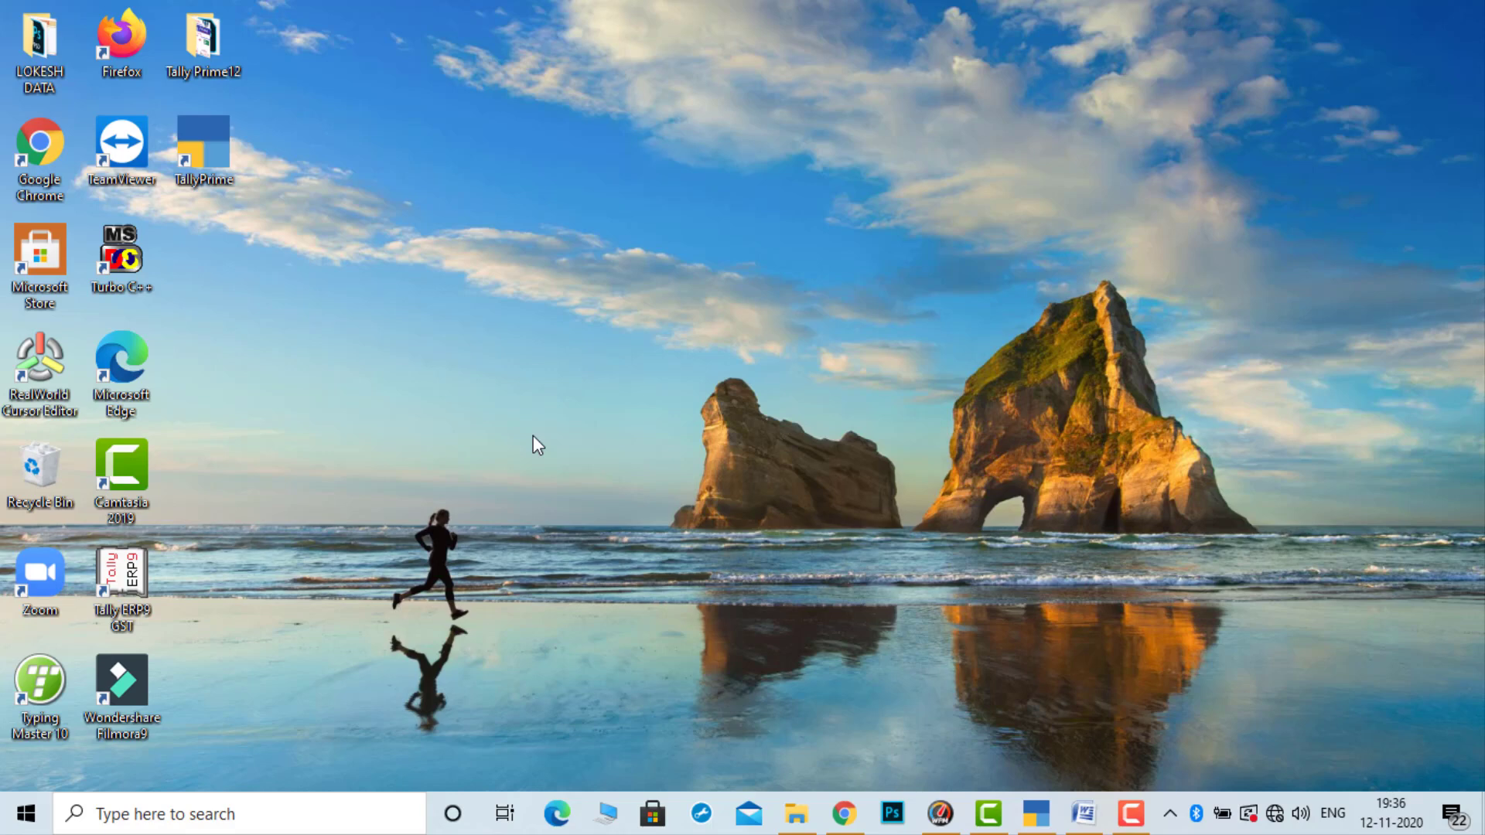
# Switch to TallyPrime and start creating a new company from the company selection list
pyautogui.click(1046, 821)
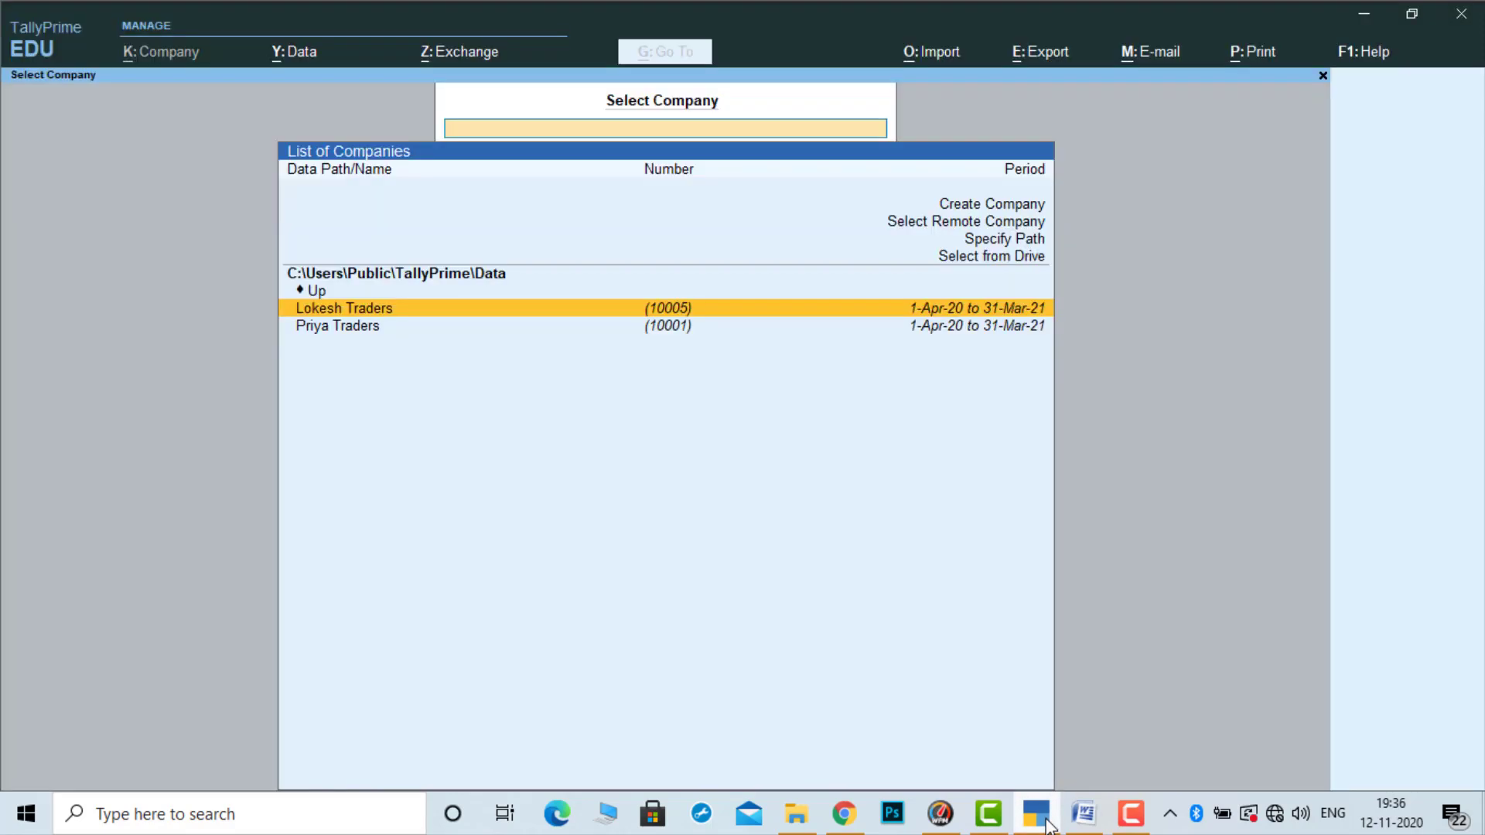
pyautogui.press('Up')
pyautogui.press('Up')
pyautogui.press('Up')
pyautogui.press('Up')
pyautogui.press('Up')
pyautogui.press('Up')
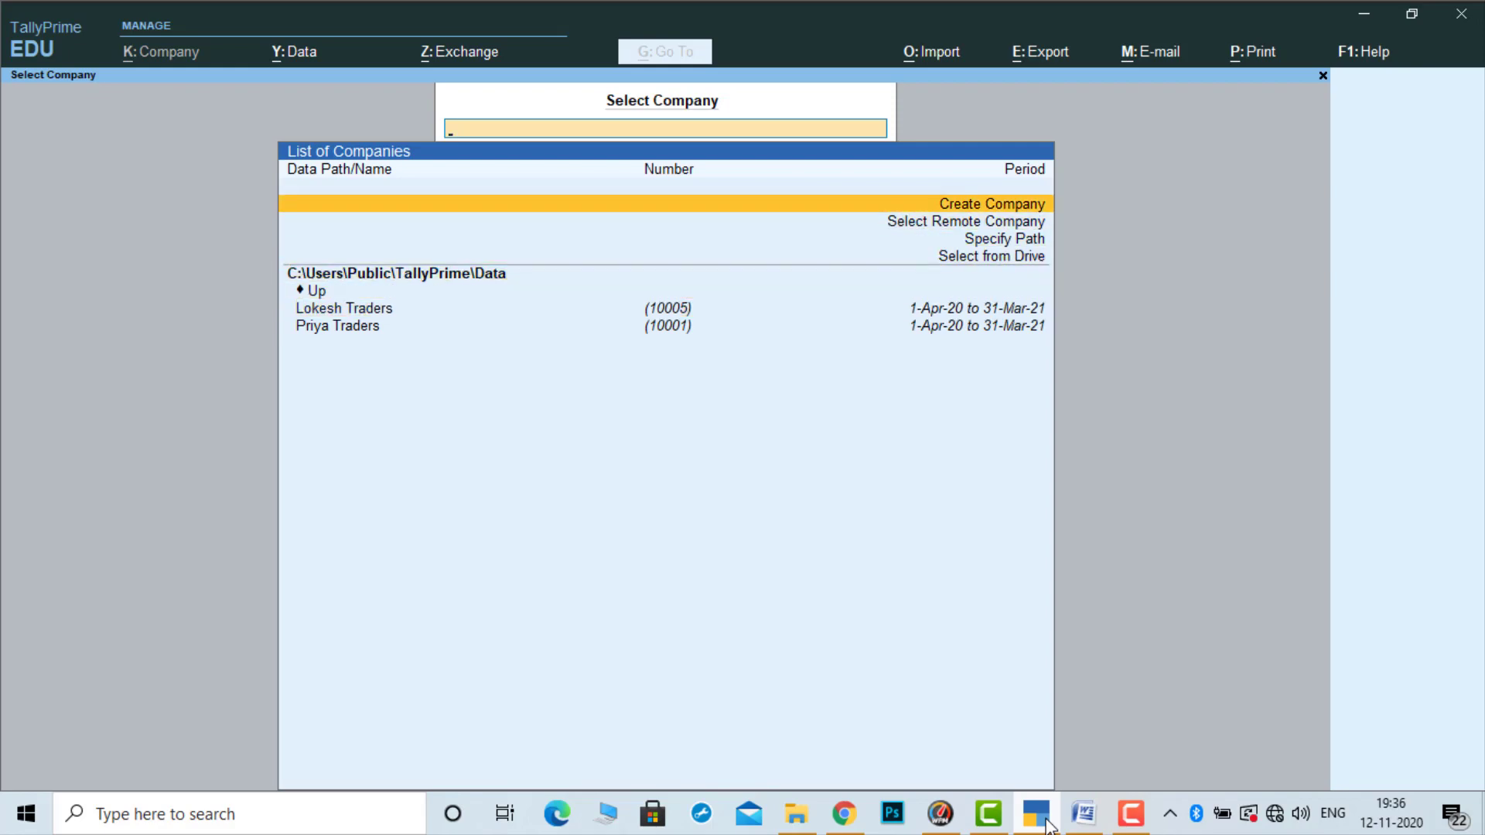
pyautogui.press('Return')
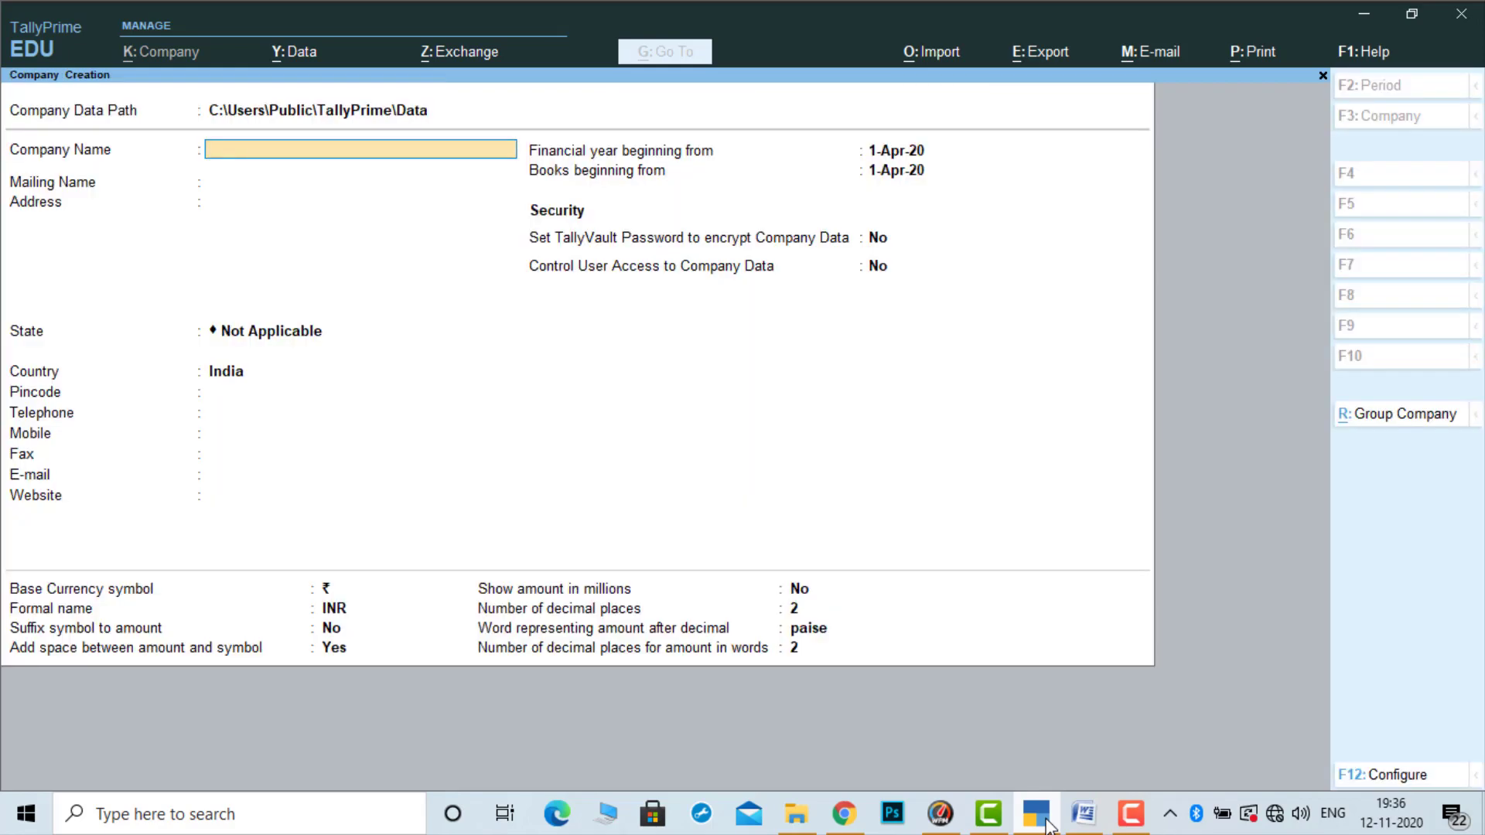
# Copy the heading SRI AGENCY from the Word document and use it as the company name and mailing name in TallyPrime
pyautogui.click(1084, 814)
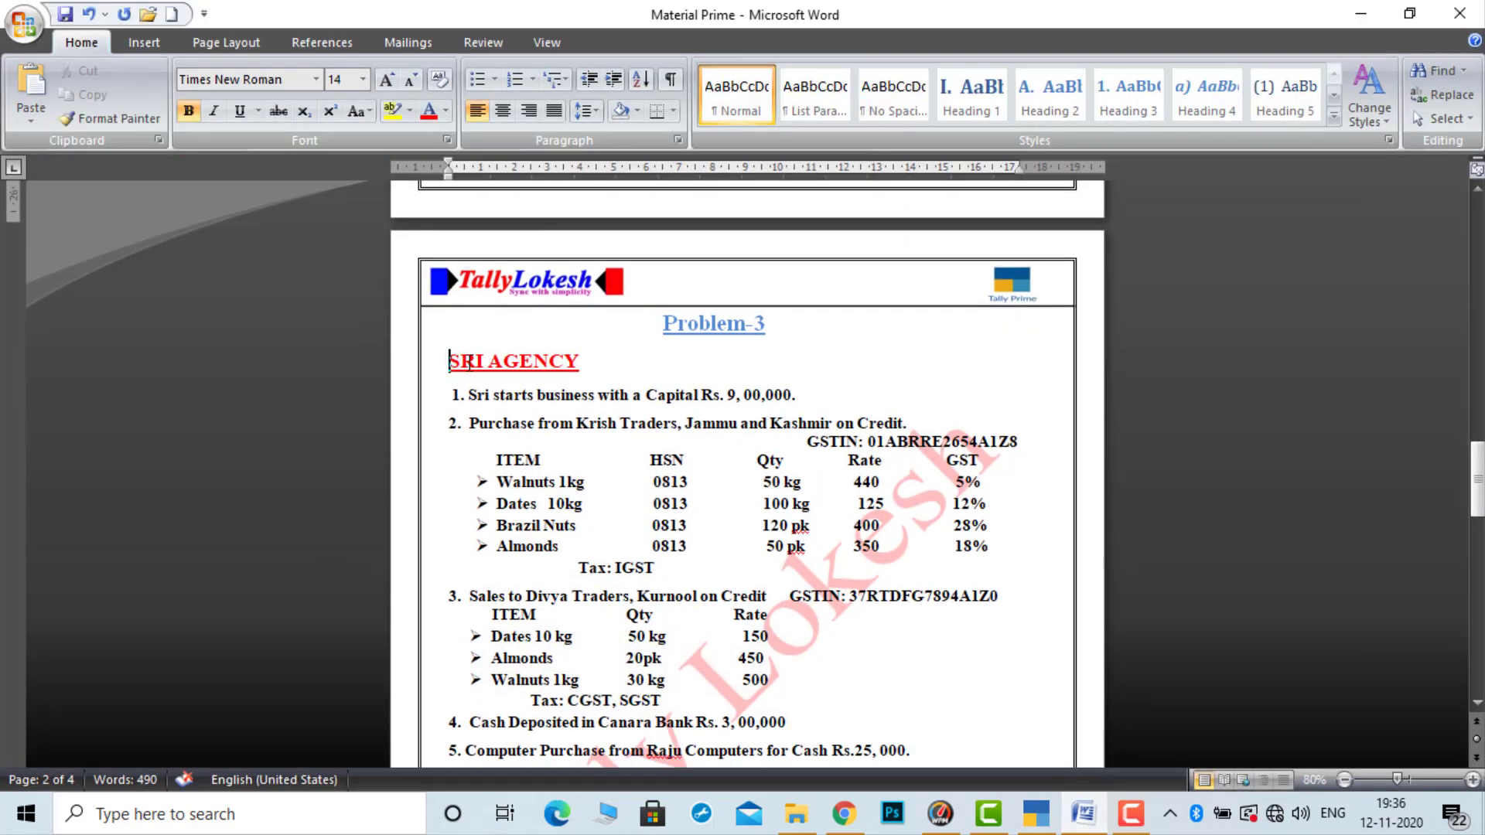
pyautogui.moveTo(452, 361); pyautogui.dragTo(554, 357)
pyautogui.hotkey('ctrl', 'c')
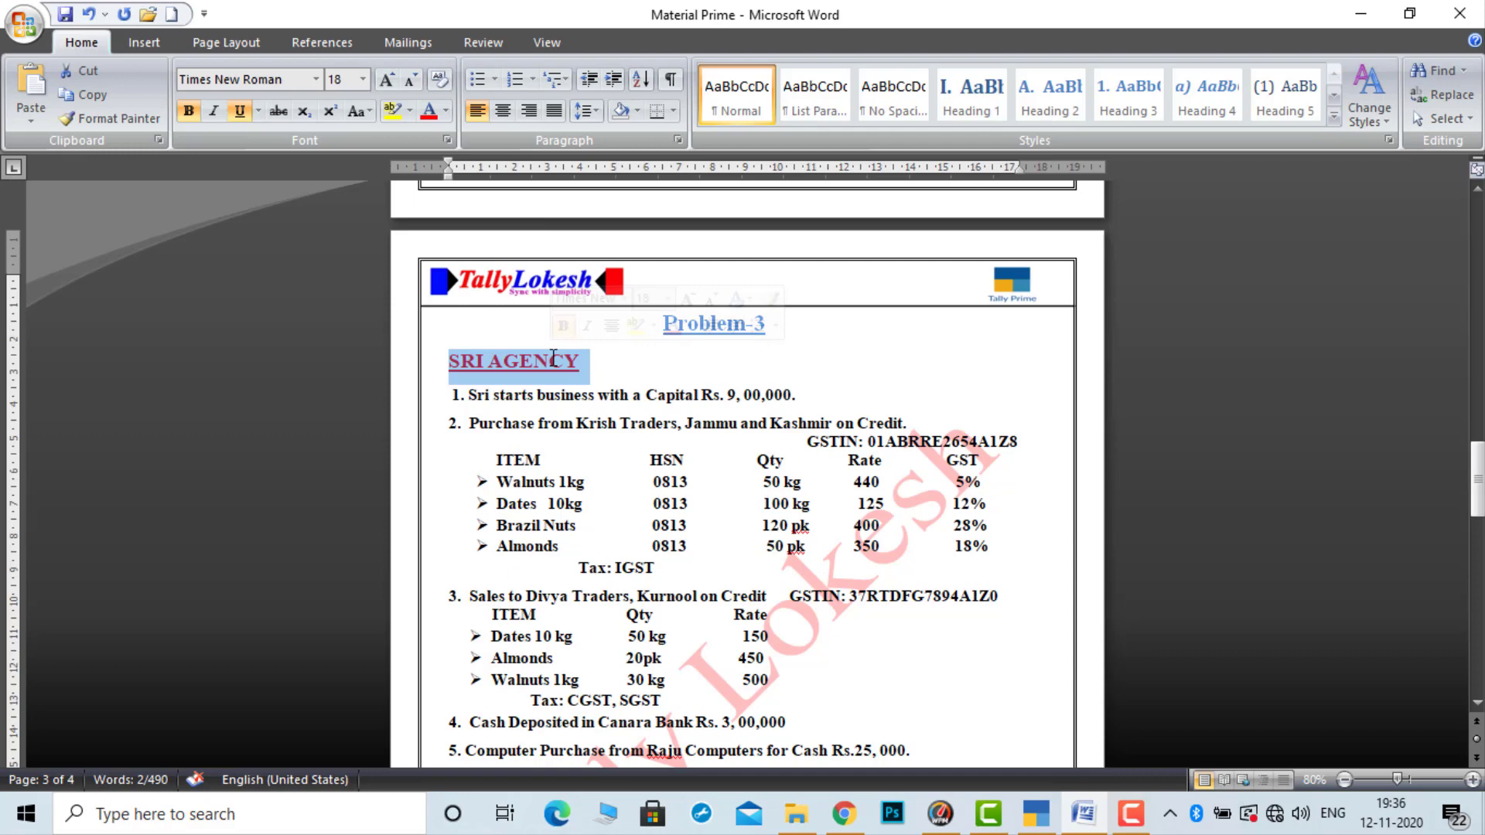
pyautogui.click(1037, 820)
pyautogui.hotkey('ctrl', 'v')
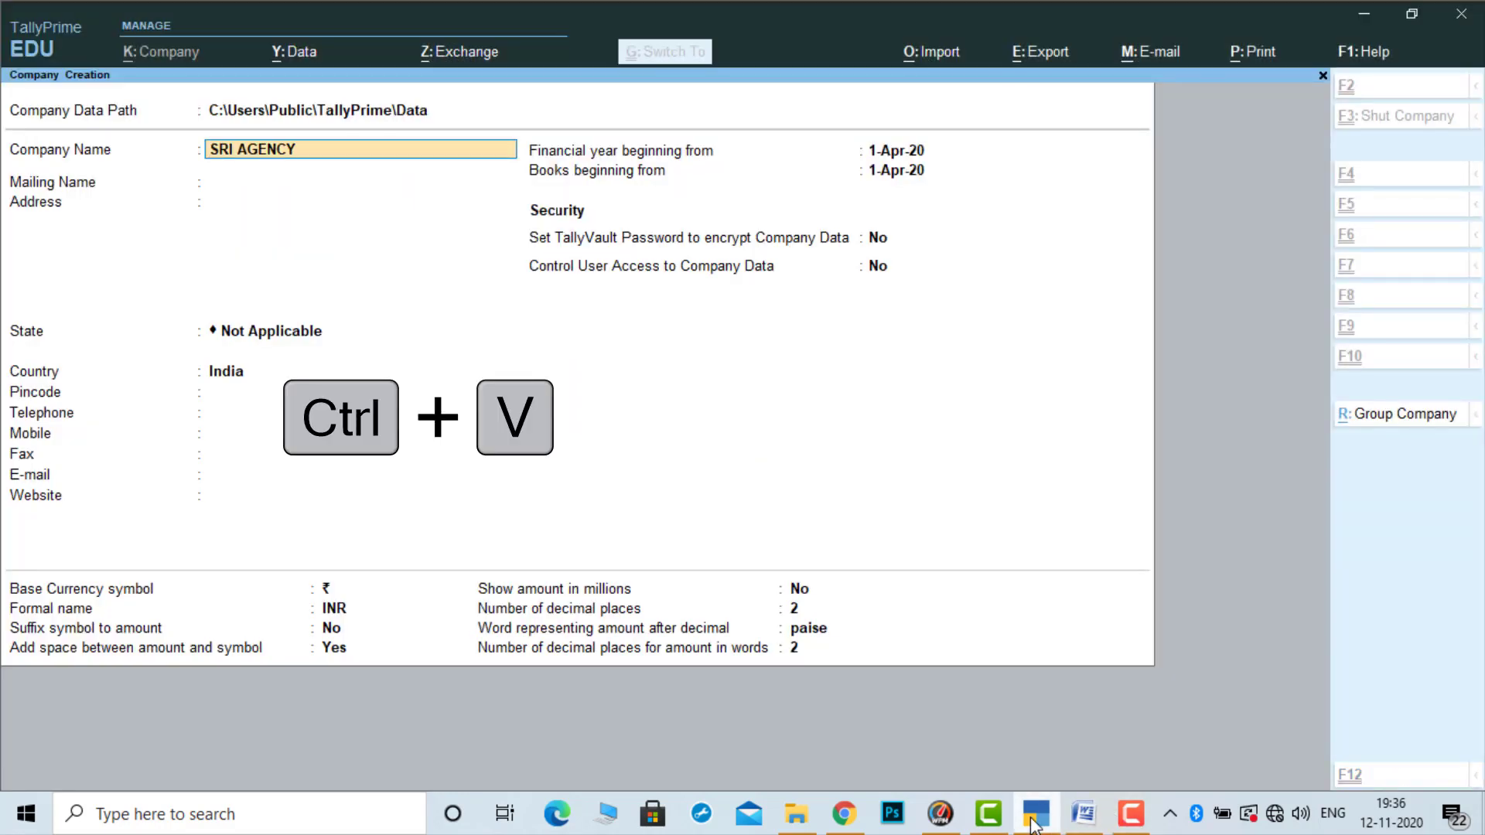
pyautogui.press('Return')
pyautogui.press('Return')
pyautogui.press('Return')
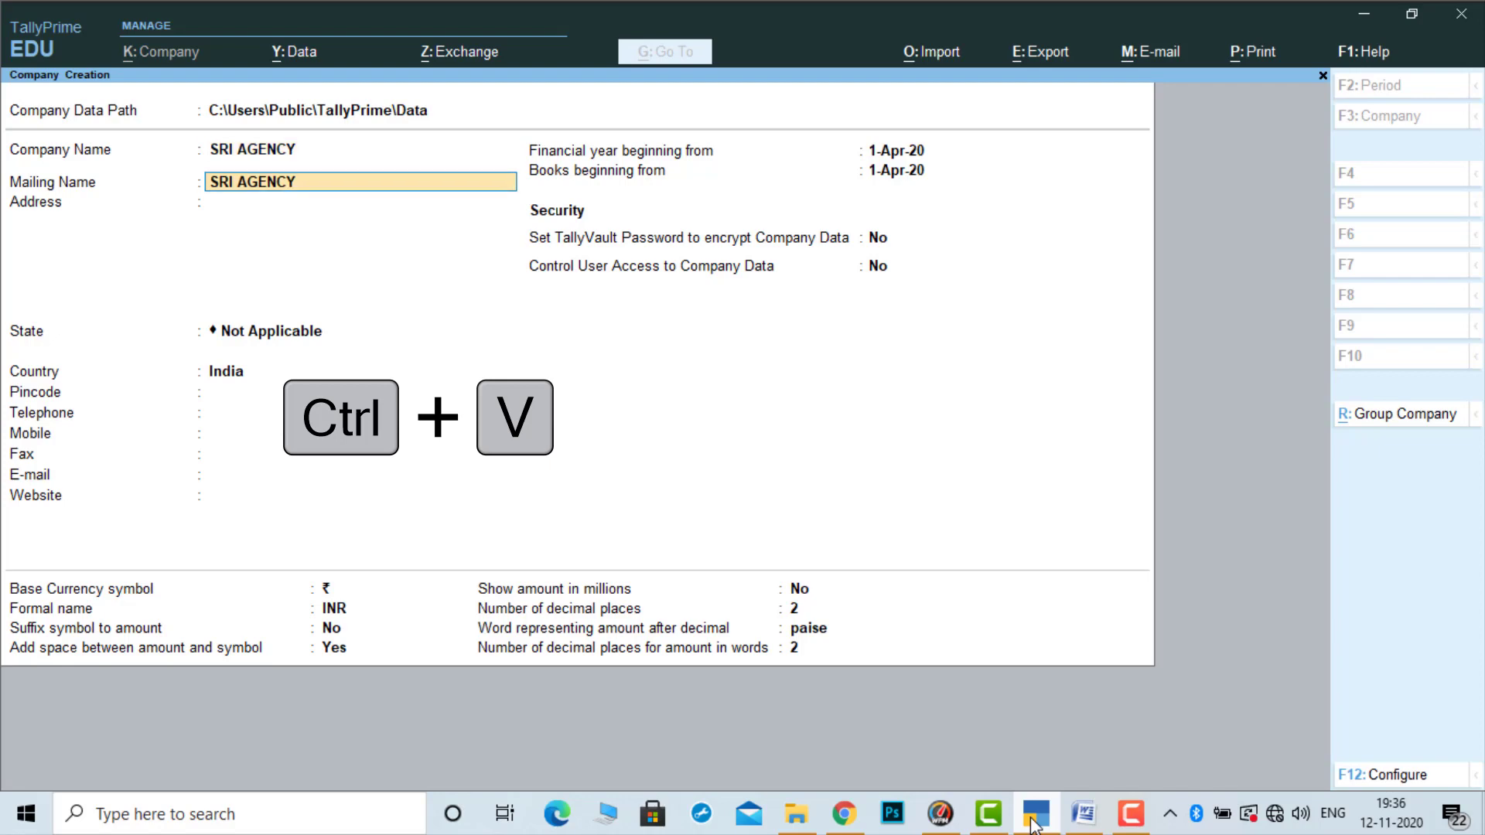
# Set the company's state to Andhra Pradesh and leave the pincode and phone details blank
pyautogui.press('Down')
pyautogui.press('Down')
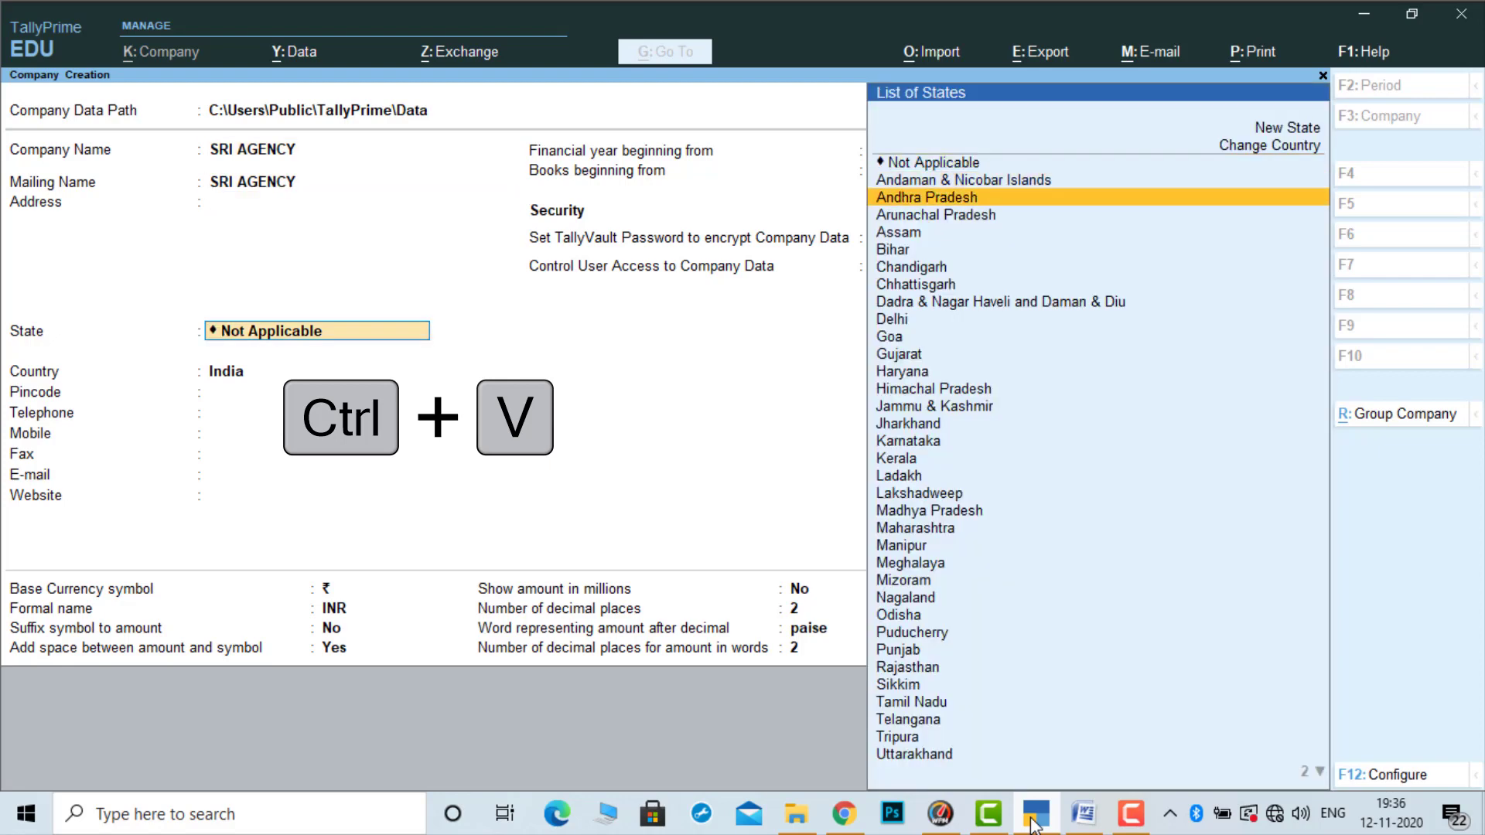
pyautogui.press('Return')
pyautogui.press('Return')
pyautogui.press('Return')
pyautogui.press('Return')
pyautogui.press('Return')
pyautogui.press('Return')
pyautogui.press('Return')
pyautogui.press('Return')
pyautogui.press('Return')
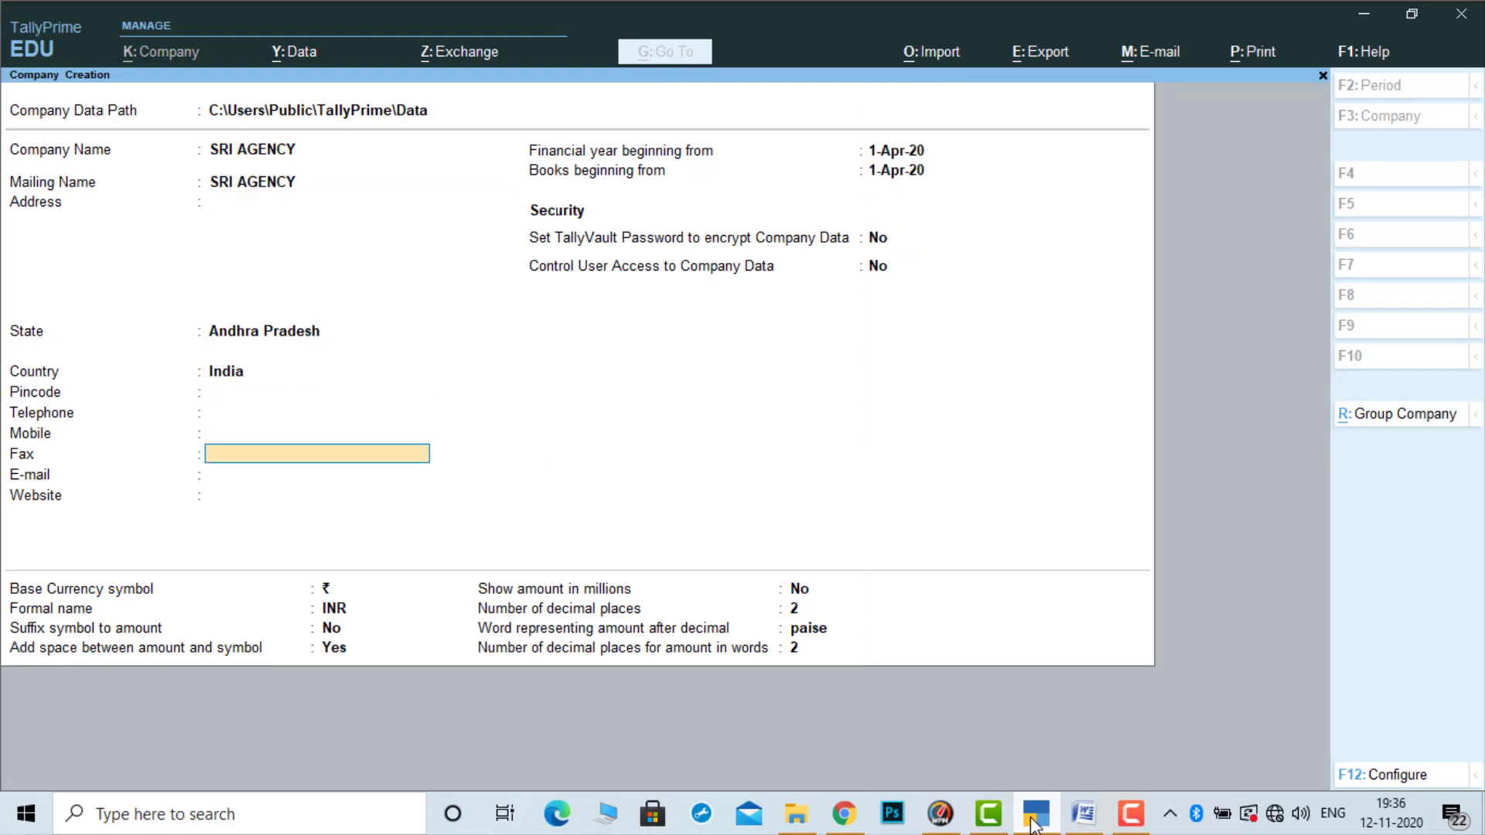
# Keep the default financial year, security and currency settings and accept the creation of SRI AGENCY
pyautogui.press('Return')
pyautogui.press('Return')
pyautogui.press('Return')
pyautogui.press('Return')
pyautogui.press('Return')
pyautogui.press('Return')
pyautogui.press('Return')
pyautogui.press('Return')
pyautogui.press('Return')
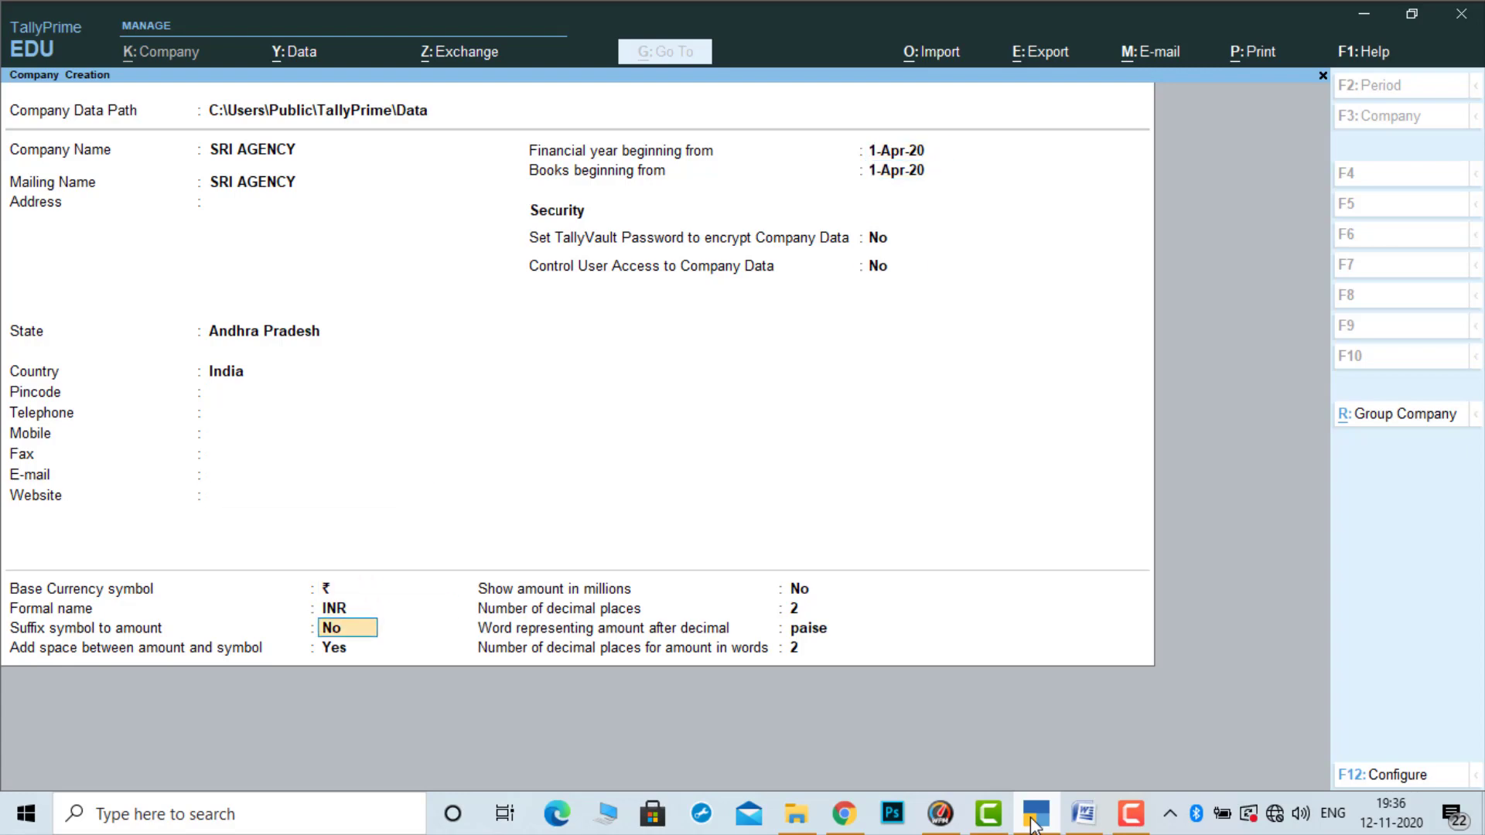
pyautogui.press('Return')
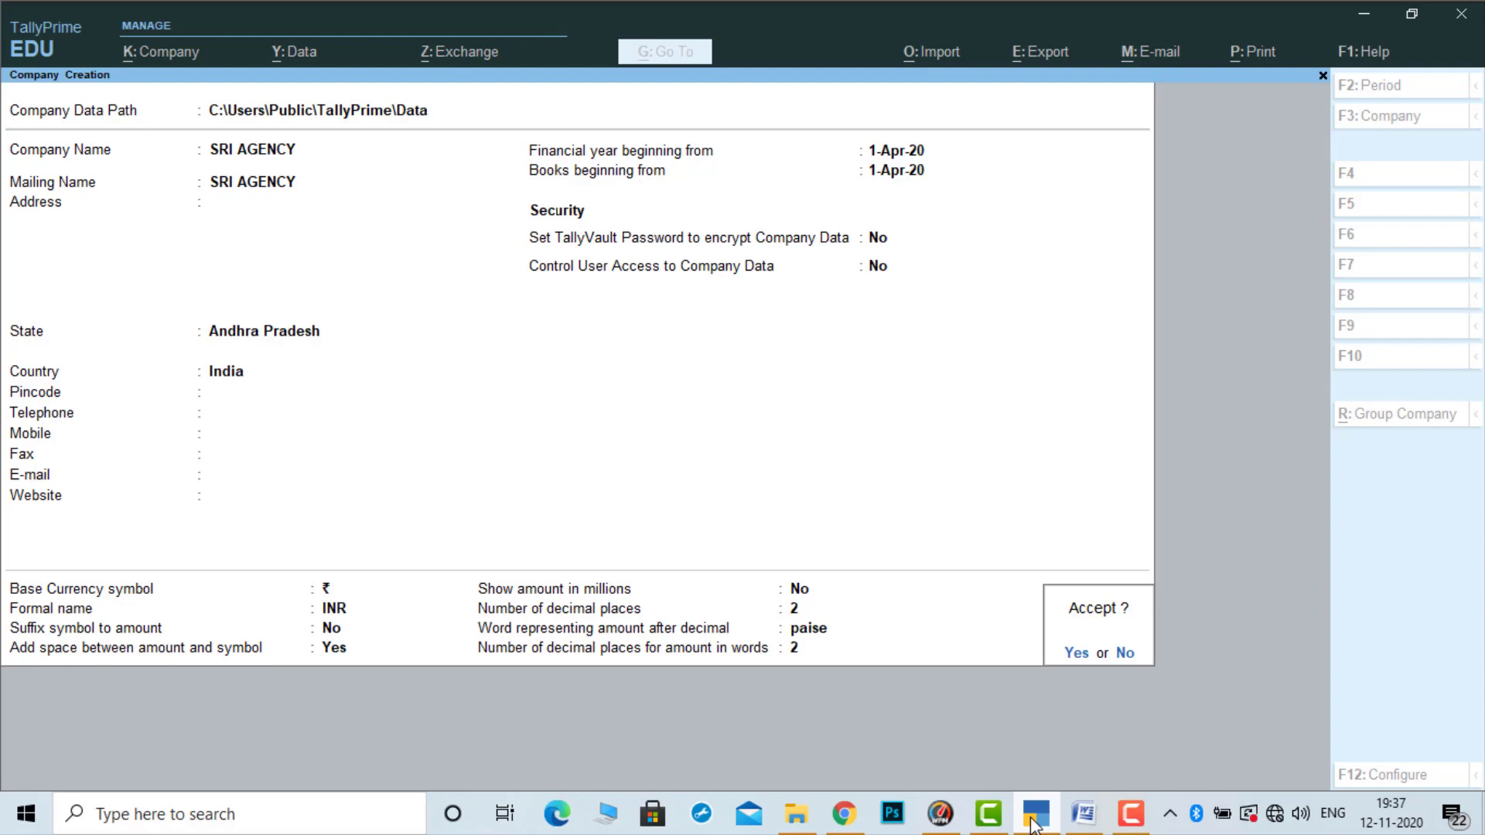
pyautogui.press('Return')
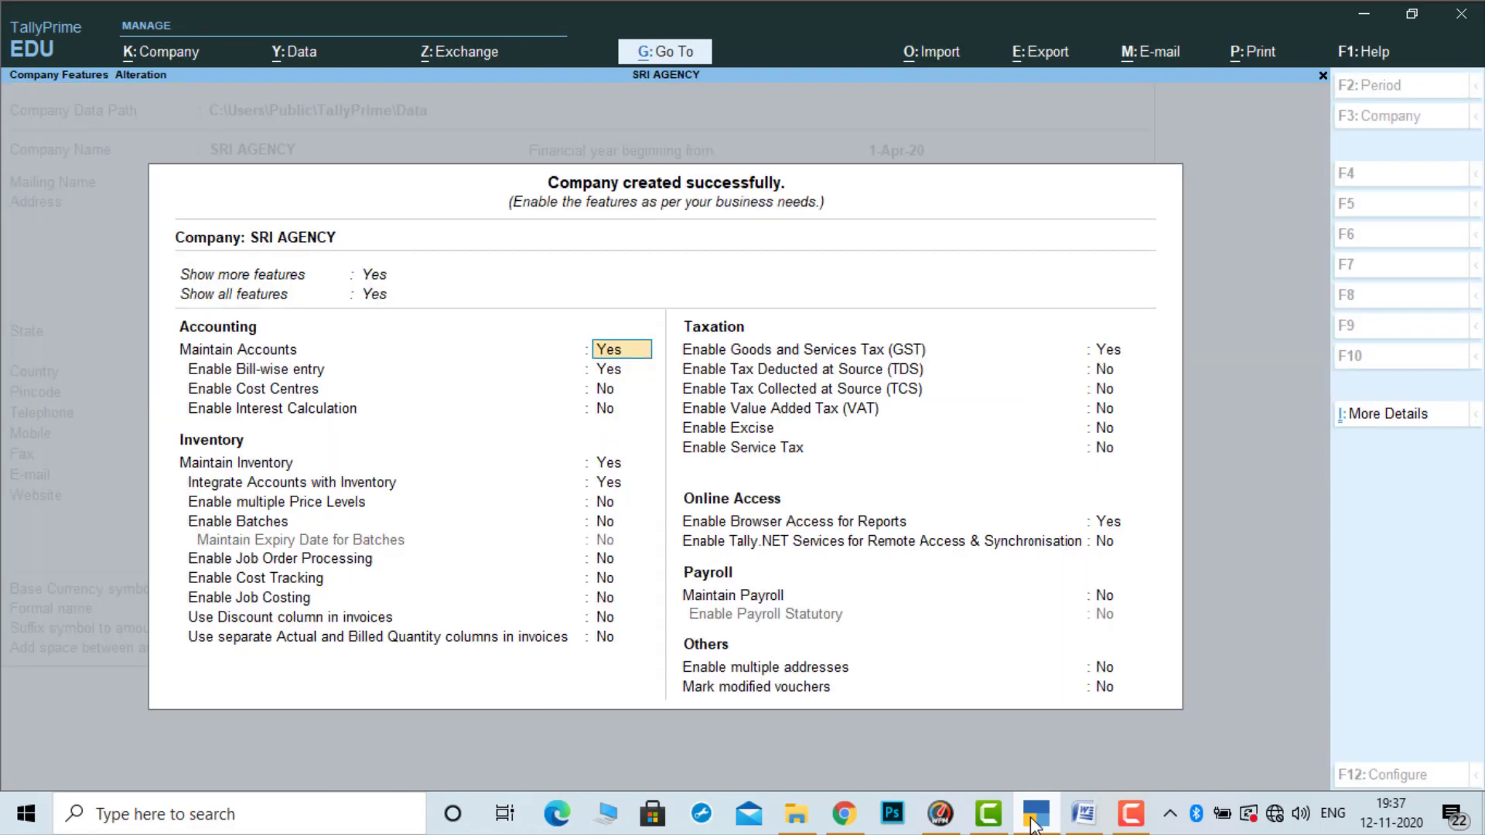
# Set Enable Bill-wise entry to No and leave cost centres and interest calculation disabled
pyautogui.press('Return')
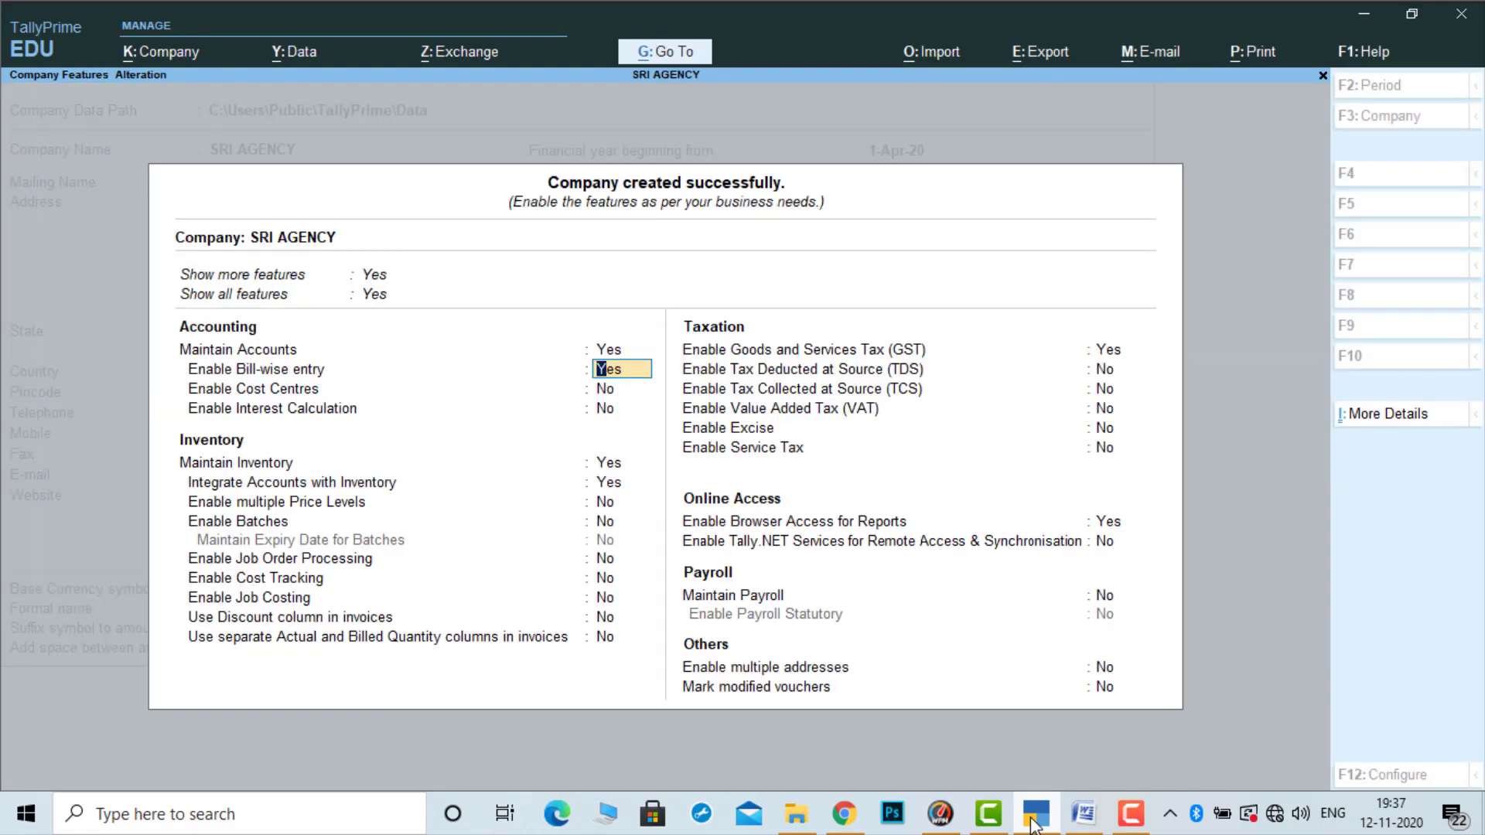
pyautogui.write('n')
pyautogui.press('Return')
pyautogui.press('Return')
pyautogui.press('Return')
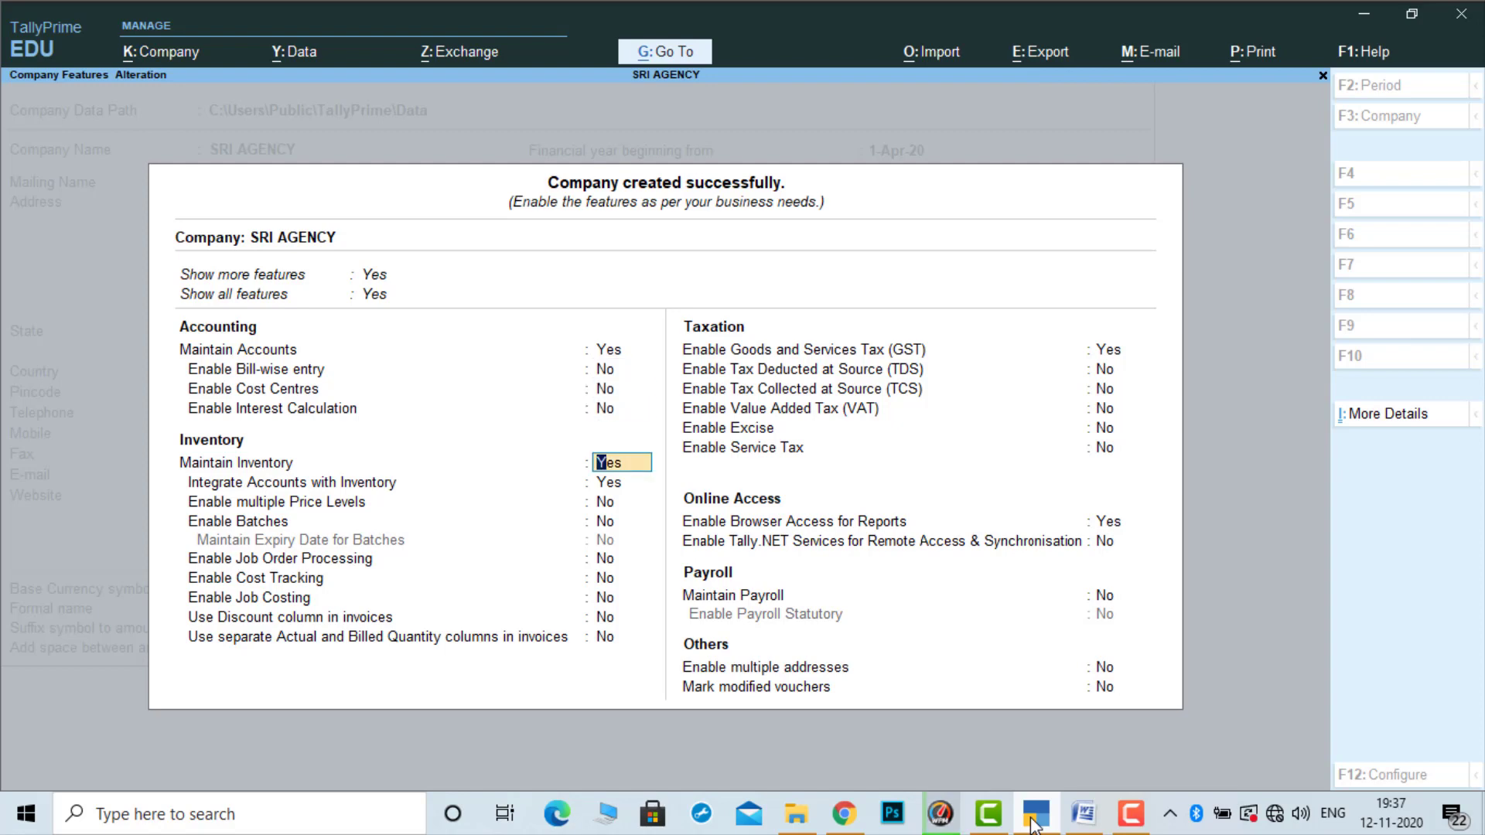
# Keep the default inventory features for the company, with inventory maintained and integrated with accounts
pyautogui.press('Return')
pyautogui.press('Return')
pyautogui.press('Return')
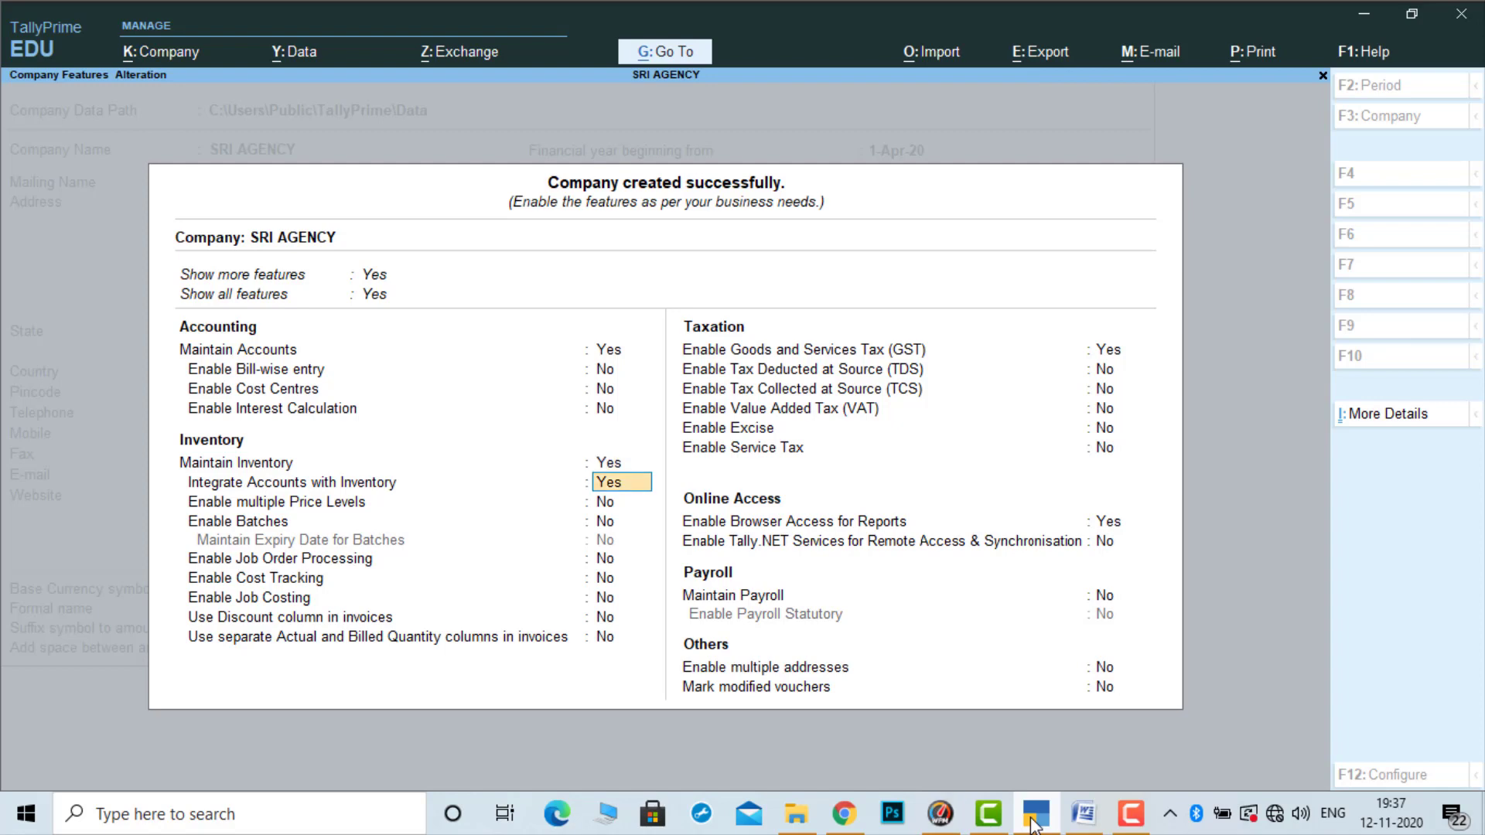
pyautogui.press('Return')
pyautogui.press('Return')
pyautogui.press('Return')
pyautogui.press('Return')
pyautogui.press('Return')
pyautogui.press('Return')
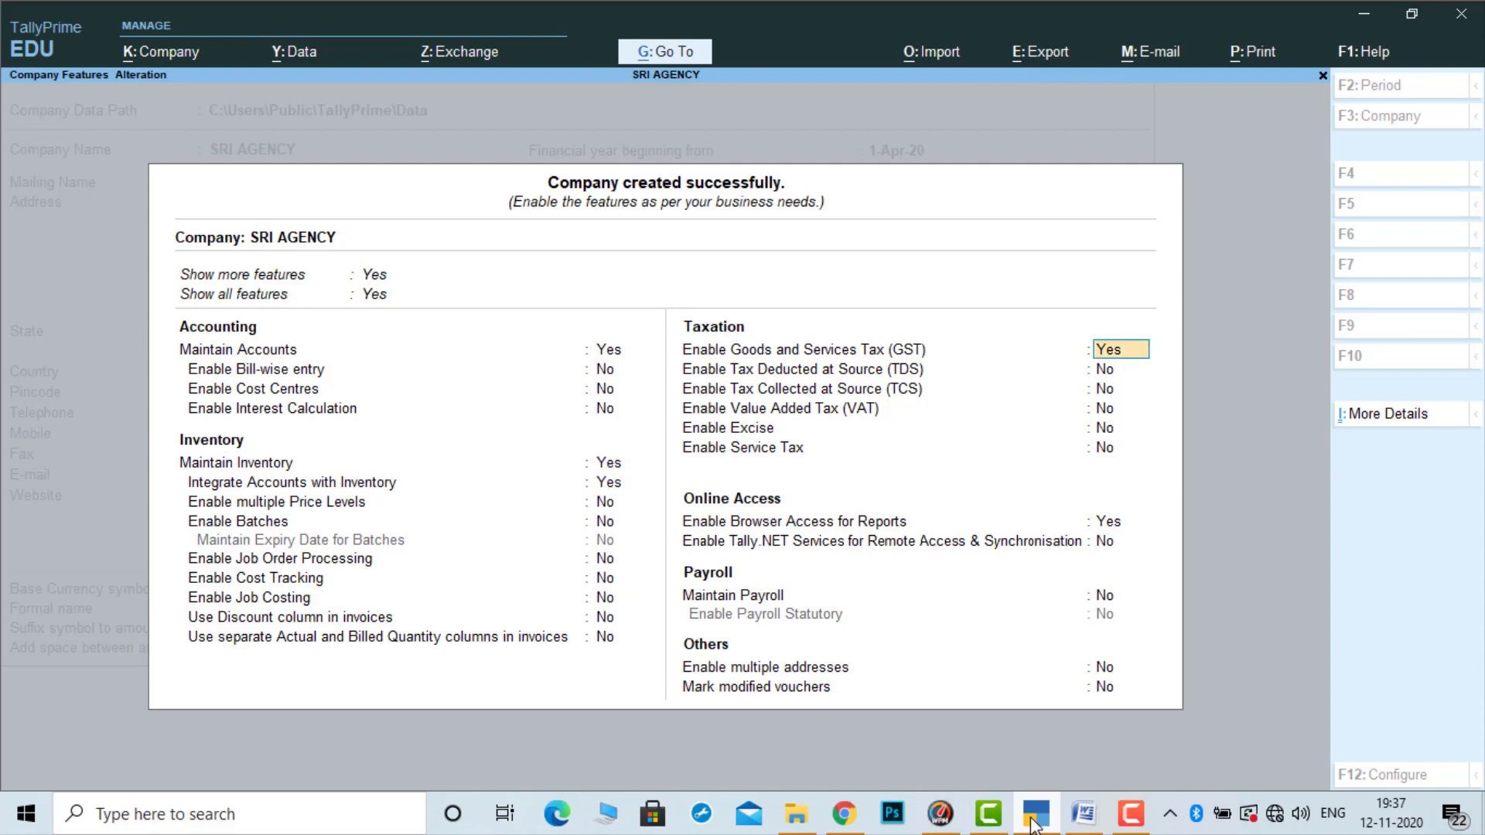
# Keep GST enabled and accept Andhra Pradesh, Regular registration and 1-Apr-20 as the applicable date in the GST details
pyautogui.press('Return')
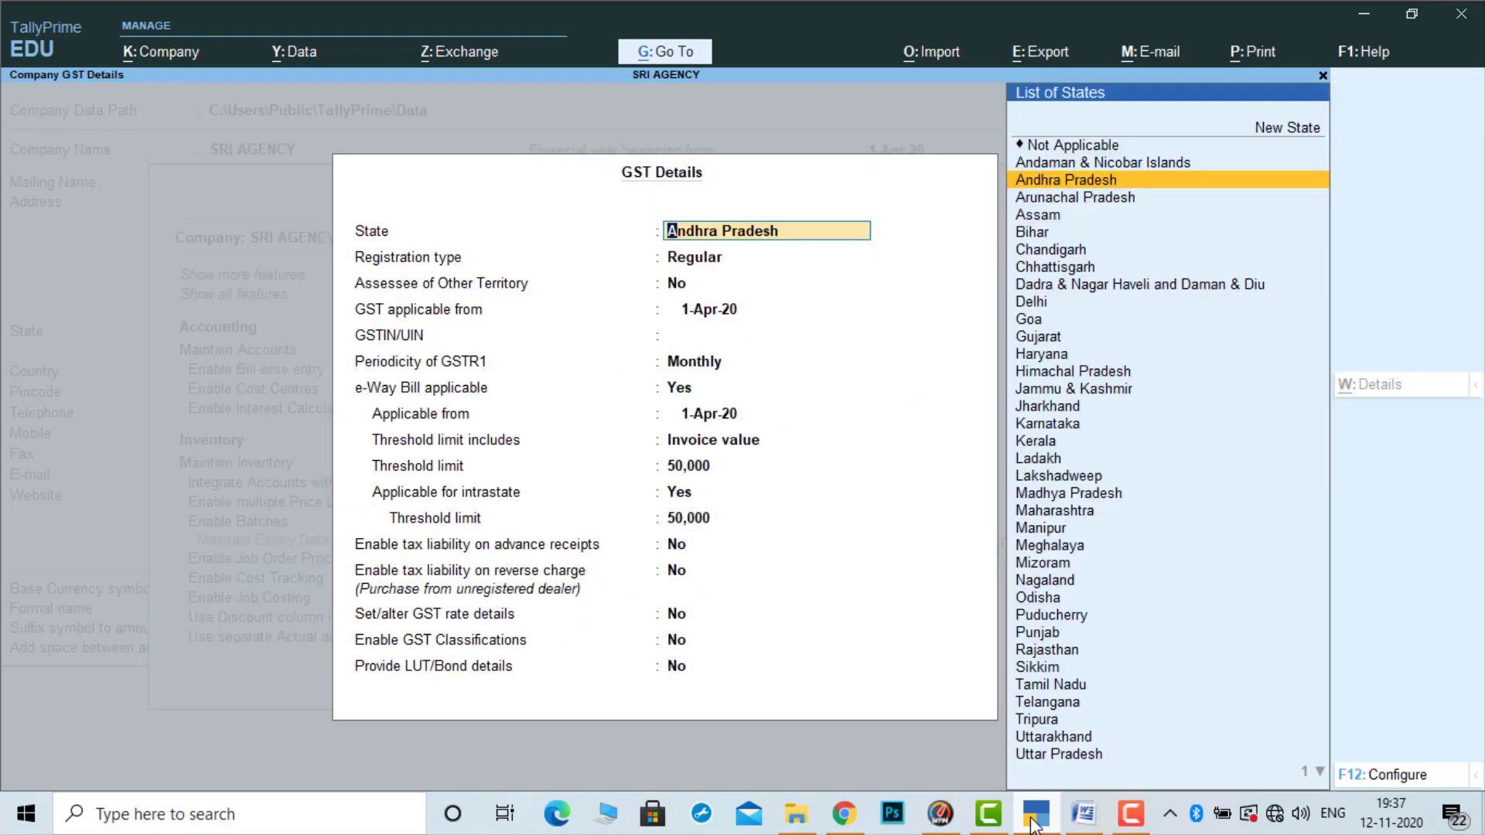
pyautogui.press('Return')
pyautogui.press('Return')
pyautogui.press('Return')
pyautogui.press('Return')
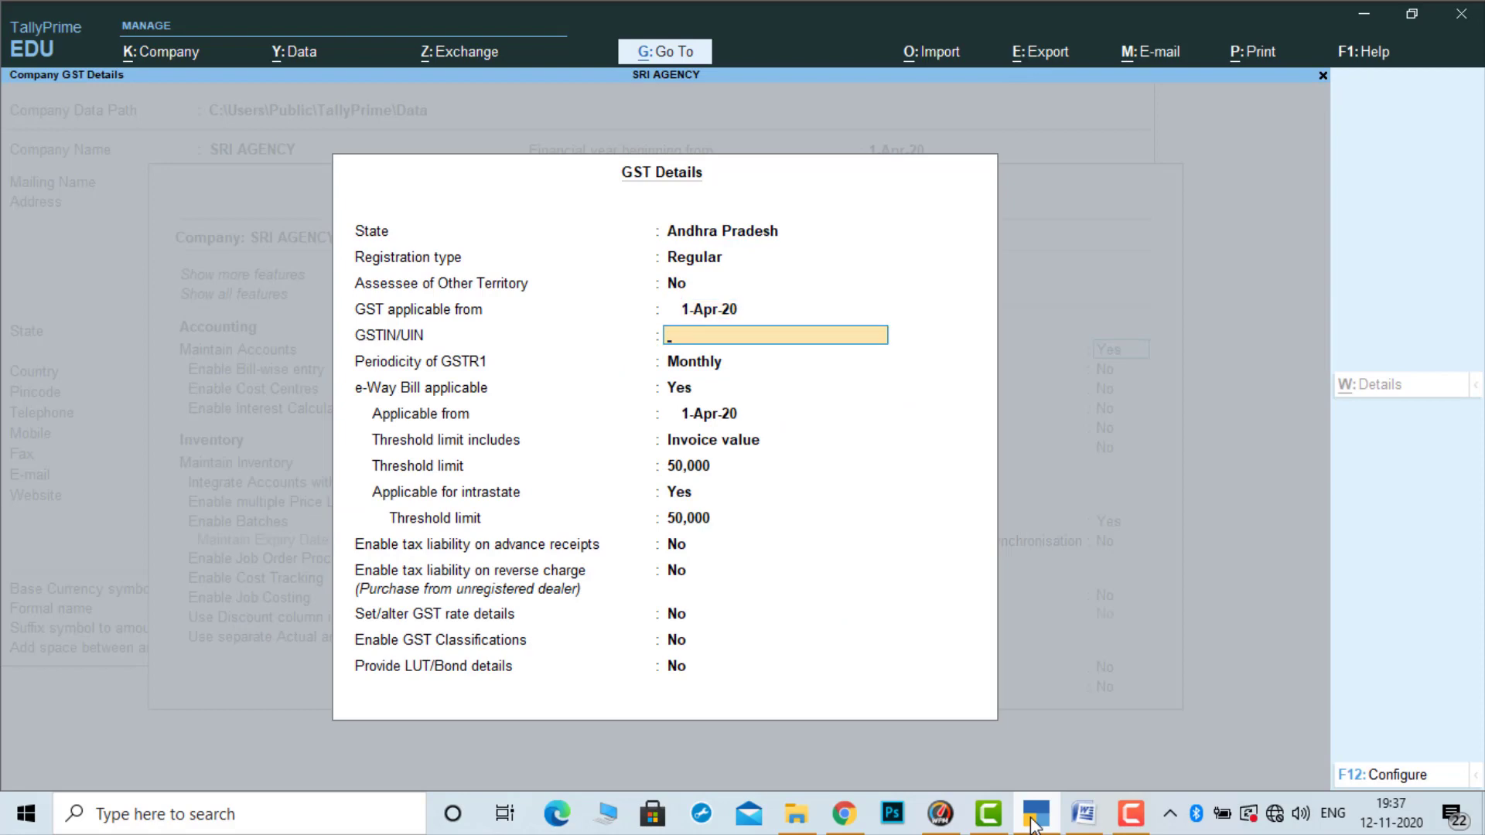
# In the Word document, copy the Krish Traders GSTIN line and paste it beside the SRI AGENCY heading
pyautogui.click(1083, 814)
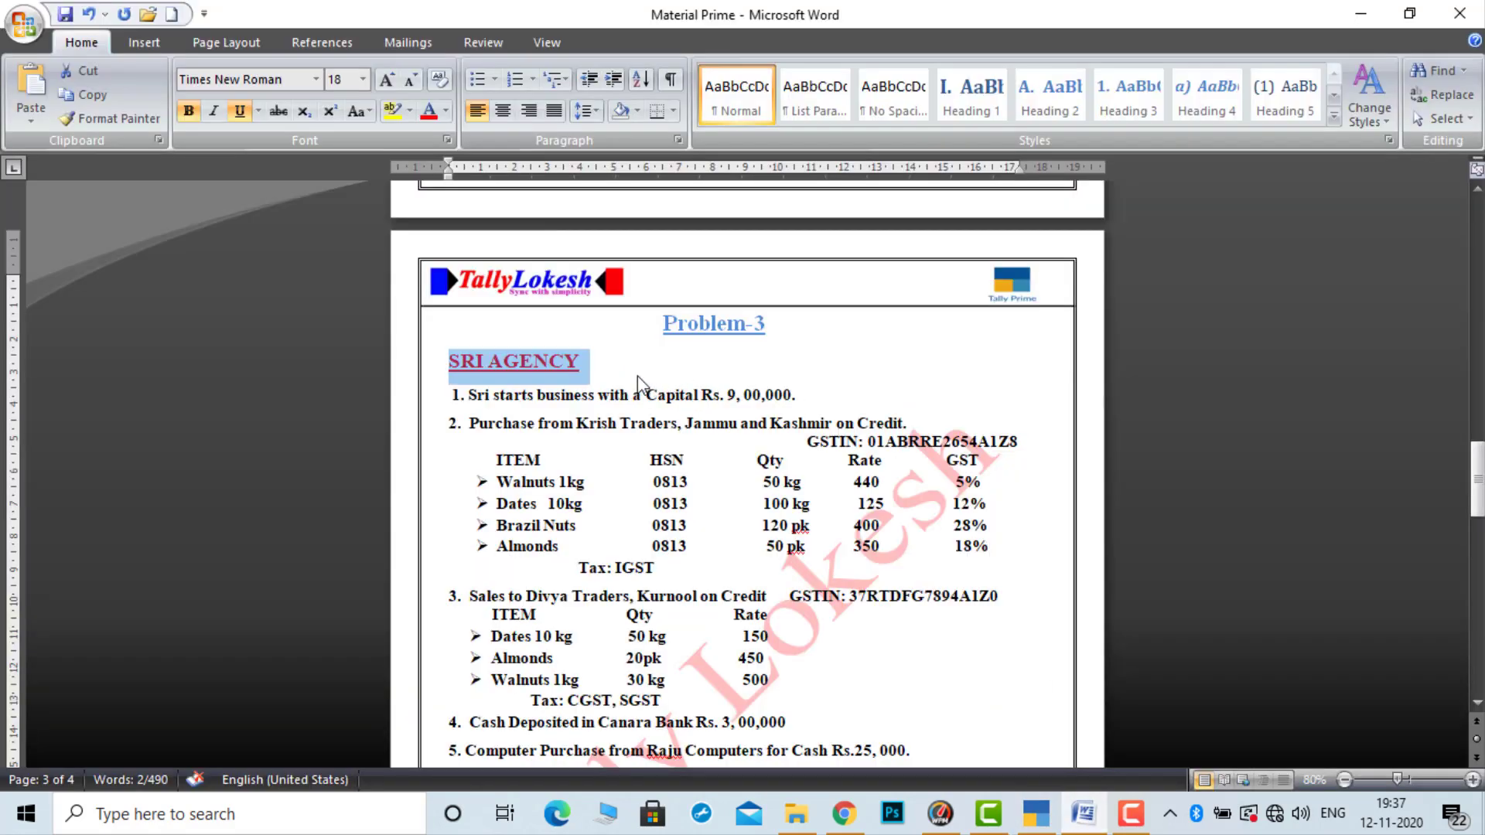
pyautogui.click(617, 378)
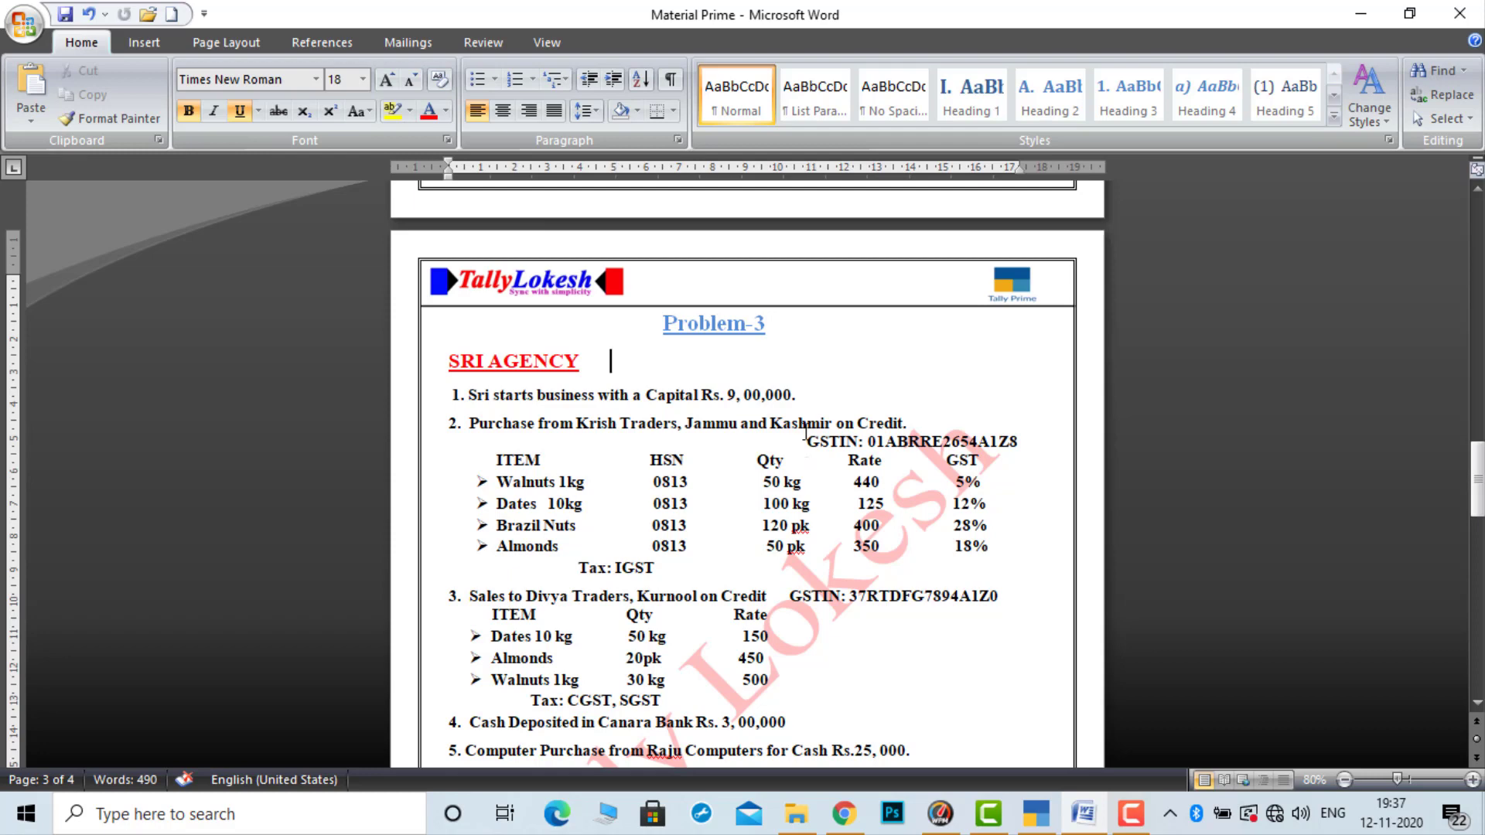
pyautogui.tripleClick(809, 441)
pyautogui.hotkey('ctrl', 'c')
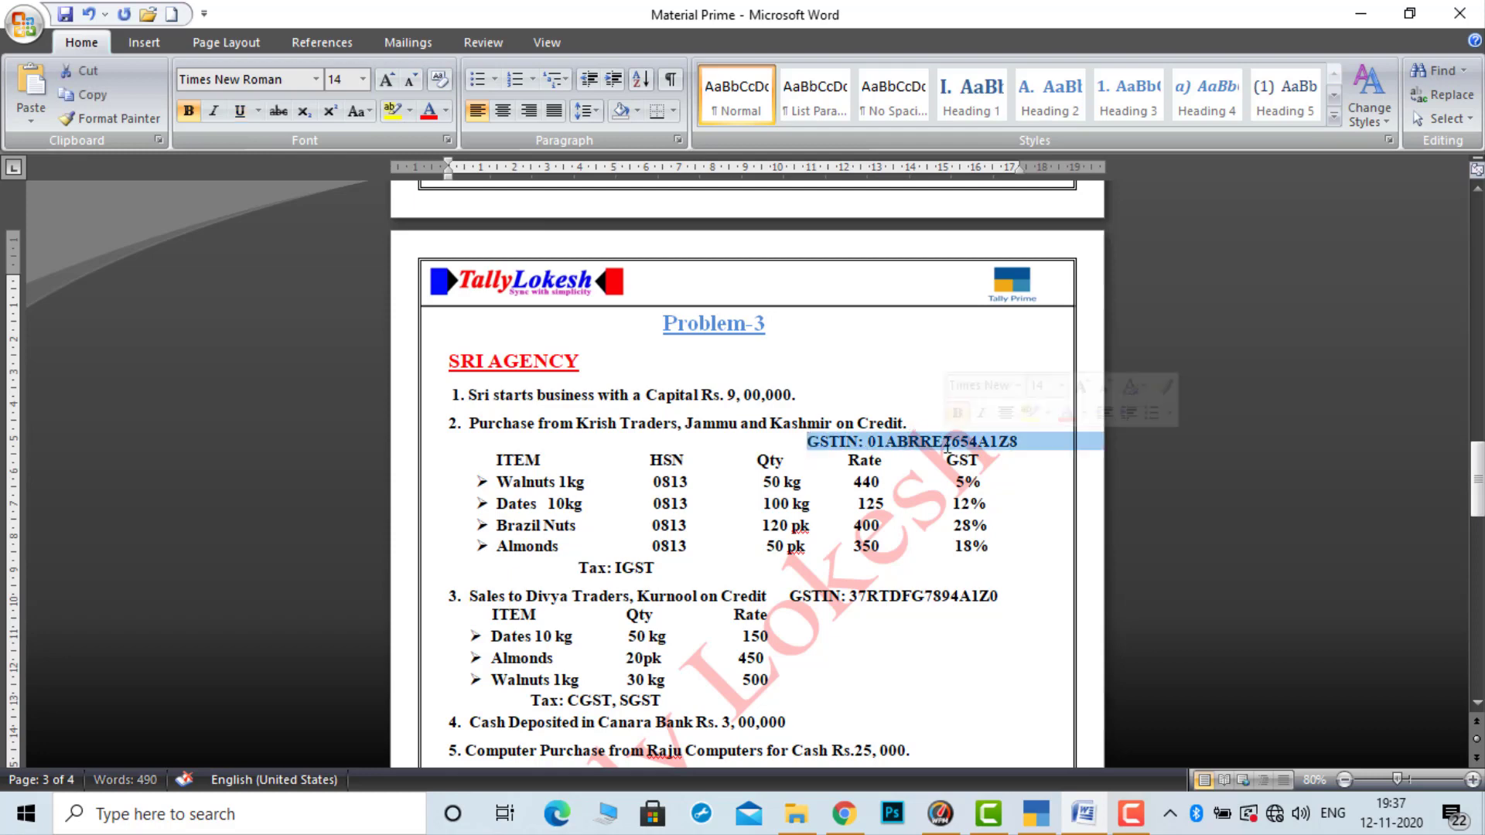
pyautogui.click(686, 360)
pyautogui.hotkey('ctrl', 'v')
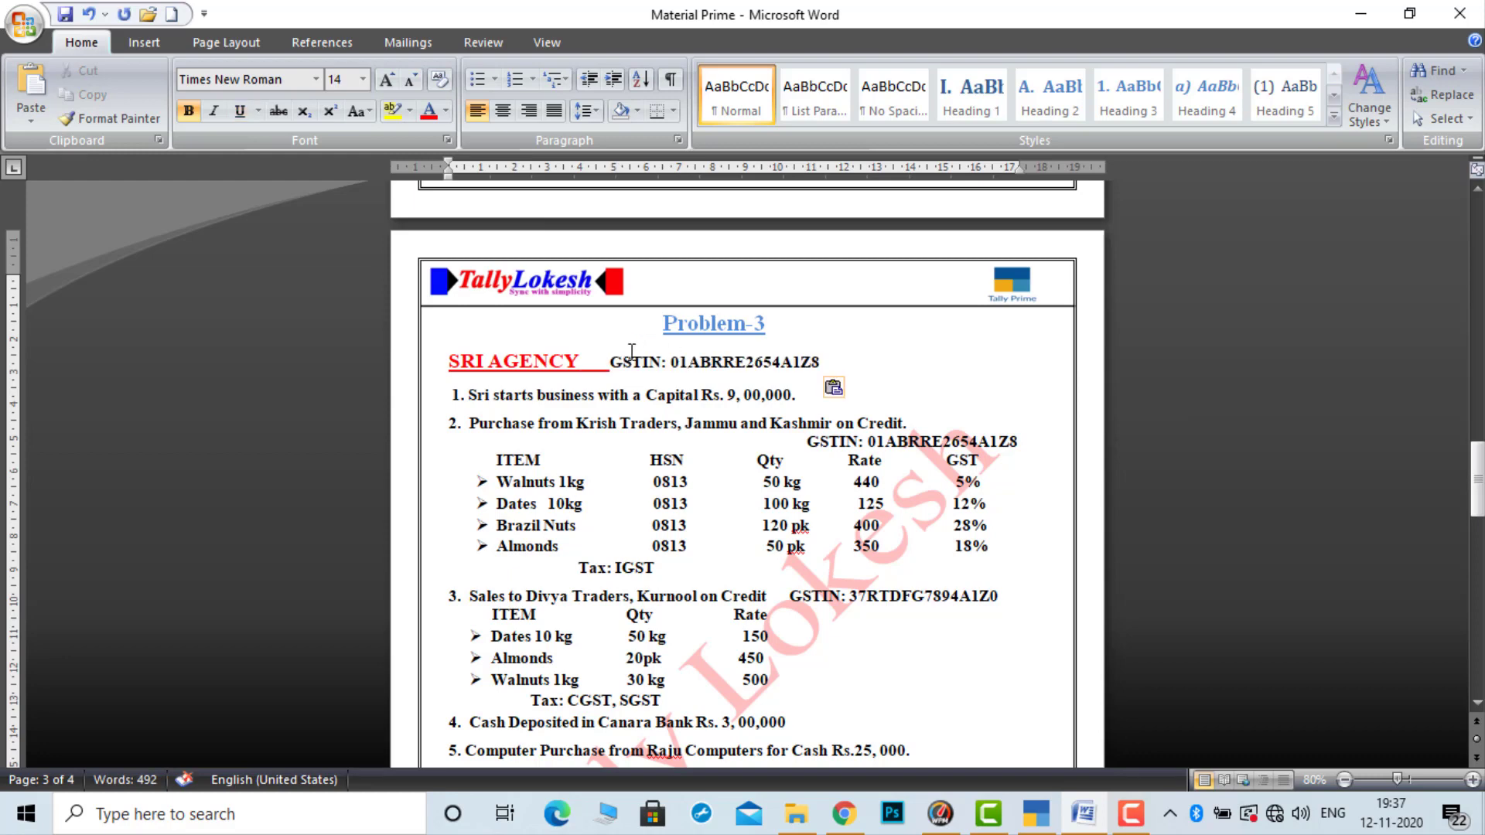
# Space out and adapt the GSTIN beside the SRI AGENCY heading, and enter it as the company's GSTIN/UIN in TallyPrime
pyautogui.click(612, 361)
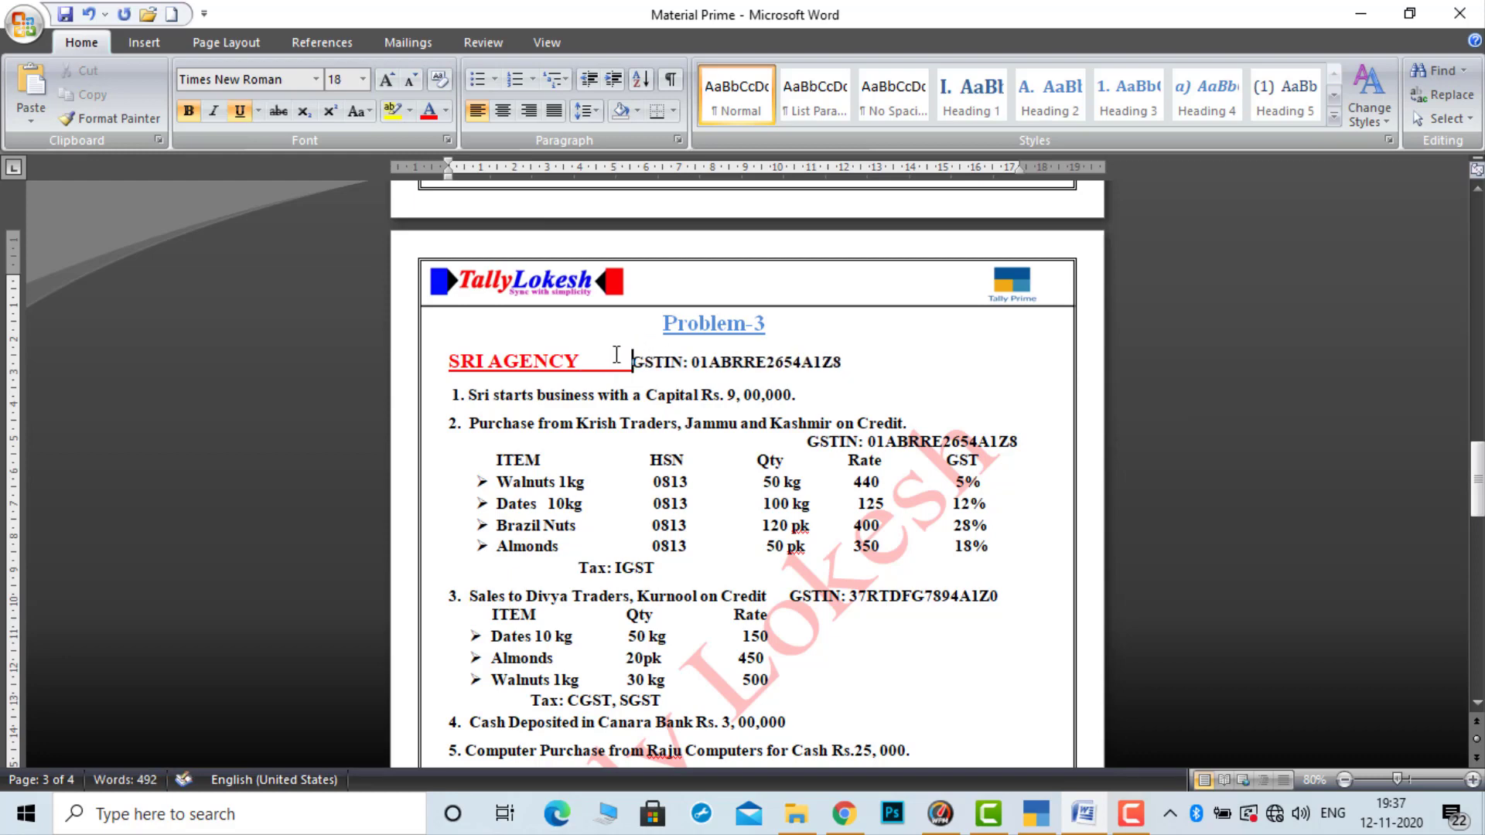
pyautogui.moveTo(617, 354); pyautogui.dragTo(580, 361)
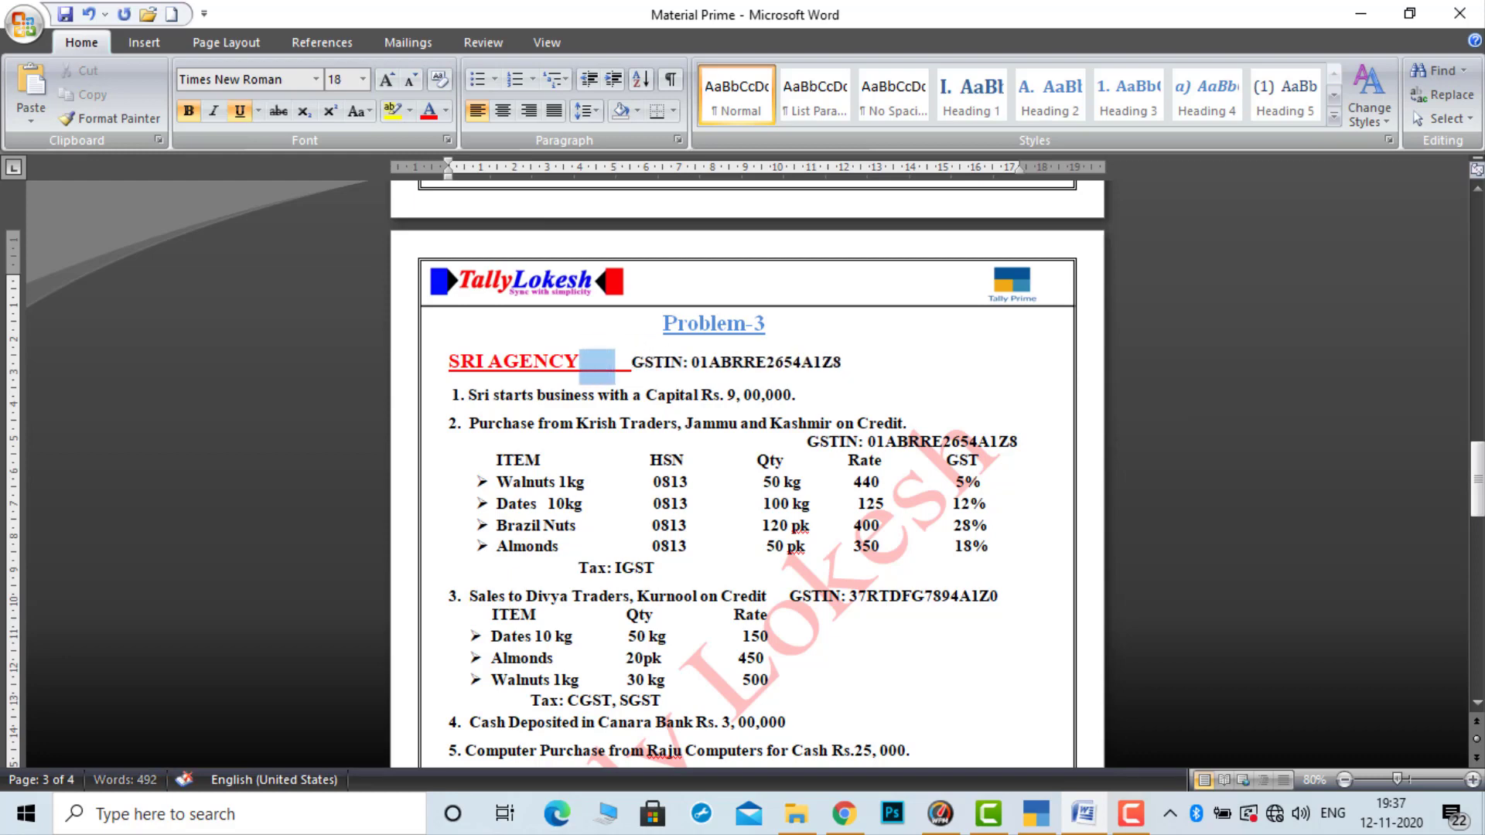
pyautogui.moveTo(458, 364); pyautogui.dragTo(447, 363)
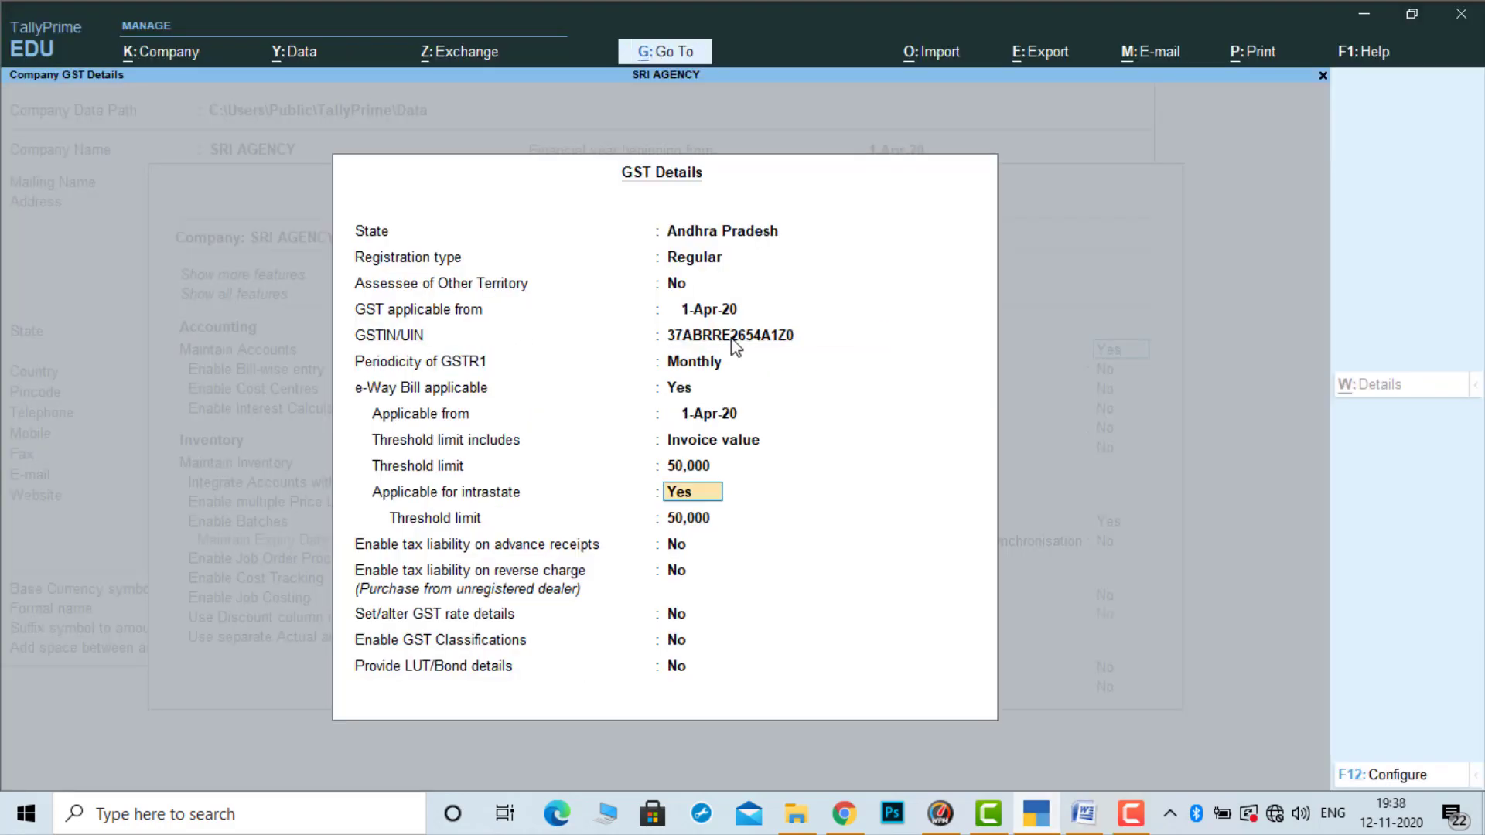
# Save the company's GST details and its feature settings
pyautogui.hotkey('ctrl', 'a')
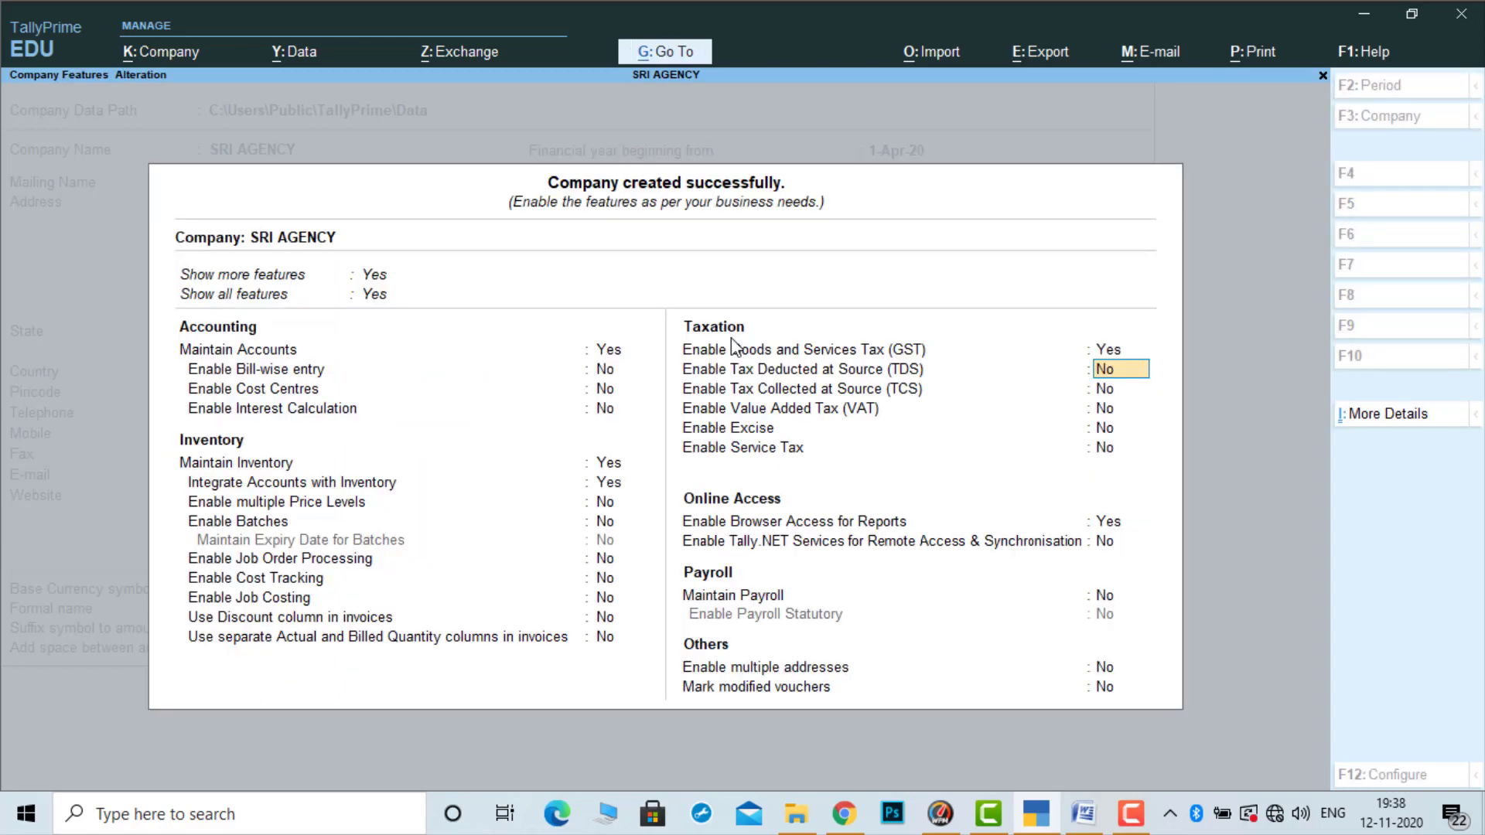
pyautogui.press('ctrl')
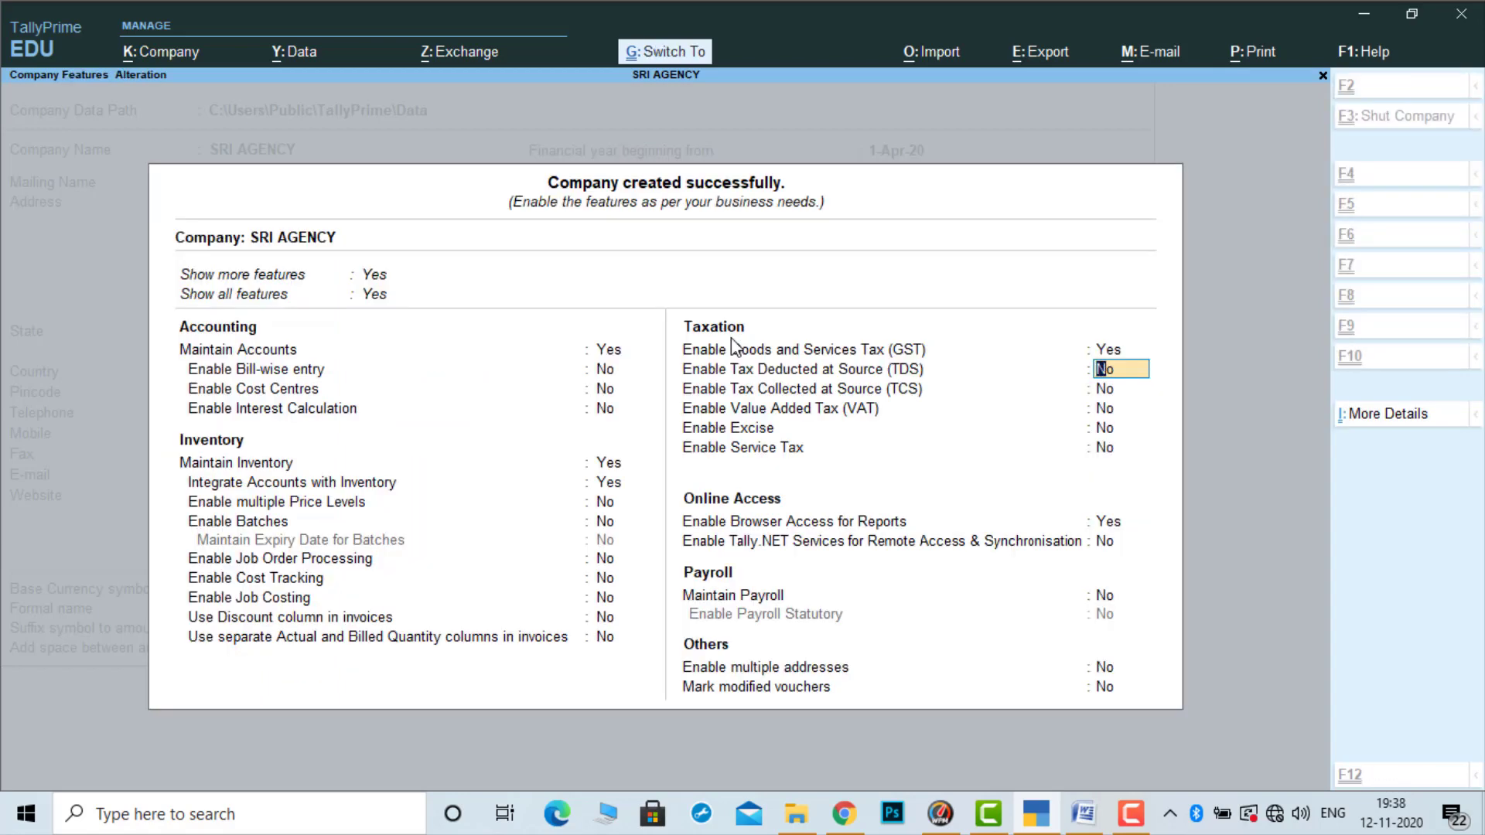
pyautogui.hotkey('ctrl', 'a')
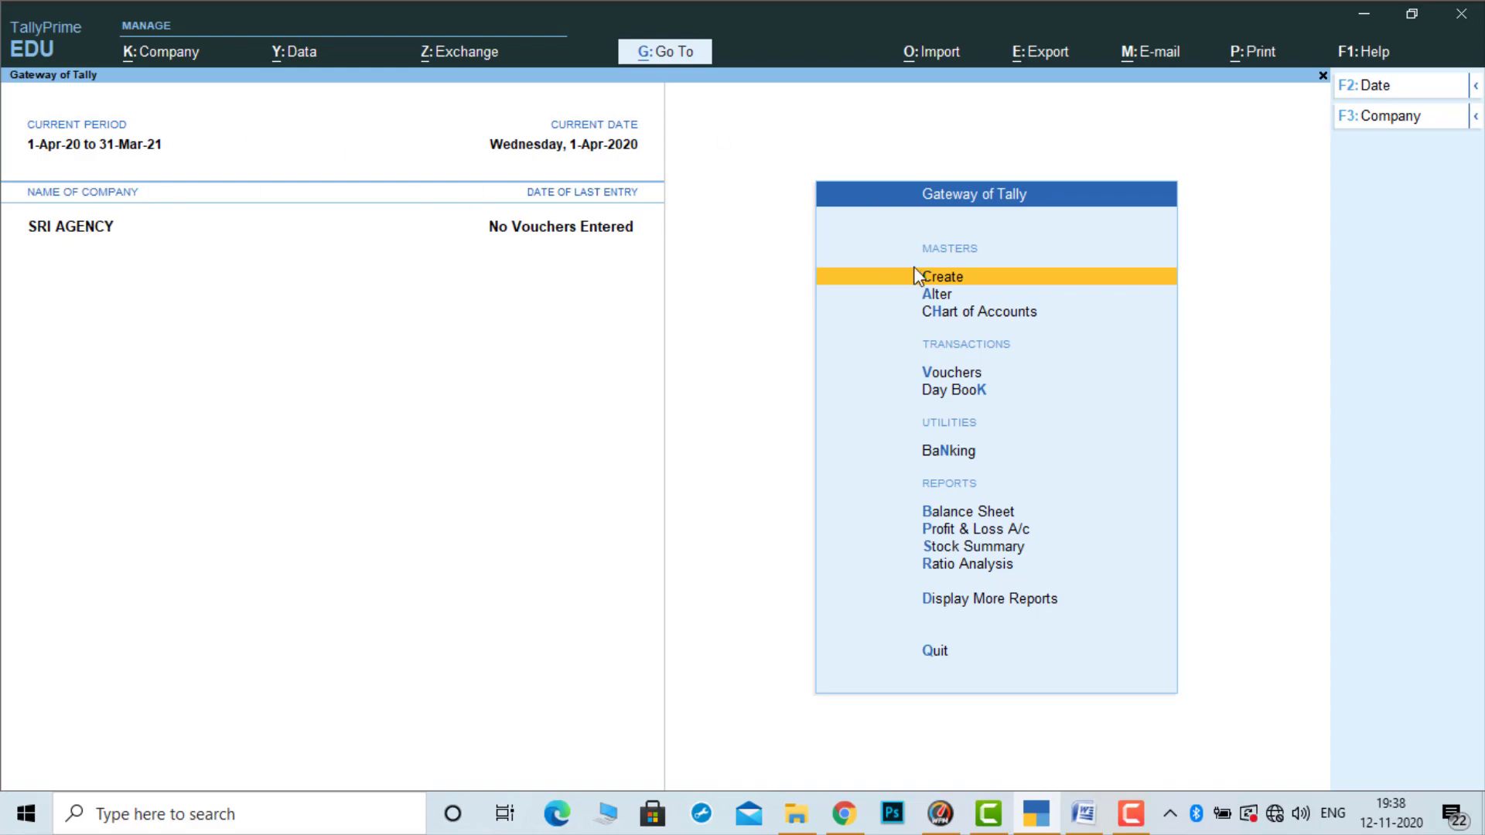
# Create a ledger named Capital under the Capital Account group
pyautogui.click(925, 285)
pyautogui.press('Down')
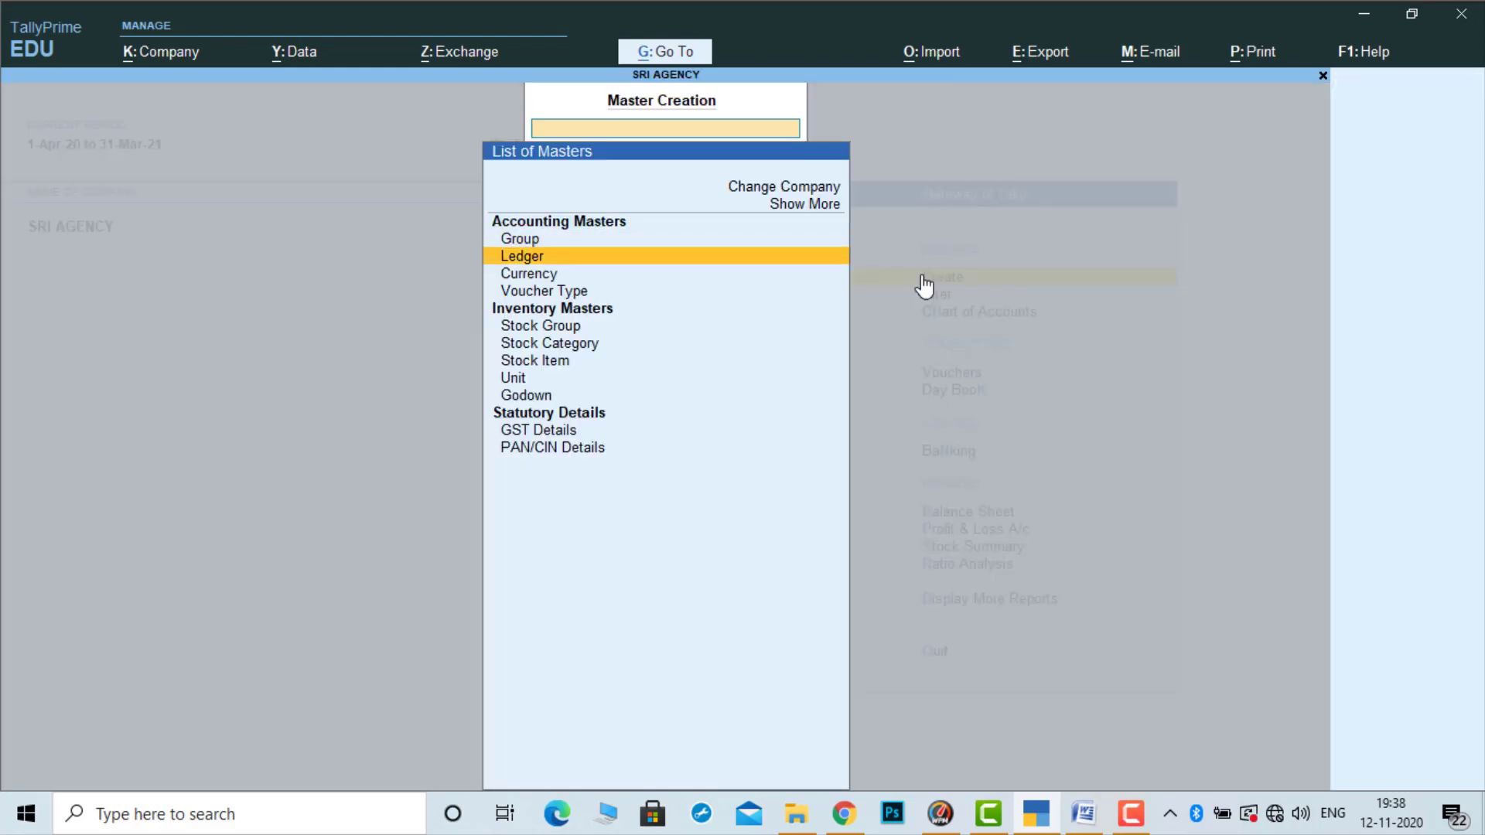
pyautogui.press('Return')
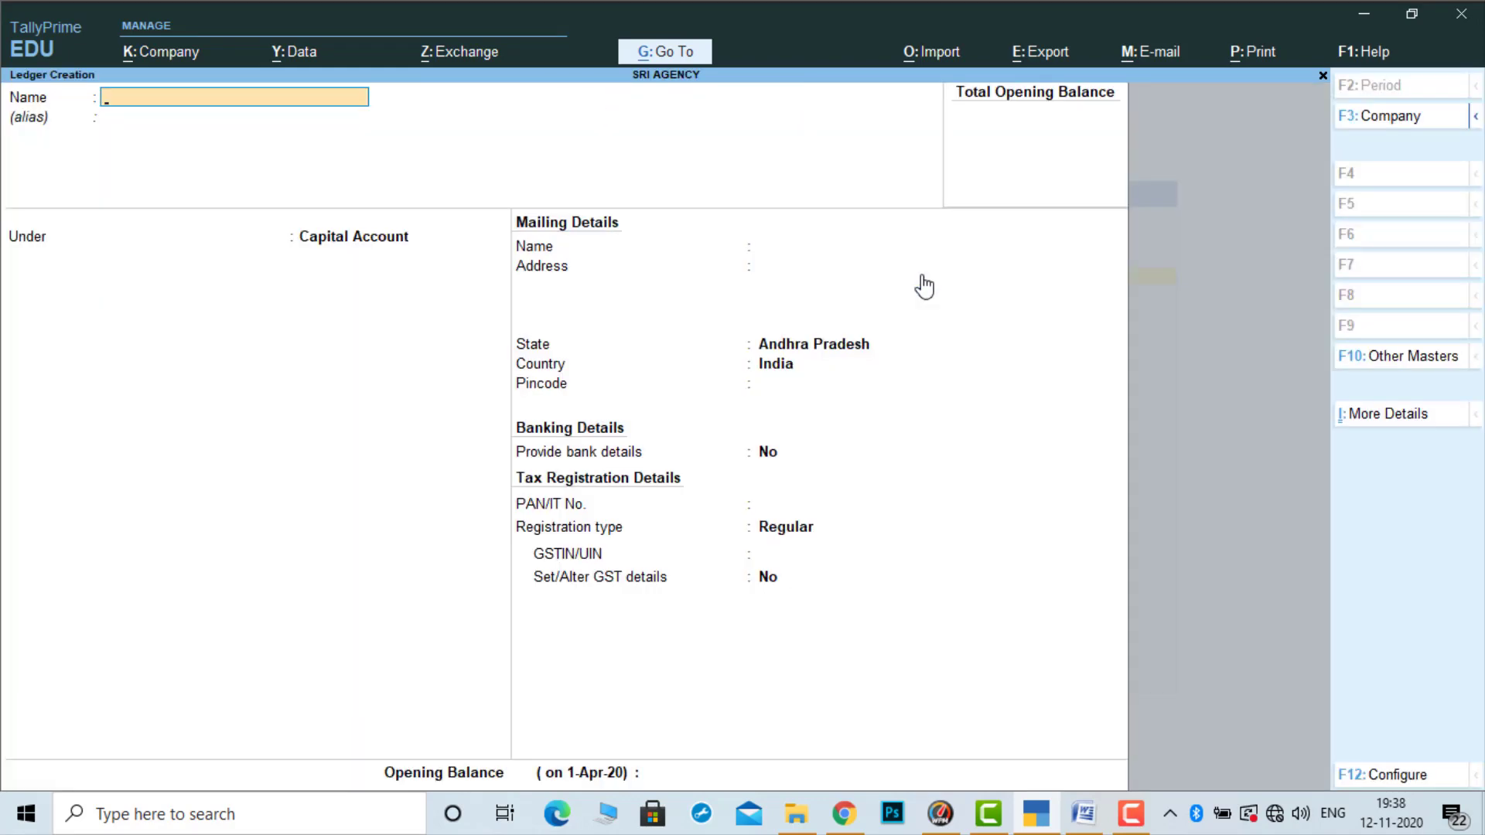
pyautogui.write('Capital')
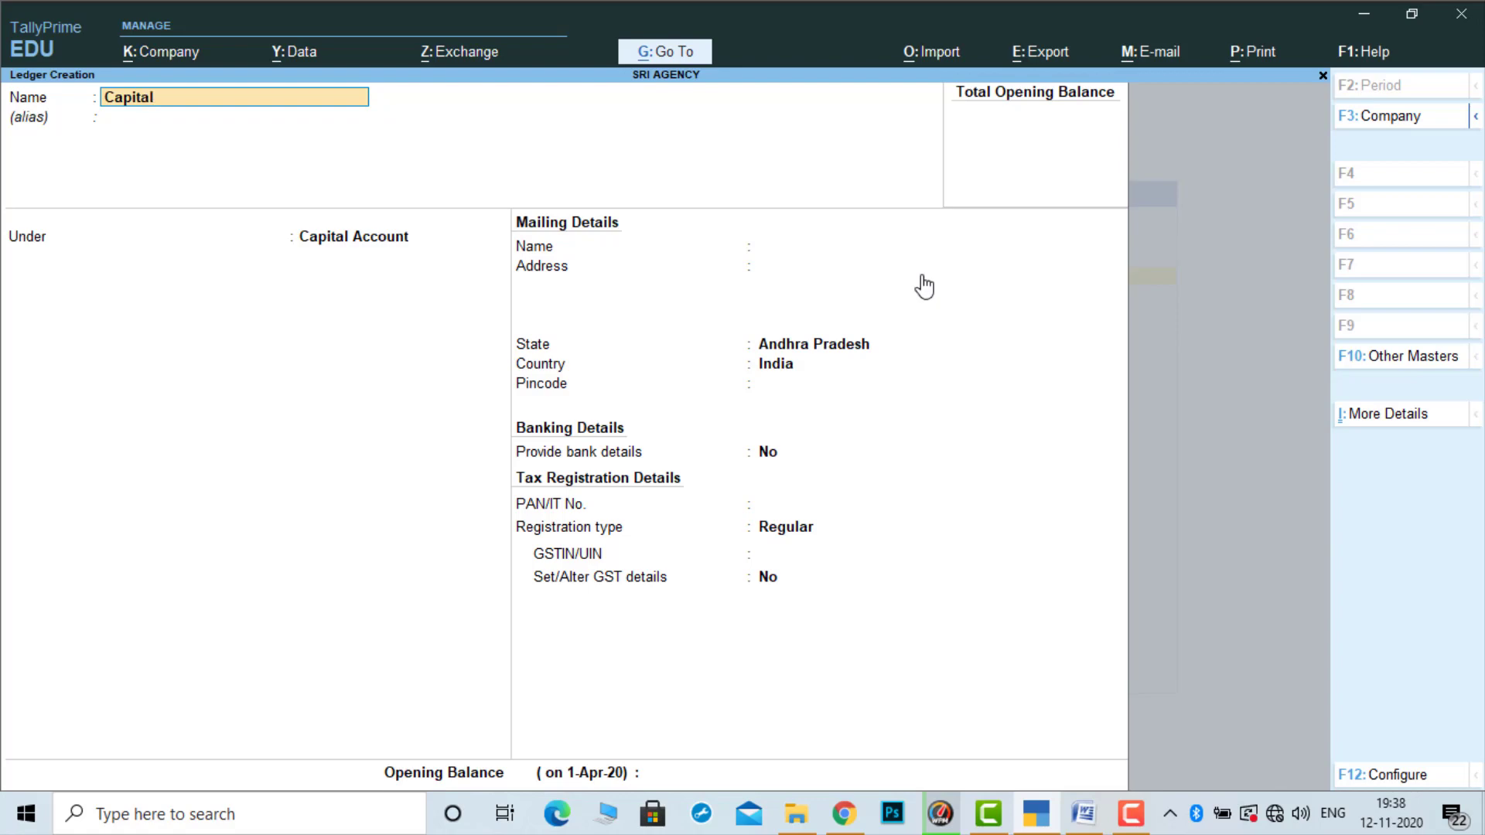
pyautogui.press('Return')
pyautogui.press('Return')
pyautogui.press('ctrl')
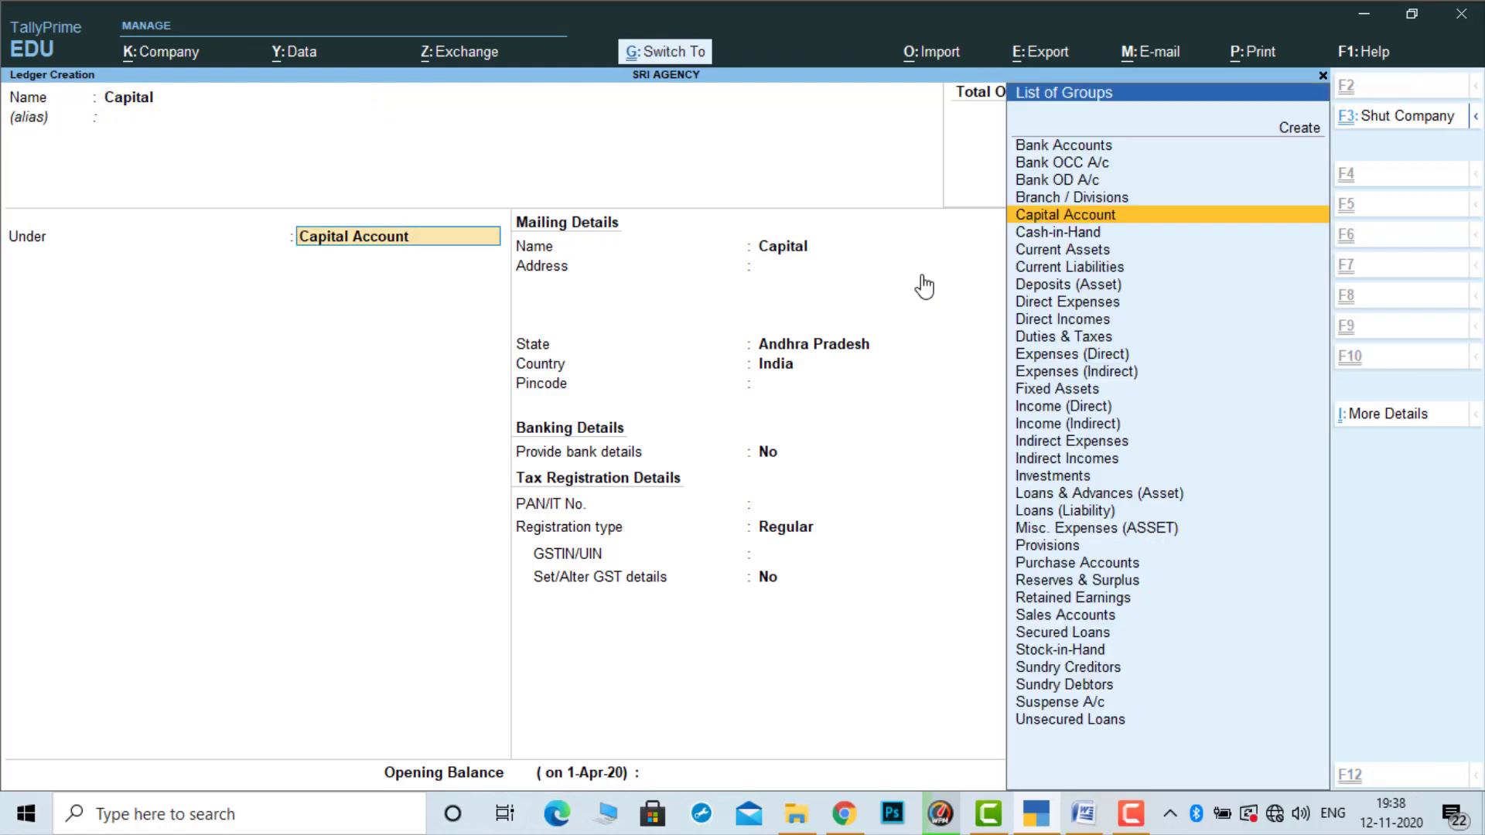
pyautogui.hotkey('ctrl', 'a')
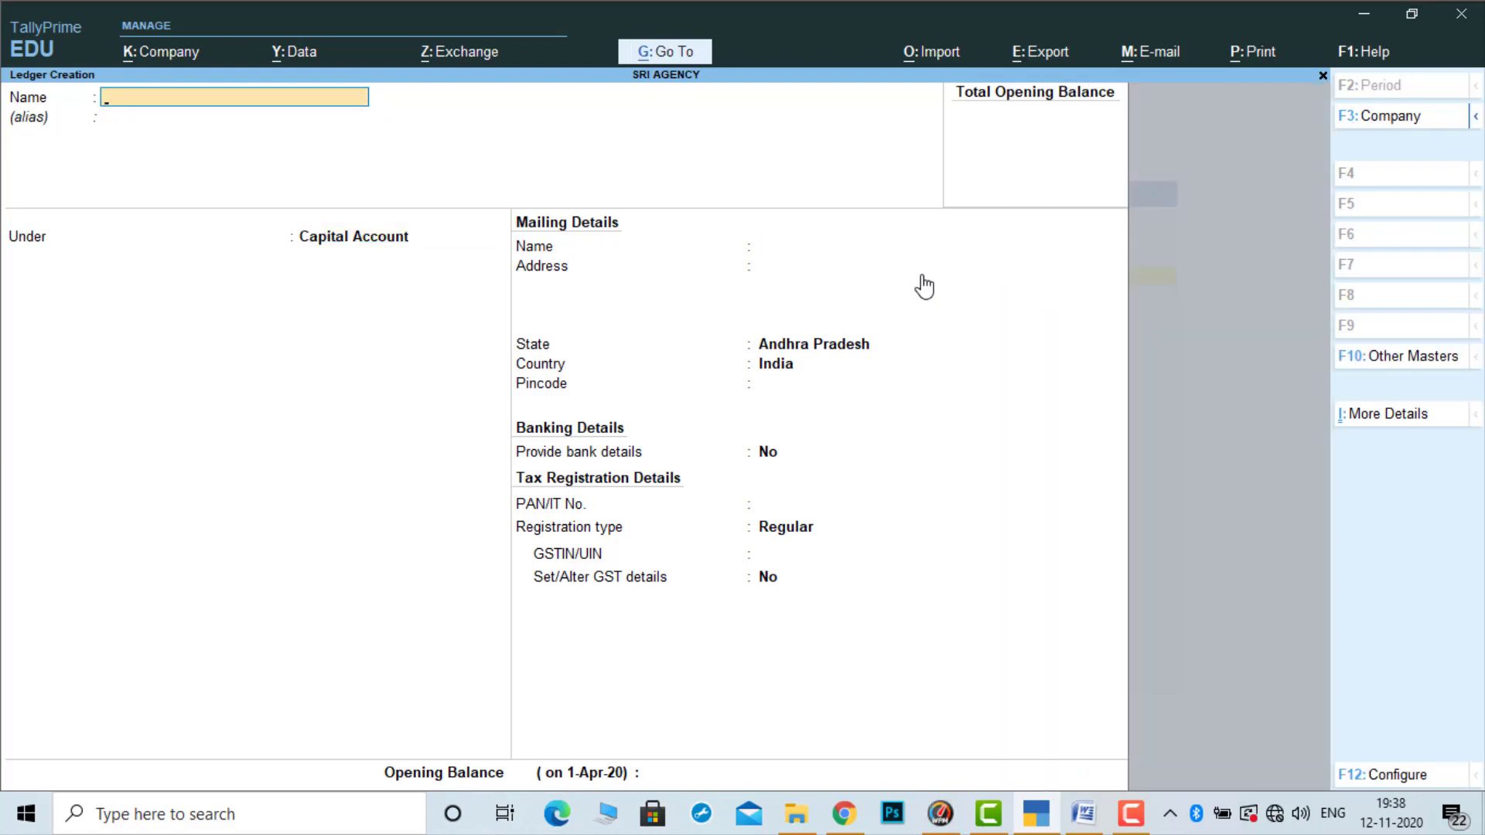
# Check the purchase transaction in the Word document, and in TallyPrime name the new ledger Purchase IGST under Purchase Accounts
pyautogui.click(1085, 814)
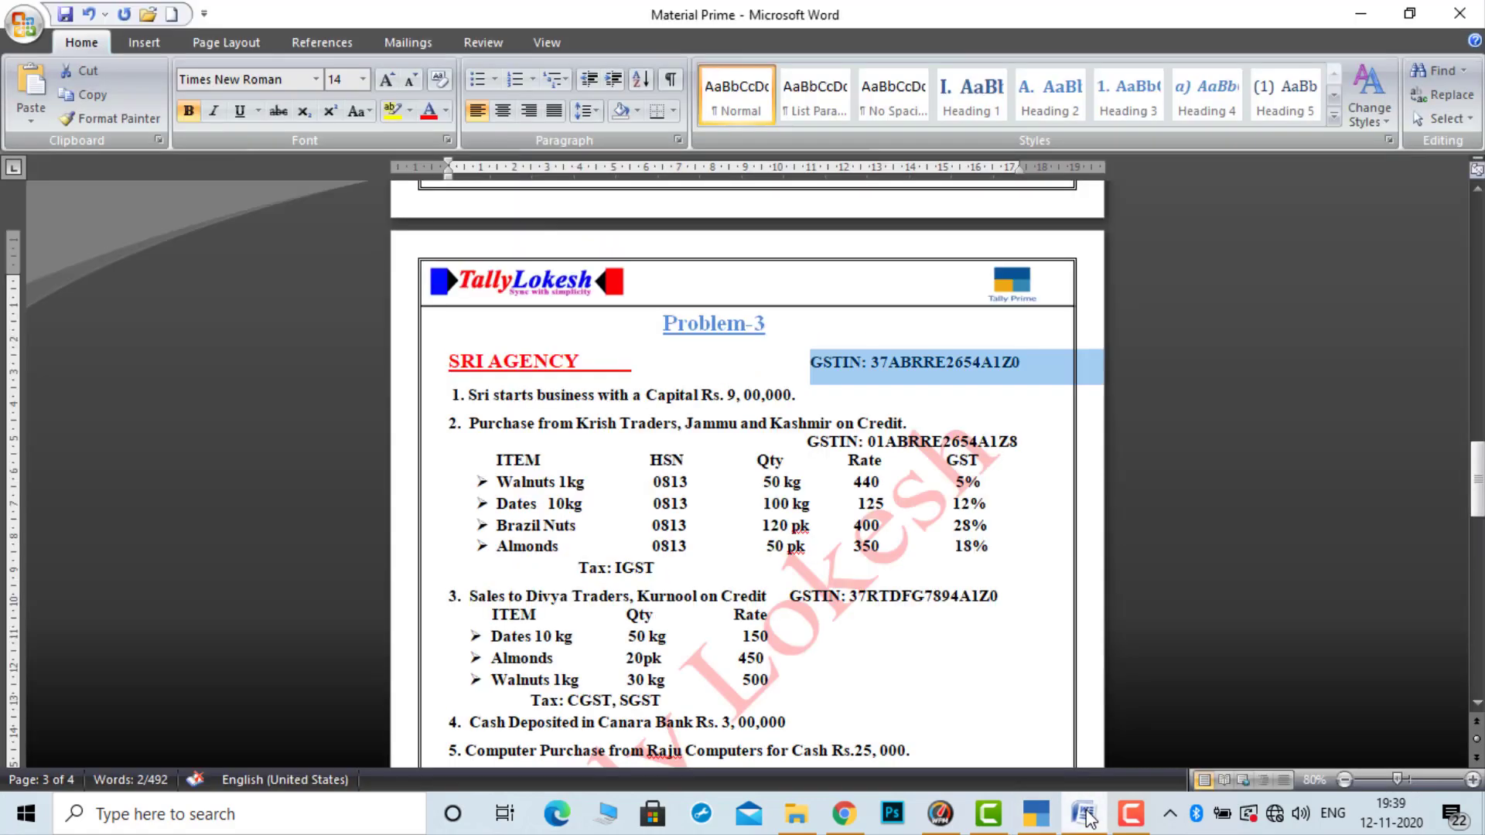
pyautogui.click(610, 422)
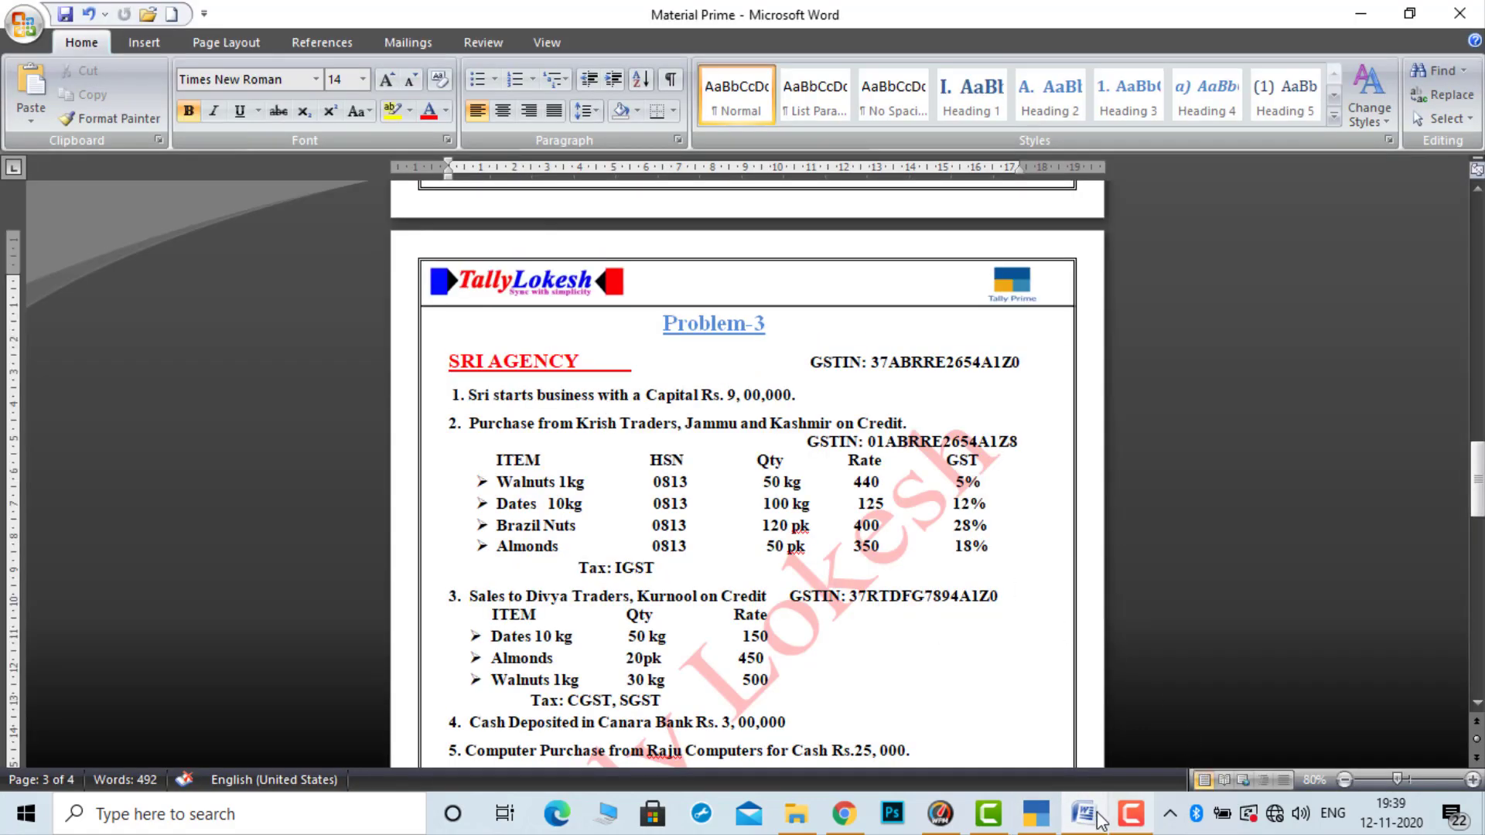
pyautogui.moveTo(1090, 820)
pyautogui.click(1044, 819)
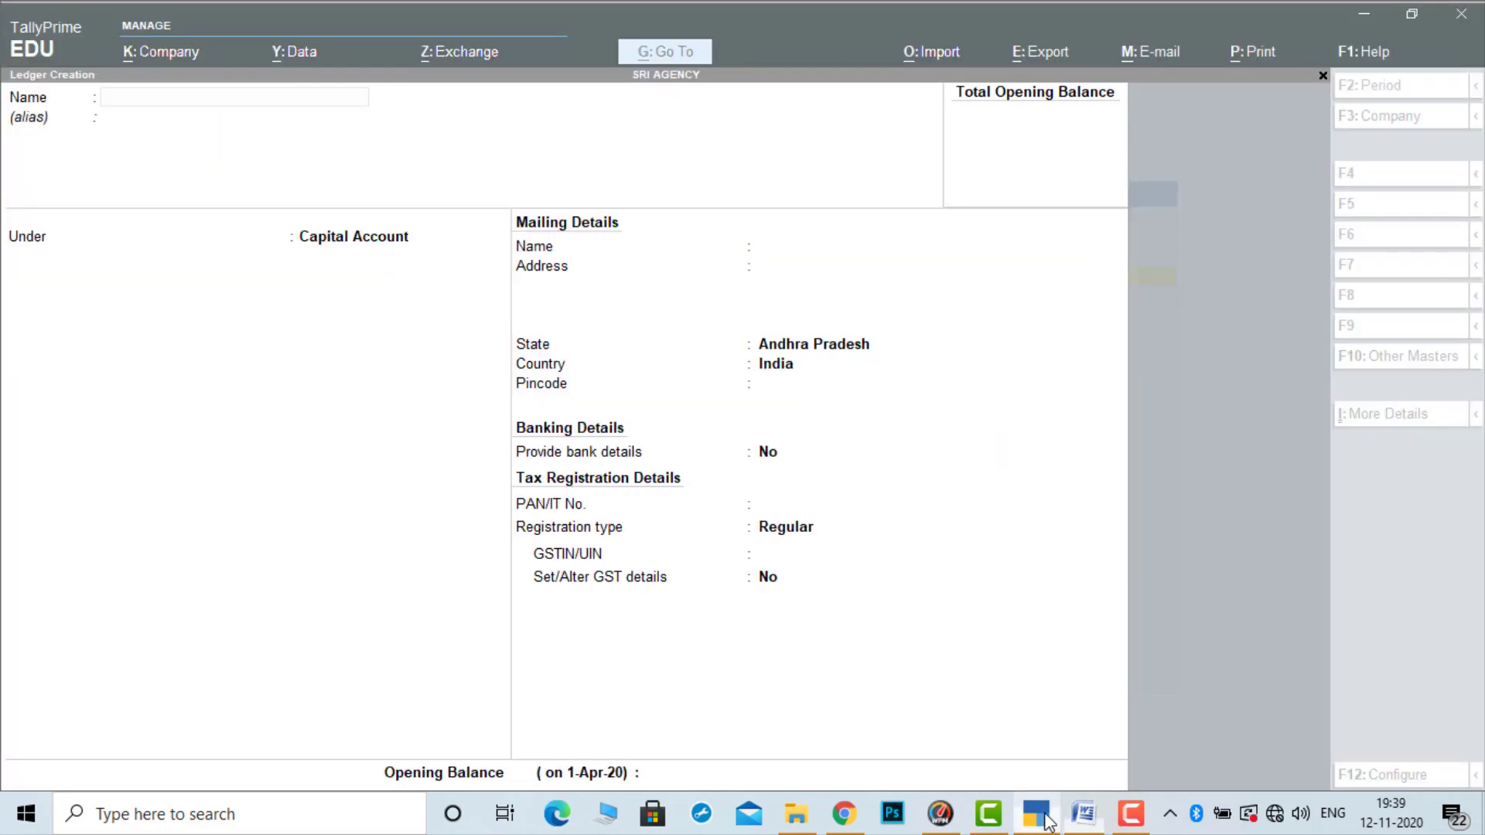
pyautogui.write('Purch')
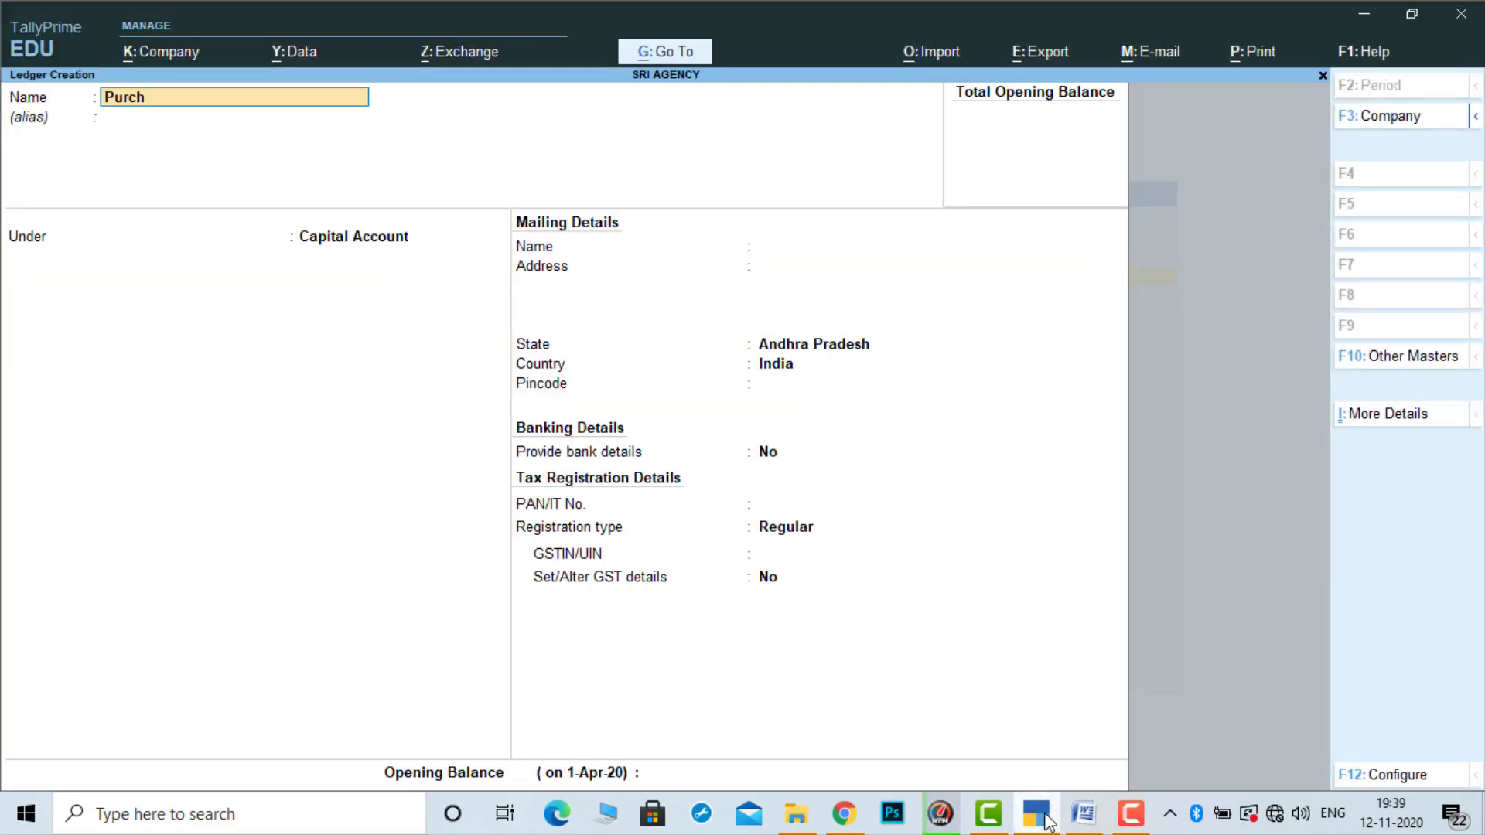
pyautogui.write('ase IGST')
pyautogui.press('Return')
pyautogui.press('Return')
pyautogui.write('PU')
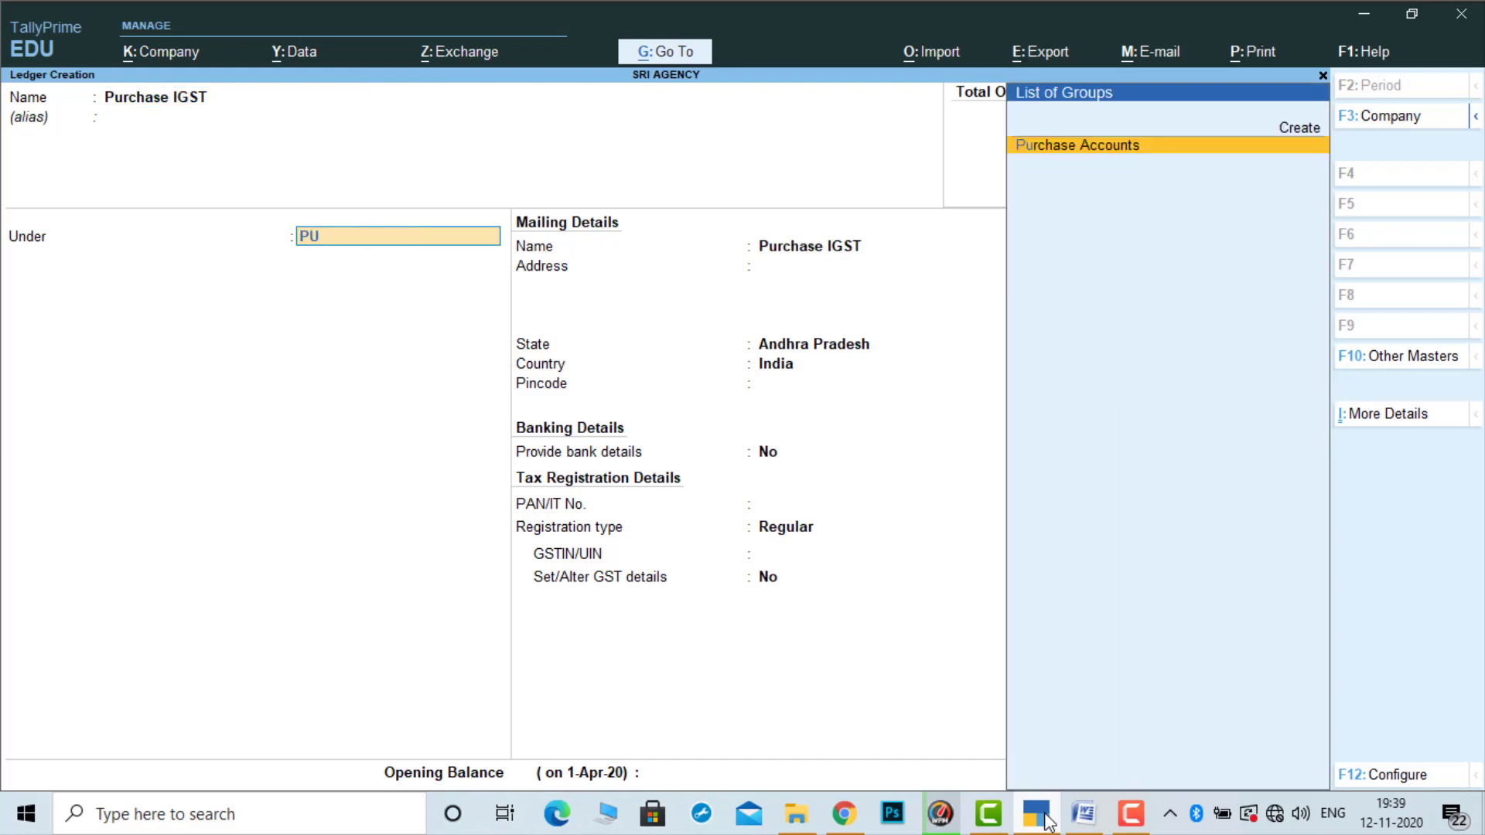
pyautogui.press('Return')
# Set the Purchase IGST ledger's type of supply to Goods and save the ledger
pyautogui.press('Return')
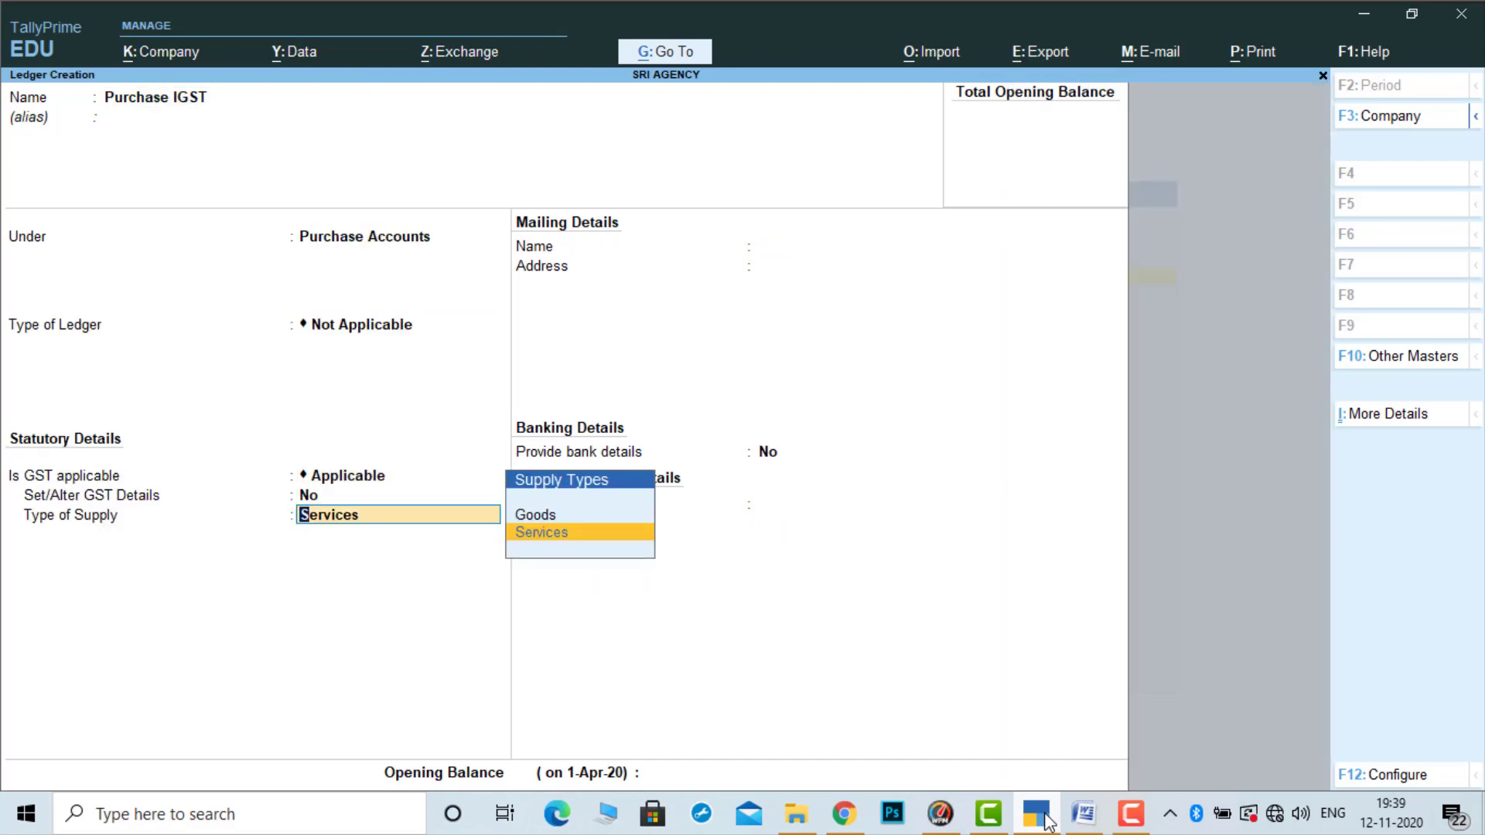
pyautogui.press('Up')
pyautogui.press('Return')
pyautogui.press('ctrl')
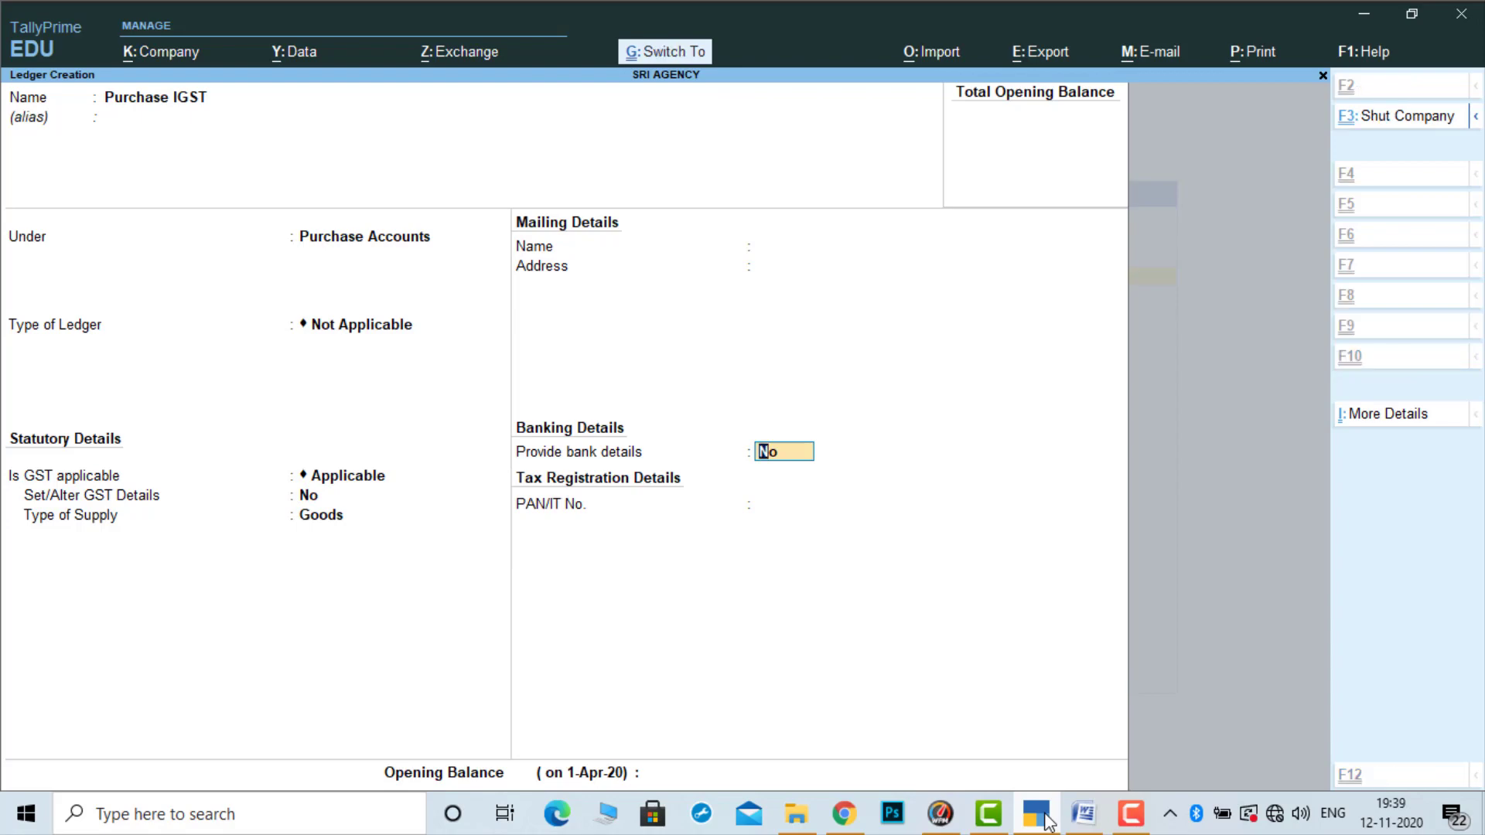
pyautogui.hotkey('ctrl', 'a')
# Name the next ledger KRISHNA TRADERS and place it under the Sundry Creditors group
pyautogui.write('KR')
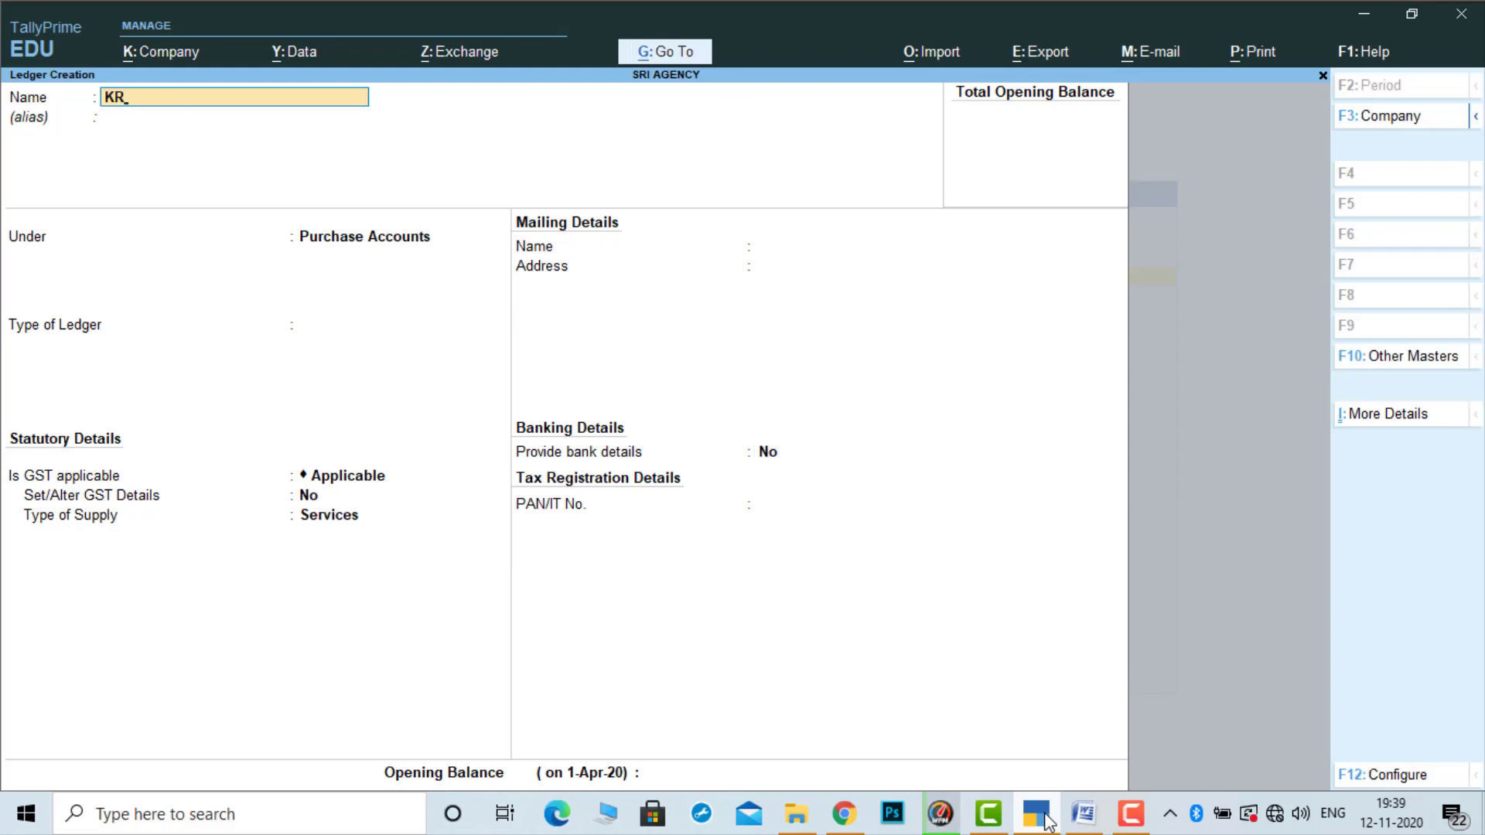
pyautogui.write('ISHNA TR')
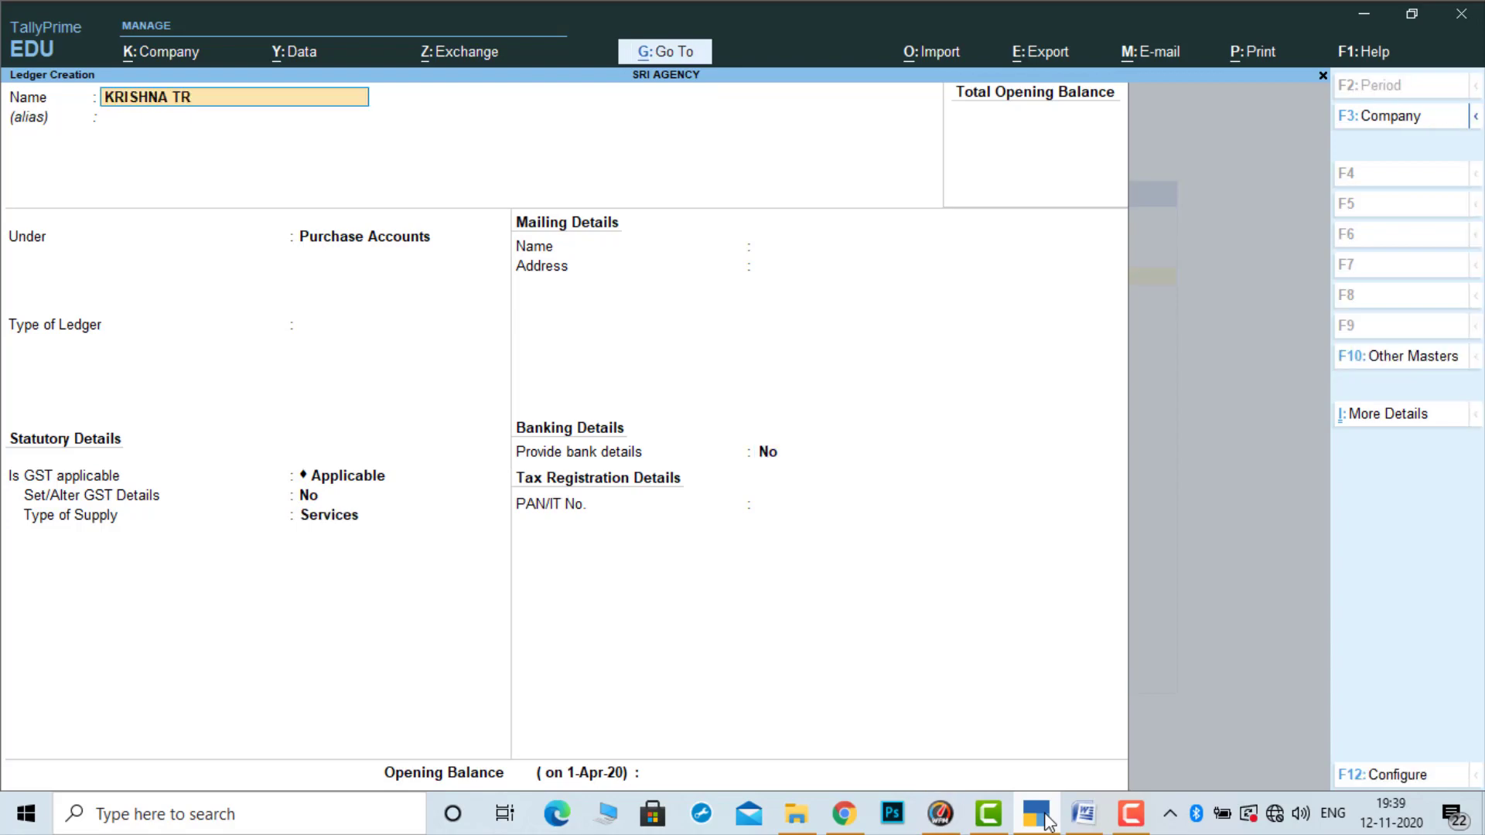
pyautogui.write('ADERS')
pyautogui.press('Return')
pyautogui.press('Return')
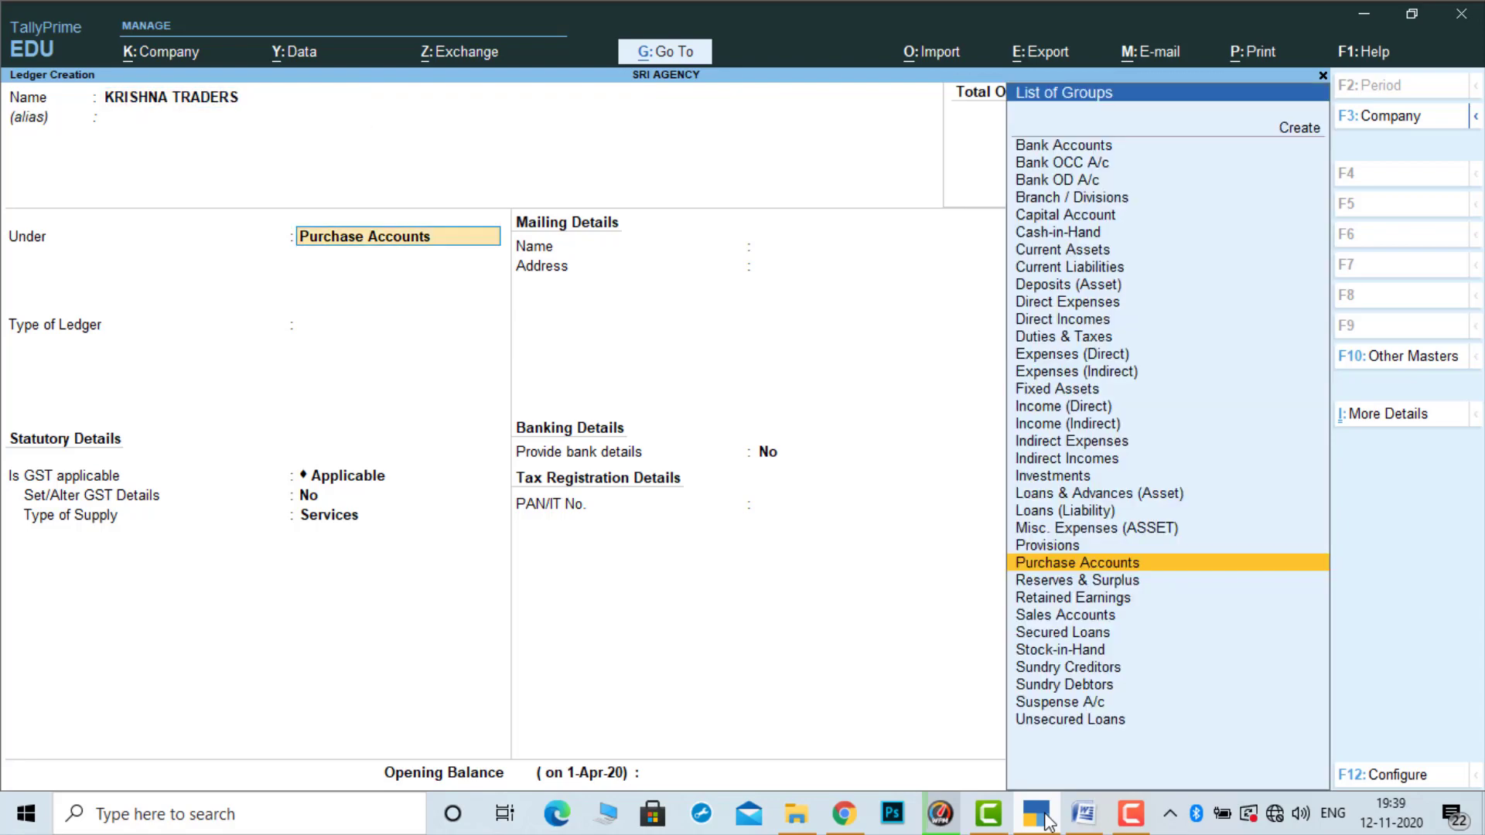
pyautogui.write('SUN')
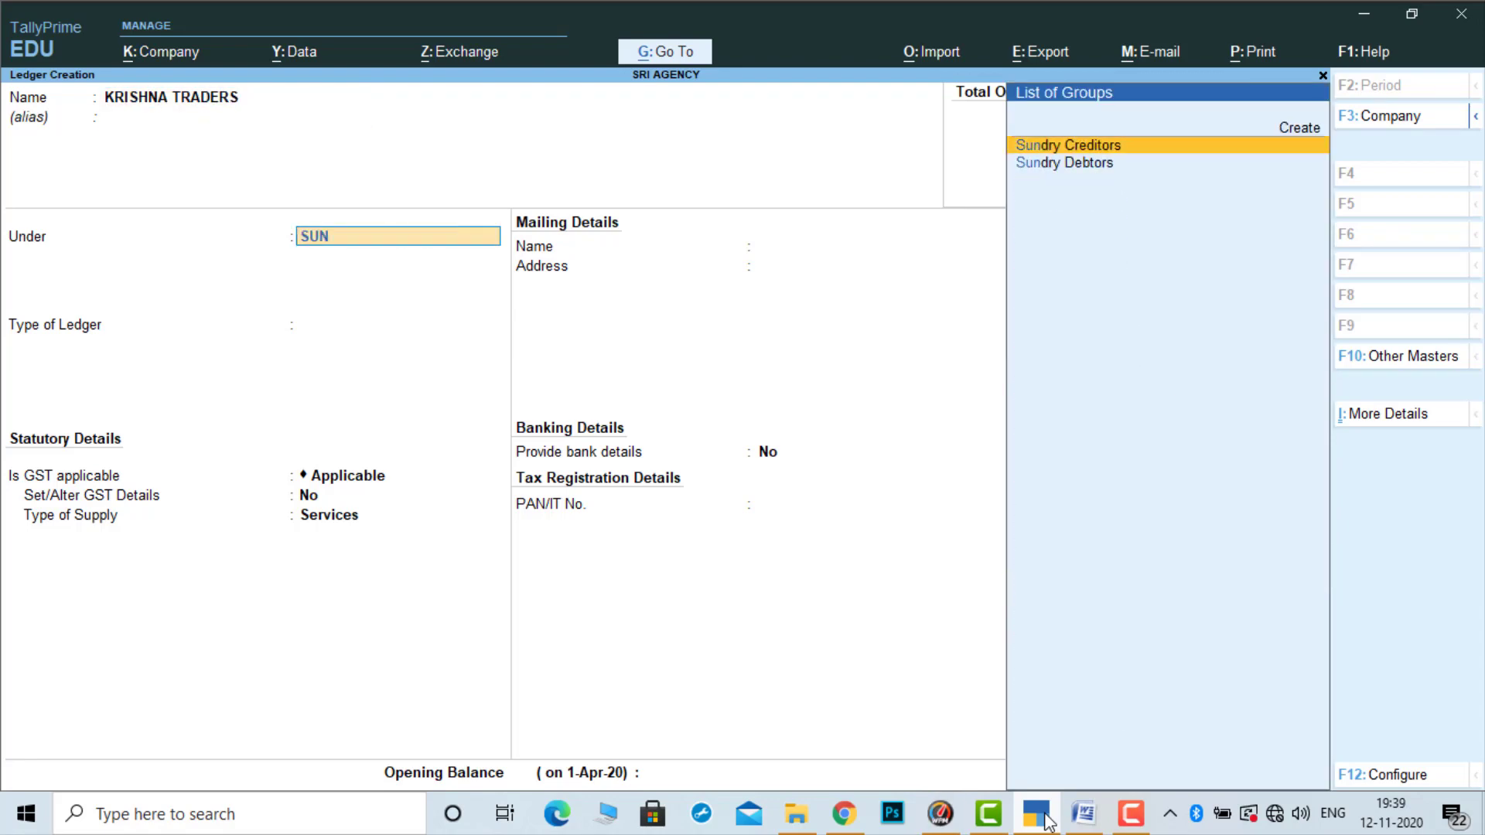
pyautogui.press('Return')
# Set the state in the KRISHNA TRADERS mailing details to Jammu & Kashmir, leaving the pincode, bank details and PAN unfilled
pyautogui.press('Return')
pyautogui.press('Return')
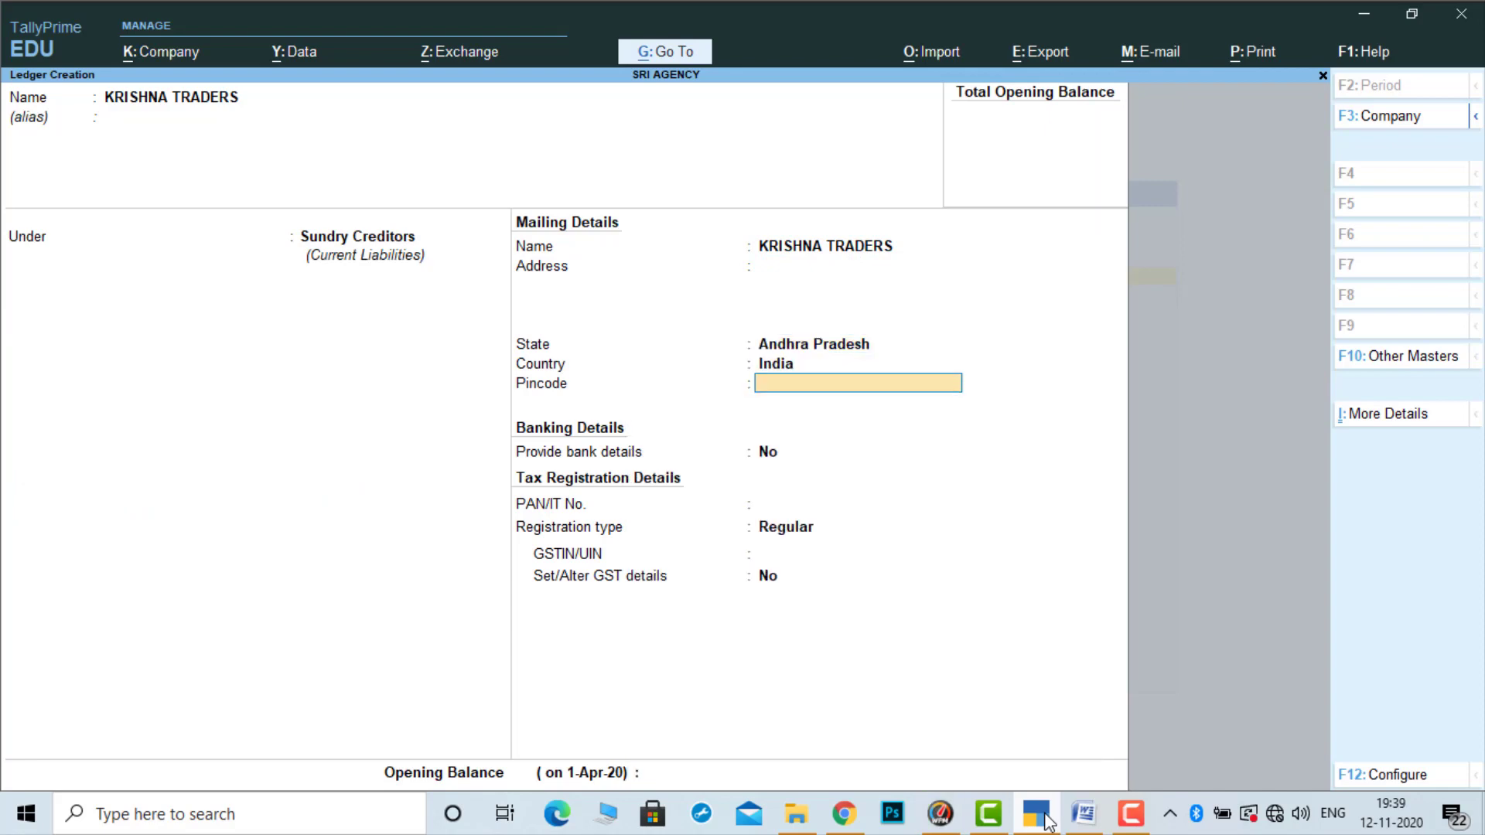
pyautogui.press('BackSpace')
pyautogui.press('BackSpace')
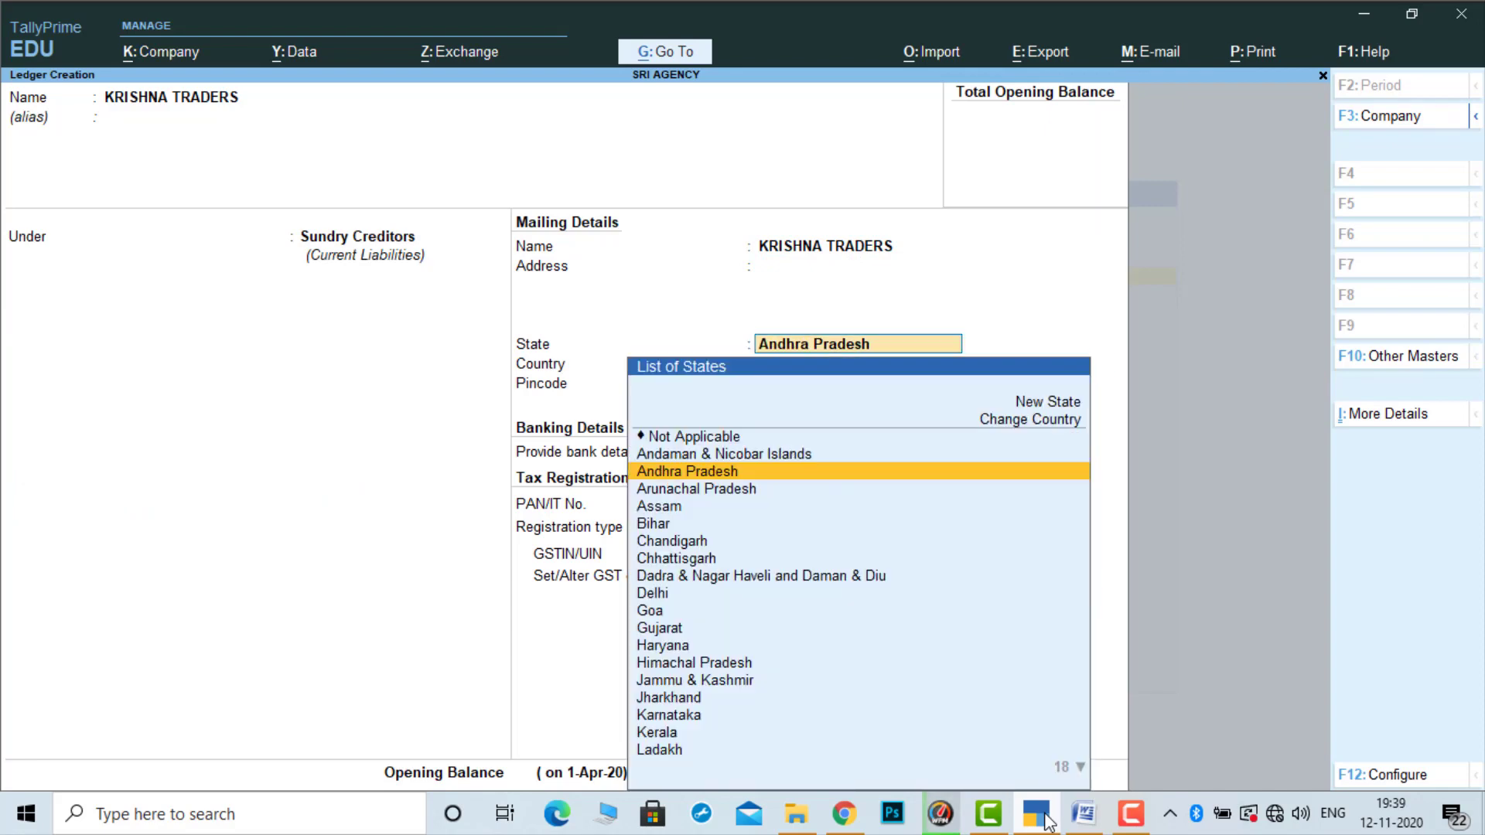
pyautogui.write('ja')
pyautogui.press('Return')
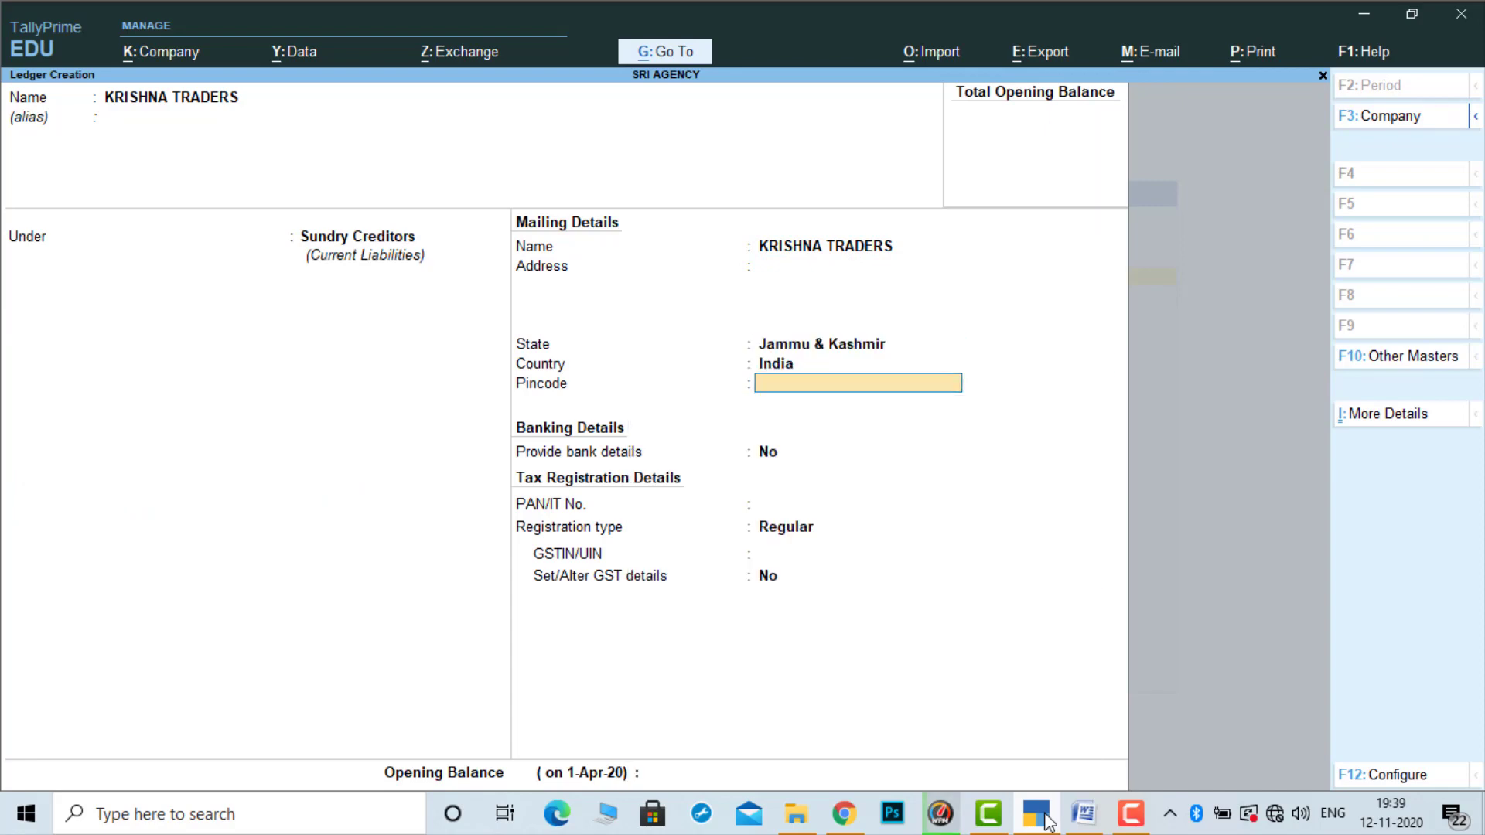
pyautogui.press('Return')
pyautogui.press('Return')
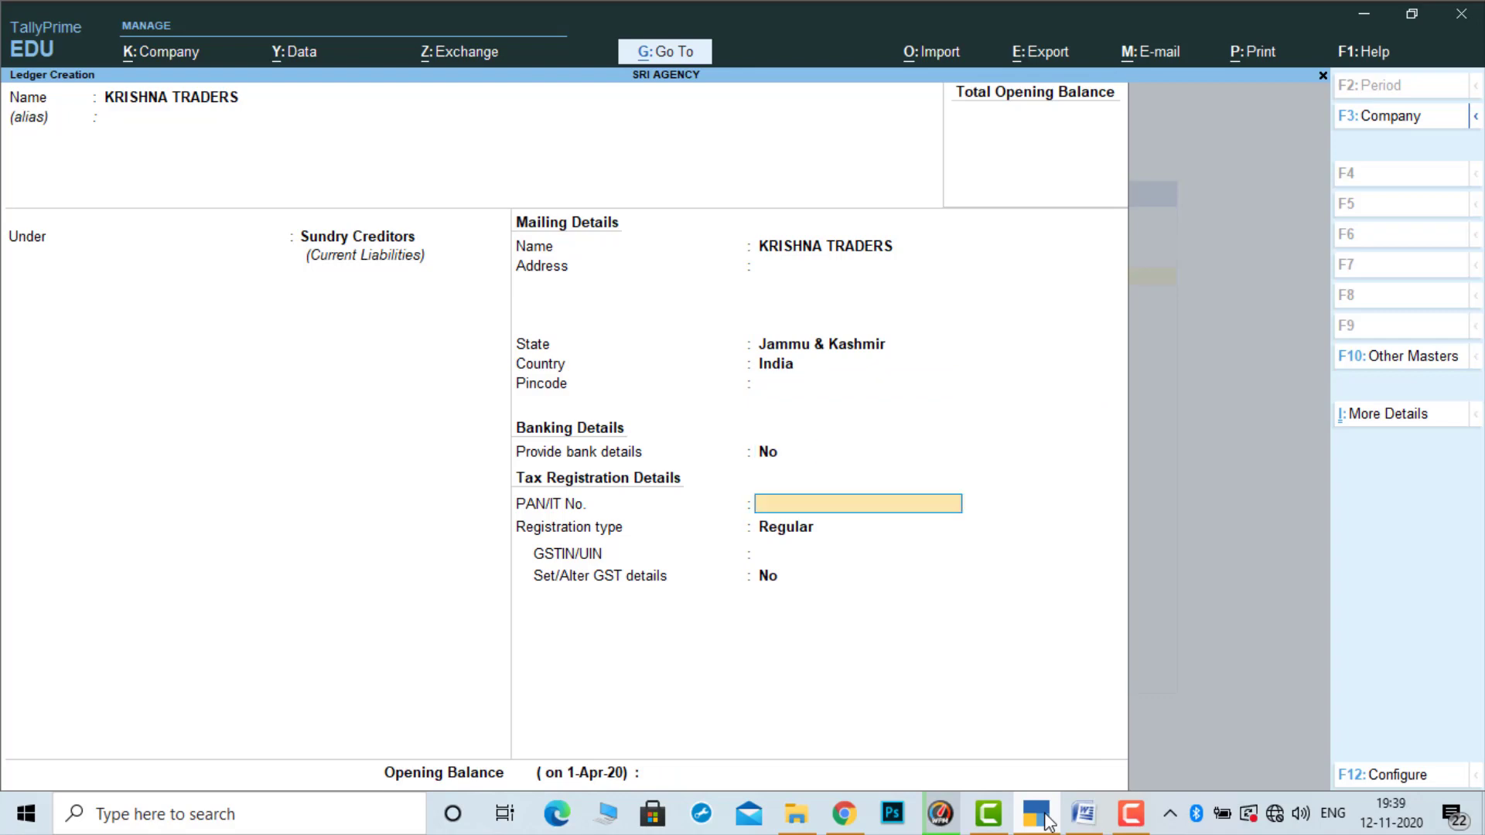
pyautogui.press('Return')
# Copy the Krish Traders GSTIN from the Word document into the KRISHNA TRADERS ledger's GSTIN/UIN, with Regular registration, and save the ledger
pyautogui.click(1044, 816)
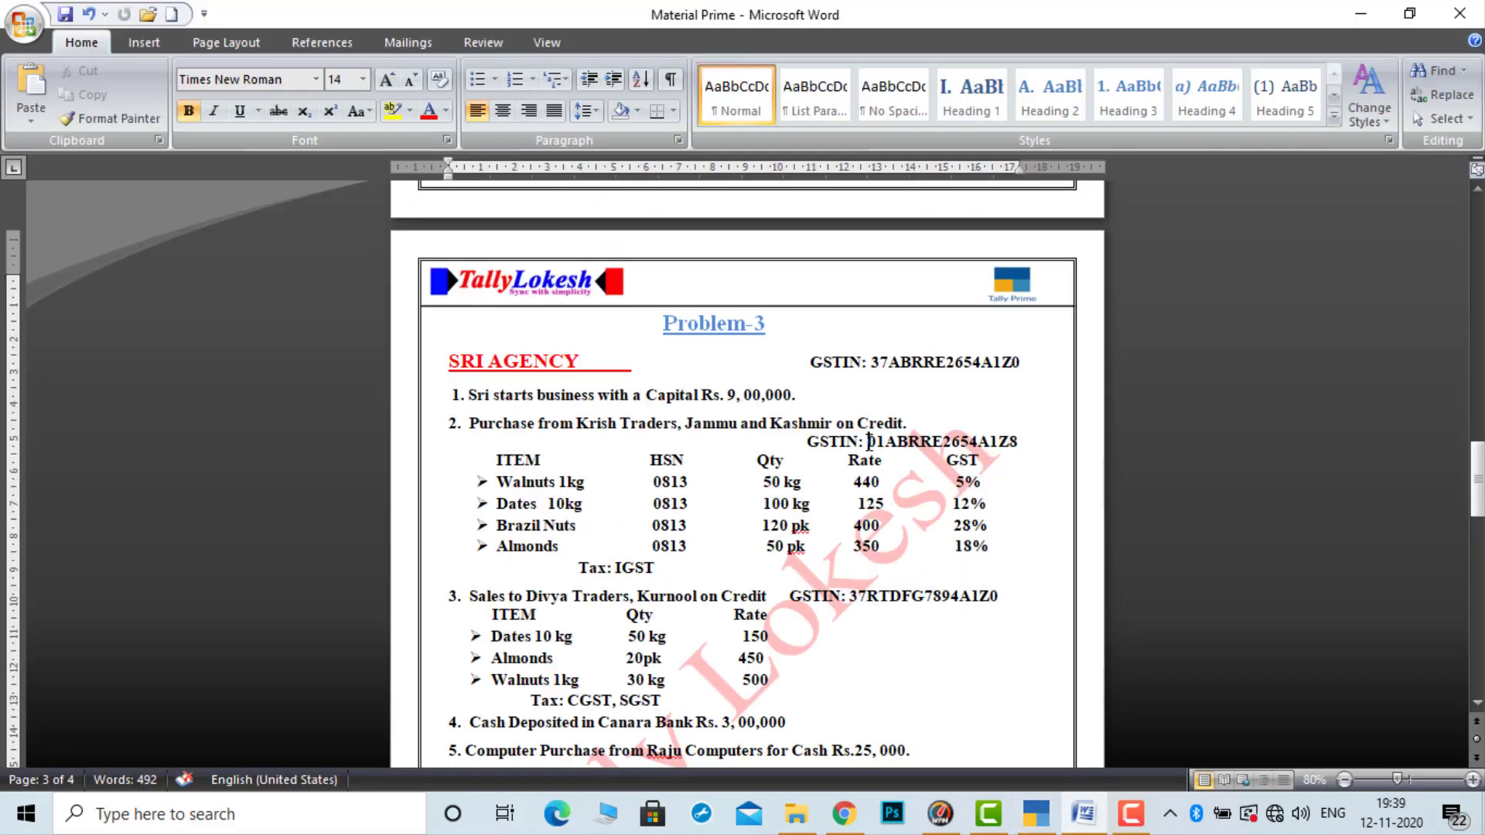
pyautogui.moveTo(870, 441); pyautogui.dragTo(1018, 446)
pyautogui.hotkey('ctrl', 'c')
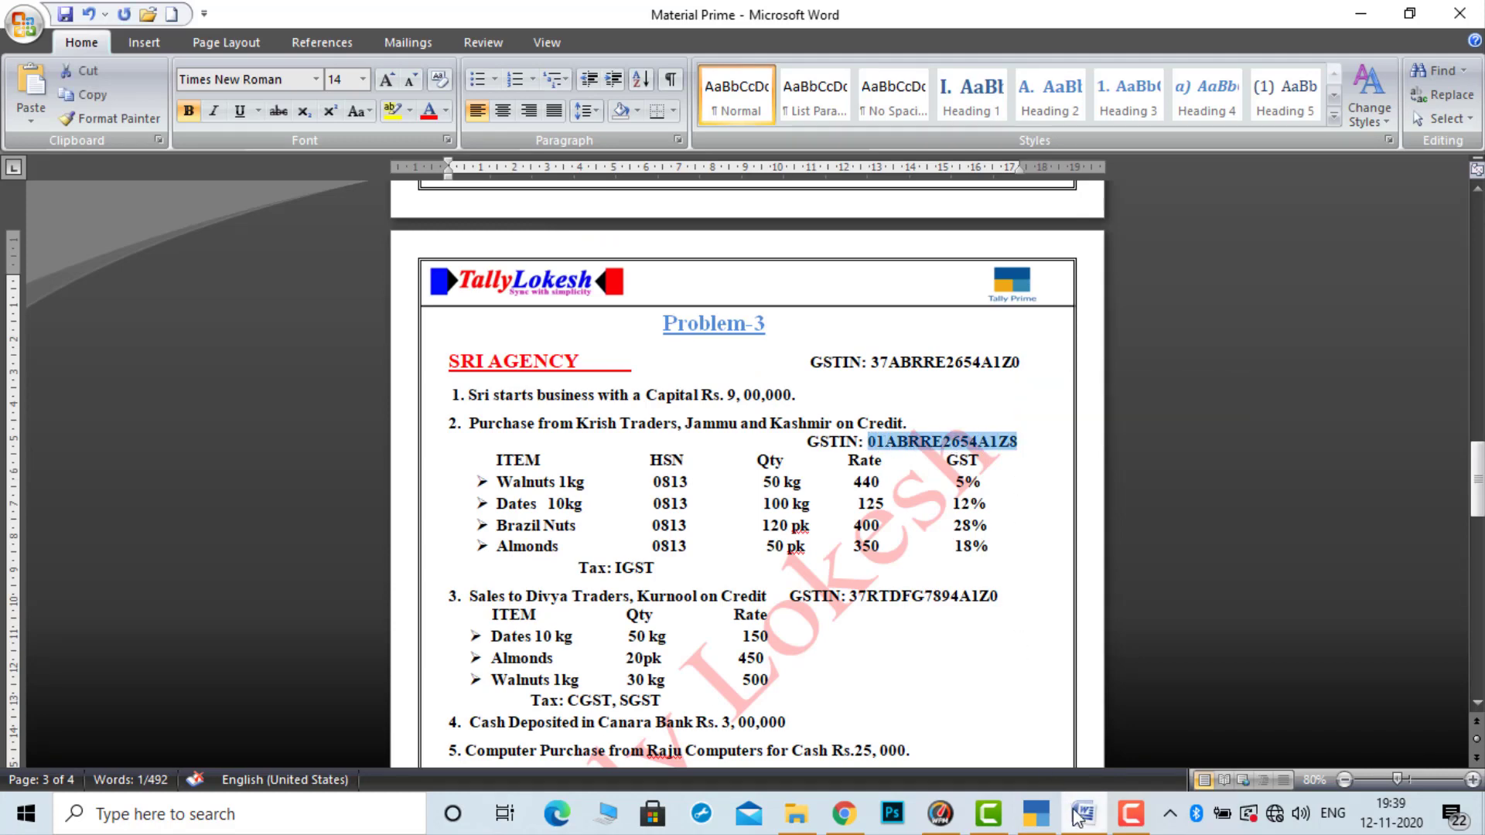
pyautogui.click(1035, 821)
pyautogui.hotkey('ctrl', 'v')
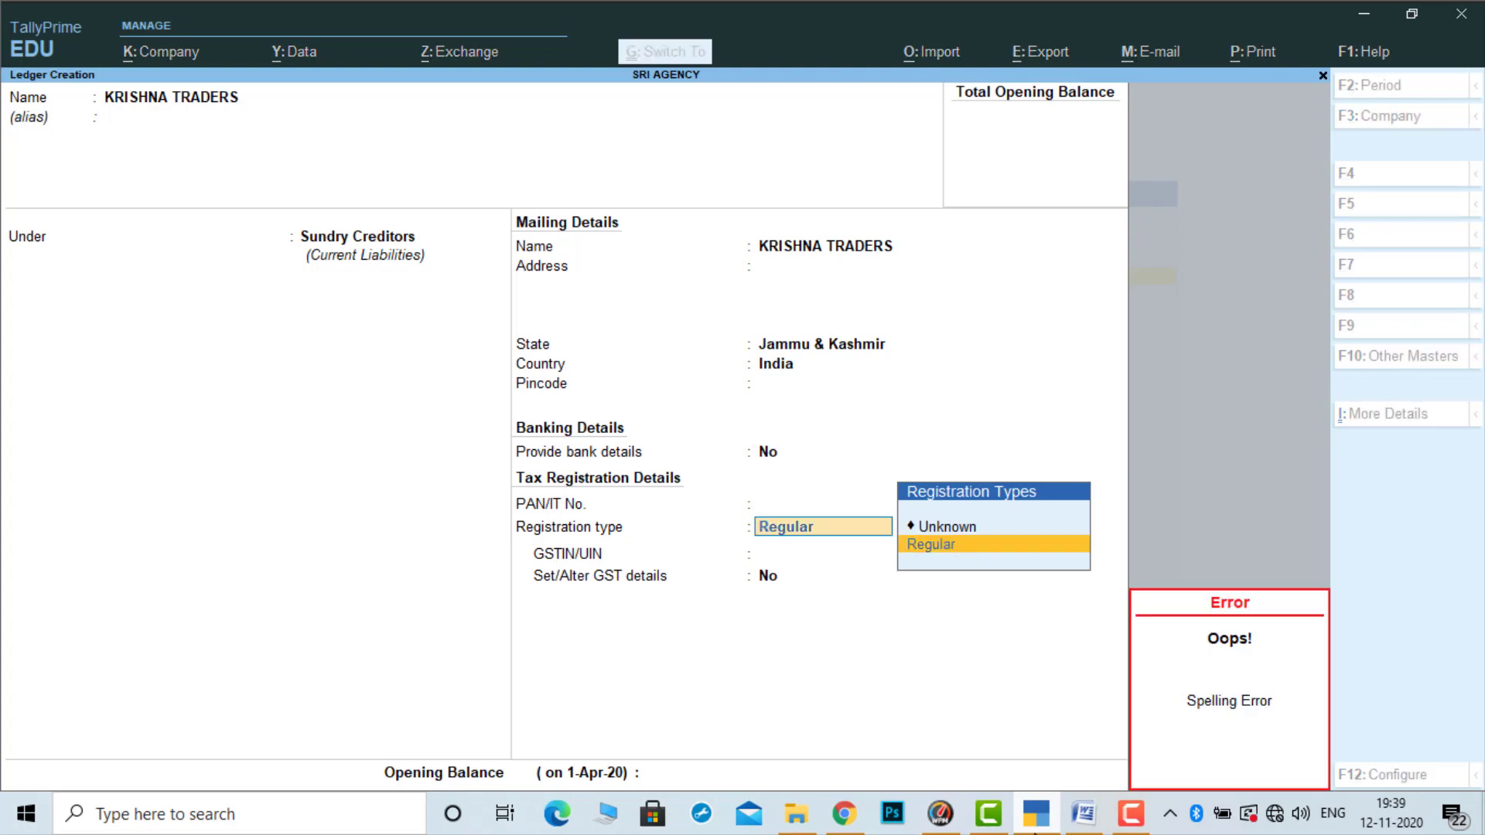
pyautogui.press('Return')
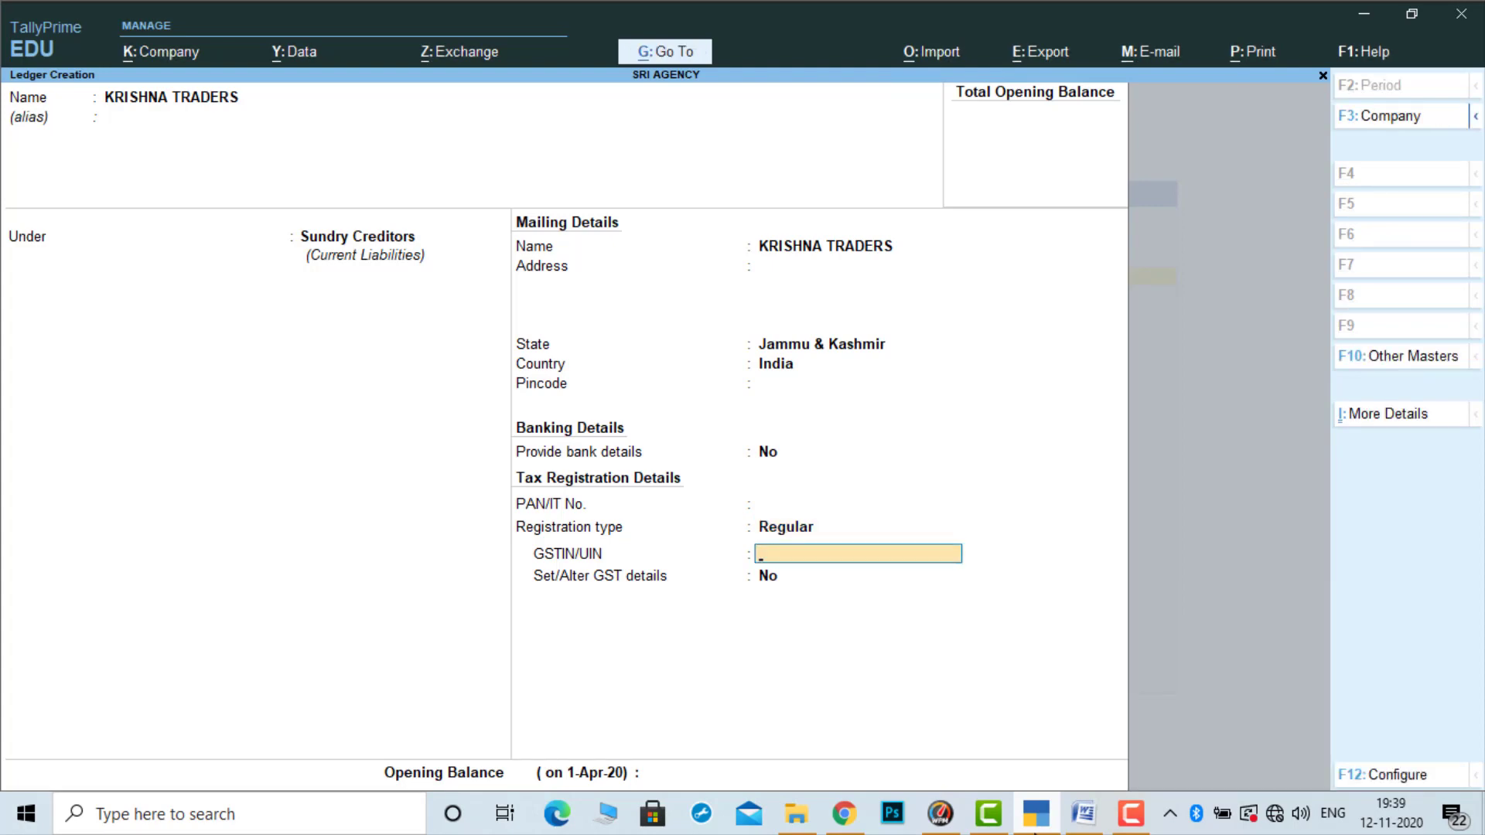
pyautogui.hotkey('ctrl', 'v')
pyautogui.press('Return')
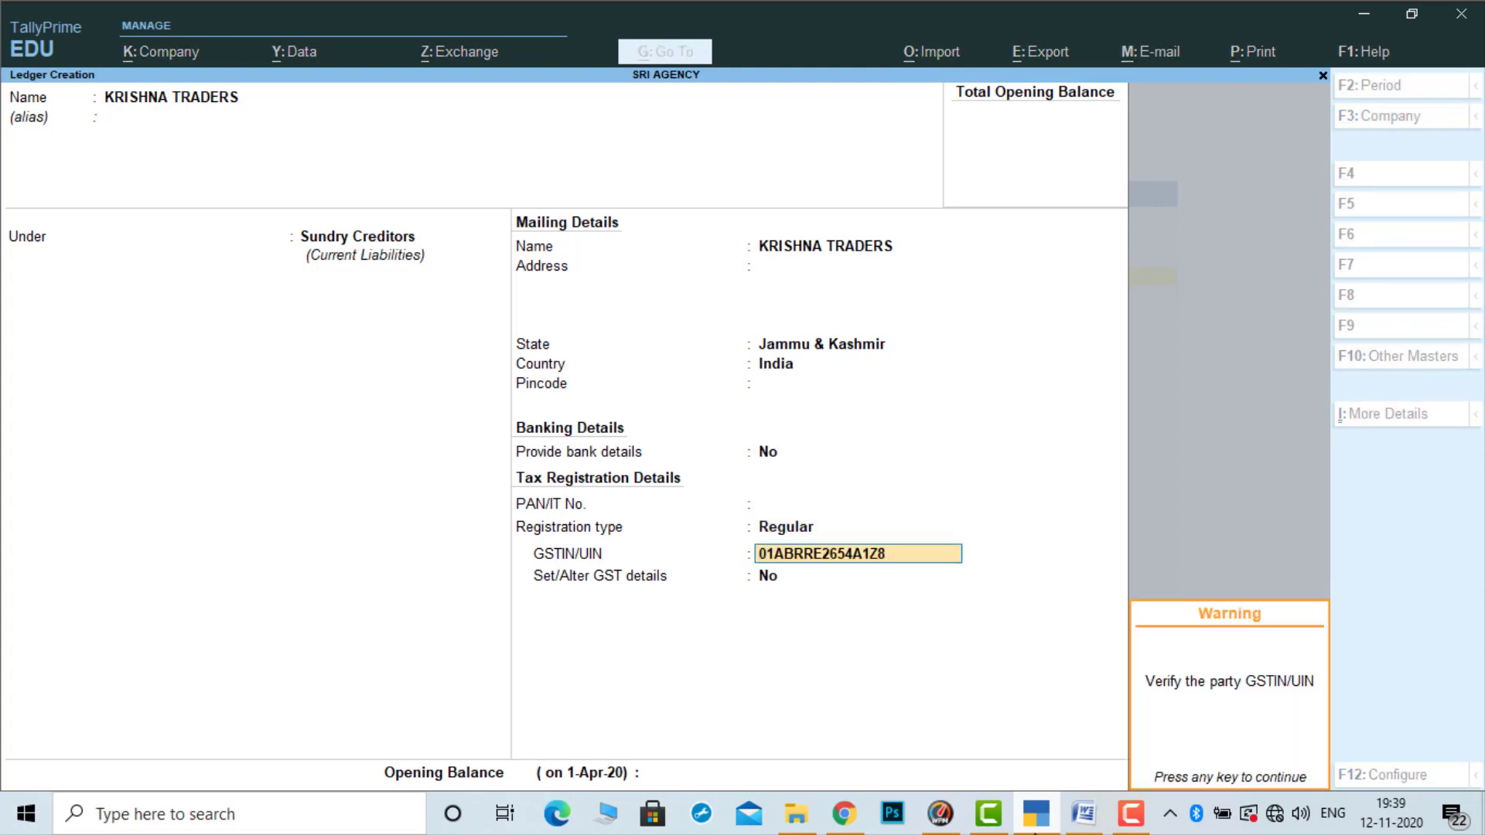
pyautogui.press('Return')
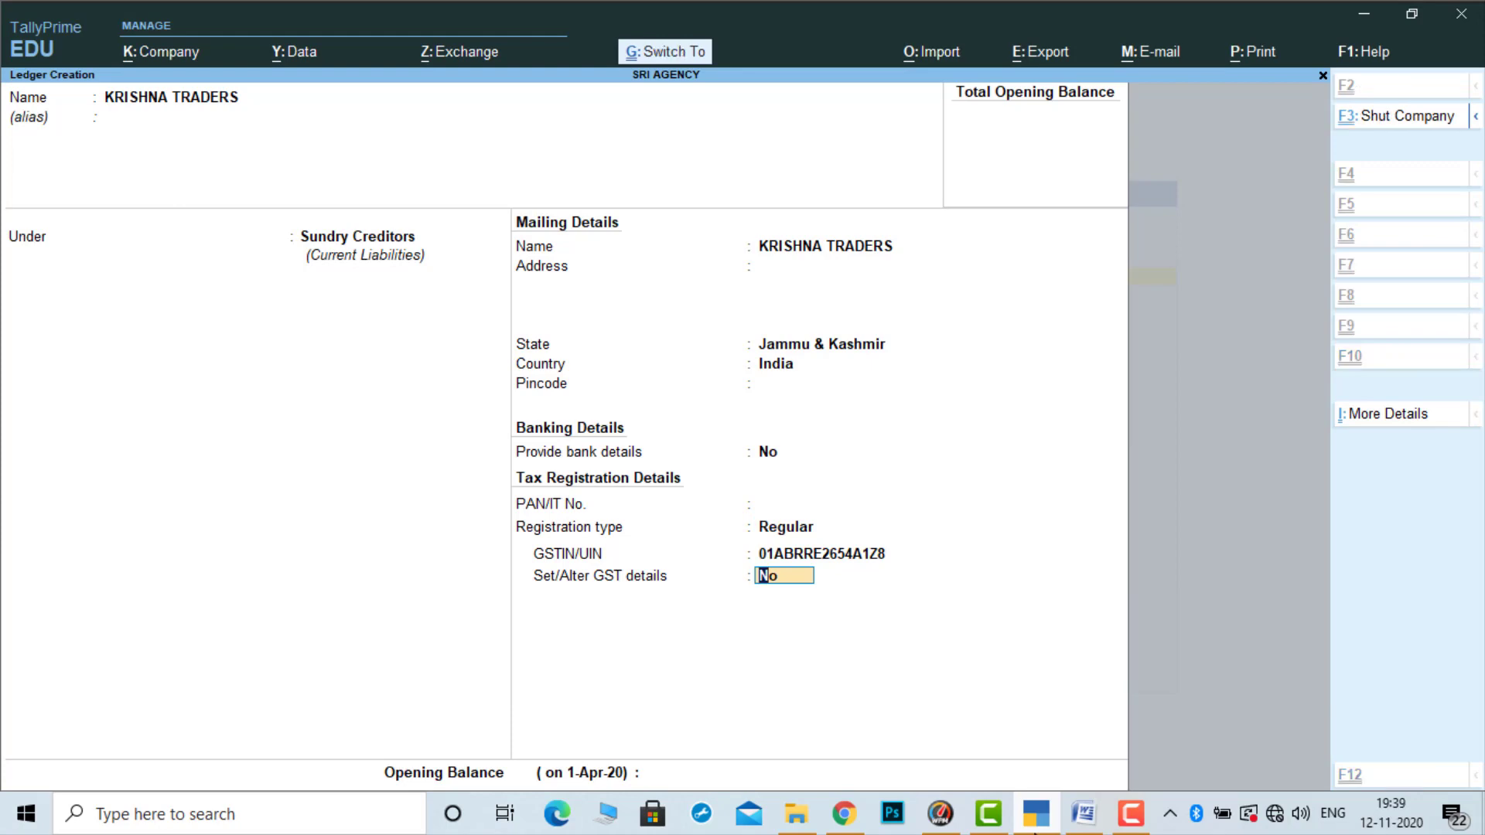
pyautogui.hotkey('ctrl', 'a')
# Name the next ledger IGST and place it under the Duties & Taxes group
pyautogui.write('IGS')
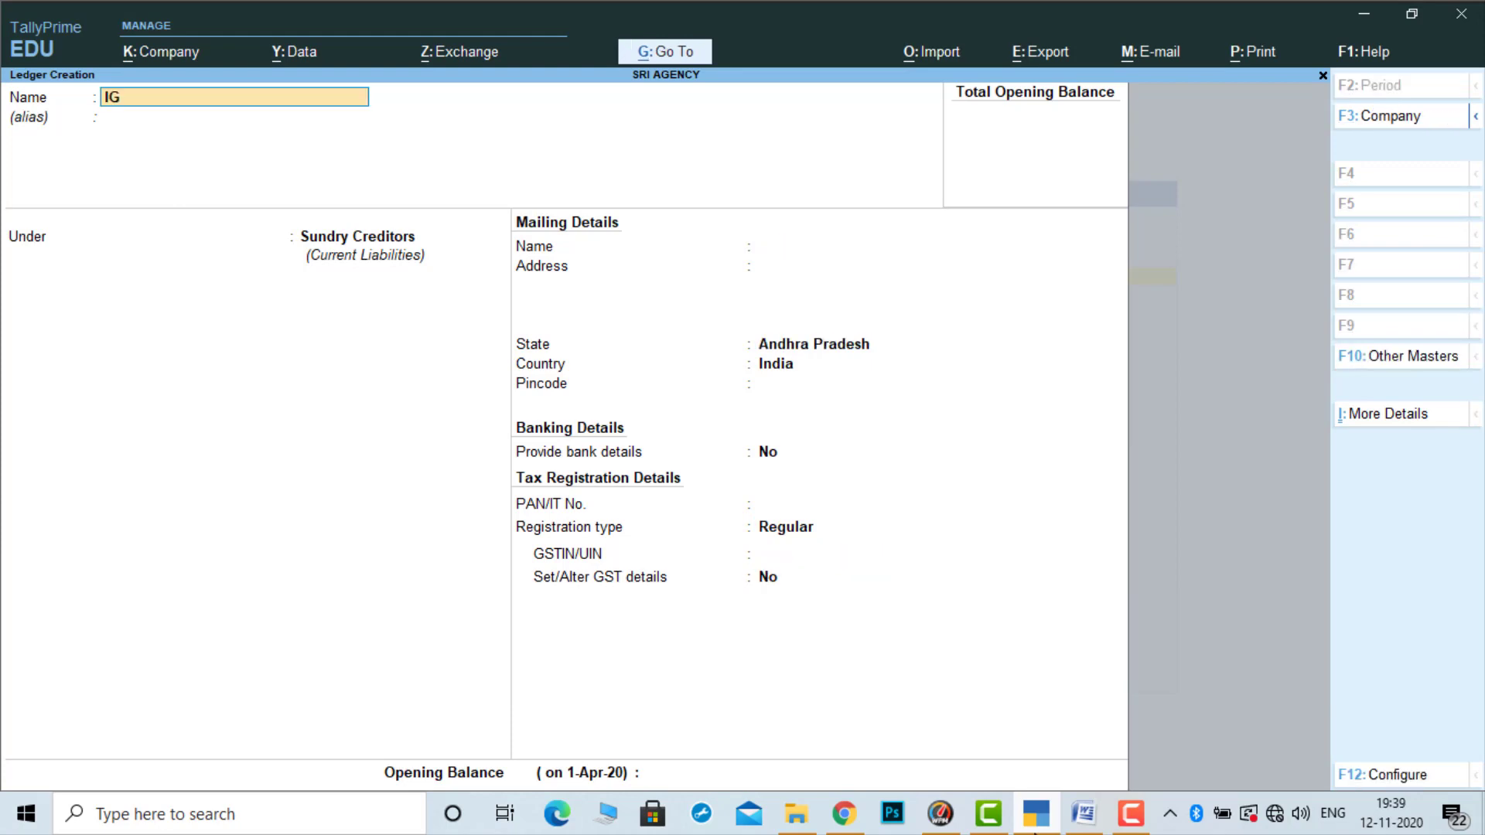
pyautogui.press('Return')
pyautogui.write('du')
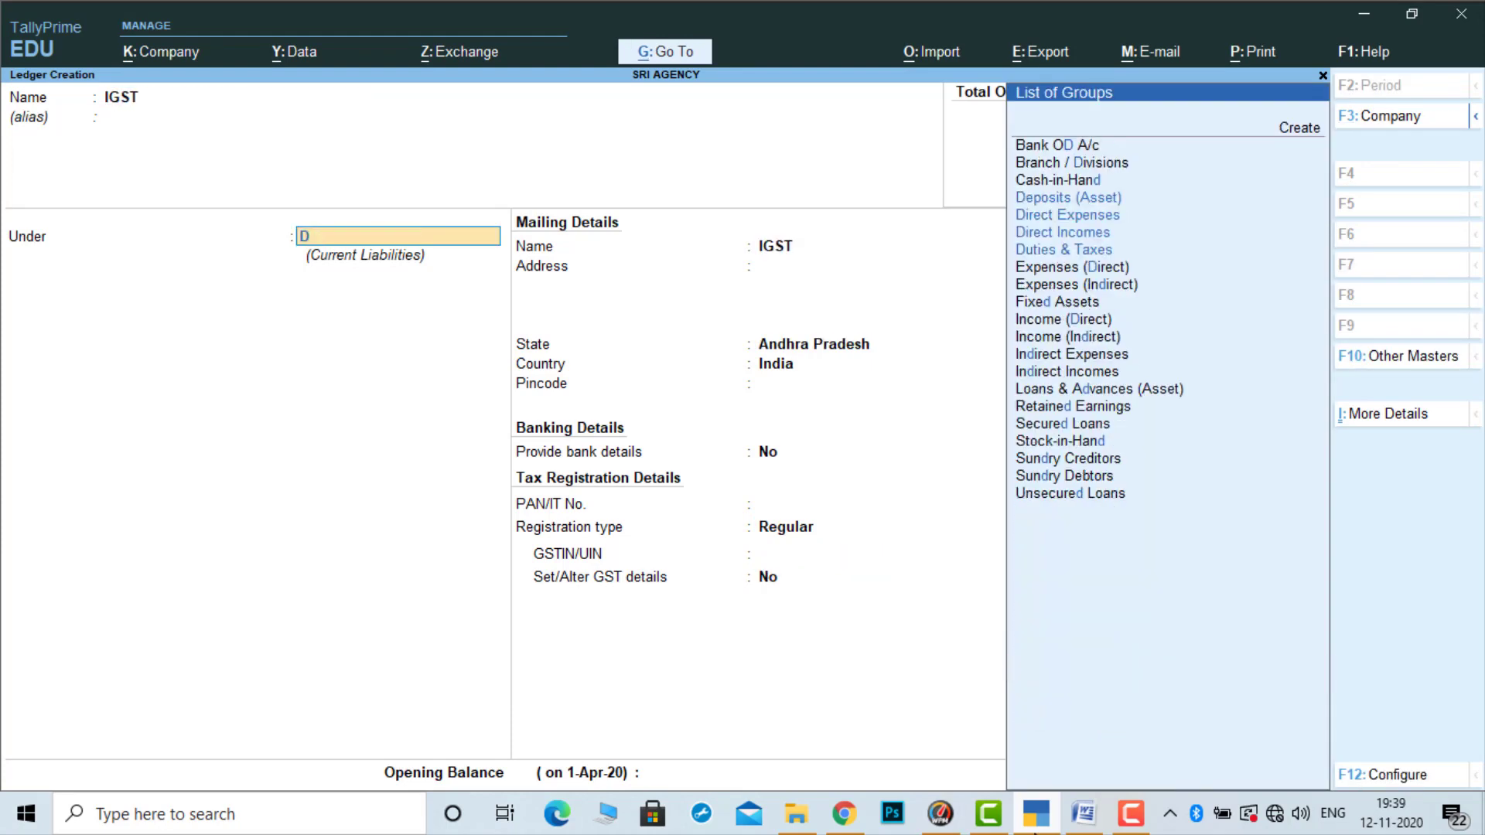
pyautogui.press('Return')
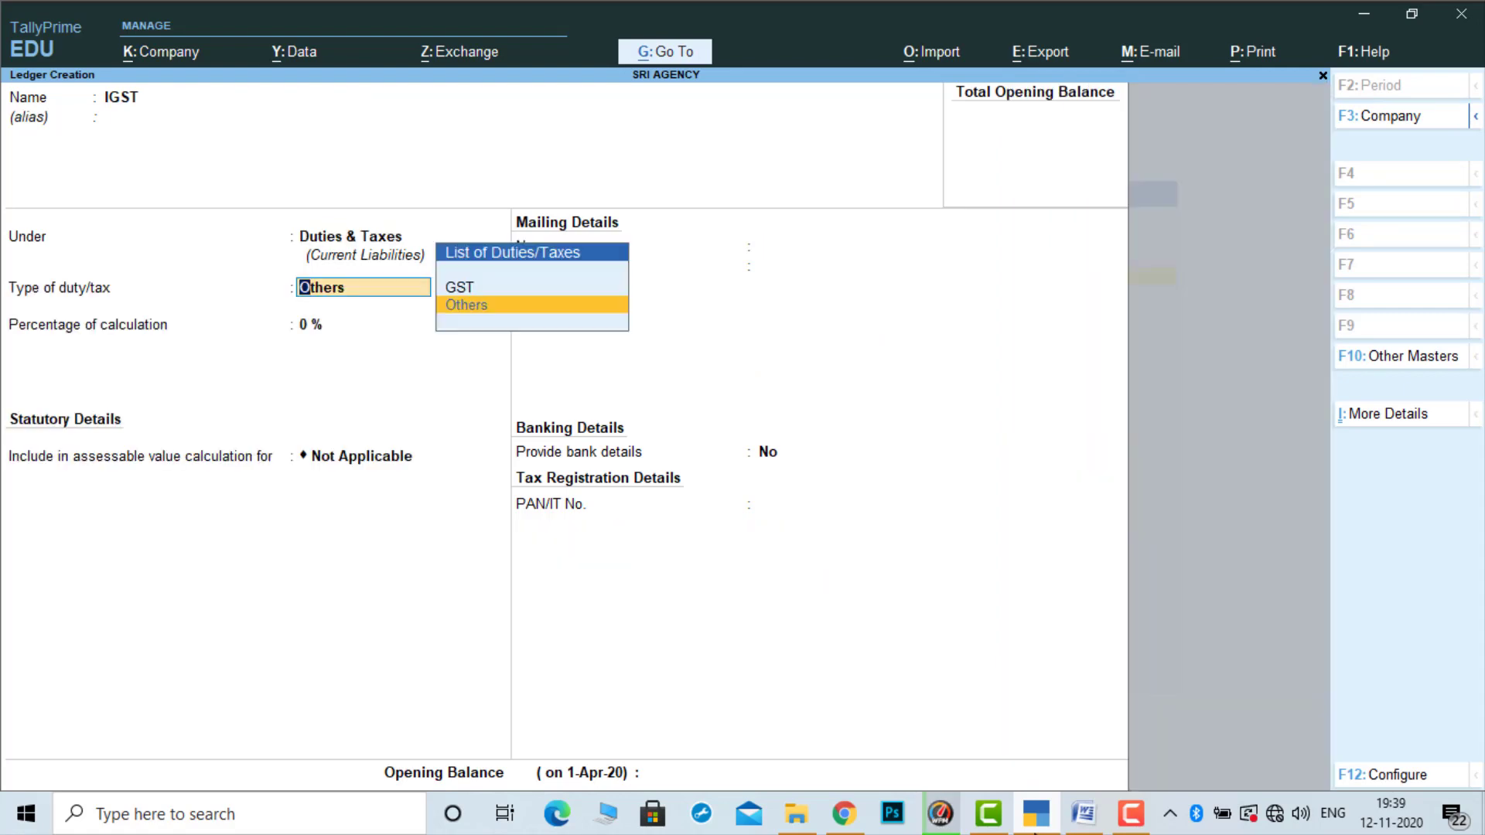
# Set the IGST ledger's duty type to GST and its tax type to Integrated Tax, and save the ledger
pyautogui.press('Up')
pyautogui.press('Return')
pyautogui.press('Down')
pyautogui.press('Down')
pyautogui.press('Return')
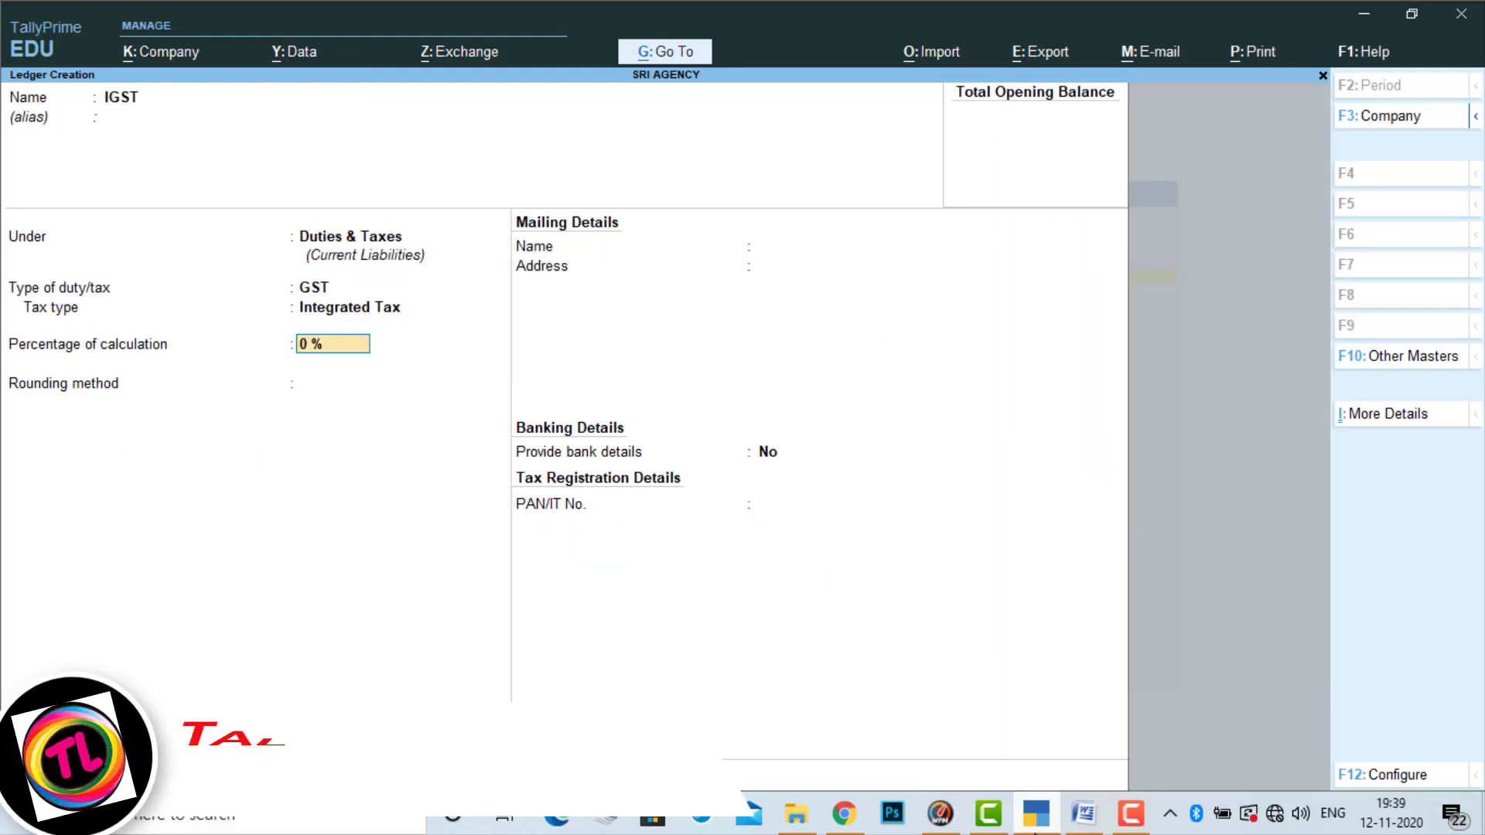
pyautogui.press('Return')
pyautogui.press('Return')
pyautogui.press('Return')
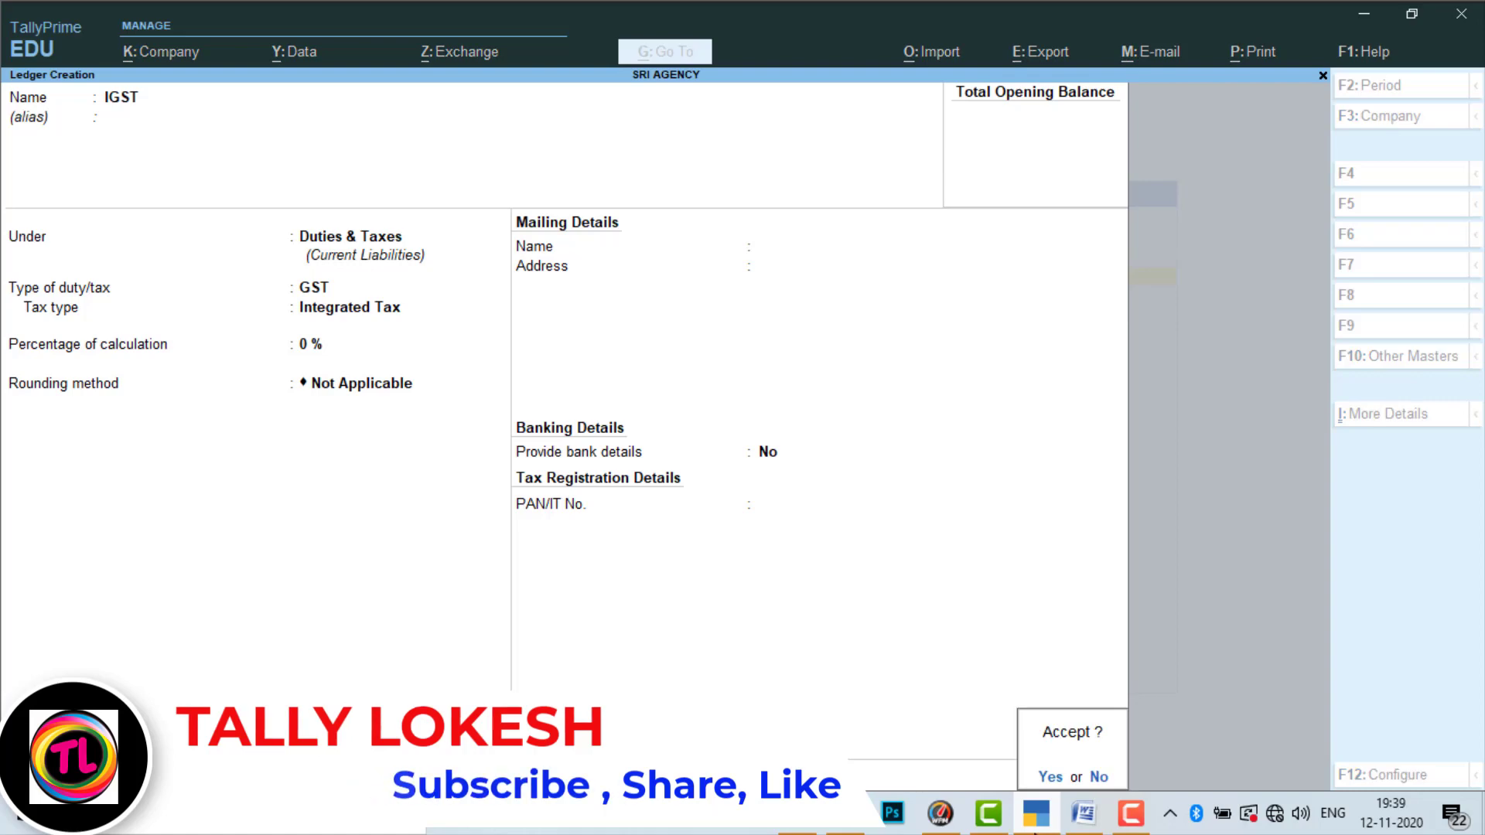
pyautogui.press('Return')
# Name the next ledger SALES and place it under the Sales Accounts group
pyautogui.write('SA')
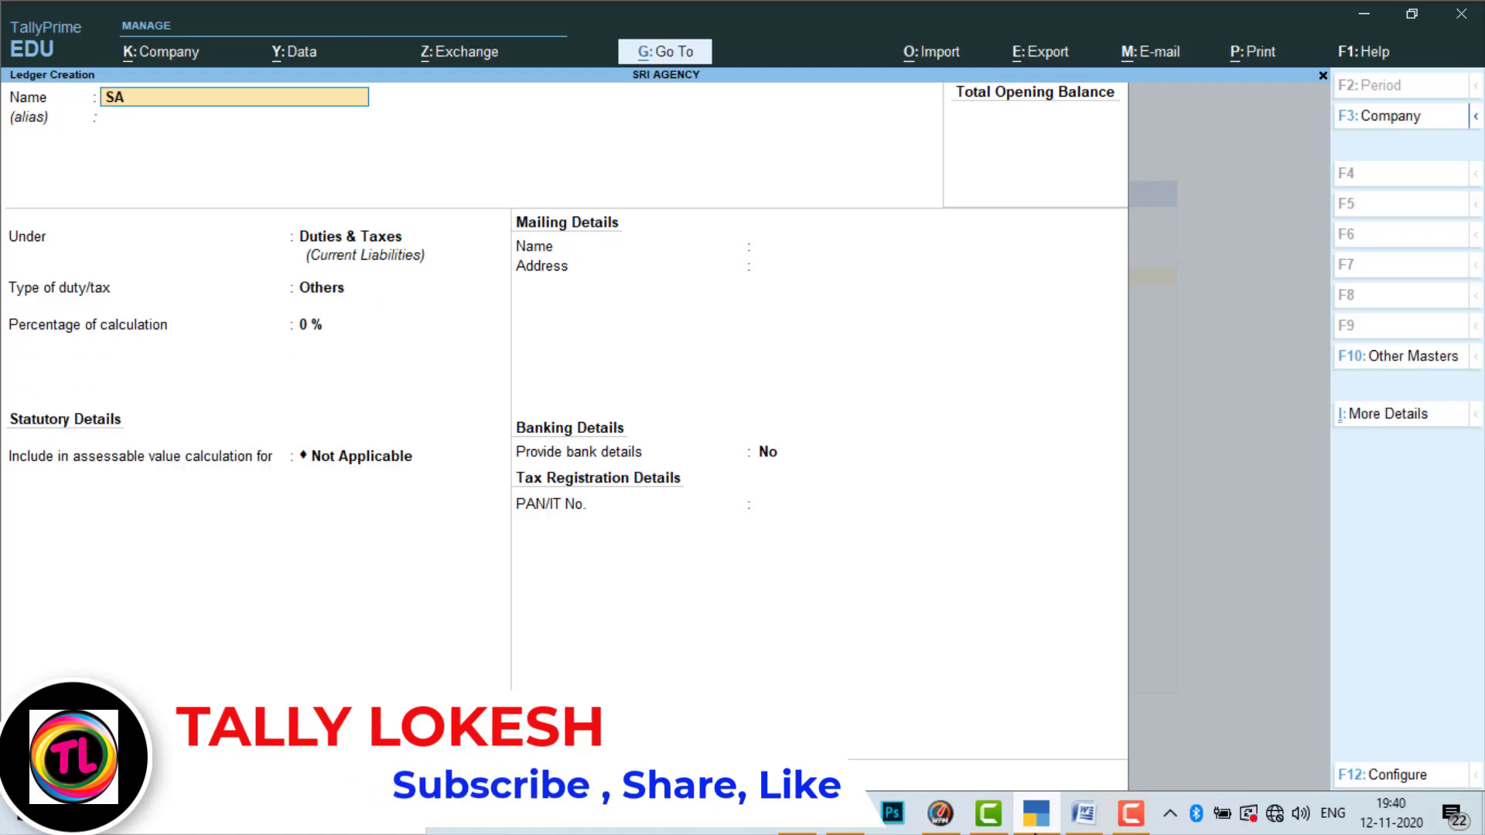
pyautogui.write('LES')
pyautogui.press('Return')
pyautogui.press('Return')
pyautogui.write('SA')
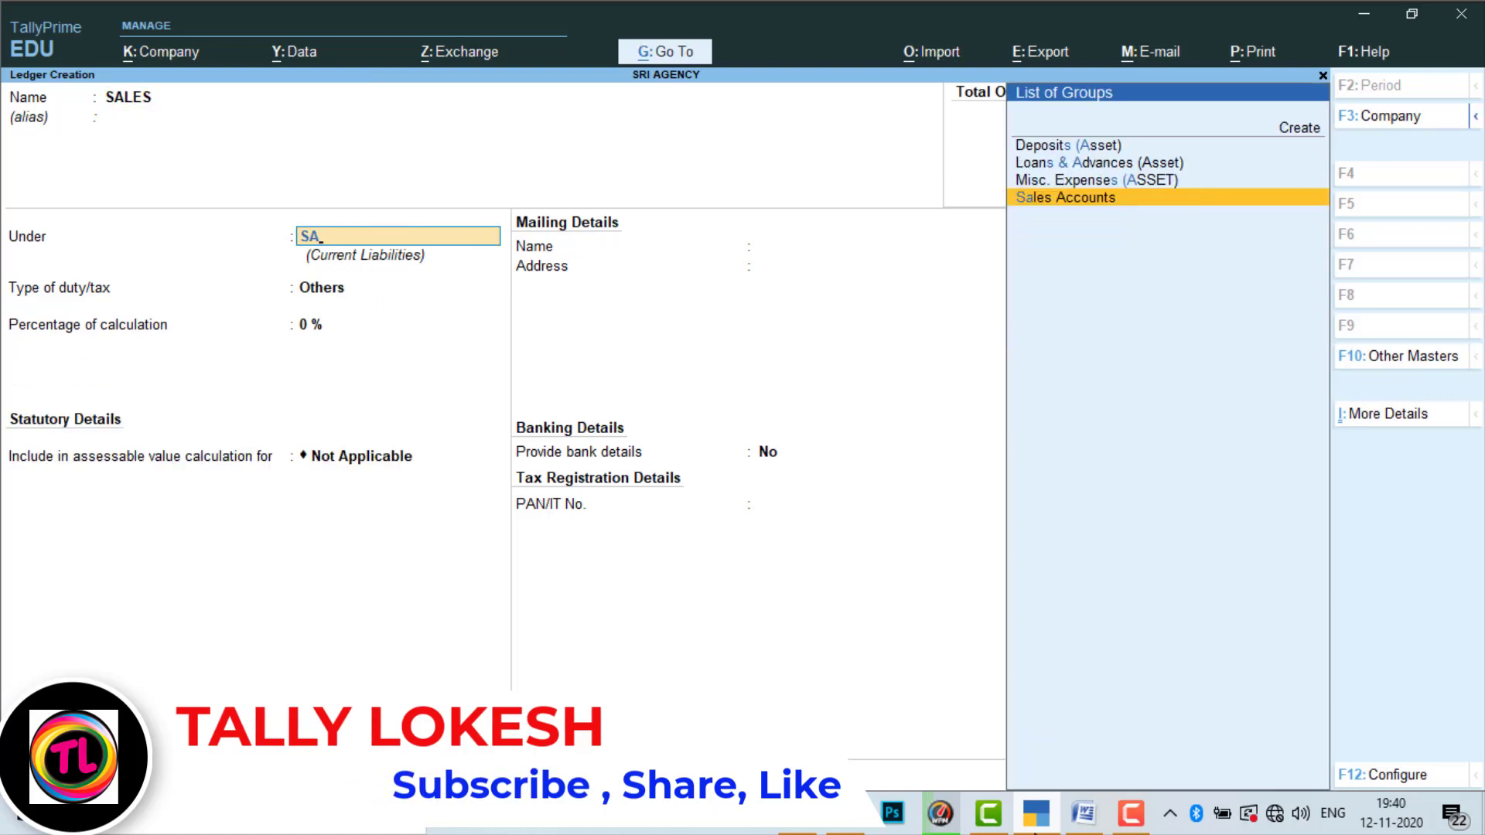
pyautogui.press('Return')
# Keep GST applicable for the SALES ledger, set its type of supply to Goods, and save it
pyautogui.press('Return')
pyautogui.press('Return')
pyautogui.press('Return')
pyautogui.press('Up')
pyautogui.press('Return')
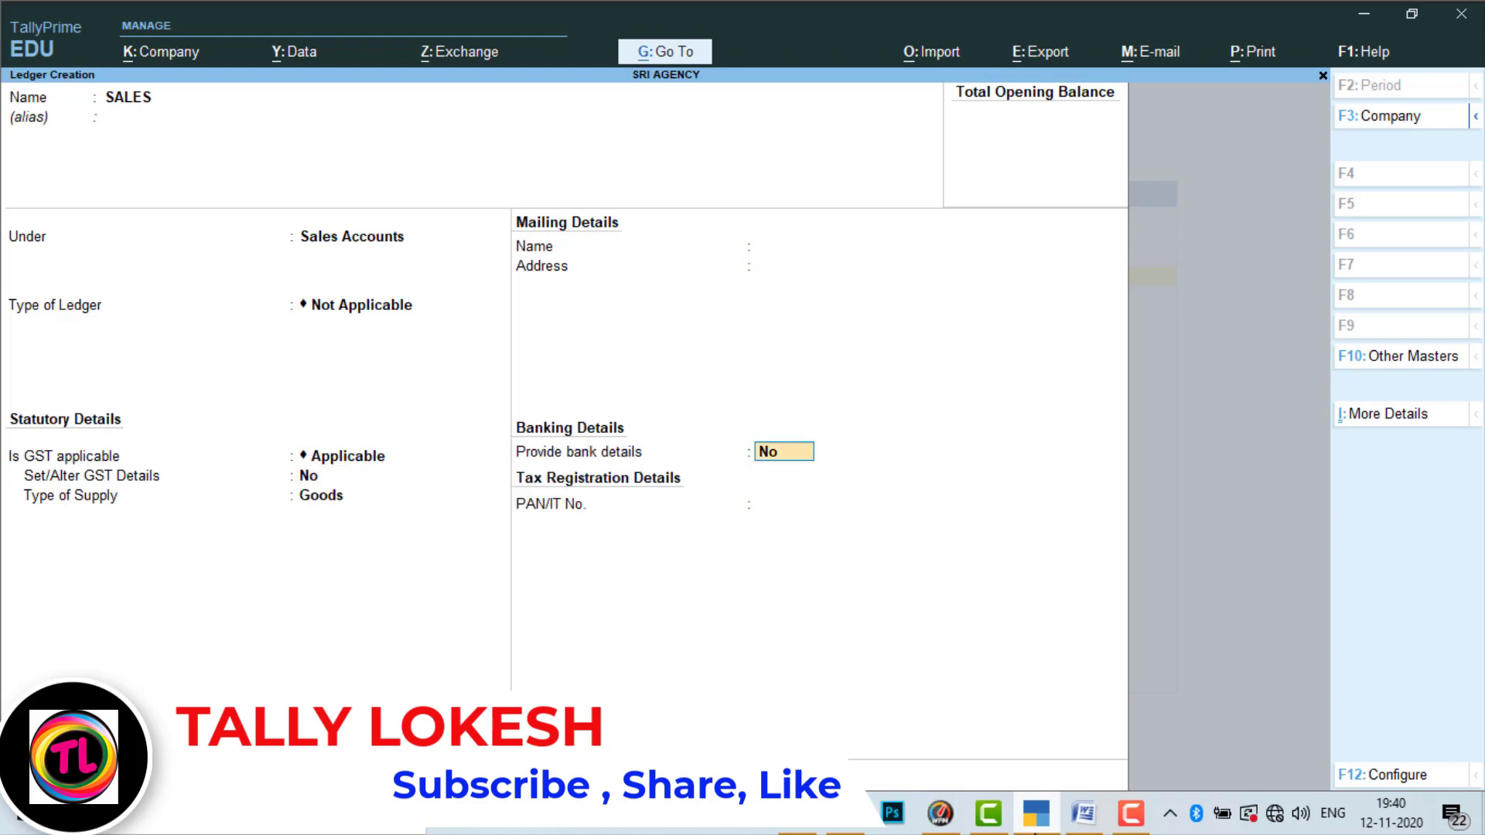
pyautogui.press('Return')
pyautogui.press('Return')
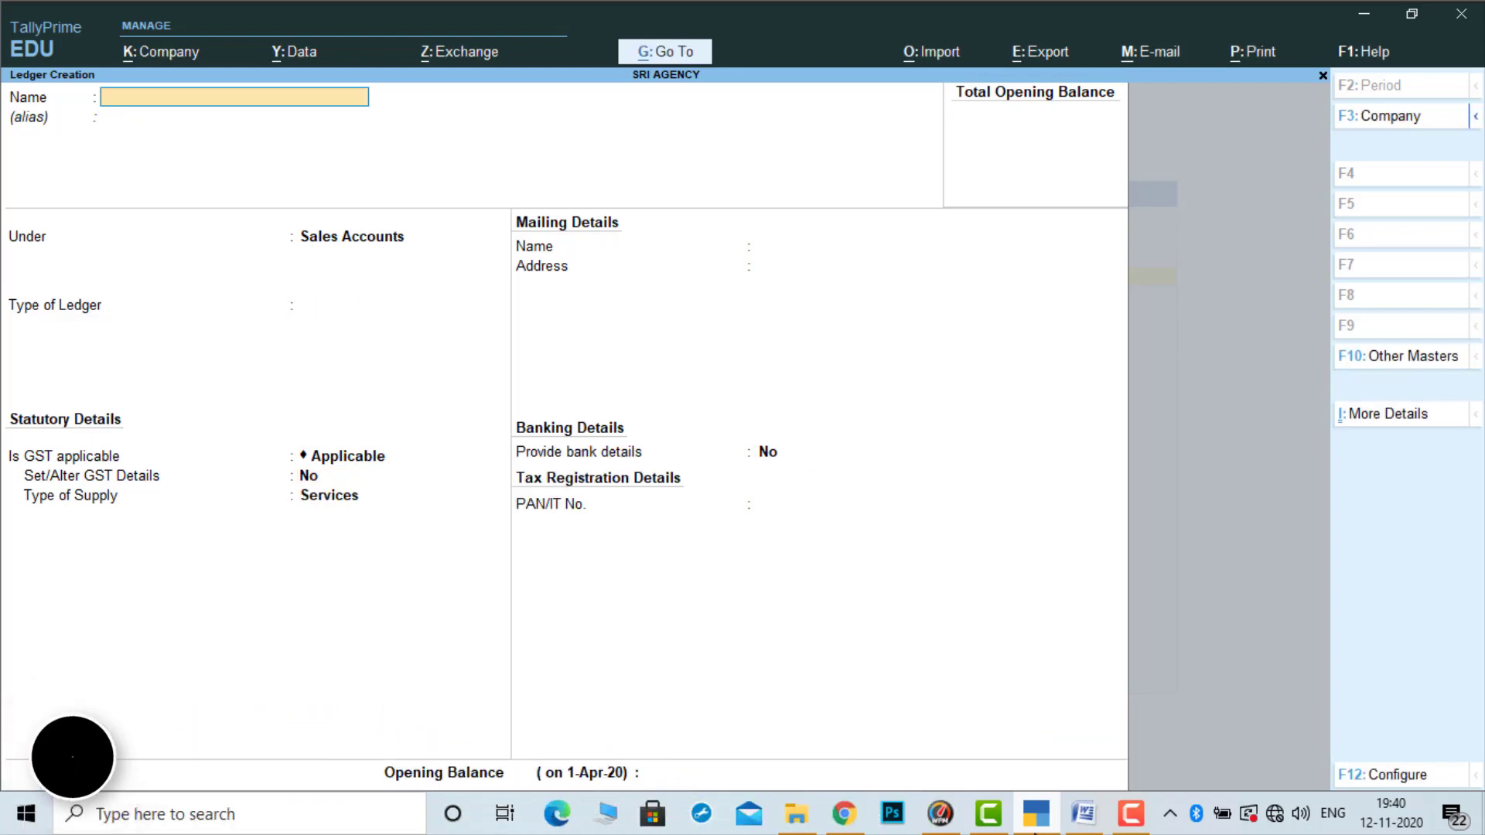
# Copy the customer name Divya Traders from the Word document into the new TallyPrime ledger and place it under Sundry Debtors
pyautogui.click(1087, 826)
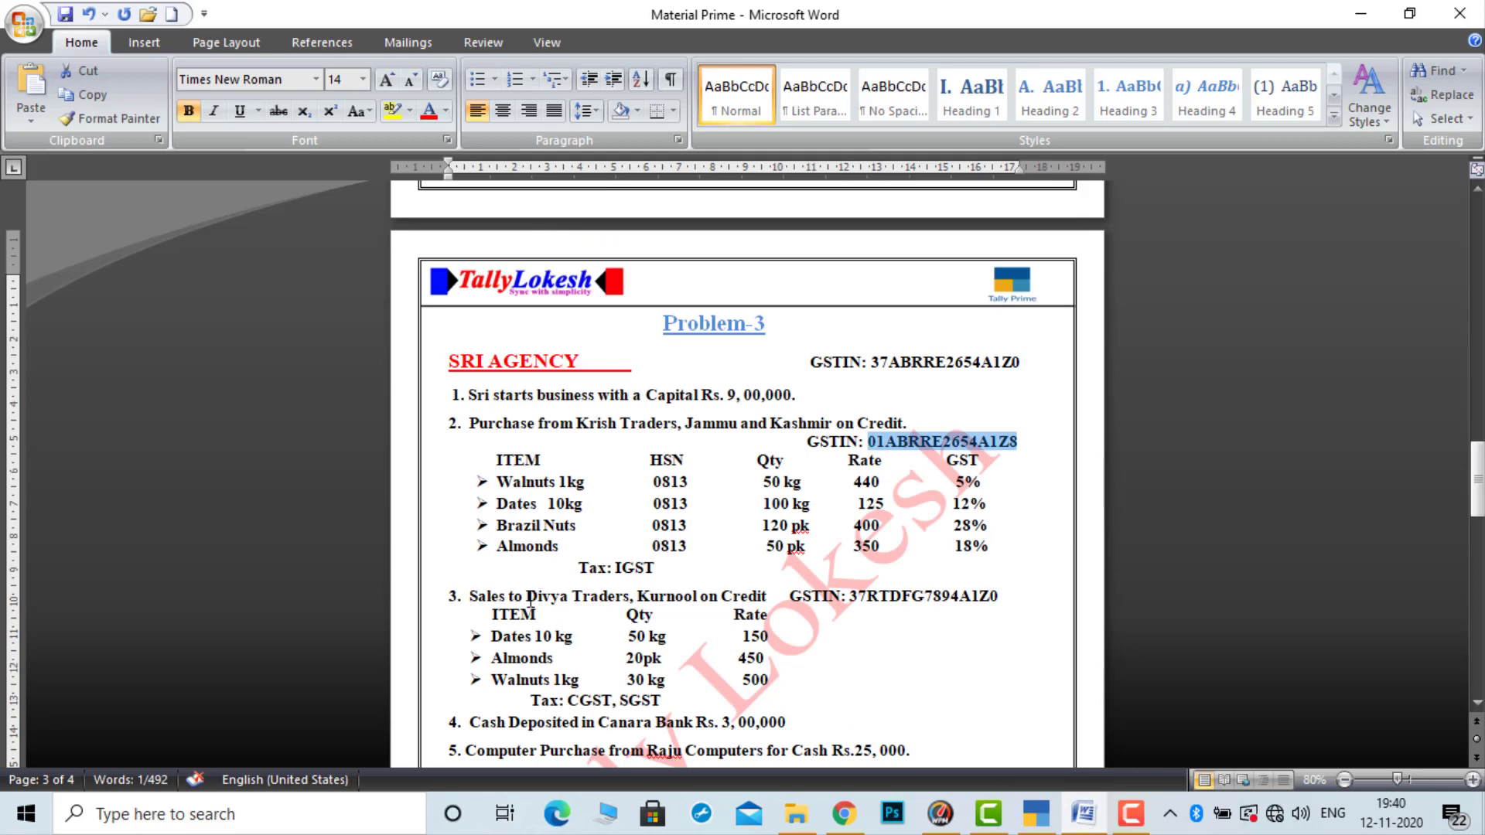
pyautogui.moveTo(526, 597); pyautogui.dragTo(632, 599)
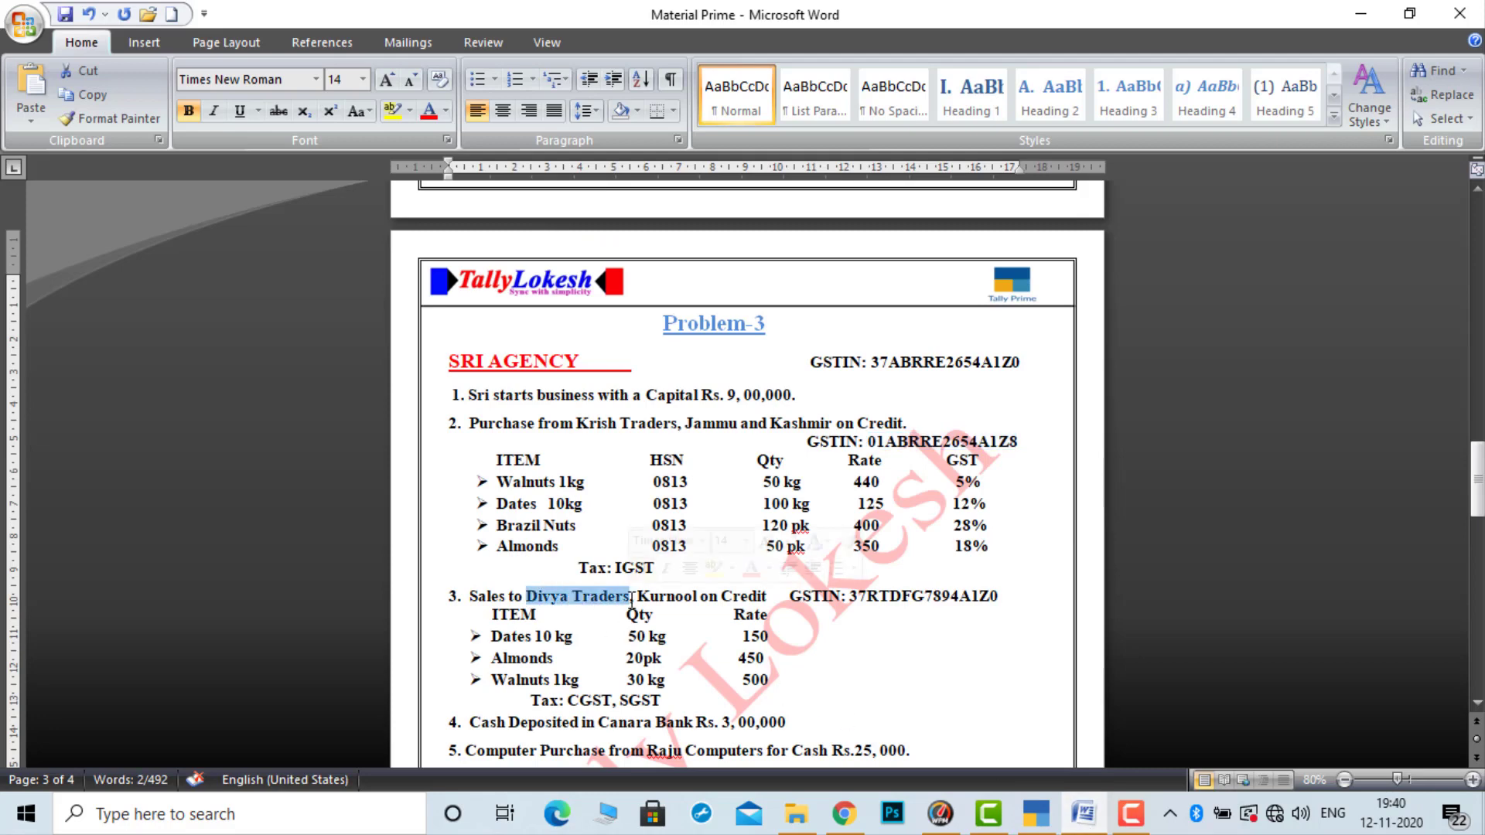
pyautogui.click(1041, 814)
pyautogui.hotkey('ctrl', 'alt', 'v')
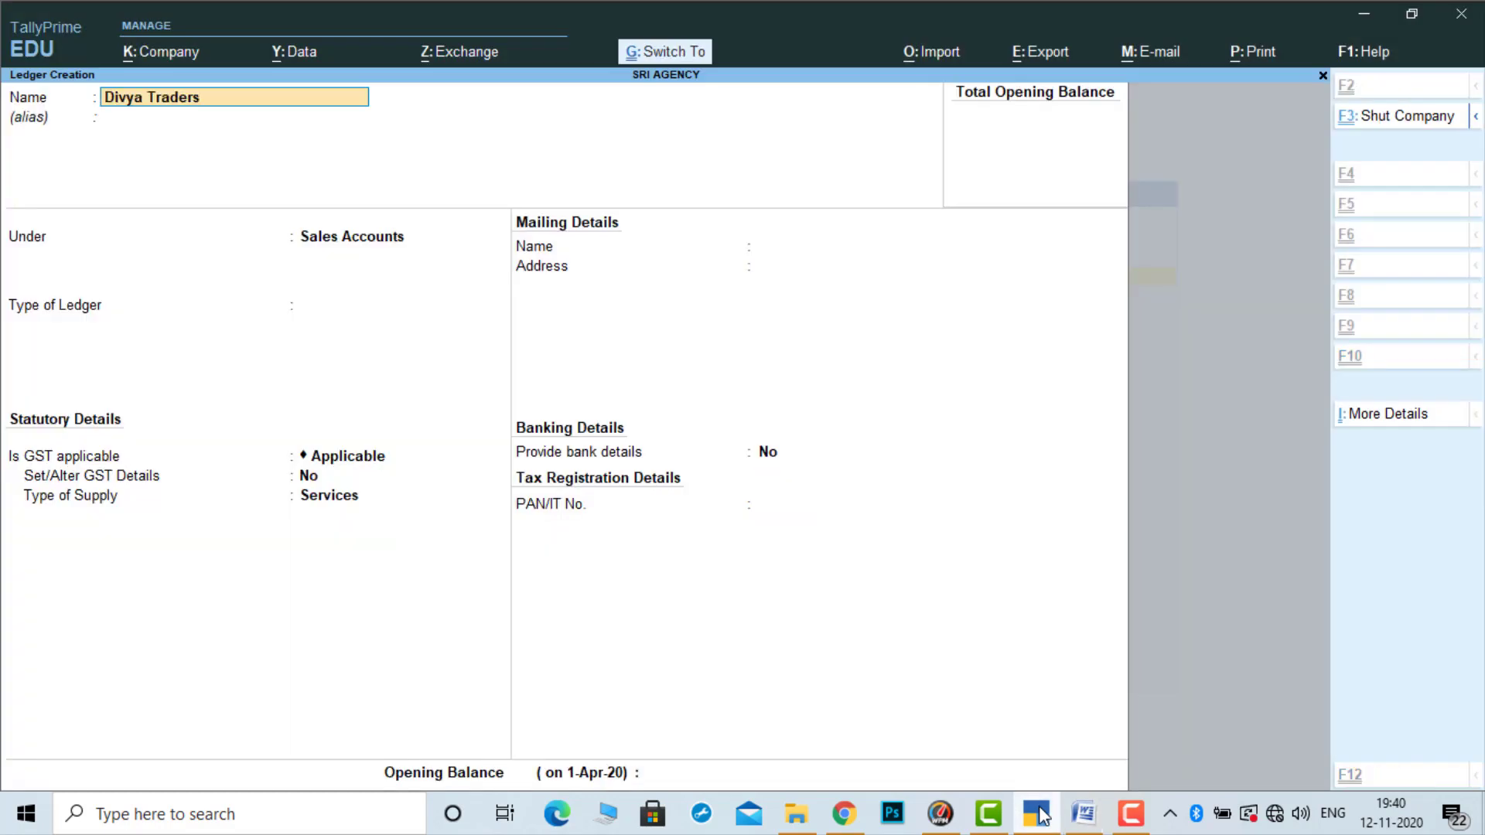
pyautogui.press('Return')
pyautogui.write('SUN')
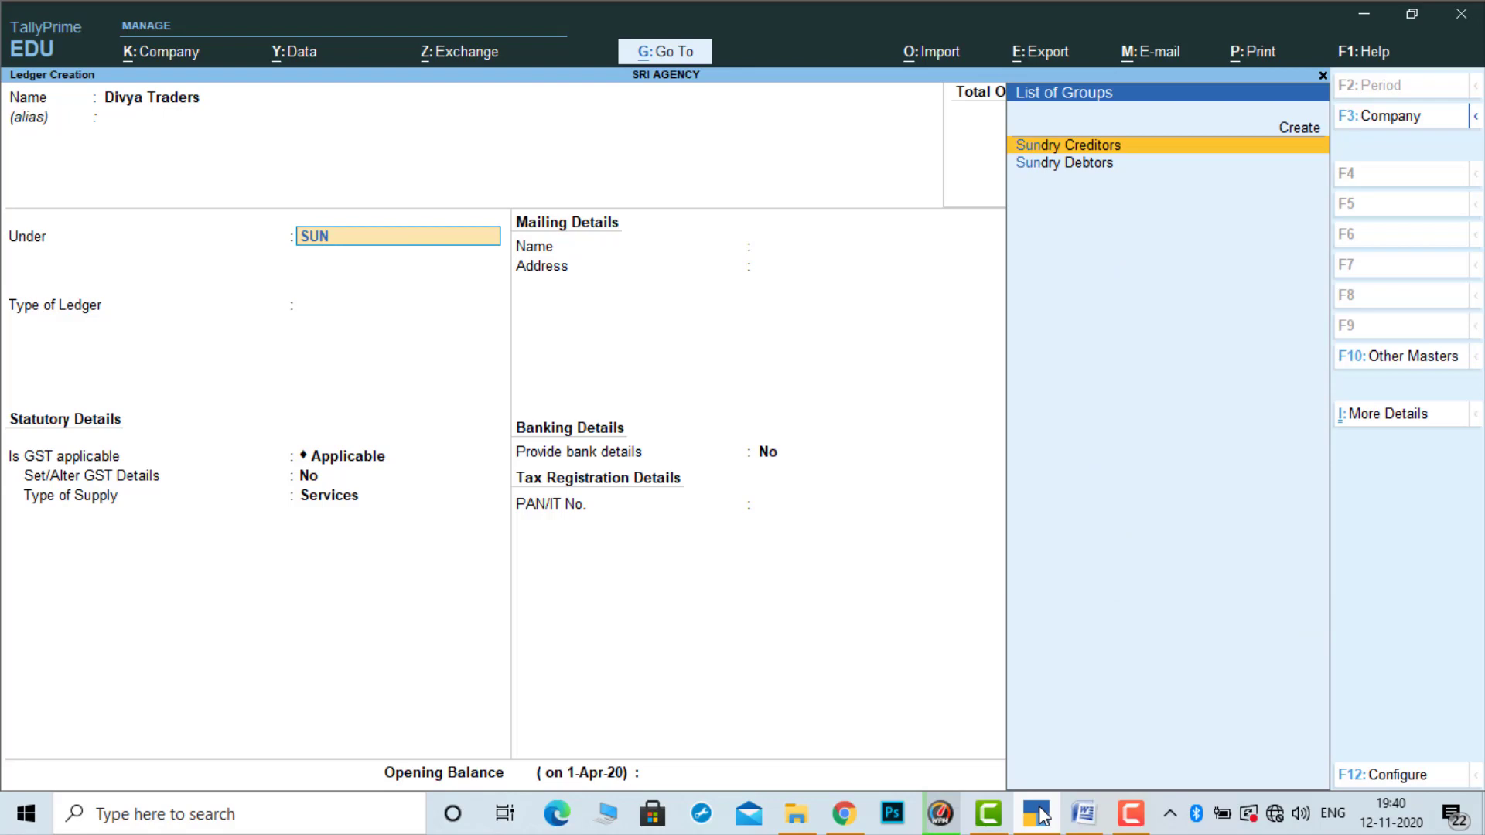
pyautogui.press('Down')
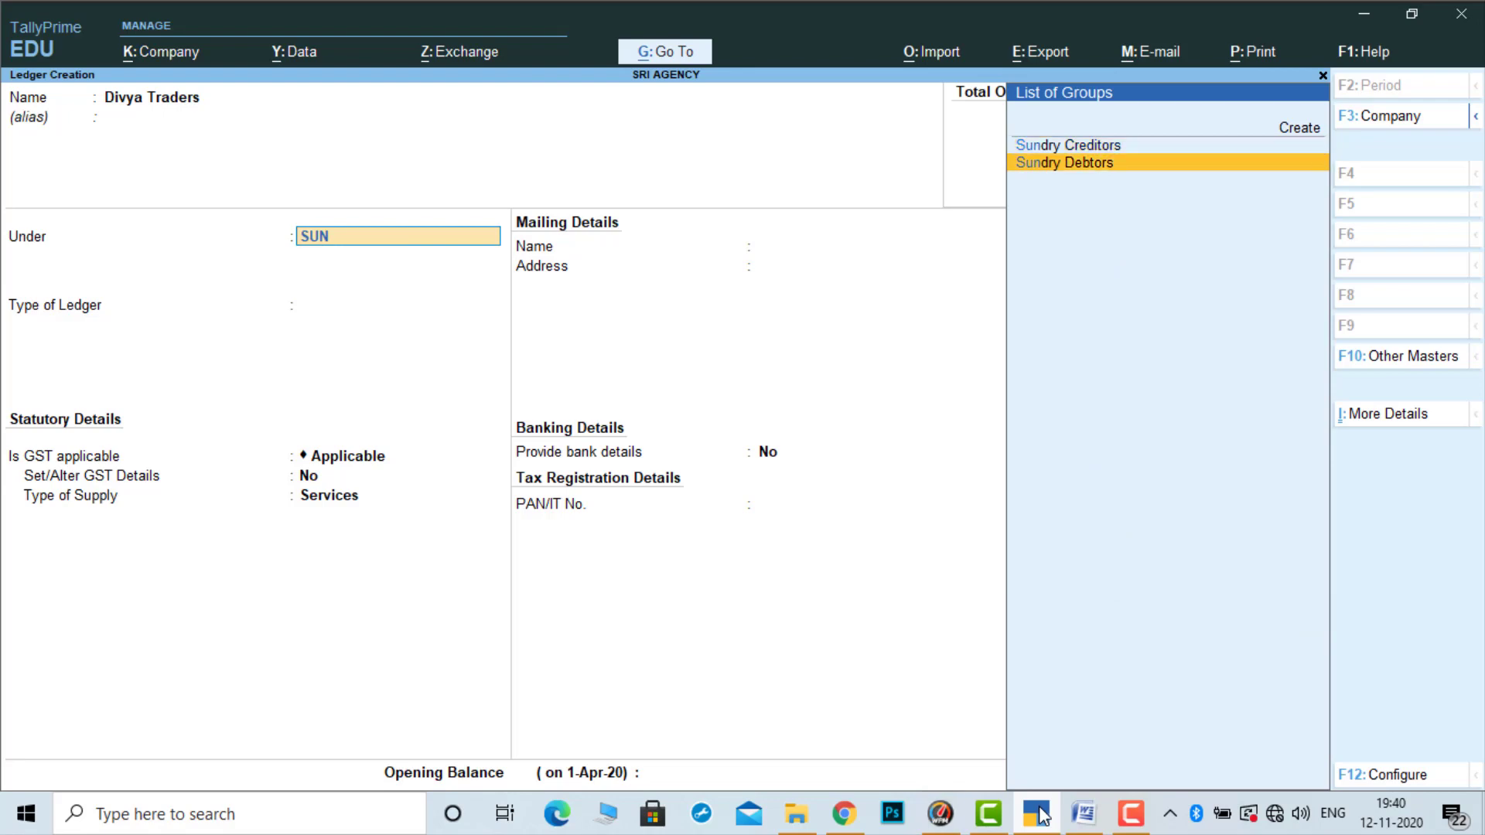
pyautogui.press('Return')
# Keep the Divya Traders mailing details with state Andhra Pradesh and country India, and the registration type Regular
pyautogui.press('Return')
pyautogui.press('Return')
pyautogui.press('Return')
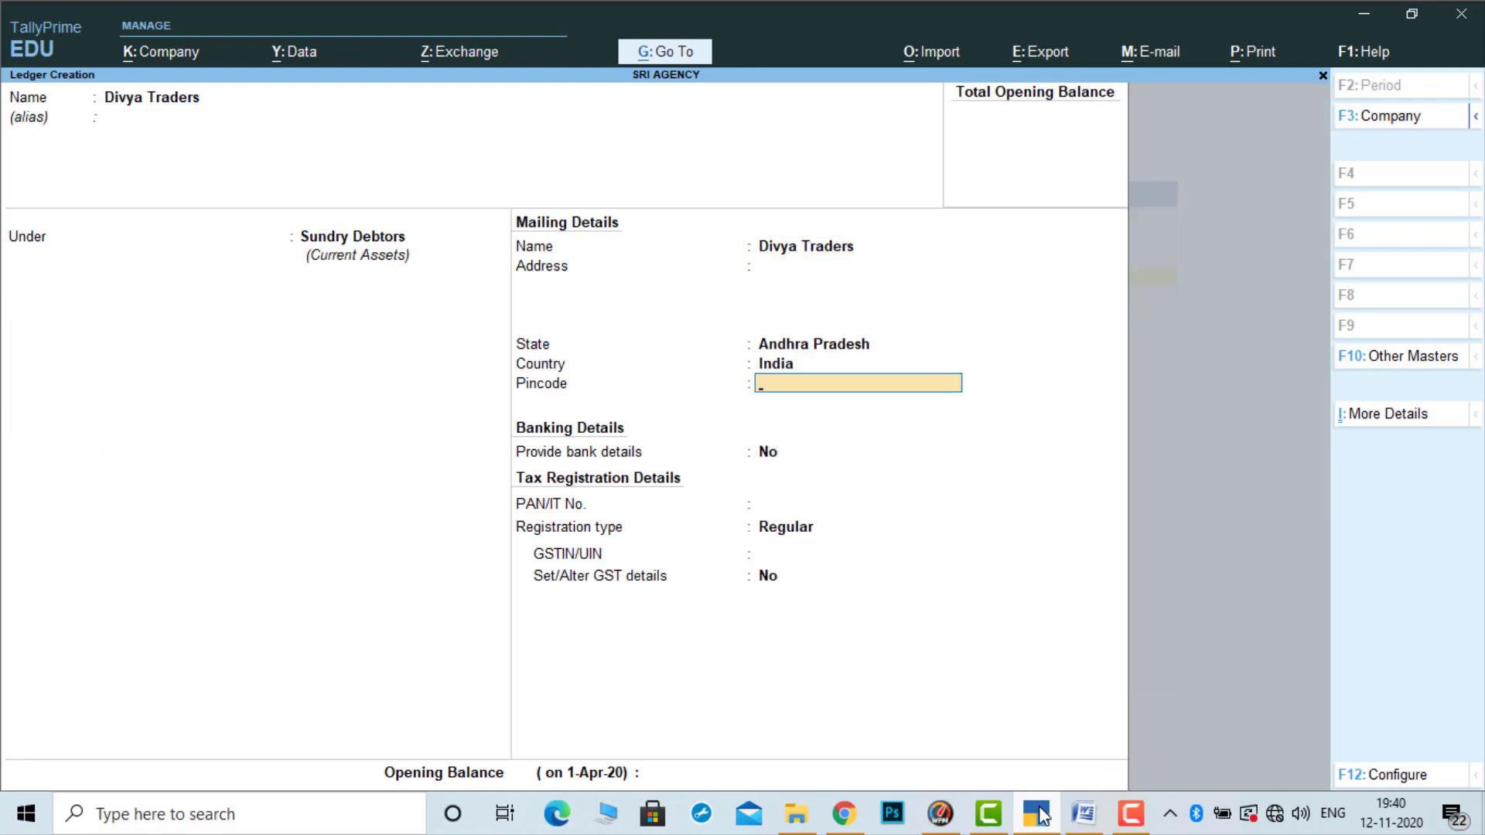
pyautogui.press('Return')
pyautogui.press('Return')
pyautogui.press('Return')
pyautogui.press('Return')
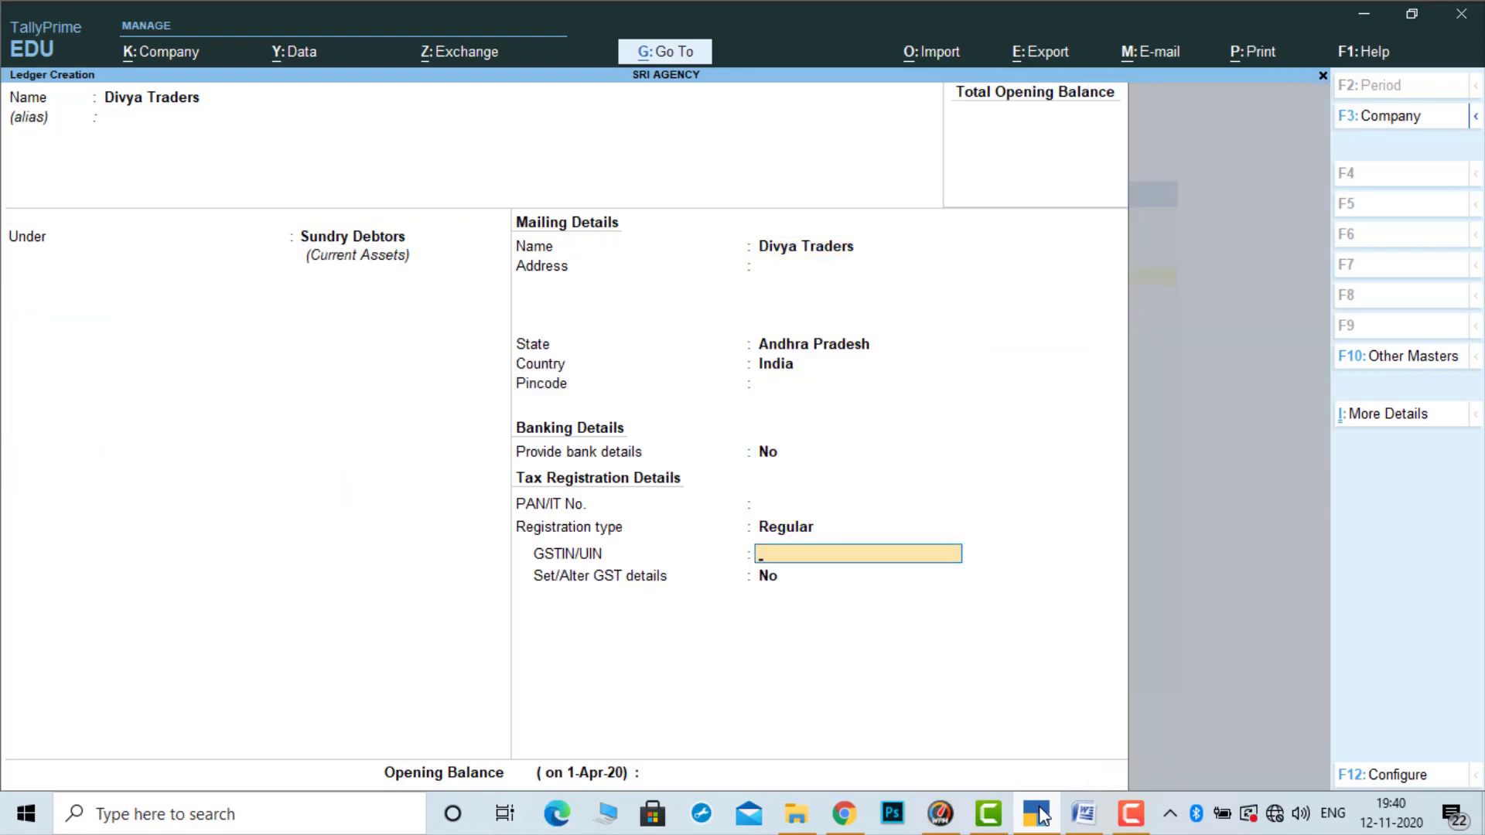
# Copy the Divya Traders GSTIN from the Word document into the ledger's GSTIN/UIN field in TallyPrime and save the ledger
pyautogui.click(1036, 814)
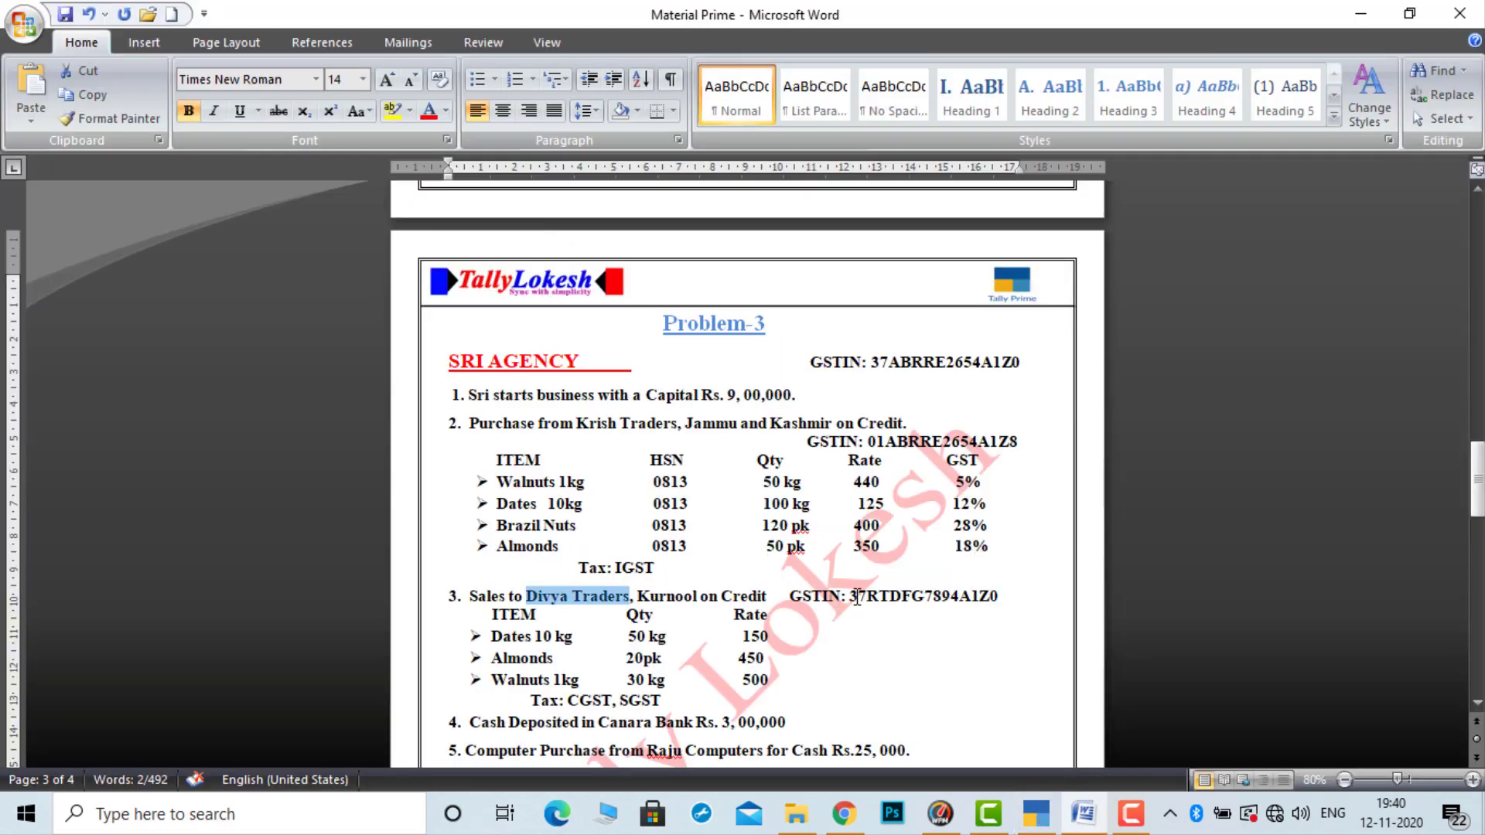
pyautogui.click(857, 597)
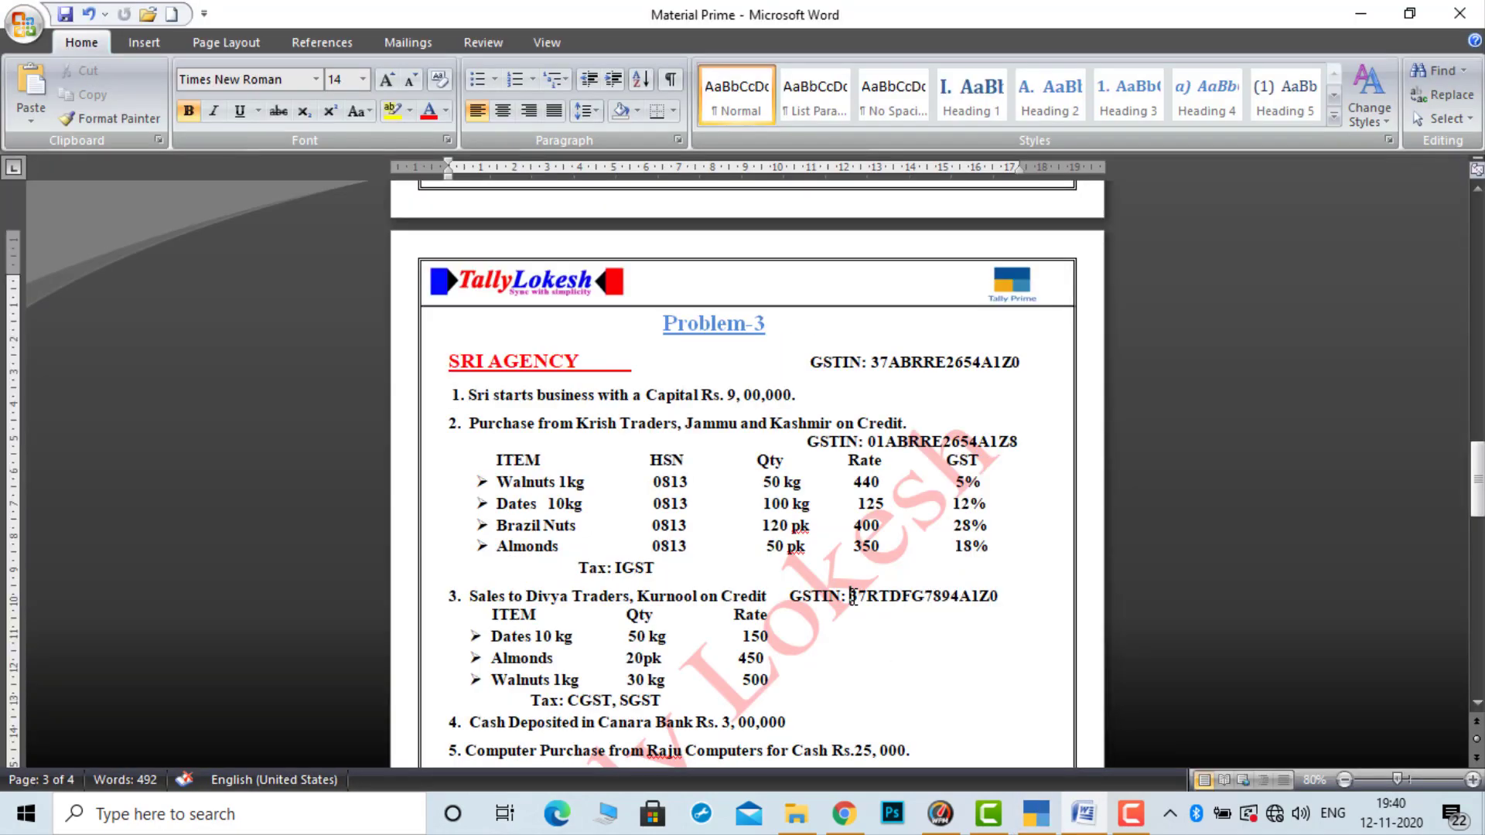
pyautogui.moveTo(853, 597); pyautogui.dragTo(1000, 601)
pyautogui.hotkey('ctrl', 'c')
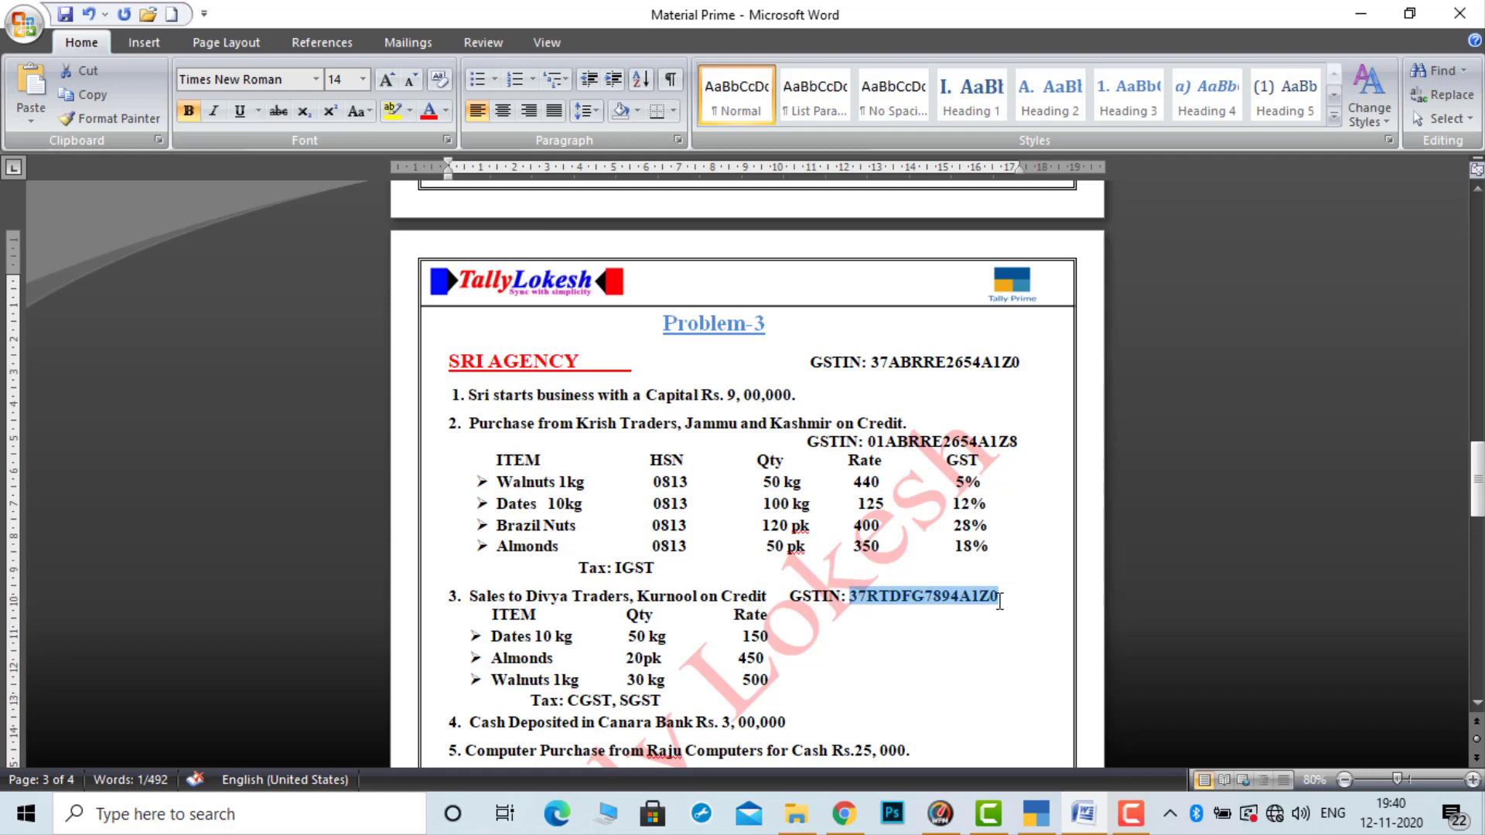
pyautogui.click(1037, 816)
pyautogui.hotkey('ctrl', 'v')
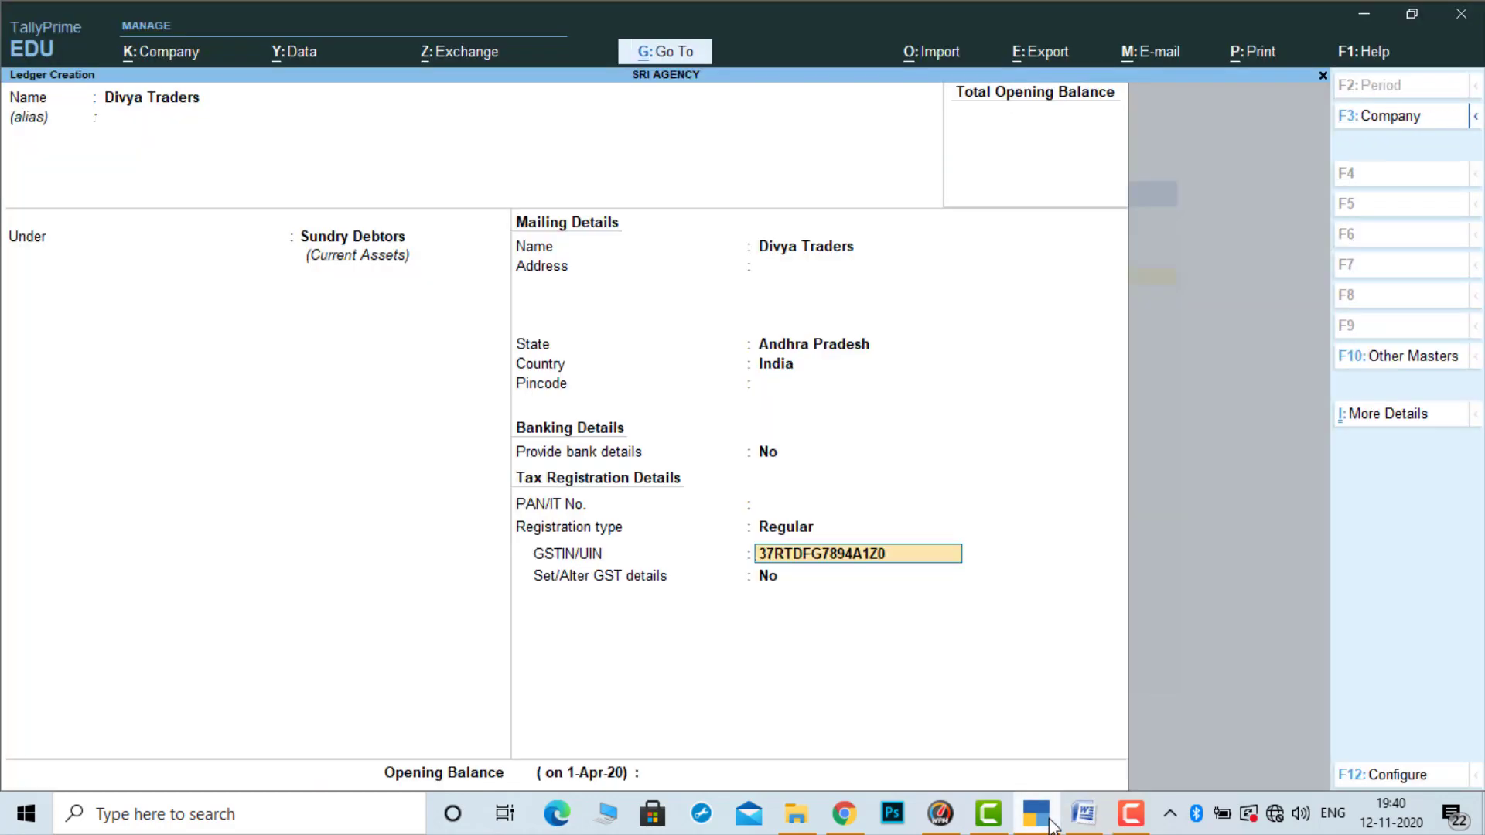
pyautogui.press('Return')
pyautogui.press('Return')
pyautogui.press('Return')
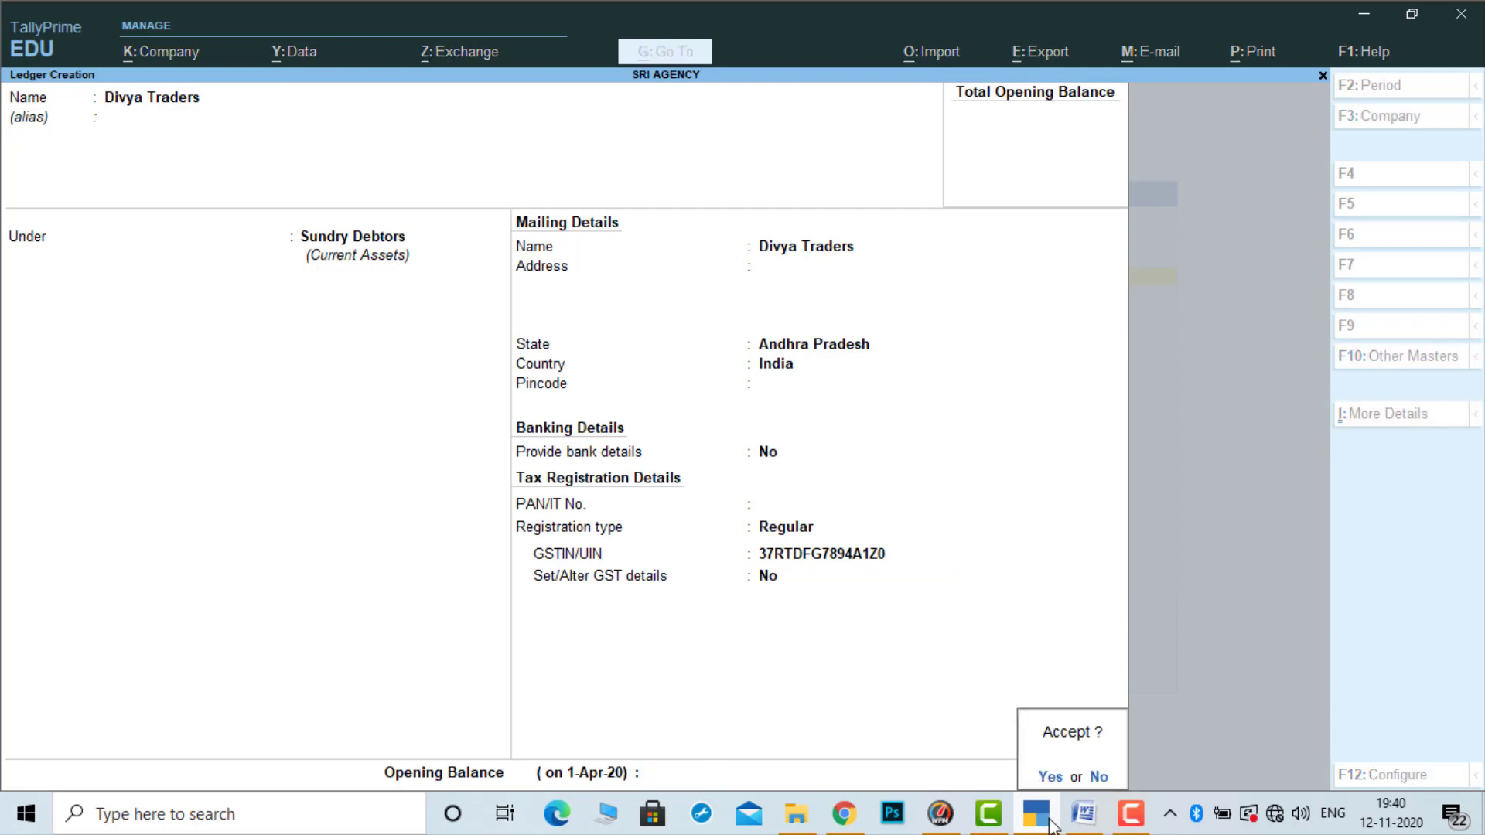
pyautogui.press('Return')
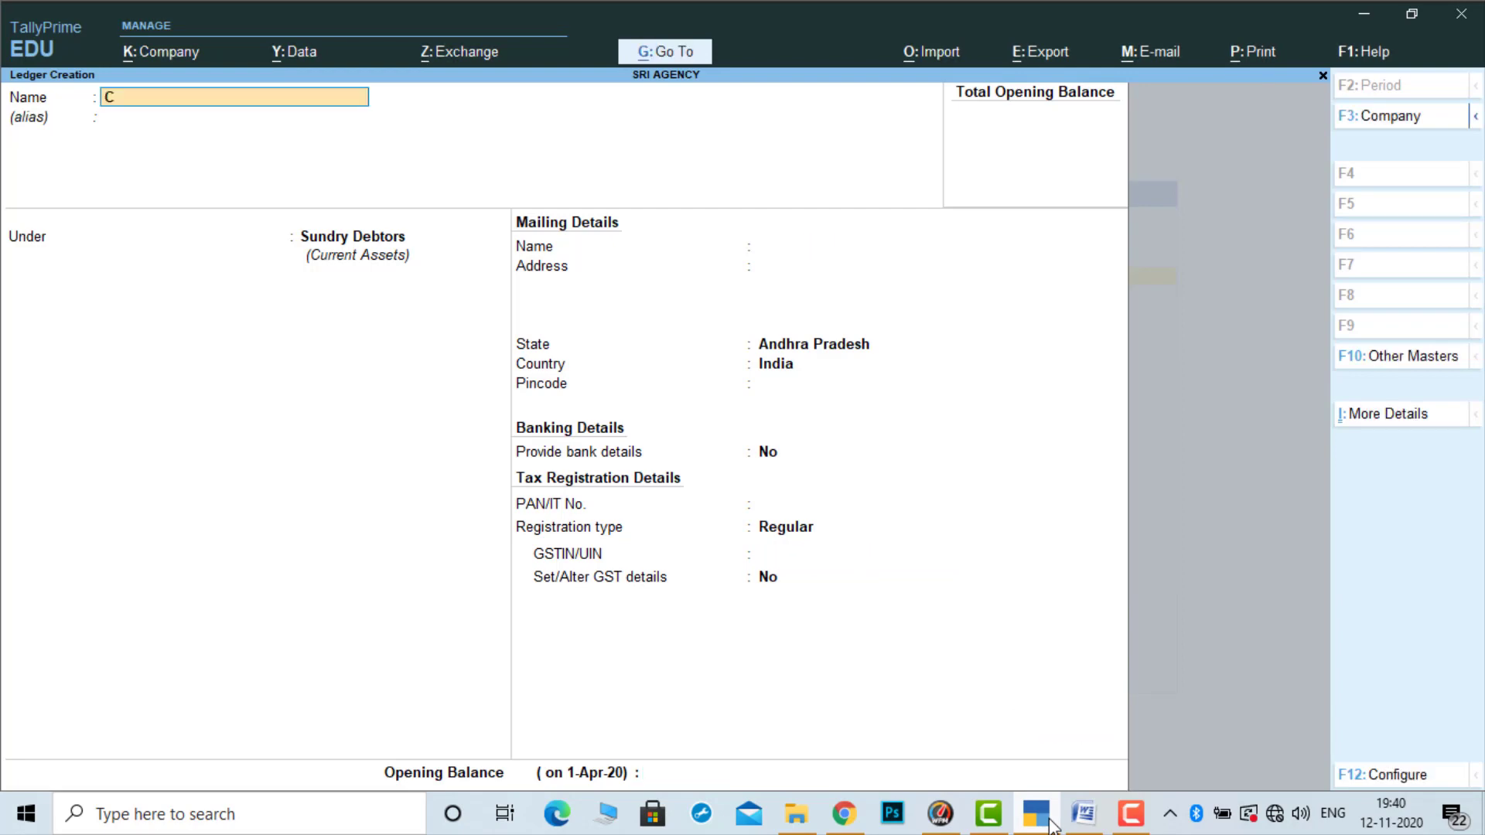
# Name the next ledger CGST and place it under the Duties & Taxes group
pyautogui.write('GST')
pyautogui.press('Return')
pyautogui.press('Return')
pyautogui.write('D')
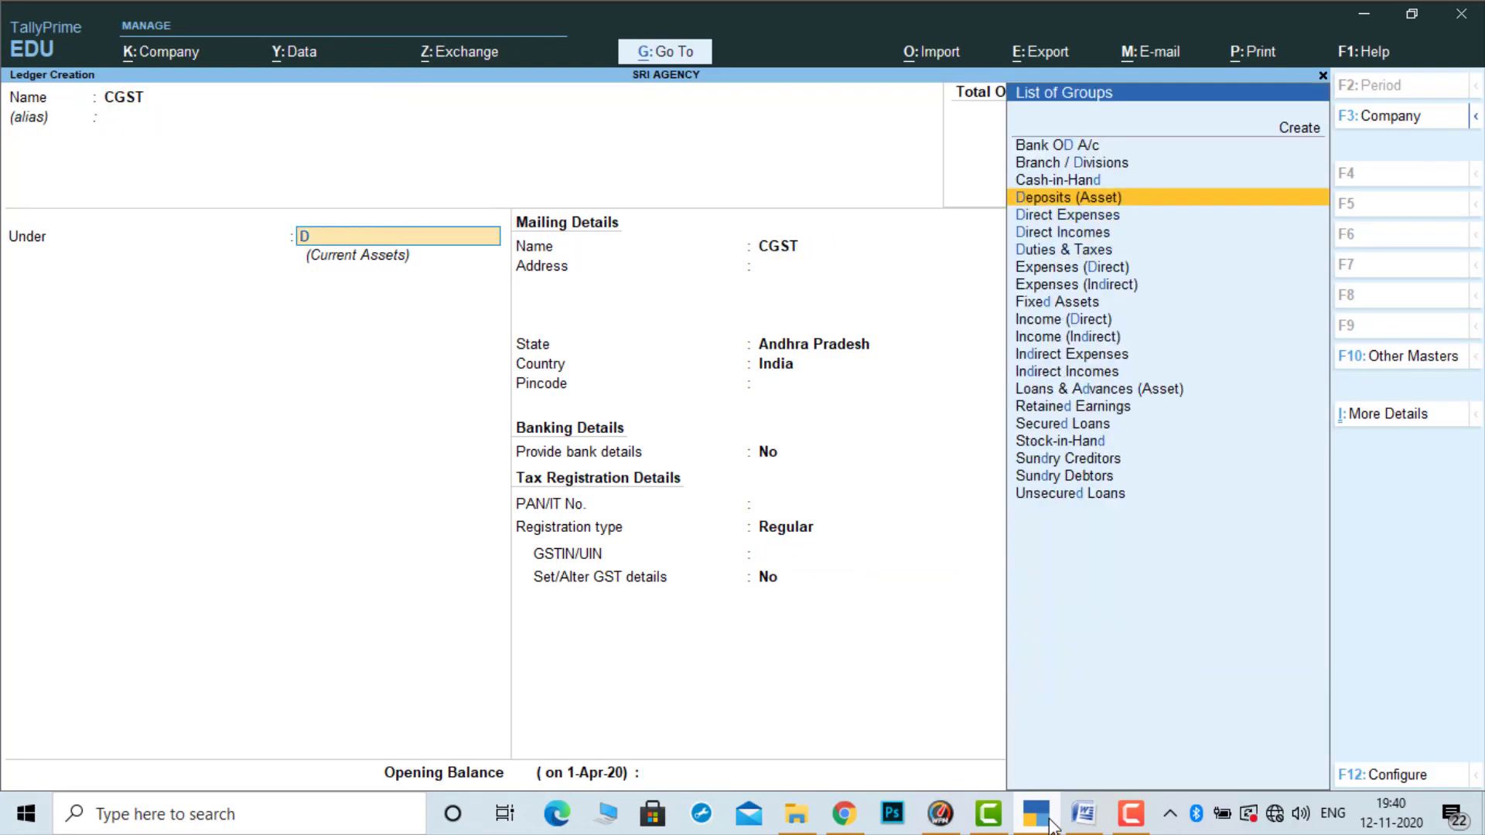
pyautogui.press('Down')
pyautogui.press('Down')
pyautogui.press('Down')
pyautogui.press('Return')
# Set the CGST ledger's duty type to GST and its tax type to Central Tax, and save the ledger
pyautogui.press('Up')
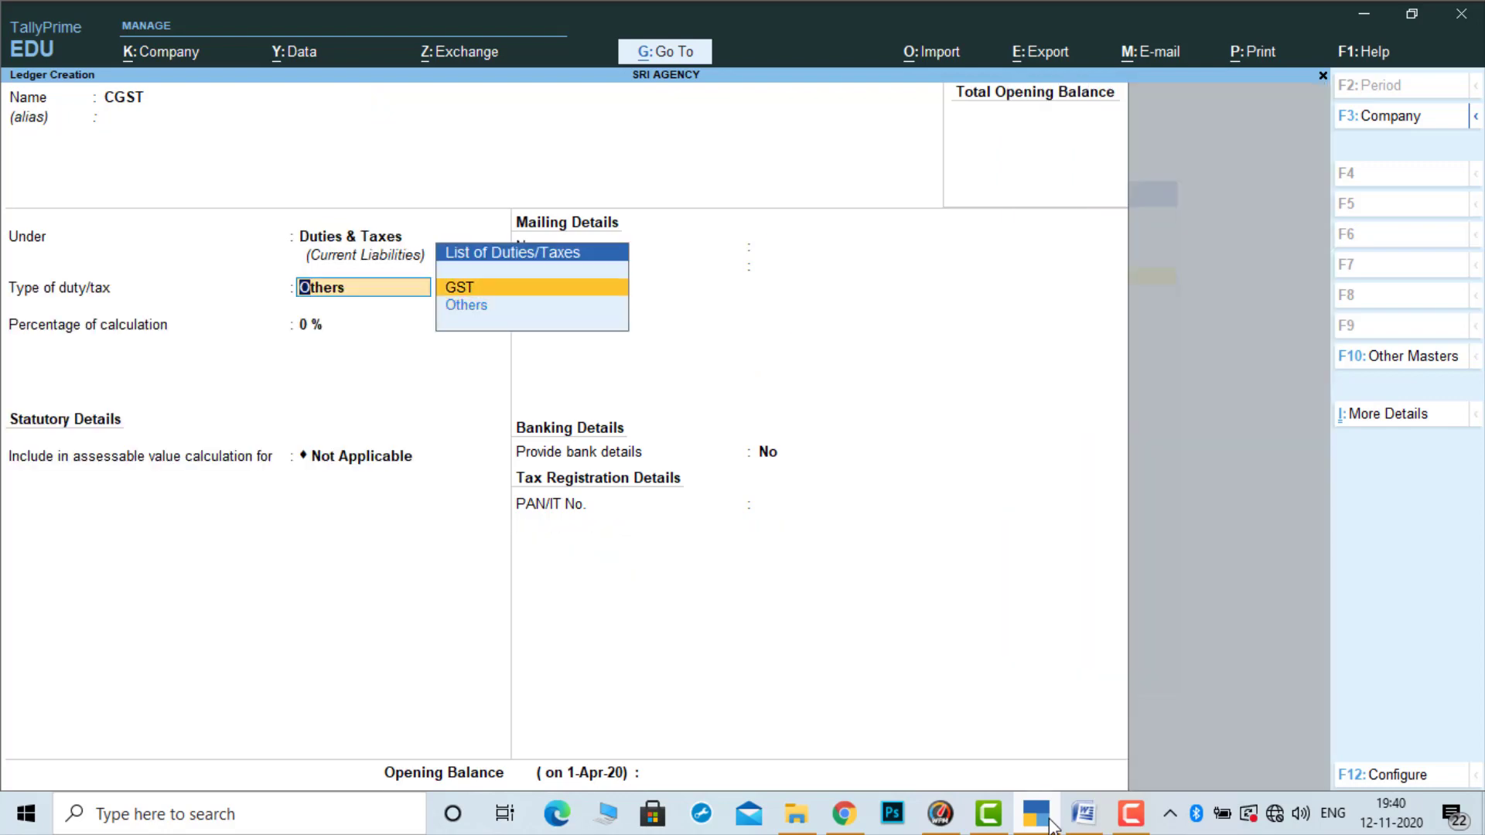
pyautogui.press('Return')
pyautogui.press('Return')
pyautogui.press('Return')
pyautogui.press('Return')
pyautogui.press('Return')
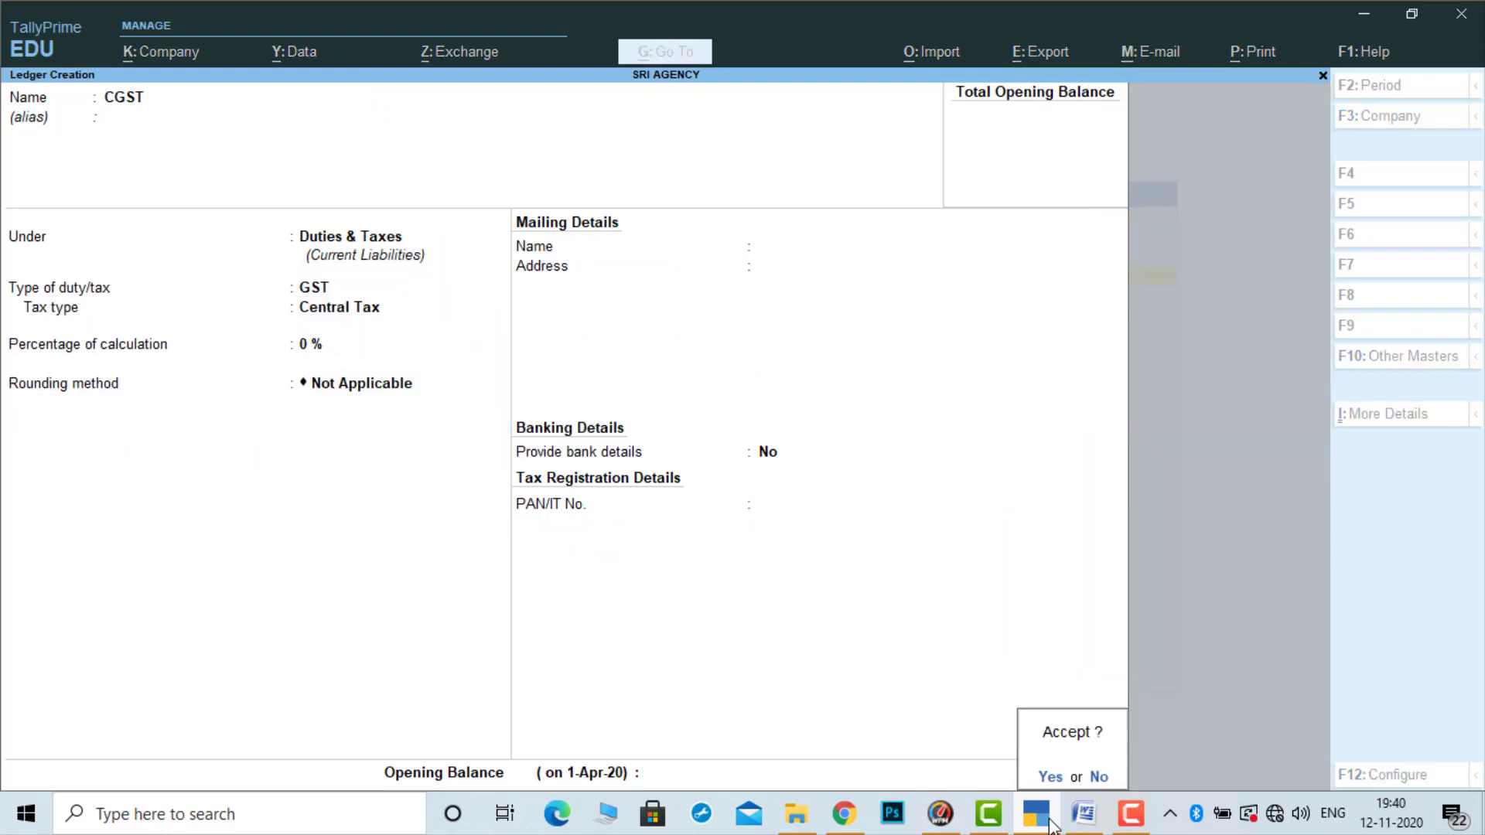
pyautogui.press('Return')
# Name the next ledger SGST and keep it under the Duties & Taxes group
pyautogui.write('SGST')
pyautogui.press('Return')
pyautogui.press('Return')
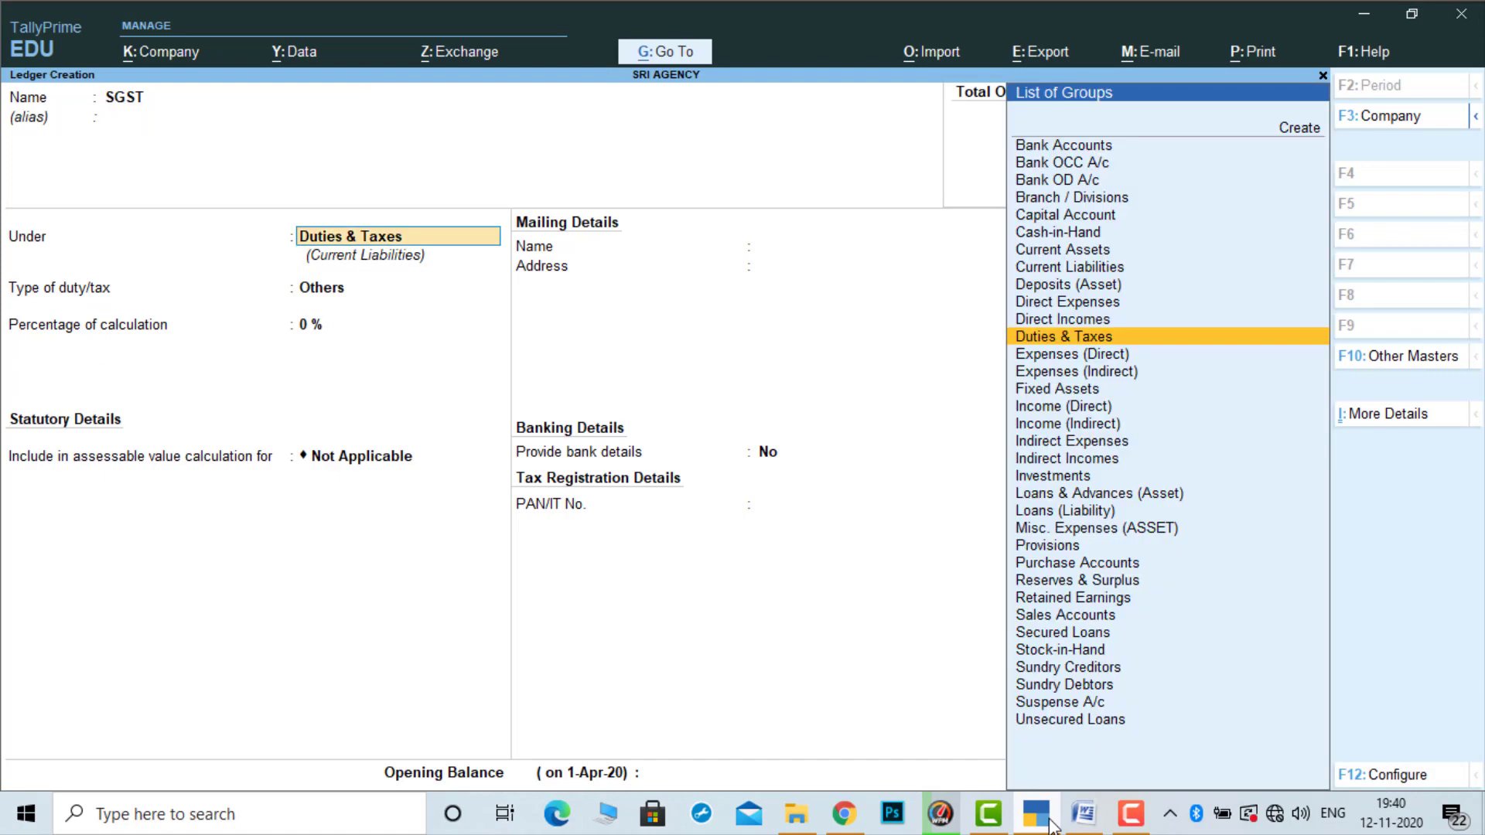
pyautogui.press('Return')
# Set the SGST ledger's duty type to GST and its tax type to State Tax, and save the ledger
pyautogui.press('Up')
pyautogui.press('Return')
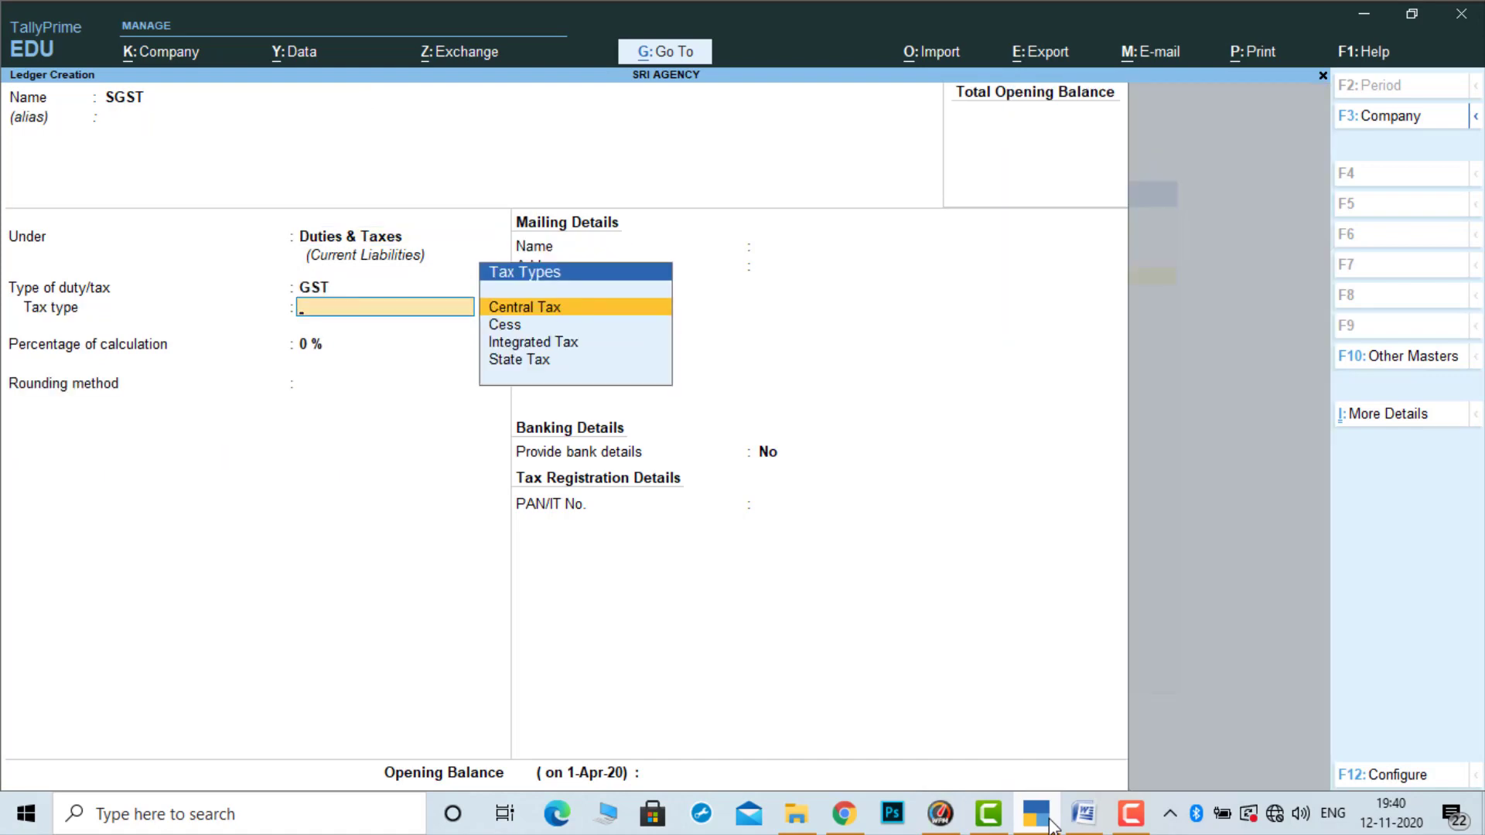
pyautogui.press('Down')
pyautogui.press('Down')
pyautogui.press('Down')
pyautogui.press('Return')
pyautogui.press('Return')
pyautogui.press('Return')
pyautogui.press('Return')
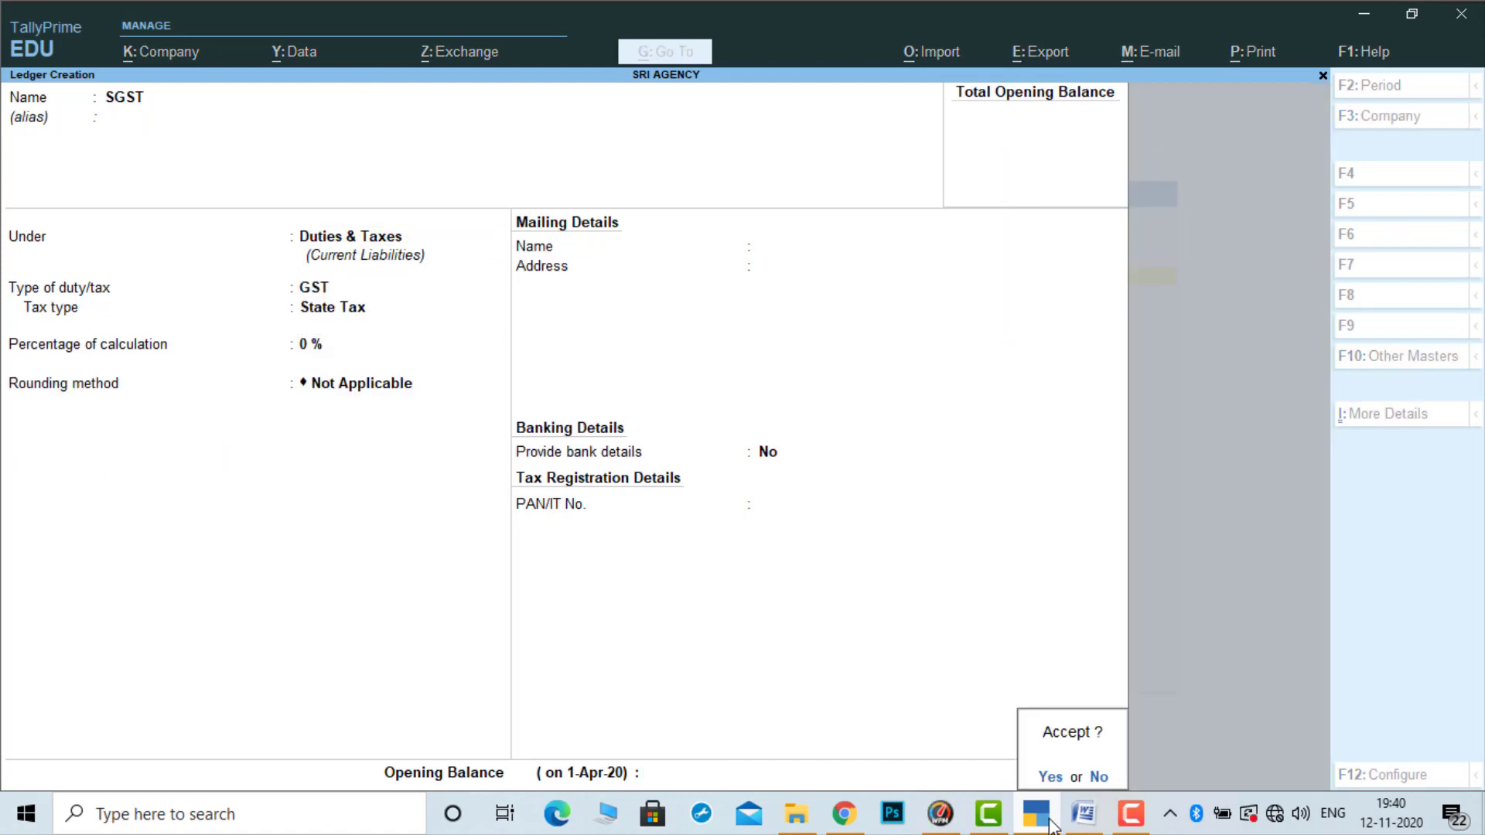
pyautogui.press('Return')
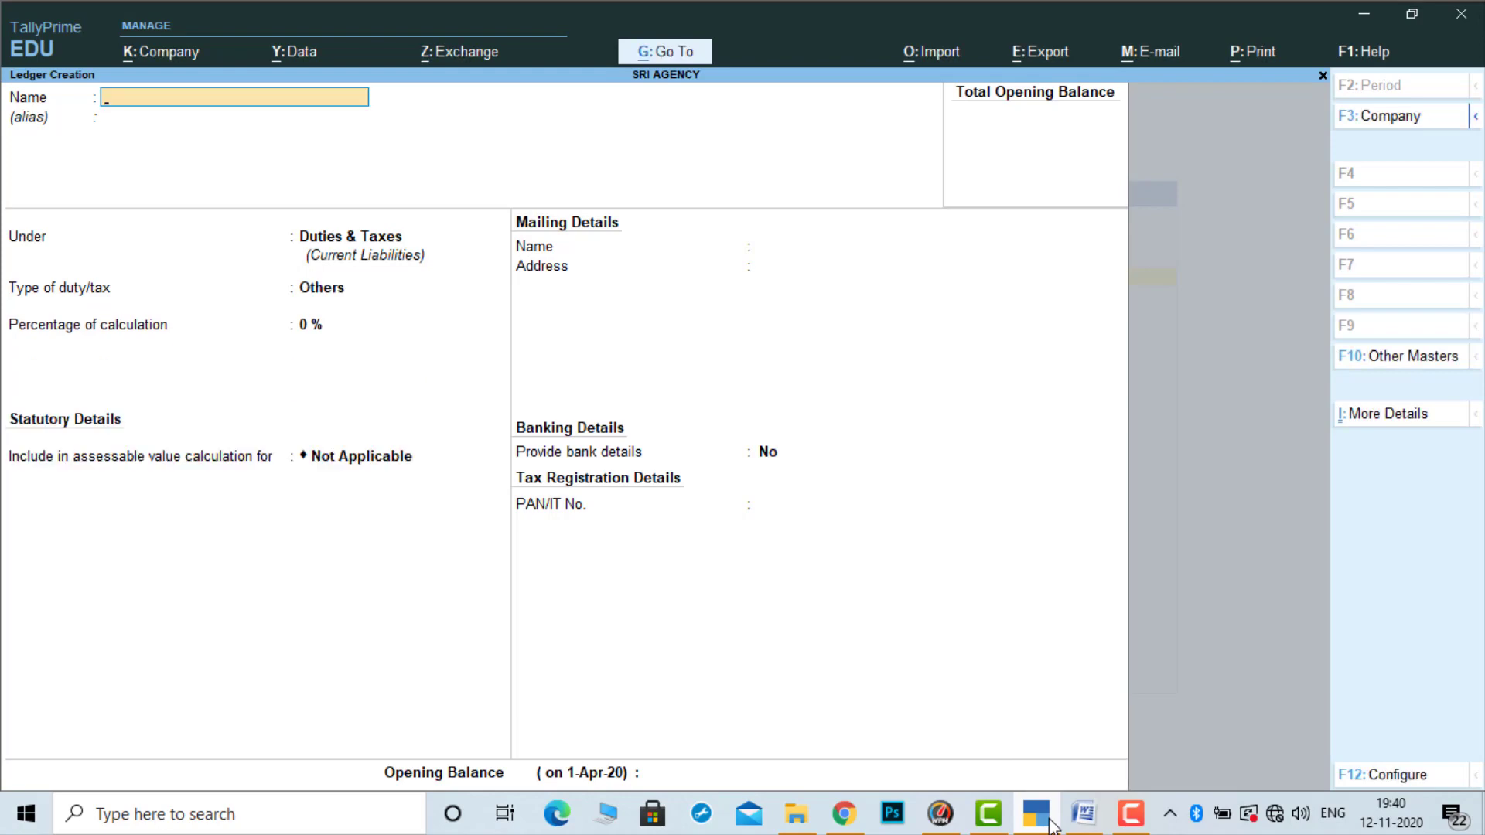
# Copy Canara Bank from transaction 4 in the Word document and paste it as the next ledger's name in TallyPrime
pyautogui.click(1050, 821)
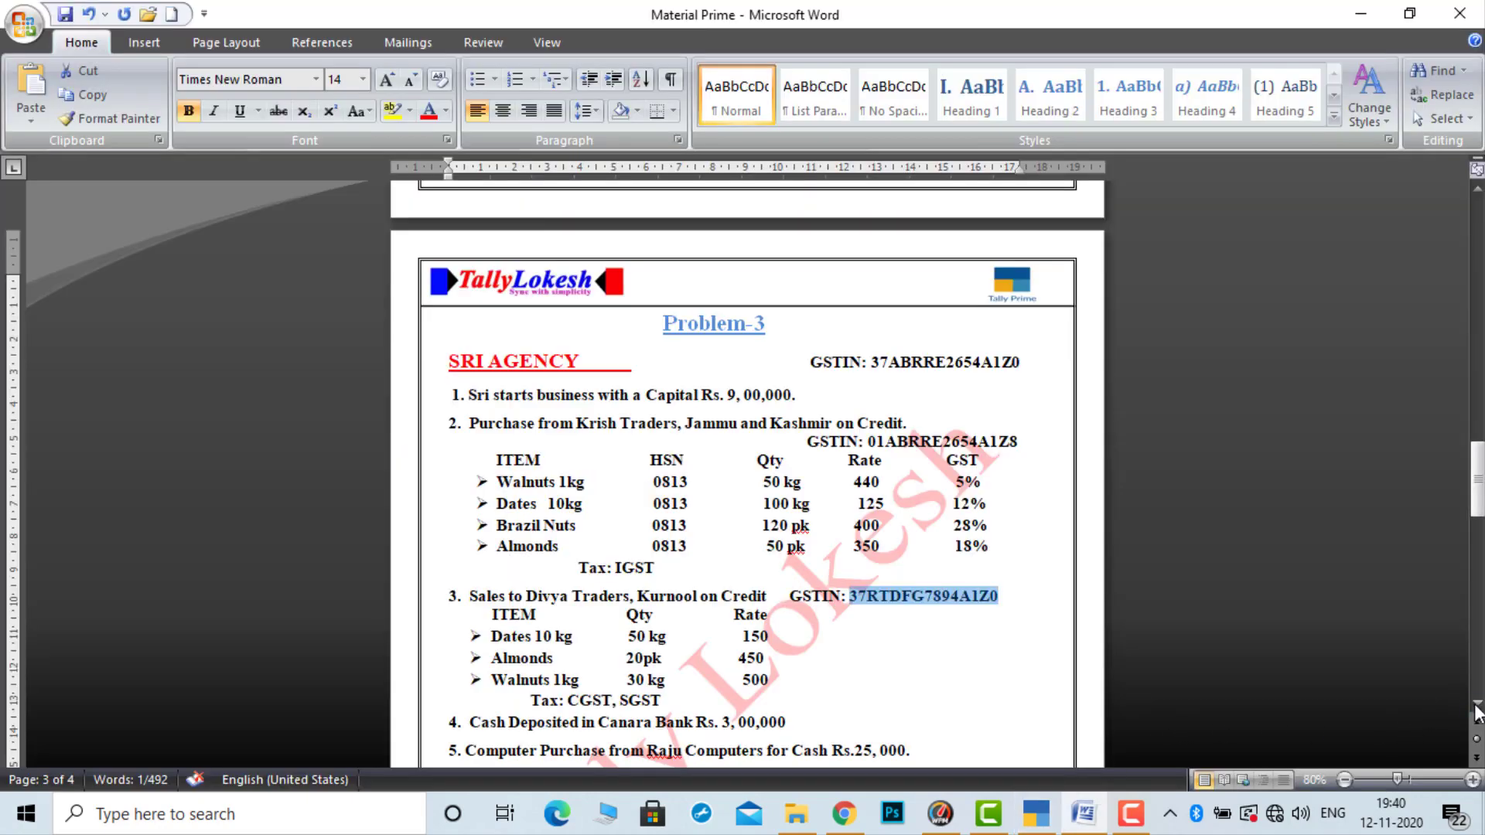
pyautogui.moveTo(1477, 707); pyautogui.dragTo(1477, 707)
pyautogui.moveTo(601, 548); pyautogui.dragTo(684, 549)
pyautogui.hotkey('ctrl', 'c')
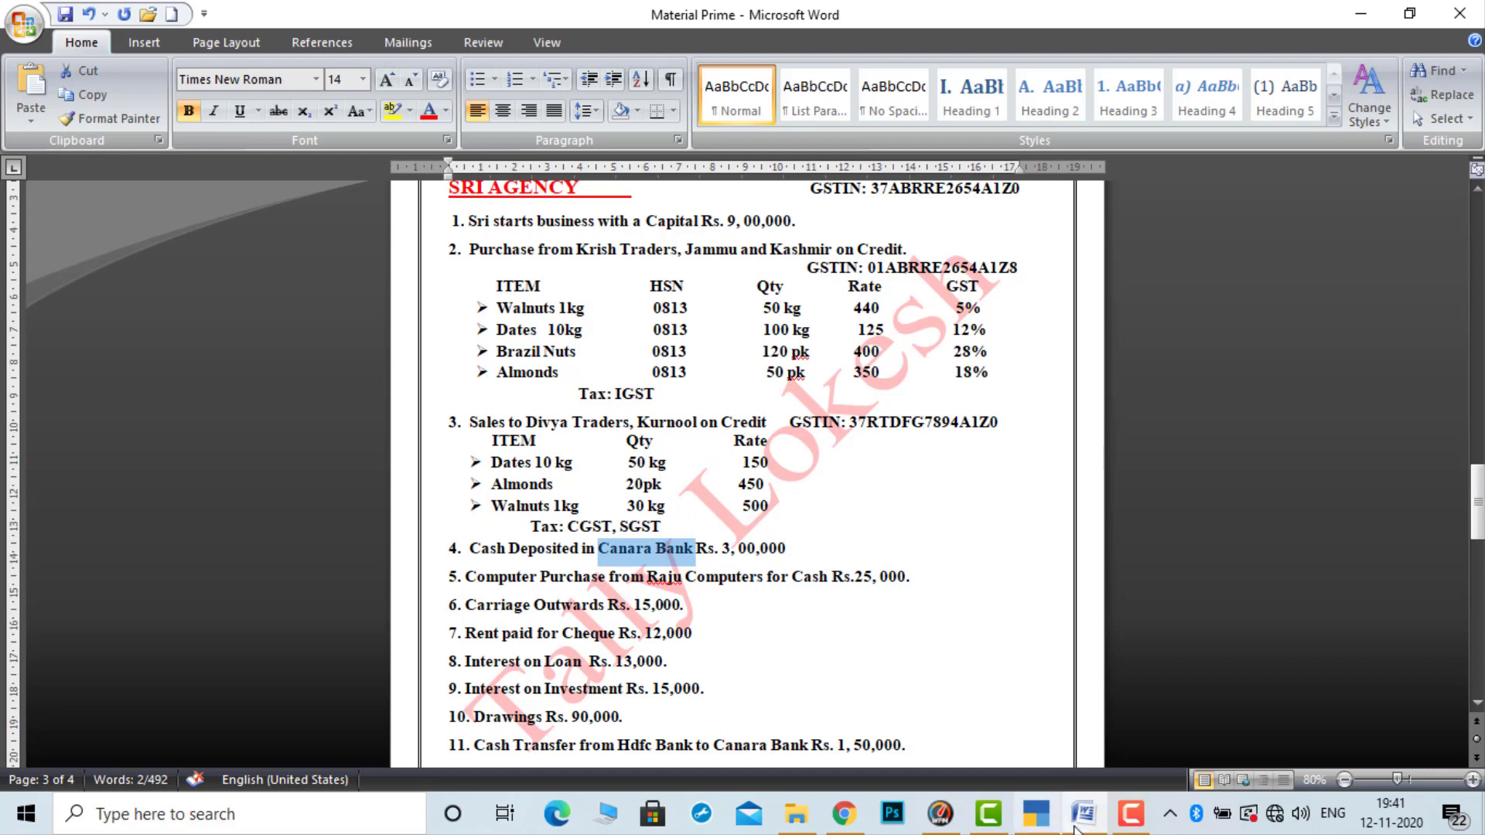
pyautogui.click(1041, 819)
pyautogui.hotkey('ctrl', 'v')
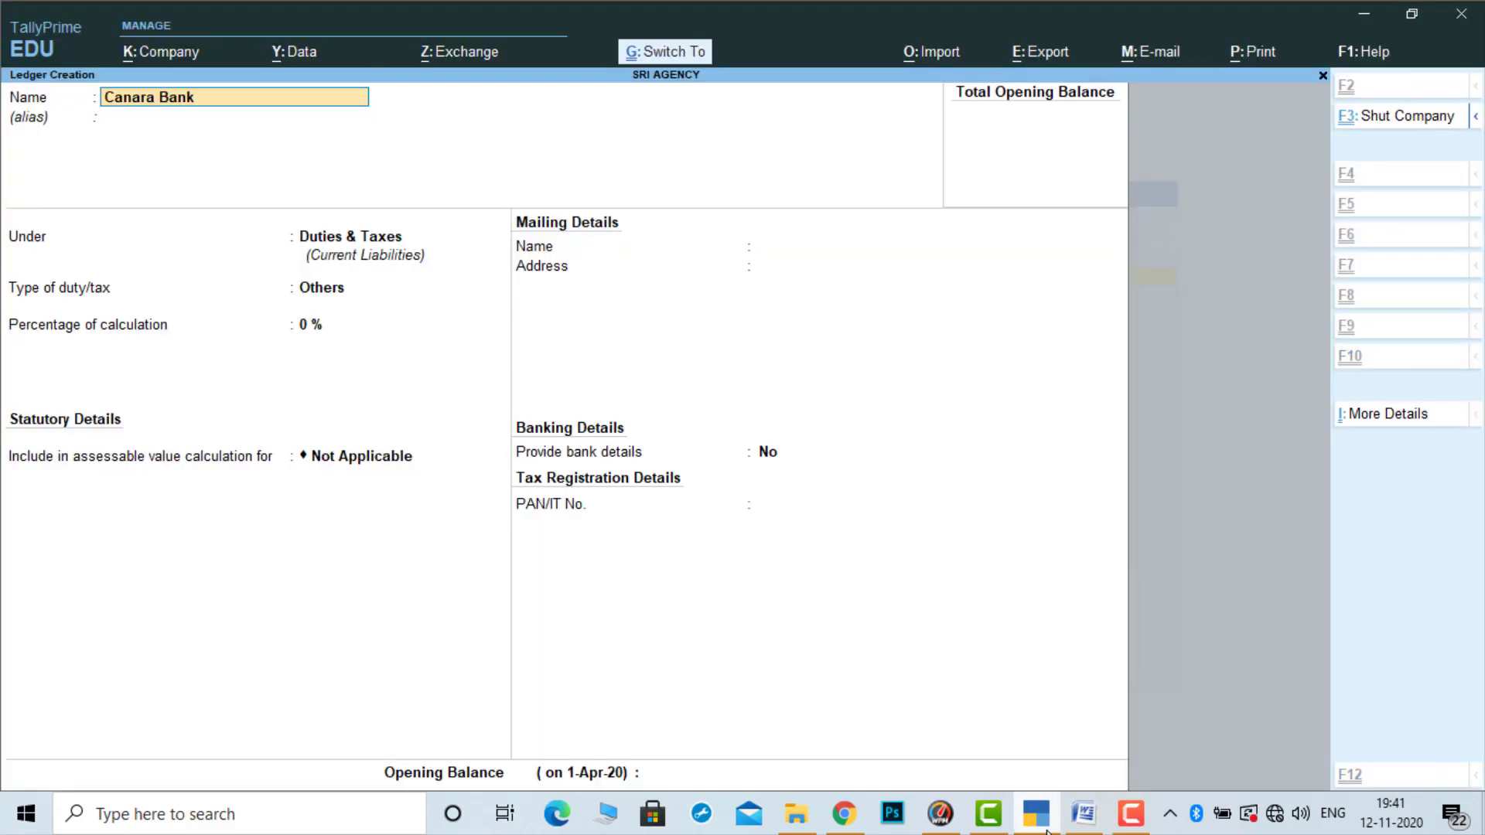
# Place the Canara Bank ledger under the Bank Accounts group and save it with the account details left blank
pyautogui.press('Return')
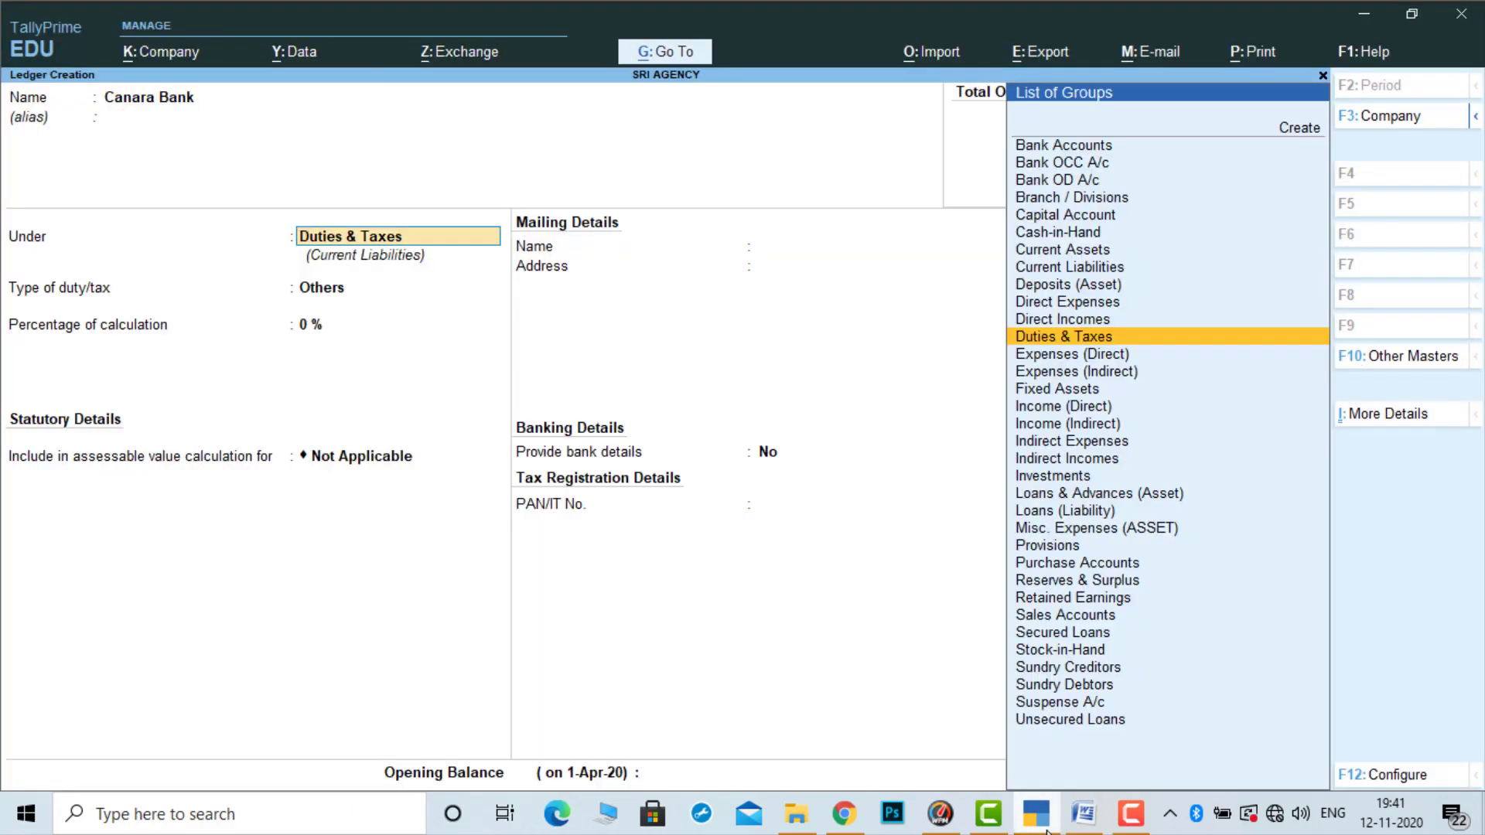
pyautogui.write('BA')
pyautogui.press('Down')
pyautogui.press('Return')
pyautogui.press('Return')
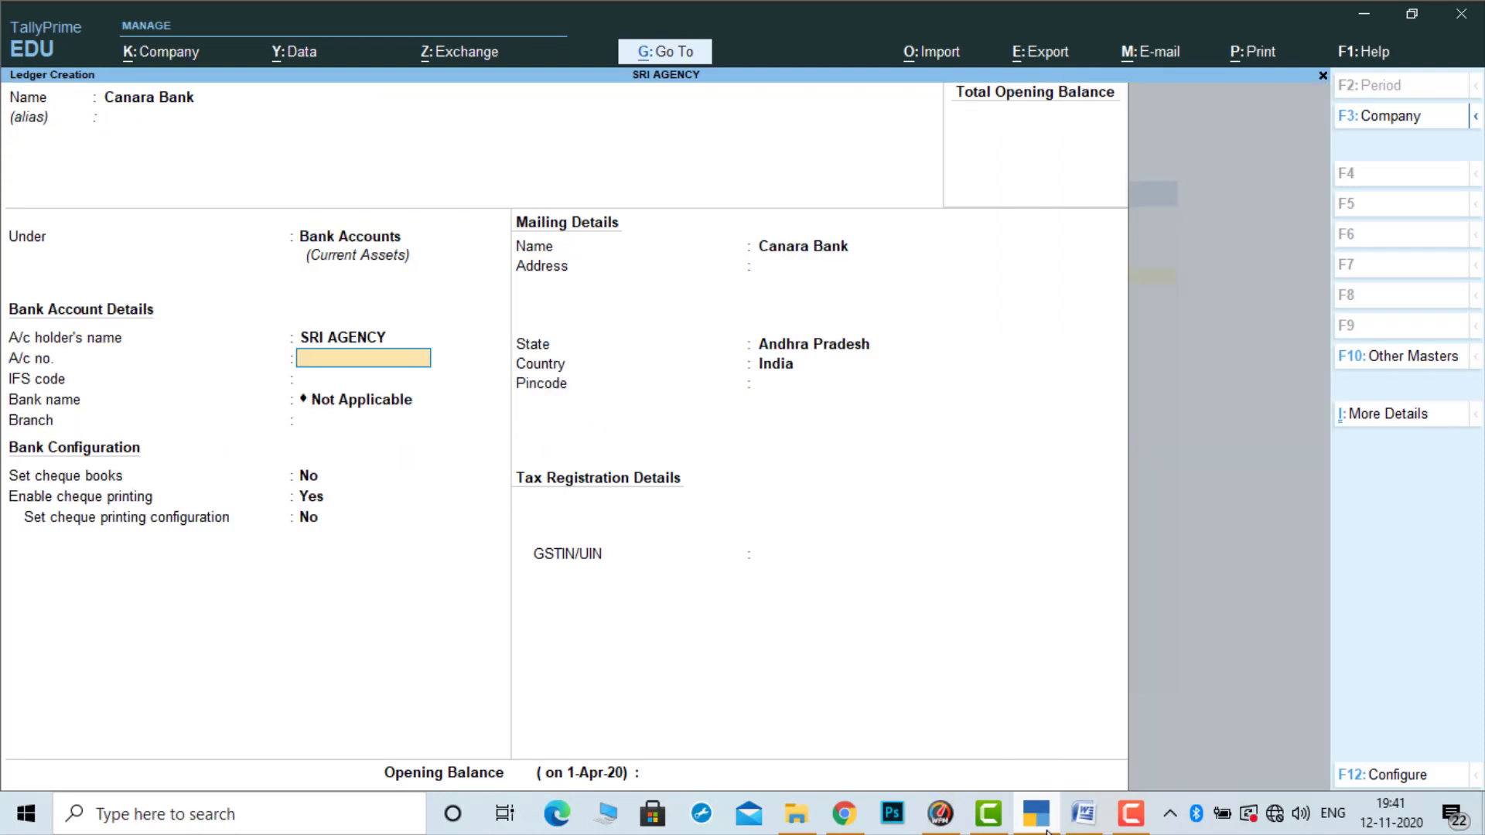
pyautogui.press('alt')
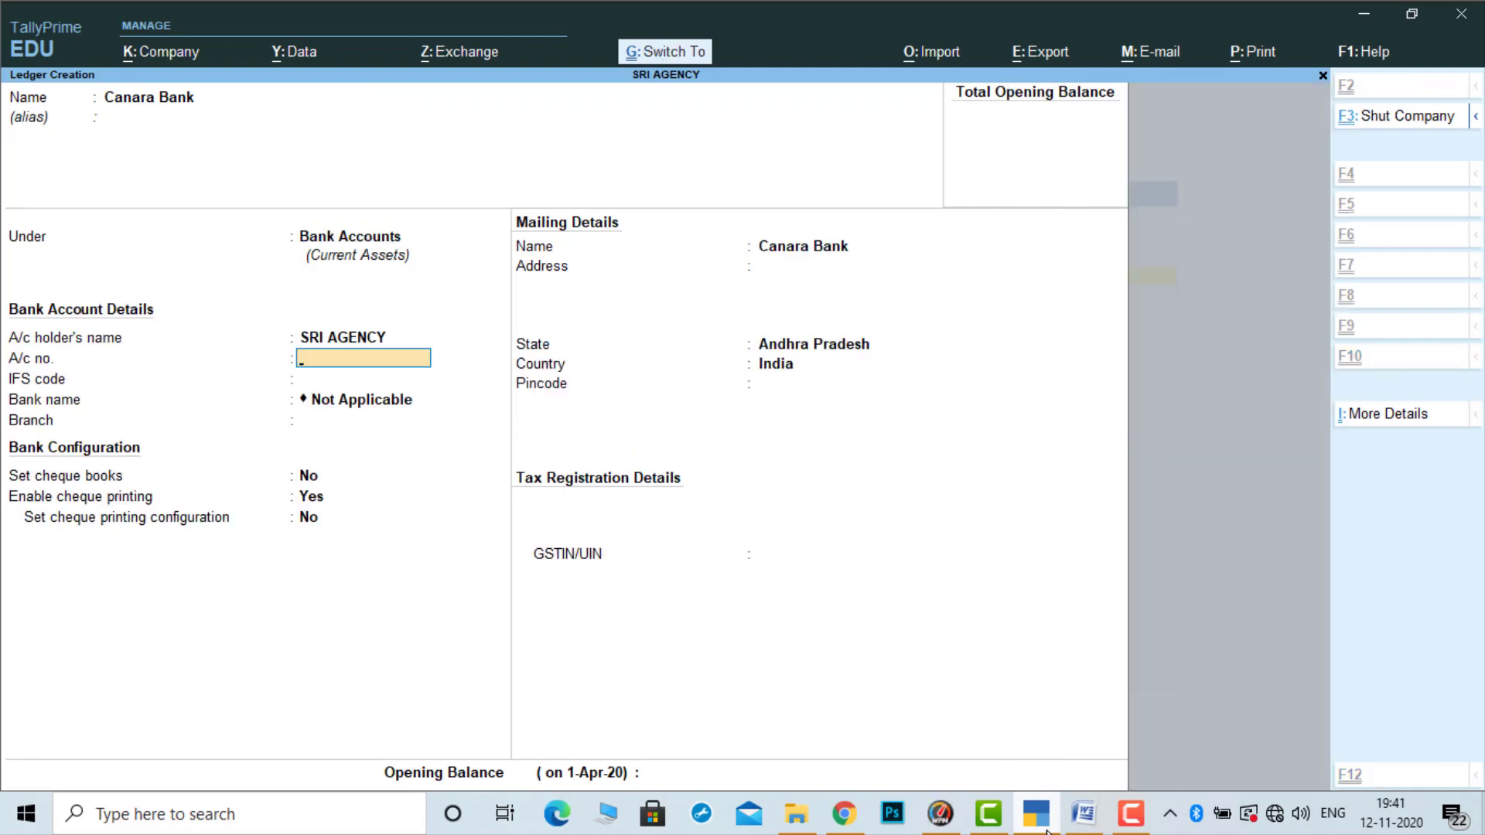
pyautogui.hotkey('ctrl', 'a')
# Copy Computer from transaction 5 in the Word document and paste it as the next ledger's name in TallyPrime
pyautogui.click(1083, 814)
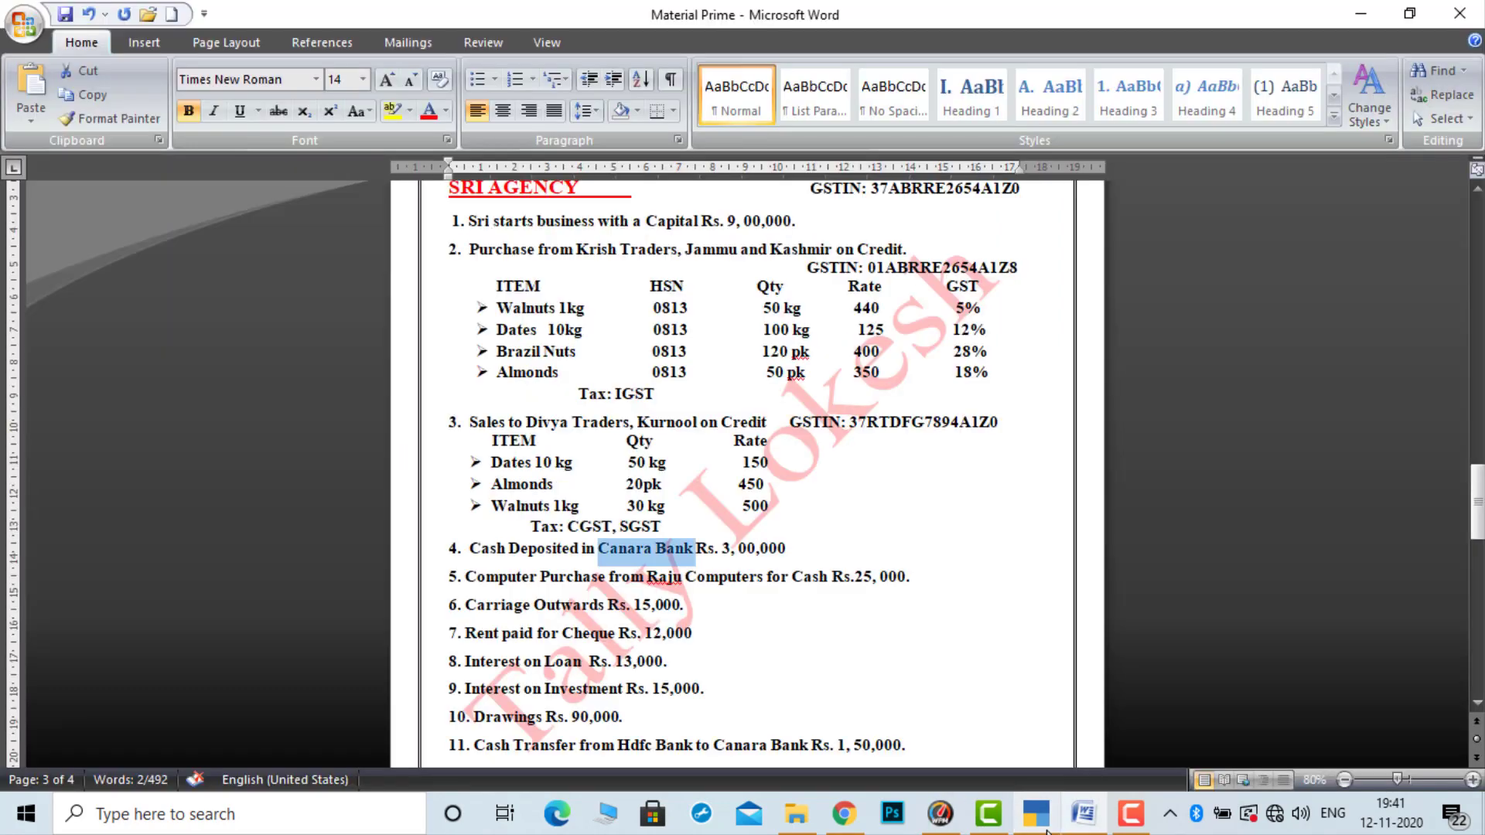
pyautogui.moveTo(468, 582); pyautogui.dragTo(537, 581)
pyautogui.hotkey('ctrl', 'c')
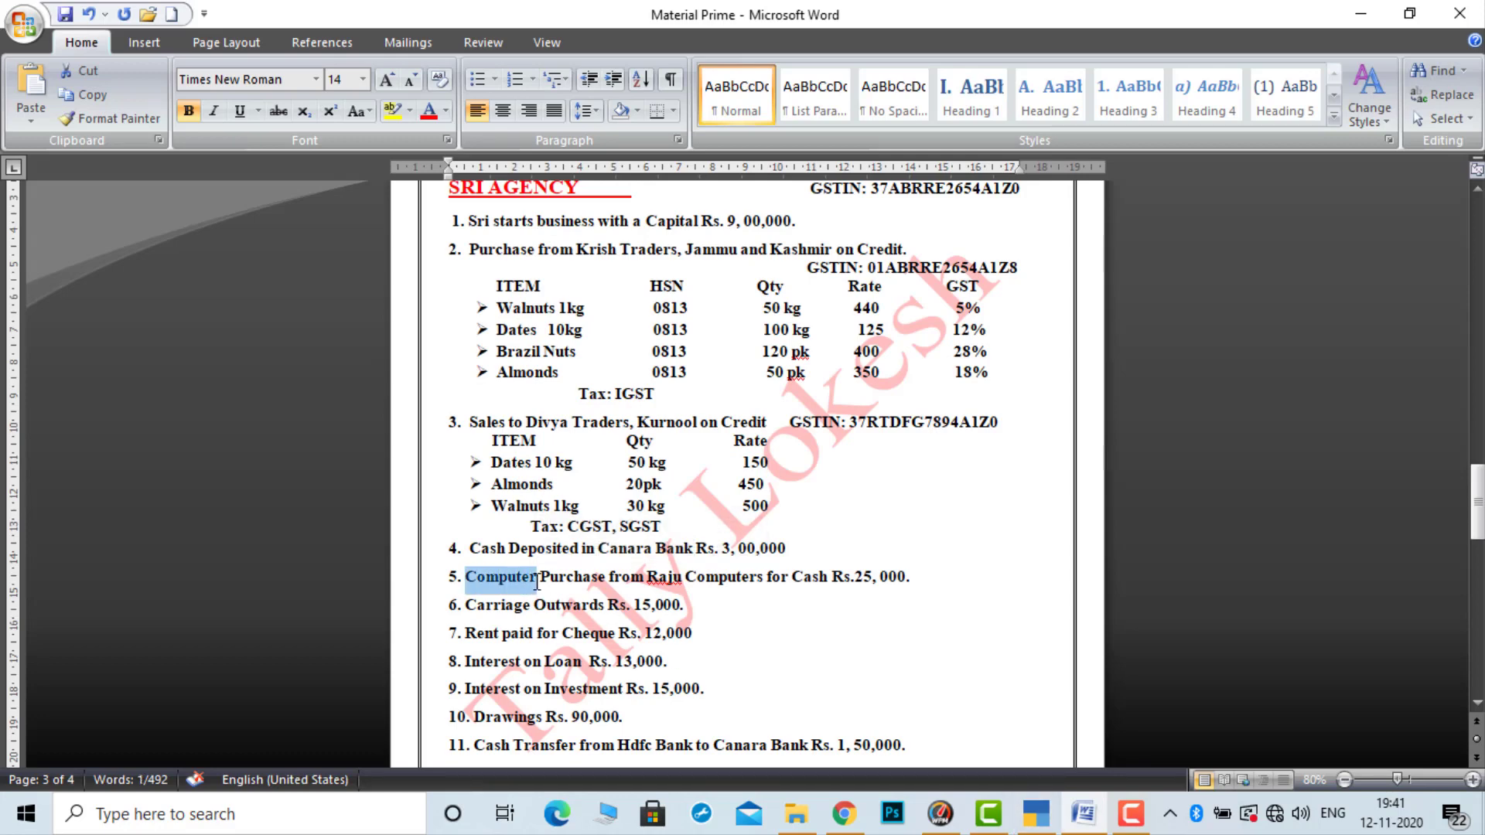
pyautogui.click(1036, 814)
pyautogui.hotkey('ctrl', 'v')
pyautogui.press('Return')
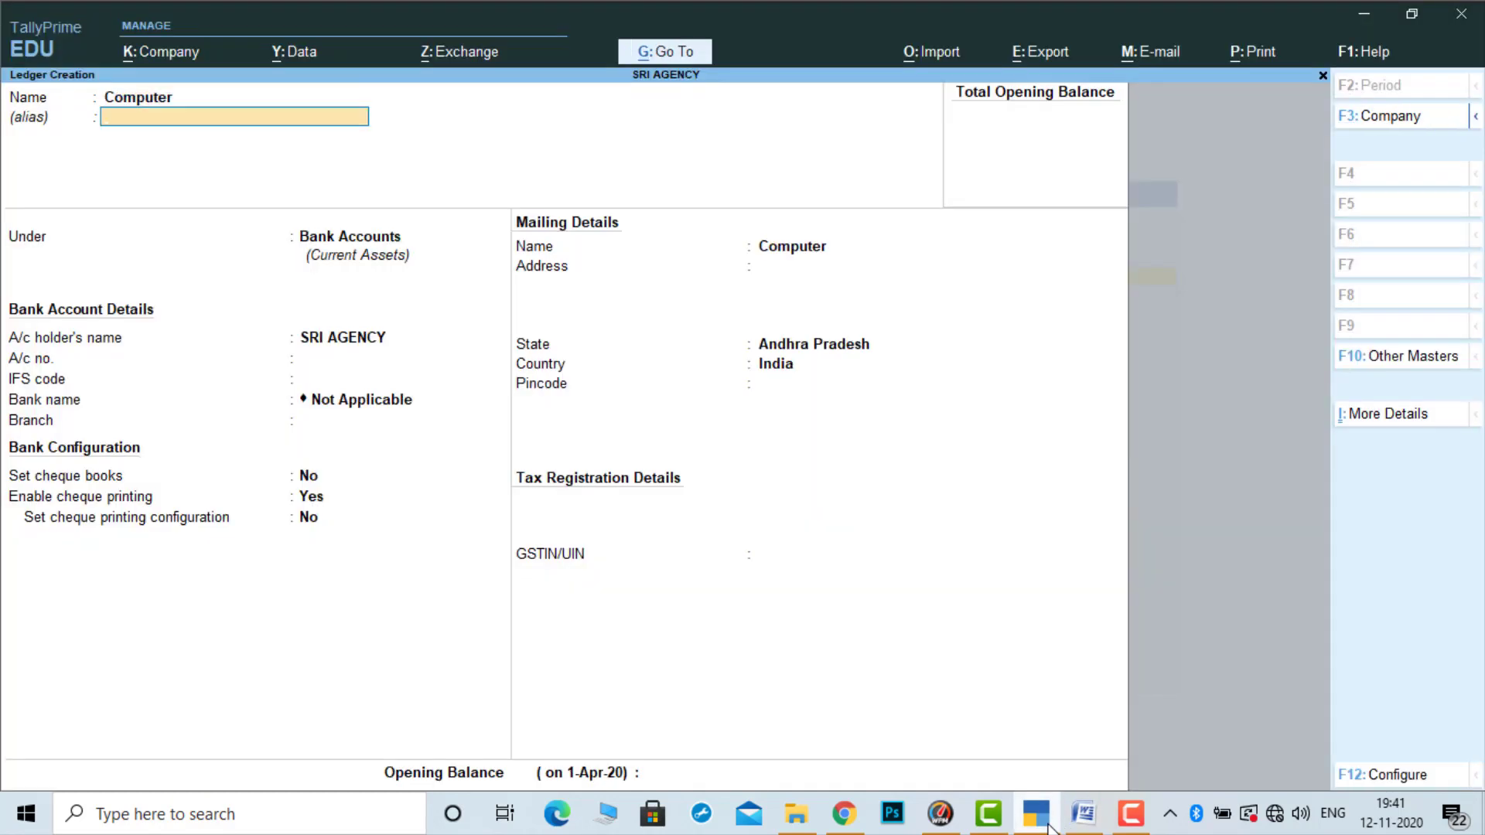
# Place the Computer ledger under the Fixed Assets group and save it
pyautogui.press('Return')
pyautogui.write('f')
pyautogui.press('Return')
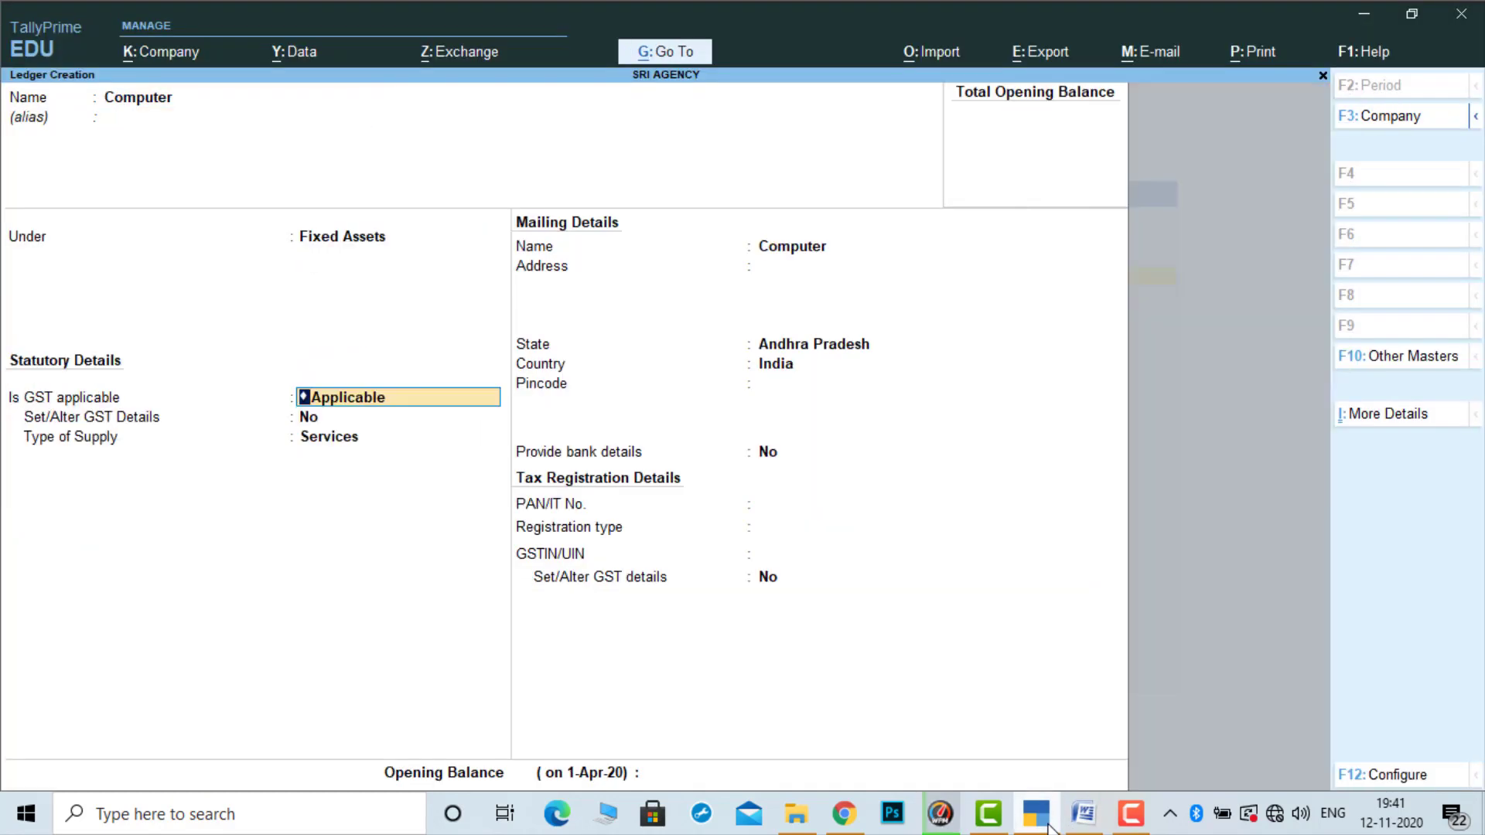
pyautogui.press('ctrl')
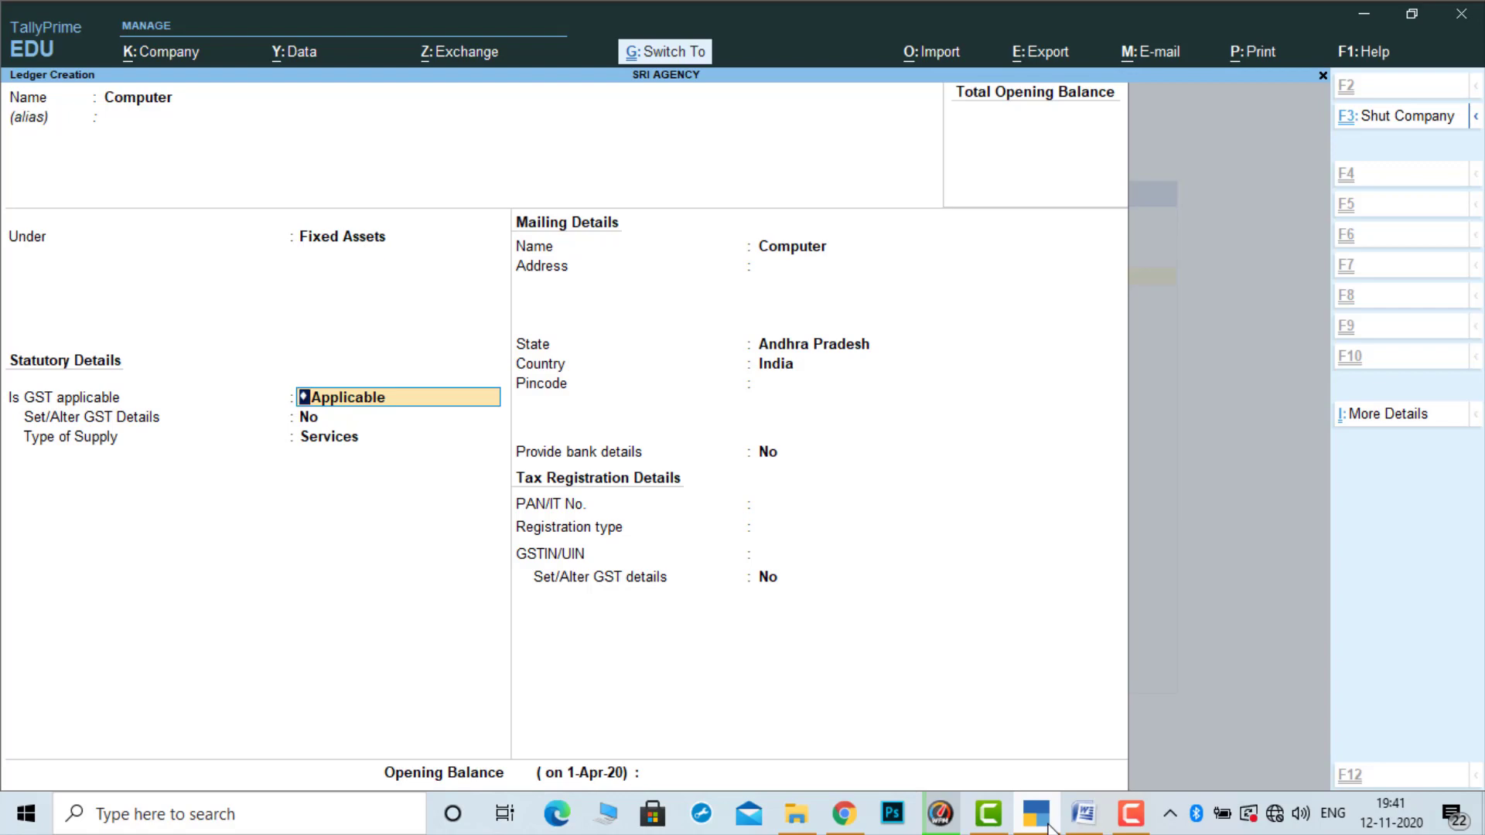
pyautogui.hotkey('ctrl', 'a')
# Copy Carriage Outwards from transaction 6 in the Word document and paste it as the next ledger's name in TallyPrime
pyautogui.click(1051, 827)
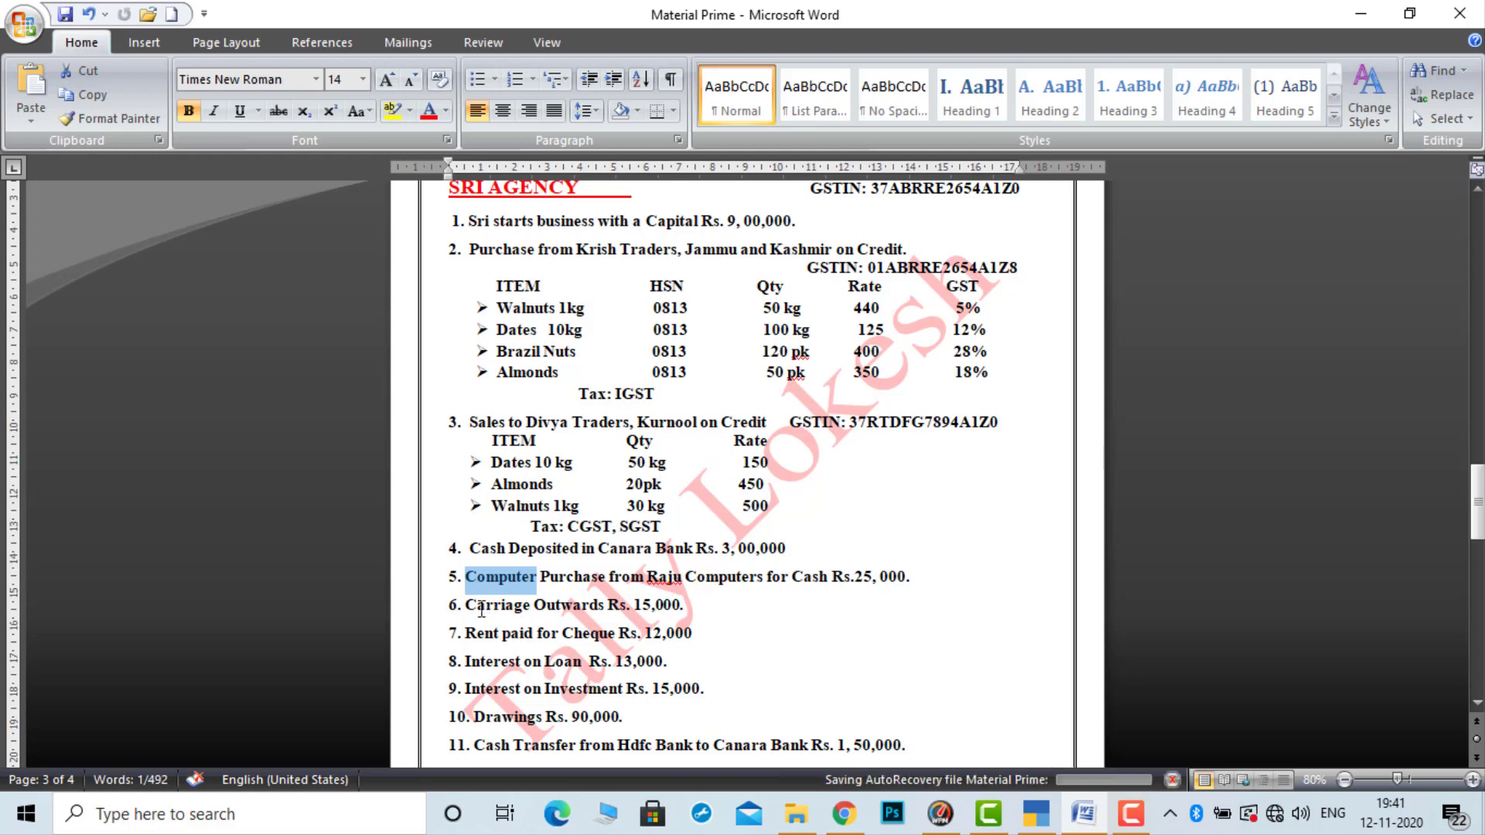
pyautogui.moveTo(469, 606); pyautogui.dragTo(596, 605)
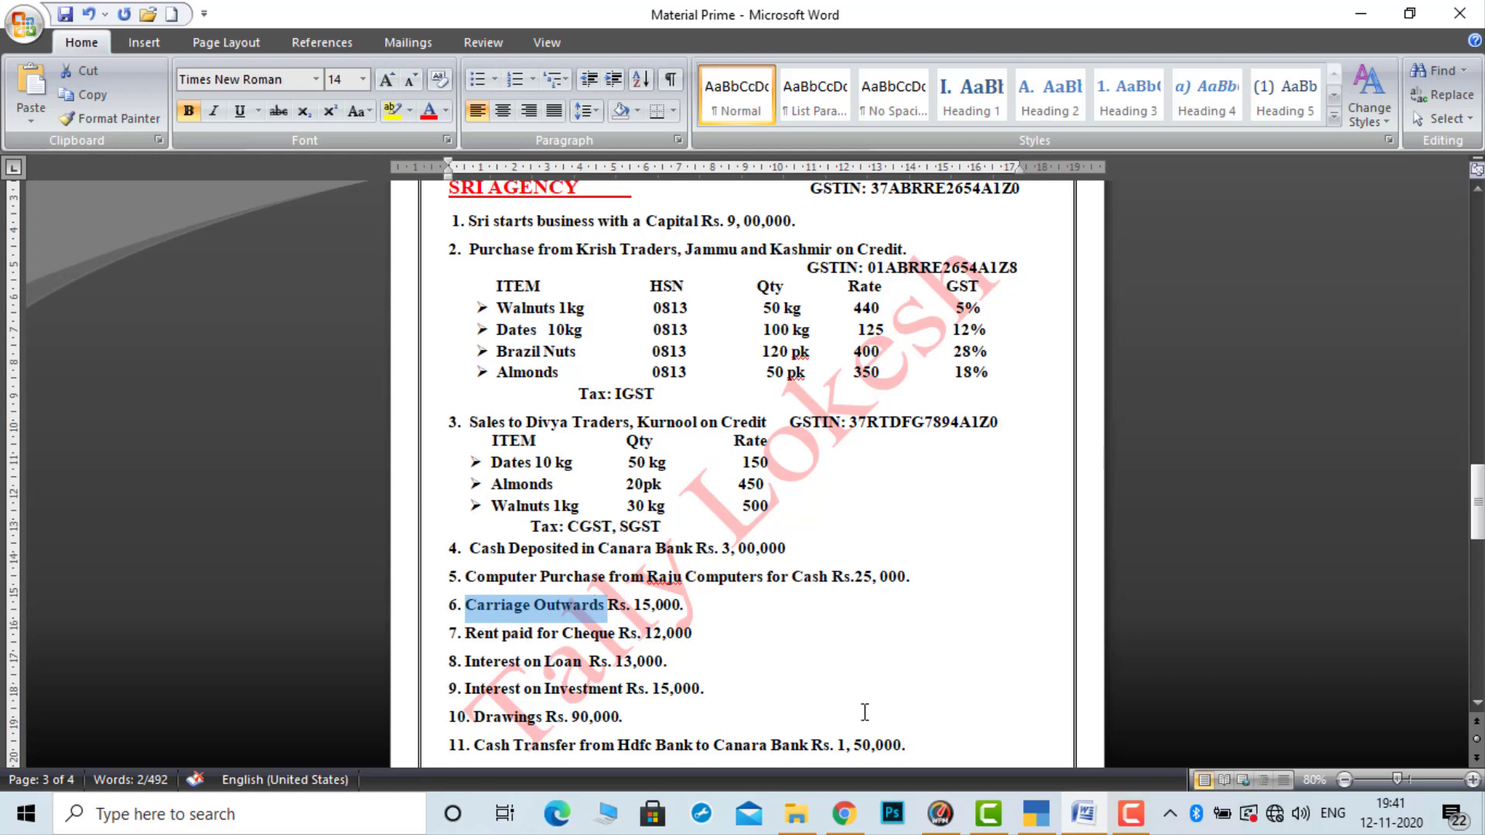
pyautogui.click(1035, 813)
pyautogui.hotkey('ctrl', 'alt', 'v')
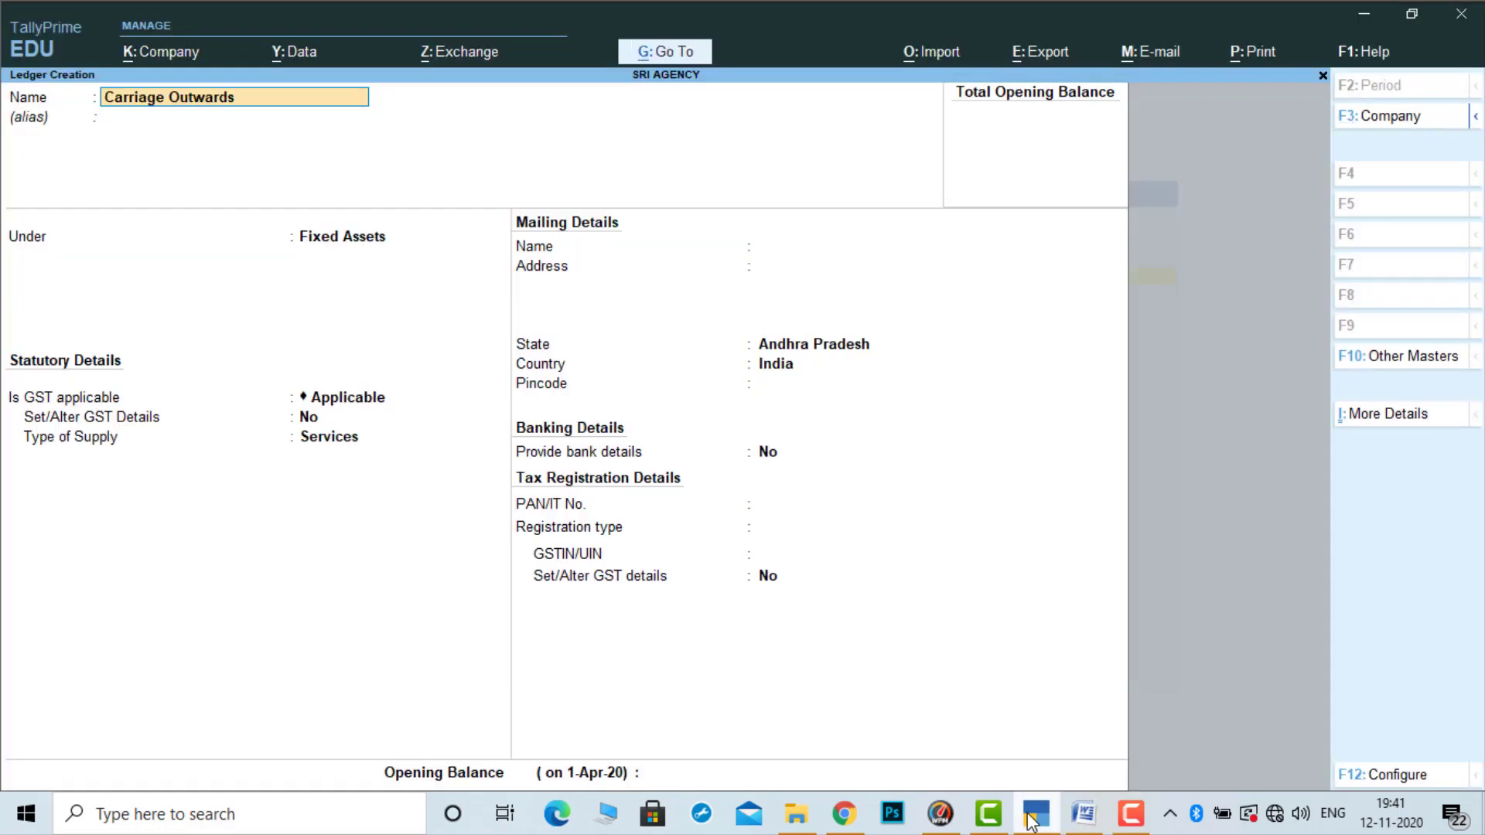
# Place the Carriage Outwards ledger under the Indirect Expenses group and save it
pyautogui.press('Return')
pyautogui.write('IN')
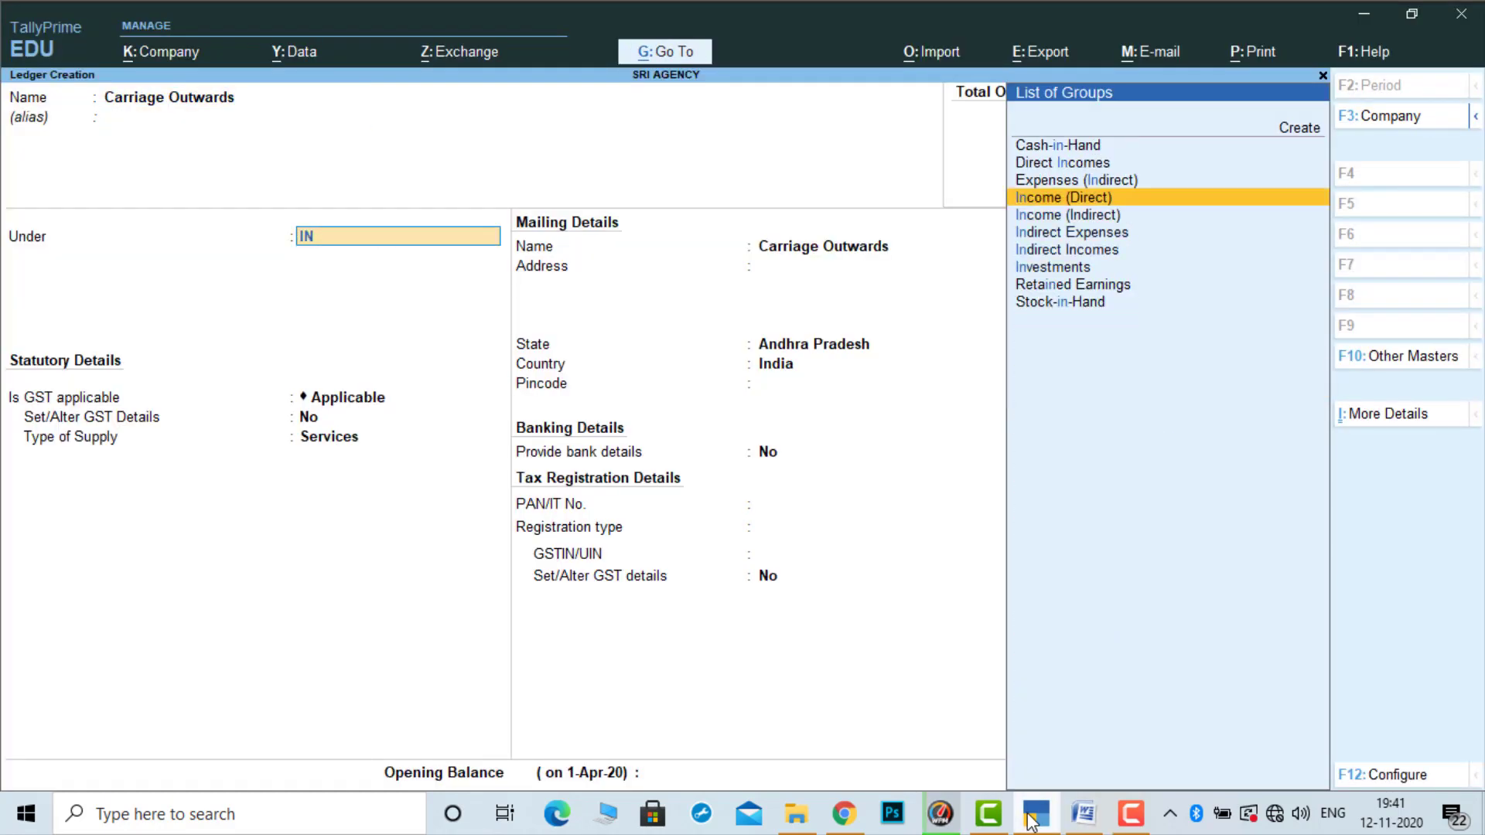
pyautogui.press('Down')
pyautogui.press('Down')
pyautogui.press('Return')
pyautogui.press('ctrl')
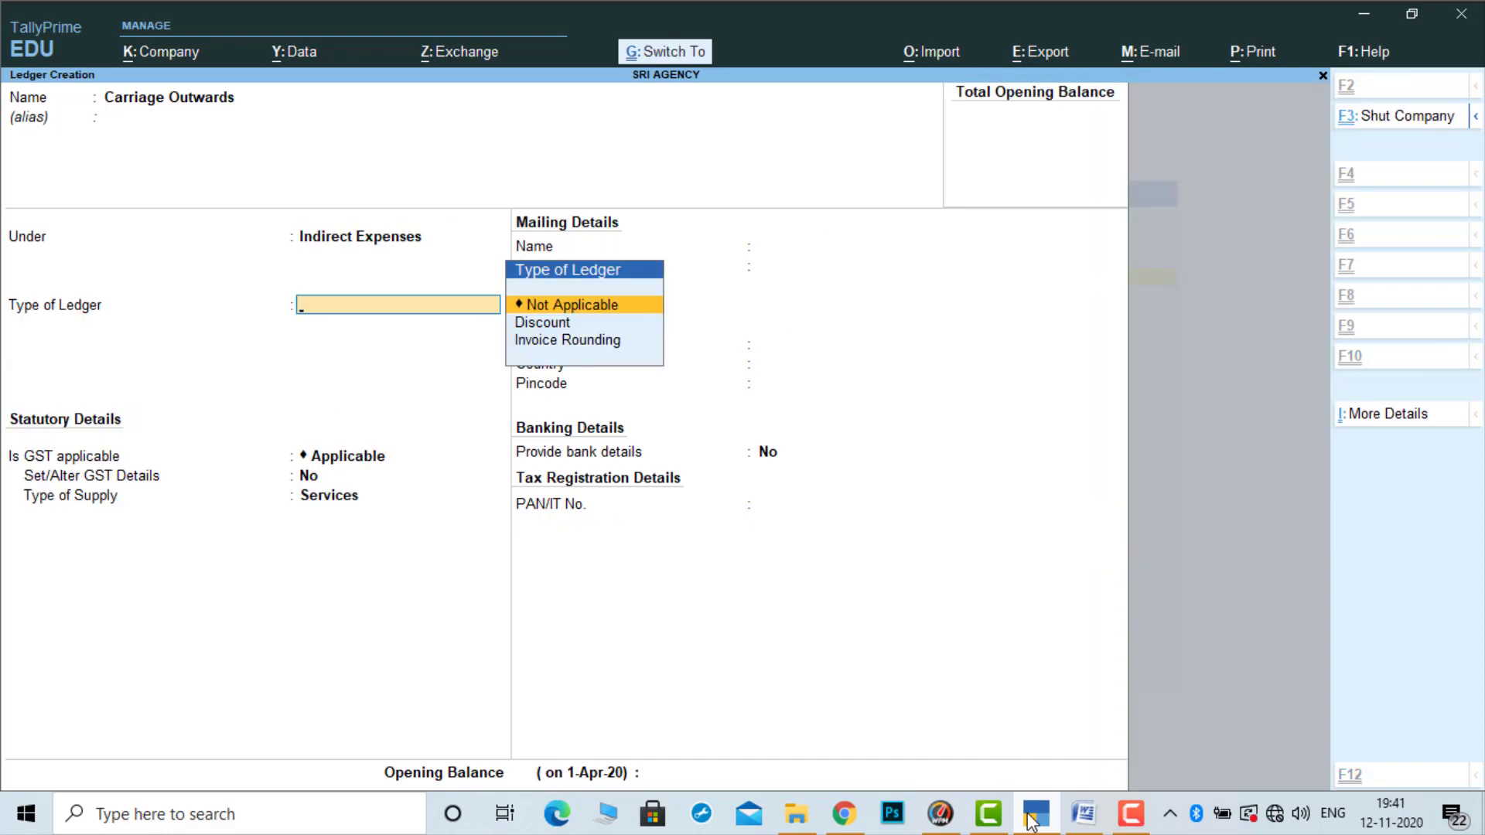
# Copy Rent from transaction 7 in the Word document into a new TallyPrime ledger and save it under Indirect Expenses
pyautogui.click(1035, 816)
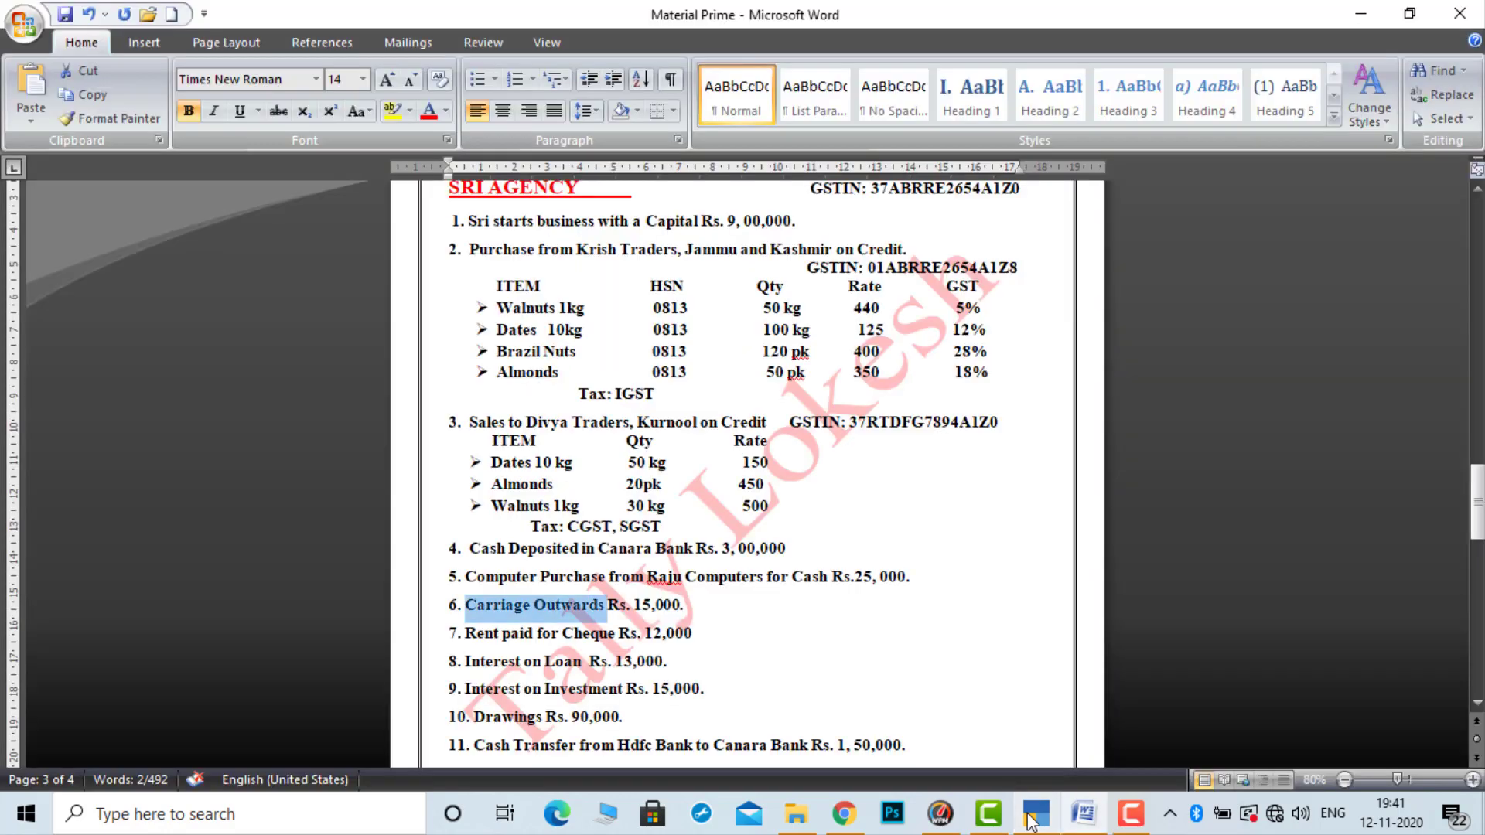
pyautogui.moveTo(467, 635); pyautogui.dragTo(503, 637)
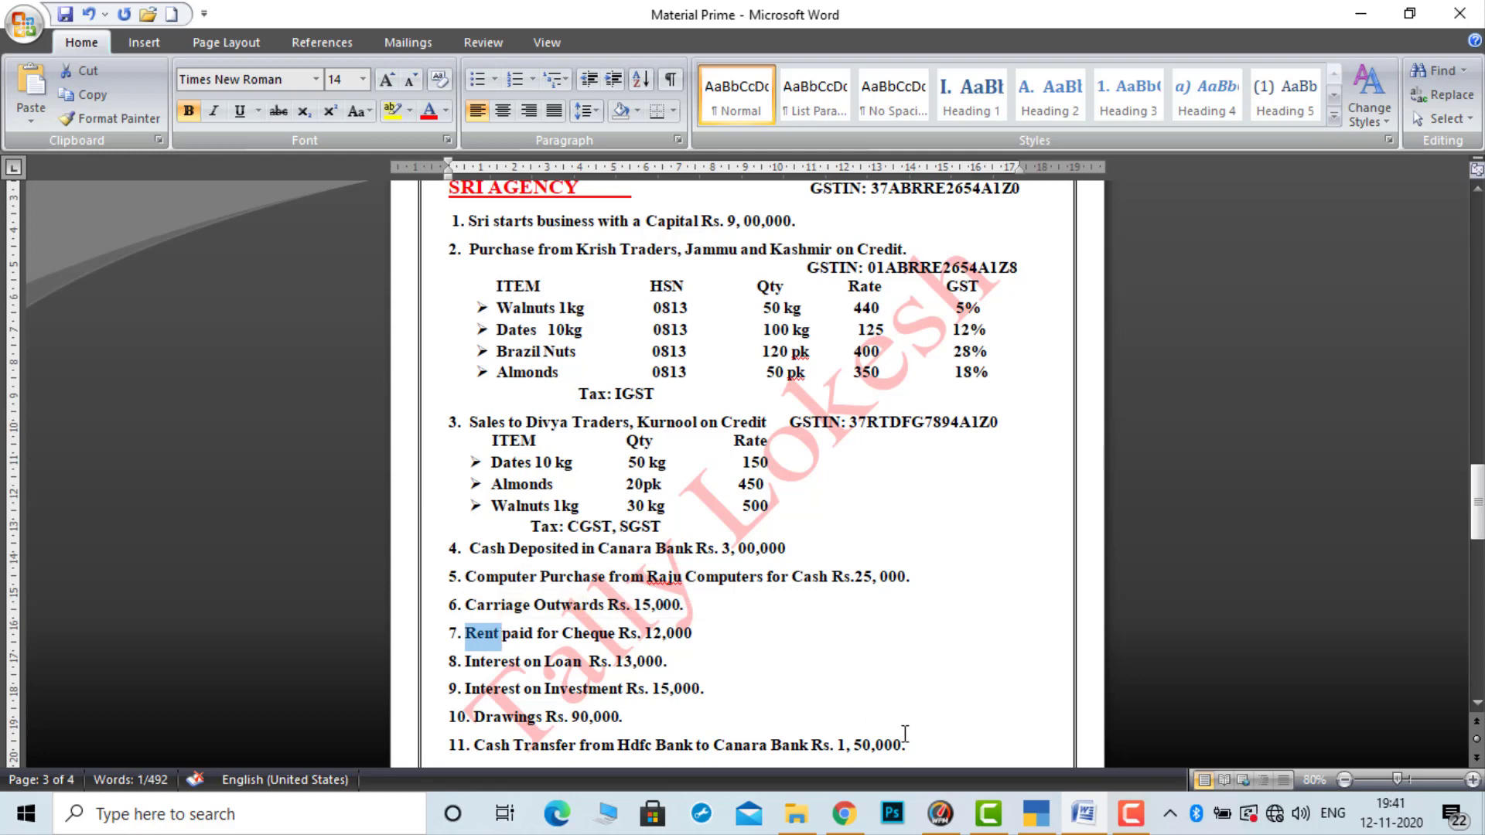
pyautogui.hotkey('ctrl', 'c')
pyautogui.click(1040, 818)
pyautogui.hotkey('ctrl', 'alt', 'v')
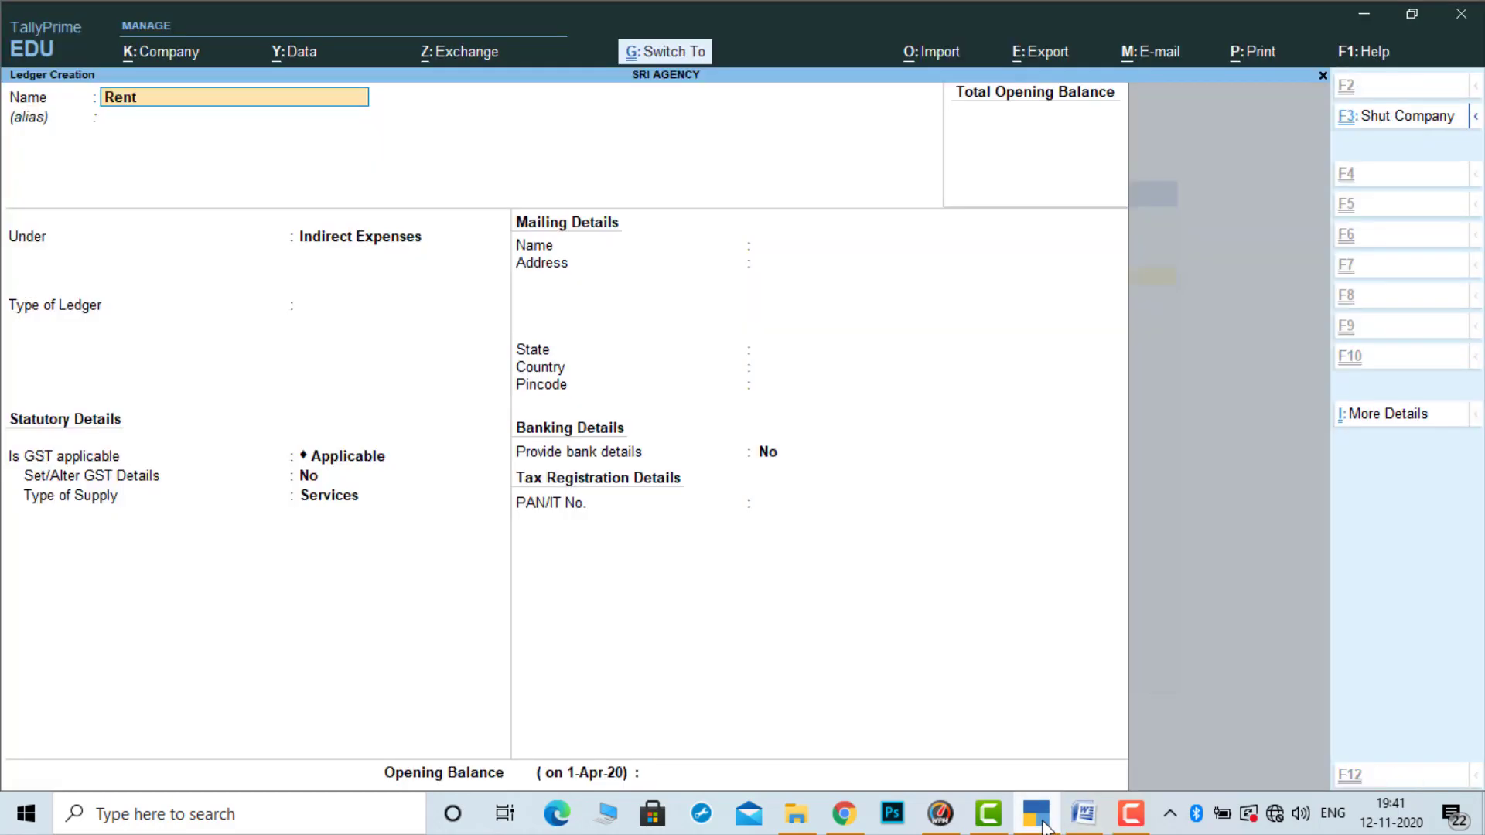
pyautogui.press('Return')
pyautogui.press('Return')
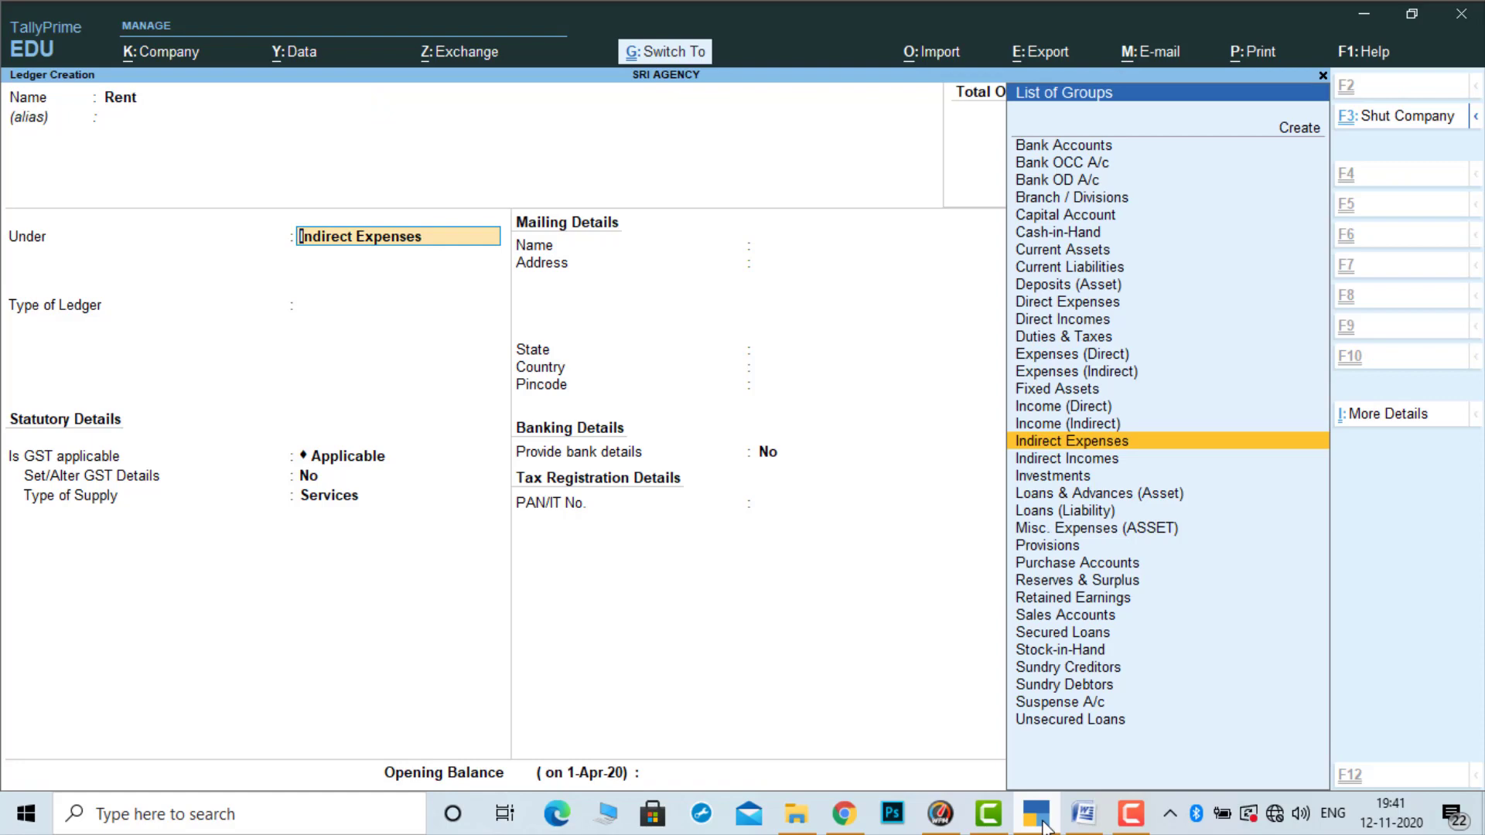
pyautogui.hotkey('ctrl', 'a')
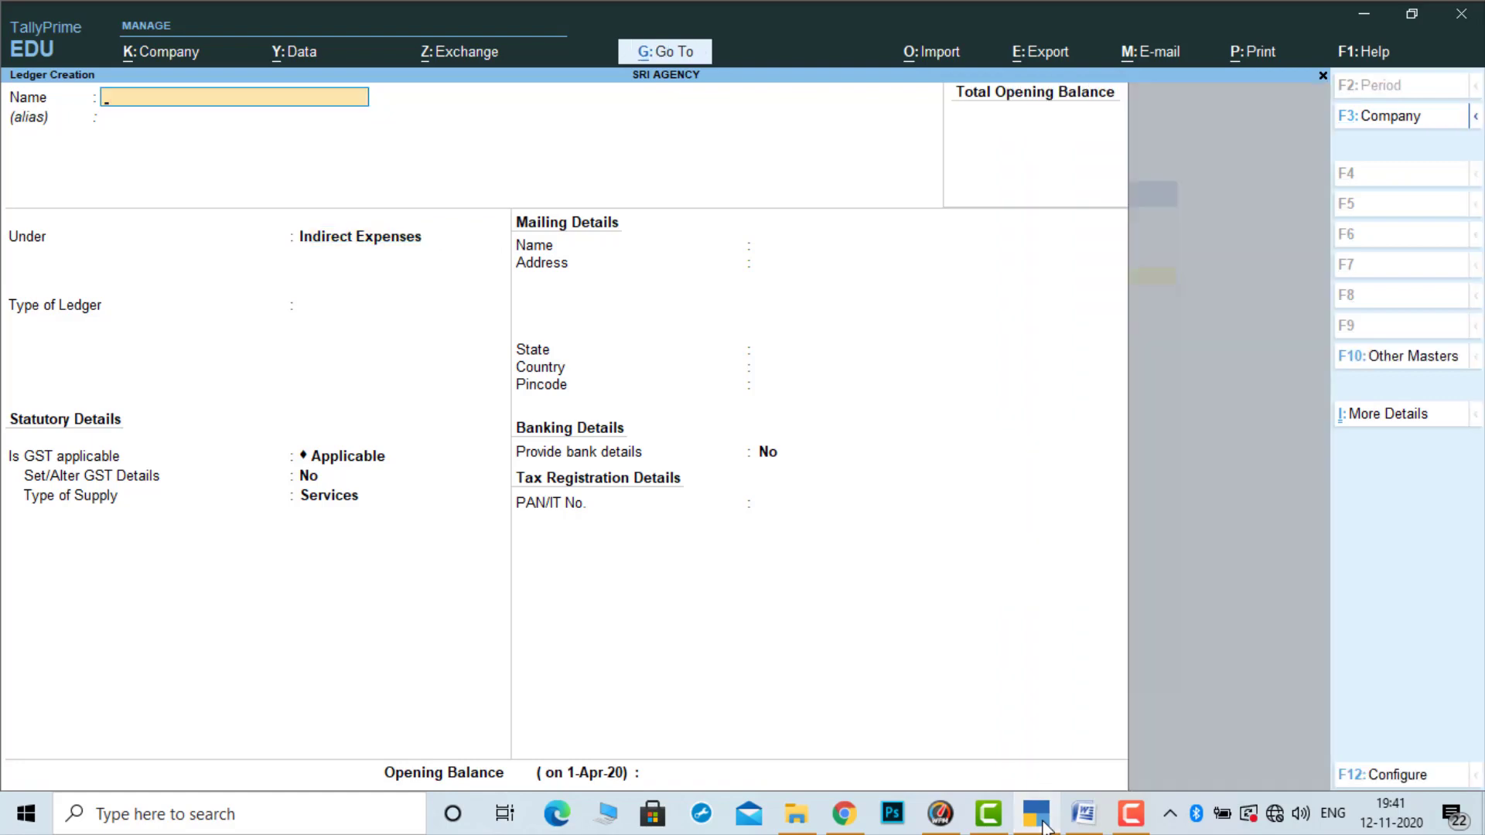
# Copy Interest on Loan from transaction 8 in the Word document into a new TallyPrime ledger and save it under Indirect Expenses
pyautogui.click(1084, 814)
pyautogui.moveTo(467, 664); pyautogui.dragTo(573, 656)
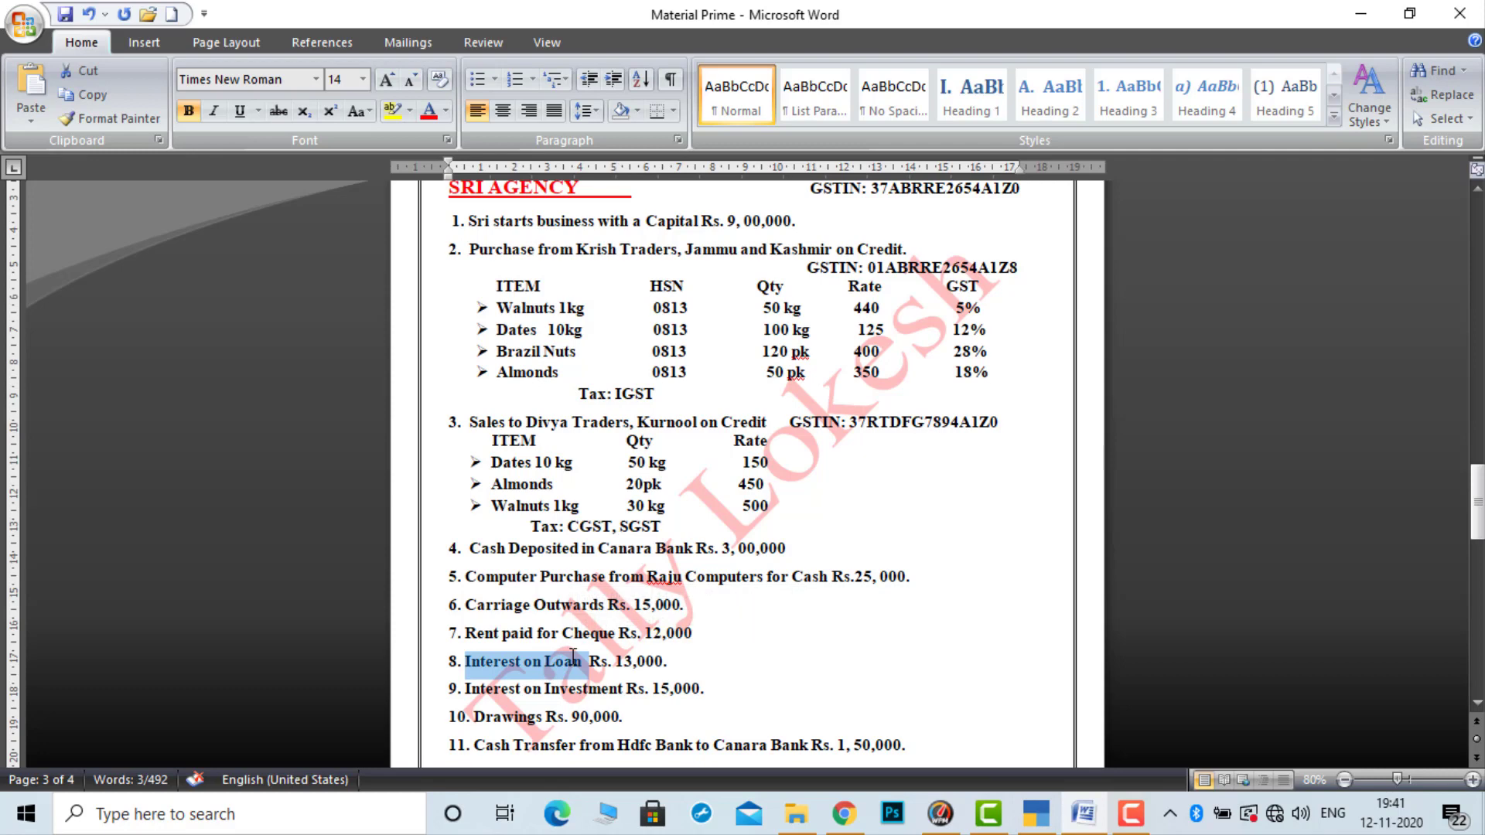
pyautogui.hotkey('ctrl', 'c')
pyautogui.click(1036, 813)
pyautogui.hotkey('ctrl', 'alt', 'v')
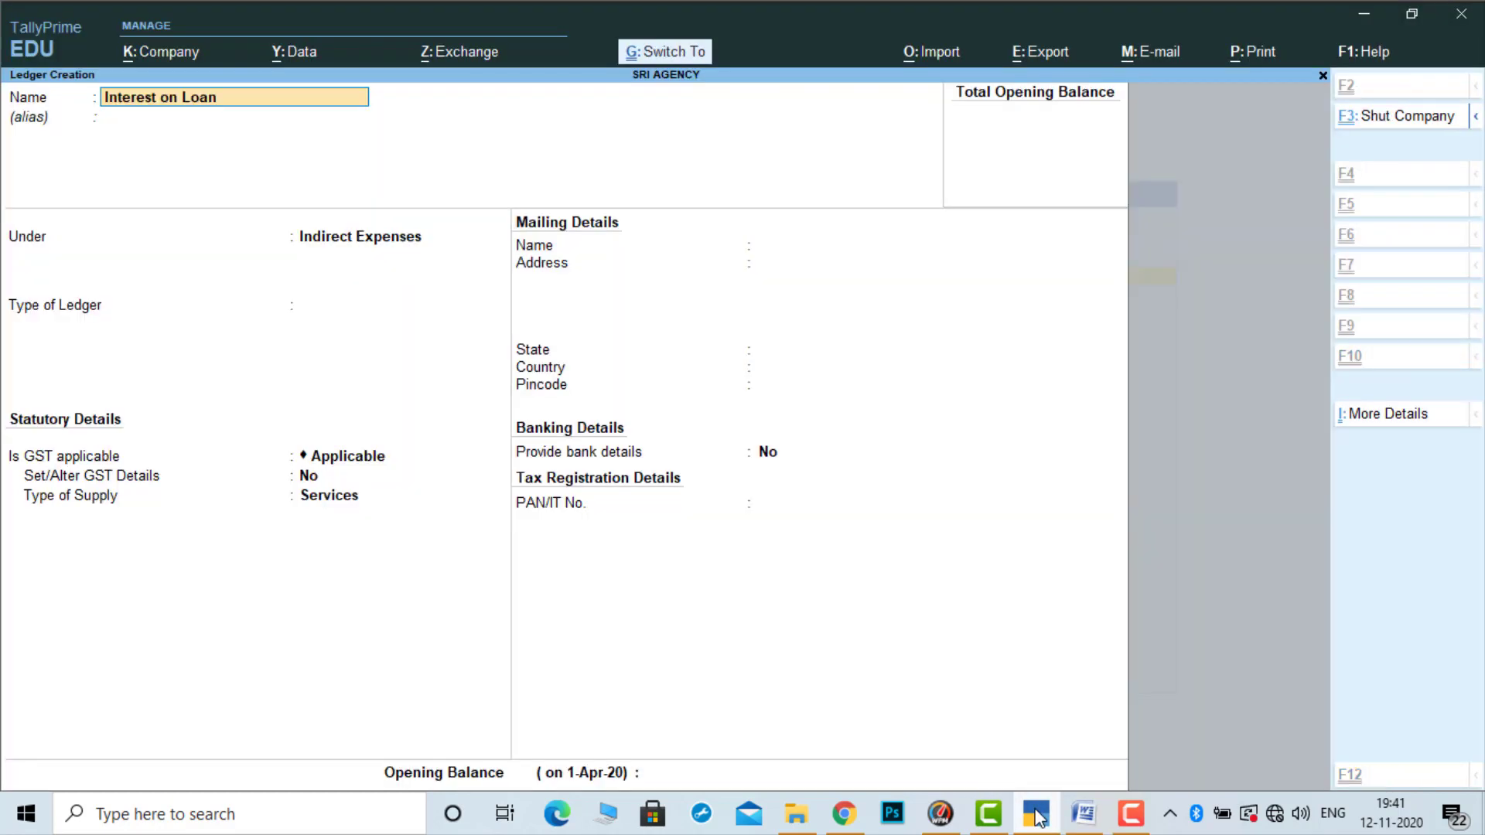
pyautogui.press('Return')
pyautogui.press('ctrl')
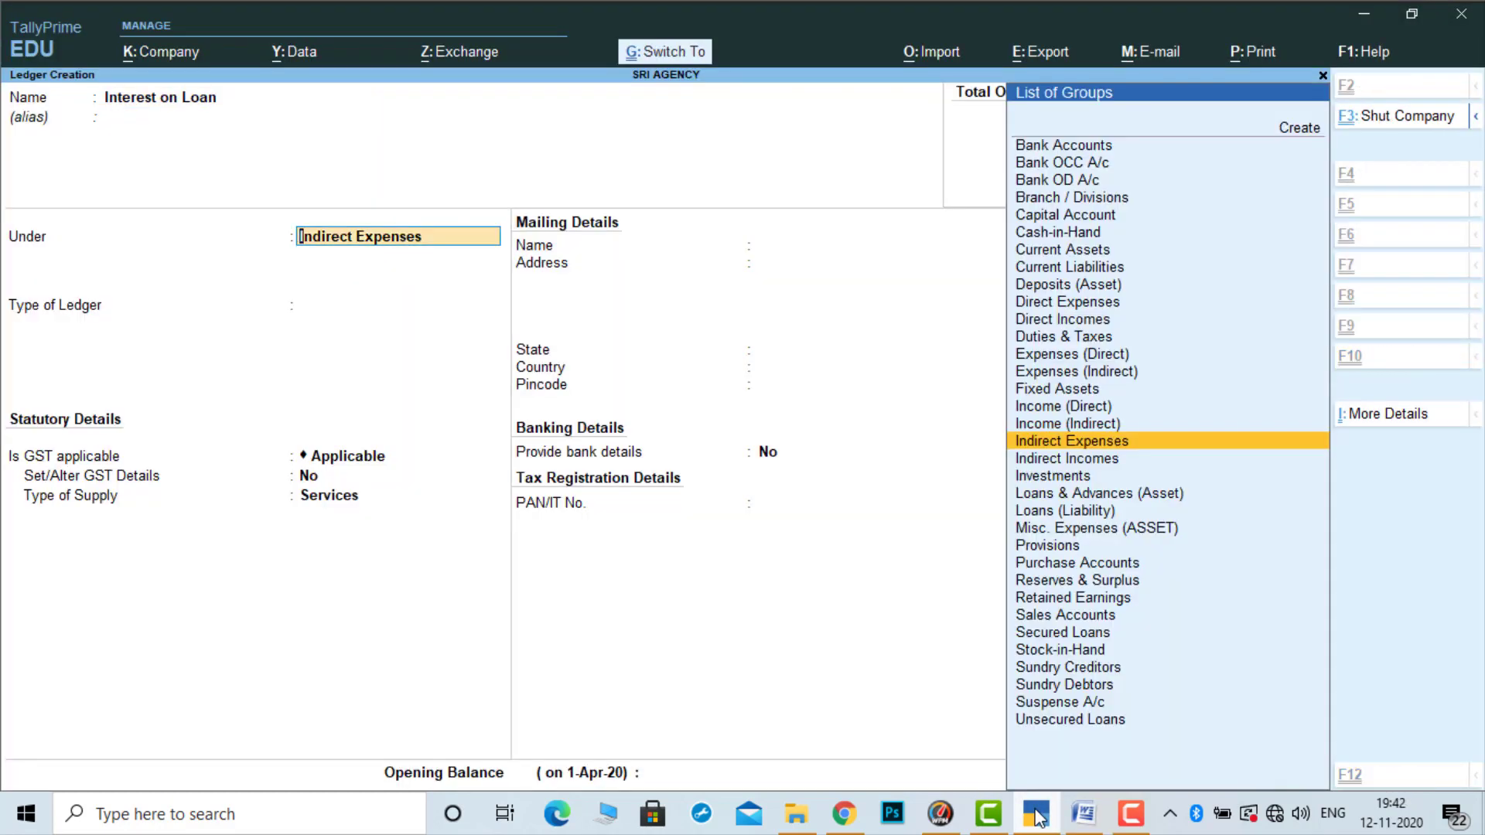
pyautogui.hotkey('ctrl', 'a')
# Copy Interest on Investment from transaction 9 in the Word document and paste it as the next ledger's name in TallyPrime
pyautogui.click(1036, 817)
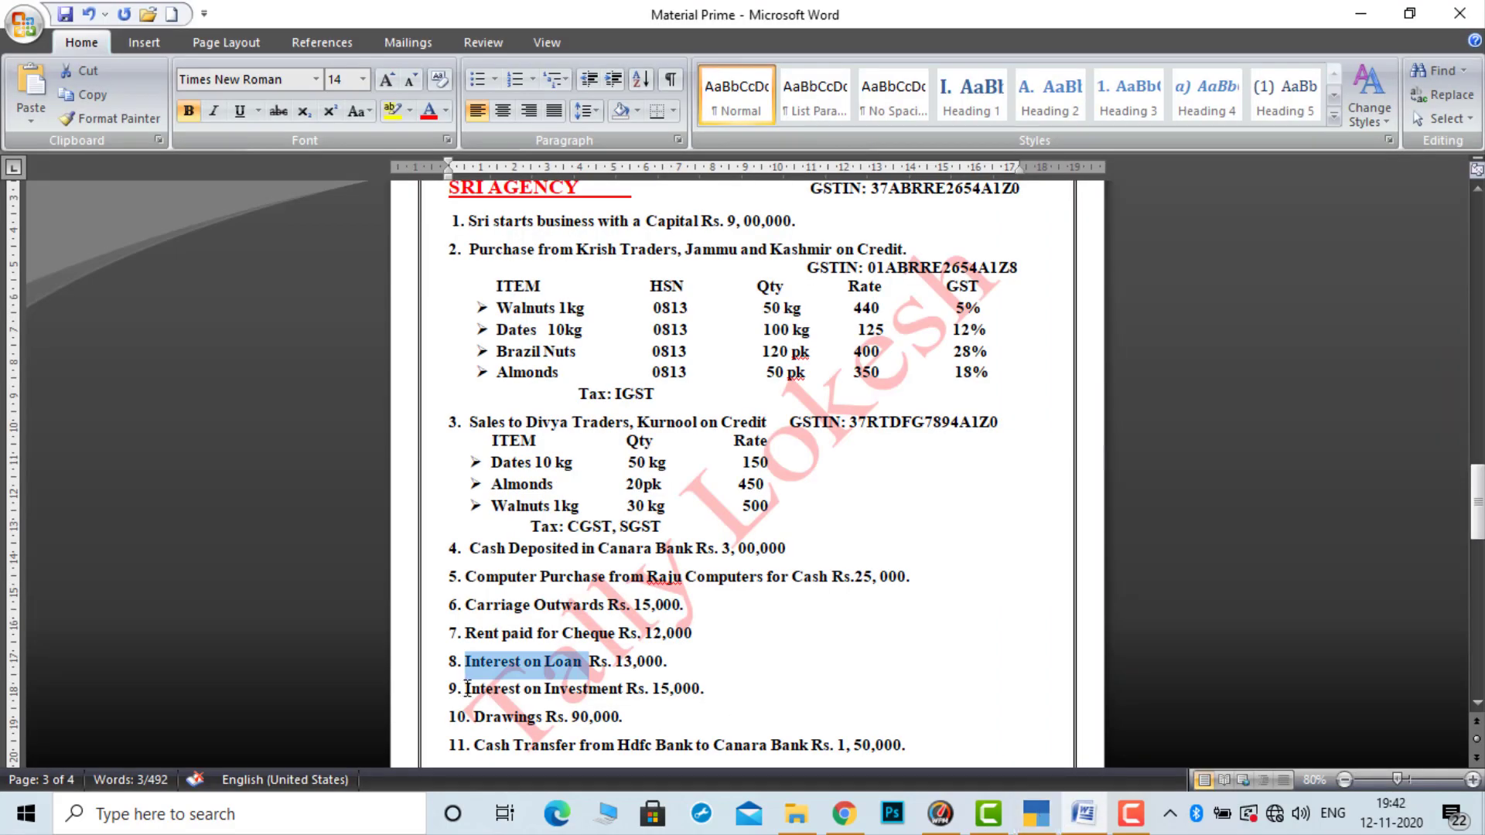
pyautogui.moveTo(467, 687); pyautogui.dragTo(591, 688)
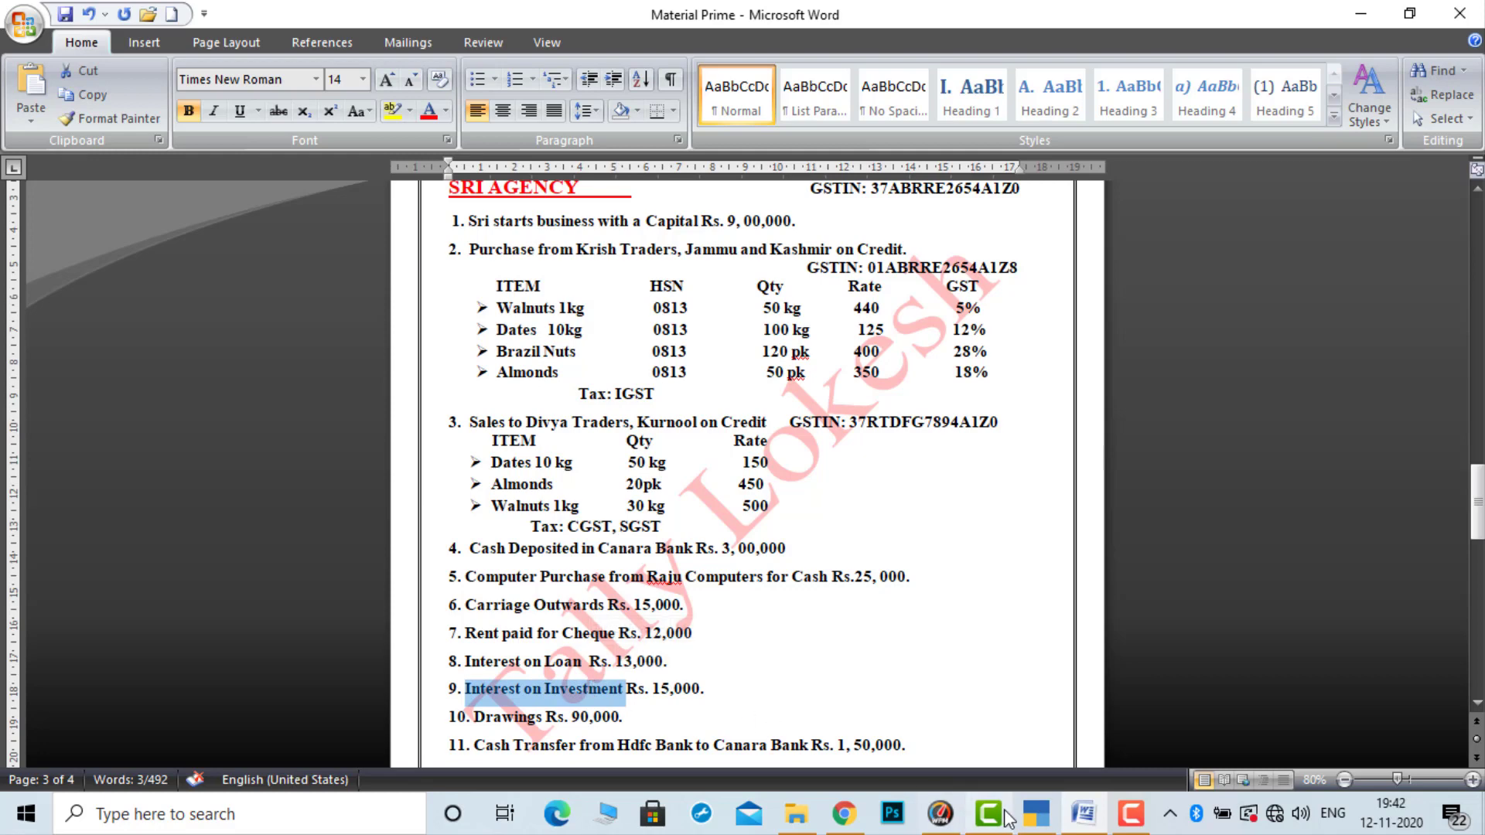
pyautogui.click(1037, 818)
pyautogui.hotkey('ctrl', 'v')
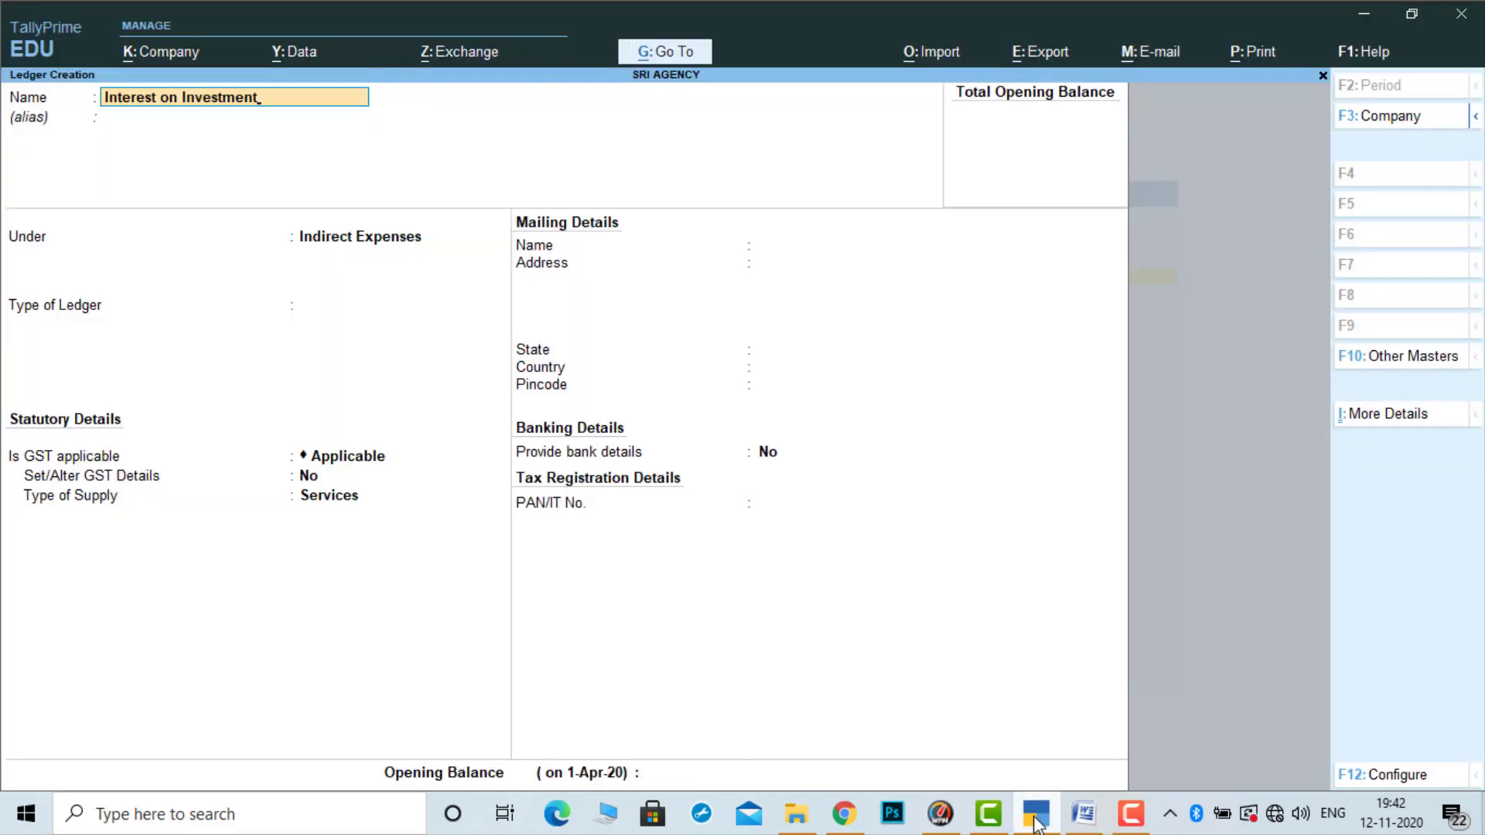
# Place the Interest on Investment ledger under the Indirect Incomes group and save it
pyautogui.press('Return')
pyautogui.write('IN')
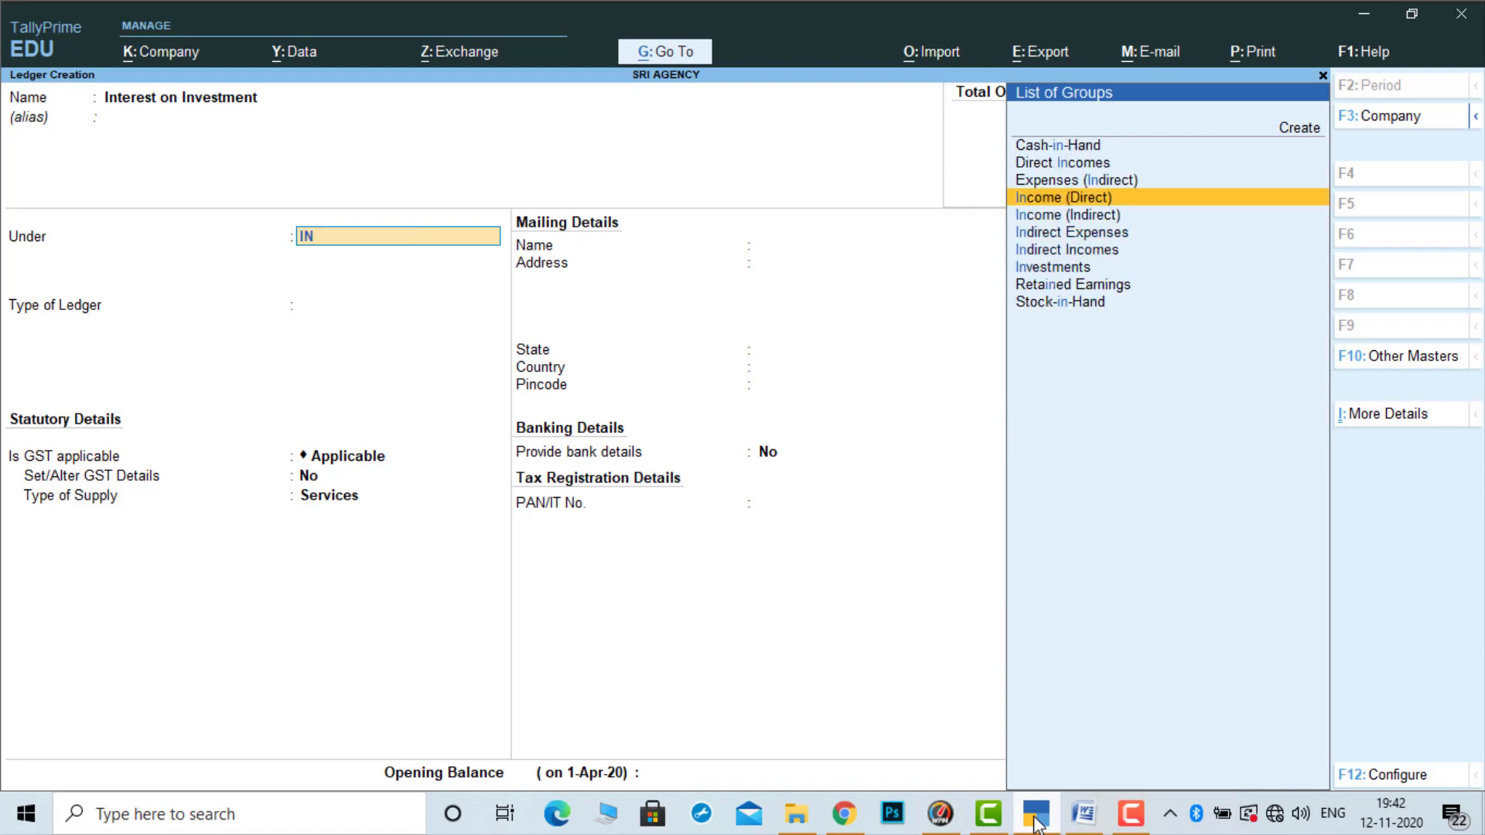
pyautogui.press('Down')
pyautogui.press('Down')
pyautogui.press('Down')
pyautogui.press('Return')
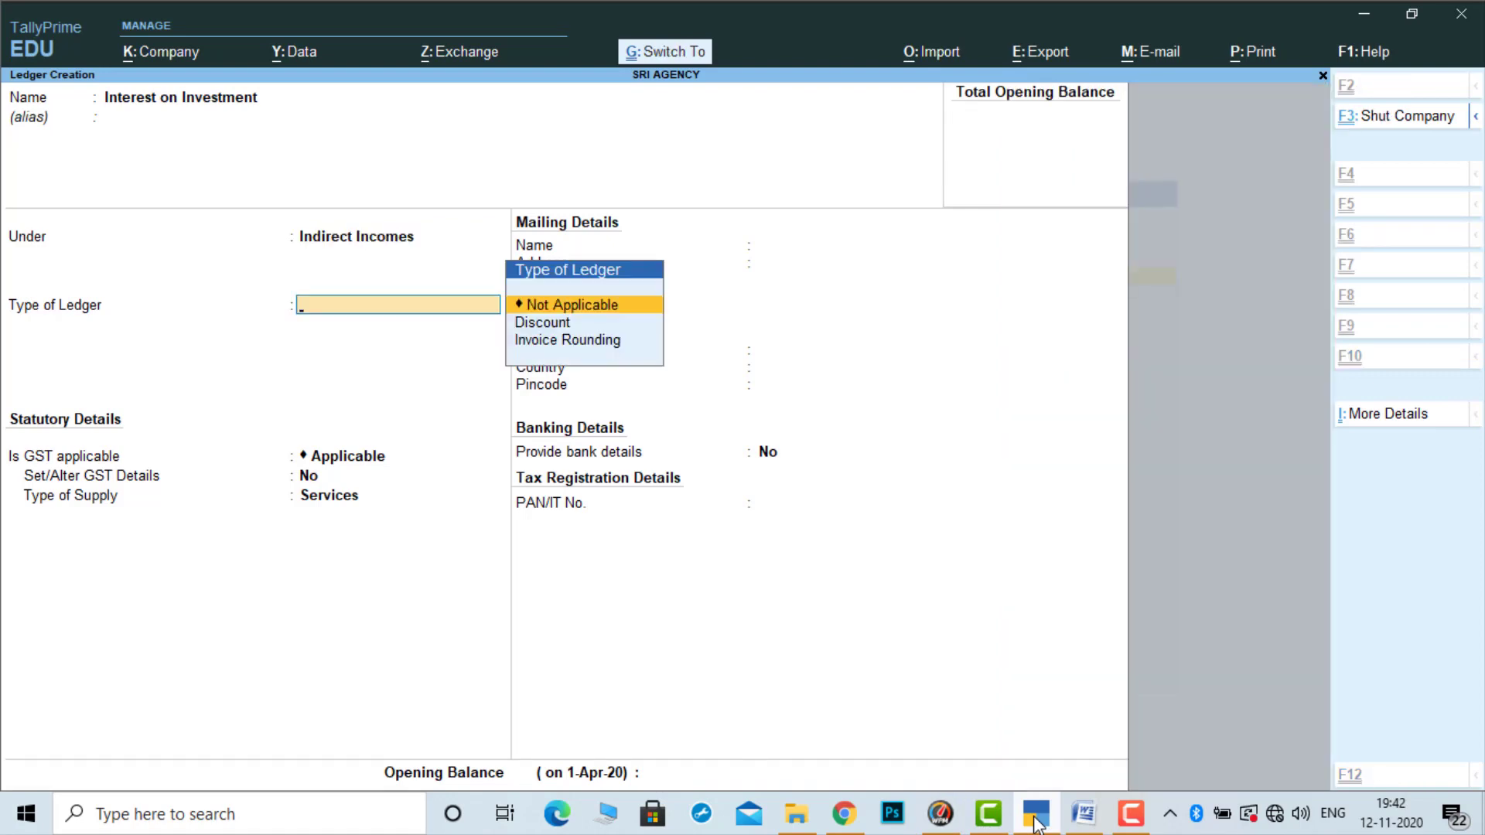
pyautogui.hotkey('ctrl', 'a')
# Copy Drawings from transaction 10 in the Word document and paste it as the next ledger's name in TallyPrime
pyautogui.click(1083, 813)
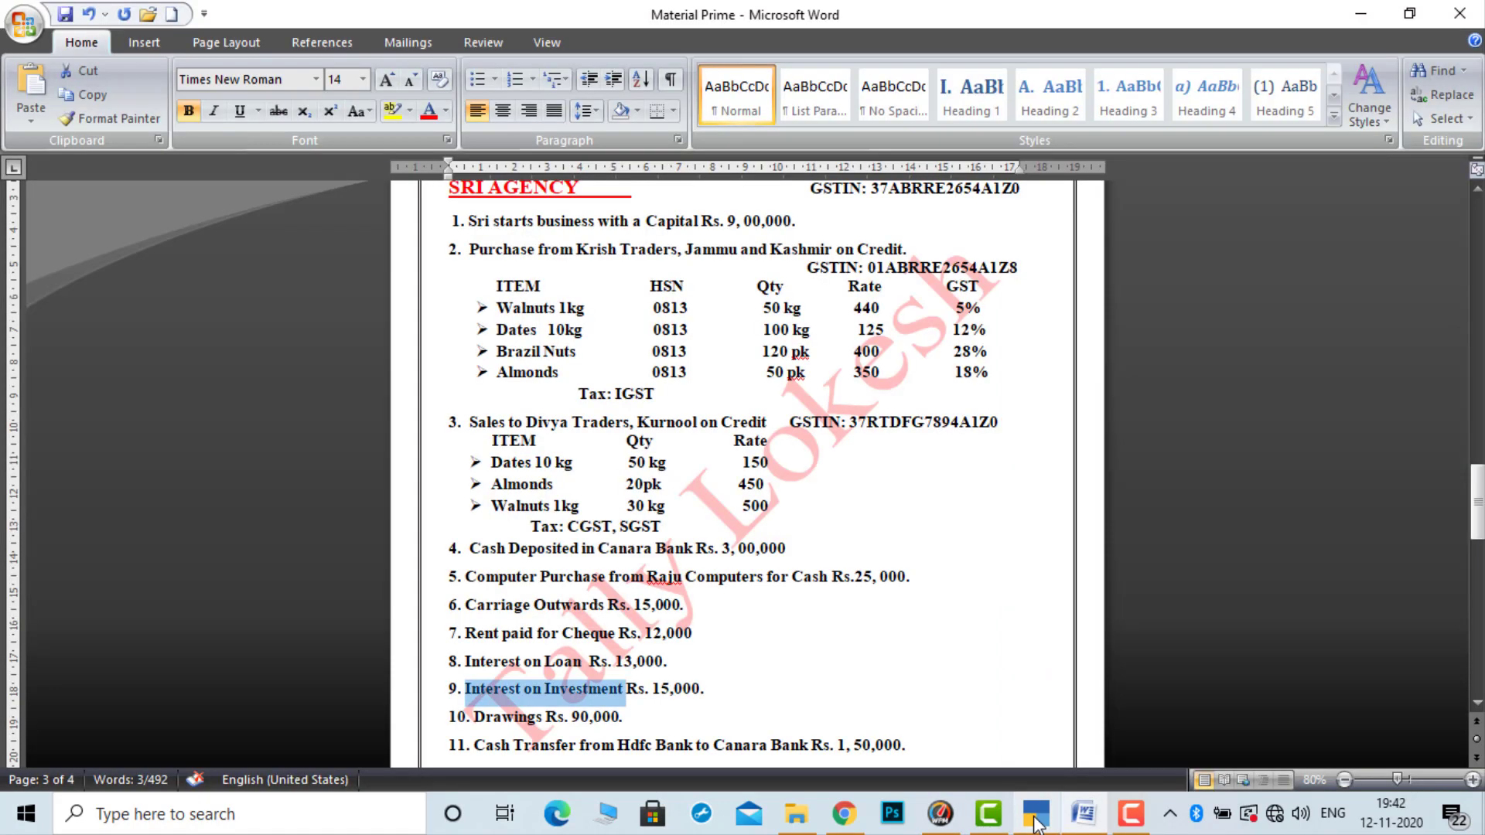
pyautogui.moveTo(475, 720); pyautogui.dragTo(544, 724)
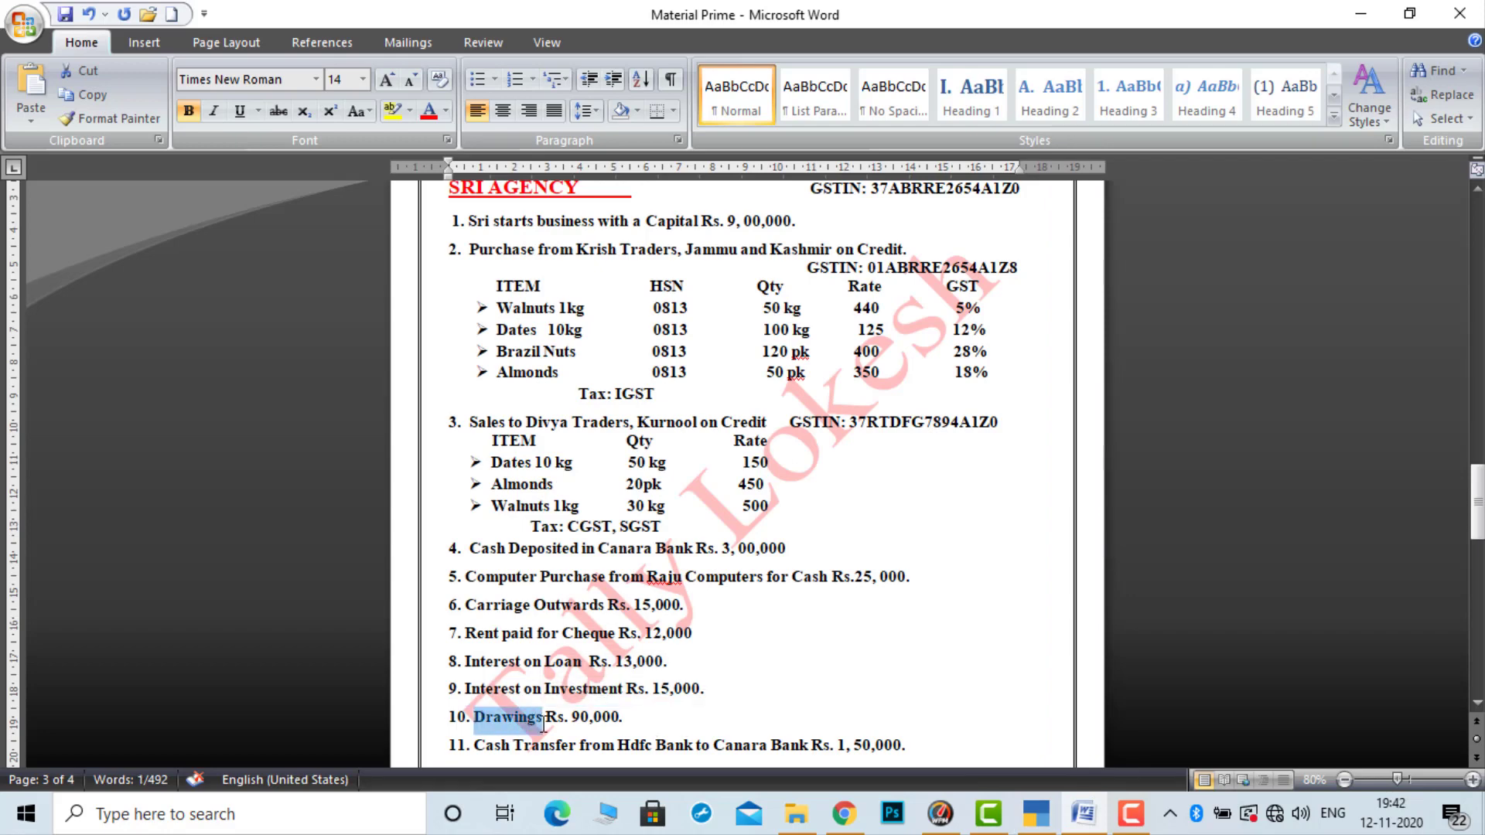
pyautogui.click(544, 723)
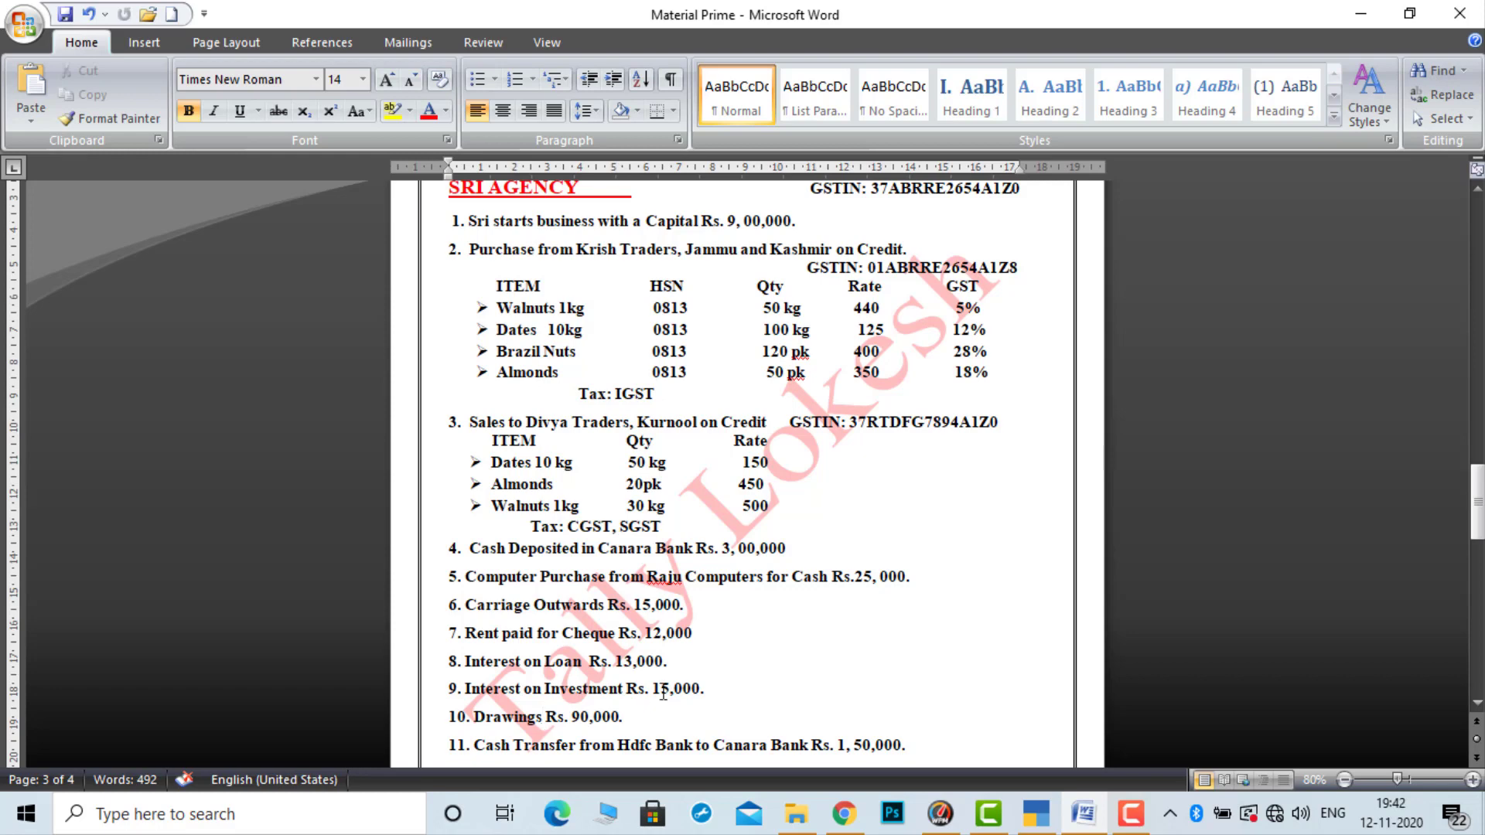
pyautogui.click(1037, 814)
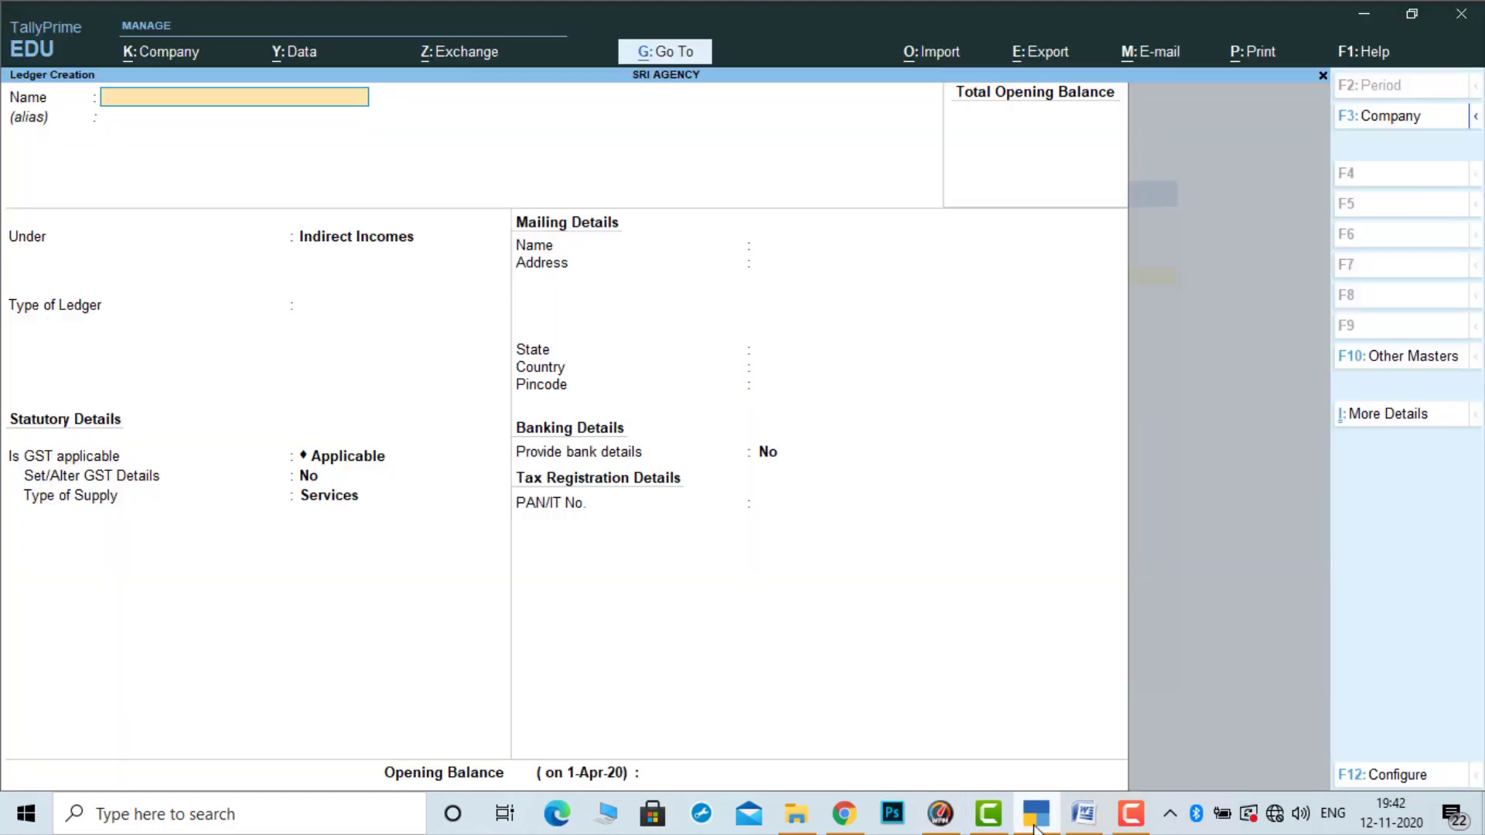
pyautogui.hotkey('ctrl', 'alt', 'v')
# Place the Drawings ledger under the Capital Account group and save it
pyautogui.press('Return')
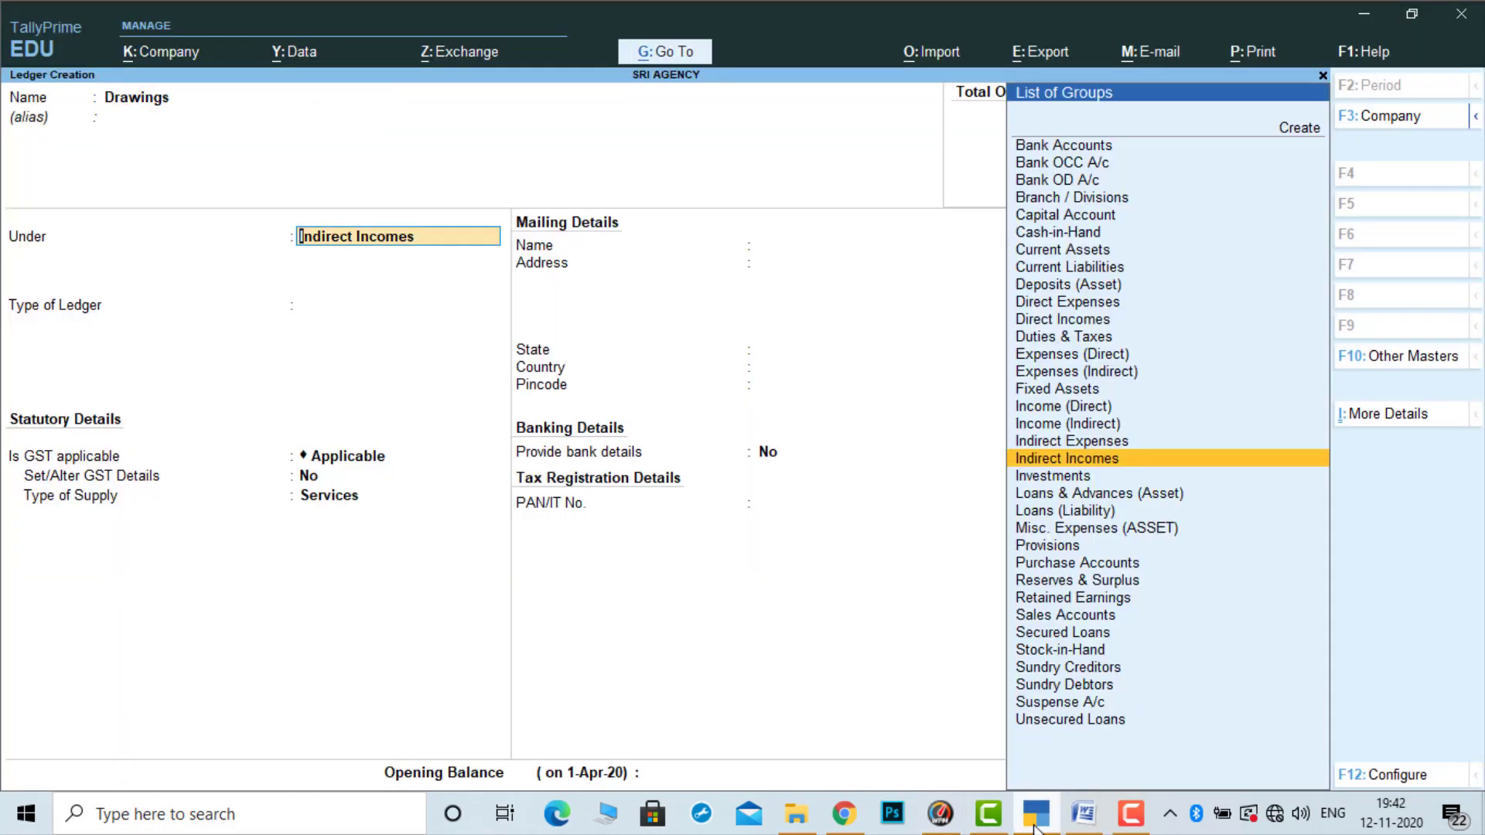
pyautogui.write('ca')
pyautogui.press('Return')
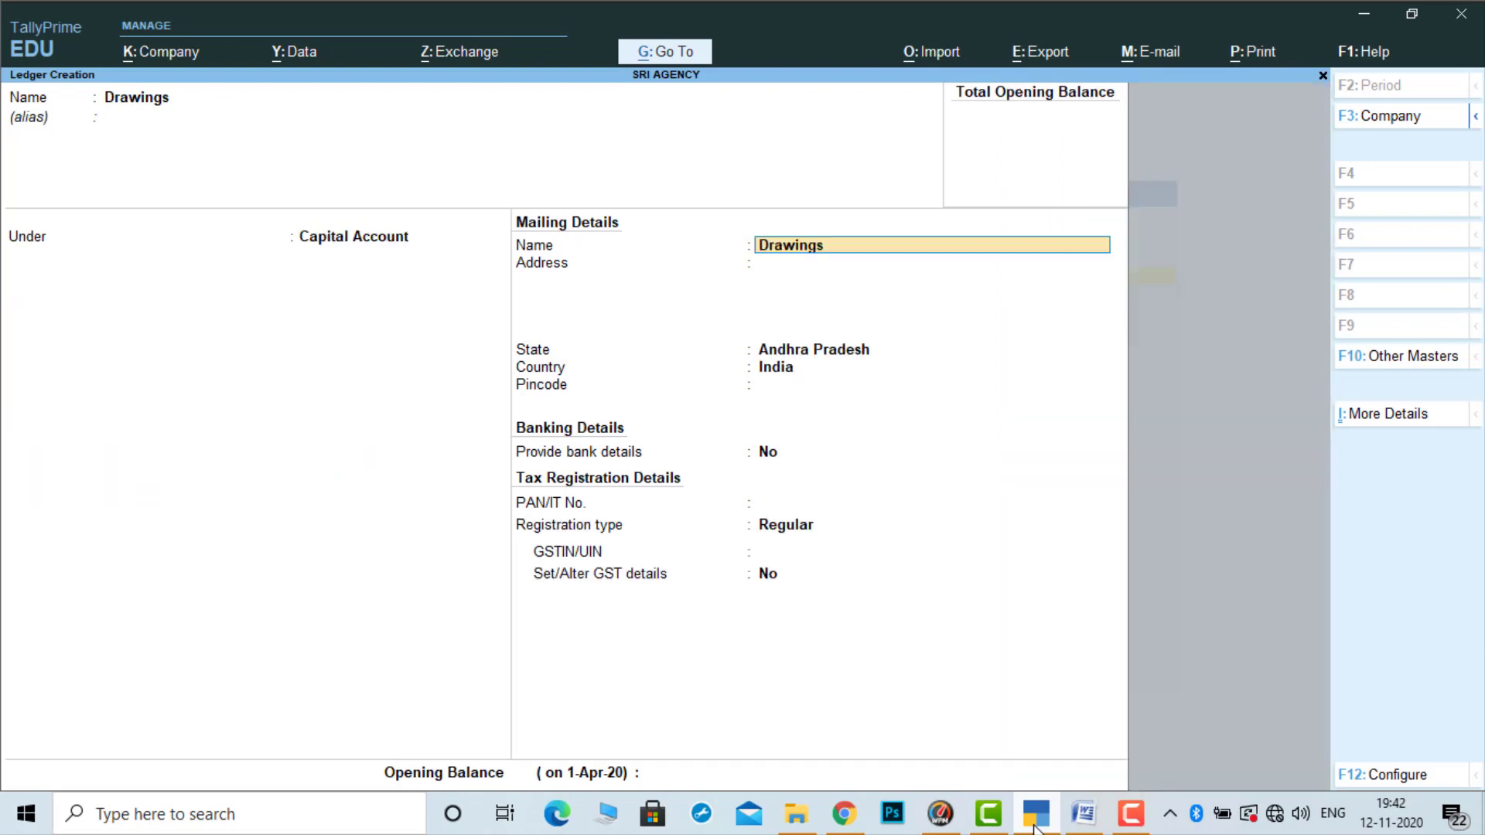
pyautogui.press('alt')
pyautogui.hotkey('ctrl', 'a')
# Copy Hdfc Bank from transaction 11 in the Word document and paste it as the next ledger's name in TallyPrime
pyautogui.click(1034, 826)
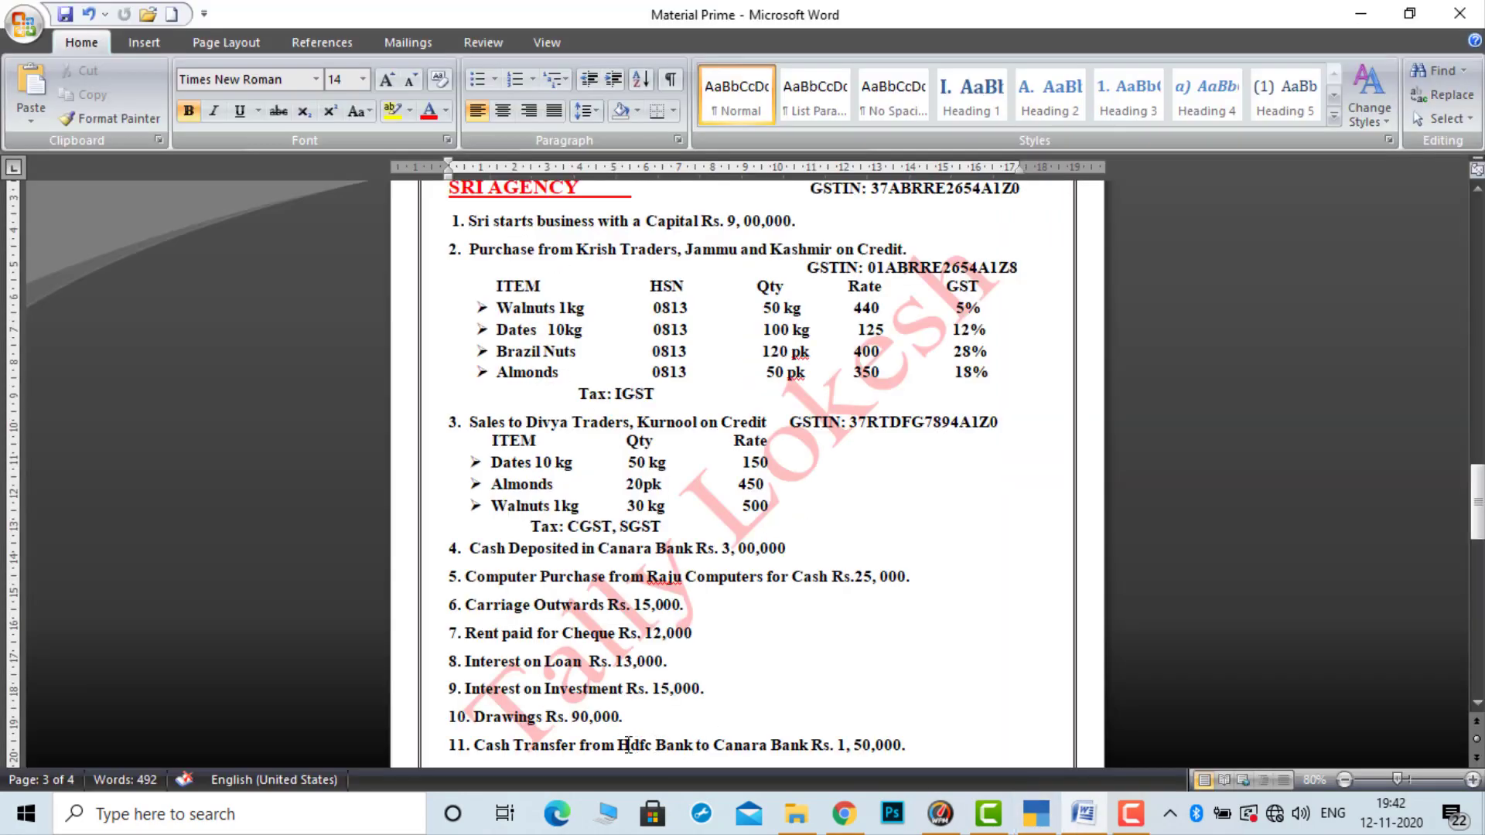
pyautogui.moveTo(619, 747); pyautogui.dragTo(691, 750)
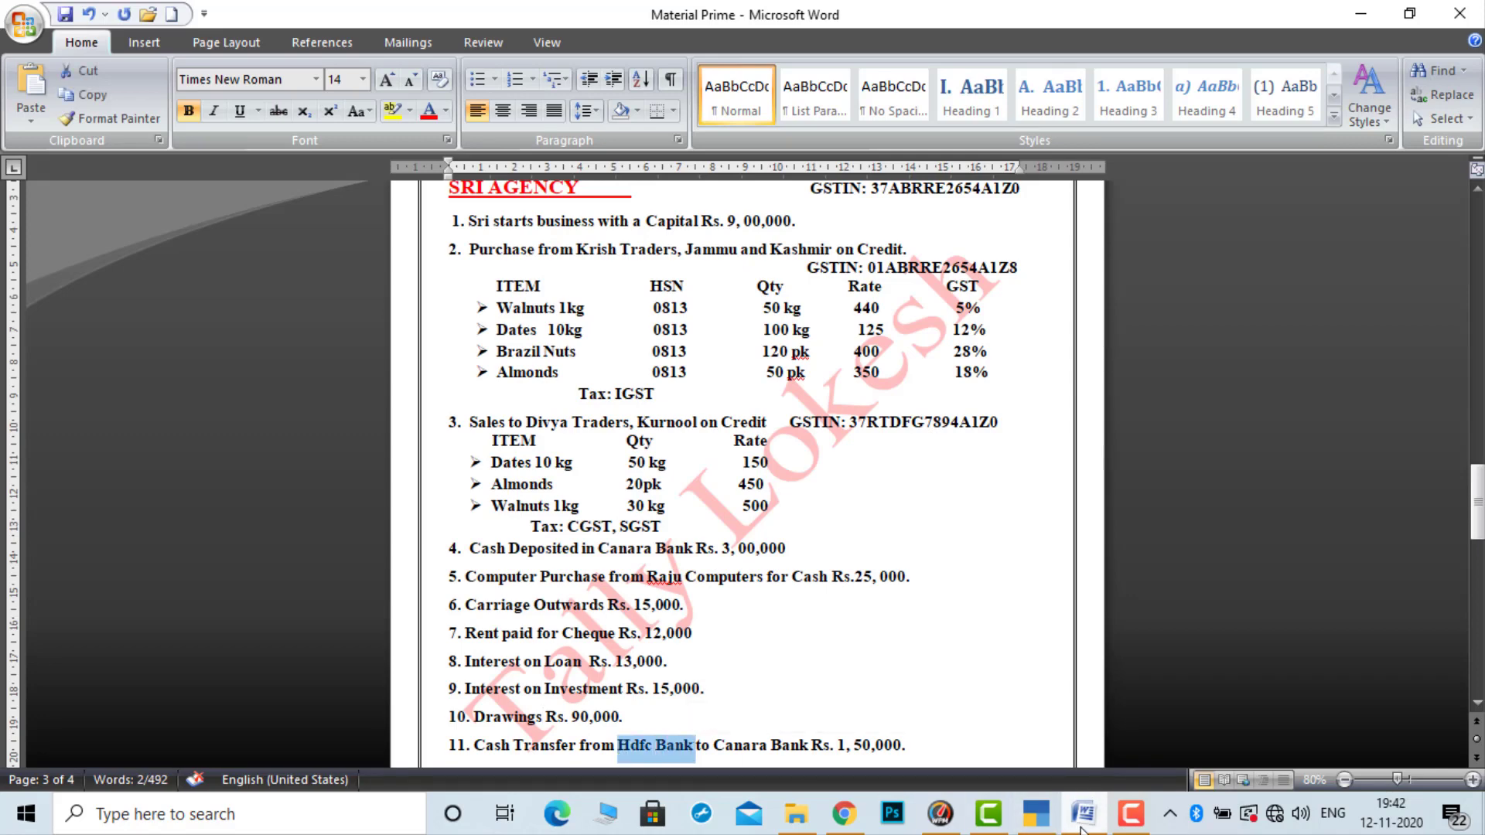
pyautogui.click(1051, 827)
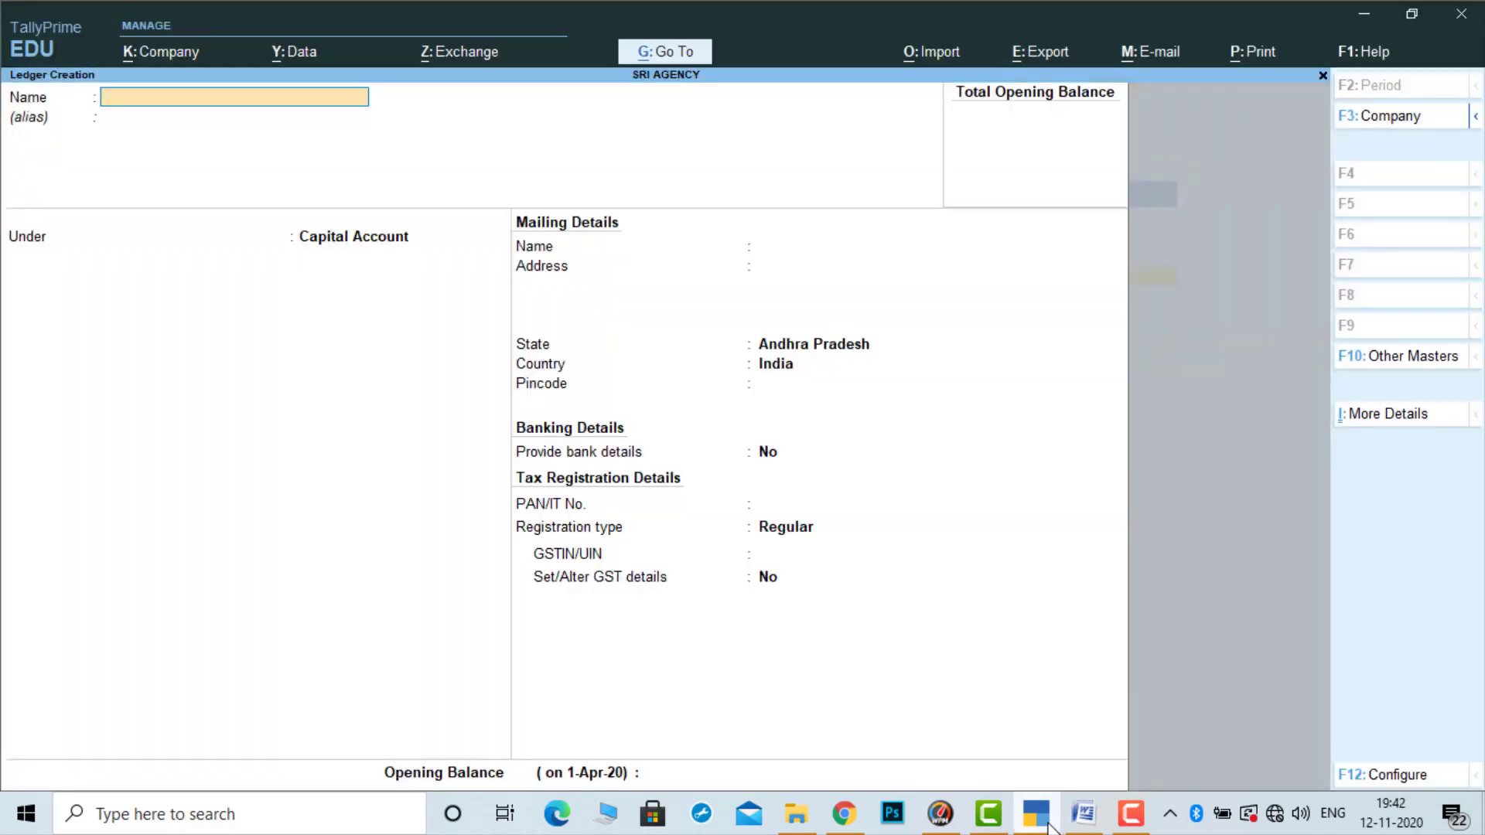
pyautogui.hotkey('ctrl', 'alt', 'v')
# Place the Hdfc Bank ledger under the Bank Accounts group and save it with the account details left blank
pyautogui.press('Return')
pyautogui.press('Return')
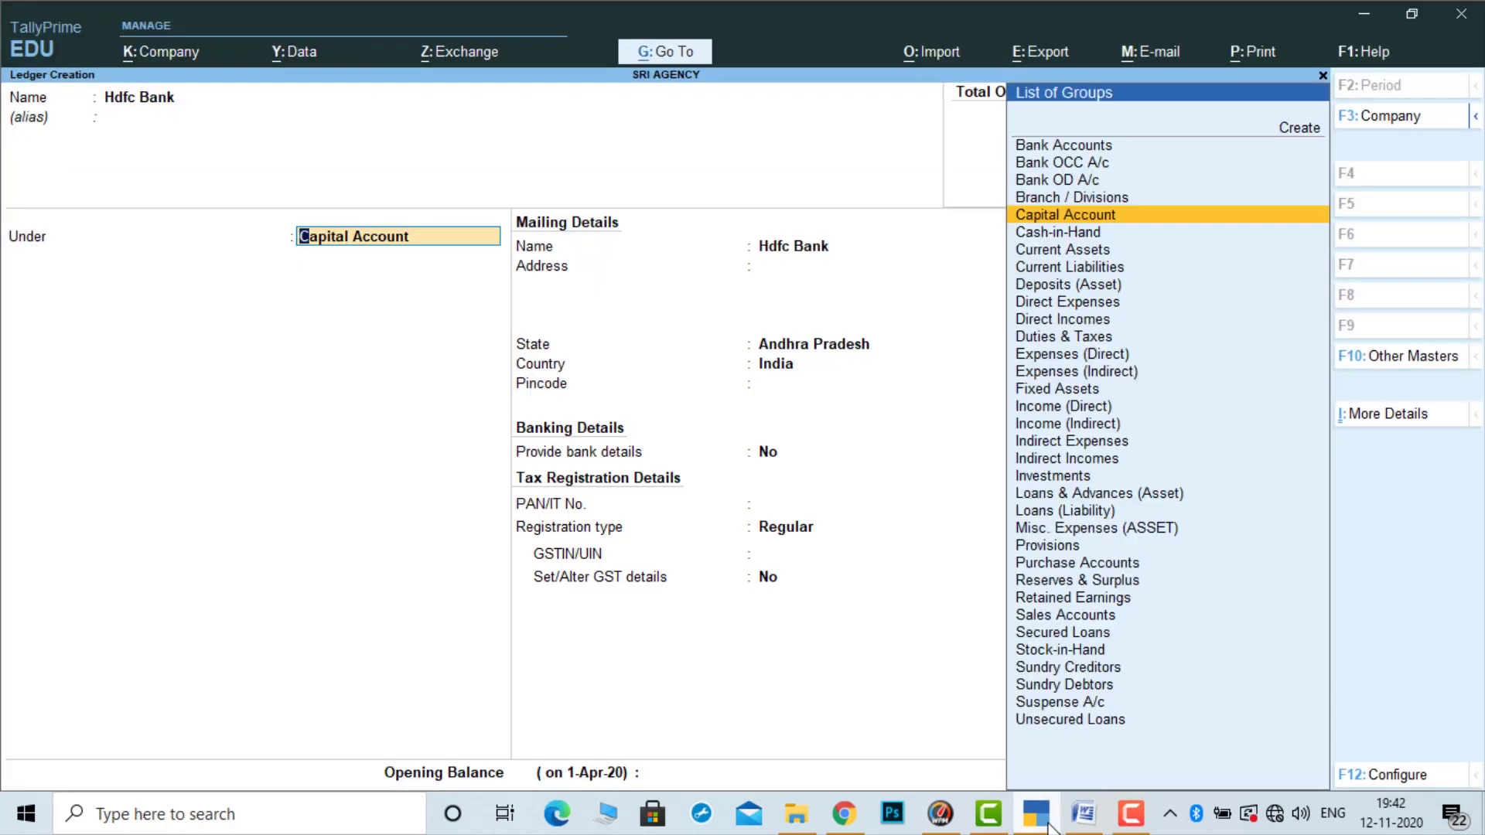
pyautogui.write('ba')
pyautogui.press('Return')
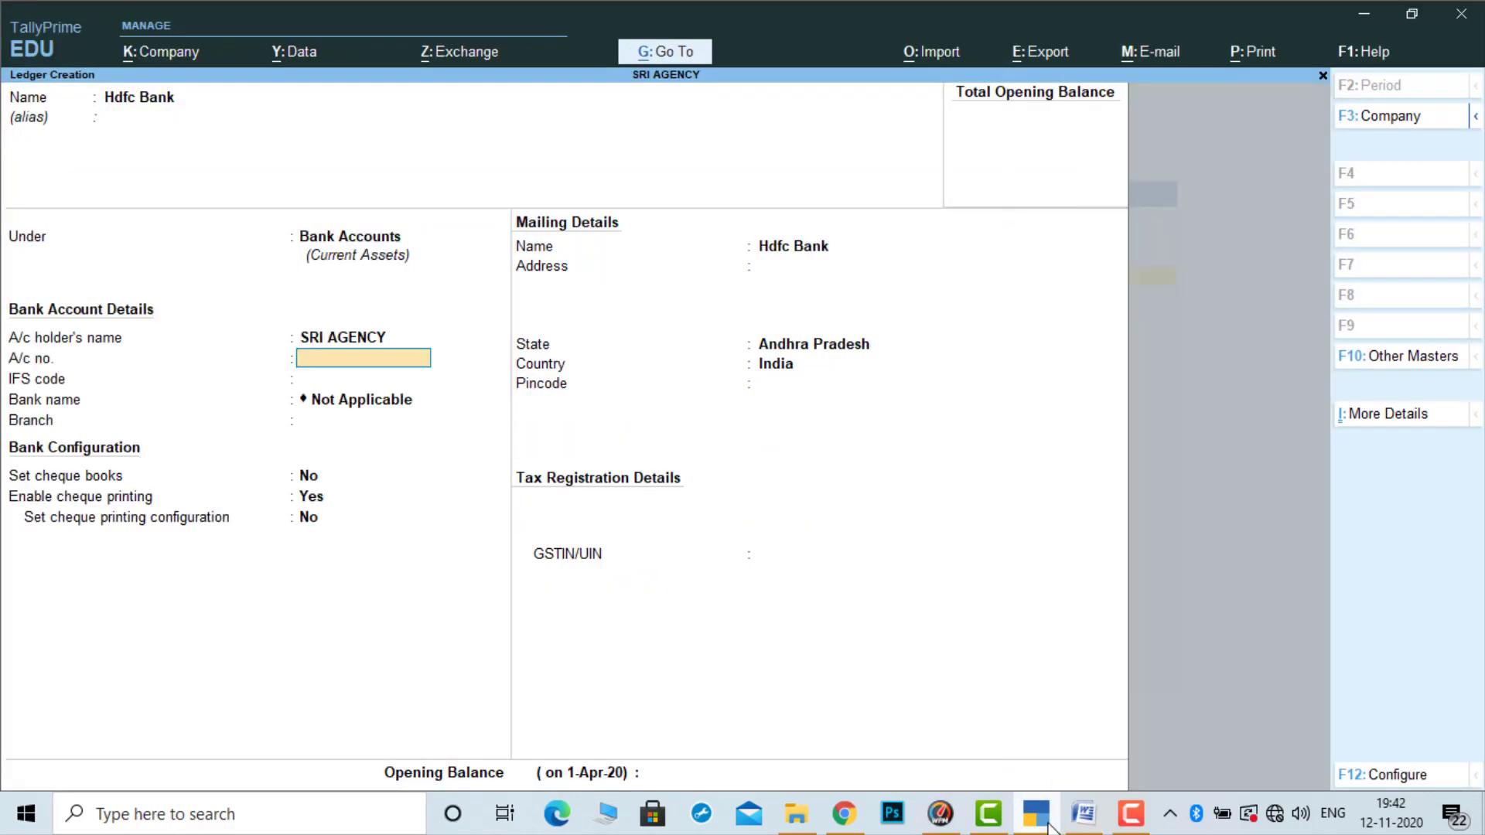
pyautogui.press('ctrl')
pyautogui.hotkey('ctrl', 'a')
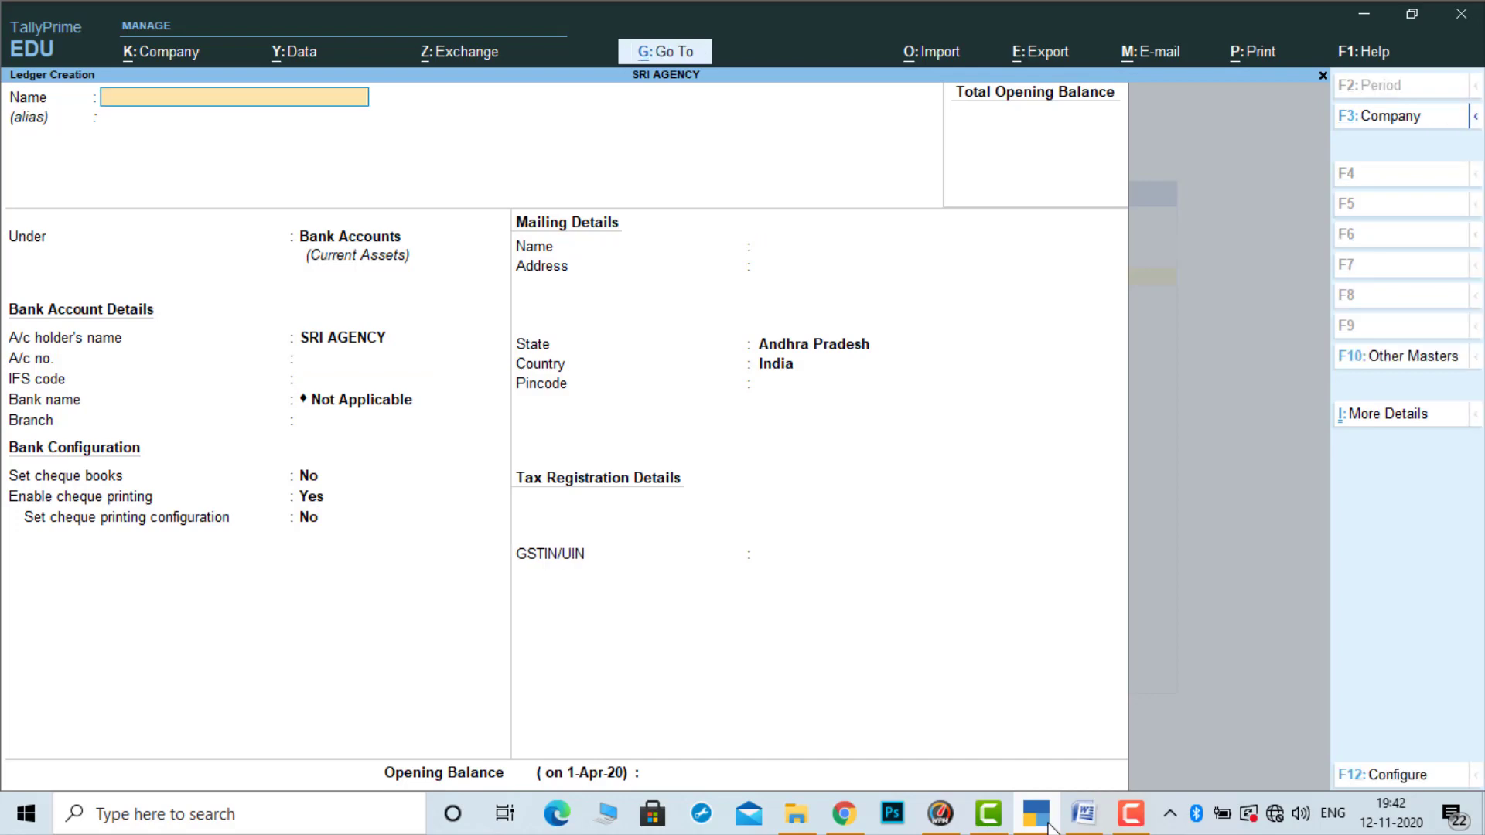
# Copy Petty Cash from transaction 12 in the Word document and paste it as the next ledger's name in TallyPrime
pyautogui.click(1084, 814)
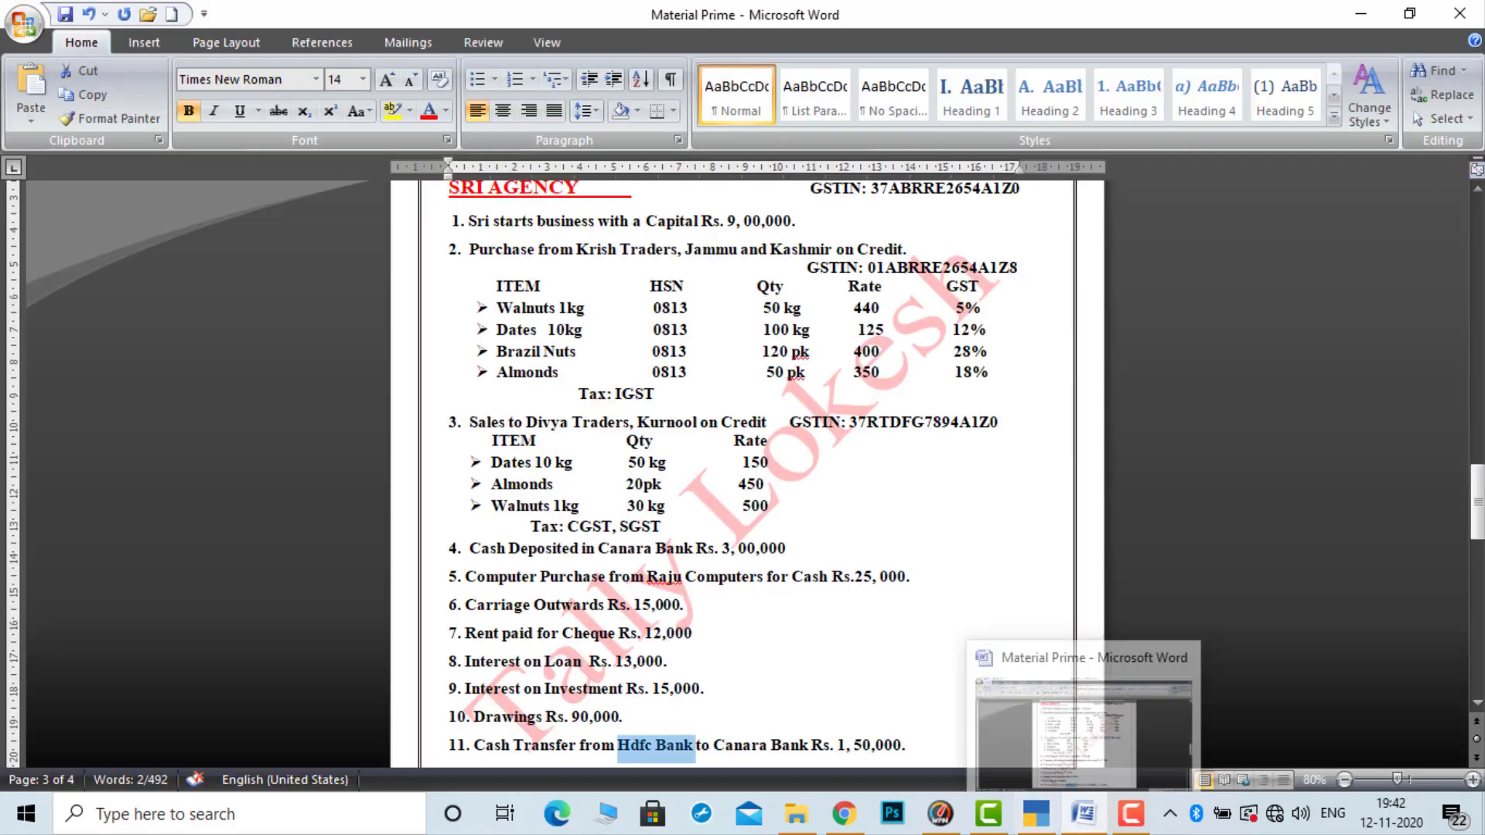
pyautogui.click(1477, 704)
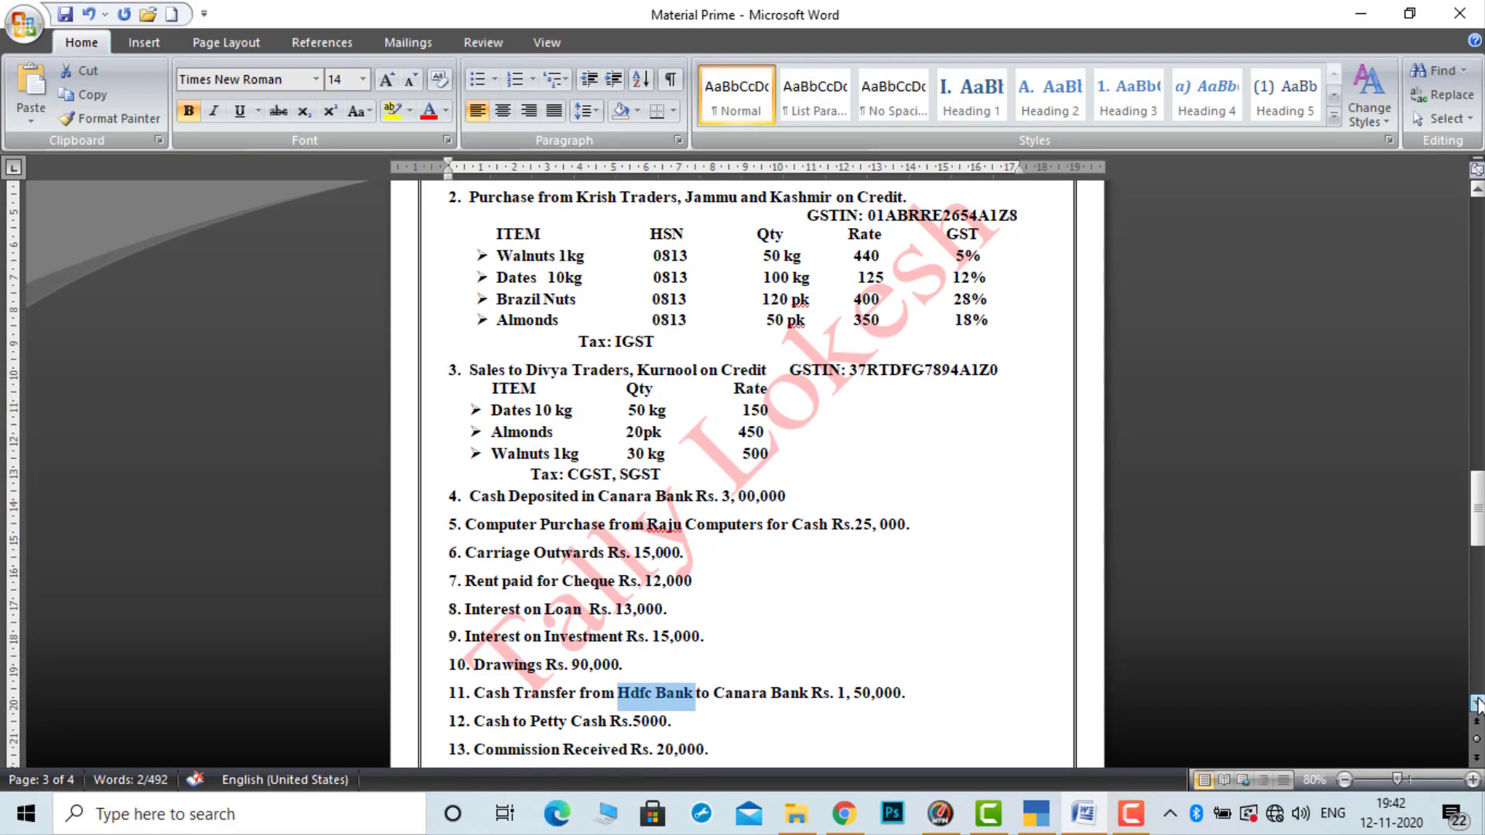
pyautogui.click(1477, 704)
pyautogui.click(1478, 705)
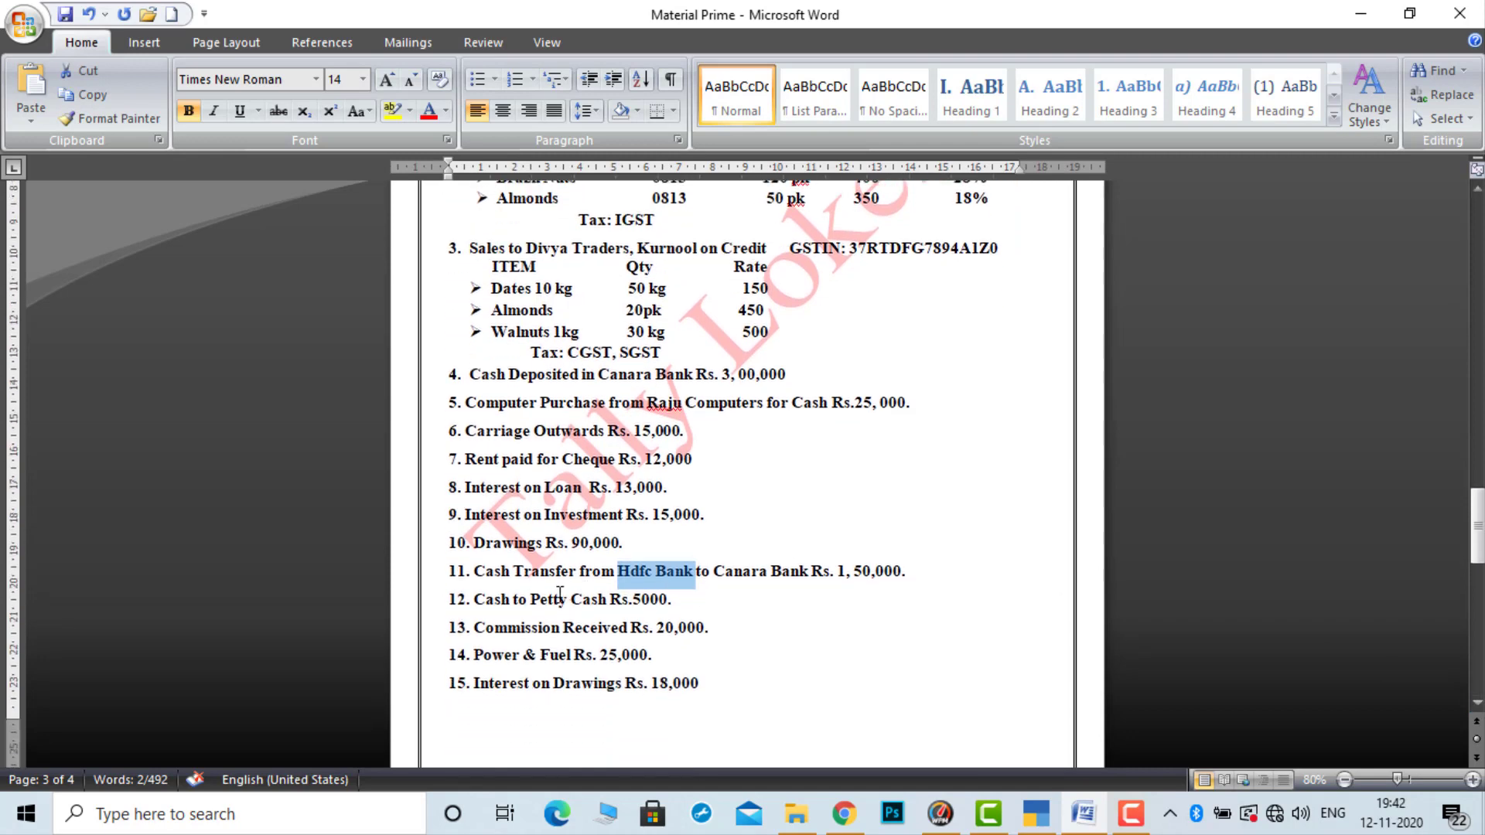
pyautogui.moveTo(533, 598); pyautogui.dragTo(602, 605)
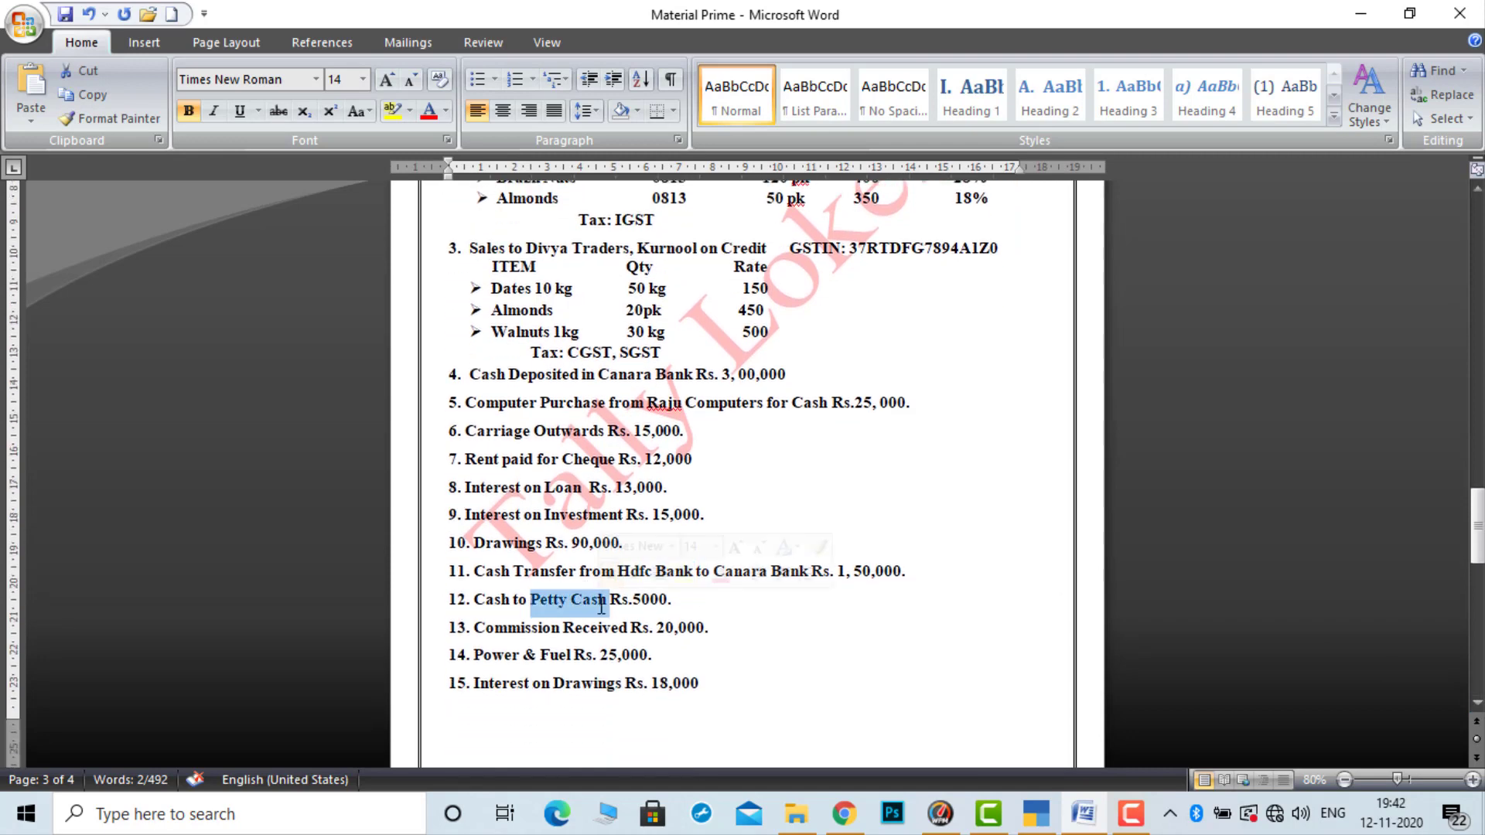
pyautogui.click(1037, 826)
pyautogui.hotkey('ctrl', 'alt', 'v')
pyautogui.press('Return')
pyautogui.press('Return')
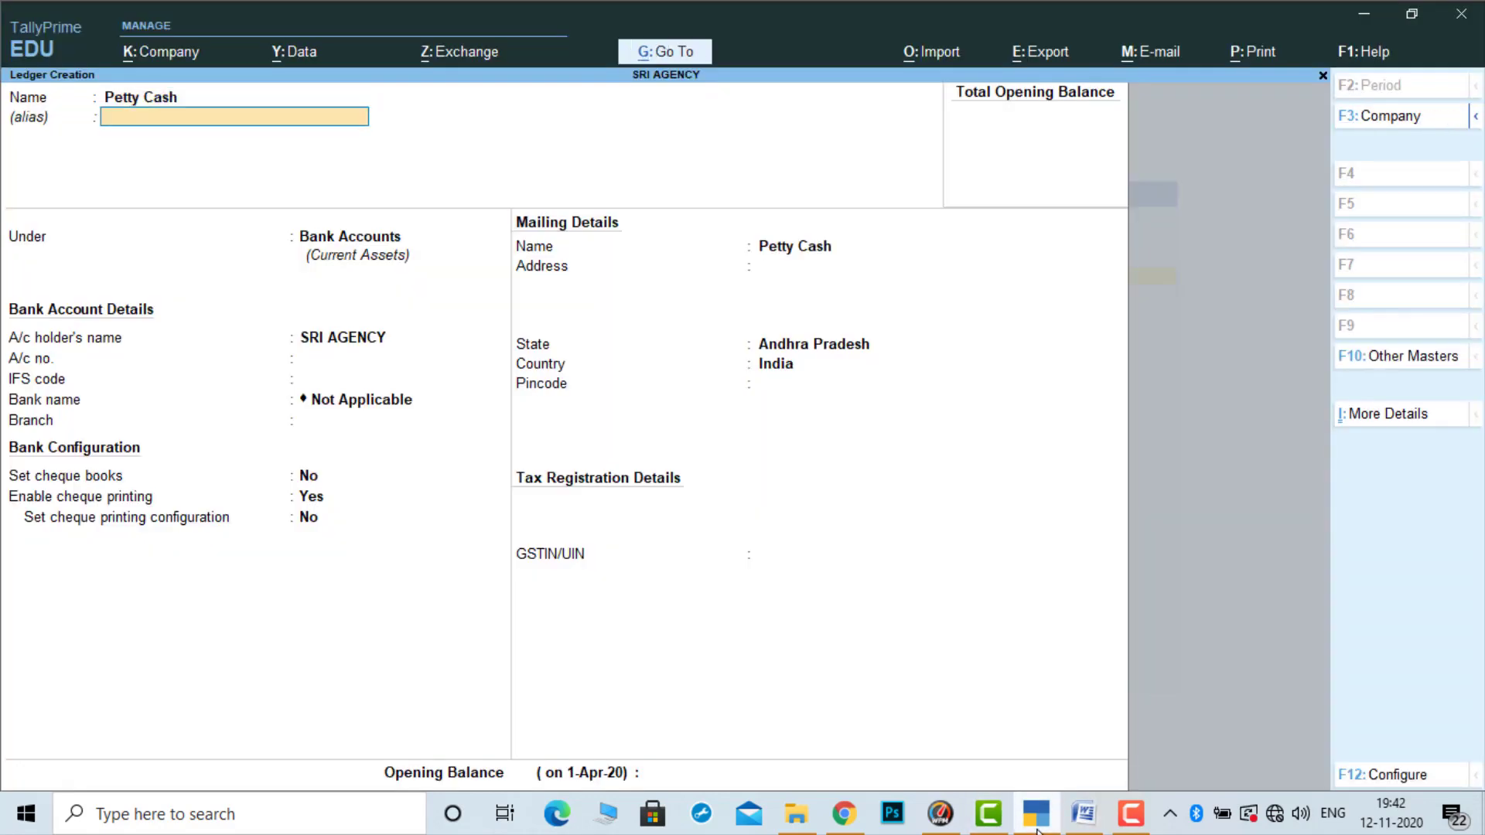
# Place the Petty Cash ledger under the Cash-in-Hand group and save it
pyautogui.write('ca')
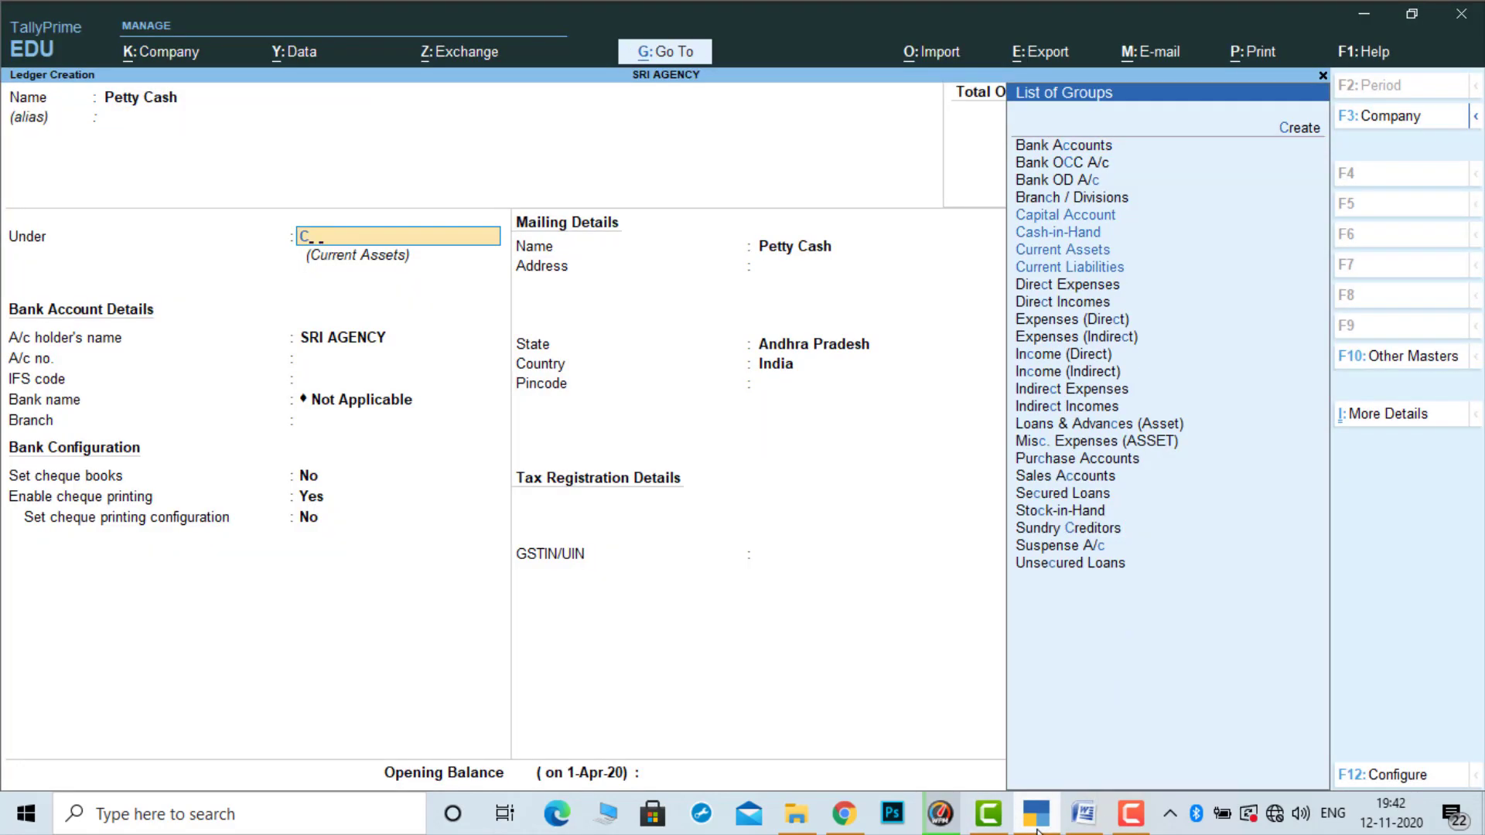
pyautogui.press('Down')
pyautogui.press('Return')
pyautogui.press('alt')
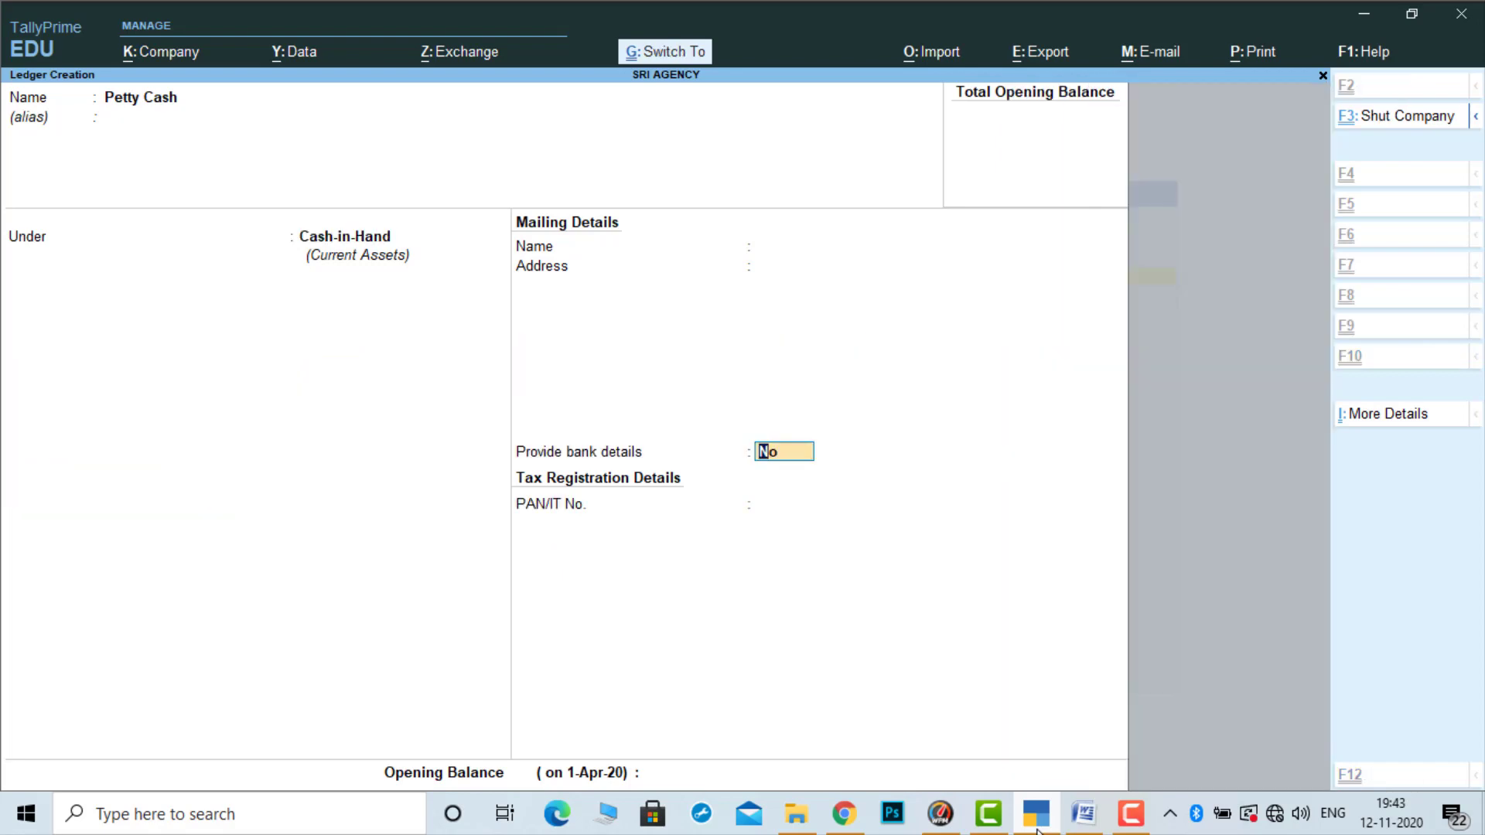
pyautogui.hotkey('ctrl', 'a')
# Copy Commission Received from transaction 13 in the Word document and paste it as the next ledger's name in TallyPrime
pyautogui.click(1038, 820)
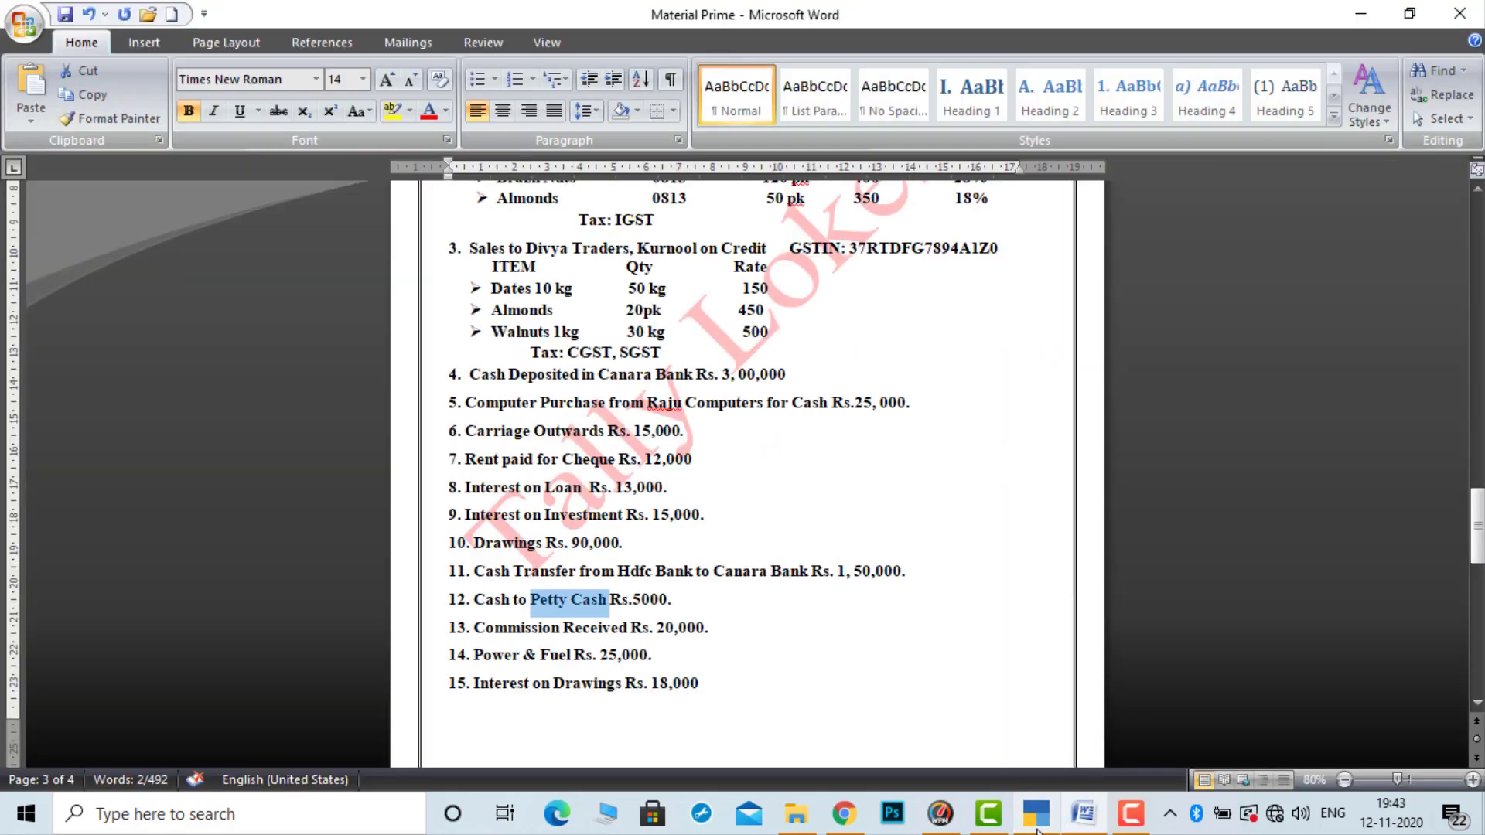
pyautogui.moveTo(478, 625); pyautogui.dragTo(615, 624)
pyautogui.hotkey('ctrl', 'c')
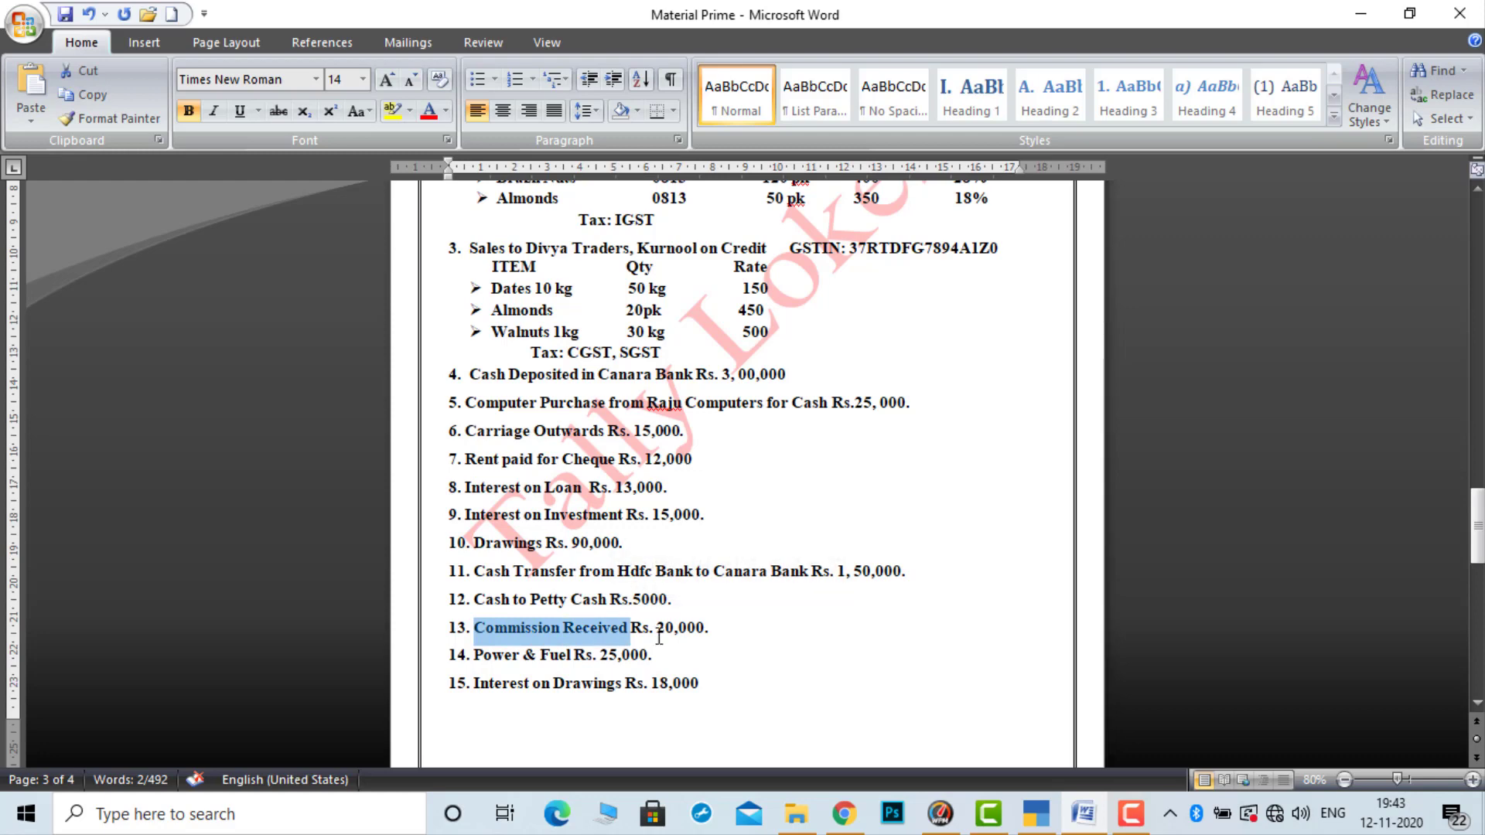
pyautogui.click(1081, 820)
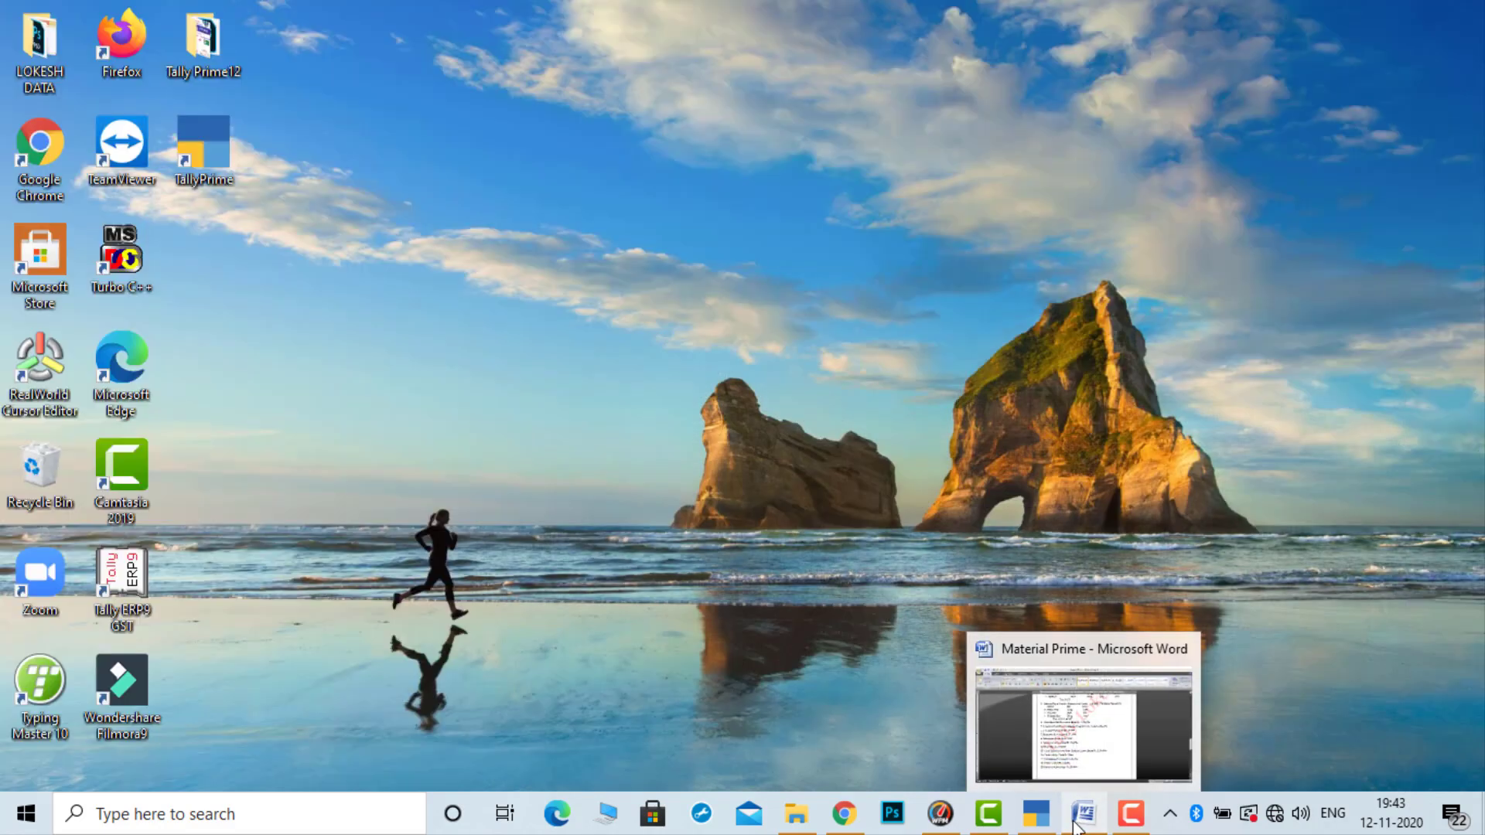
pyautogui.click(1049, 820)
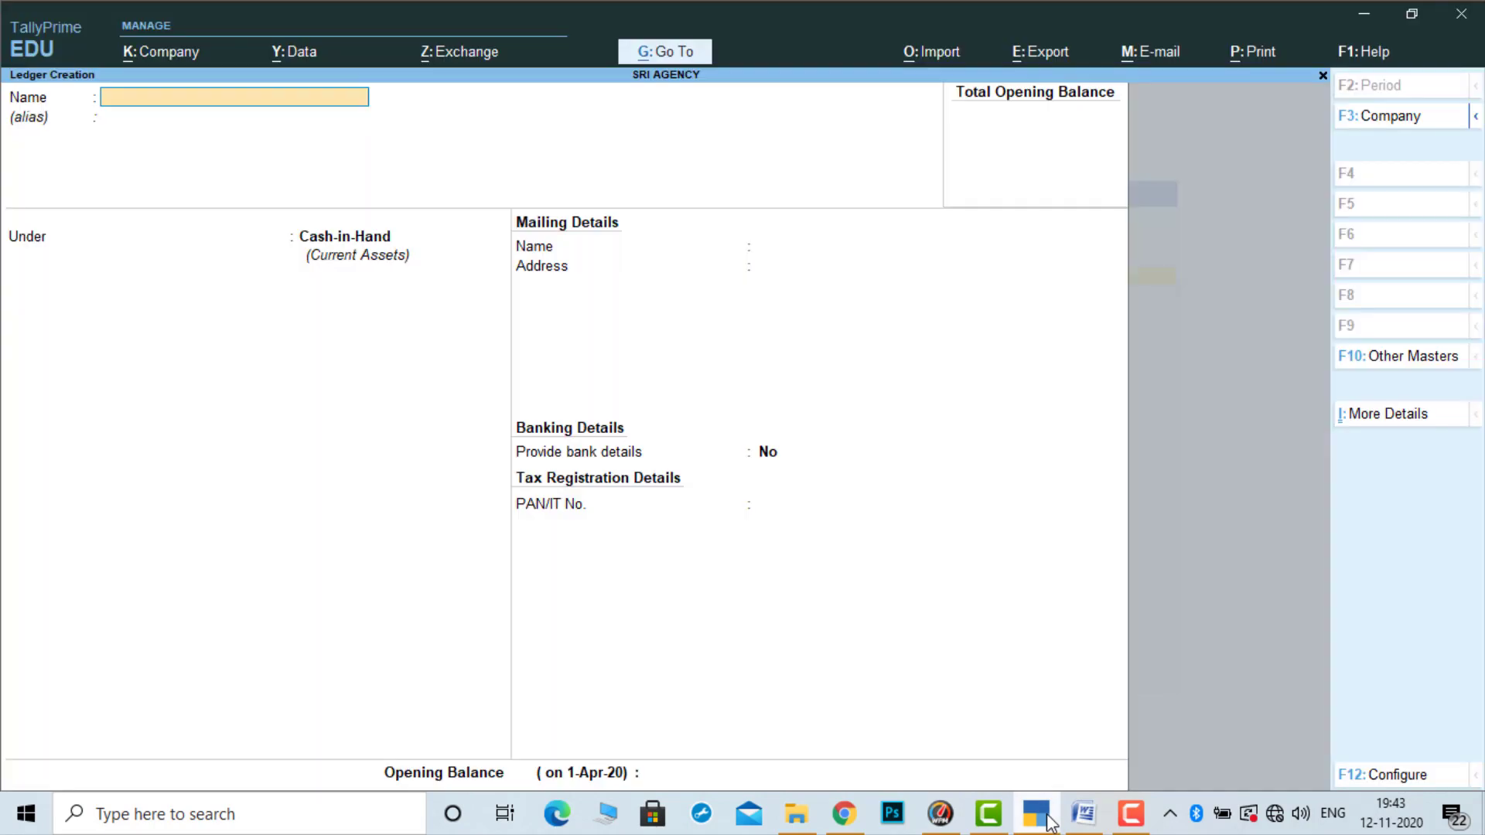
pyautogui.hotkey('ctrl', 'v')
# Place the Commission Received ledger under the Indirect Incomes group and save it
pyautogui.press('Return')
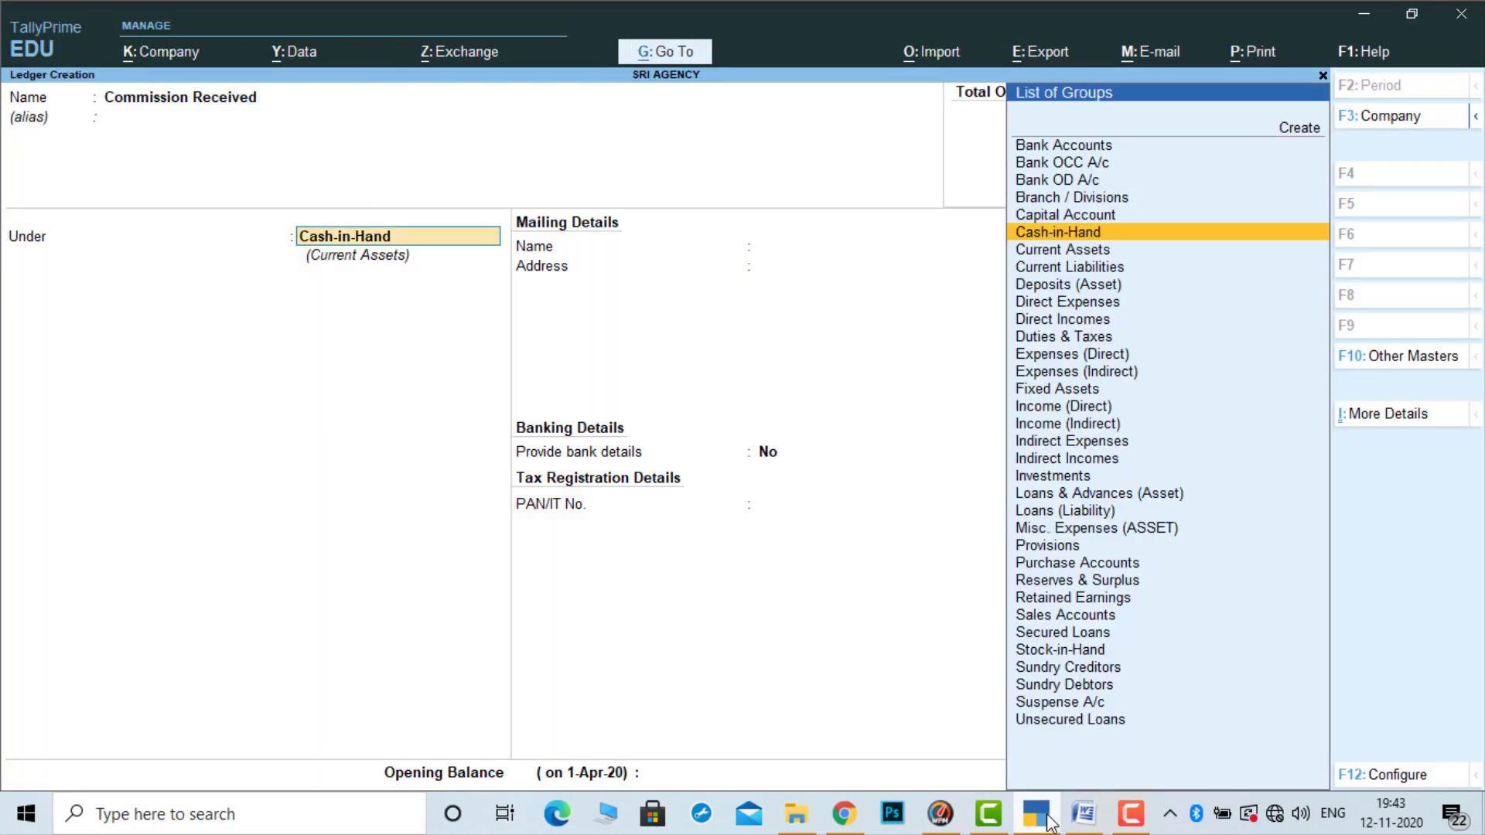
pyautogui.write('Ind')
pyautogui.press('Down')
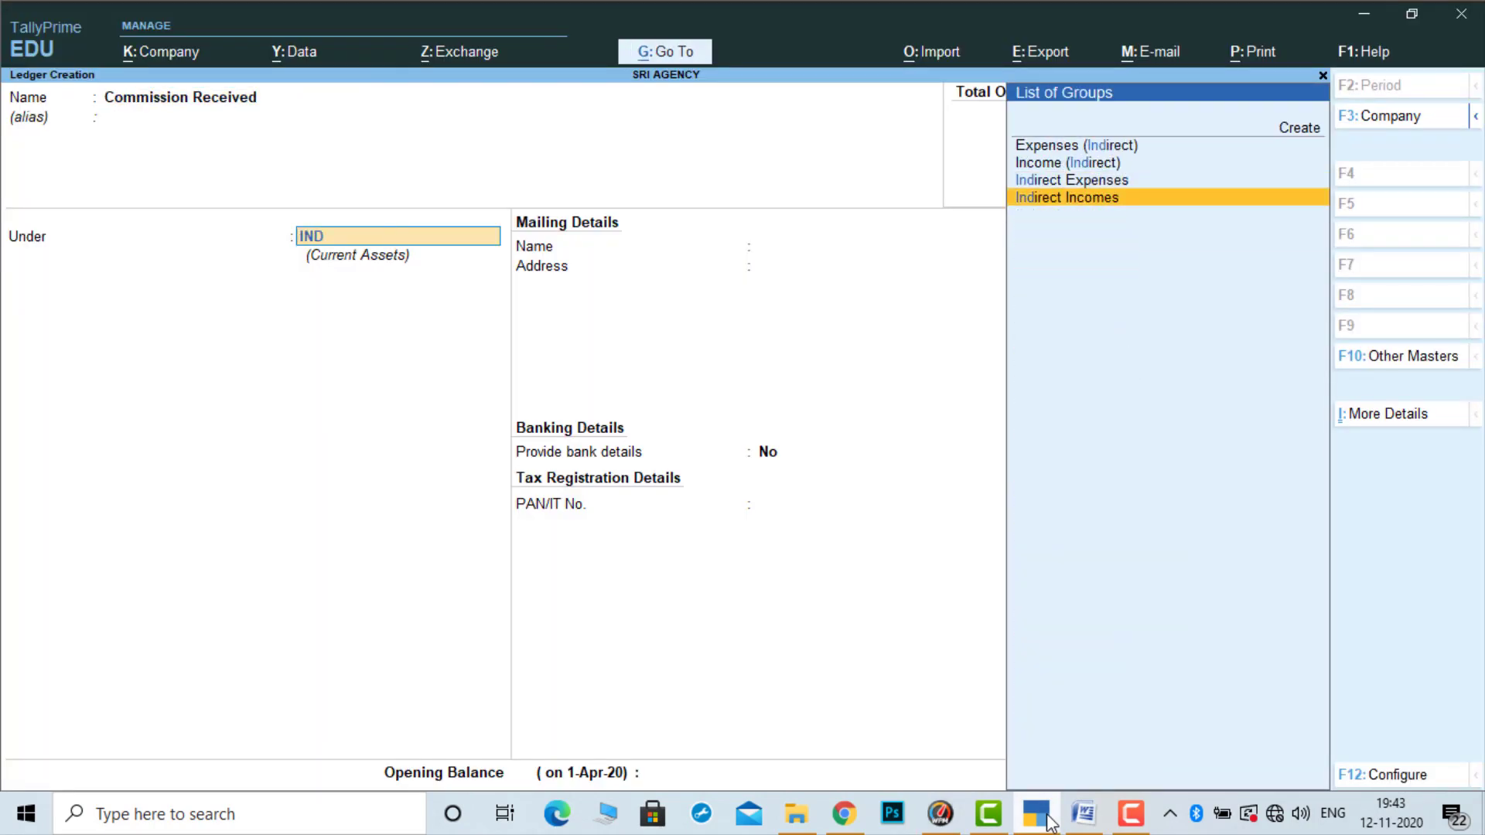
pyautogui.press('Return')
pyautogui.press('ctrl')
pyautogui.hotkey('ctrl', 'a')
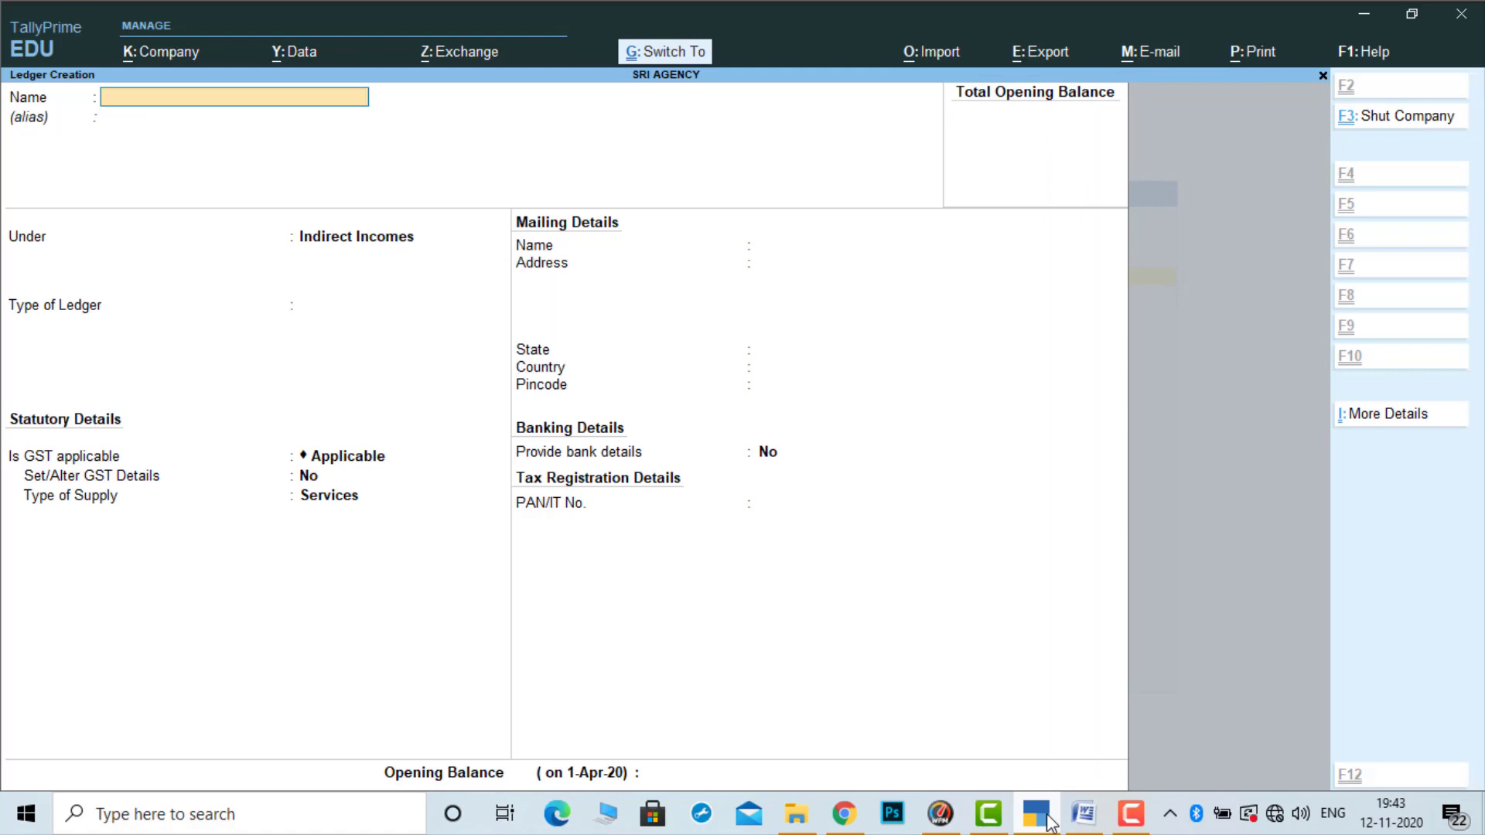
# Copy Power & Fuel from transaction 14 in the Word document and paste it as the next ledger's name in TallyPrime
pyautogui.click(1087, 816)
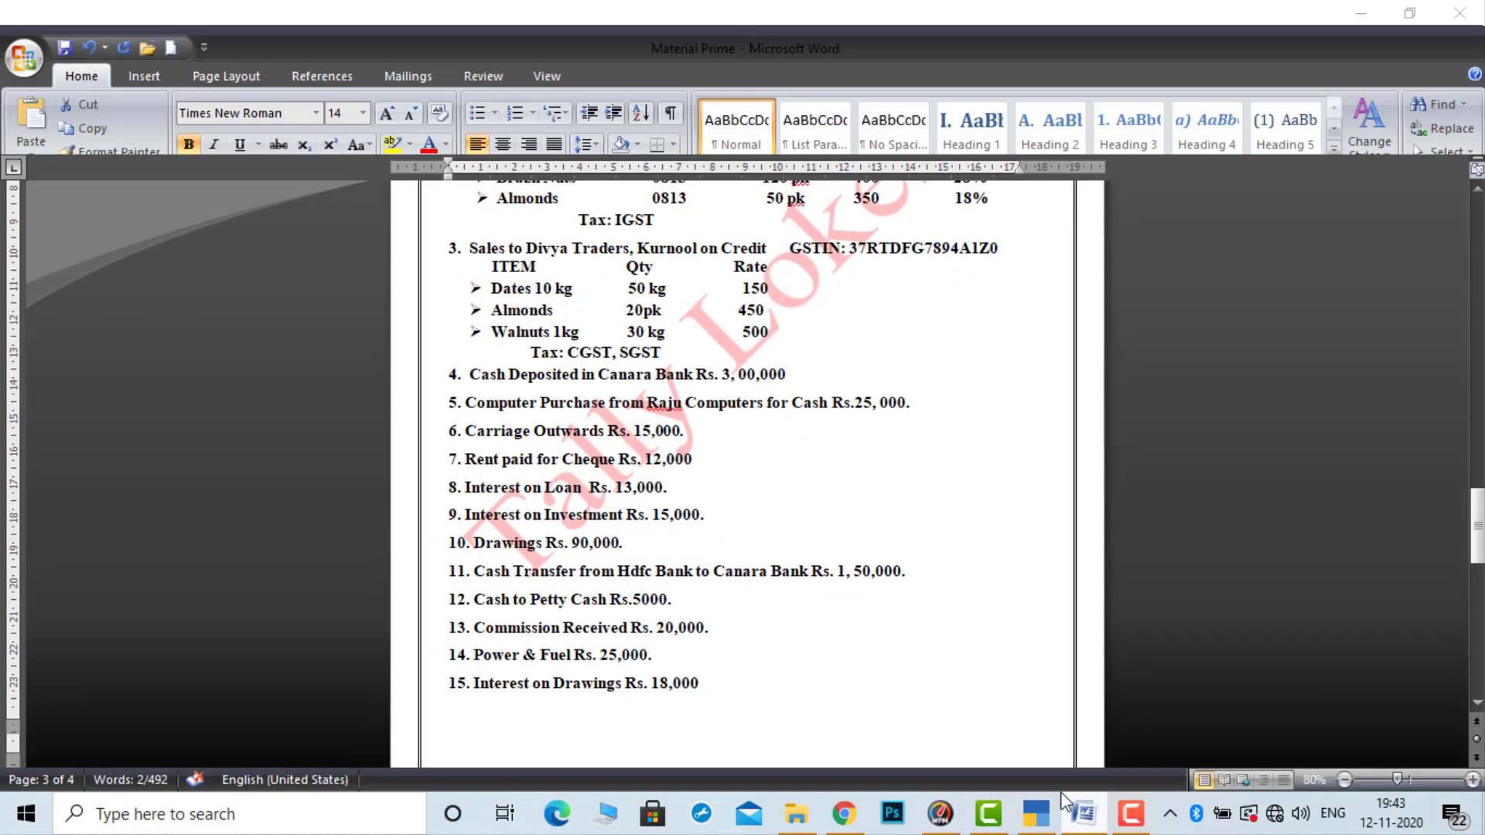
pyautogui.moveTo(481, 658); pyautogui.dragTo(557, 656)
pyautogui.hotkey('ctrl', 'c')
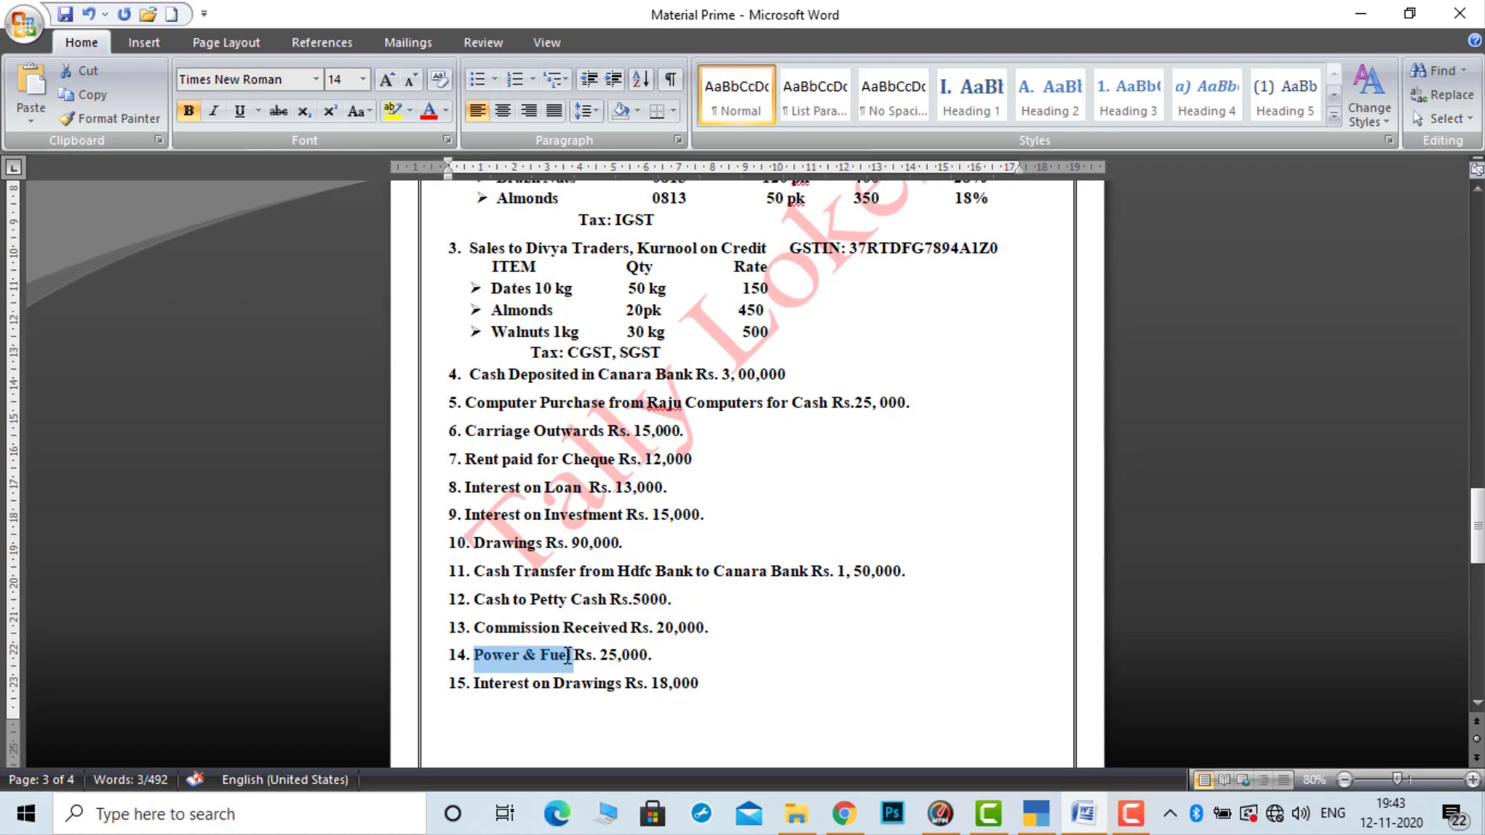
pyautogui.click(1052, 824)
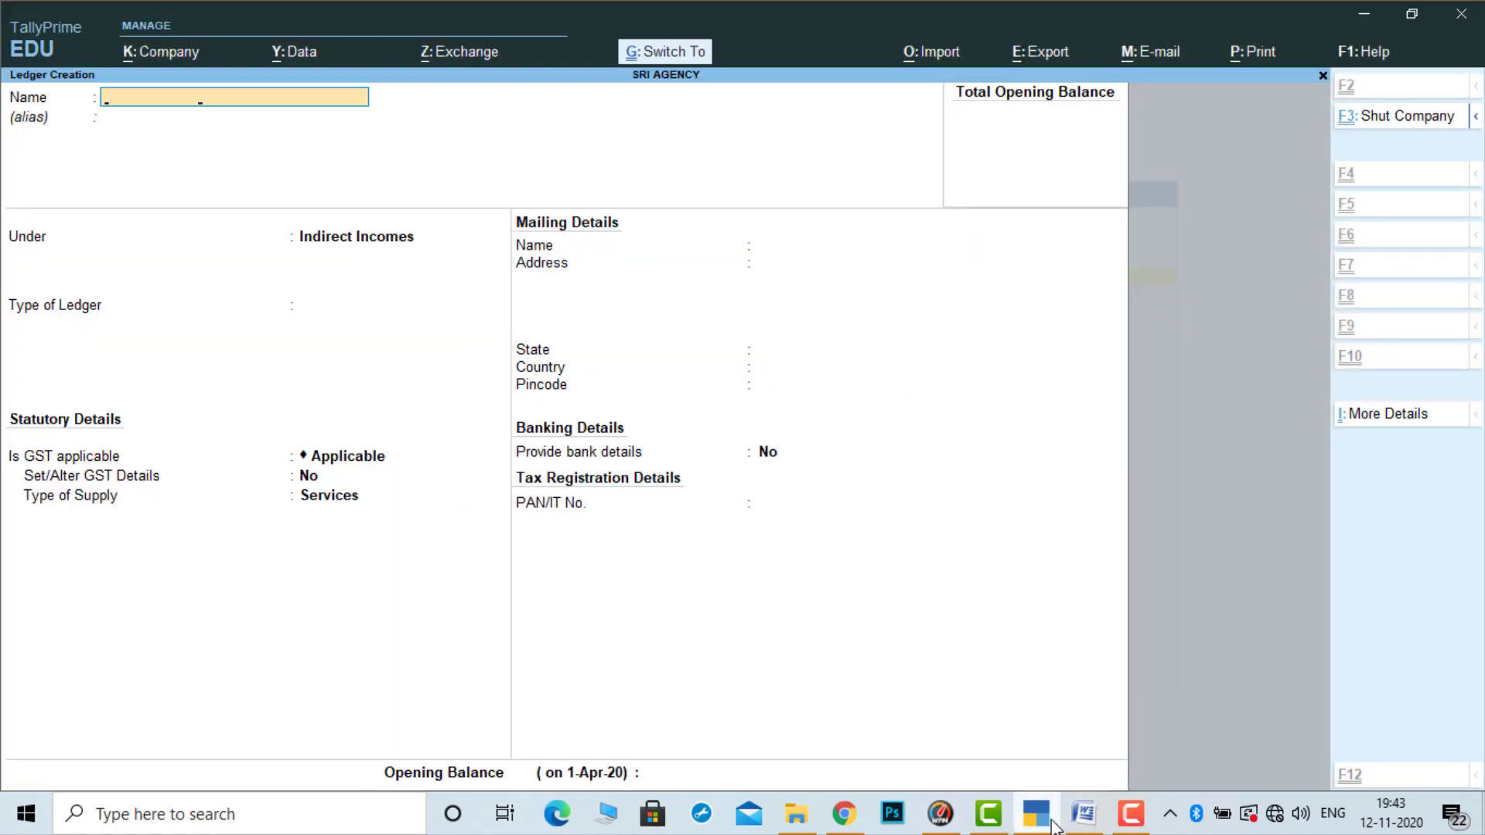
pyautogui.hotkey('ctrl', 'v')
# Place the Power & Fuel ledger under the Direct Expenses group and save it
pyautogui.press('Return')
pyautogui.press('Return')
pyautogui.write('DI')
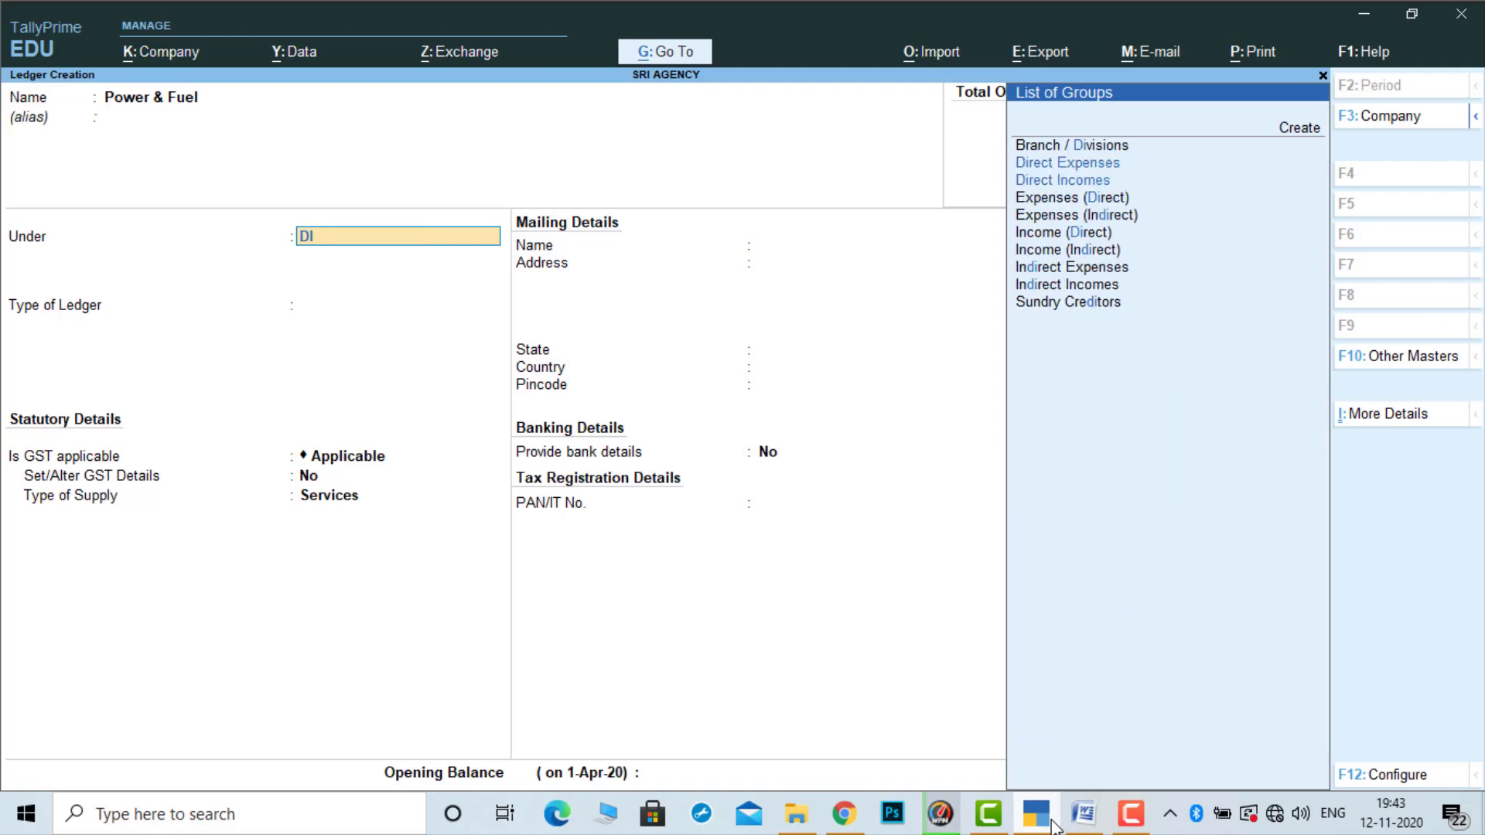
pyautogui.press('Return')
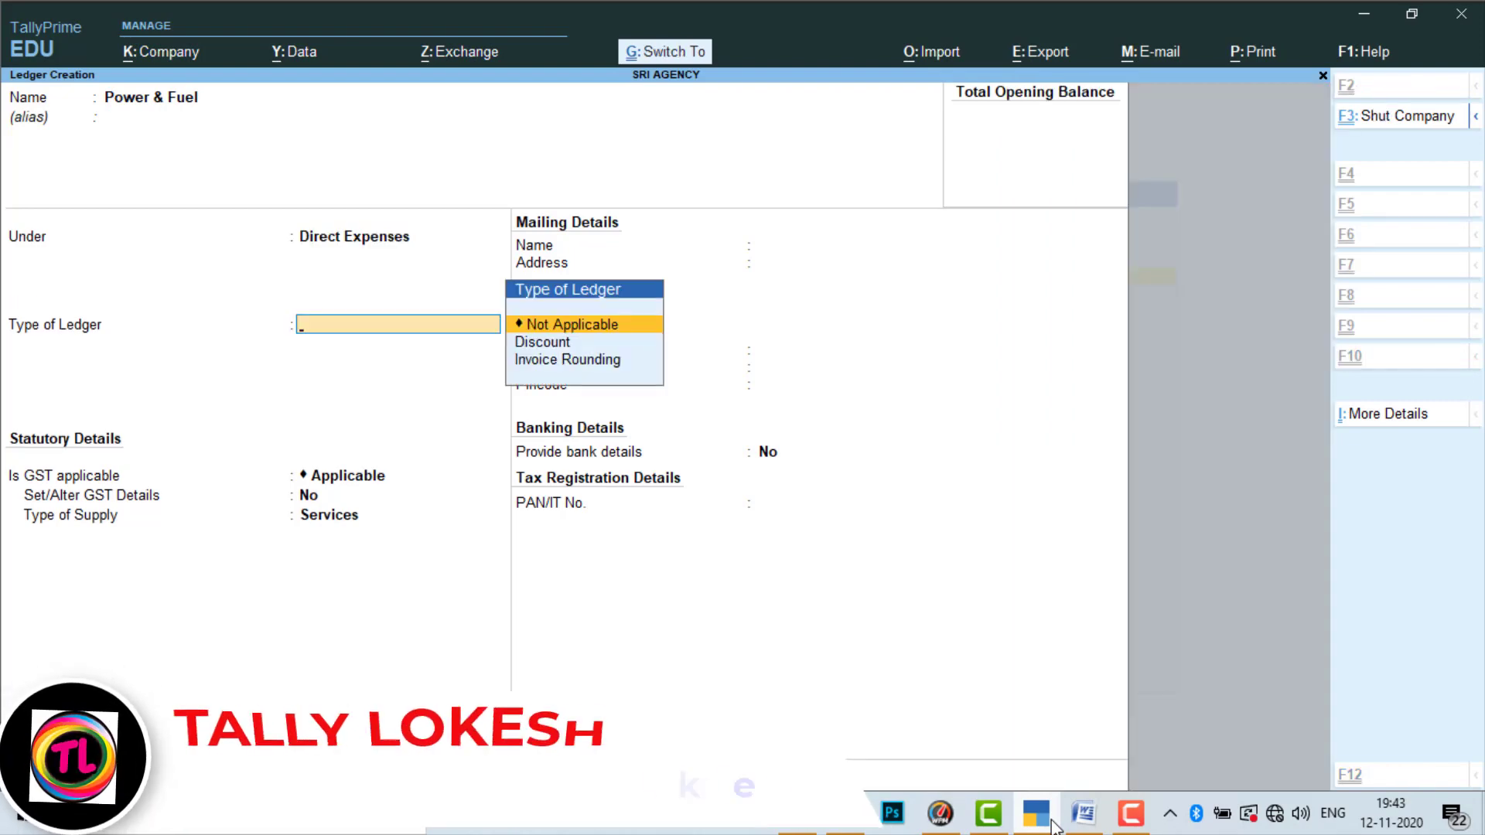
pyautogui.hotkey('ctrl', 'a')
# Copy Interest on Drawings from transaction 15 in the Word document and paste it as the next ledger's name in TallyPrime
pyautogui.click(1052, 825)
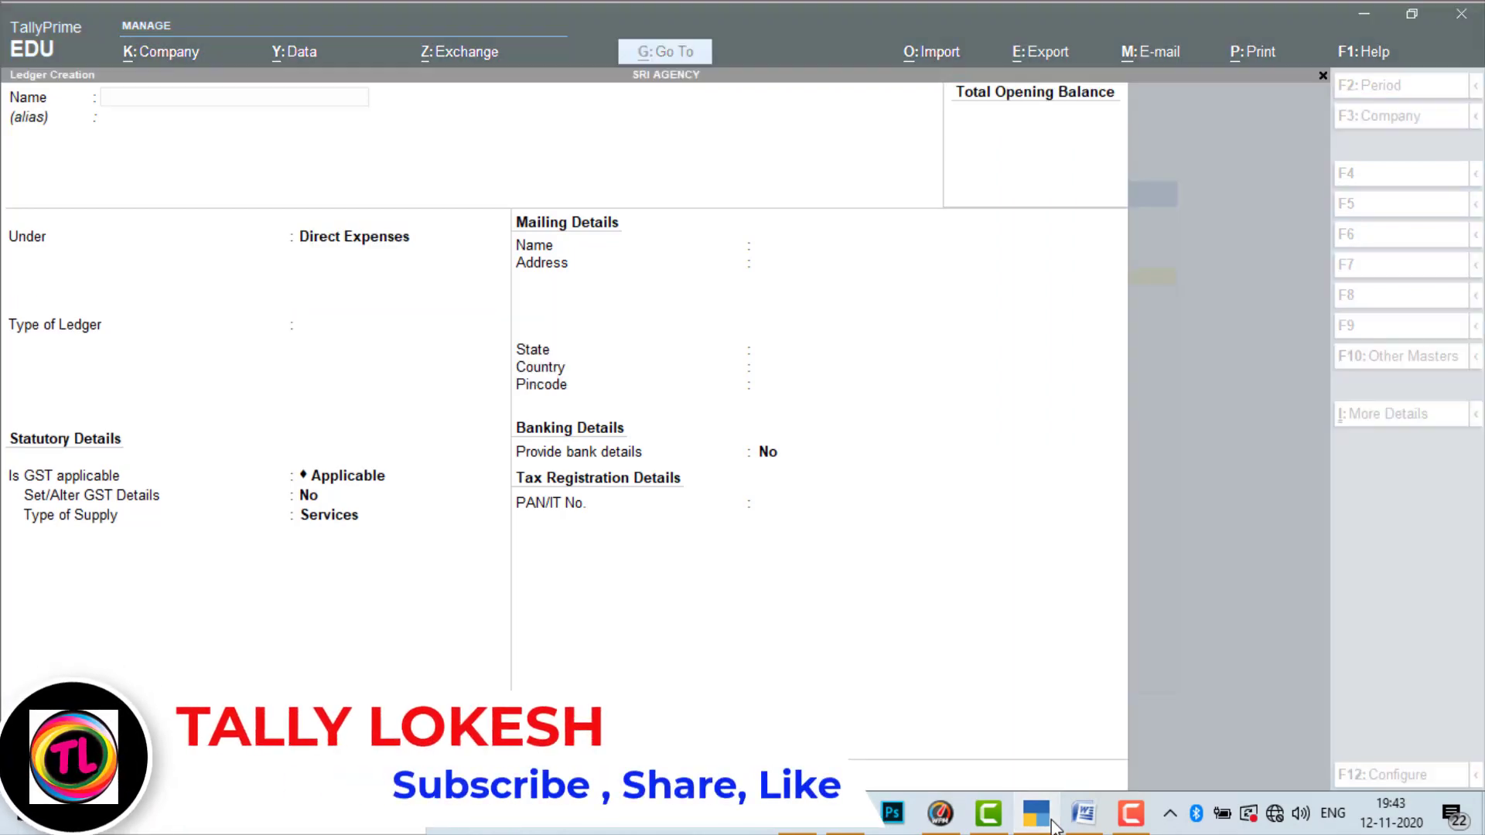
pyautogui.moveTo(475, 682); pyautogui.dragTo(598, 682)
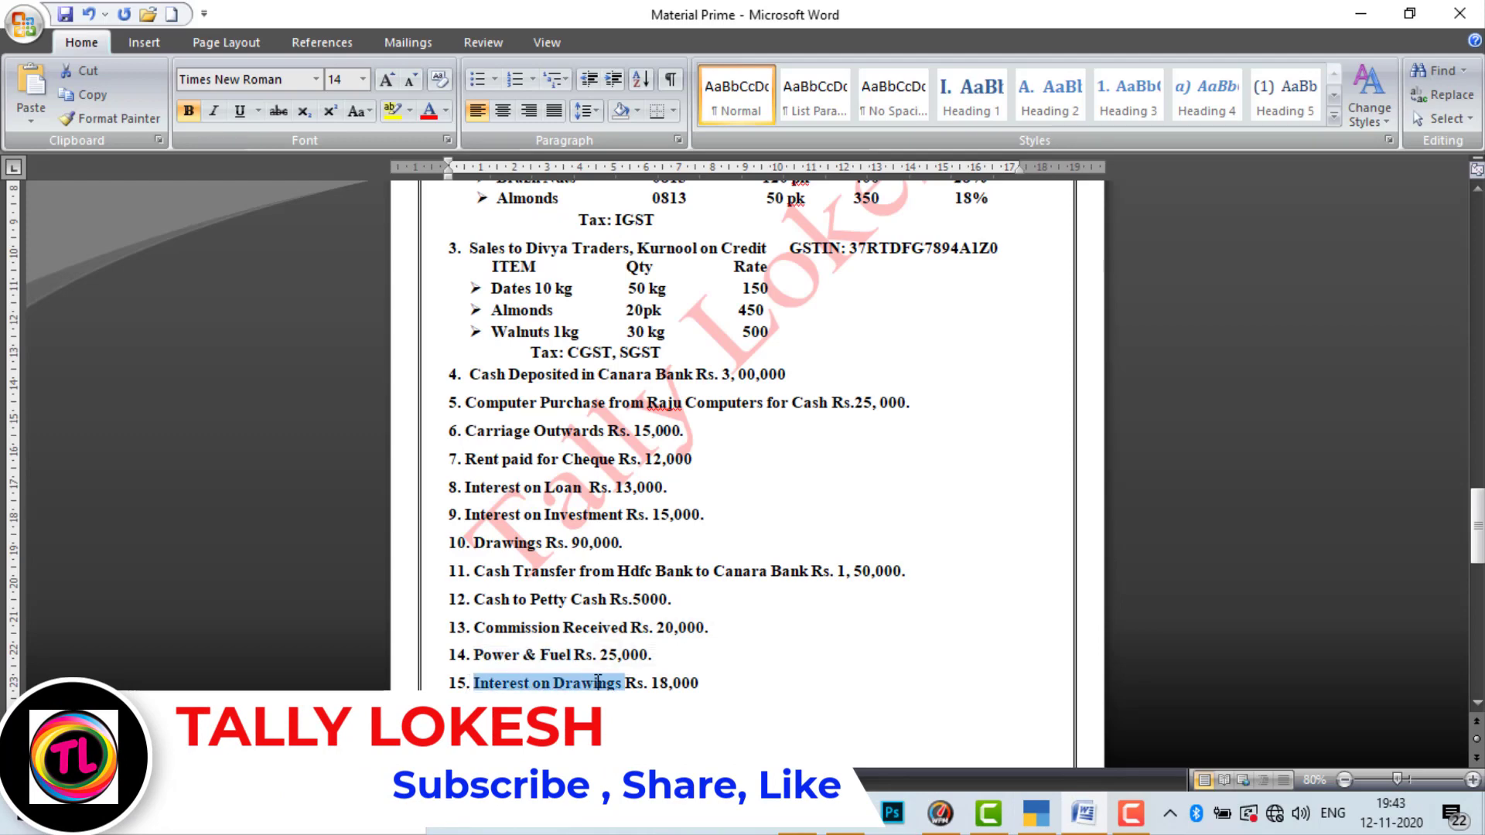
pyautogui.click(1037, 822)
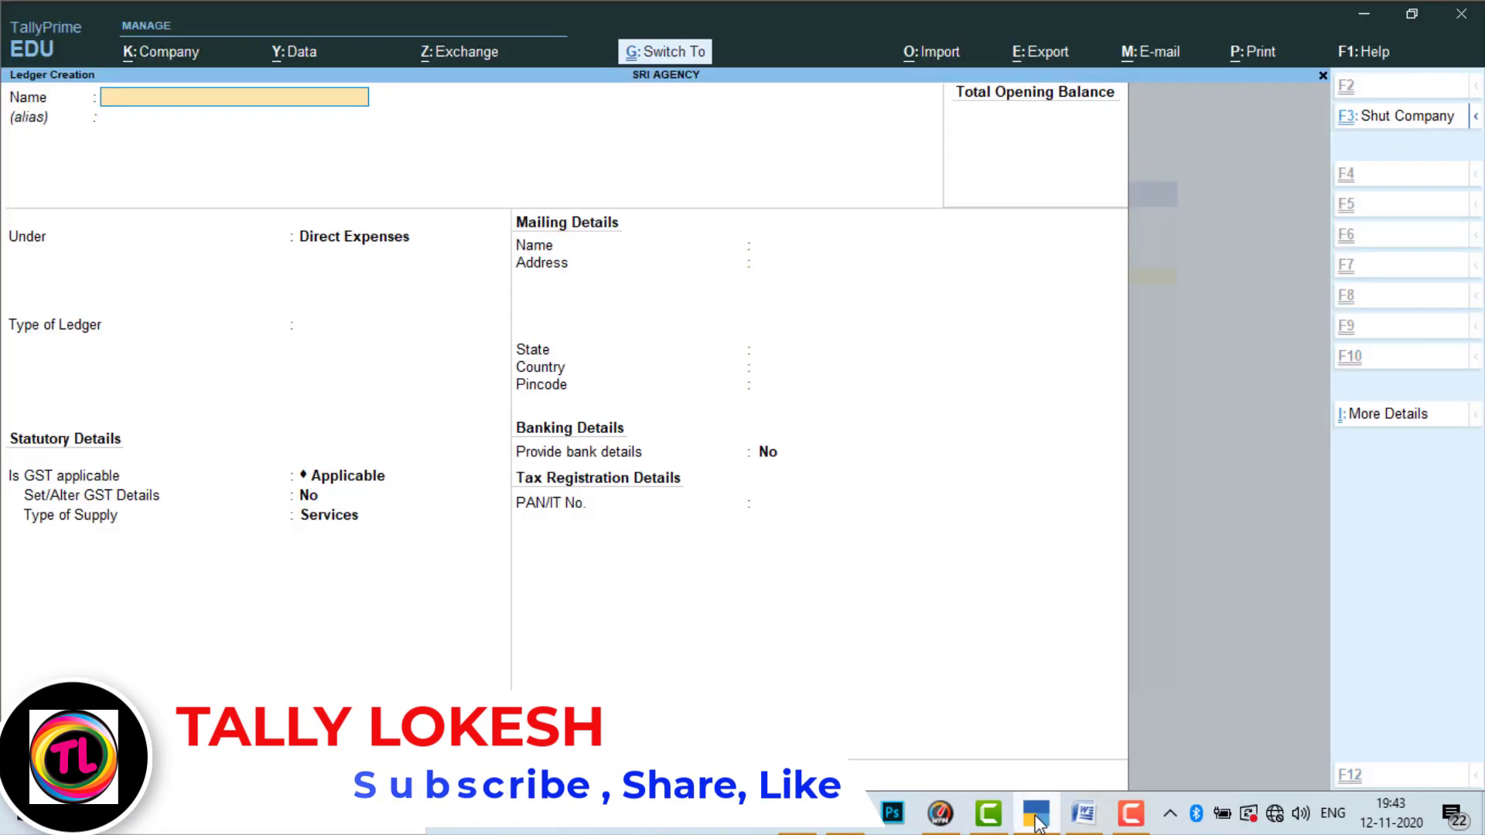
pyautogui.hotkey('ctrl', 'alt', 'v')
# Place the Interest on Drawings ledger under the Indirect Incomes group and save it
pyautogui.press('Return')
pyautogui.write('IN')
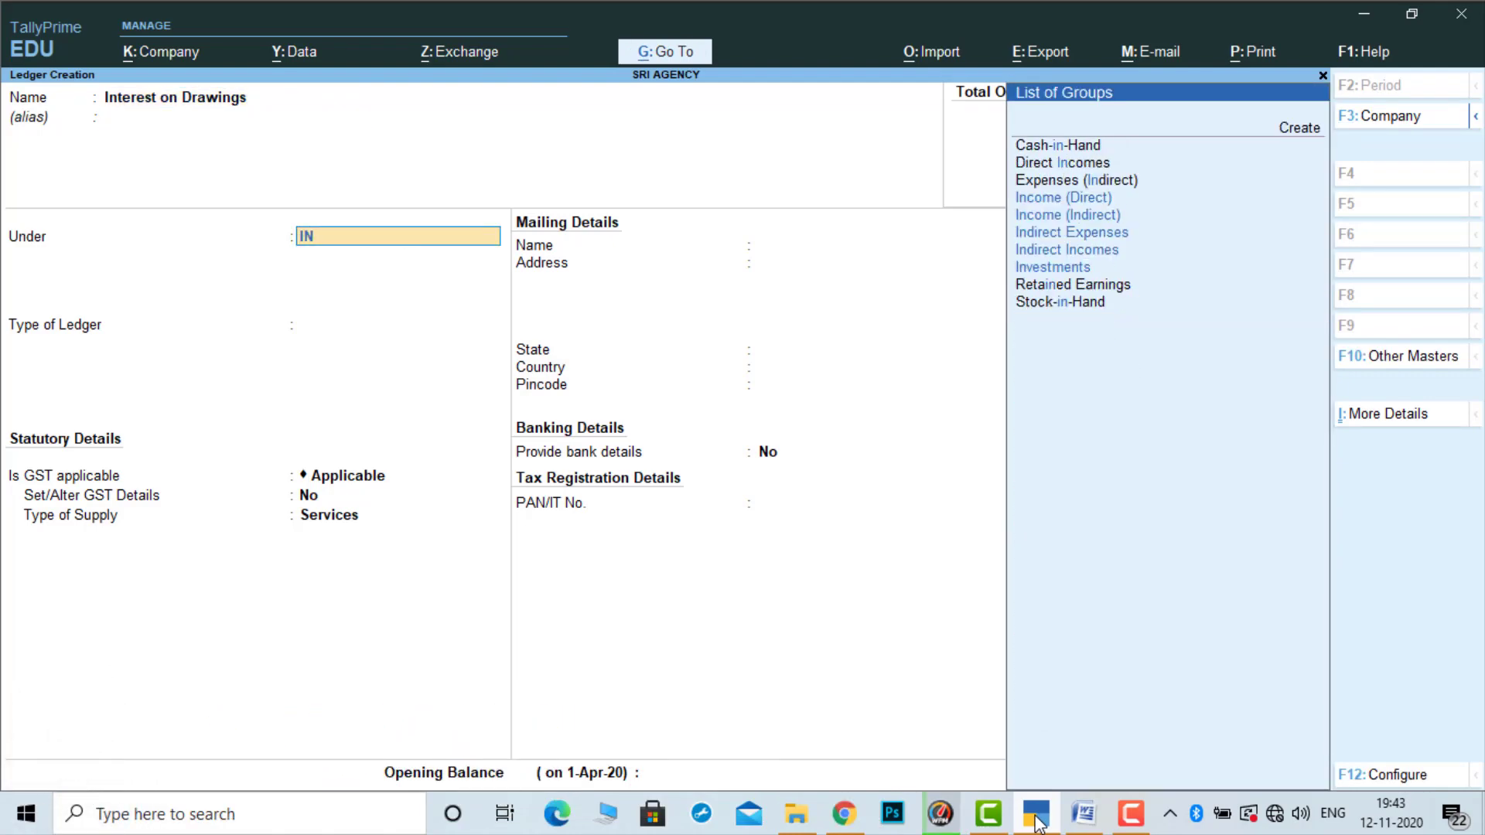
pyautogui.write('D')
pyautogui.press('Down')
pyautogui.press('Return')
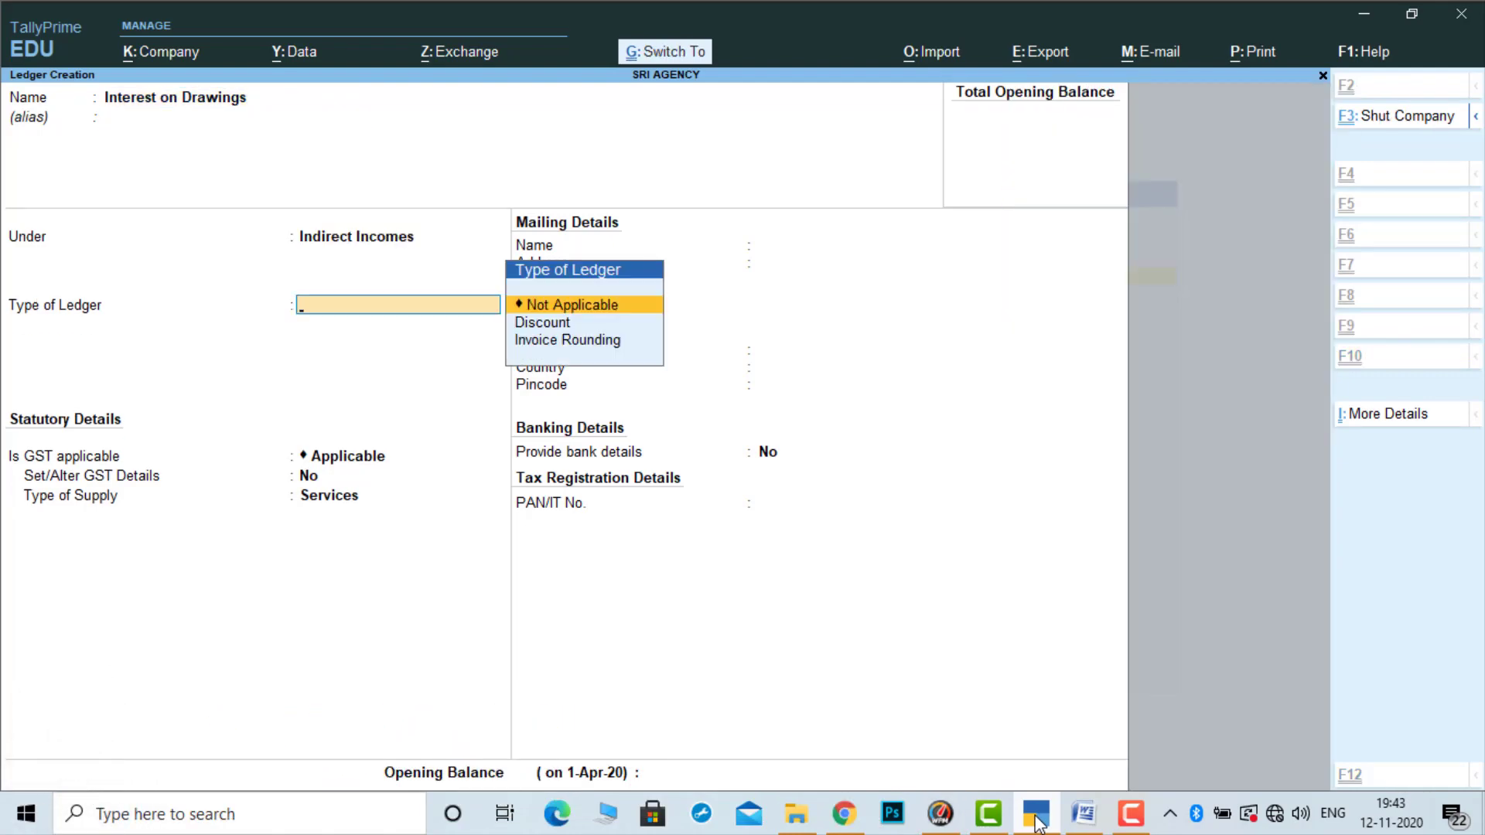
pyautogui.hotkey('ctrl', 'a')
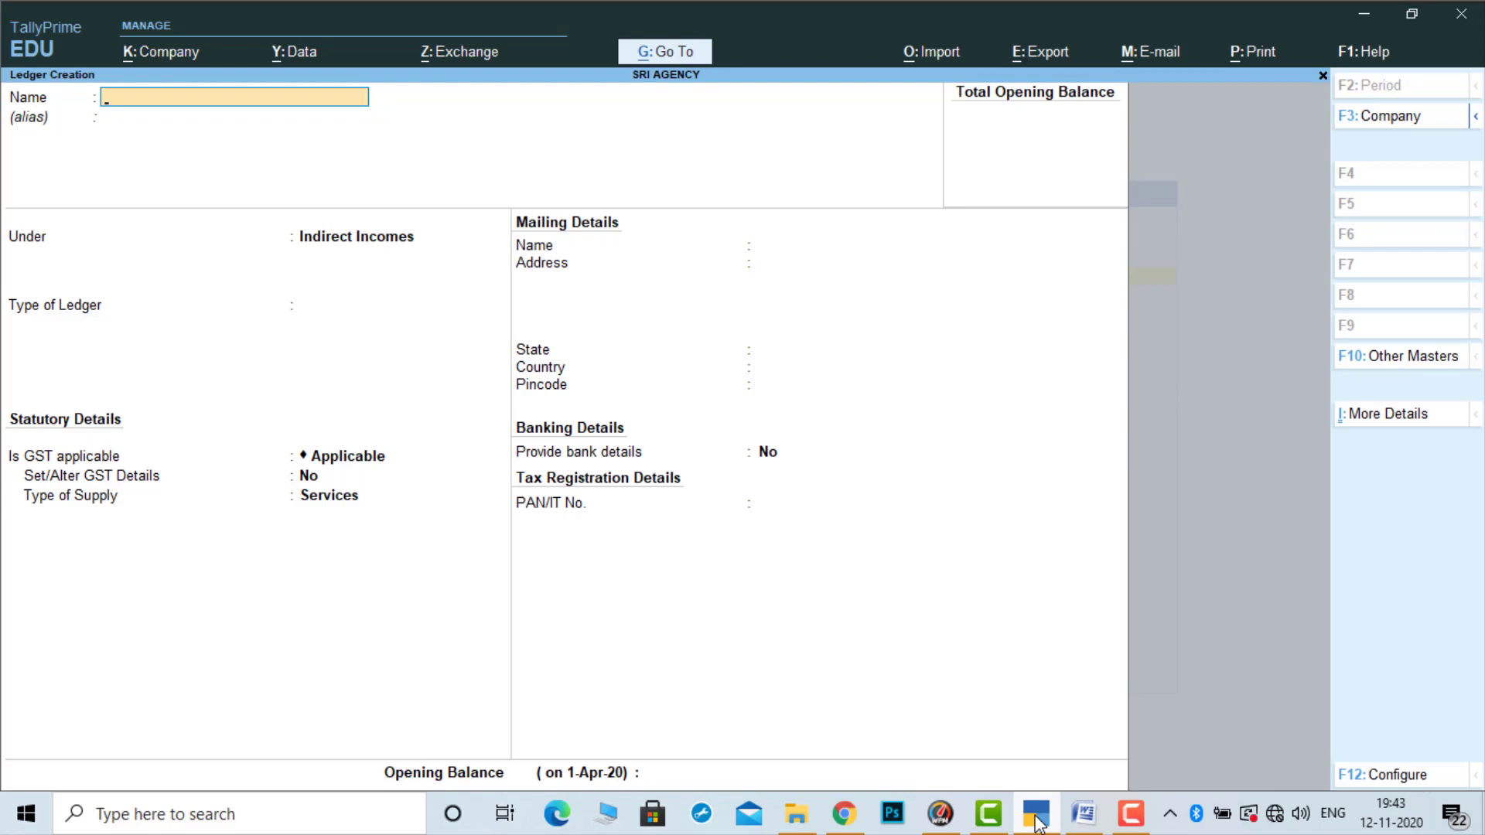
# Leave ledger creation and review the complete list of ledgers available for alteration
pyautogui.press('Escape')
pyautogui.press('y')
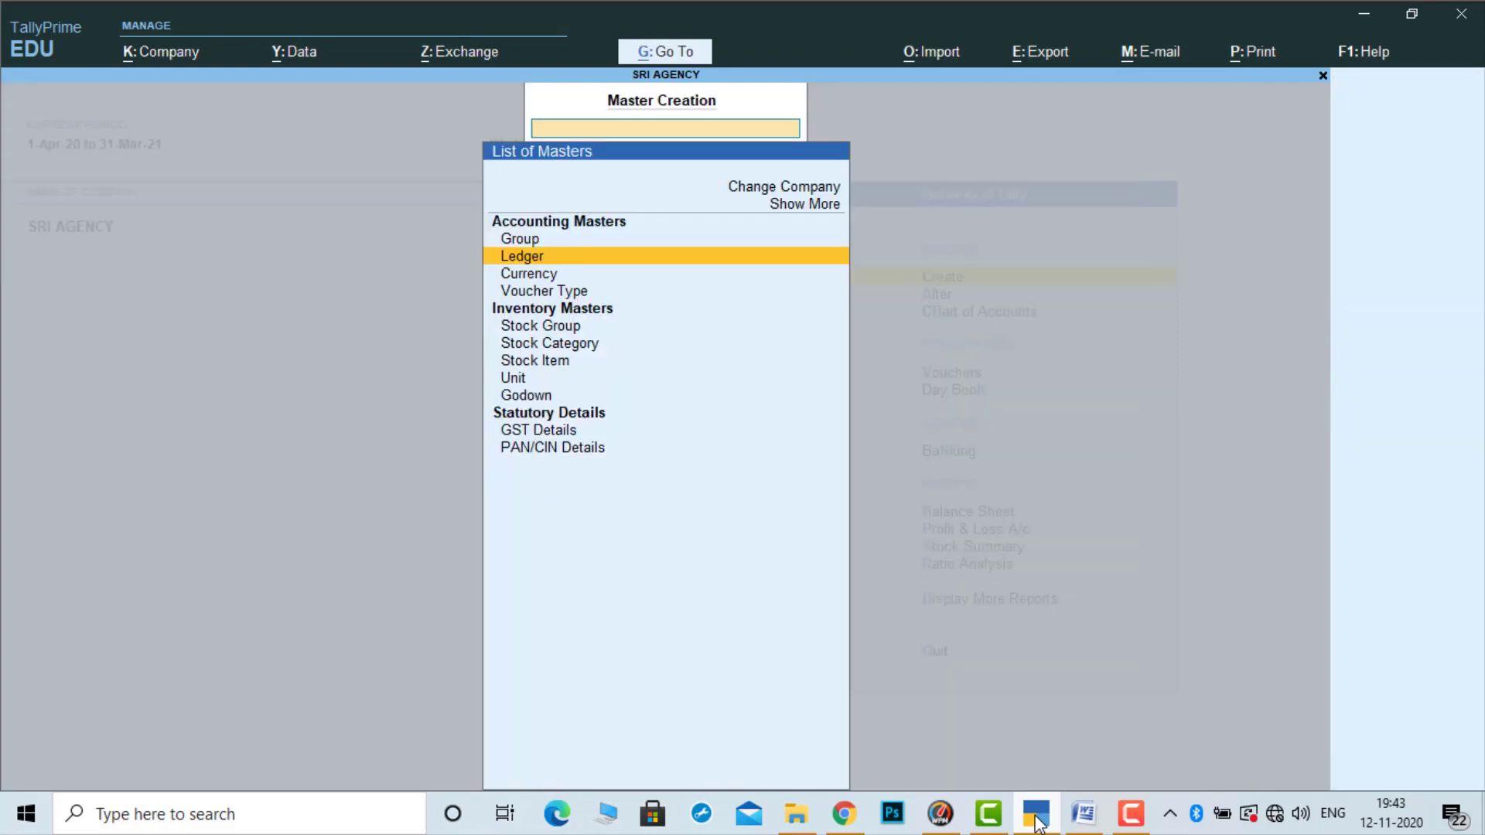
pyautogui.press('Escape')
pyautogui.press('Down')
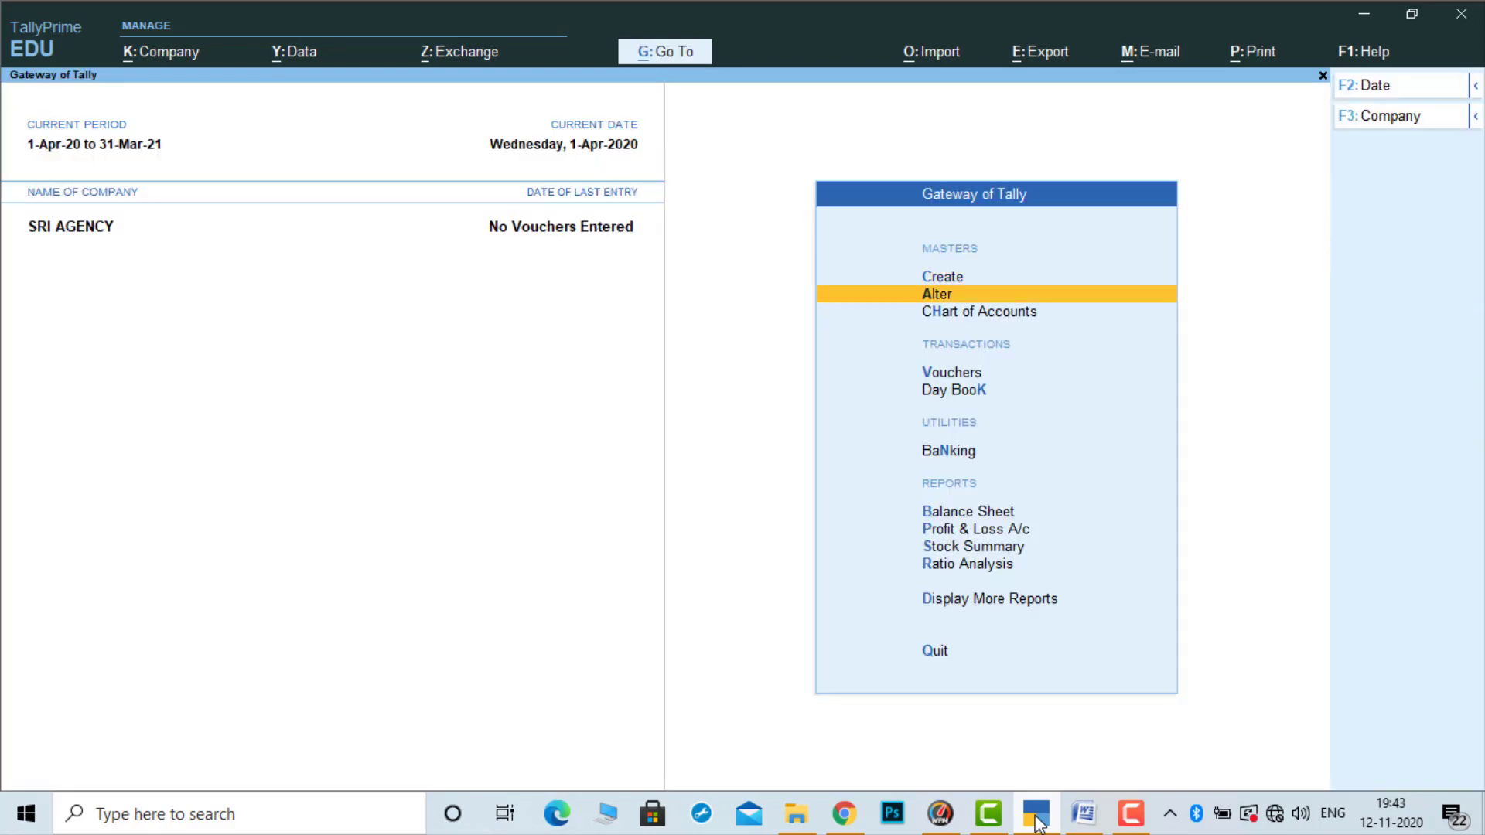
pyautogui.press('Return')
pyautogui.press('Return')
pyautogui.press('Down')
pyautogui.press('Down')
pyautogui.press('Down')
pyautogui.press('Down')
pyautogui.press('Down')
pyautogui.press('Down')
pyautogui.press('Down')
pyautogui.press('Down')
pyautogui.press('Down')
pyautogui.press('Down')
pyautogui.press('Down')
pyautogui.press('Down')
pyautogui.press('Down')
pyautogui.press('Down')
pyautogui.press('Down')
pyautogui.press('Down')
pyautogui.press('Down')
pyautogui.press('Down')
pyautogui.press('Down')
pyautogui.press('Down')
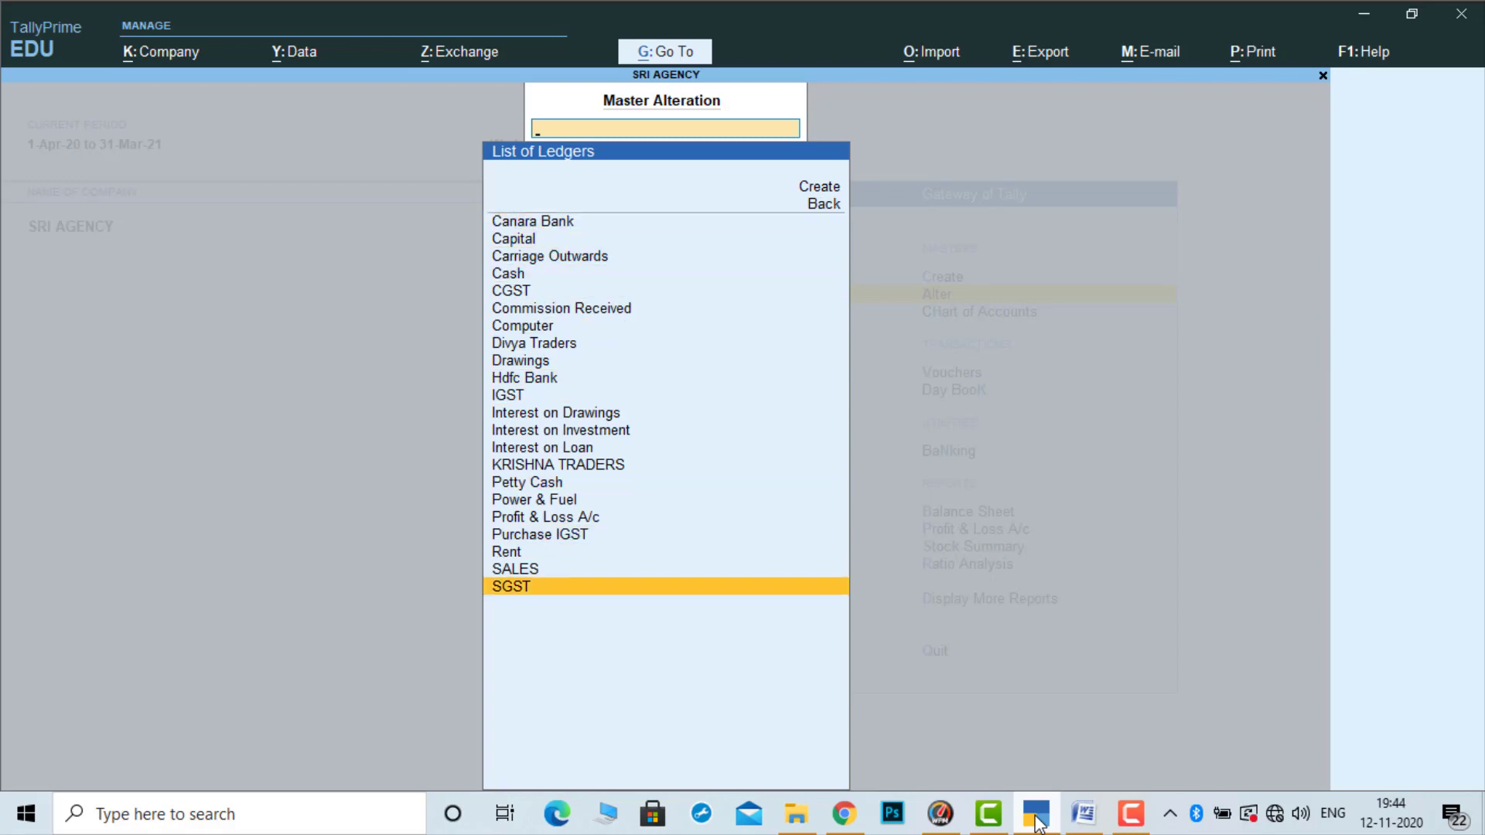
pyautogui.press('Escape')
pyautogui.press('Escape')
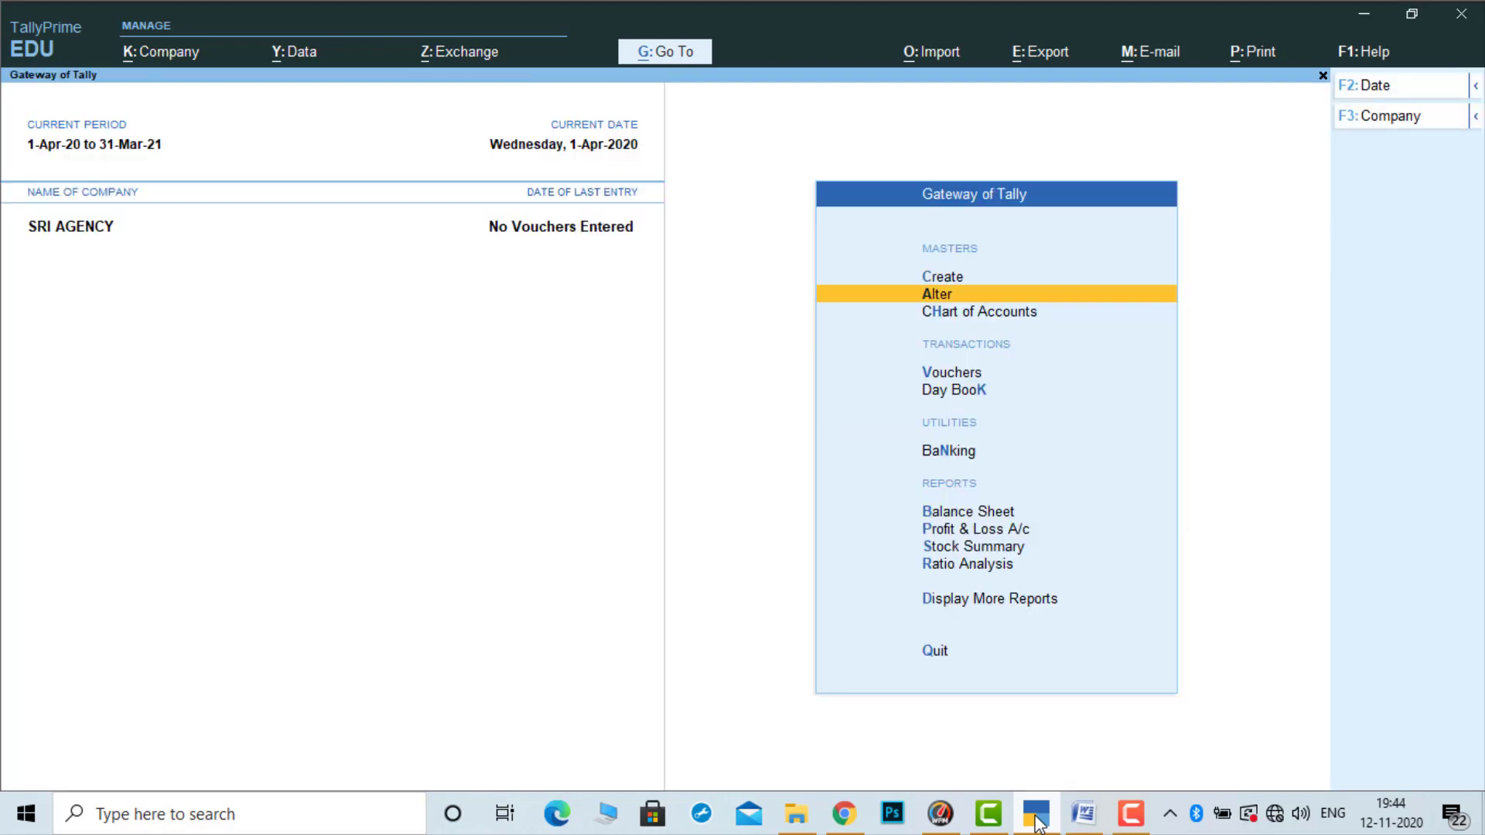
# Open the creation form for a new inventory unit of measure
pyautogui.press('Up')
pyautogui.press('Return')
pyautogui.press('Down')
pyautogui.press('Down')
pyautogui.press('Down')
pyautogui.press('Down')
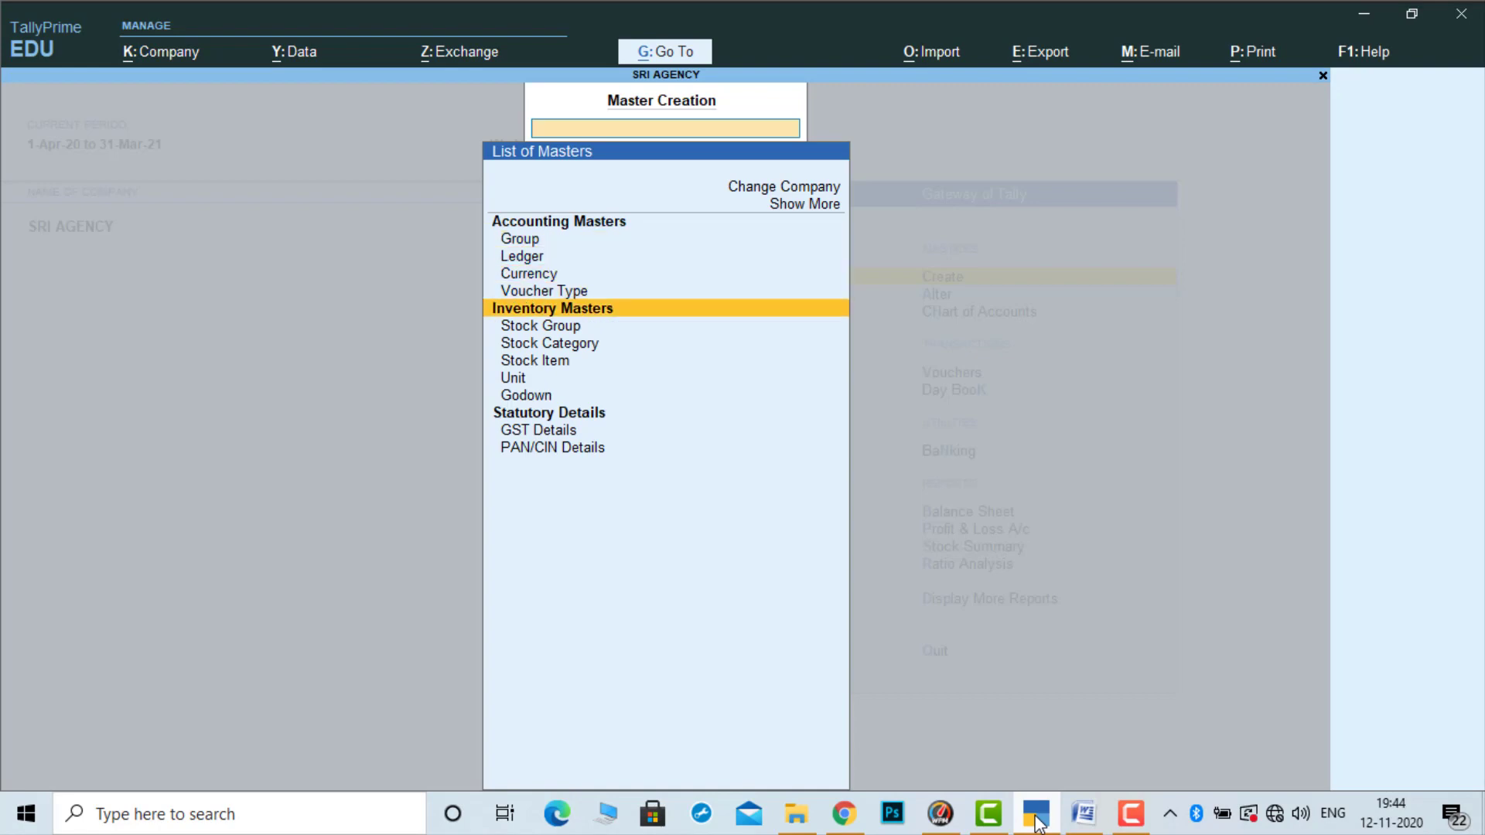
pyautogui.press('Down')
pyautogui.press('Down')
pyautogui.press('Down')
pyautogui.press('Down')
pyautogui.press('Return')
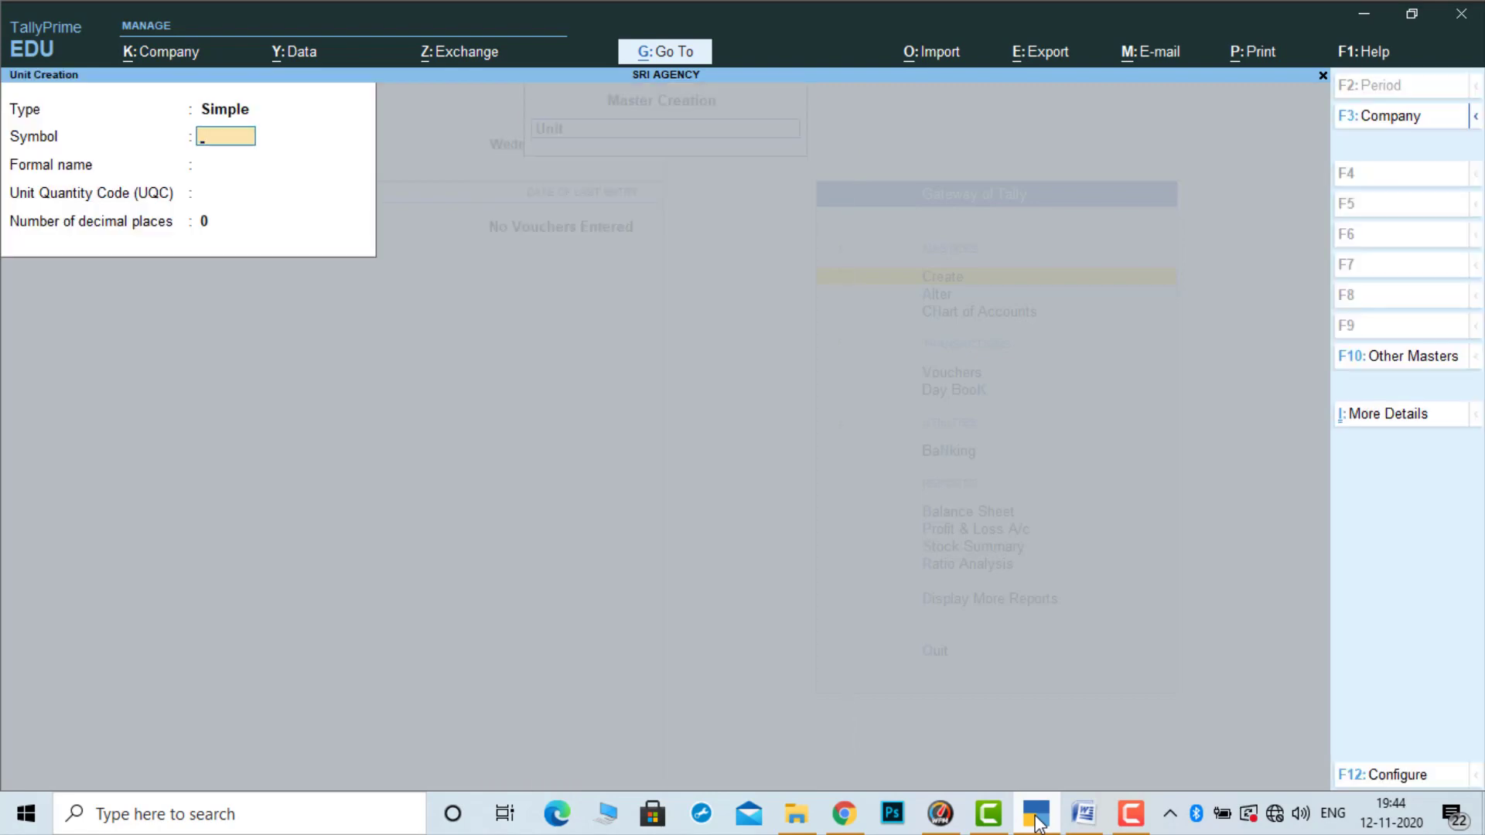
# Check the item quantities in the Word document, and create the simple unit kg in TallyPrime with UQC KGS-KILOGRAMS and 0 decimal places
pyautogui.click(1037, 820)
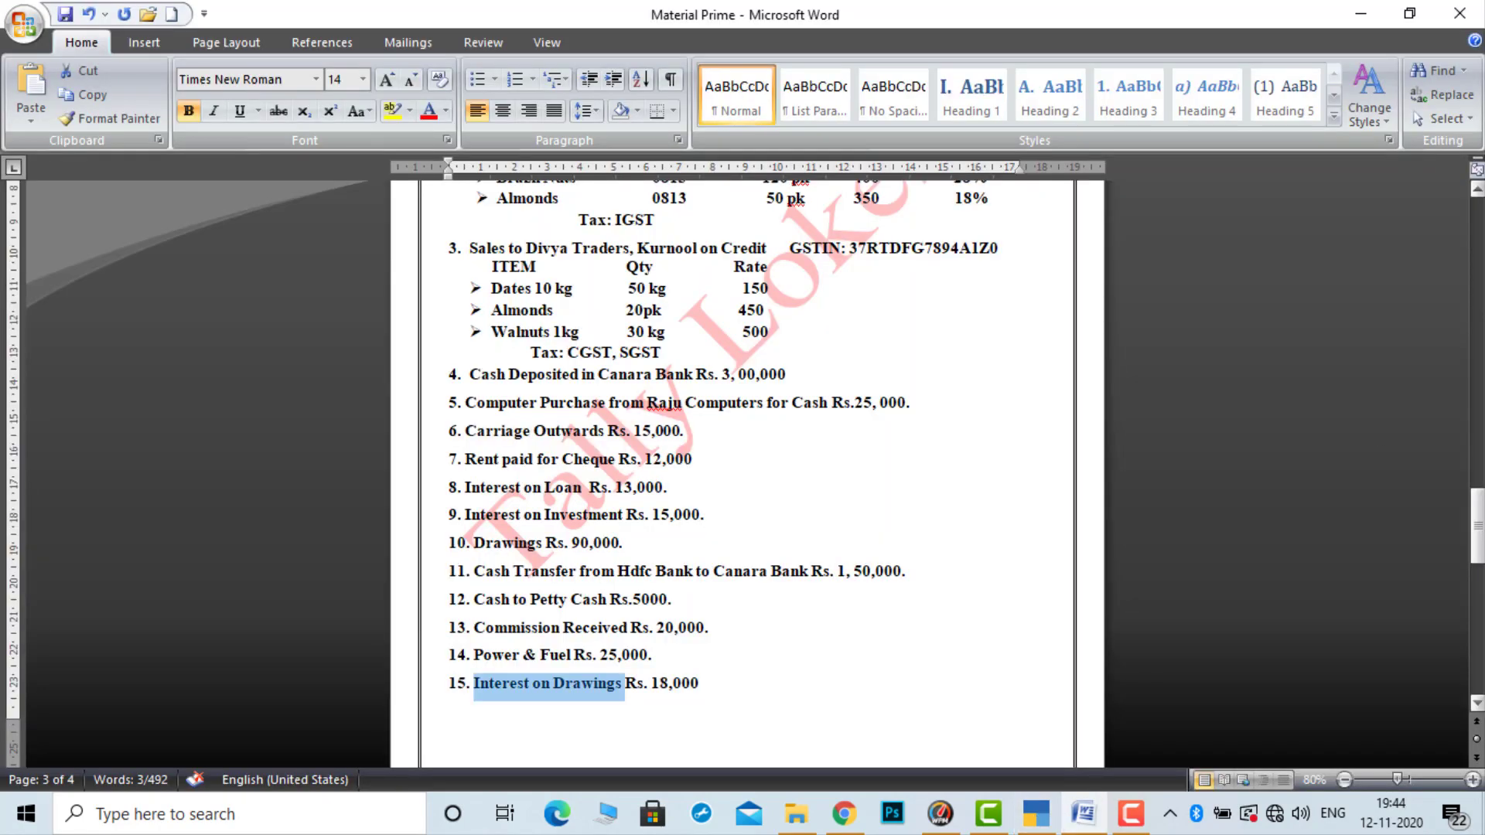
pyautogui.click(1478, 190)
pyautogui.moveTo(1477, 190); pyautogui.dragTo(1478, 194)
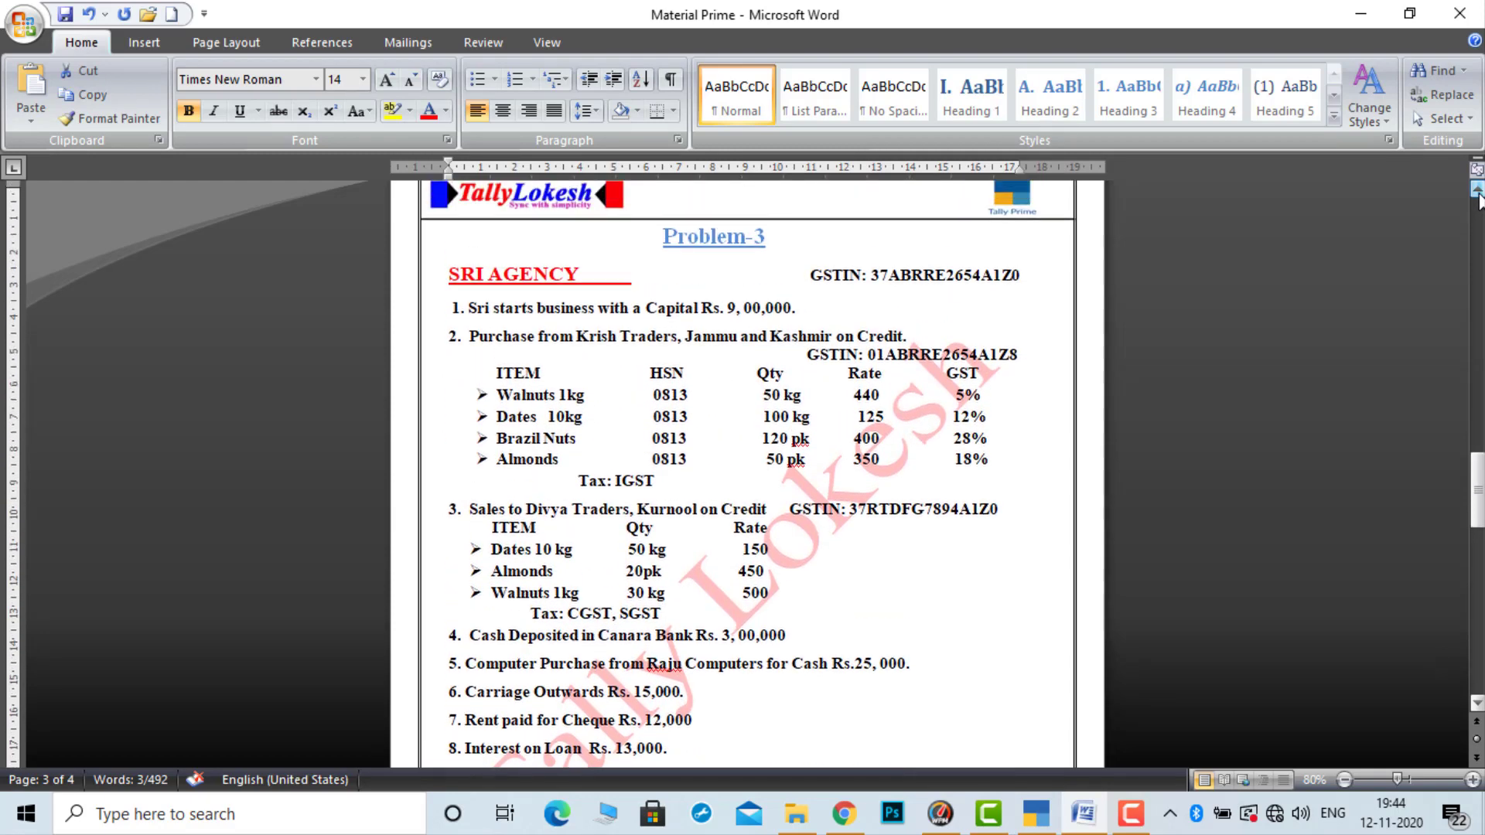
pyautogui.click(751, 399)
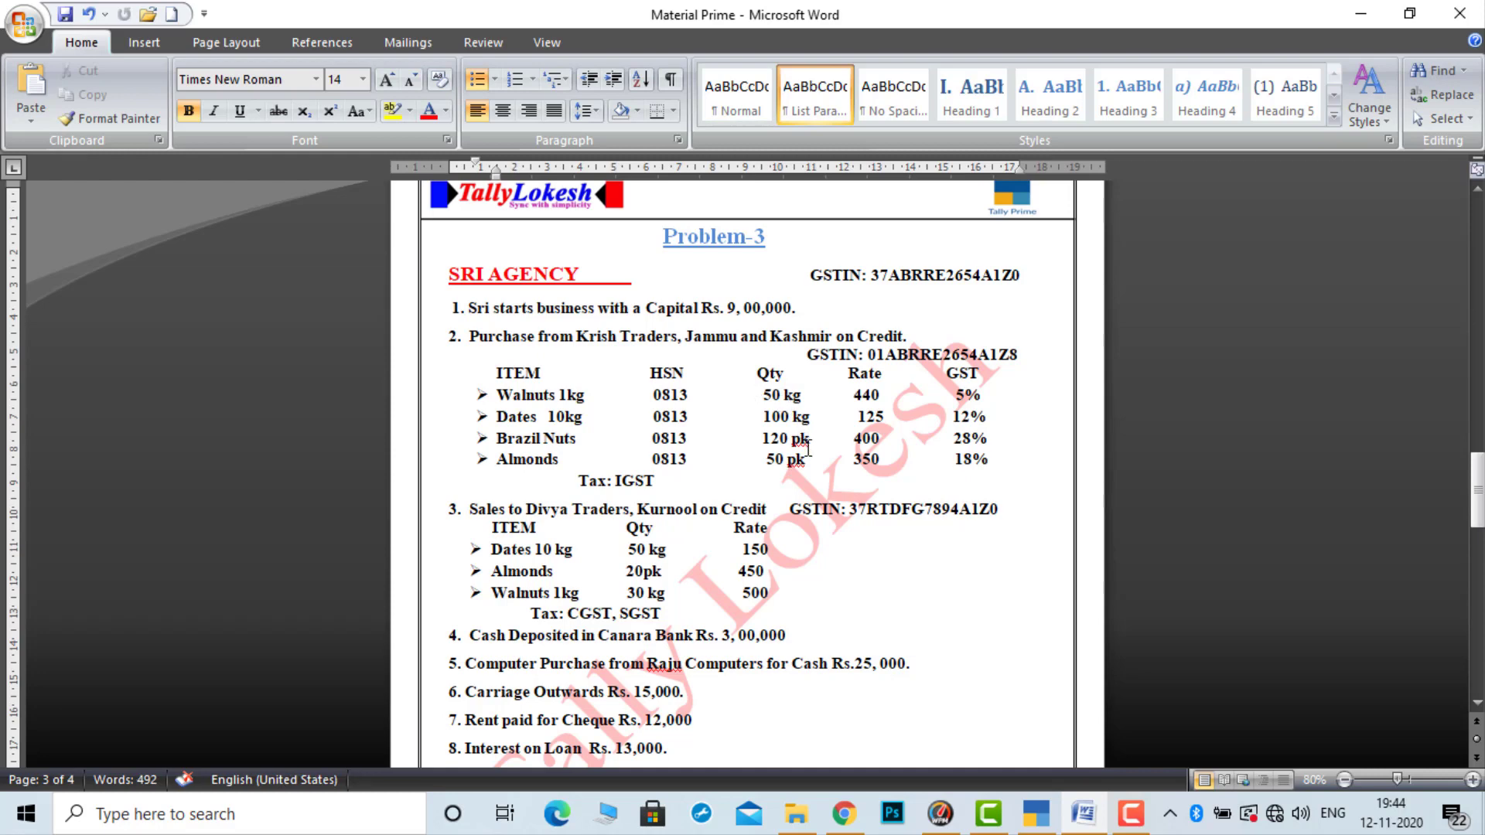
pyautogui.click(740, 573)
pyautogui.click(1042, 826)
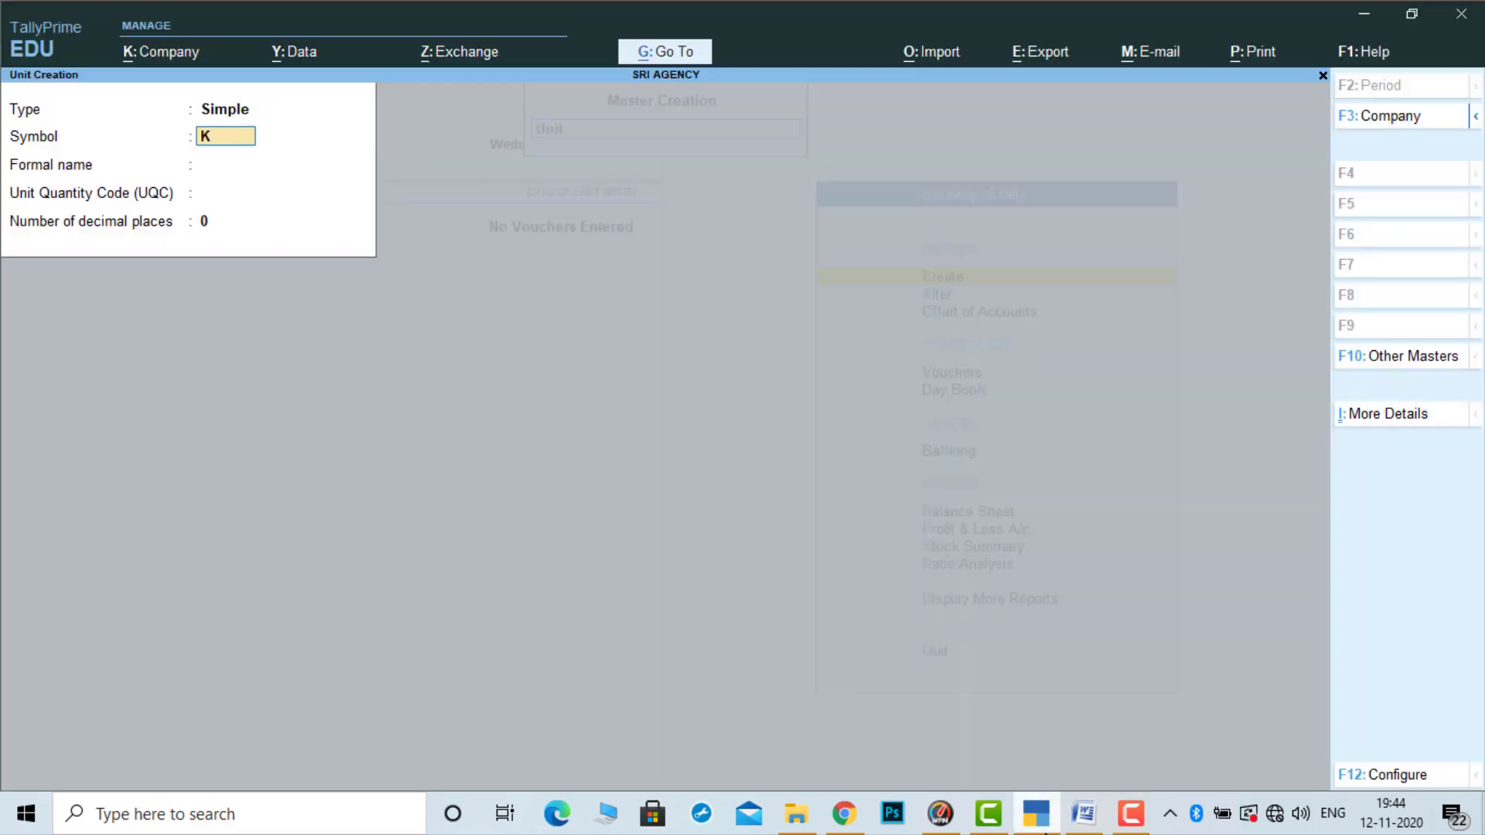
pyautogui.write('kg')
pyautogui.press('Return')
pyautogui.press('Return')
pyautogui.write('ki')
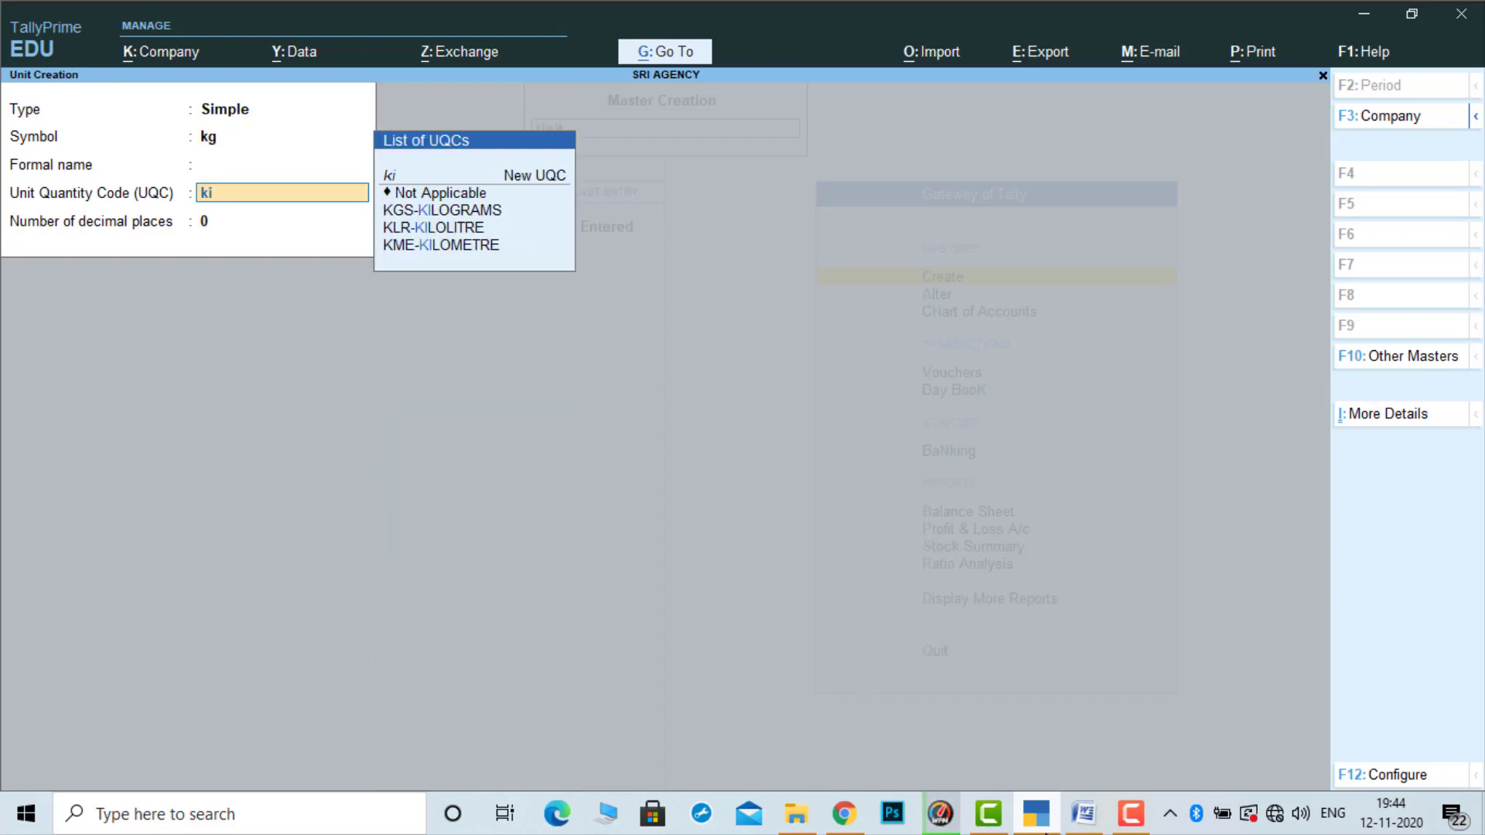
pyautogui.press('Return')
pyautogui.press('Return')
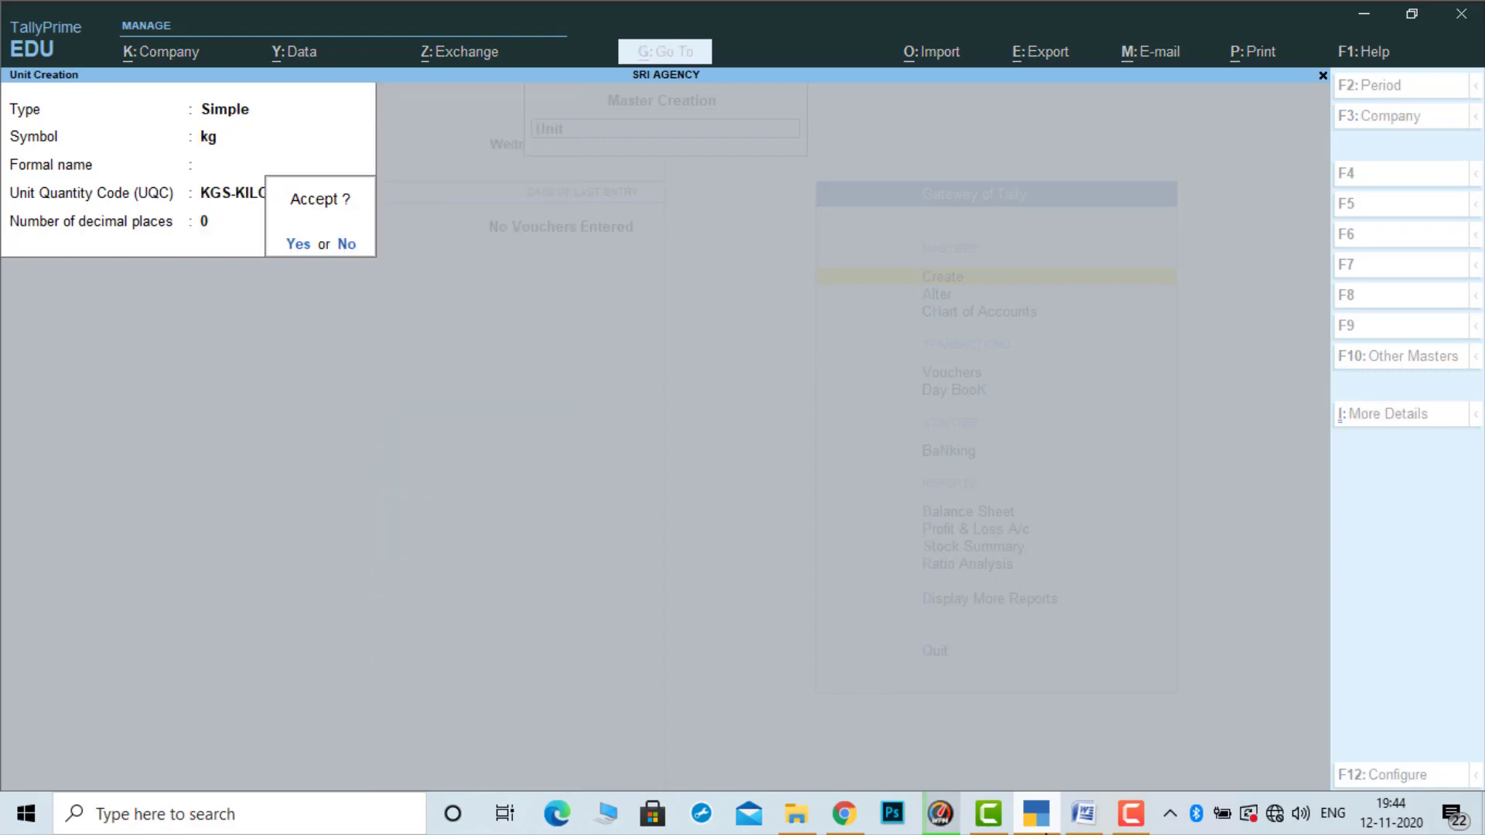
pyautogui.press('Return')
# Create the simple unit pk with UQC PAC-PACKS and 0 decimal places, leaving the formal name blank
pyautogui.write('pk')
pyautogui.press('Return')
pyautogui.press('Return')
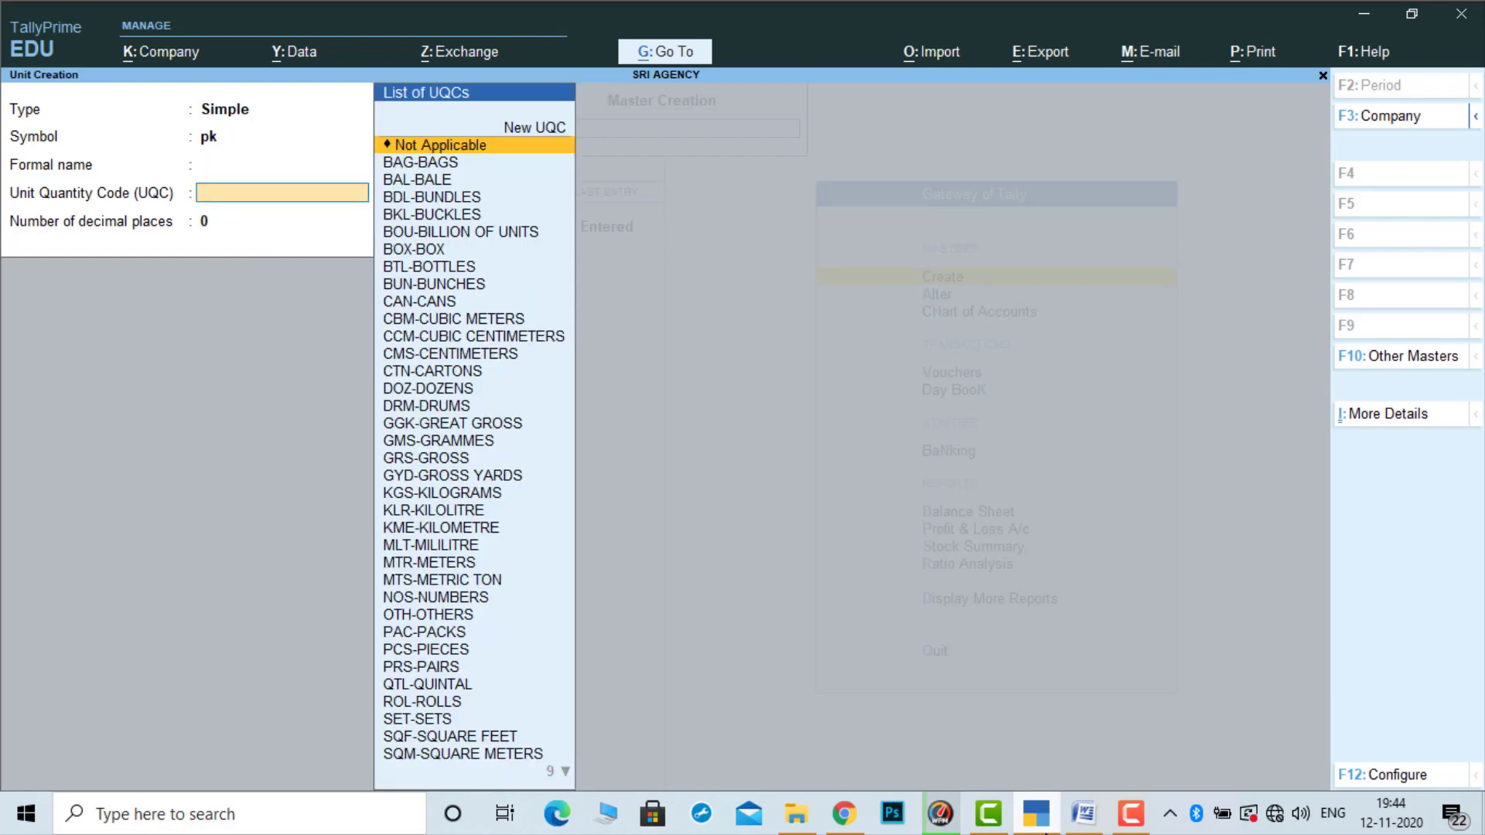
pyautogui.write('pa')
pyautogui.press('Return')
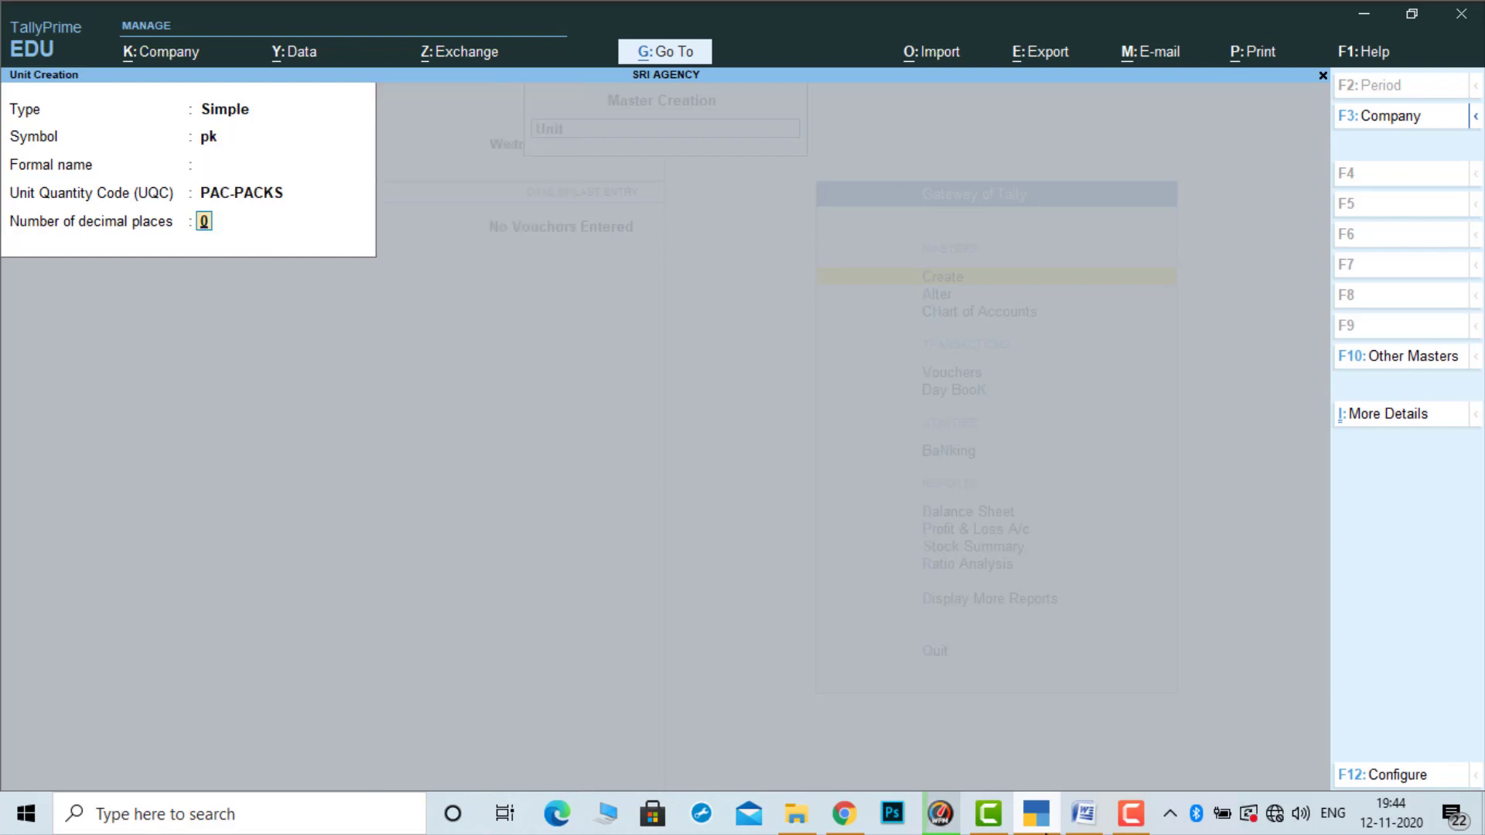
pyautogui.press('Return')
pyautogui.press('Return')
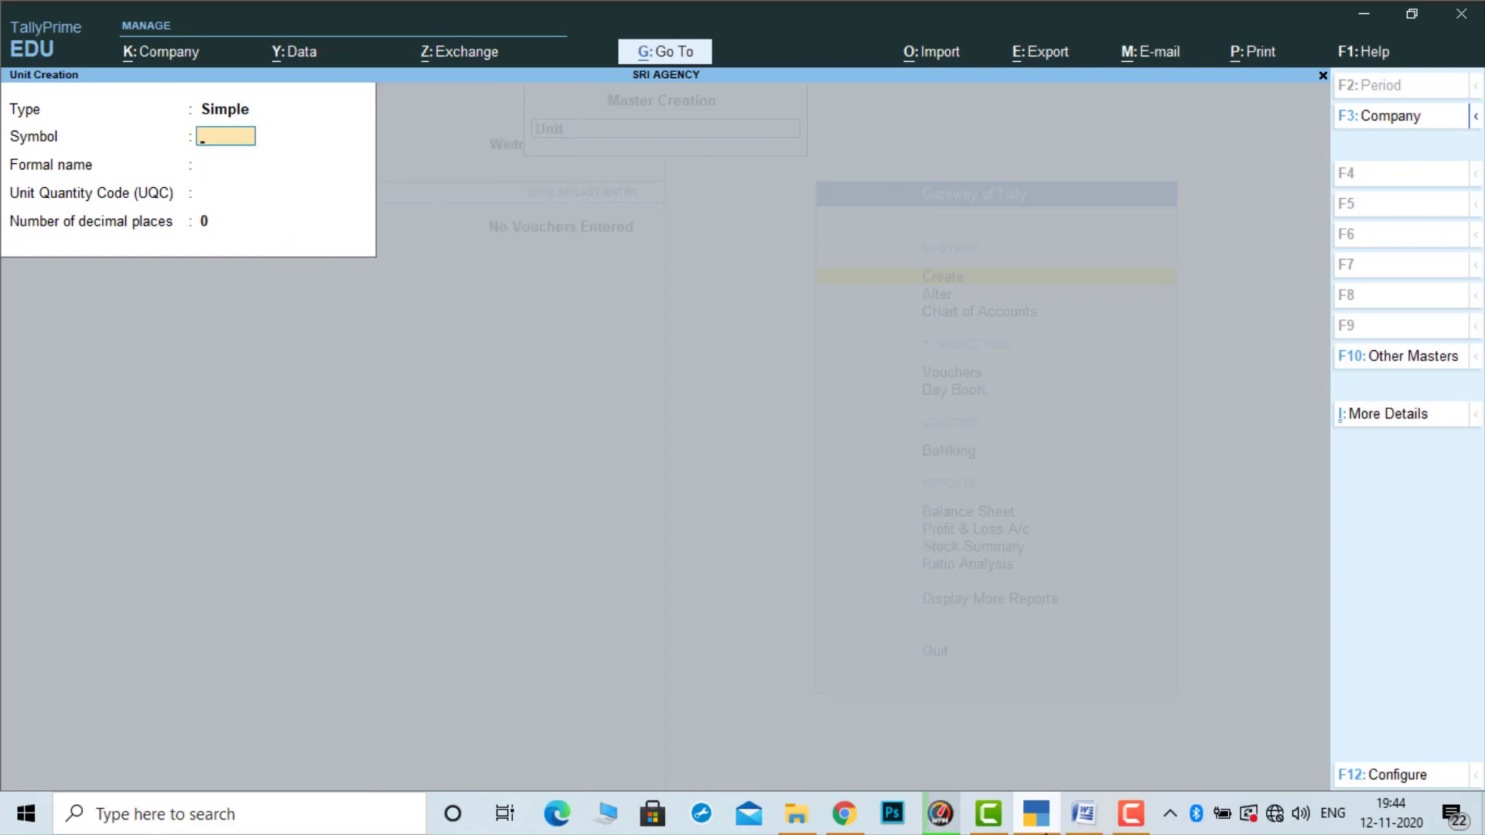
# Leave unit creation, check the Problem-3 item list in the Word document, and open the creation form for a new stock item in TallyPrime
pyautogui.press('Escape')
pyautogui.press('Return')
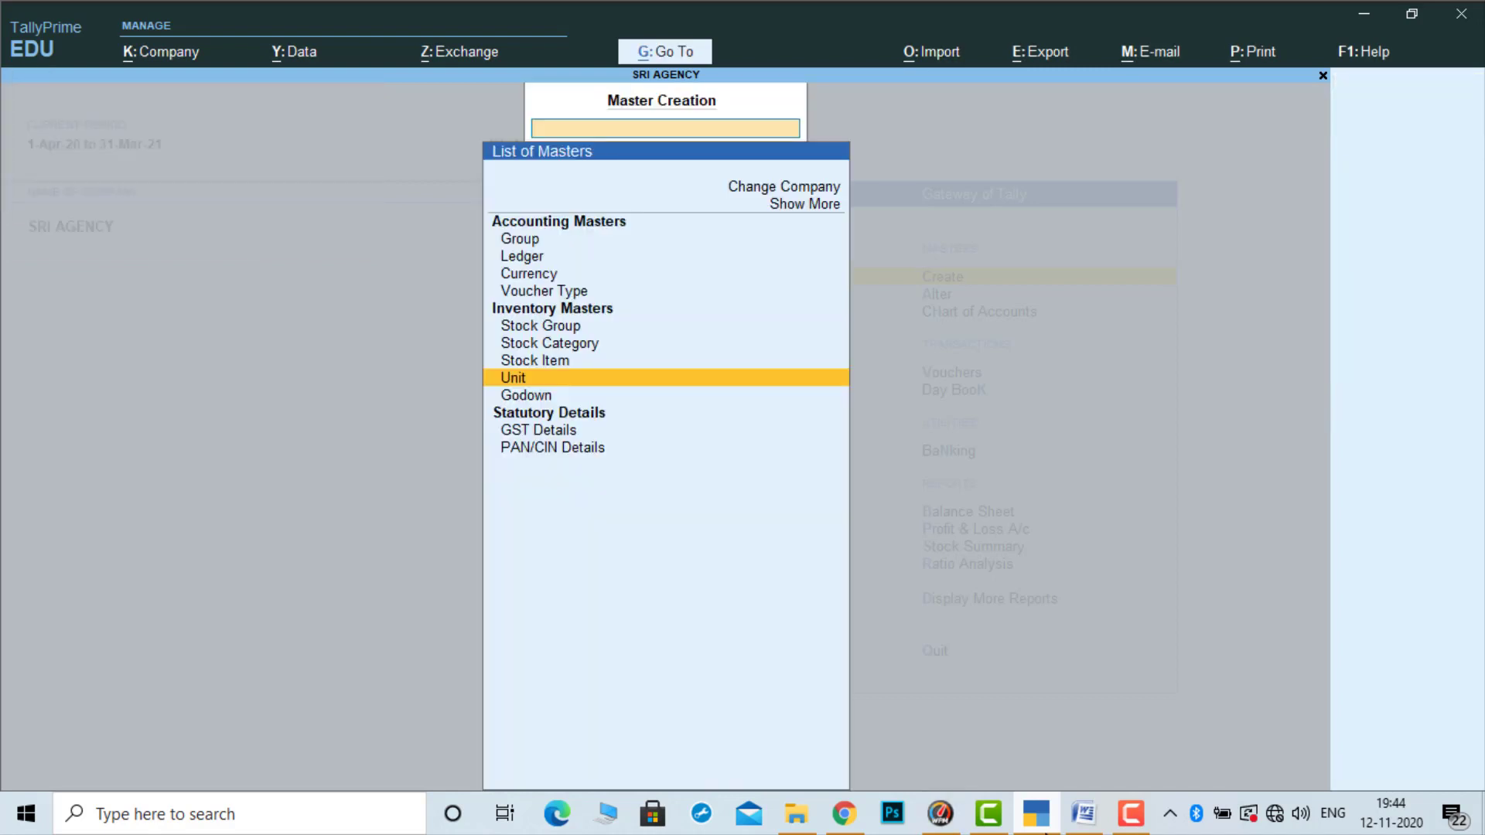
pyautogui.press('Up')
pyautogui.press('Up')
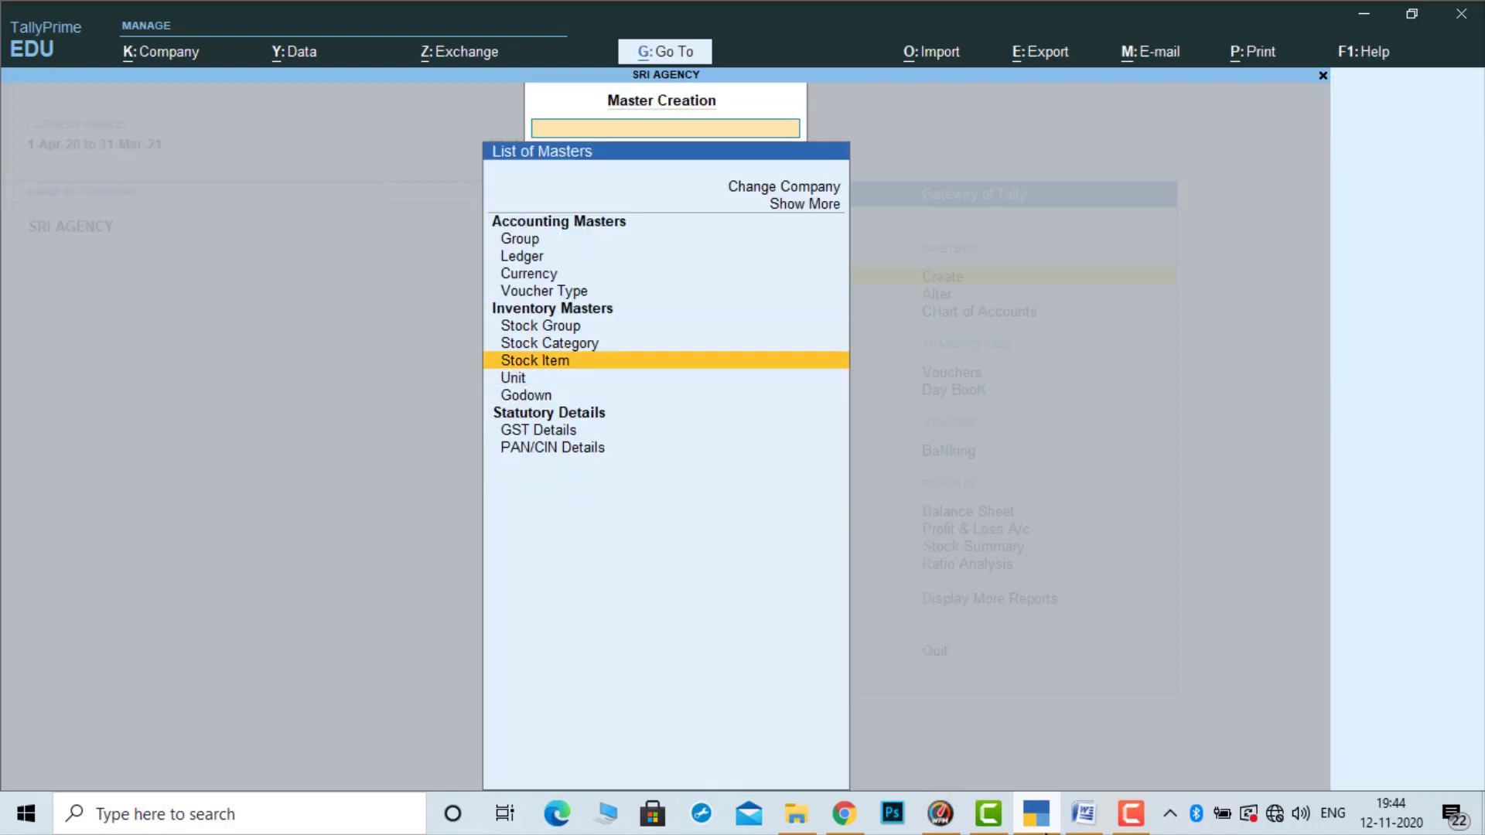
pyautogui.click(1084, 812)
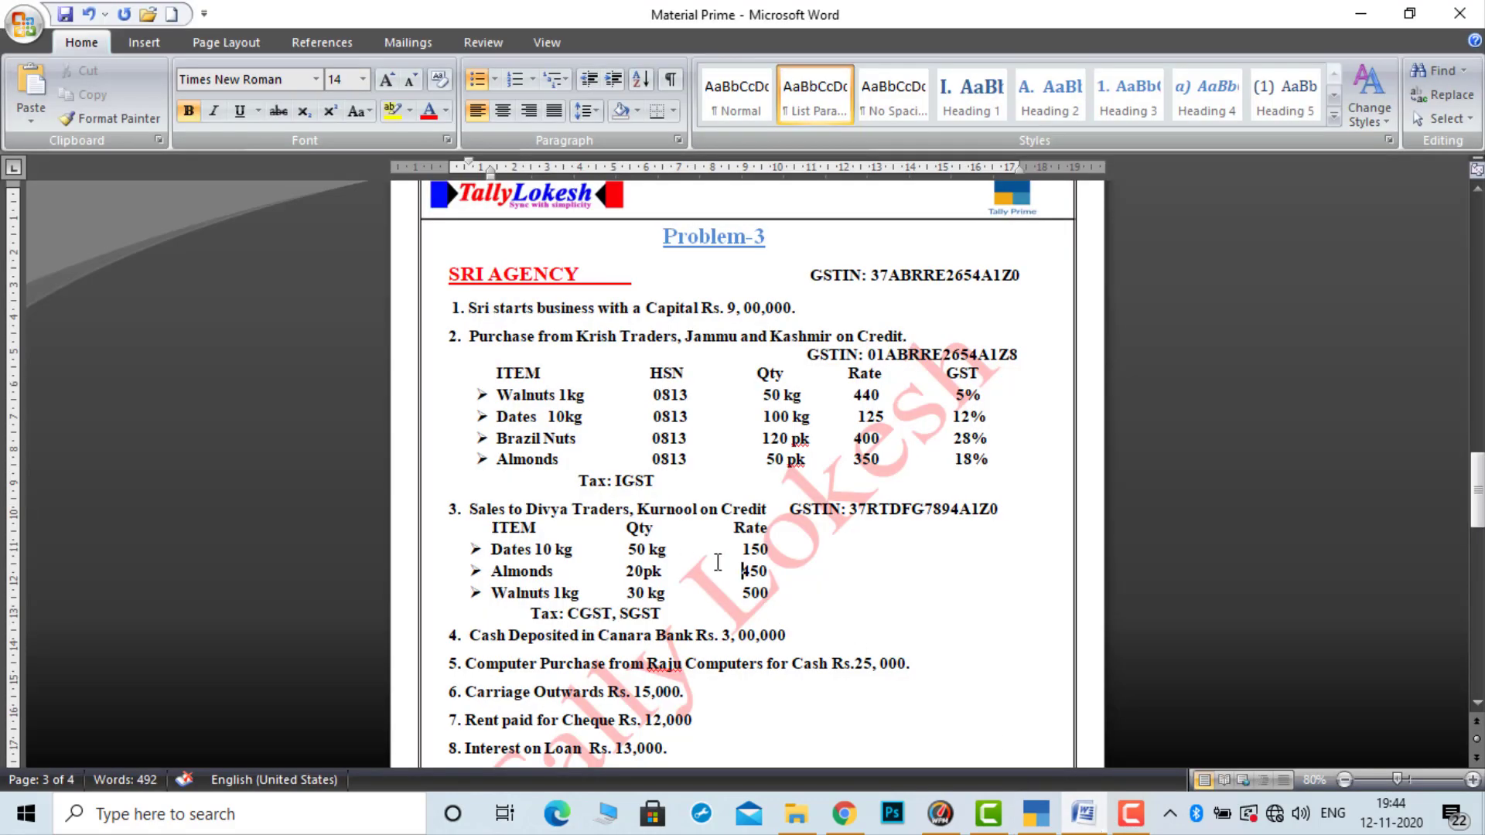
pyautogui.click(1038, 825)
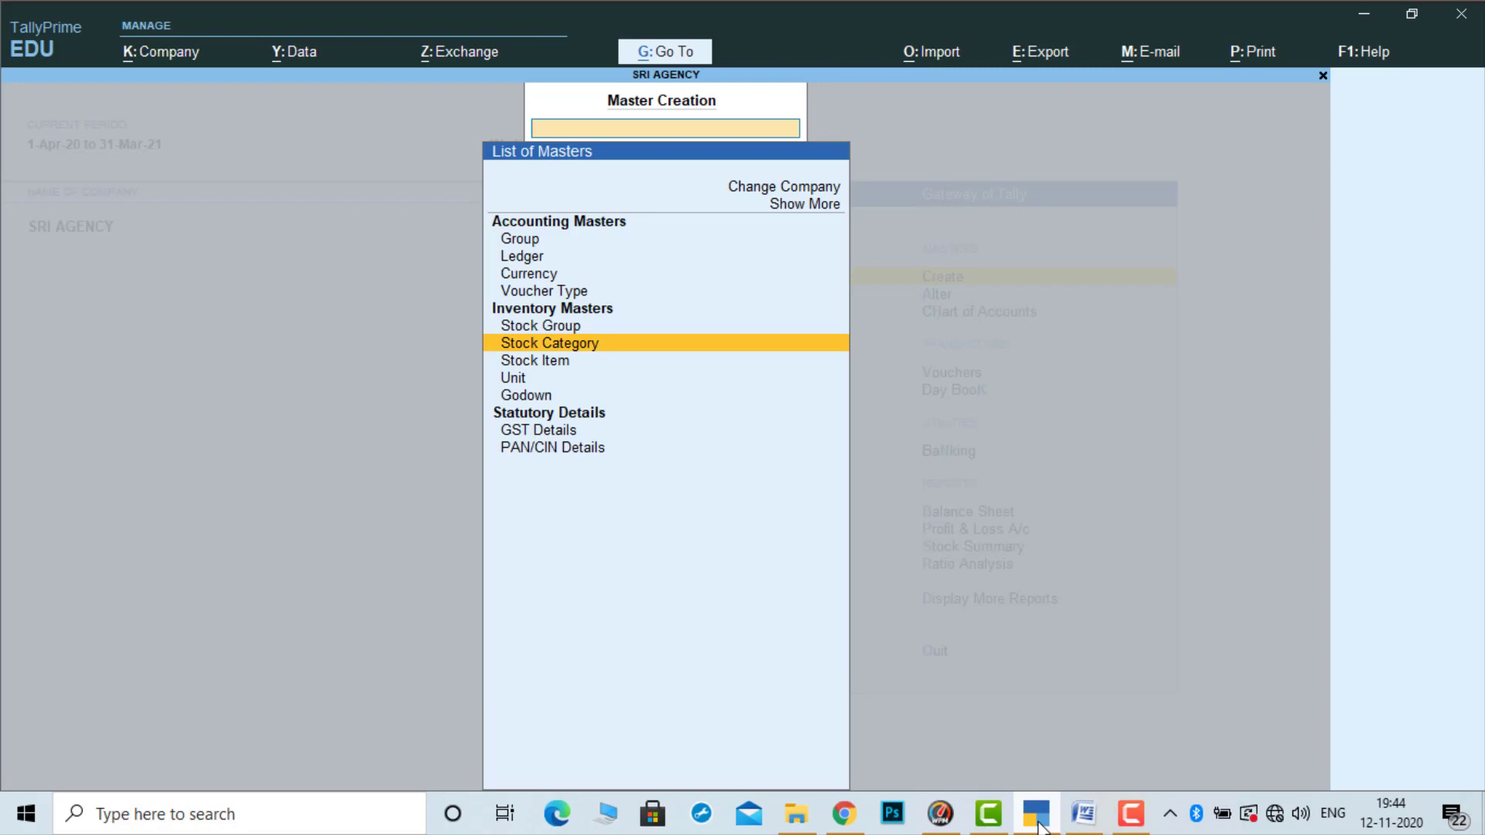
pyautogui.press('Down')
pyautogui.press('Return')
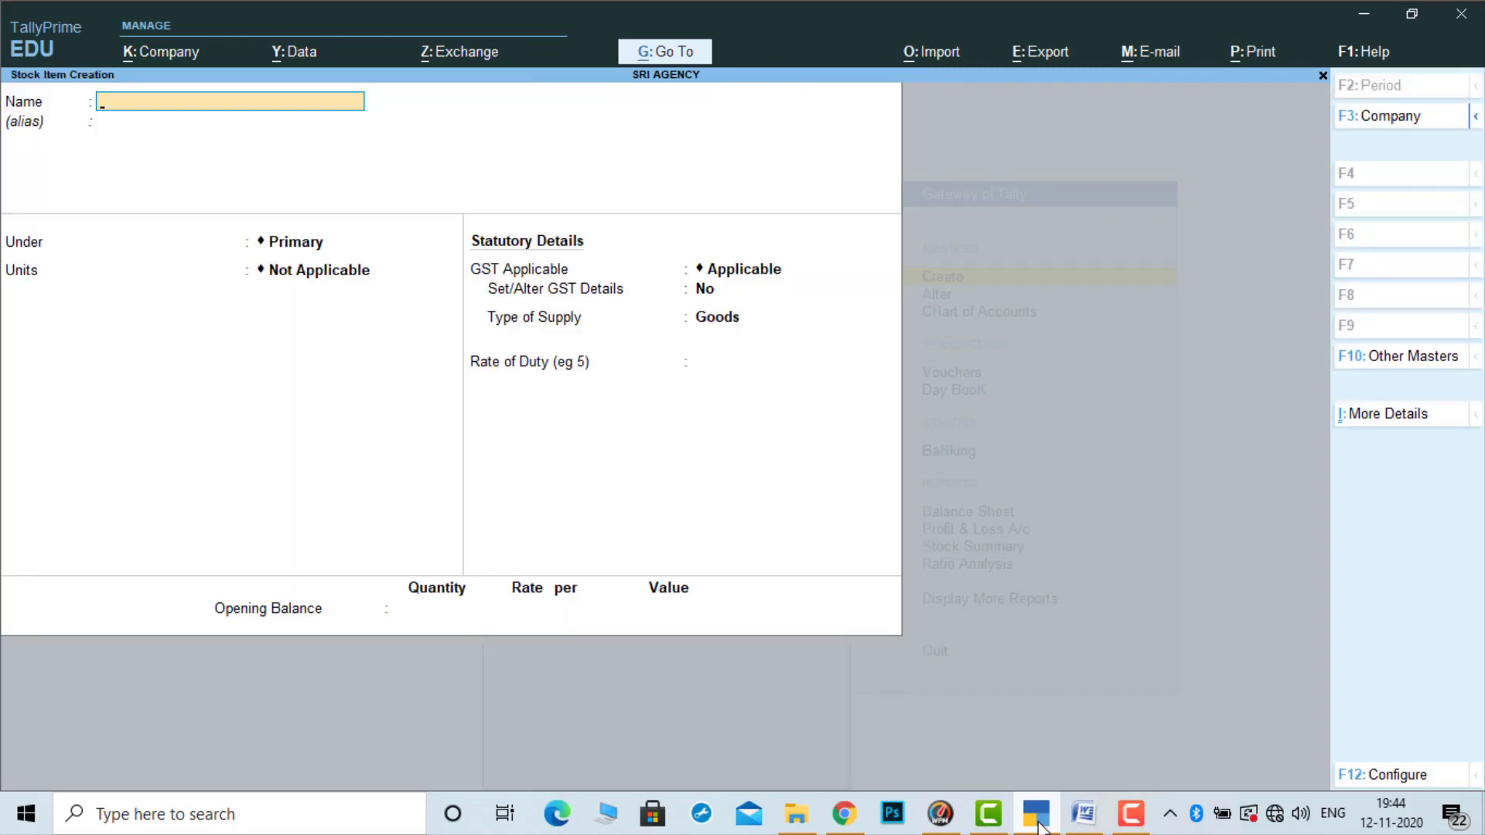
# Copy the item name Walnuts 1kg from the Word document and use it as the stock item's name in TallyPrime, leaving the alias blank
pyautogui.click(1084, 813)
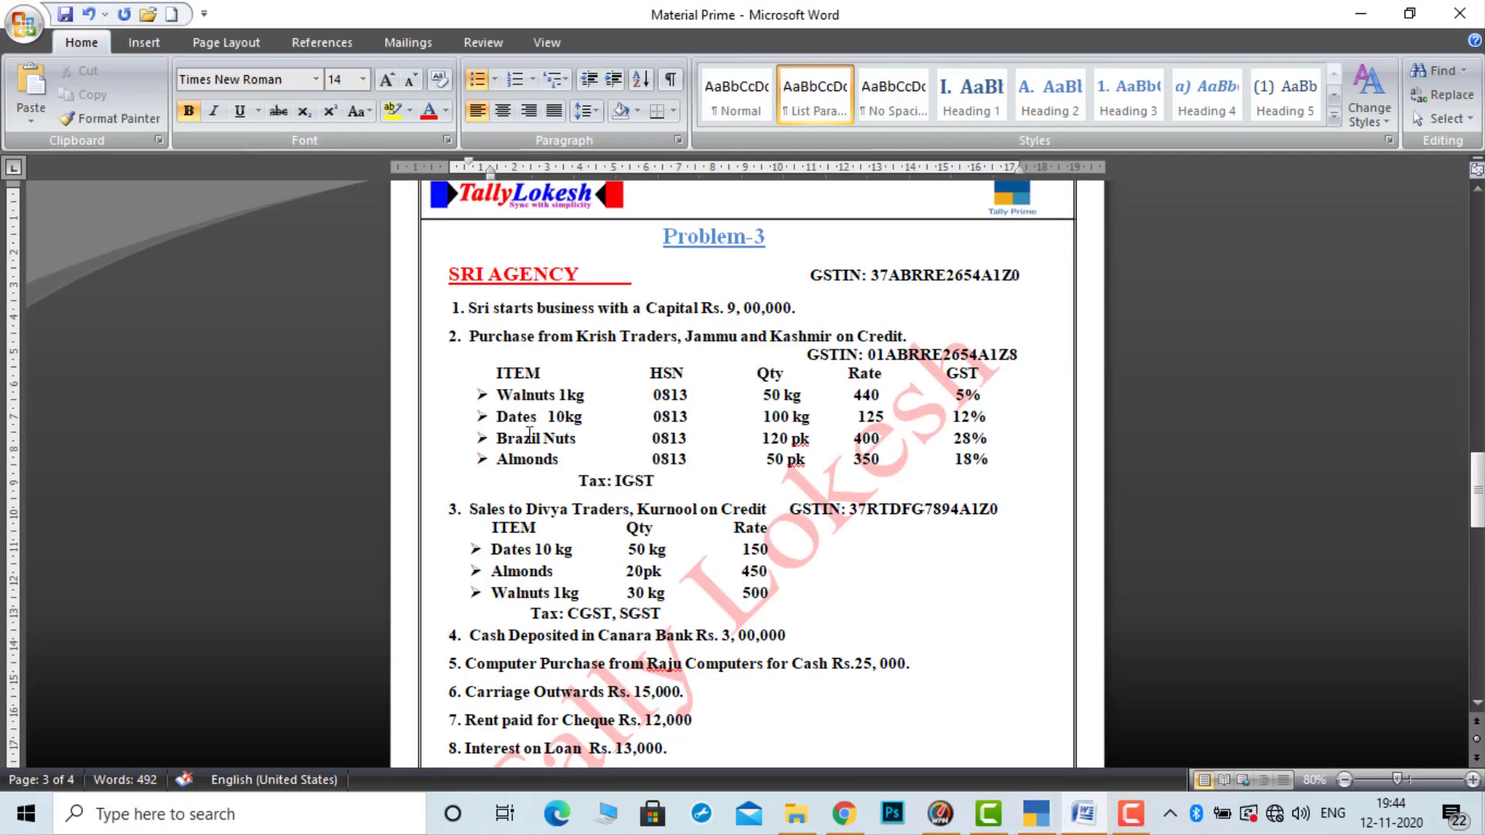
pyautogui.moveTo(499, 396); pyautogui.dragTo(579, 397)
pyautogui.hotkey('ctrl', 'c')
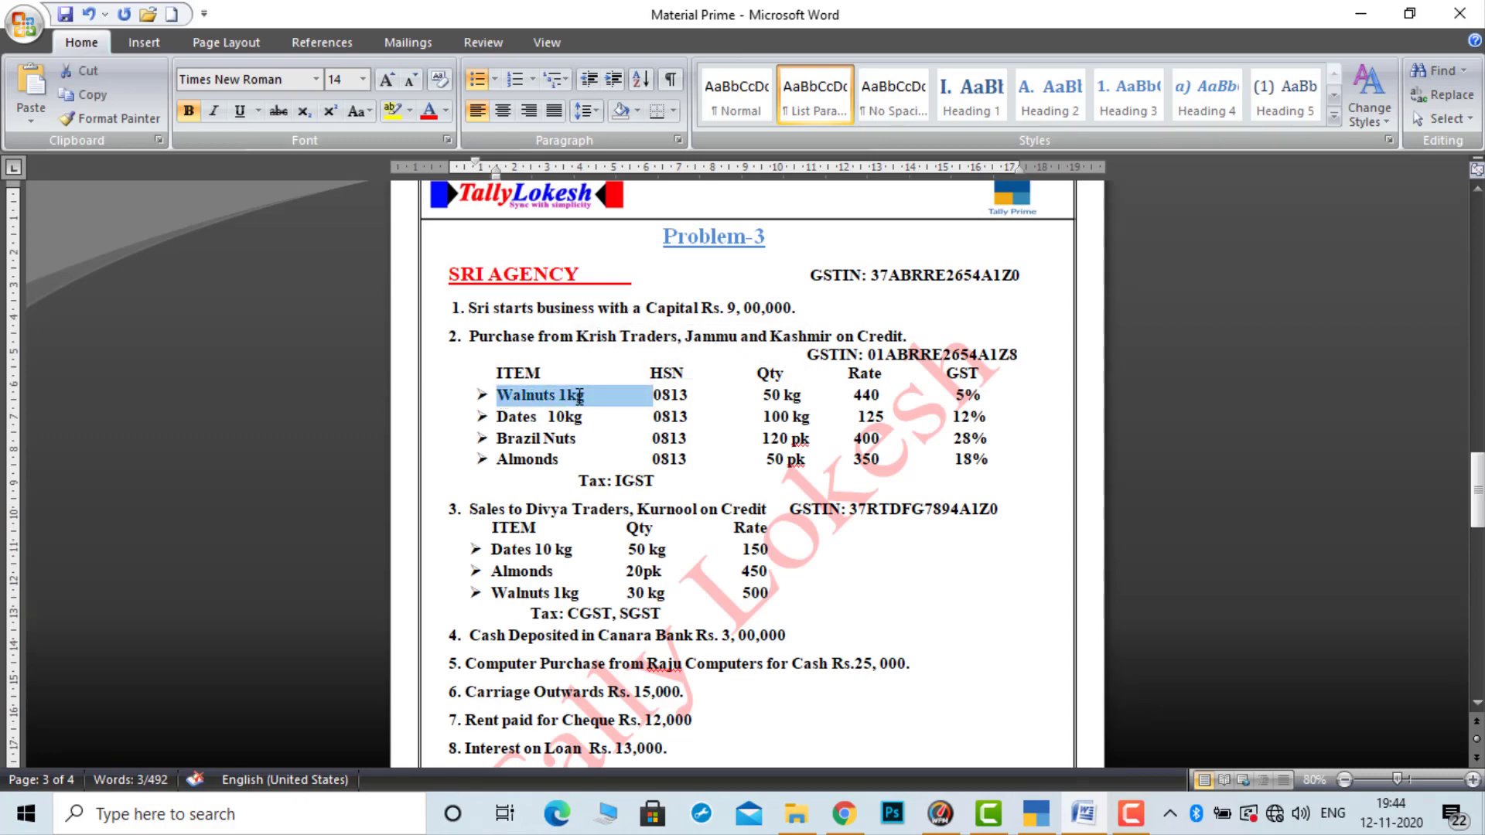
pyautogui.click(1034, 818)
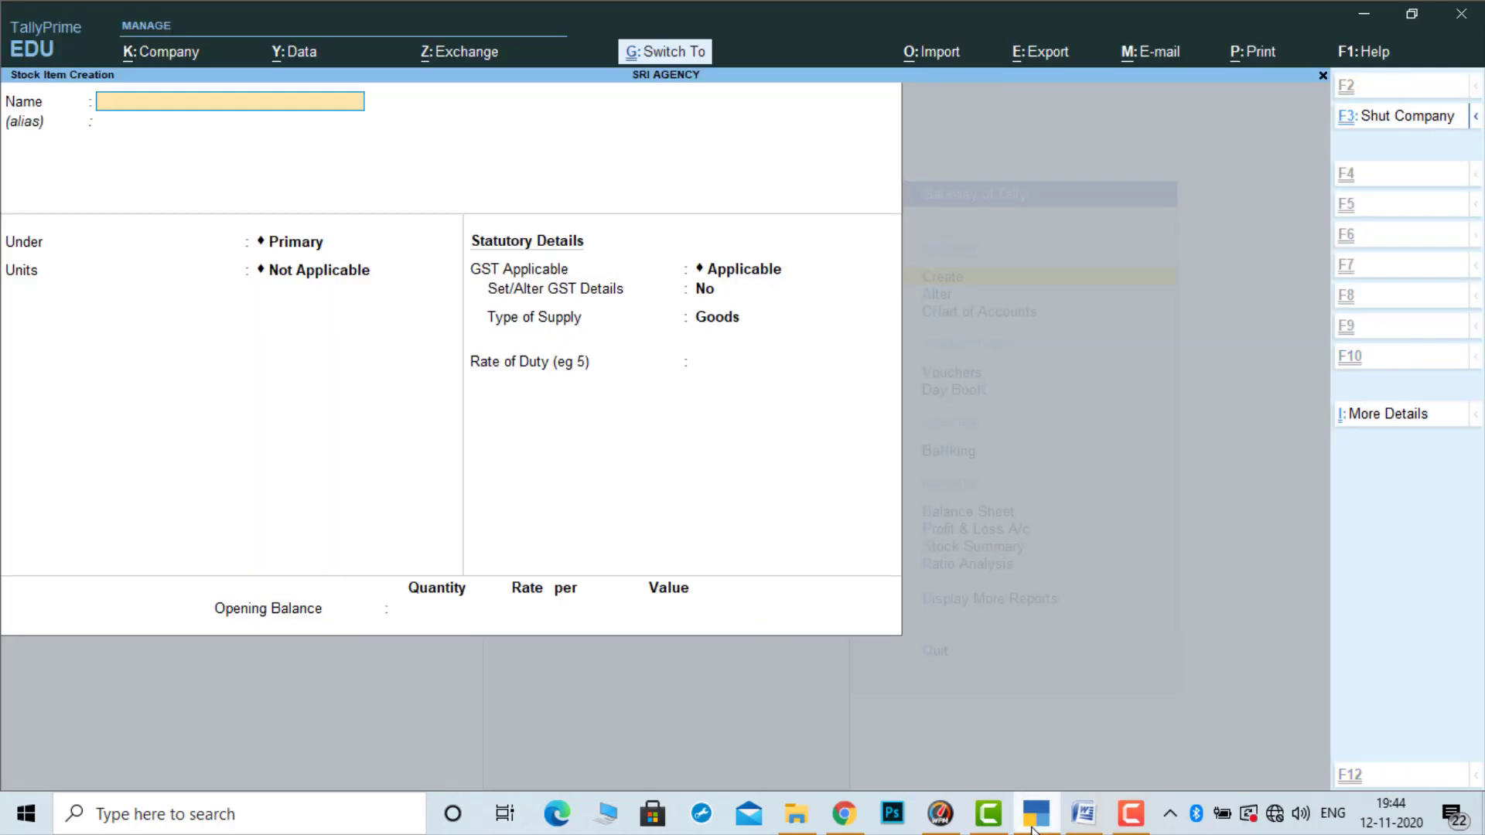
pyautogui.hotkey('ctrl', 'v')
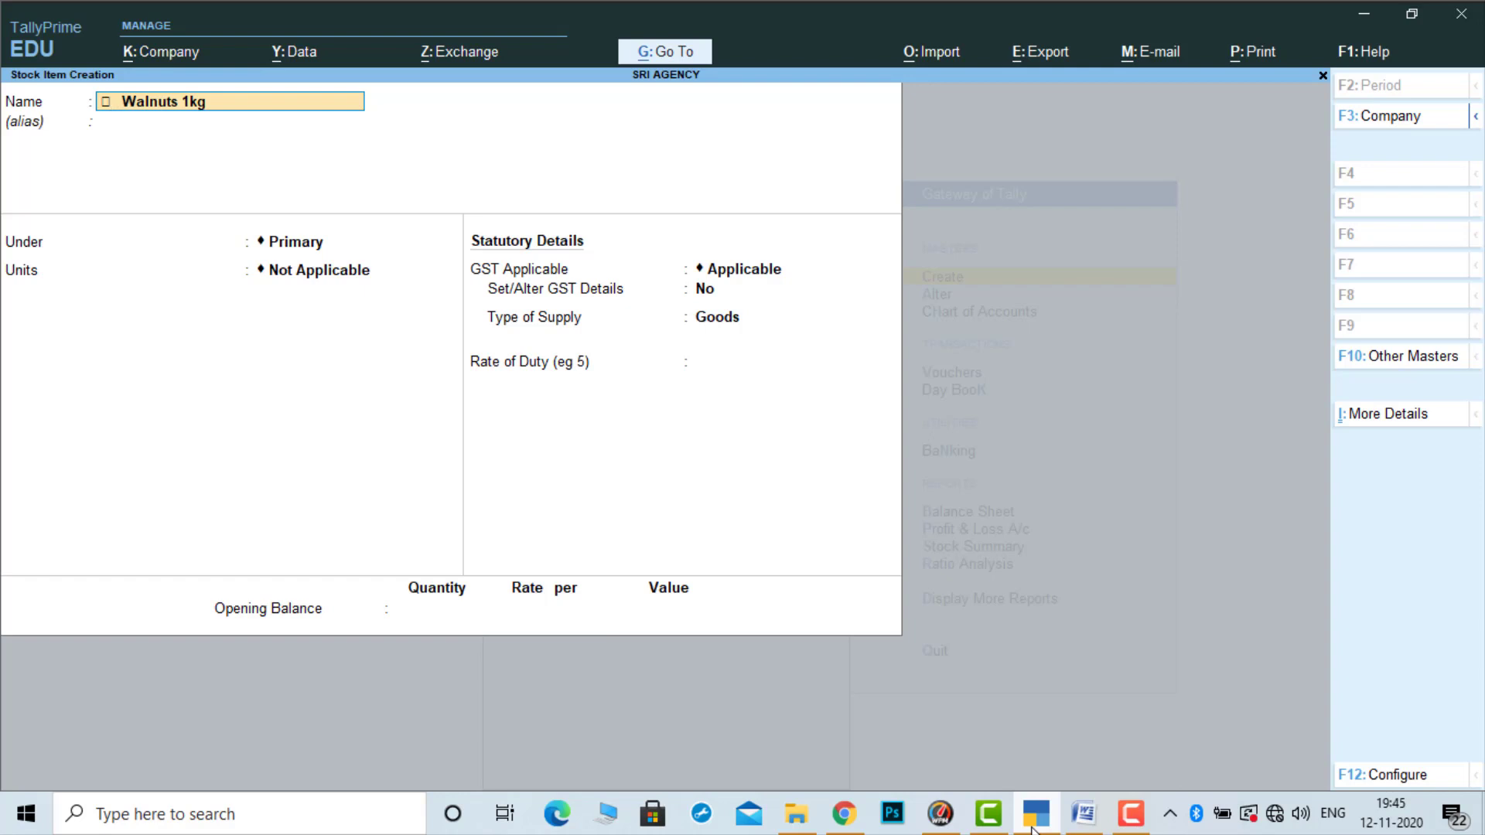
pyautogui.press('Return')
pyautogui.press('Return')
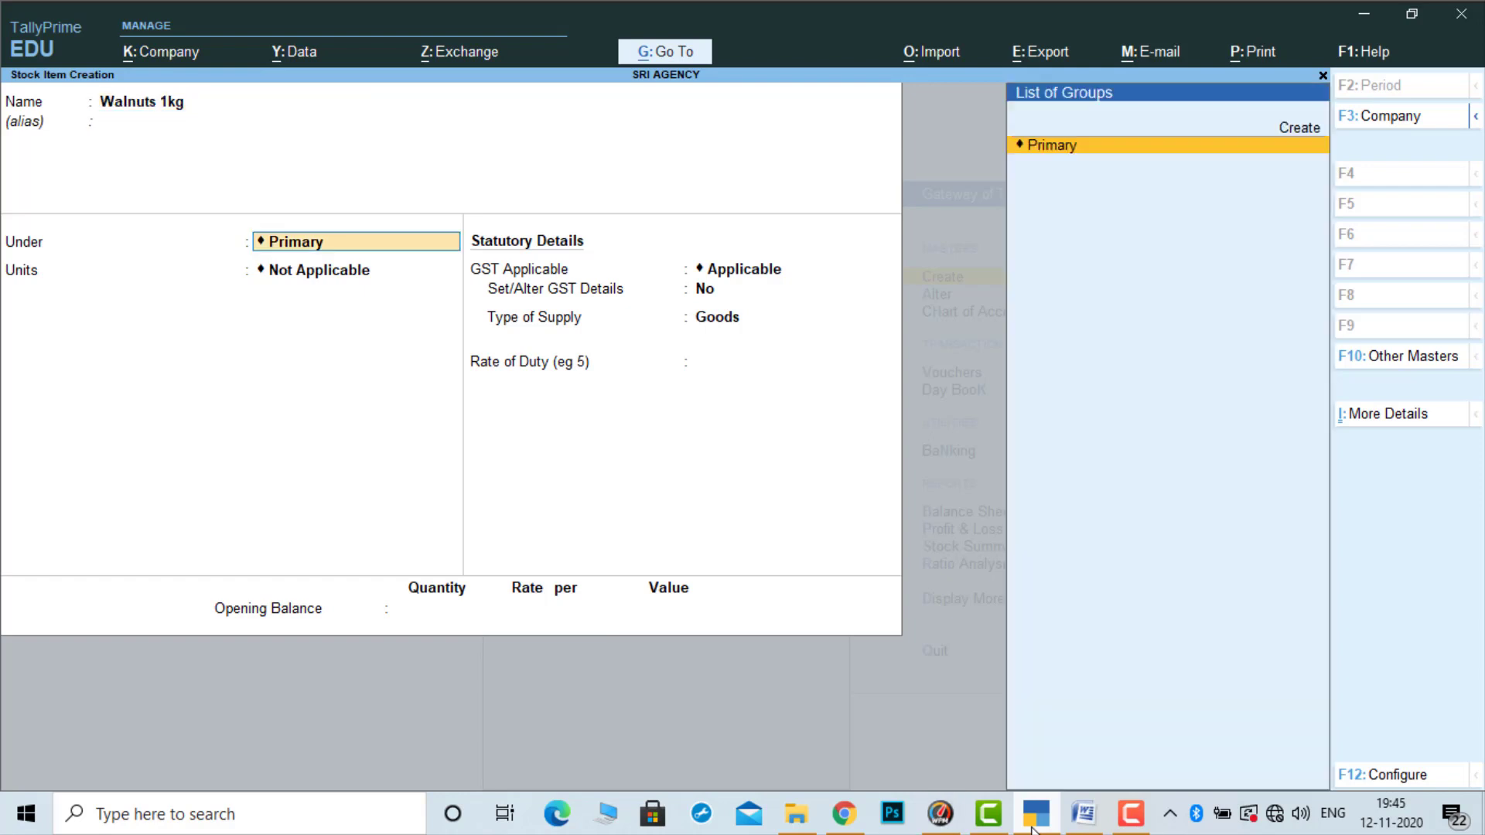
# Place Walnuts 1kg under Primary with unit kg, keep GST applicable, and enable setting its GST details
pyautogui.press('Return')
pyautogui.press('Down')
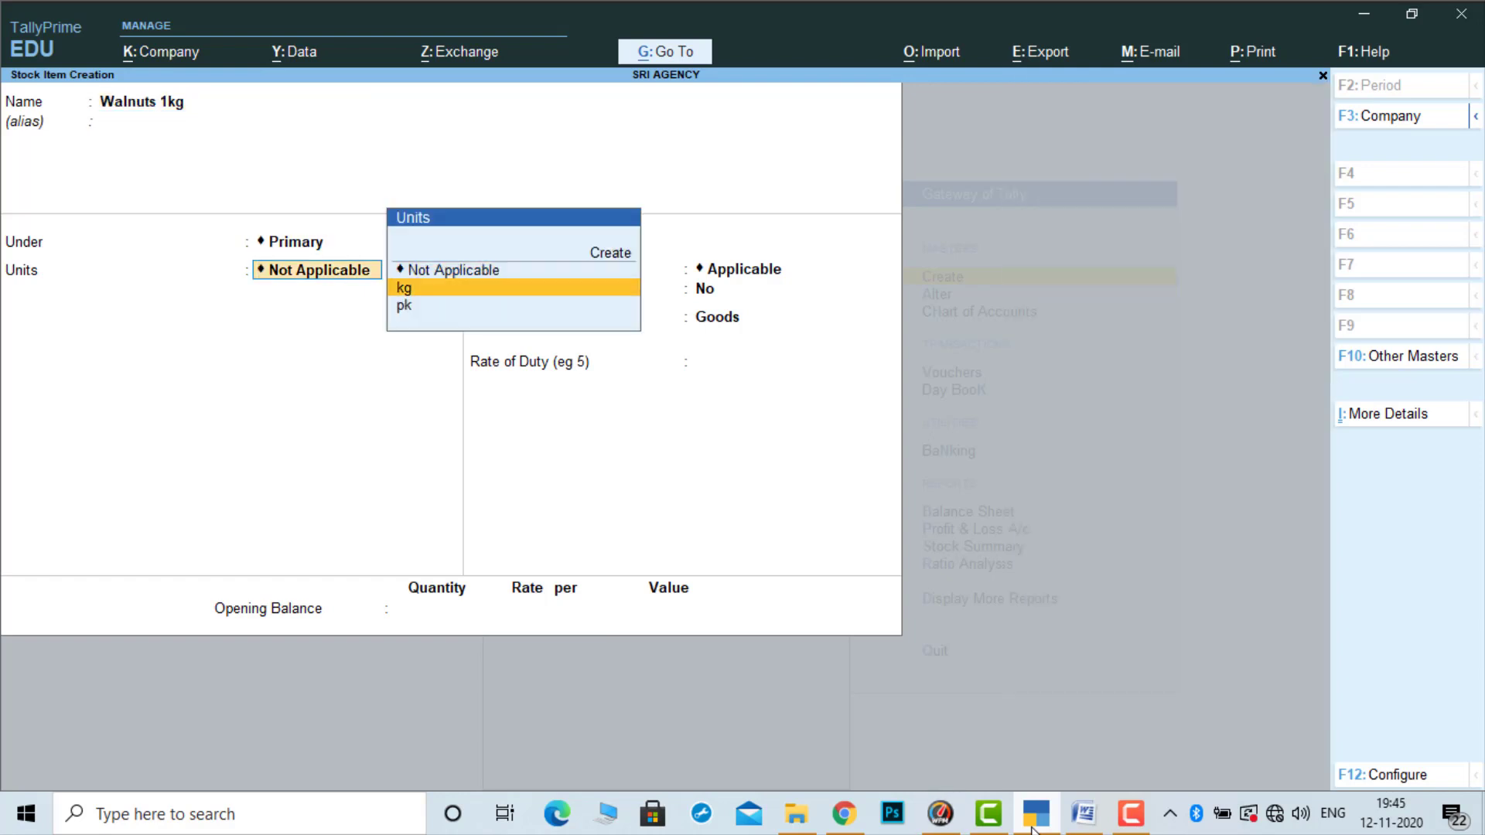
pyautogui.press('Return')
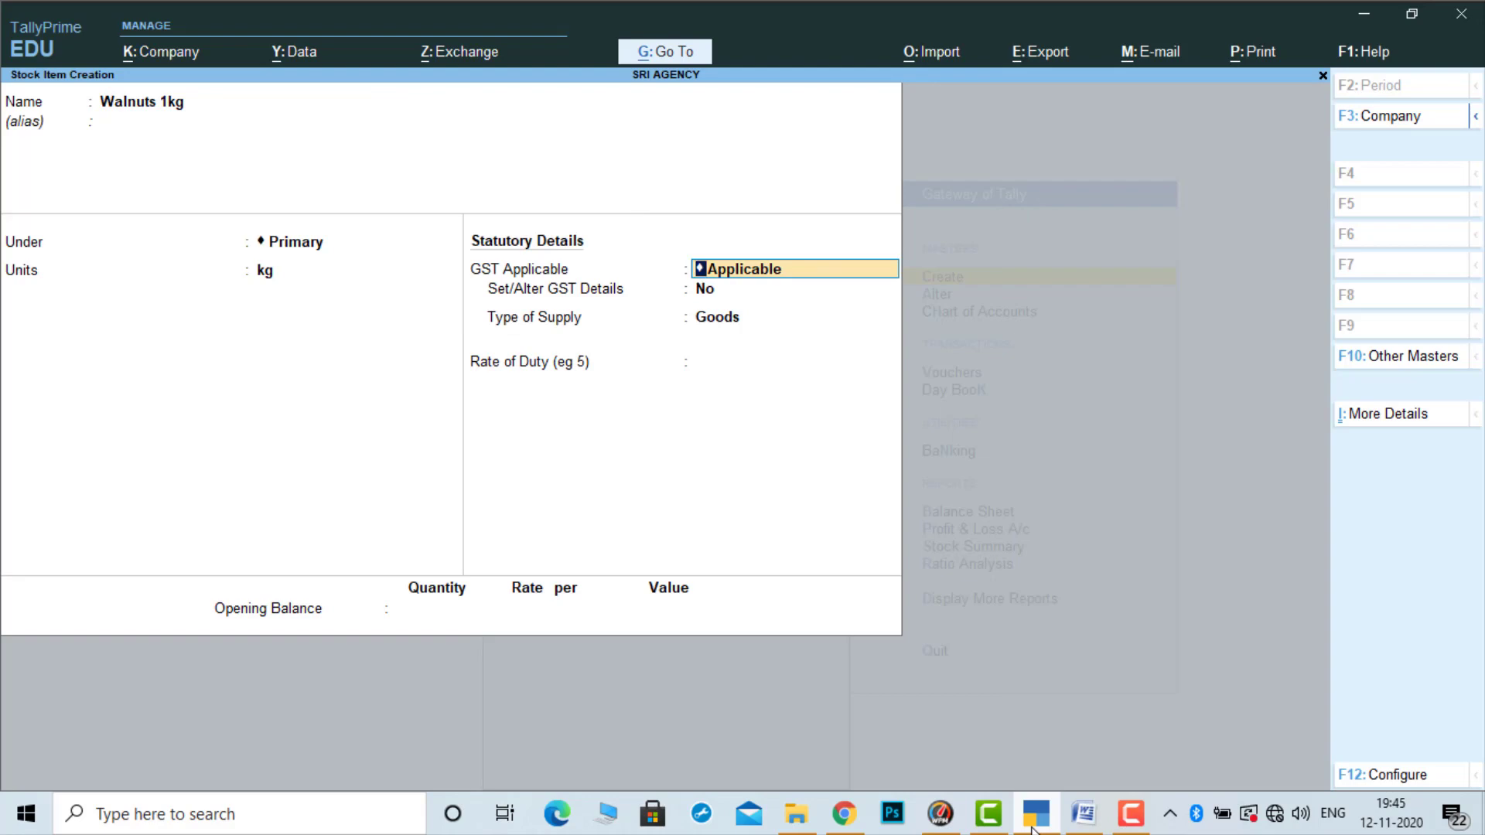
pyautogui.press('Return')
pyautogui.write('y')
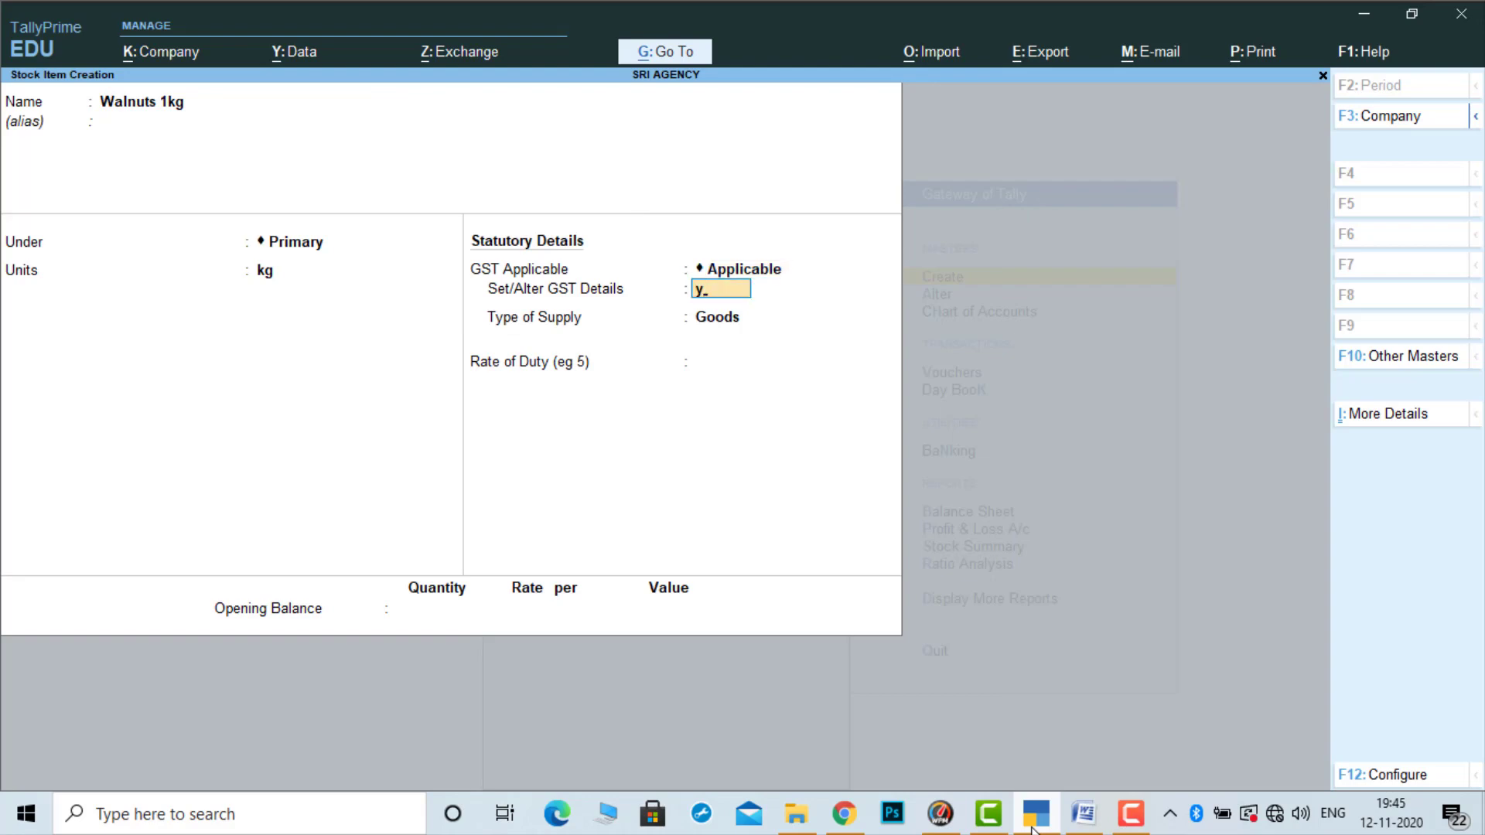
pyautogui.press('Return')
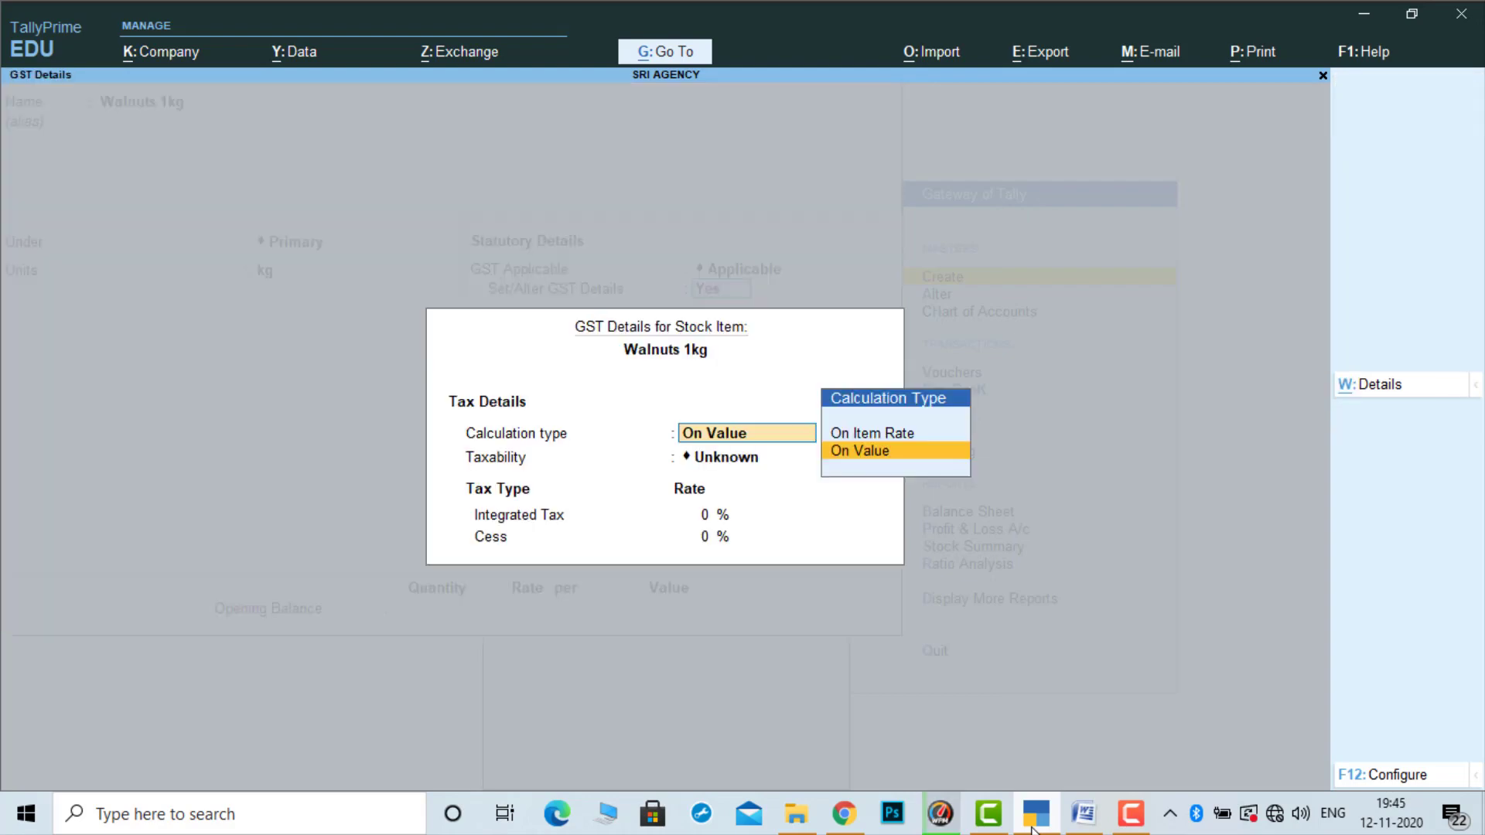
# Add a detailed tax rate entry for Walnuts 1kg applicable from 1-Apr-20 with HSN/SAC 0813, On Value, Taxable, and tax details set to Yes
pyautogui.click(1377, 395)
pyautogui.write('1-')
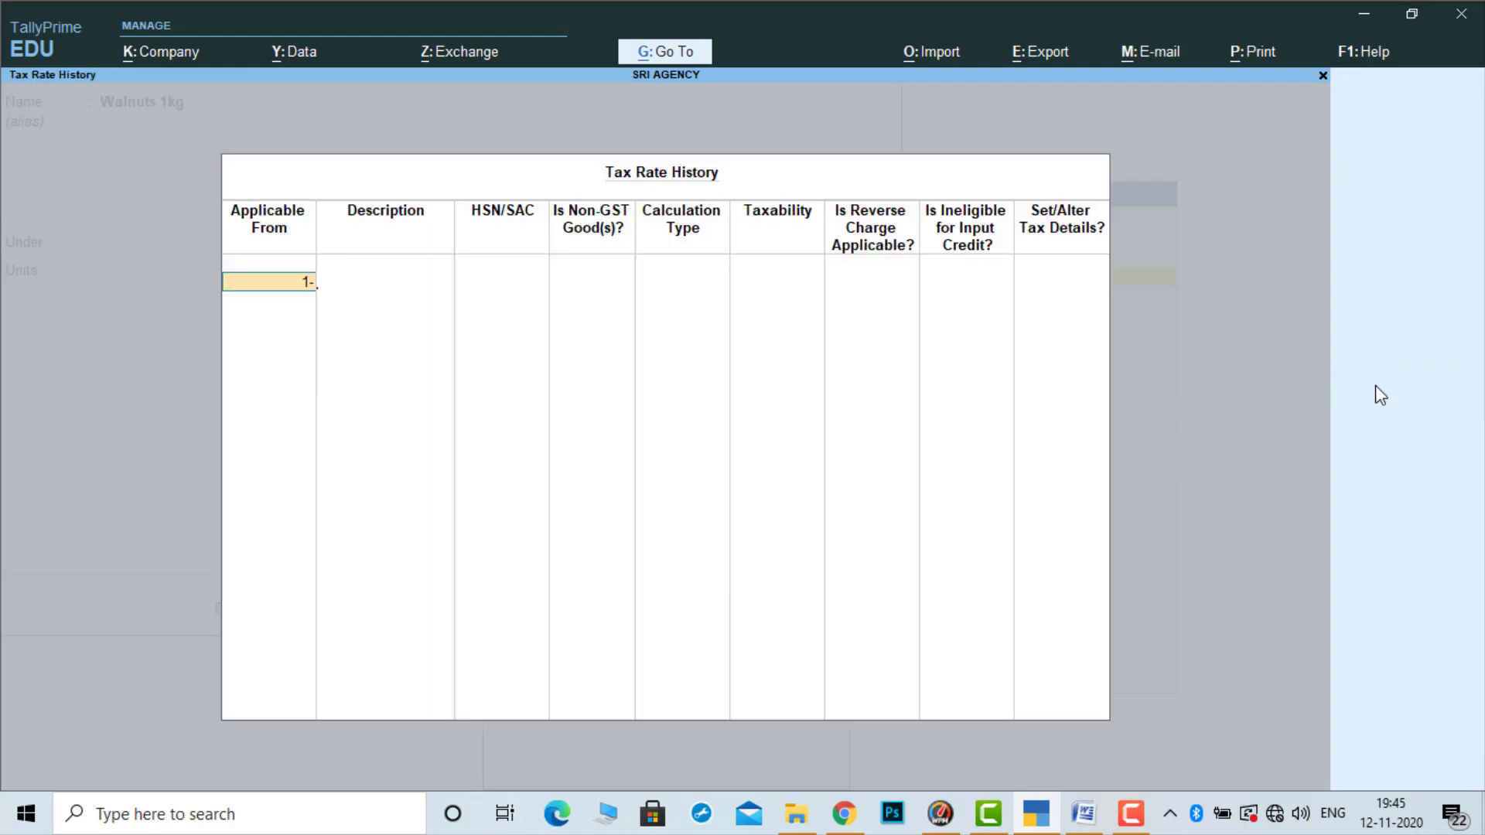
pyautogui.write('4')
pyautogui.press('Return')
pyautogui.press('Return')
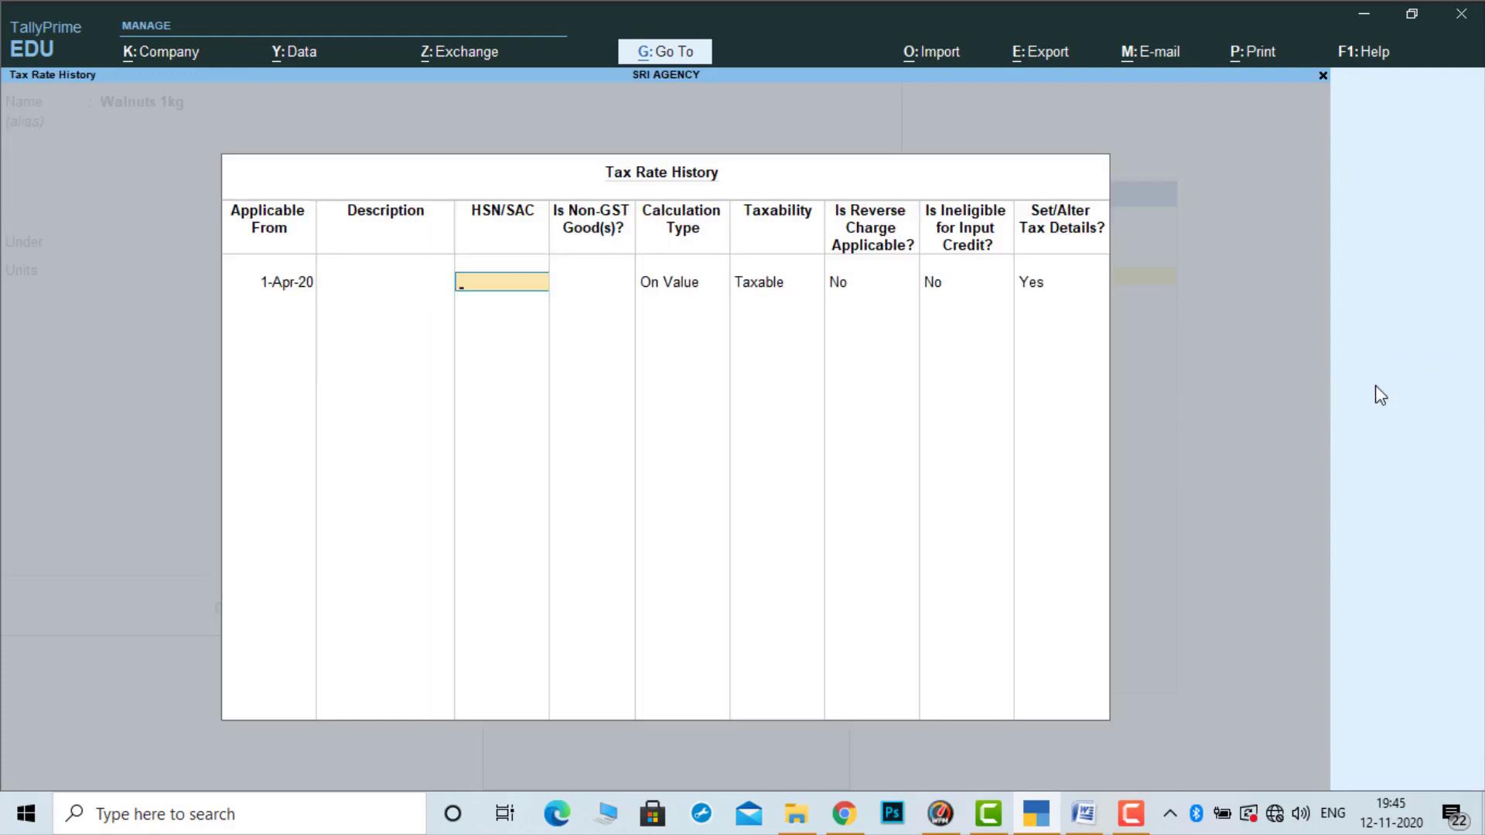
pyautogui.click(1086, 816)
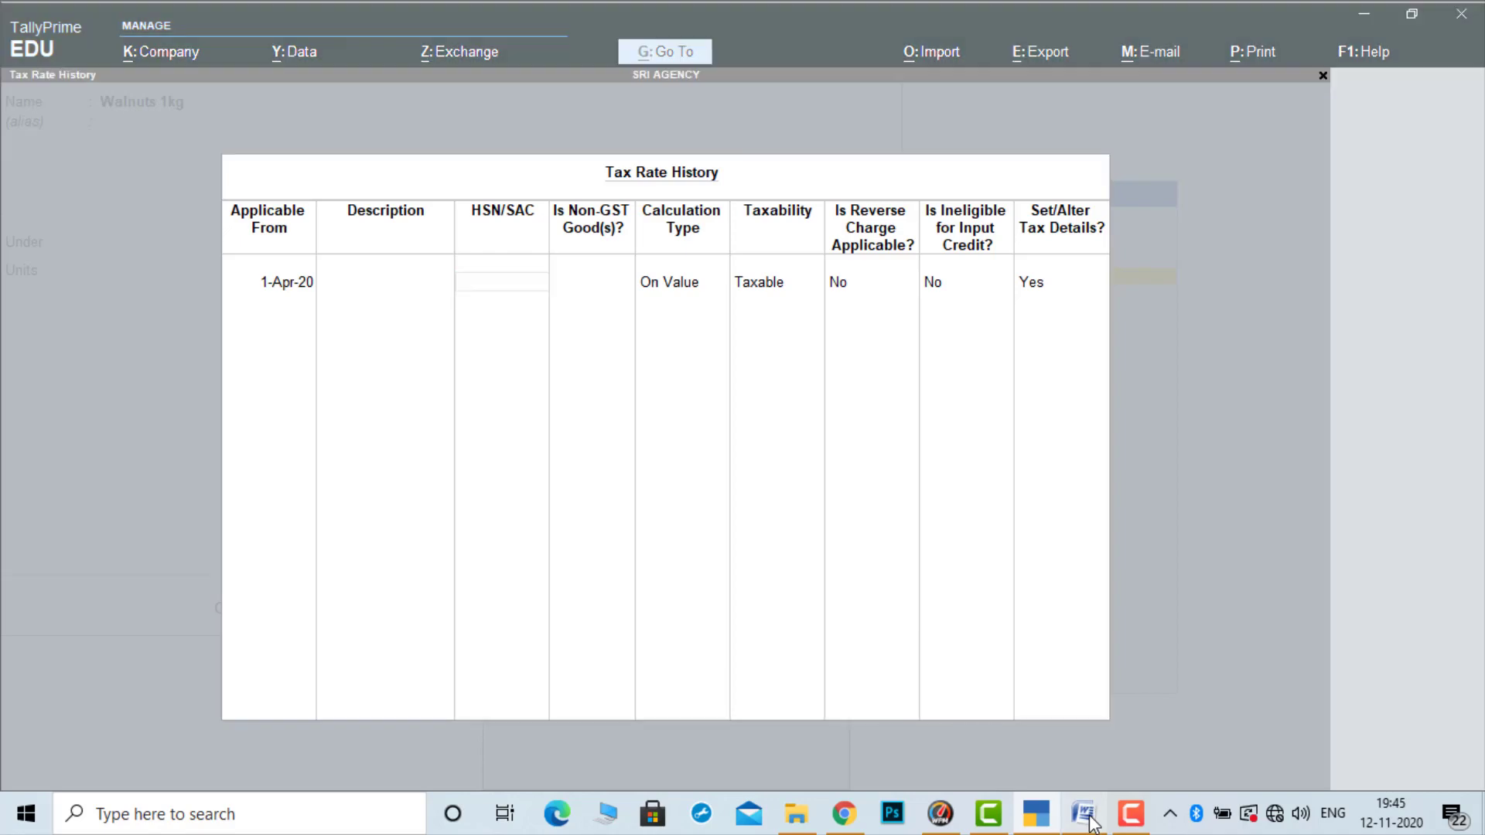
pyautogui.click(1086, 816)
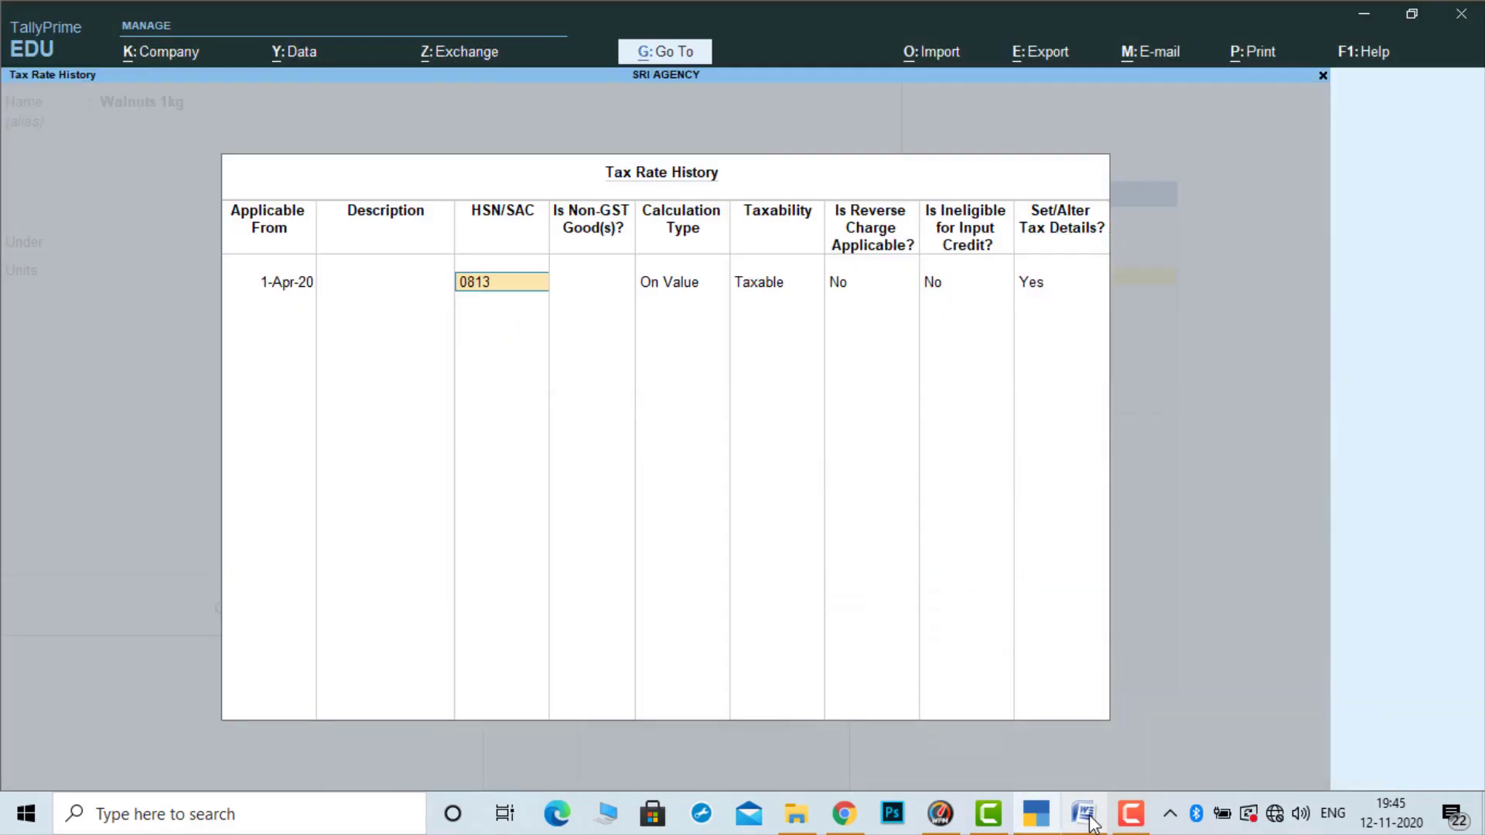
pyautogui.press('Return')
pyautogui.press('Return')
pyautogui.press('Return')
pyautogui.press('Return')
pyautogui.press('Return')
pyautogui.press('Return')
pyautogui.press('Return')
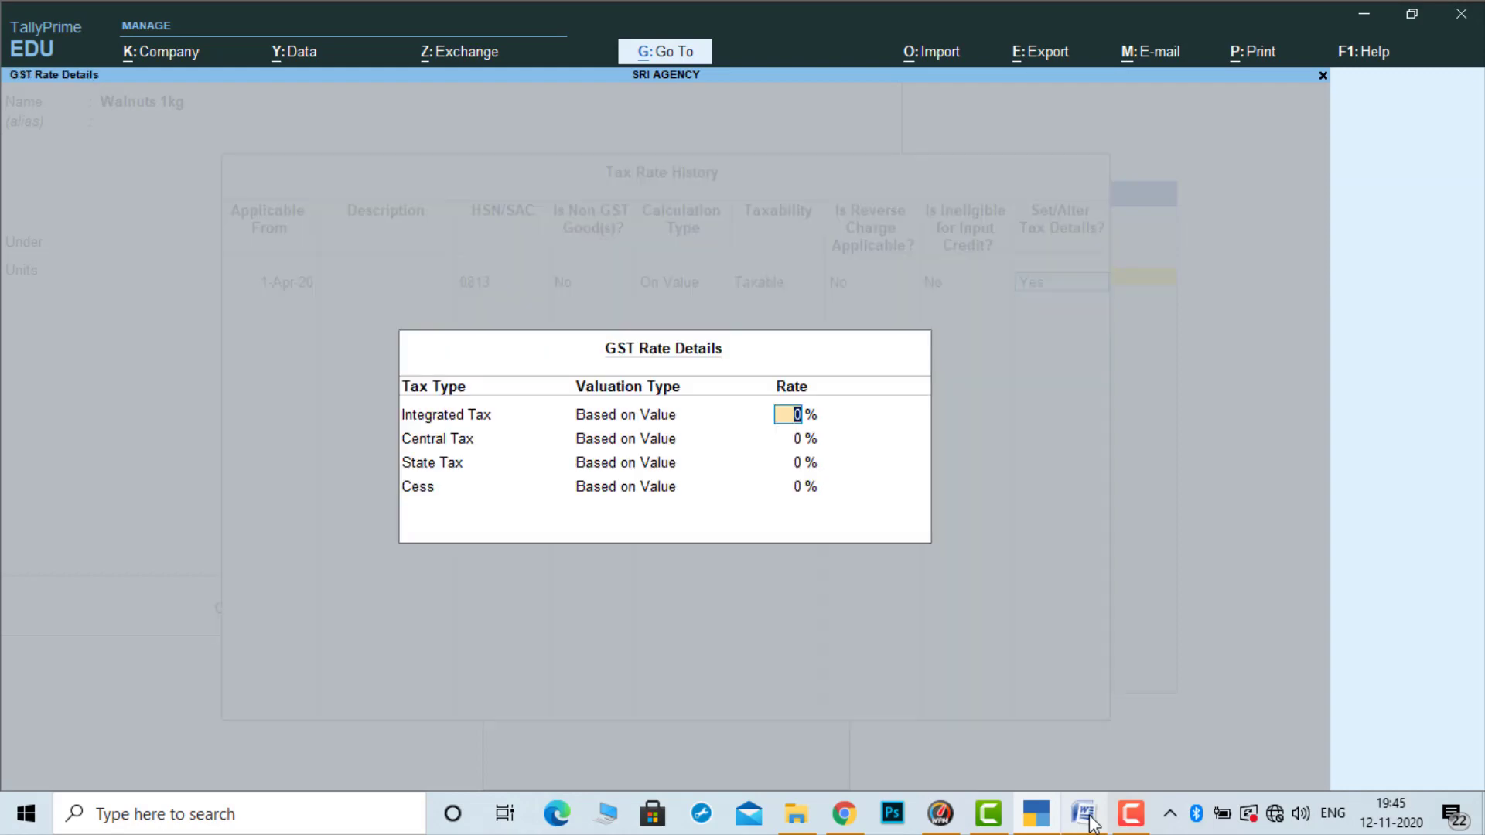
# Check the GST rate in the Word document, set the integrated tax for Walnuts 1kg to 5%, and save the stock item without opening balance
pyautogui.click(1086, 816)
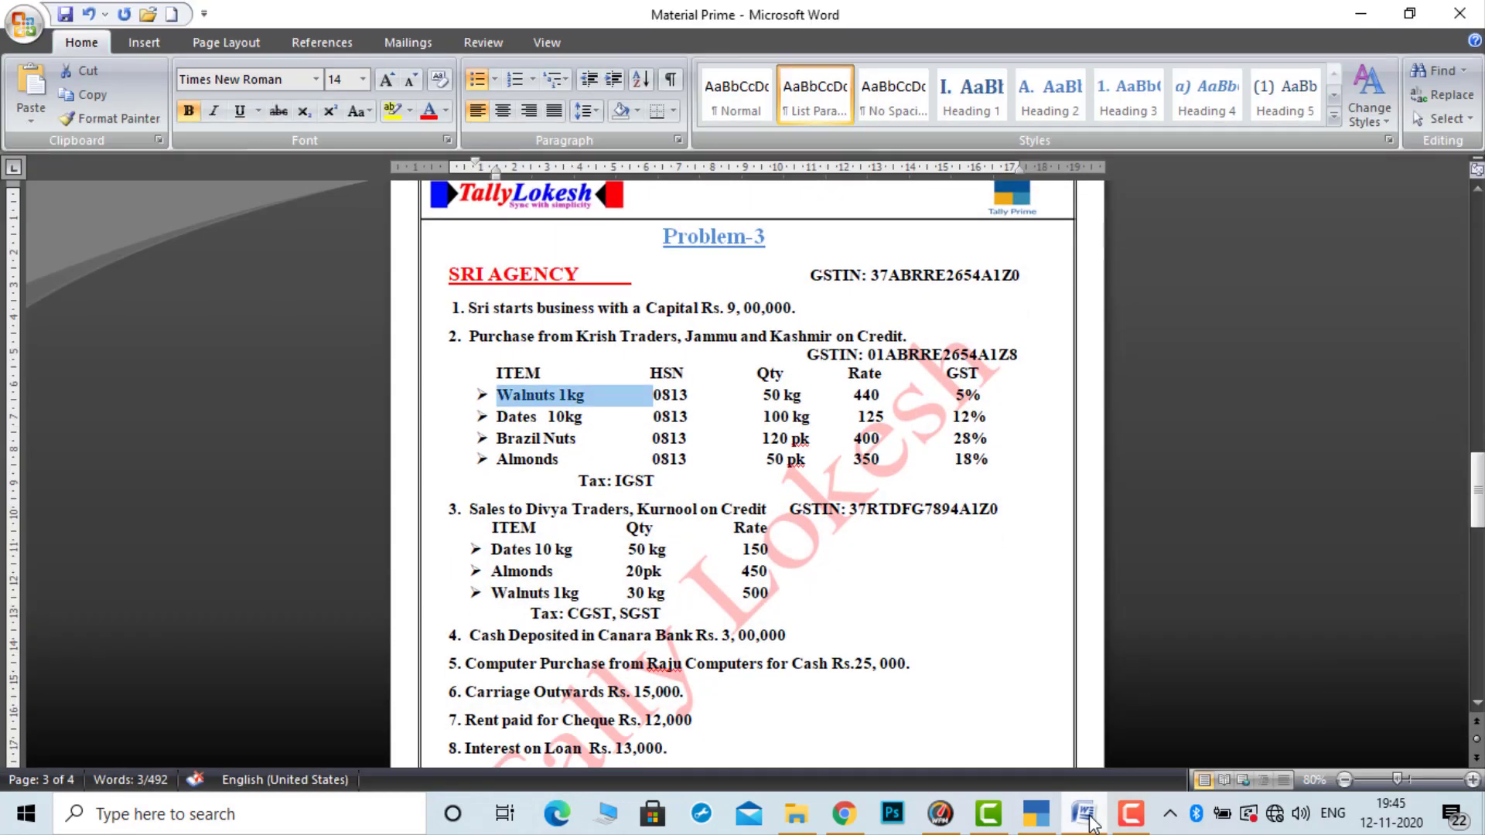
pyautogui.click(1086, 816)
pyautogui.write('5')
pyautogui.press('Return')
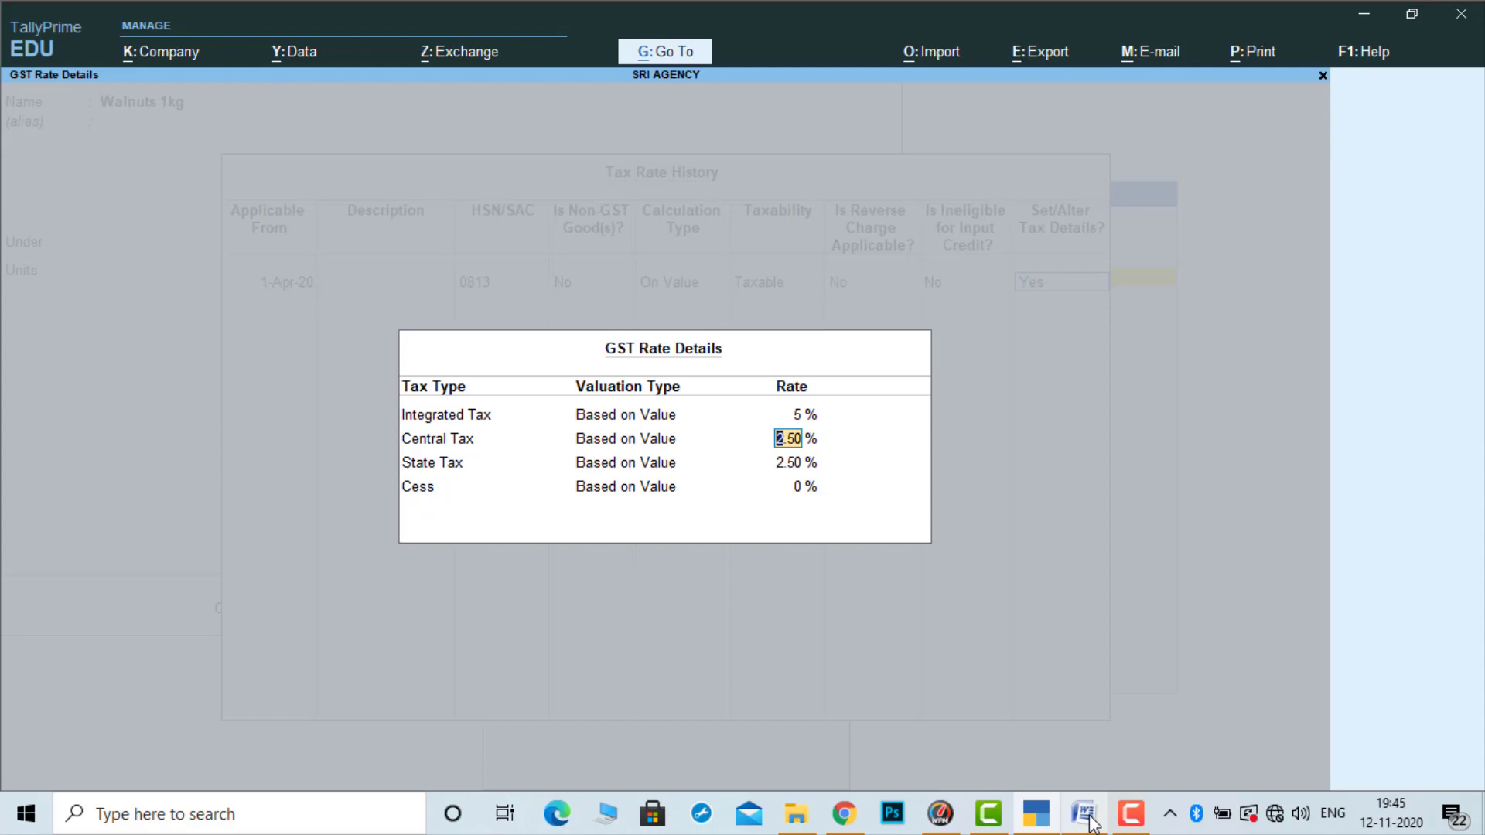
pyautogui.press('Return')
pyautogui.press('Return')
pyautogui.press('Return')
pyautogui.press('Return')
pyautogui.press('Return')
pyautogui.press('Return')
pyautogui.press('Return')
pyautogui.press('Return')
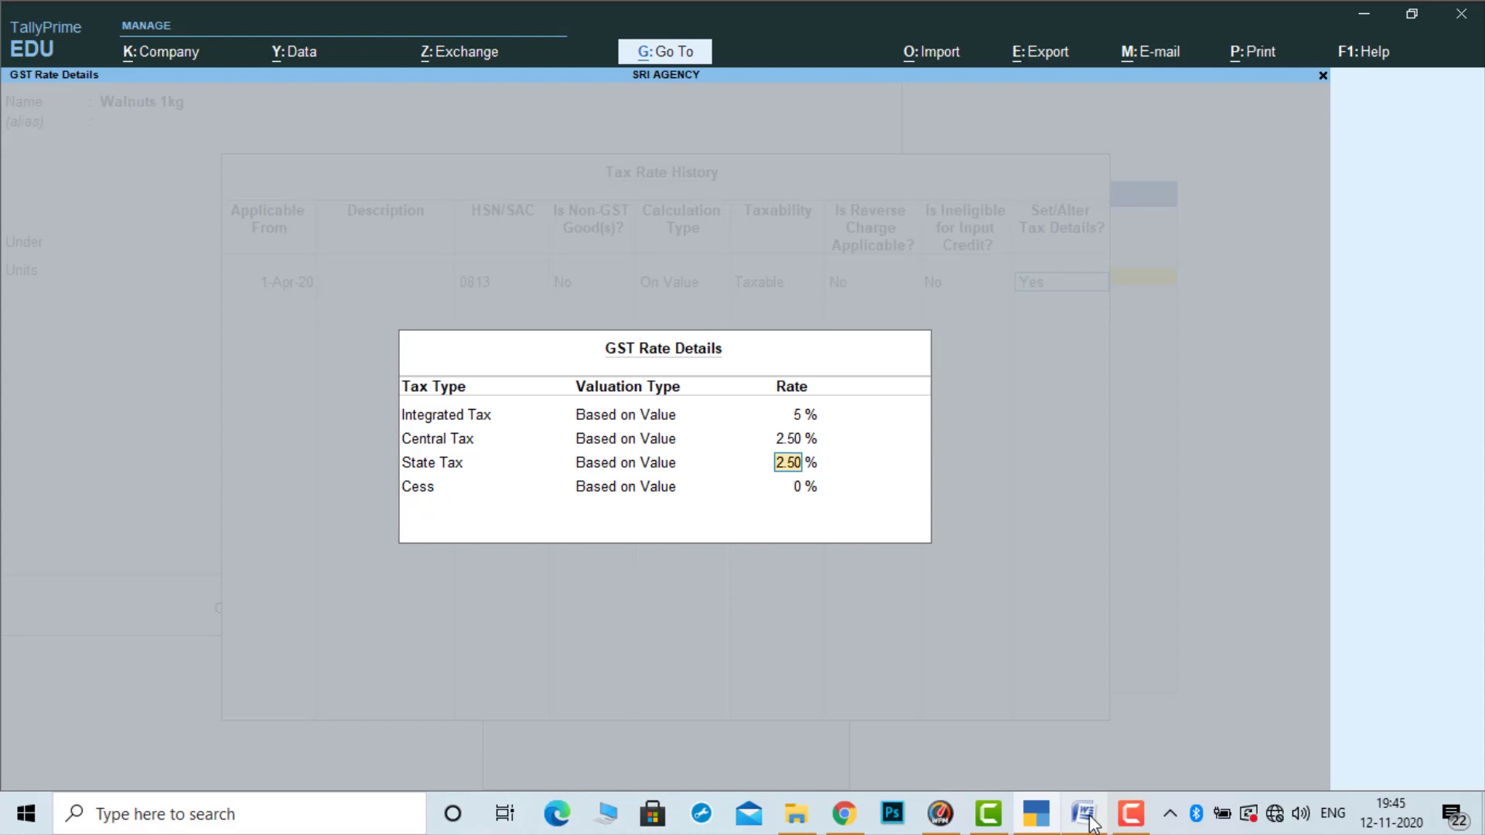
pyautogui.press('Return')
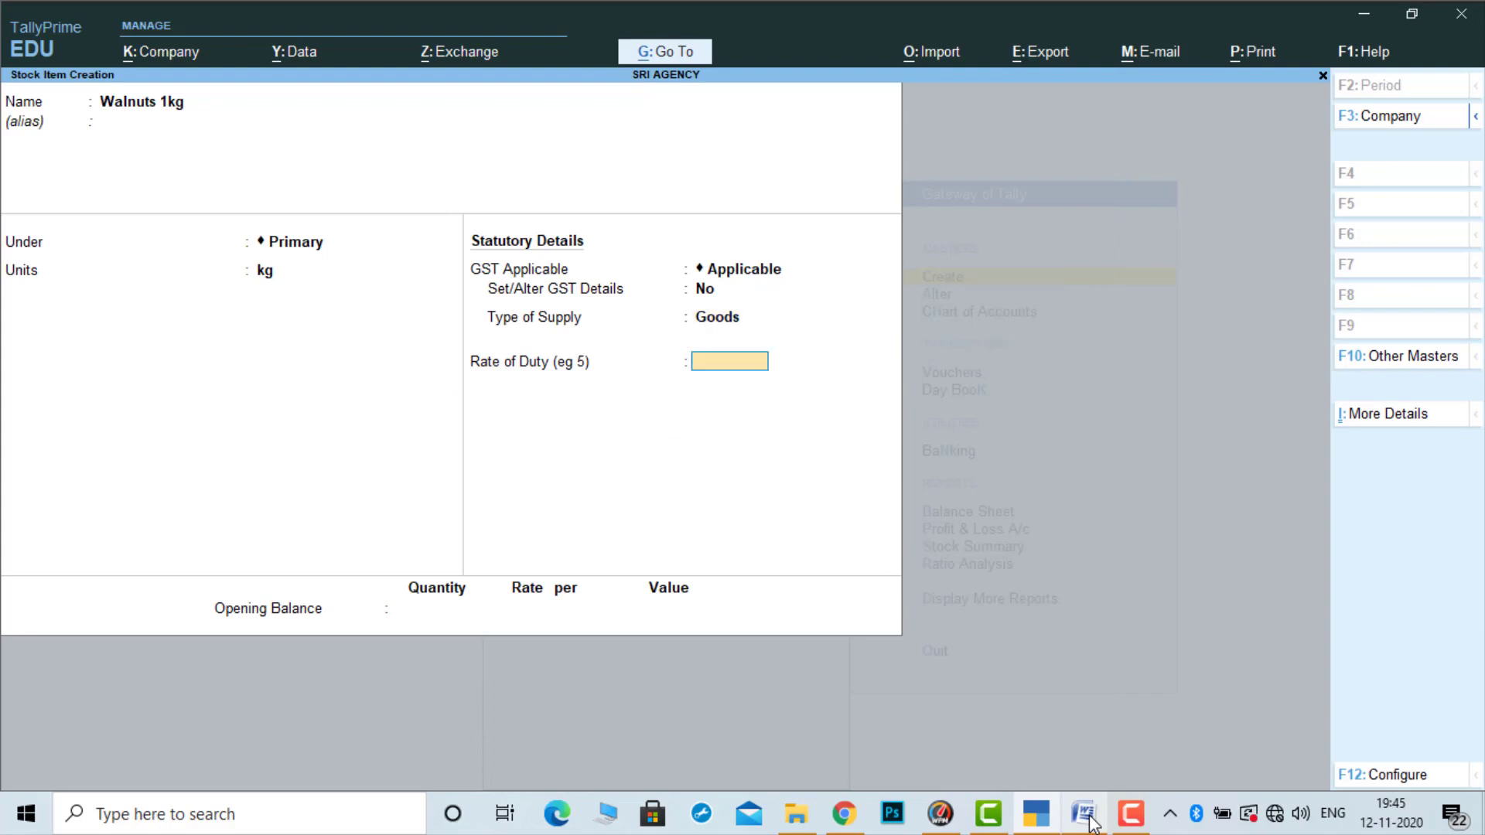
pyautogui.press('Return')
pyautogui.press('Return')
pyautogui.press('Return')
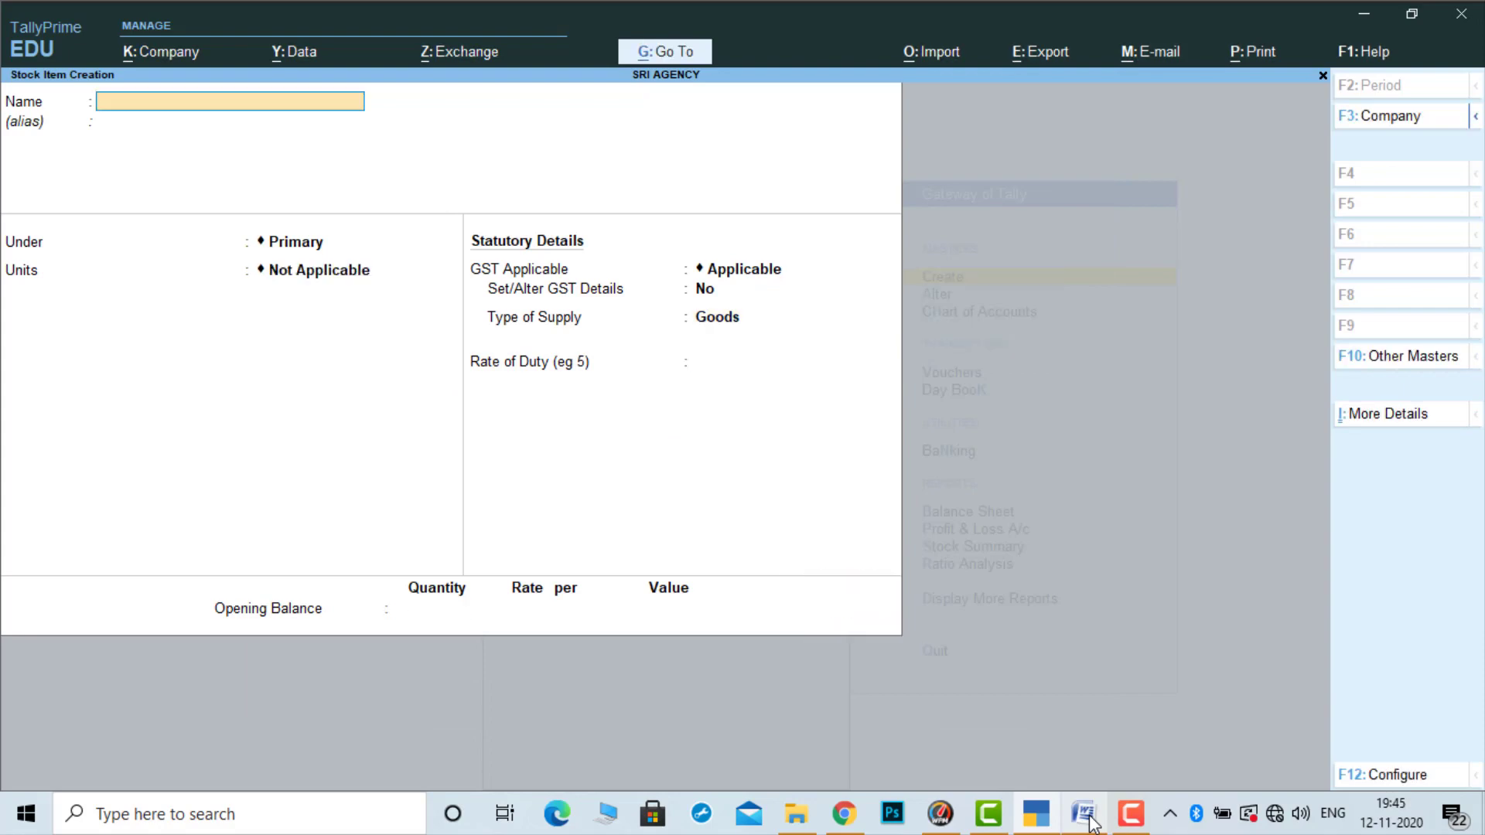
# Copy the item name Dates 10kg from the Word document and use it as the new stock item's name in TallyPrime
pyautogui.click(1085, 814)
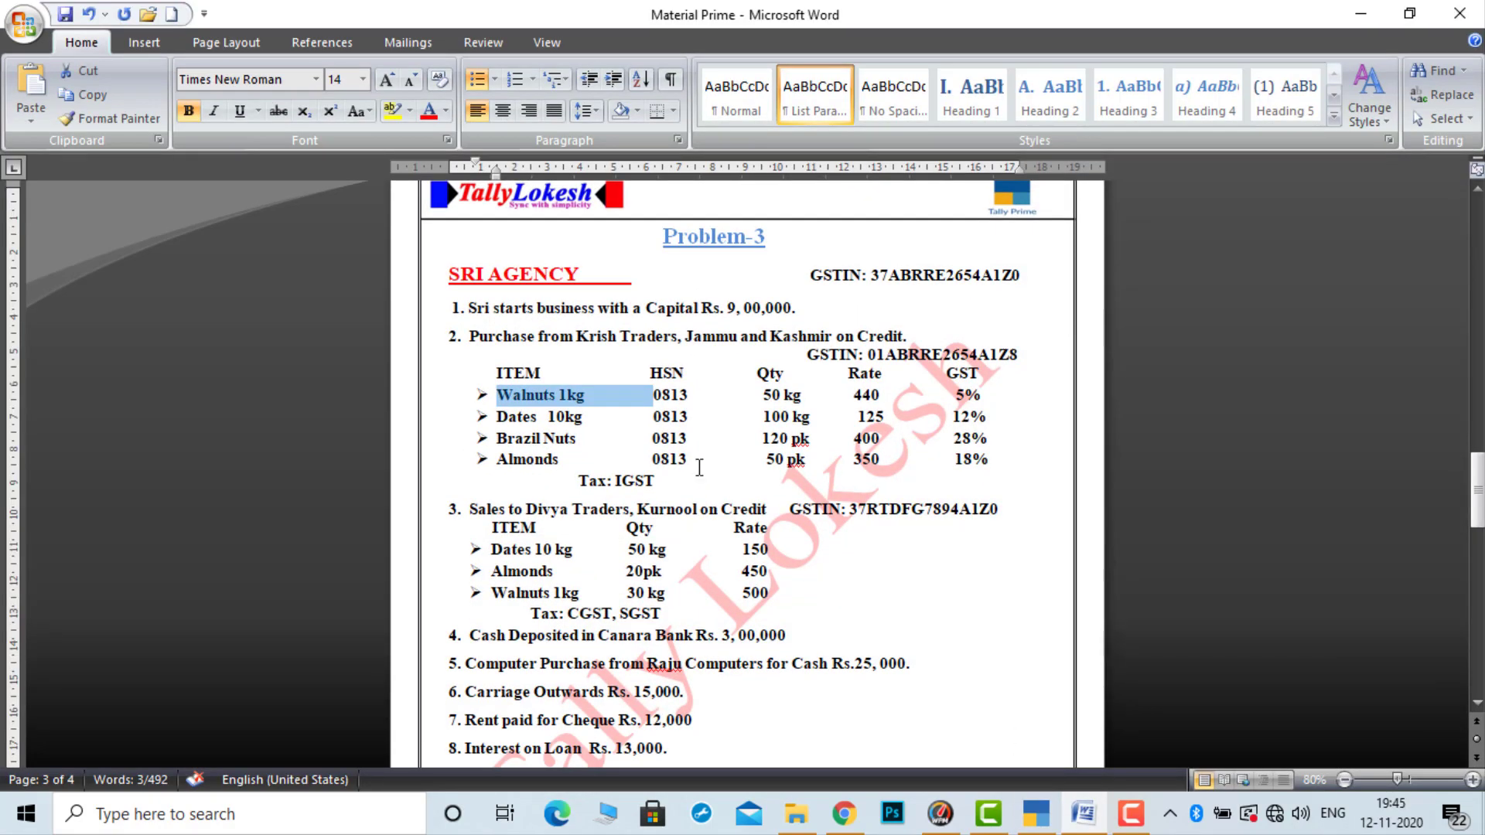
pyautogui.moveTo(497, 417); pyautogui.dragTo(570, 416)
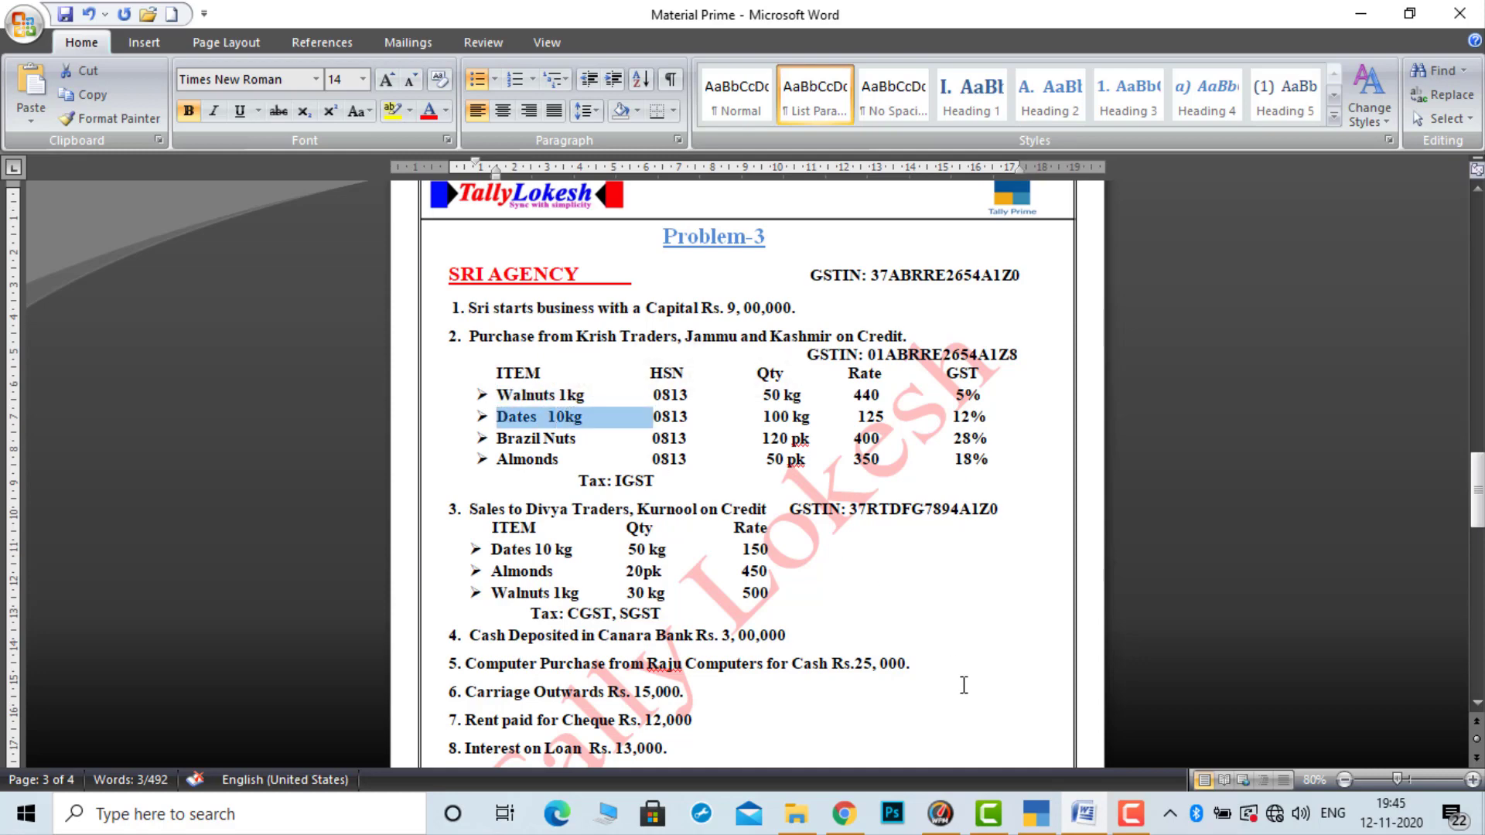
pyautogui.click(1036, 814)
pyautogui.hotkey('ctrl', 'alt', 'v')
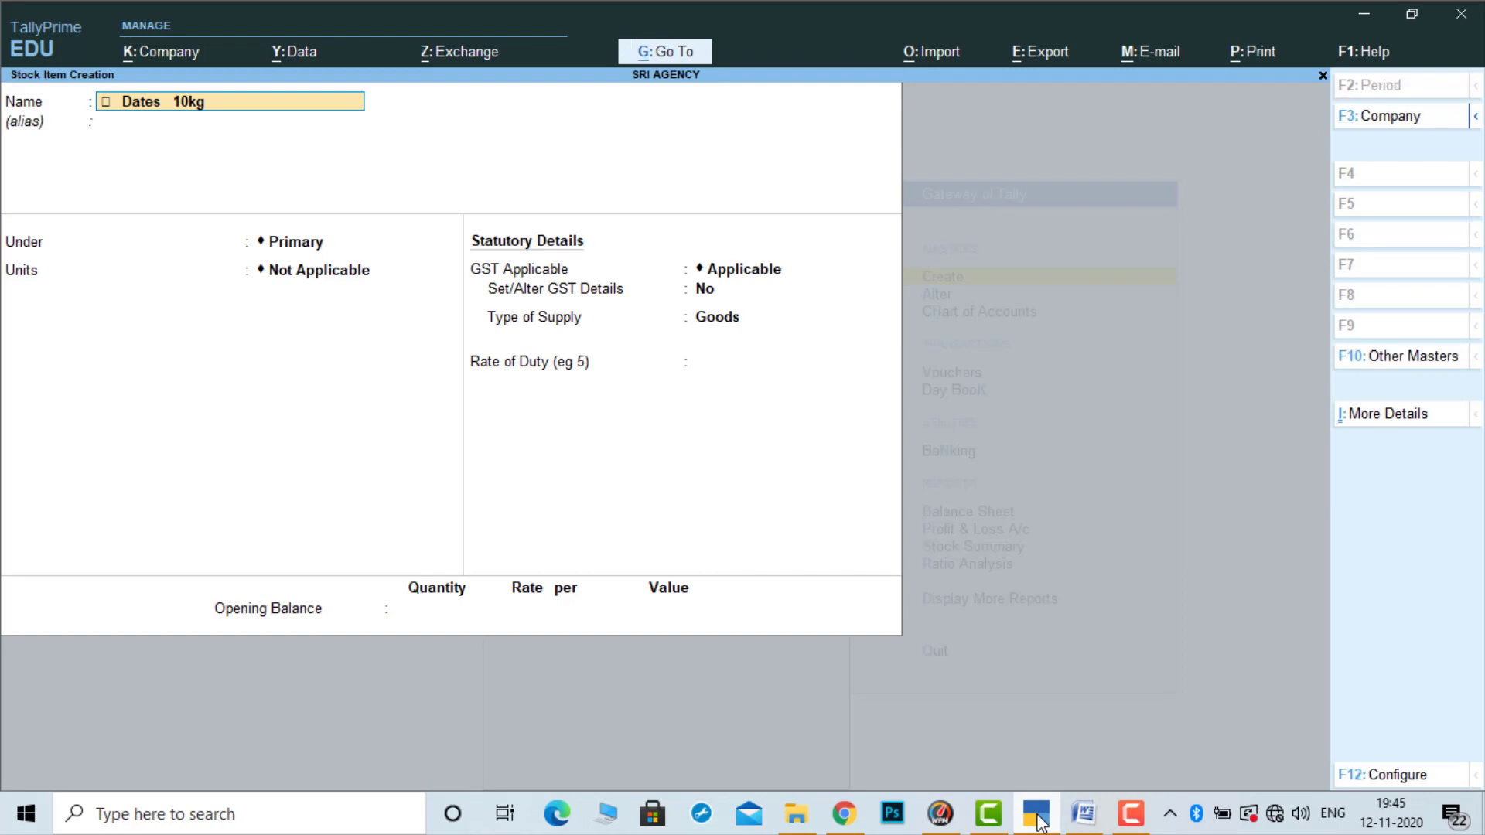
pyautogui.press('BackSpace')
pyautogui.press('Return')
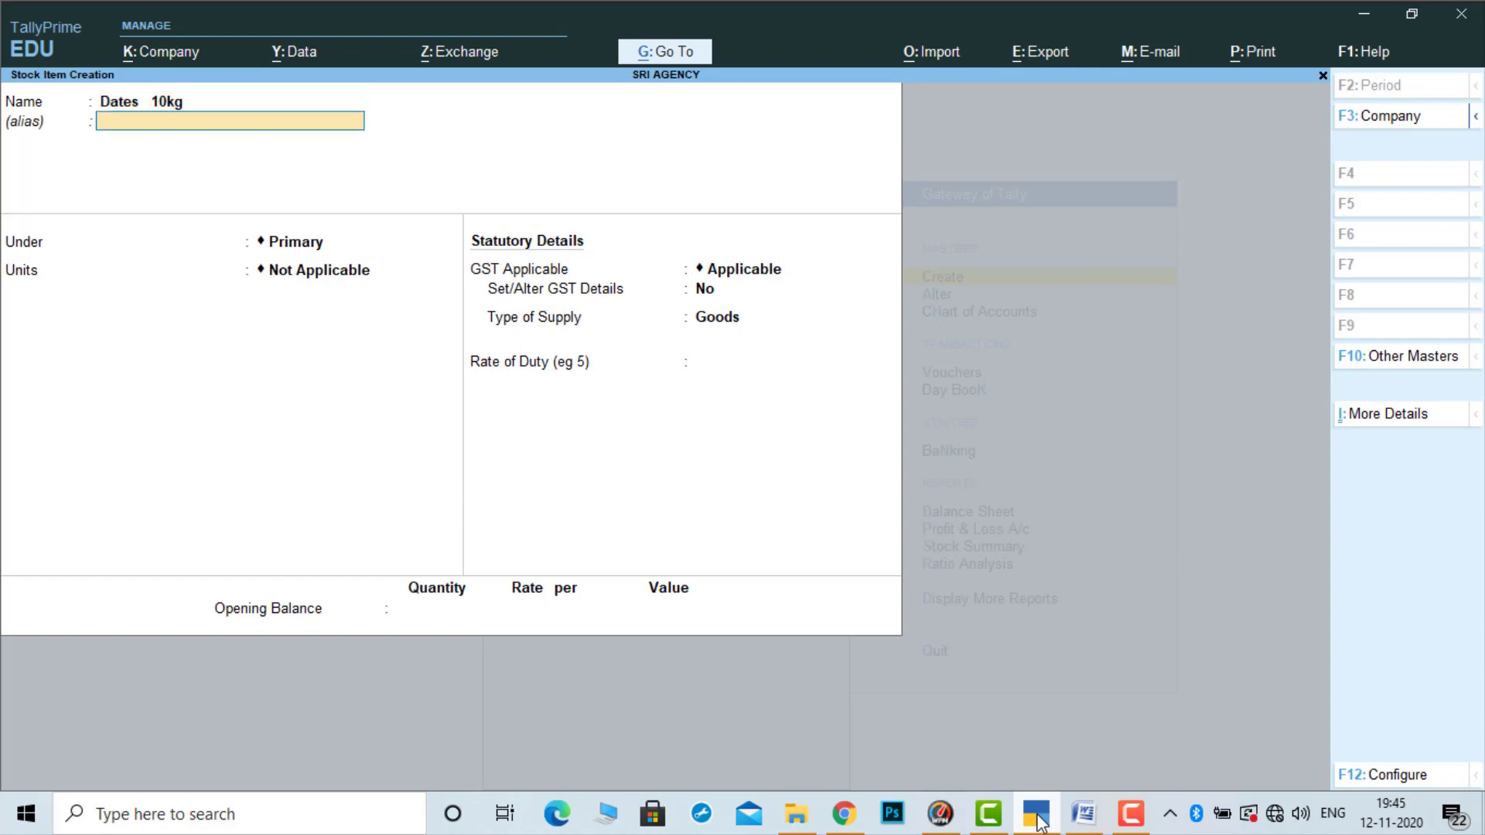
# Place Dates 10kg under Primary with unit kg, keep GST applicable, and enable setting its GST details
pyautogui.press('Return')
pyautogui.press('Return')
pyautogui.press('Down')
pyautogui.press('Return')
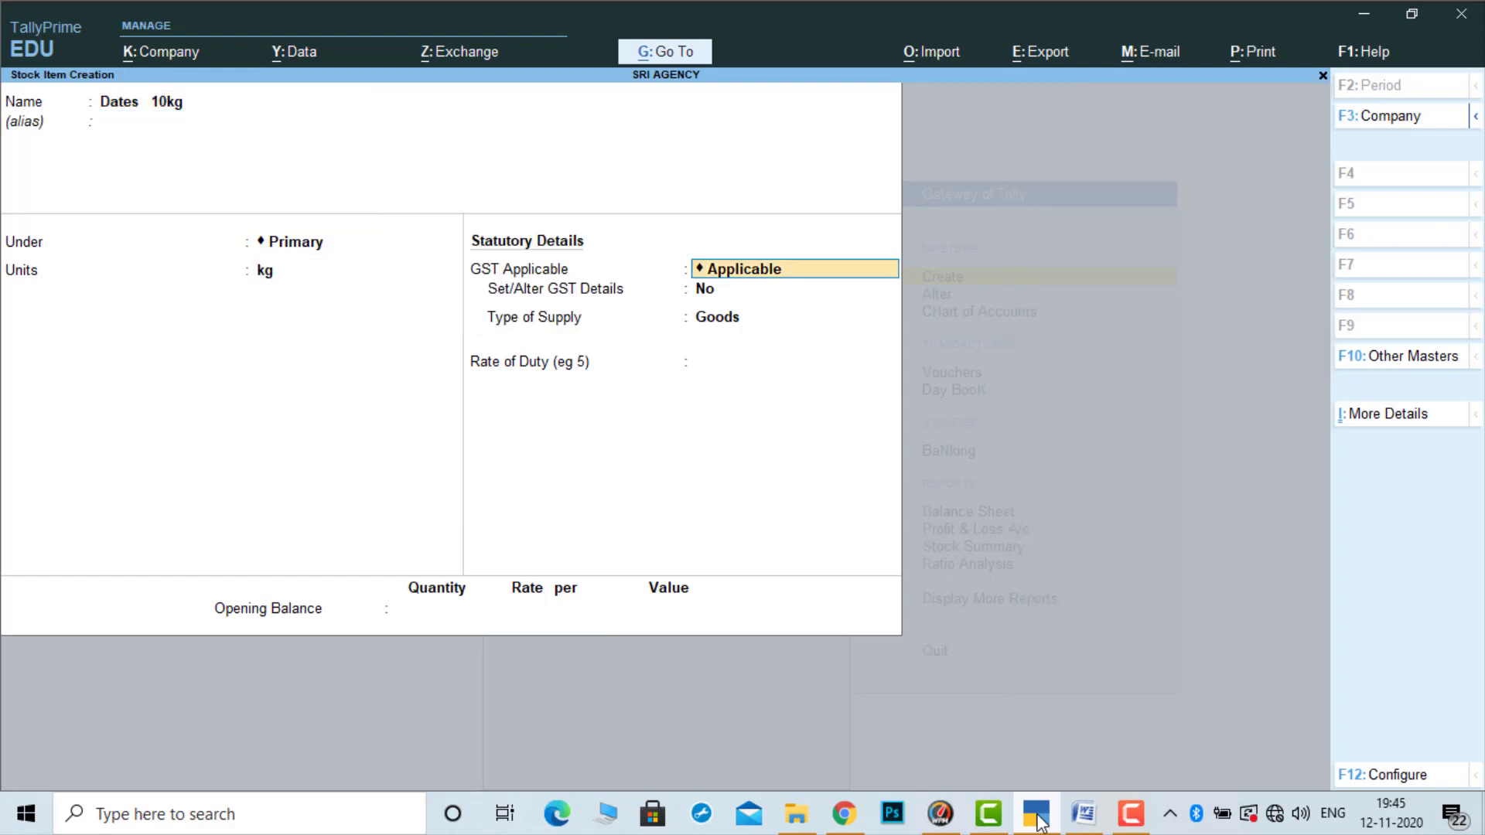
pyautogui.press('Return')
pyautogui.press('y')
pyautogui.press('Return')
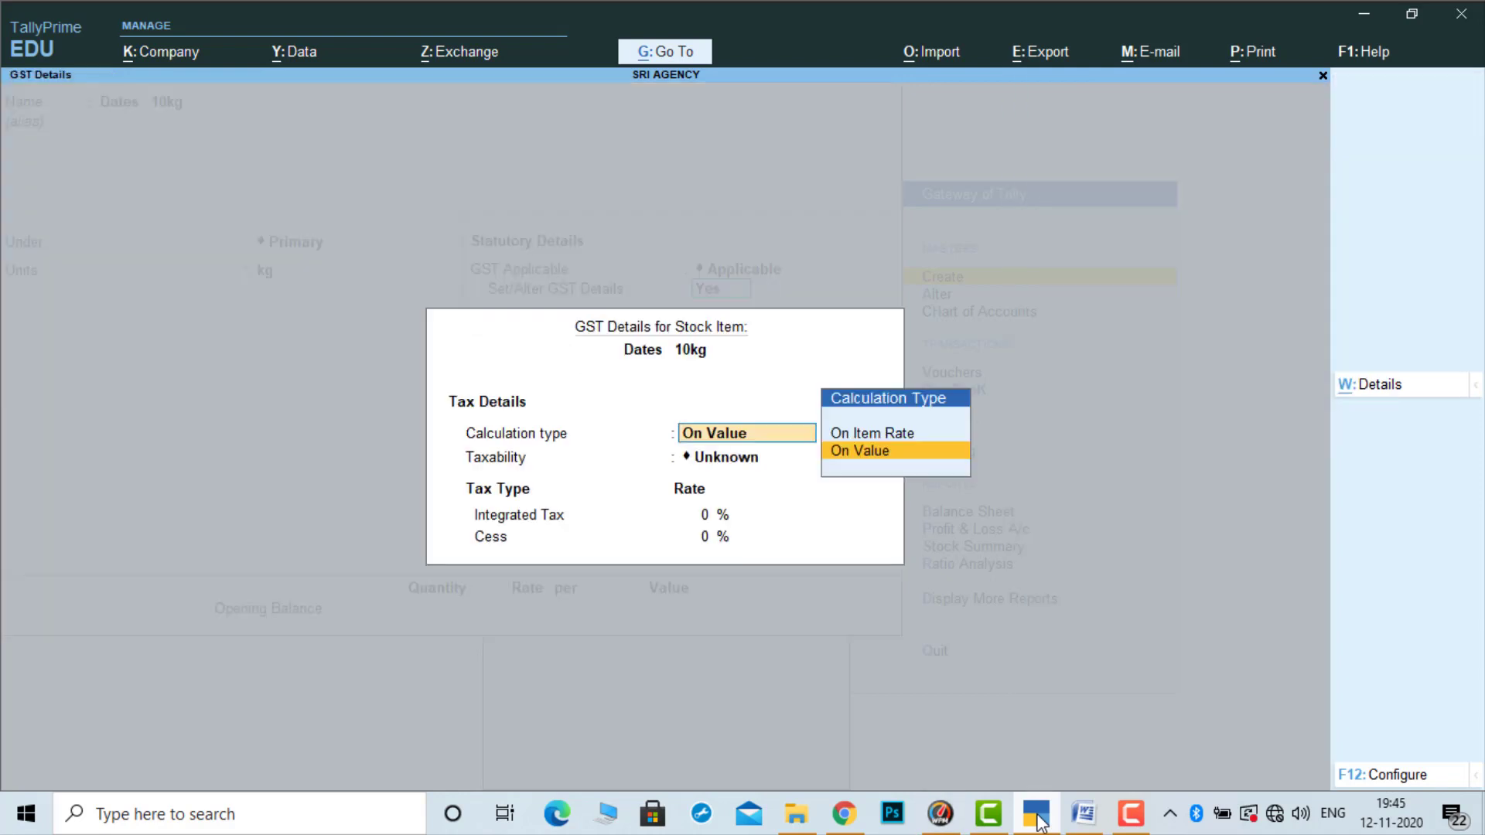
# Add a detailed tax rate entry for Dates 10kg applicable from 1-Apr-20 with HSN/SAC 0813, On Value, Taxable, and tax details set to Yes
pyautogui.click(1378, 390)
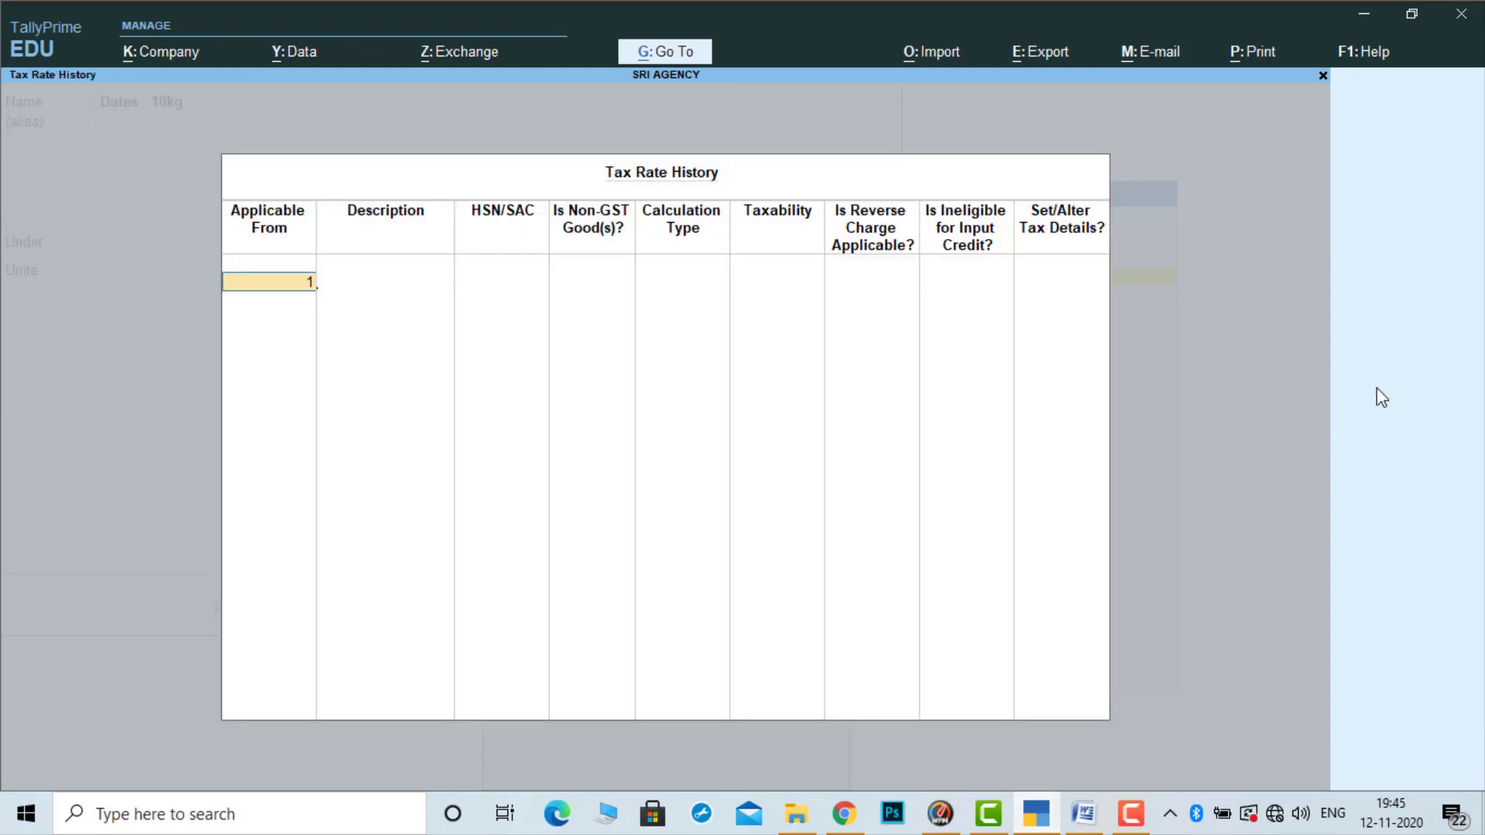
pyautogui.write('1-4')
pyautogui.press('Return')
pyautogui.press('Return')
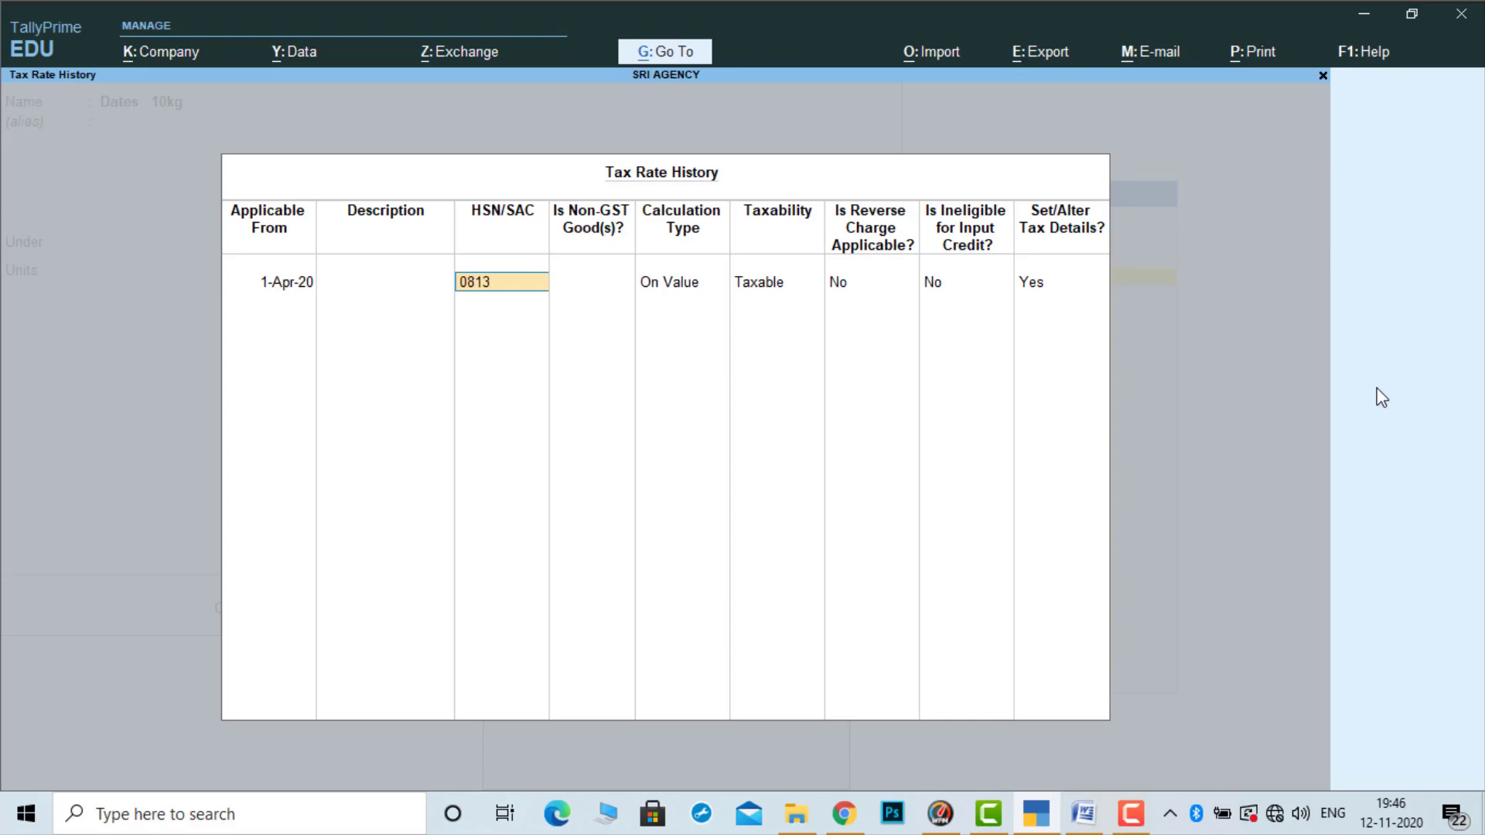
pyautogui.press('Return')
pyautogui.press('Return')
pyautogui.press('Return')
pyautogui.press('Return')
pyautogui.press('Return')
pyautogui.press('Return')
pyautogui.press('Return')
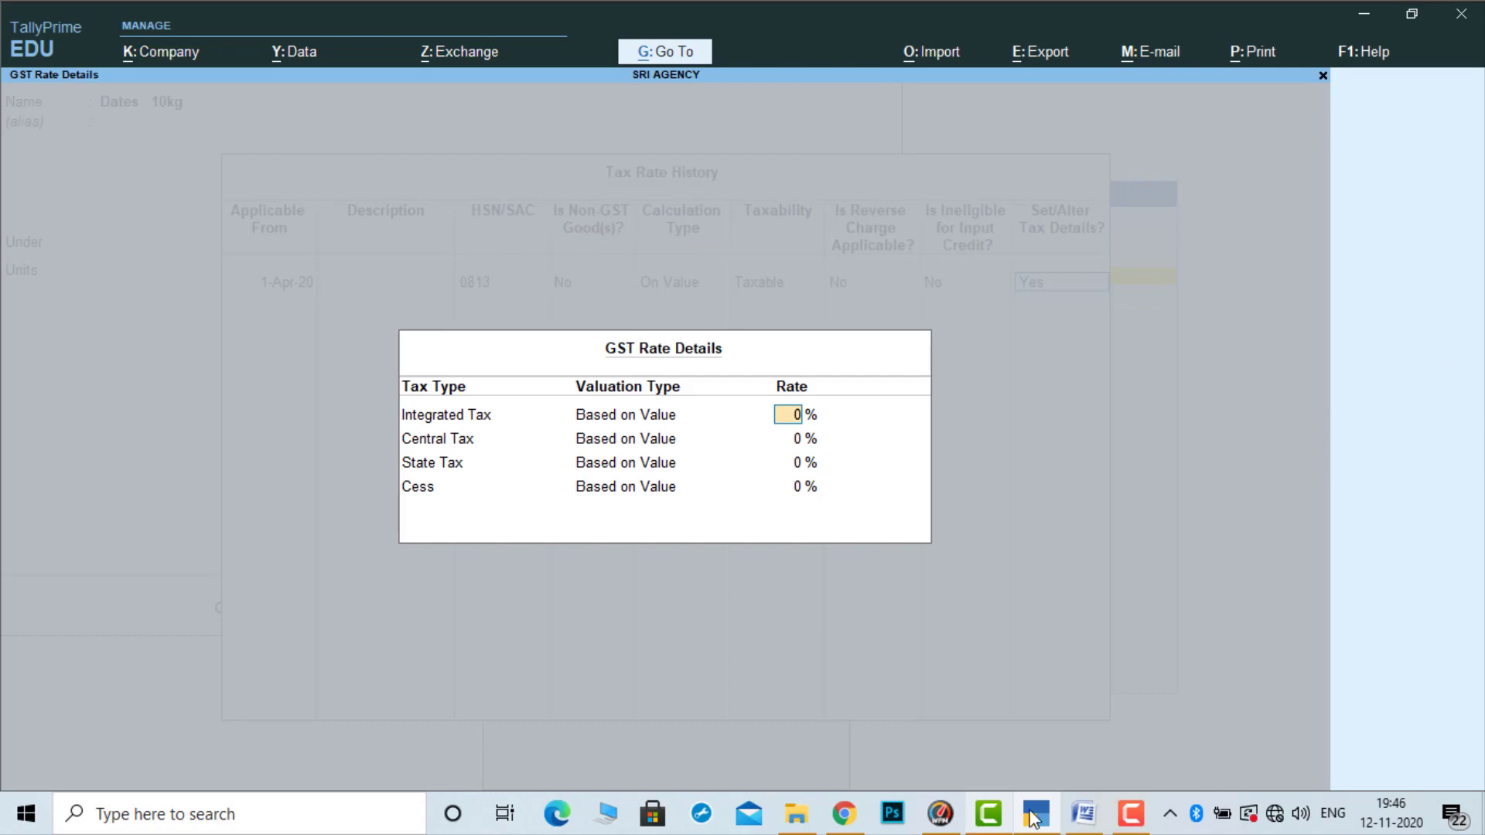
# Check the GST rate in the Word document, set the integrated tax for Dates 10kg to 12%, and save the stock item without opening balance
pyautogui.click(1083, 817)
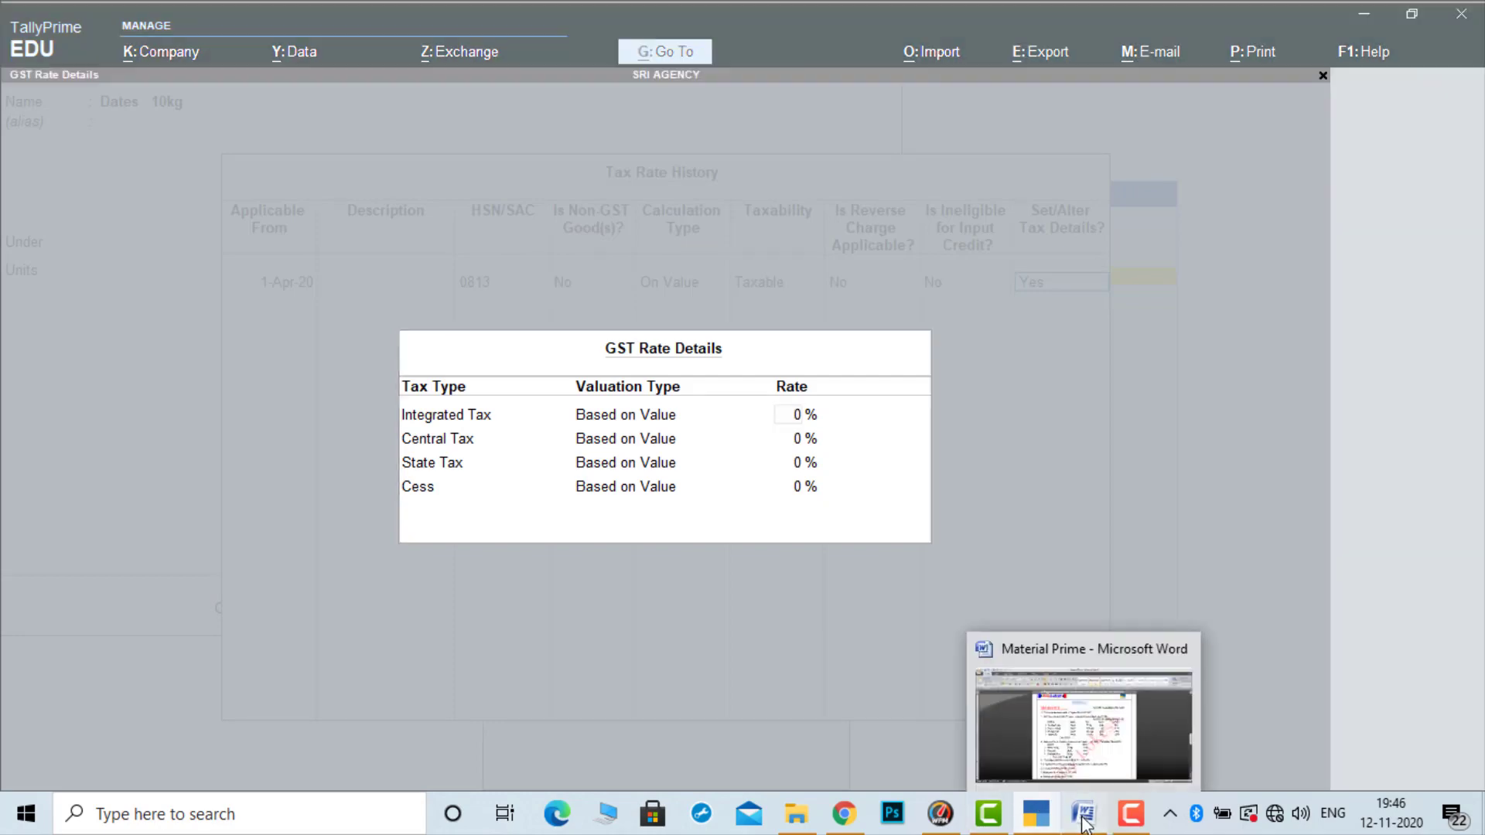
pyautogui.click(1083, 820)
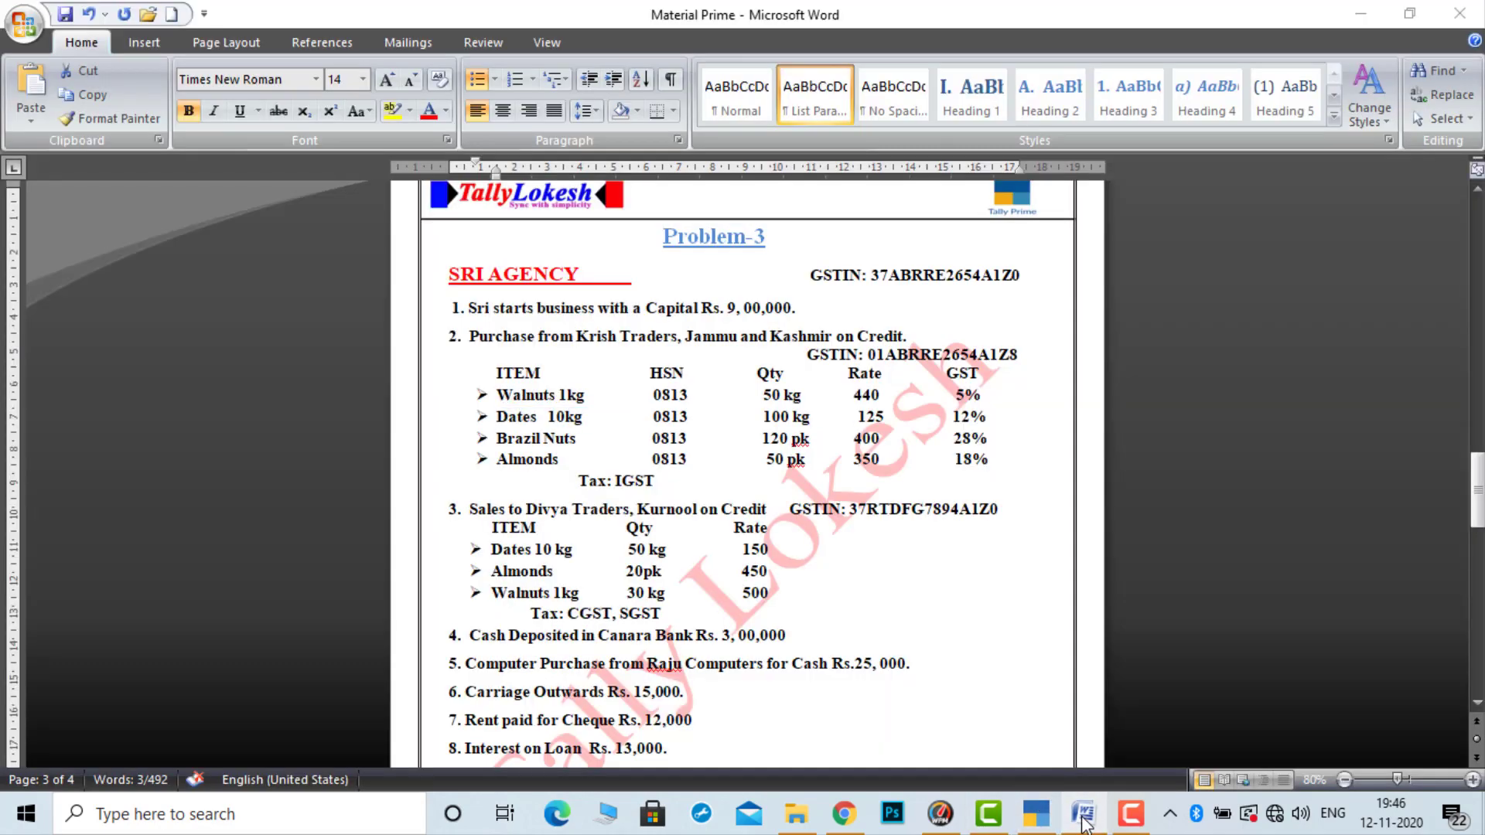
pyautogui.write('12')
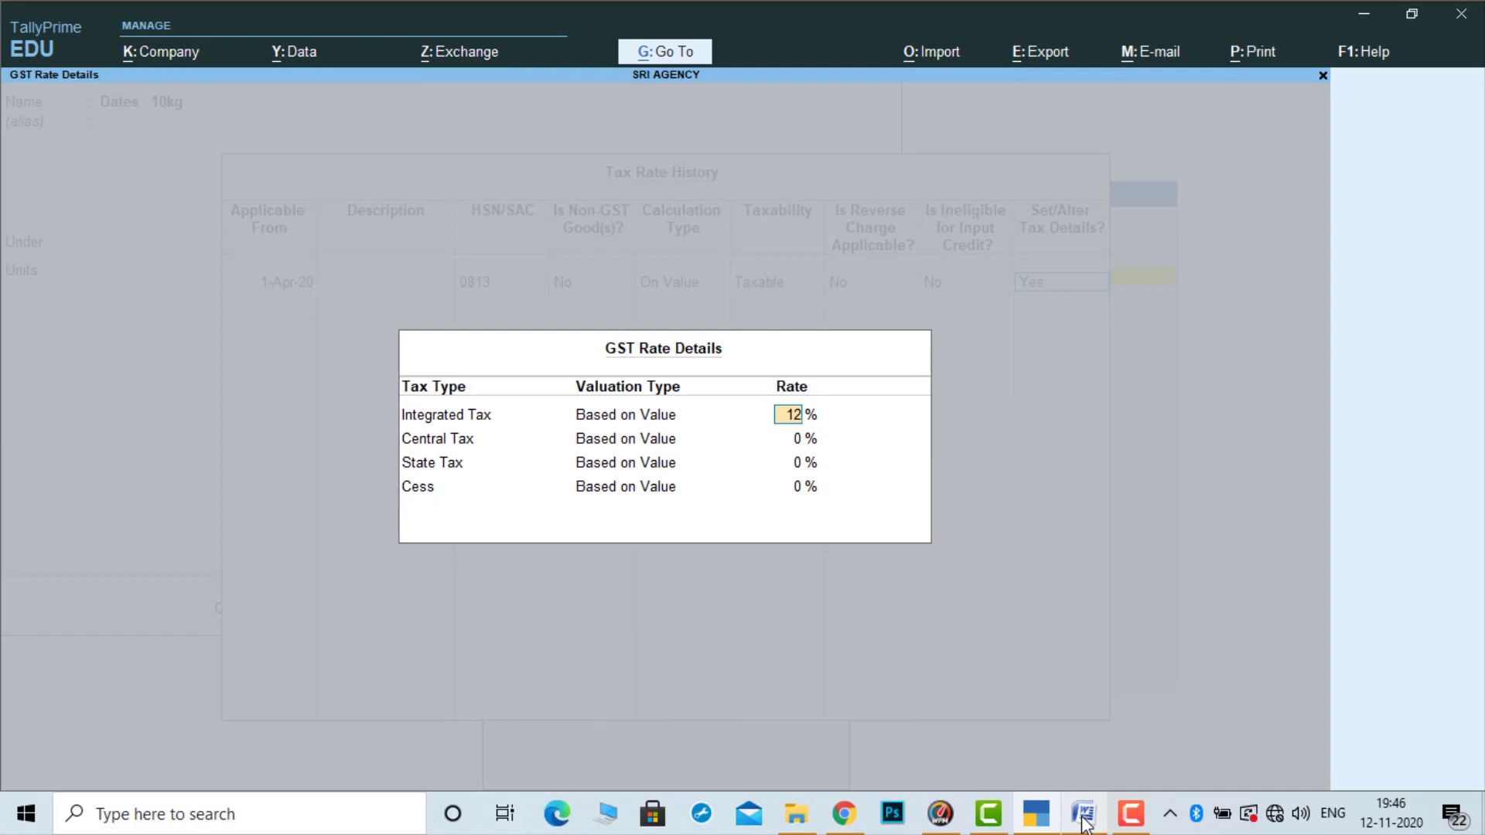
pyautogui.press('Return')
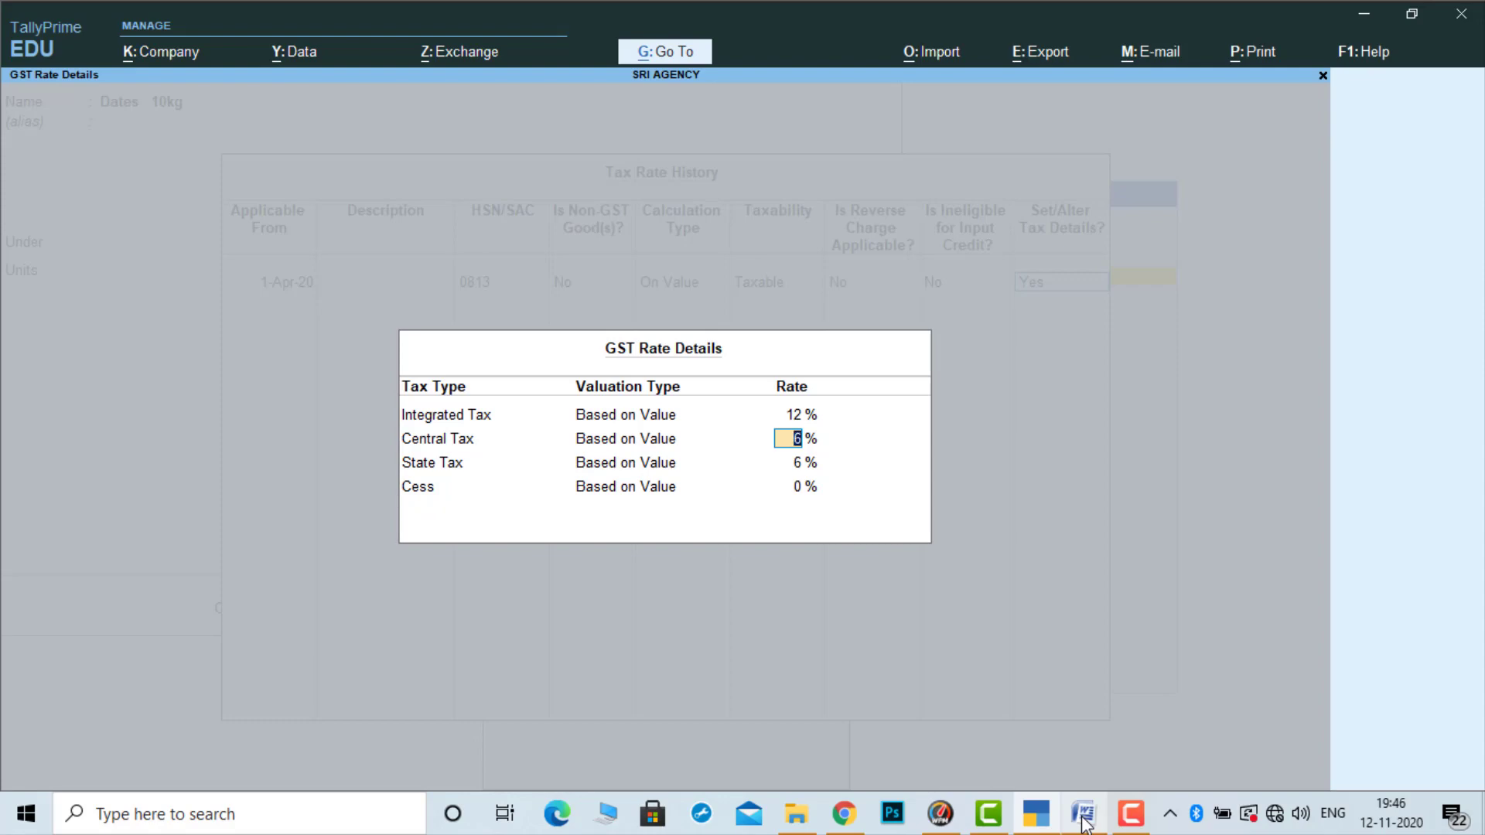
pyautogui.press('Return')
pyautogui.press('Return')
pyautogui.press('Return')
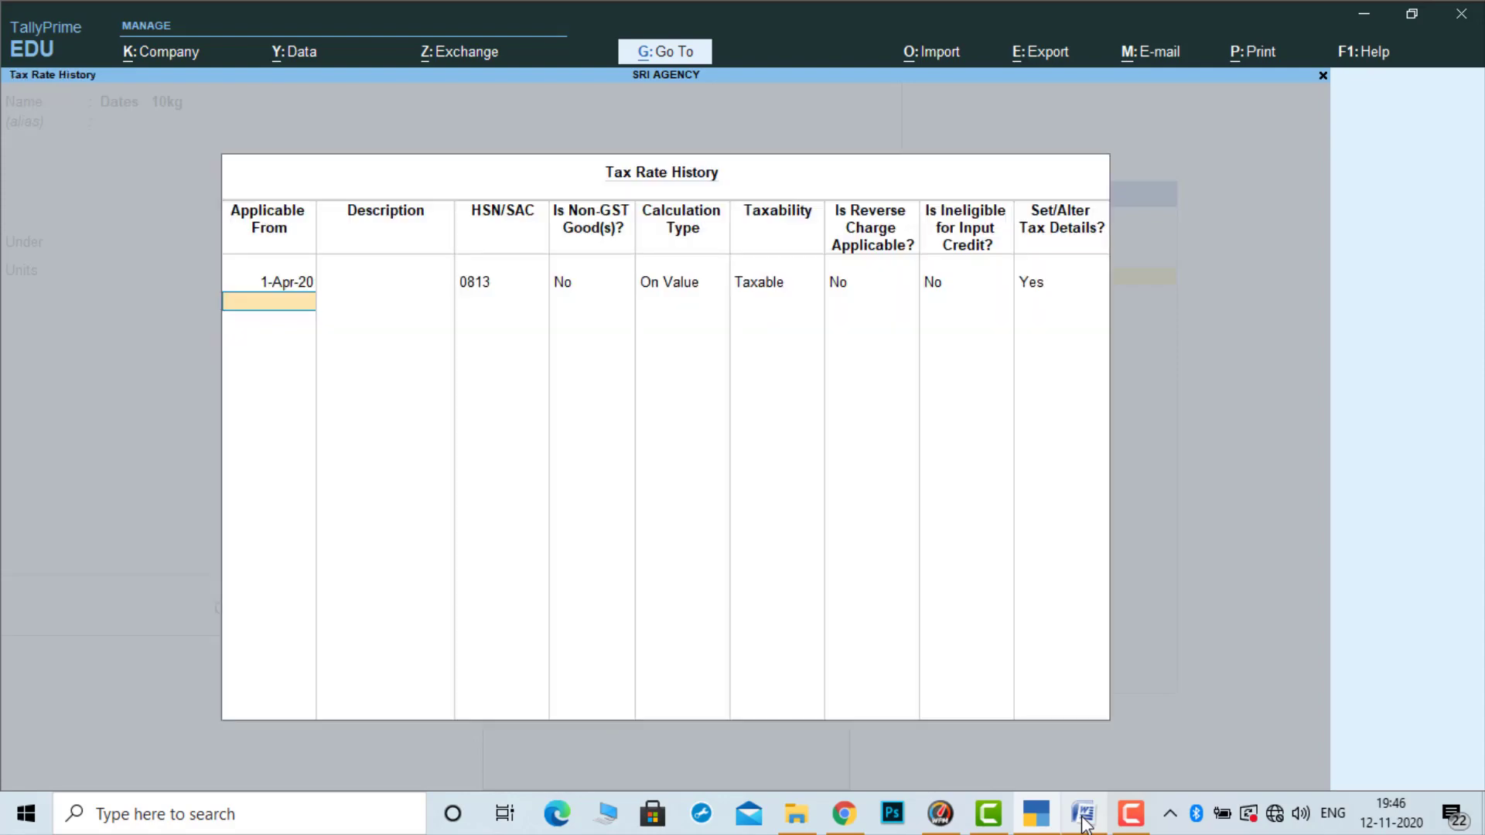
pyautogui.hotkey('ctrl', 'a')
pyautogui.hotkey('ctrl', 'a')
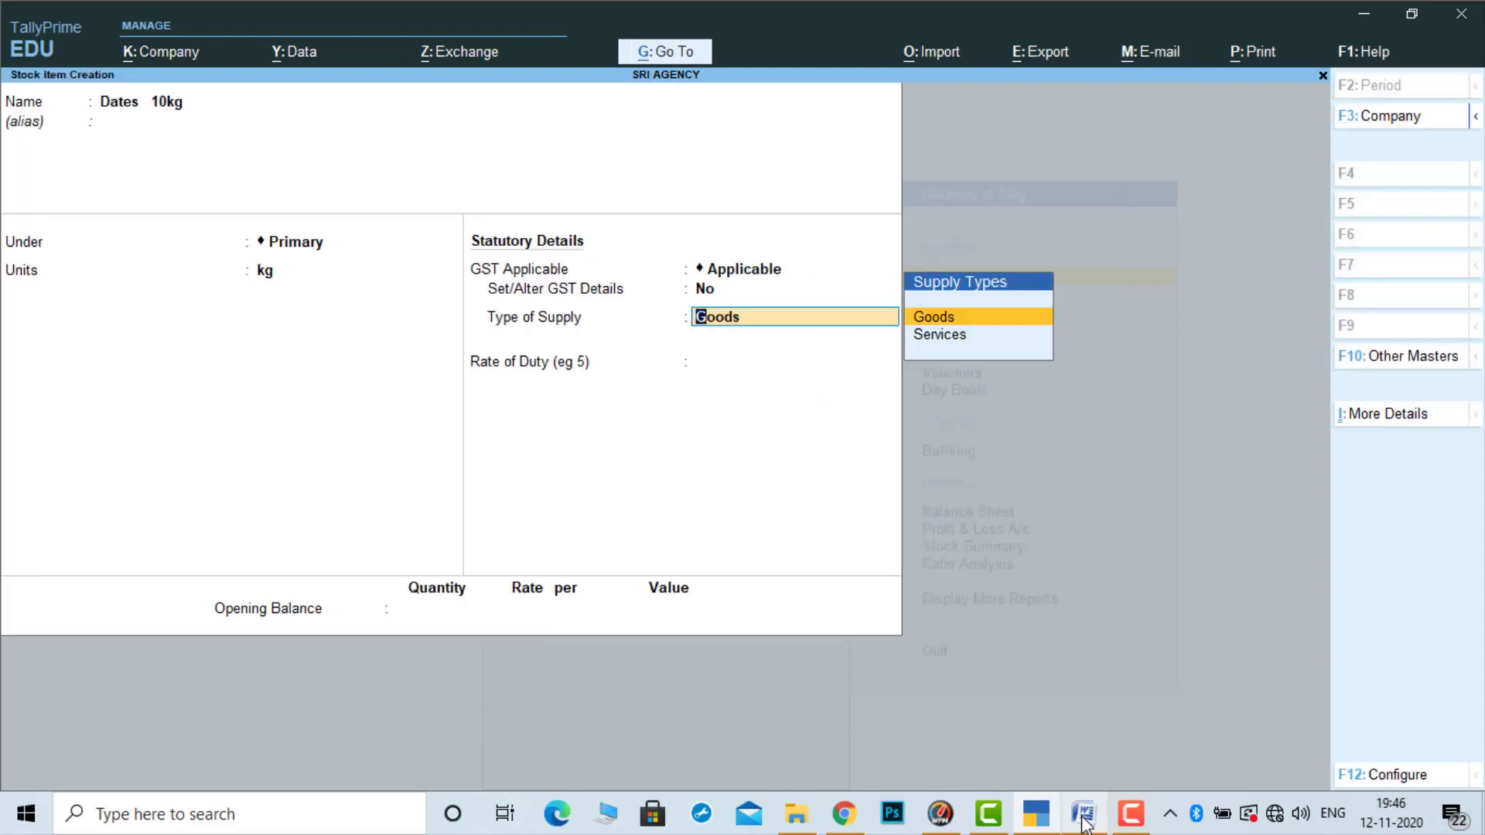
pyautogui.hotkey('ctrl', 'a')
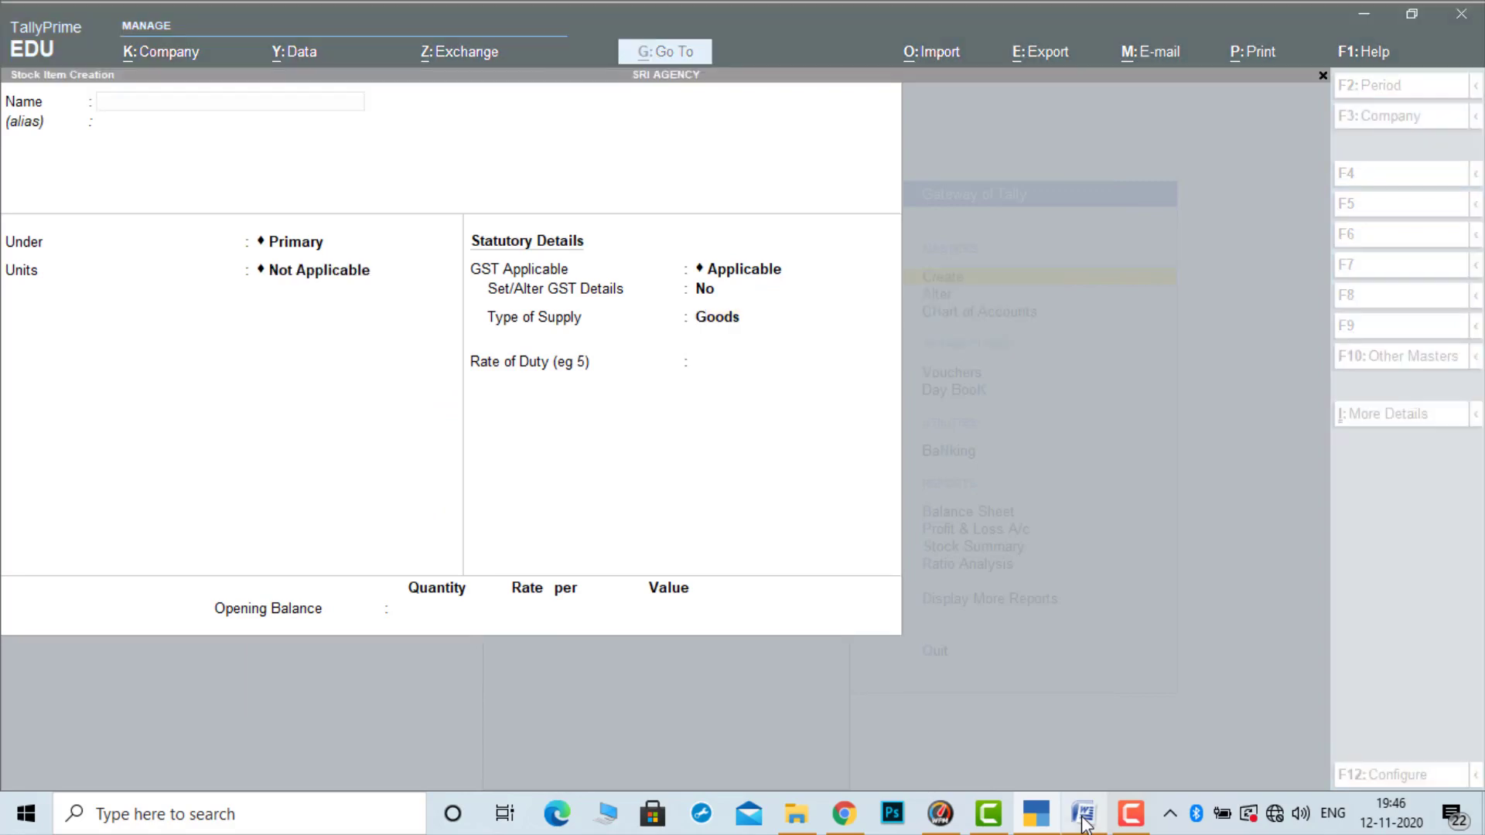
# Copy the item name Brazil Nuts from the Word document and use it as the new stock item's name in TallyPrime, removing the stray leading character
pyautogui.click(1084, 814)
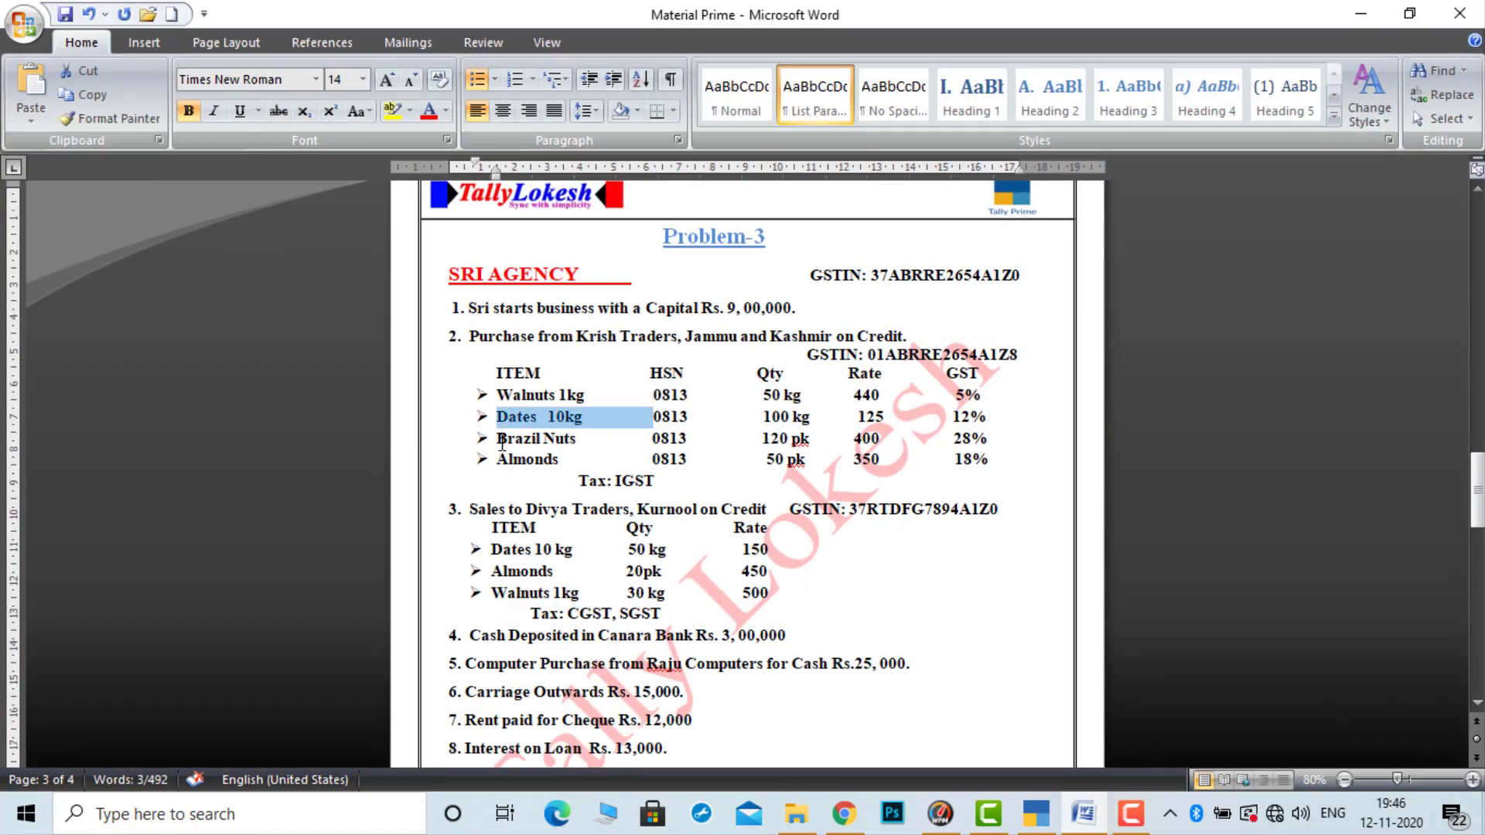
pyautogui.moveTo(497, 439); pyautogui.dragTo(570, 437)
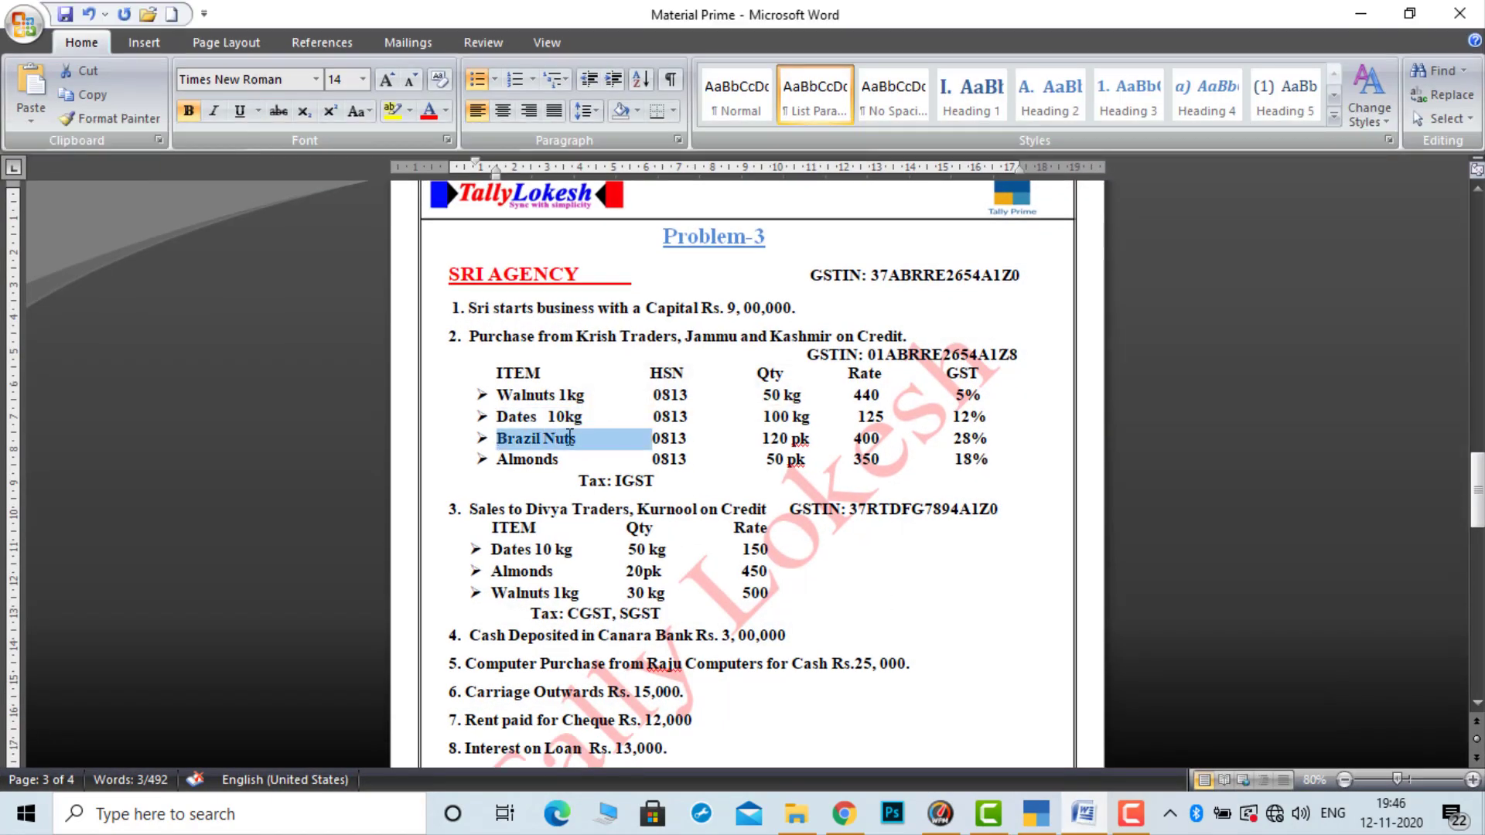
pyautogui.hotkey('ctrl', 'c')
pyautogui.click(1036, 814)
pyautogui.hotkey('ctrl', 'v')
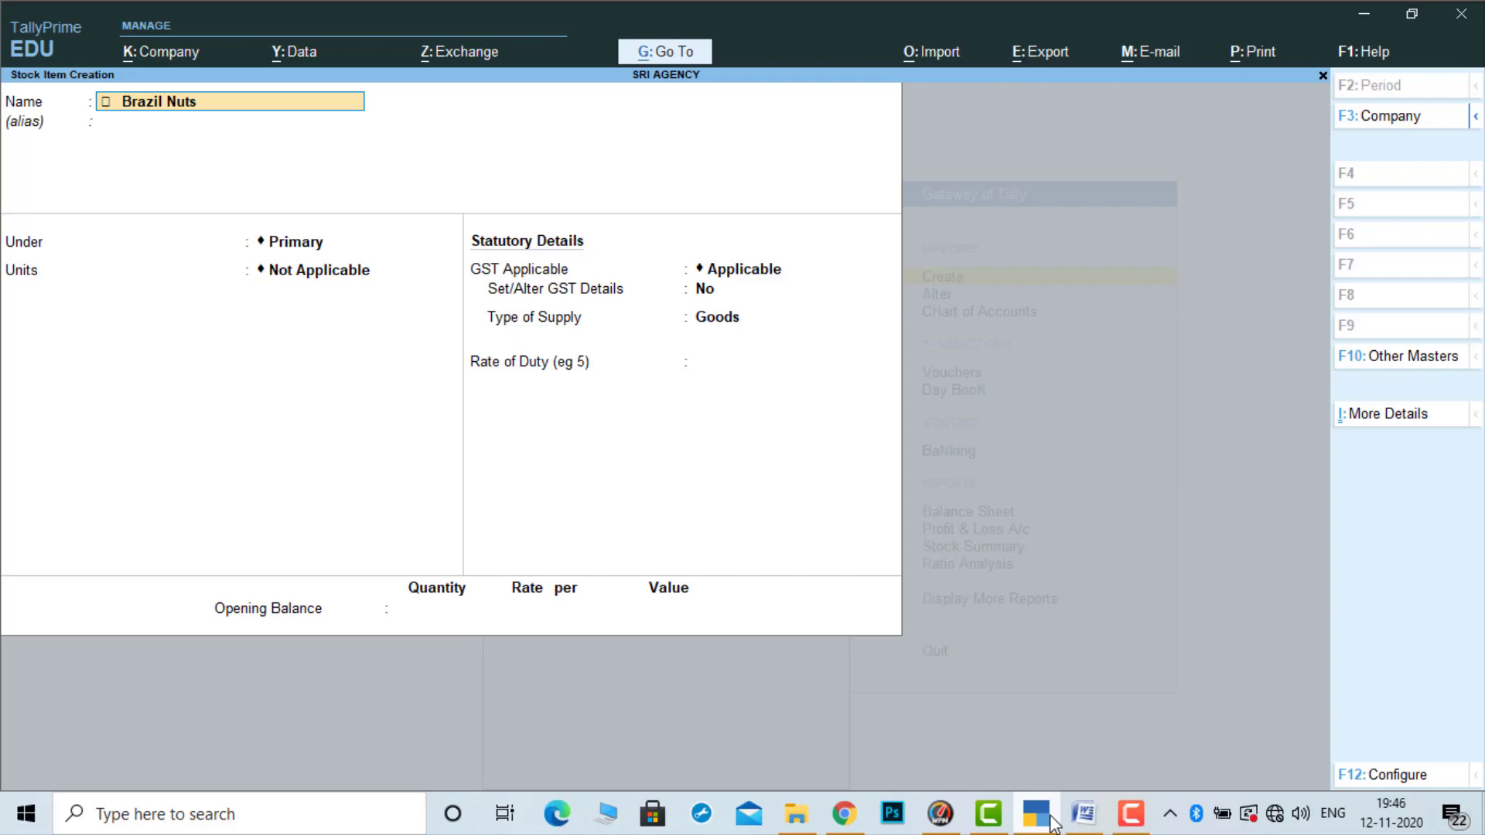
pyautogui.press('Home')
pyautogui.press('Delete')
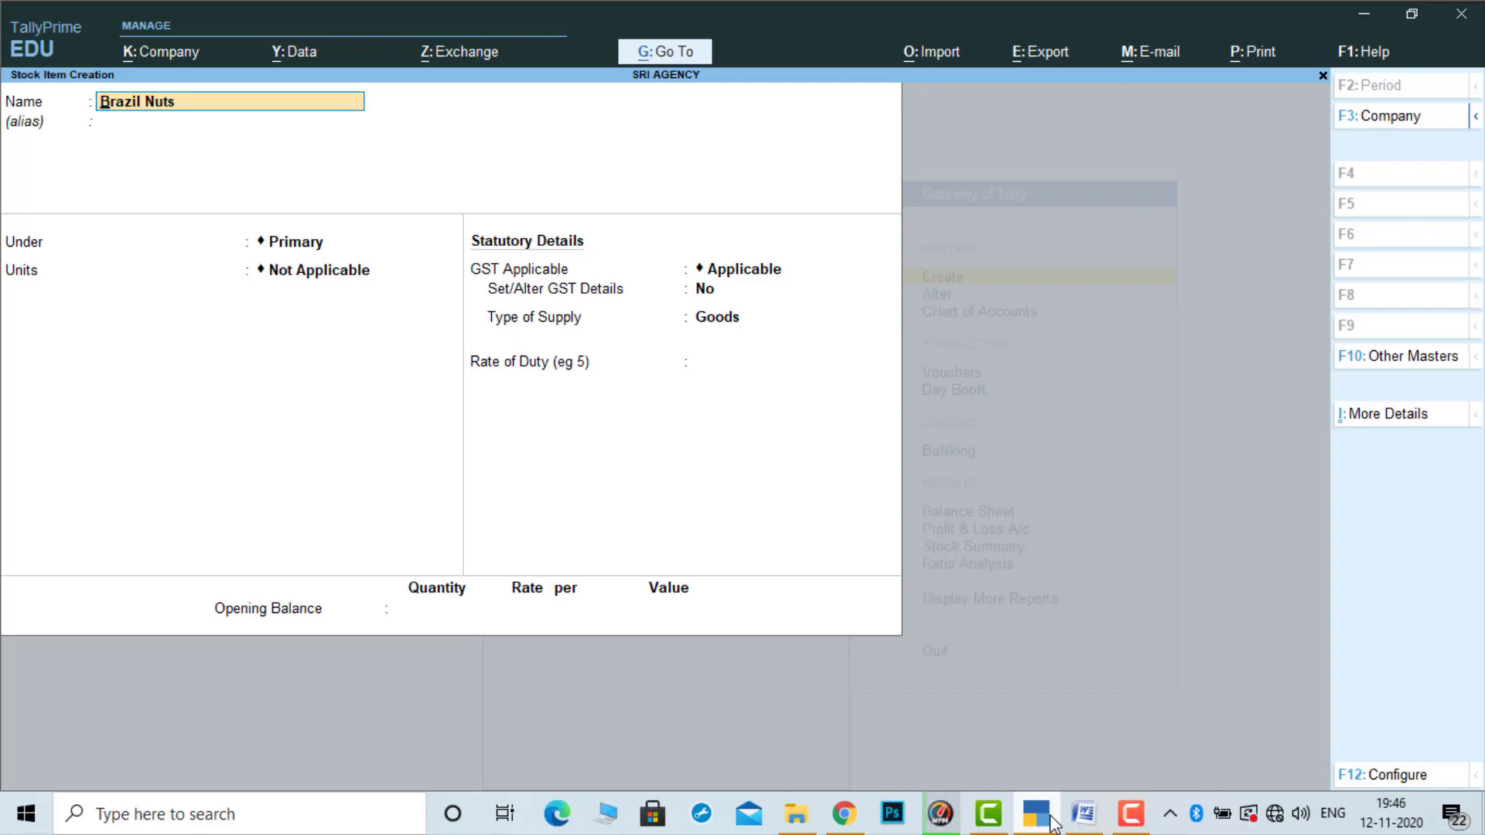
# Place Brazil Nuts under Primary with unit pk, keep GST applicable, and enable setting its GST details
pyautogui.press('Return')
pyautogui.press('Return')
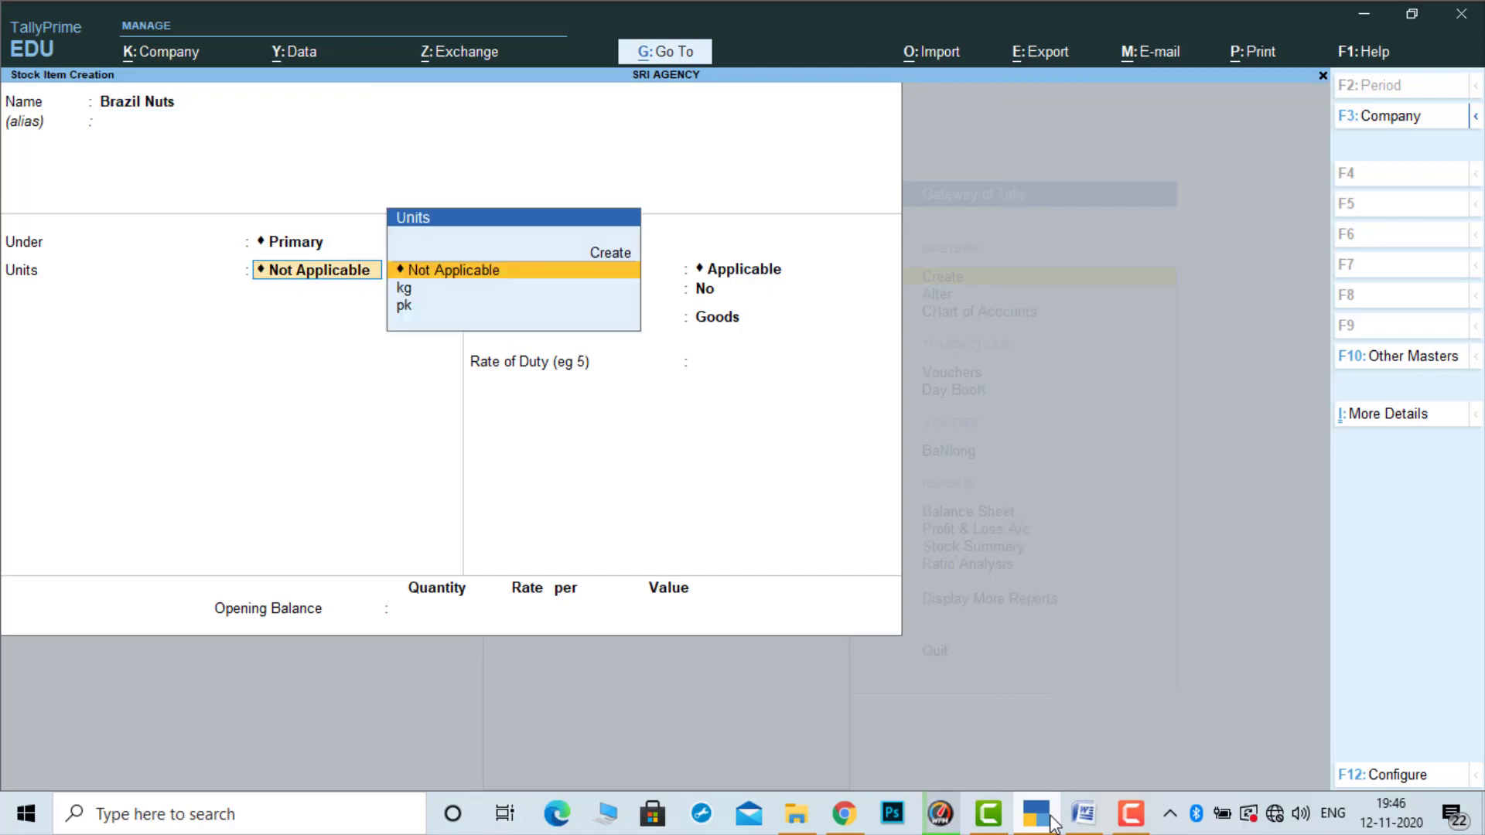
pyautogui.click(1052, 825)
pyautogui.click(1052, 820)
pyautogui.press('Down')
pyautogui.press('Down')
pyautogui.press('Return')
pyautogui.press('Return')
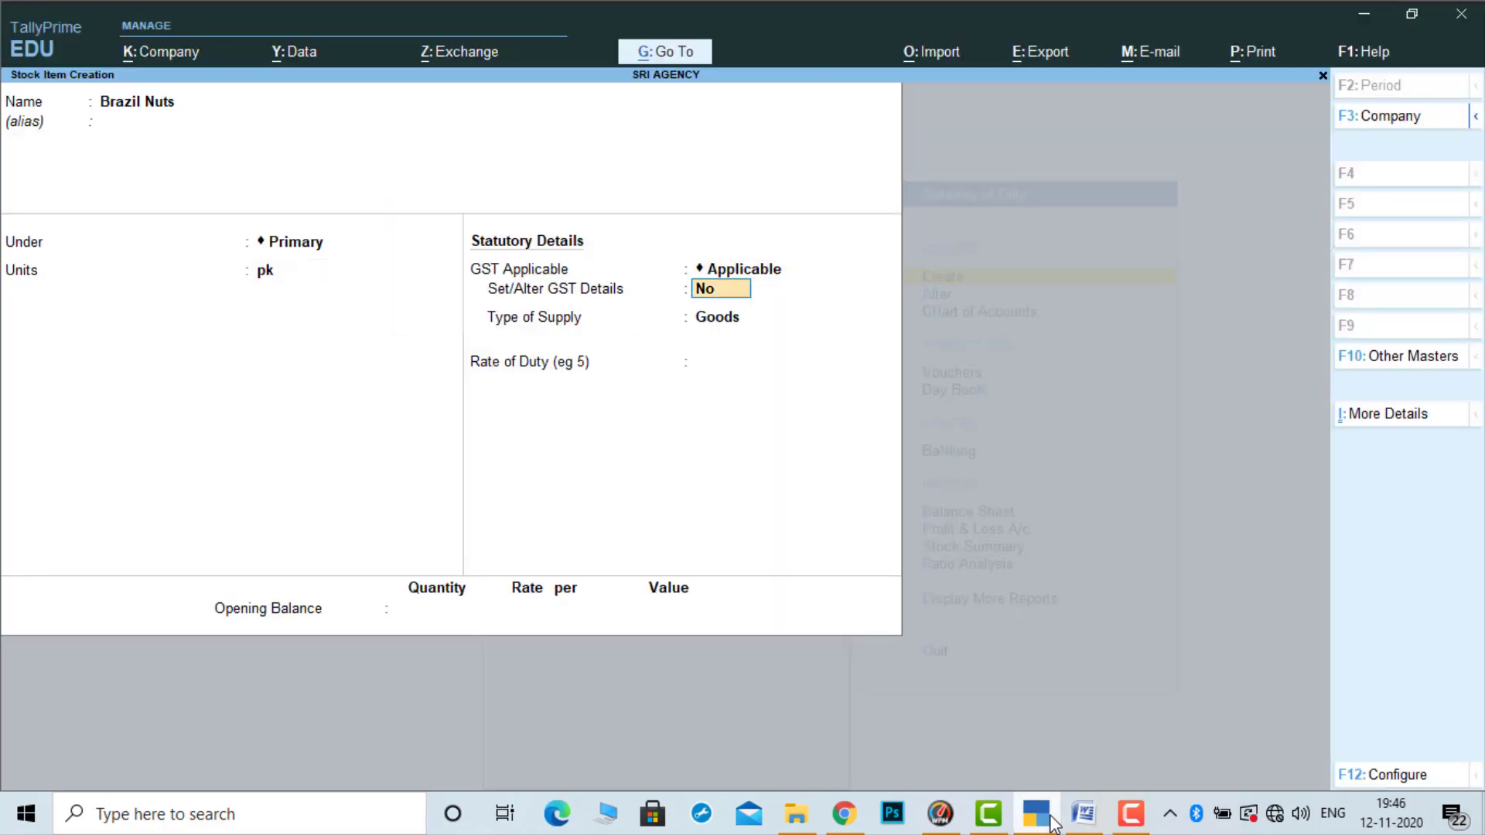
pyautogui.write('y')
pyautogui.press('Return')
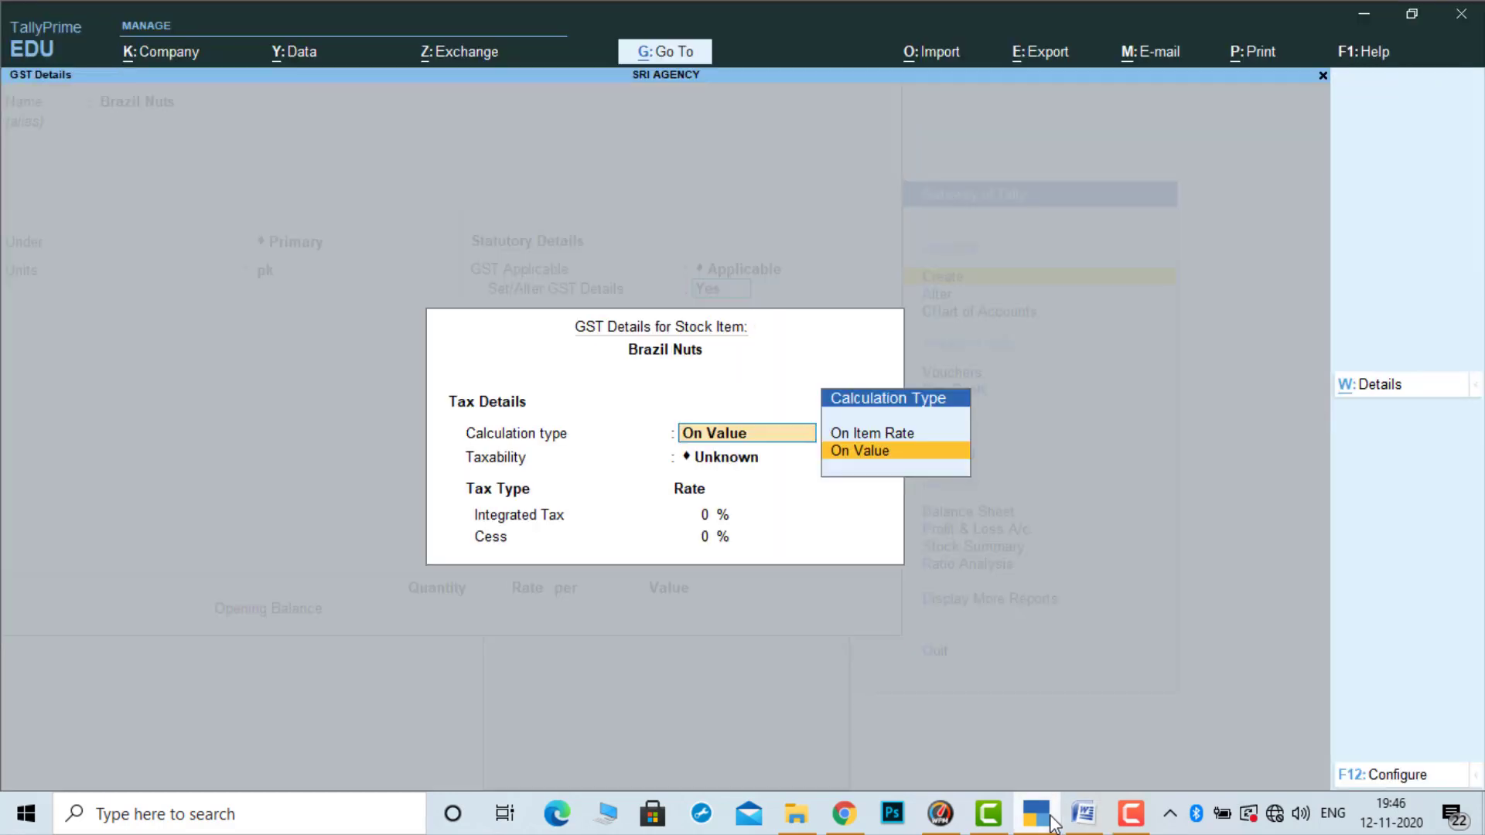
# Add a detailed tax rate entry for Brazil Nuts applicable from 1-Apr-20 with HSN/SAC 0813, On Value, Taxable, and tax details set to Yes
pyautogui.click(1377, 385)
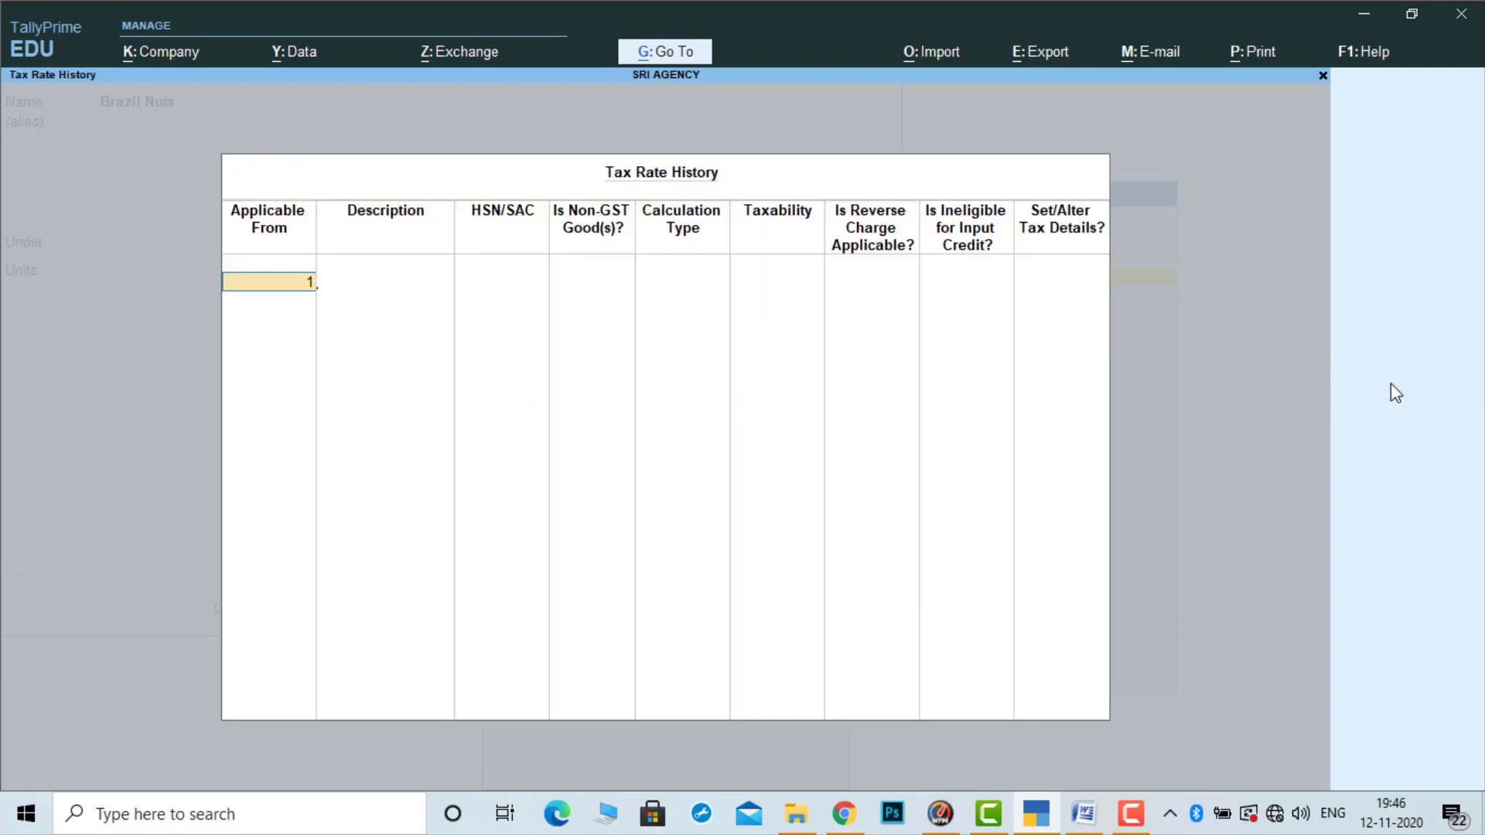
pyautogui.write('1-4')
pyautogui.press('Return')
pyautogui.press('Return')
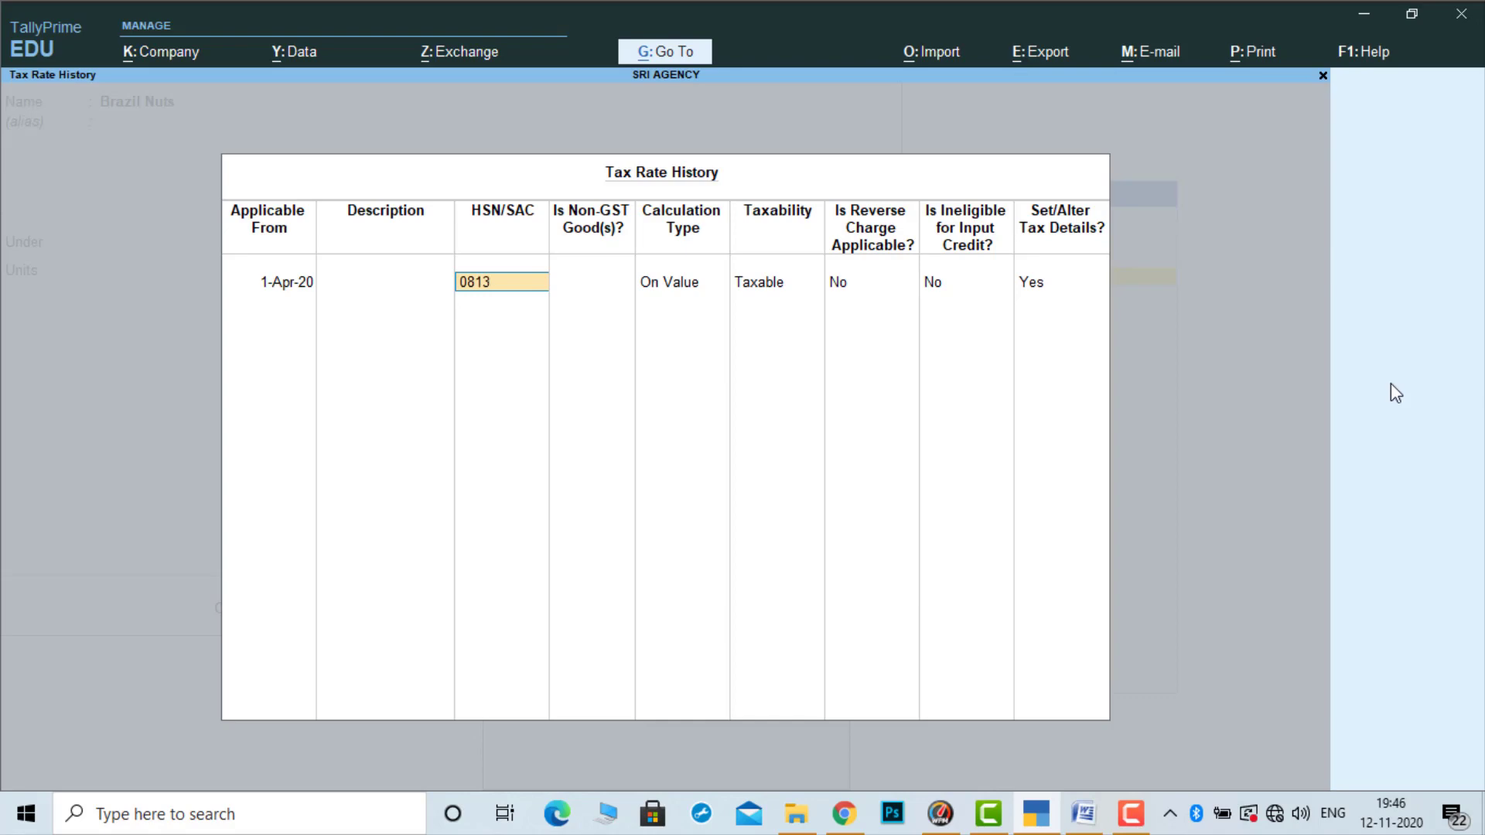
pyautogui.press('Return')
pyautogui.press('Return')
pyautogui.press('Return')
pyautogui.press('Return')
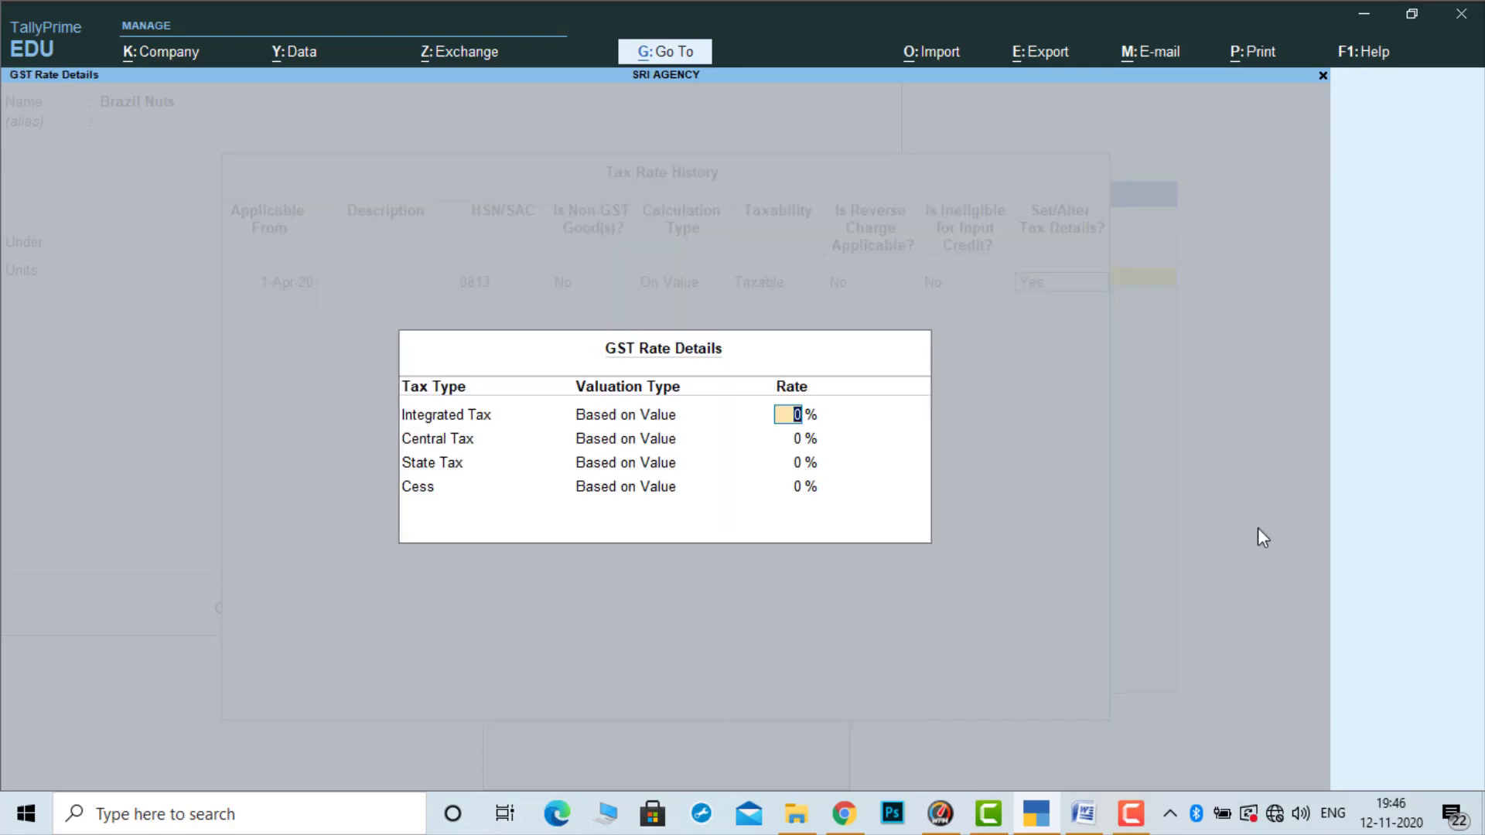
# Look up the Brazil Nuts GST rate in the Word document, set its integrated tax to 28%, and save the stock item
pyautogui.click(1083, 813)
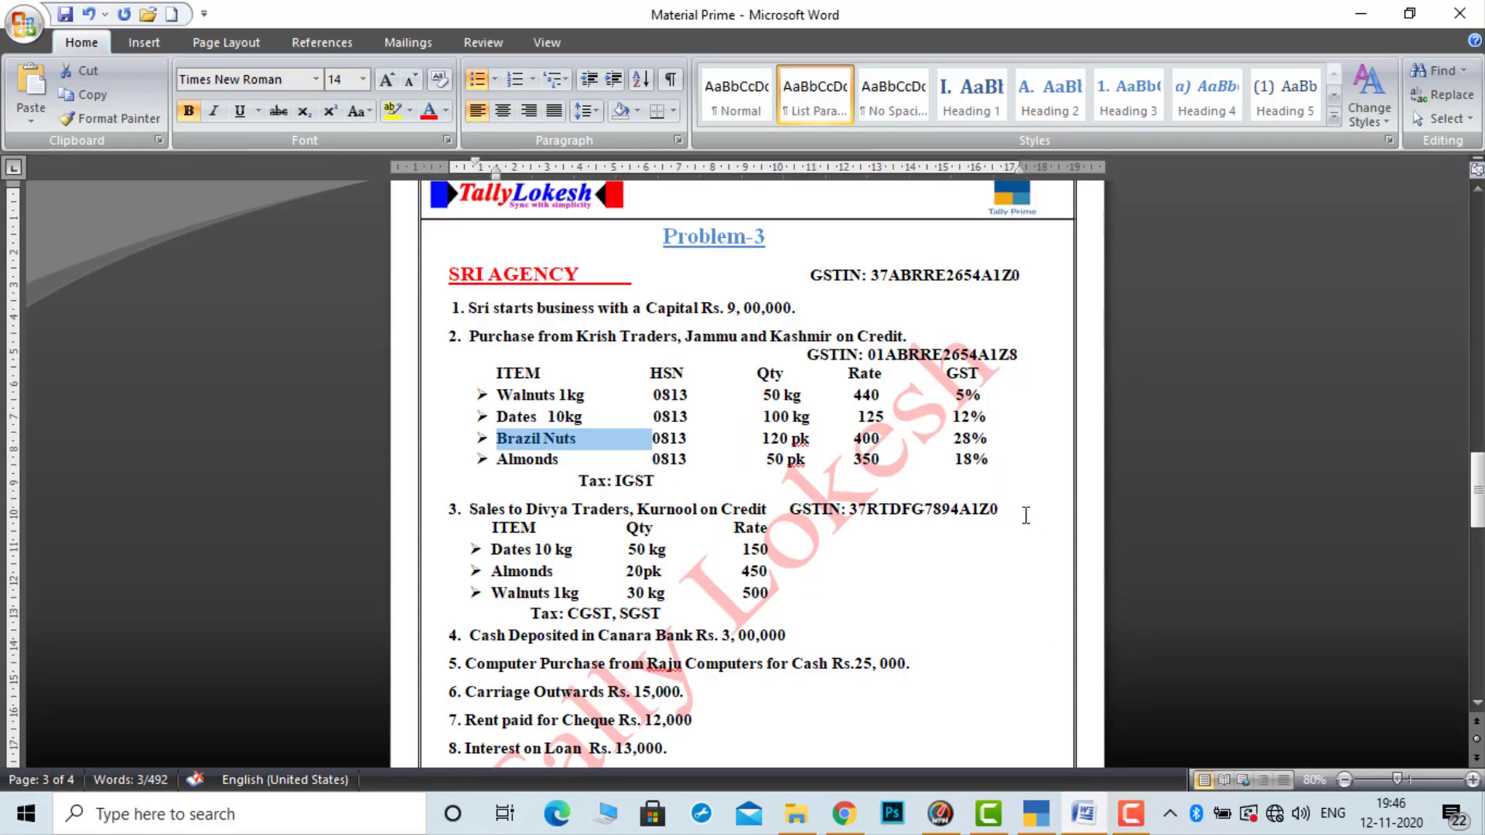
pyautogui.click(1085, 826)
pyautogui.press('Return')
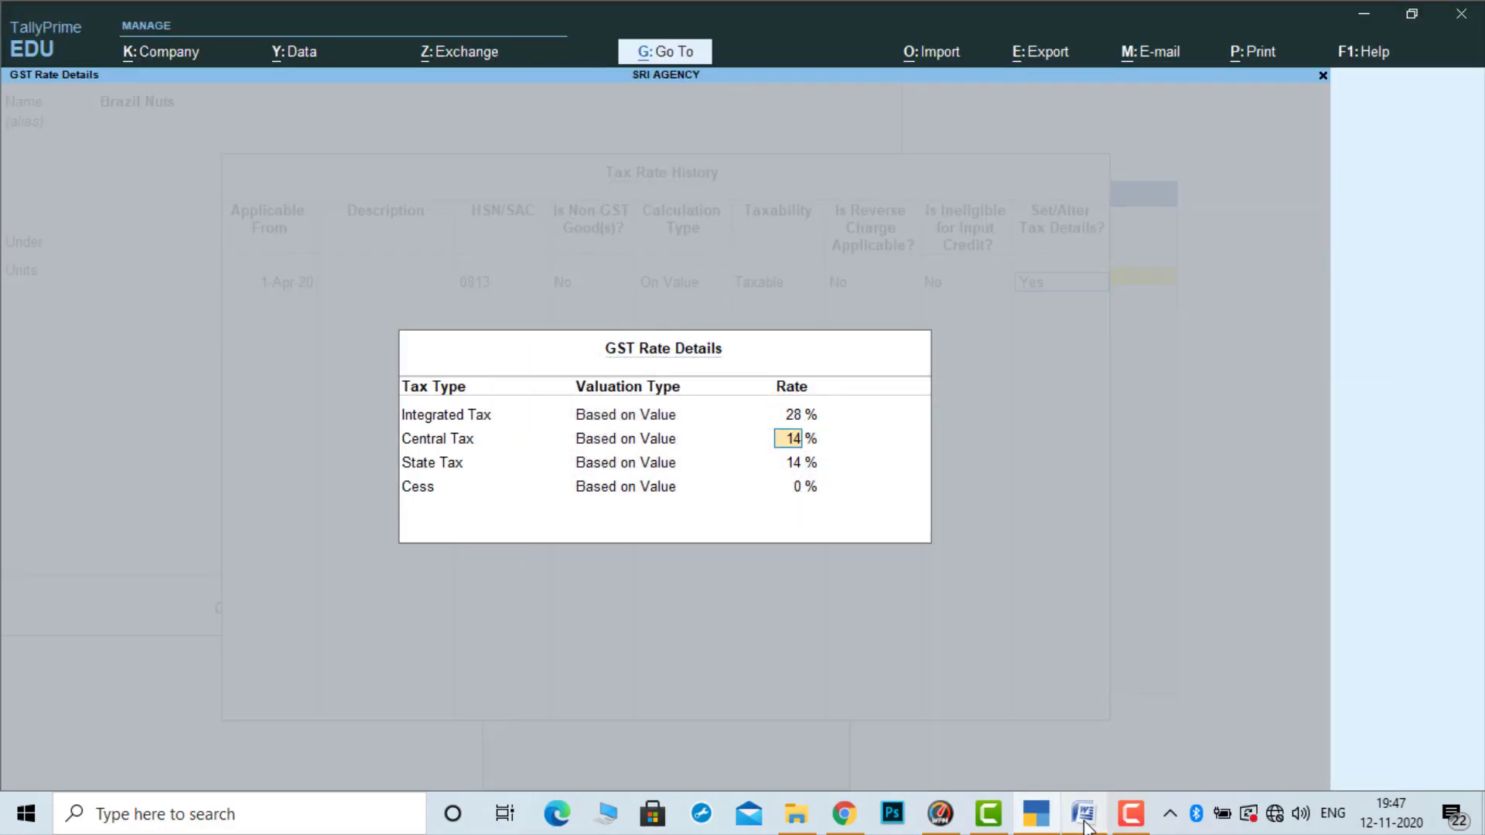
pyautogui.press('Return')
pyautogui.press('Return')
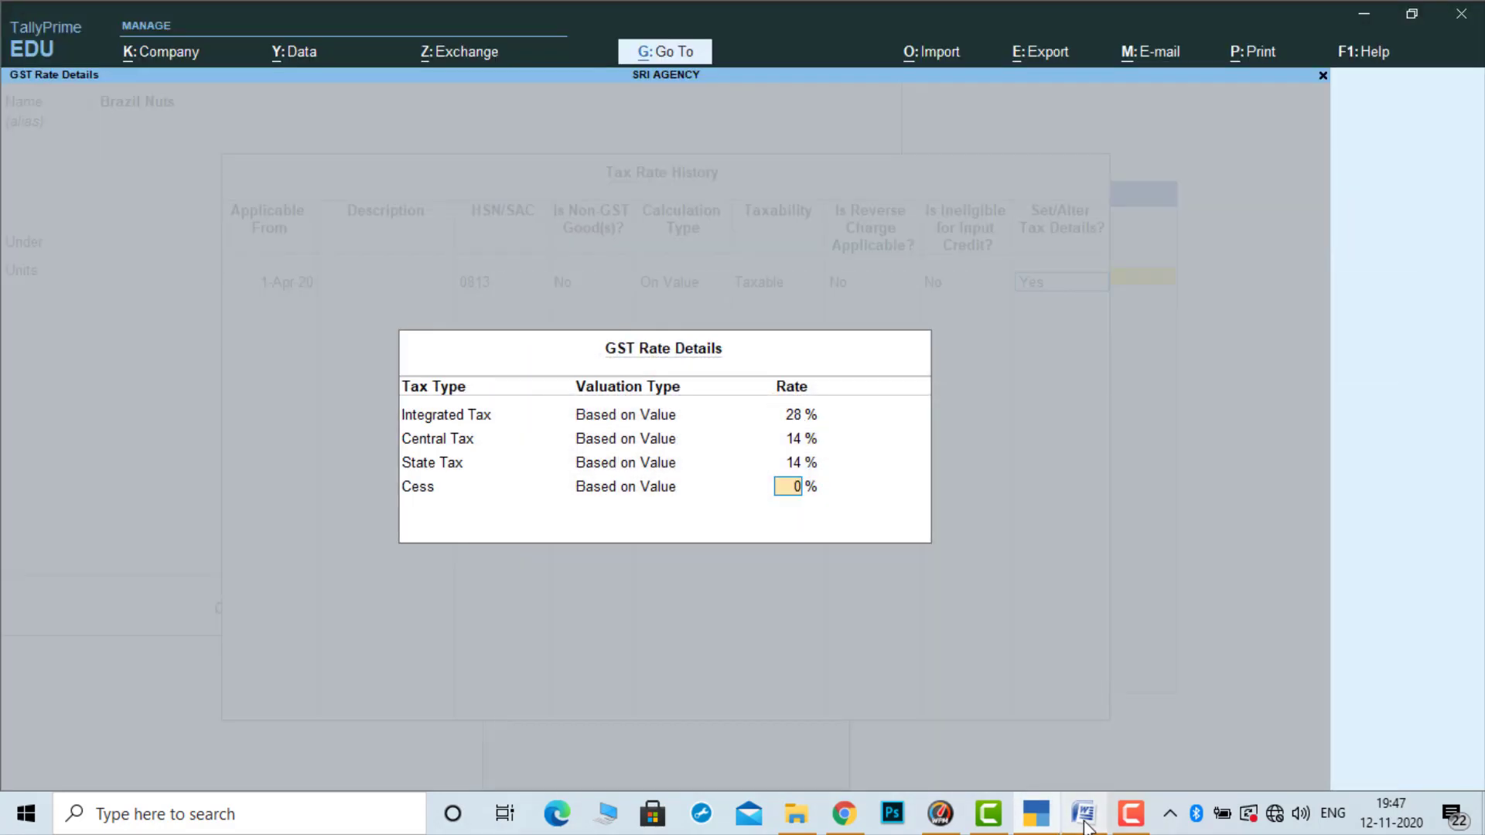
pyautogui.press('Return')
pyautogui.press('Return')
pyautogui.press('Return')
pyautogui.press('Return')
pyautogui.hotkey('ctrl', 'a')
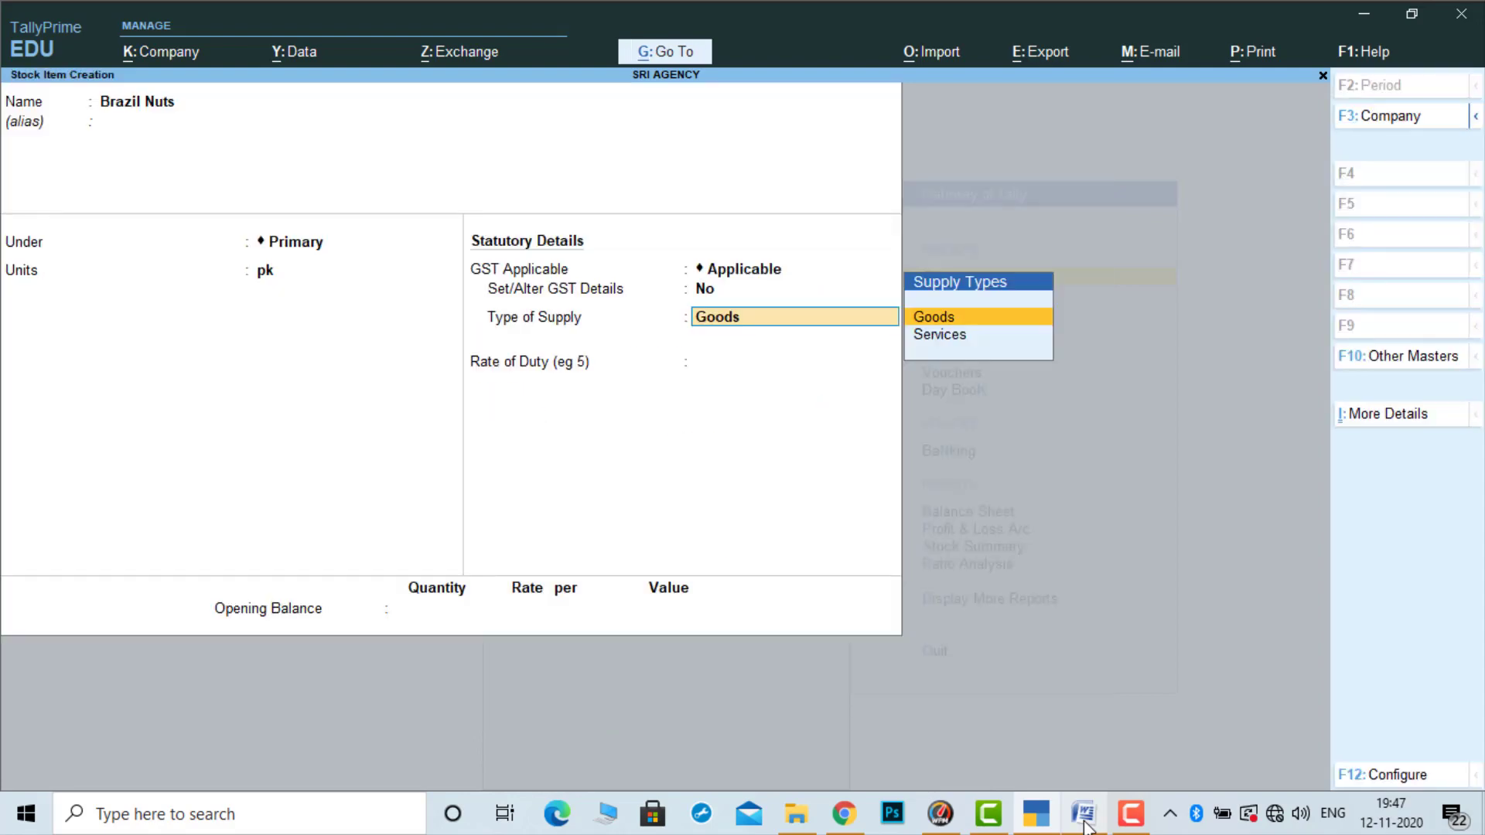
pyautogui.hotkey('ctrl', 'a')
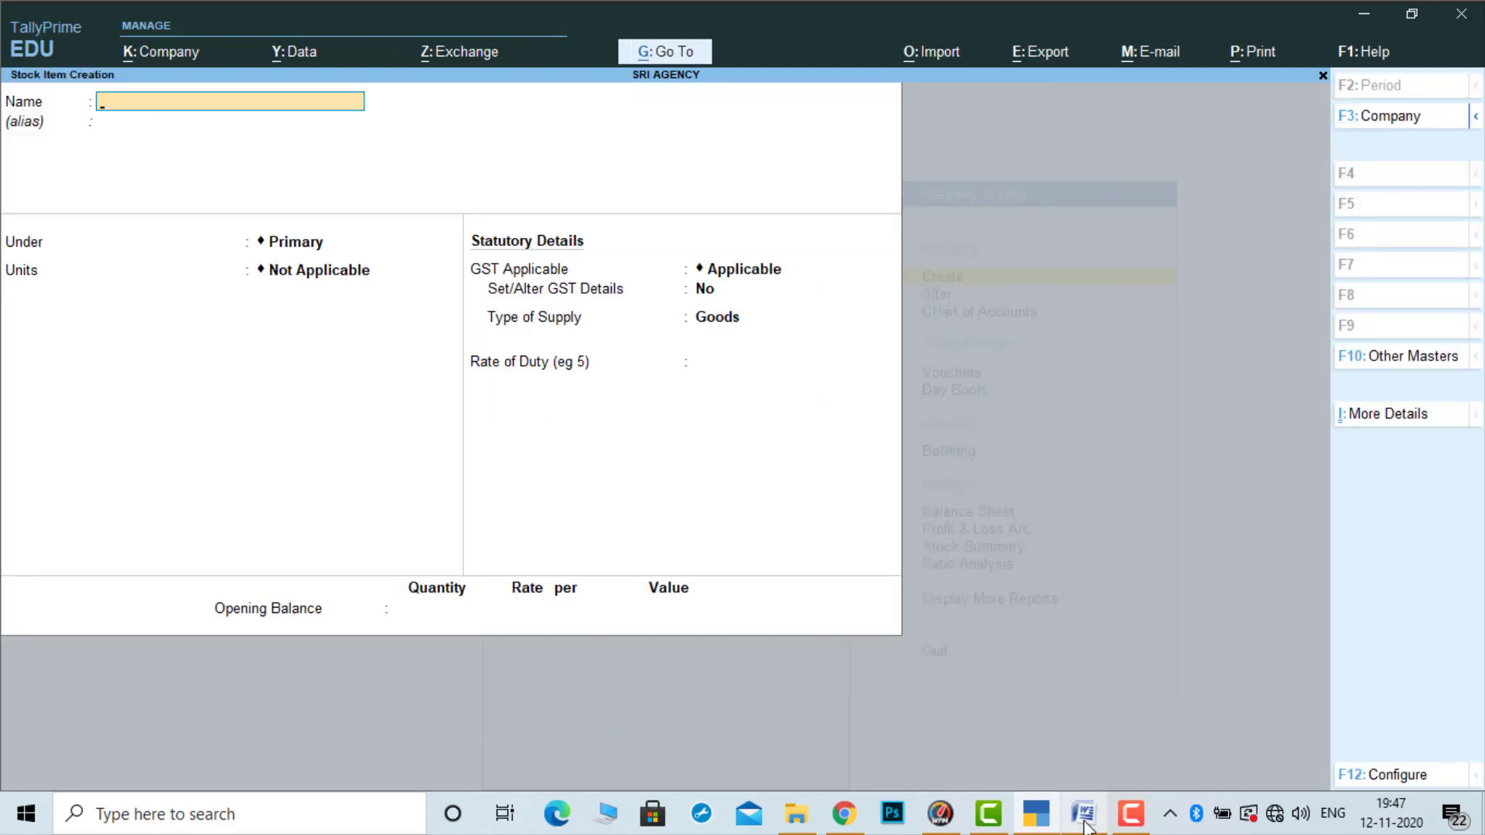
# Copy the item name Almonds from the Word document and use it as the new stock item's name in TallyPrime
pyautogui.click(1086, 825)
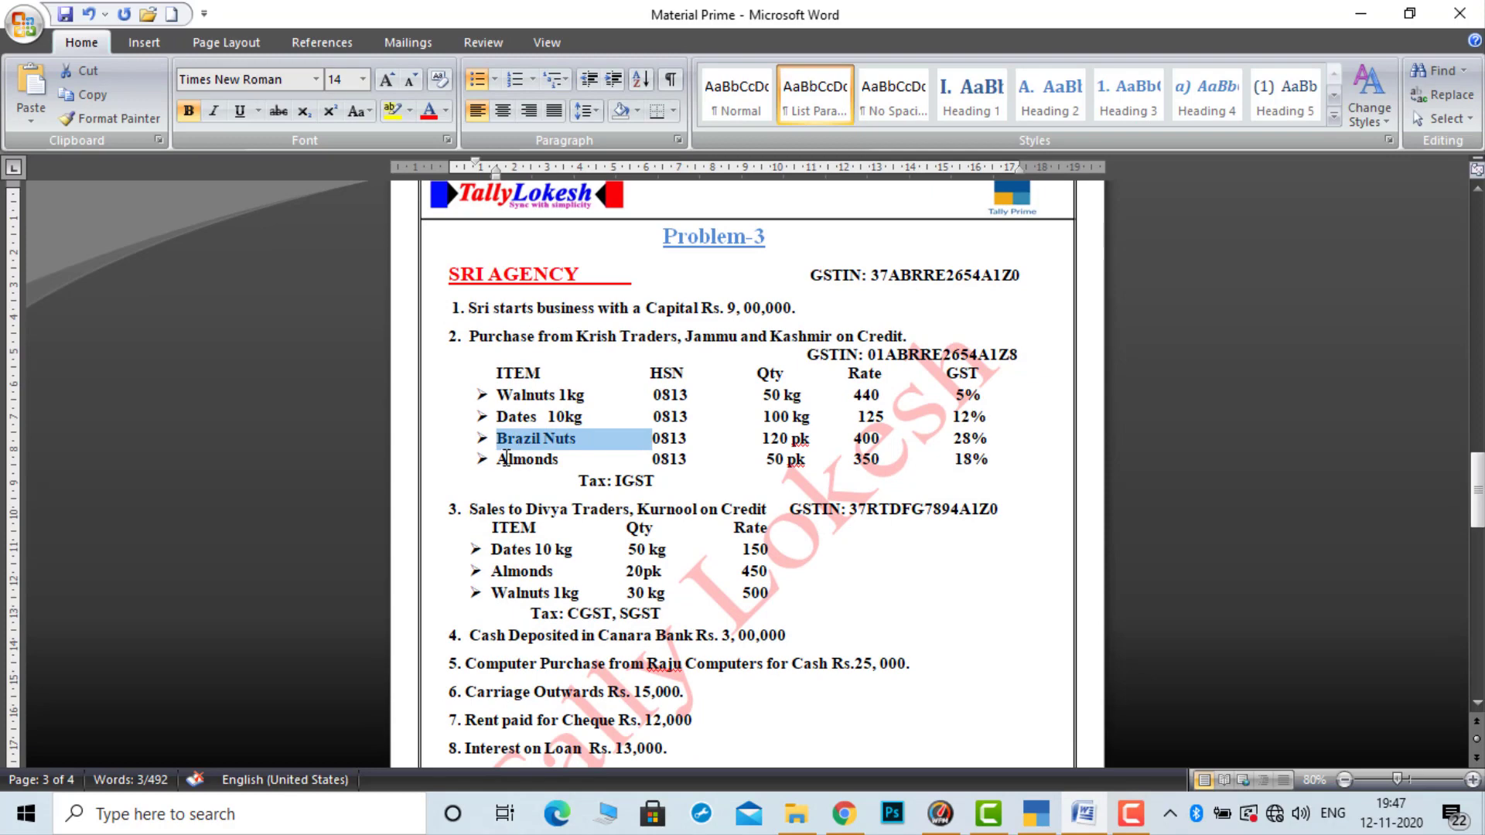
pyautogui.moveTo(503, 463); pyautogui.dragTo(560, 460)
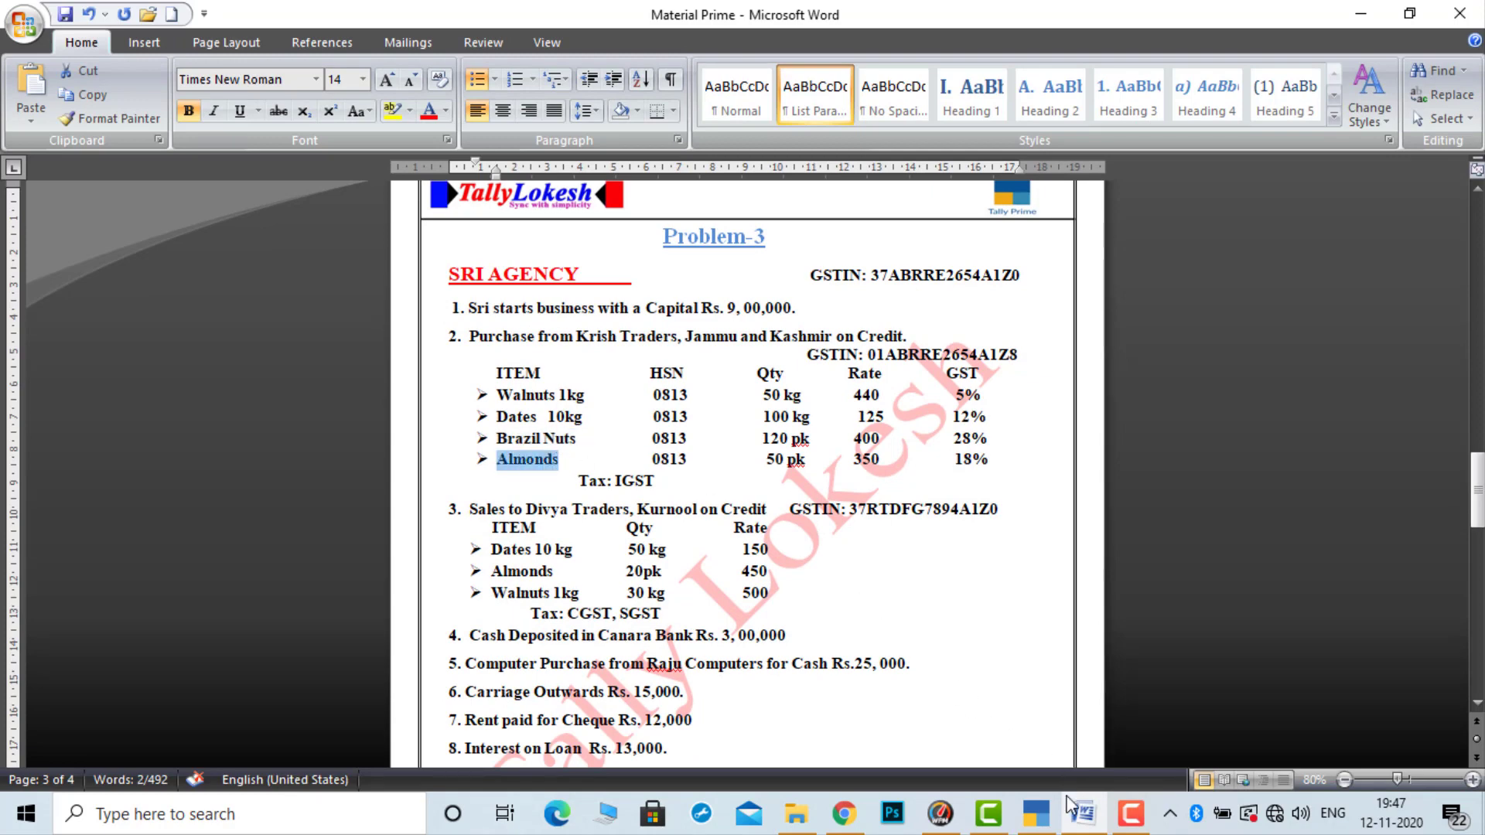
pyautogui.click(1049, 822)
pyautogui.hotkey('ctrl', 'alt', 'v')
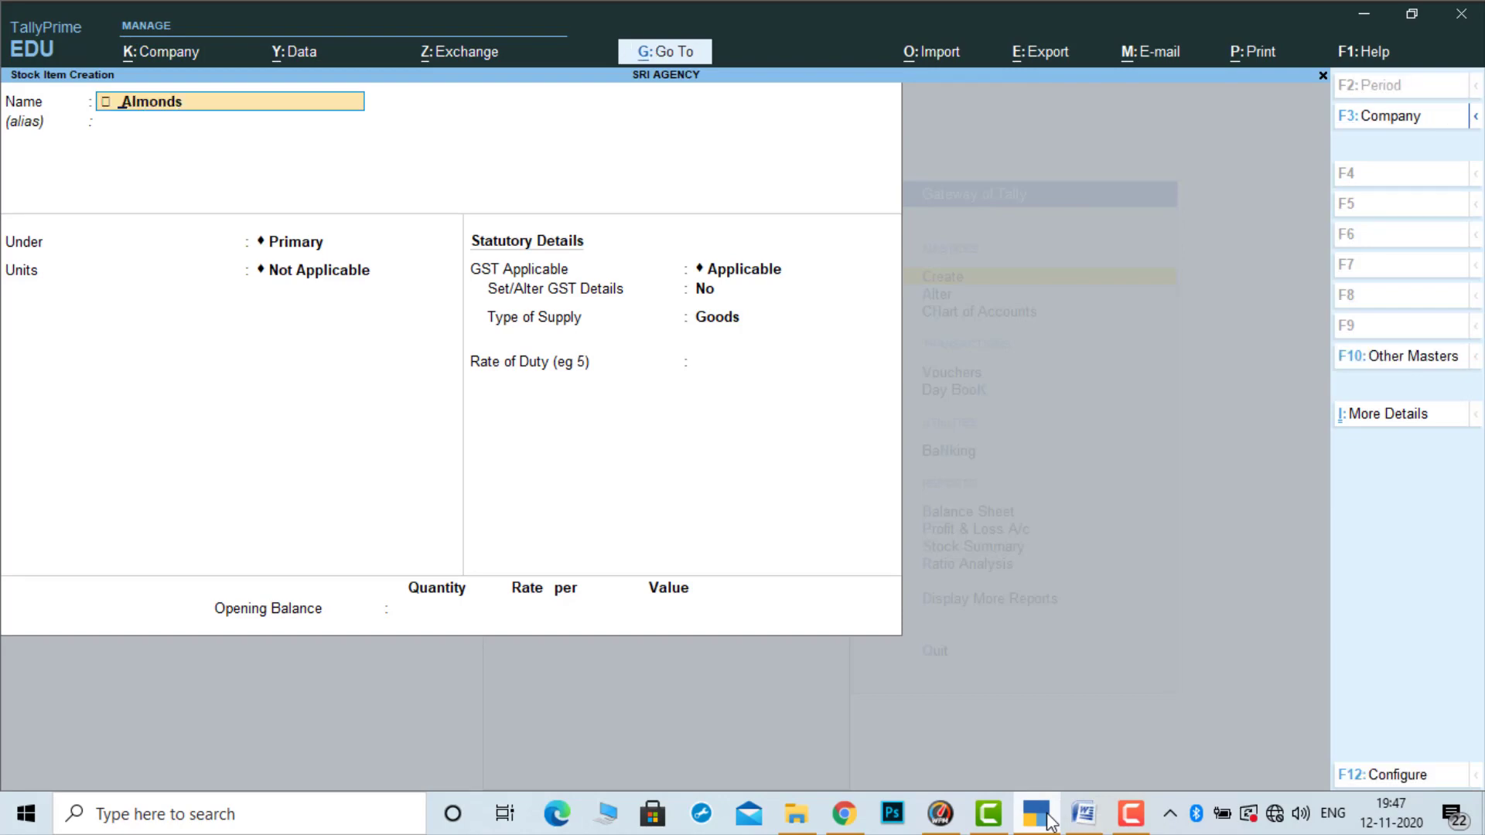
pyautogui.press('Return')
# Place Almonds under Primary with unit pk, keep GST applicable, and enable setting its GST details
pyautogui.press('Return')
pyautogui.press('Return')
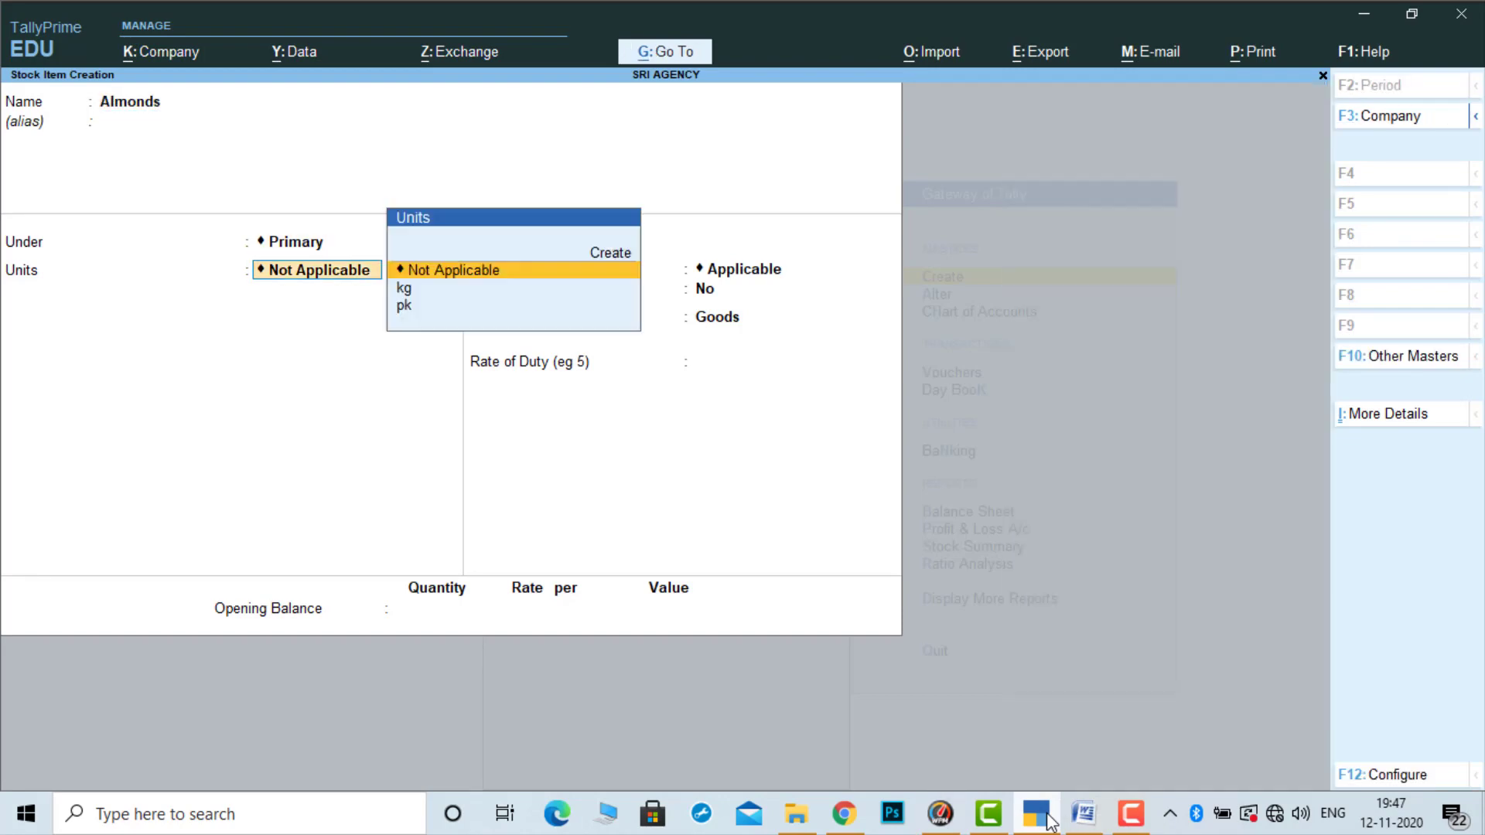
pyautogui.press('Down')
pyautogui.press('Down')
pyautogui.press('Return')
pyautogui.press('Return')
pyautogui.press('y')
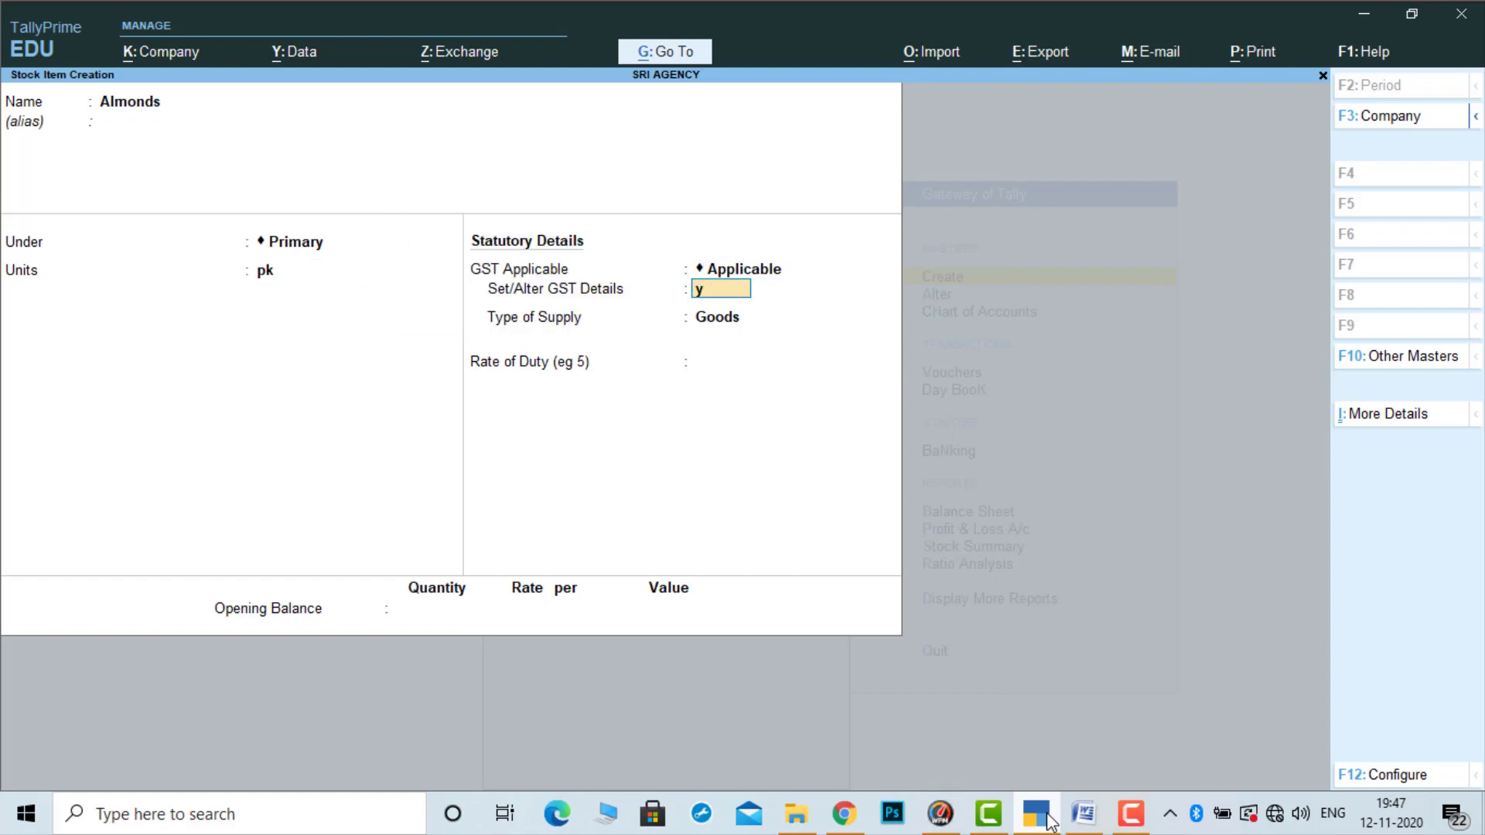
pyautogui.press('Return')
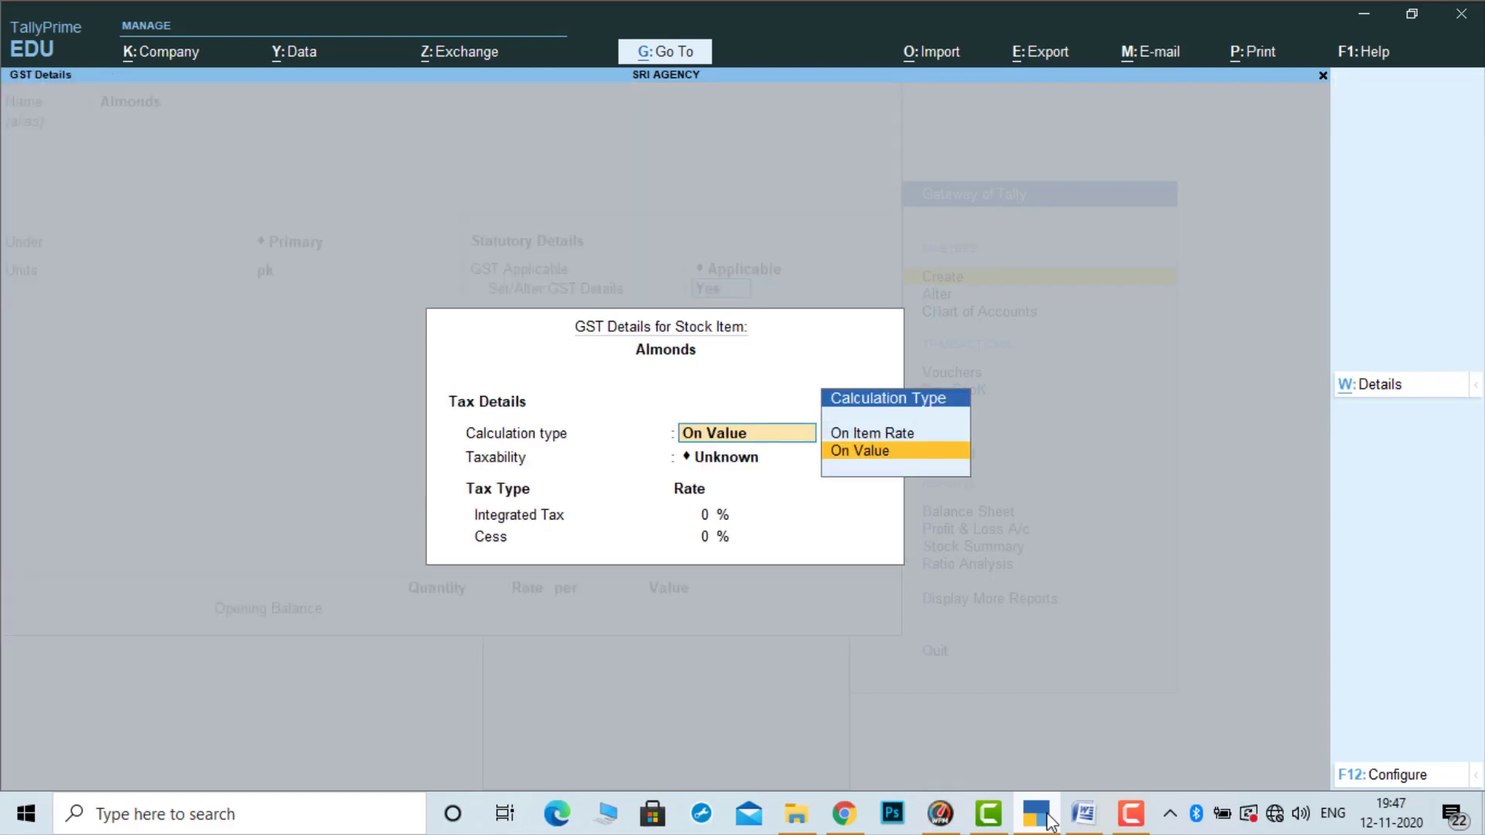
# Add a detailed tax rate entry for Almonds applicable from 1-Apr-20 with HSN/SAC 0813, On Value, Taxable, and tax details set to Yes
pyautogui.click(1381, 385)
pyautogui.write('1-4')
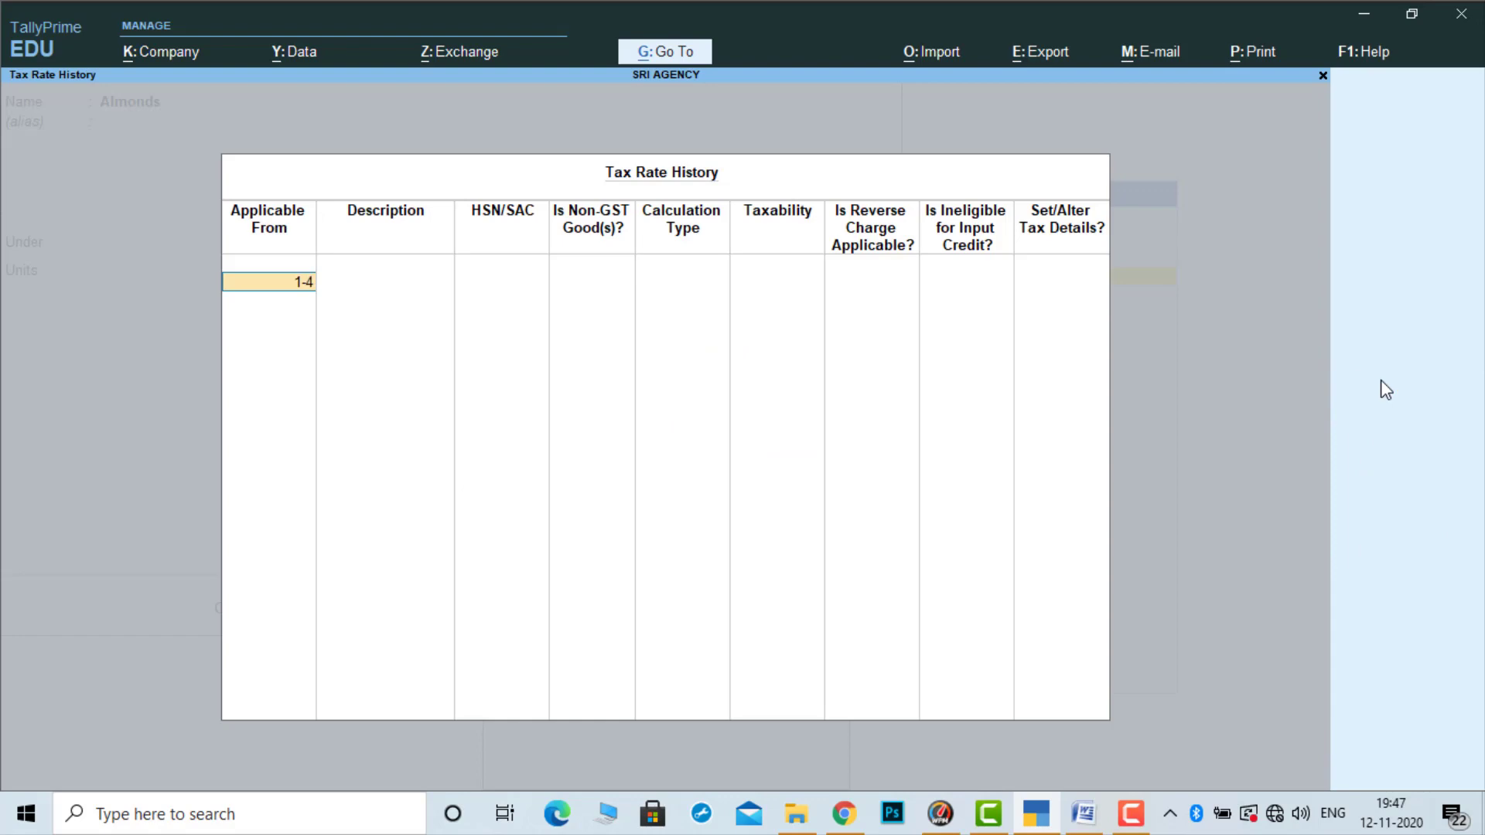
pyautogui.press('Return')
pyautogui.write('08')
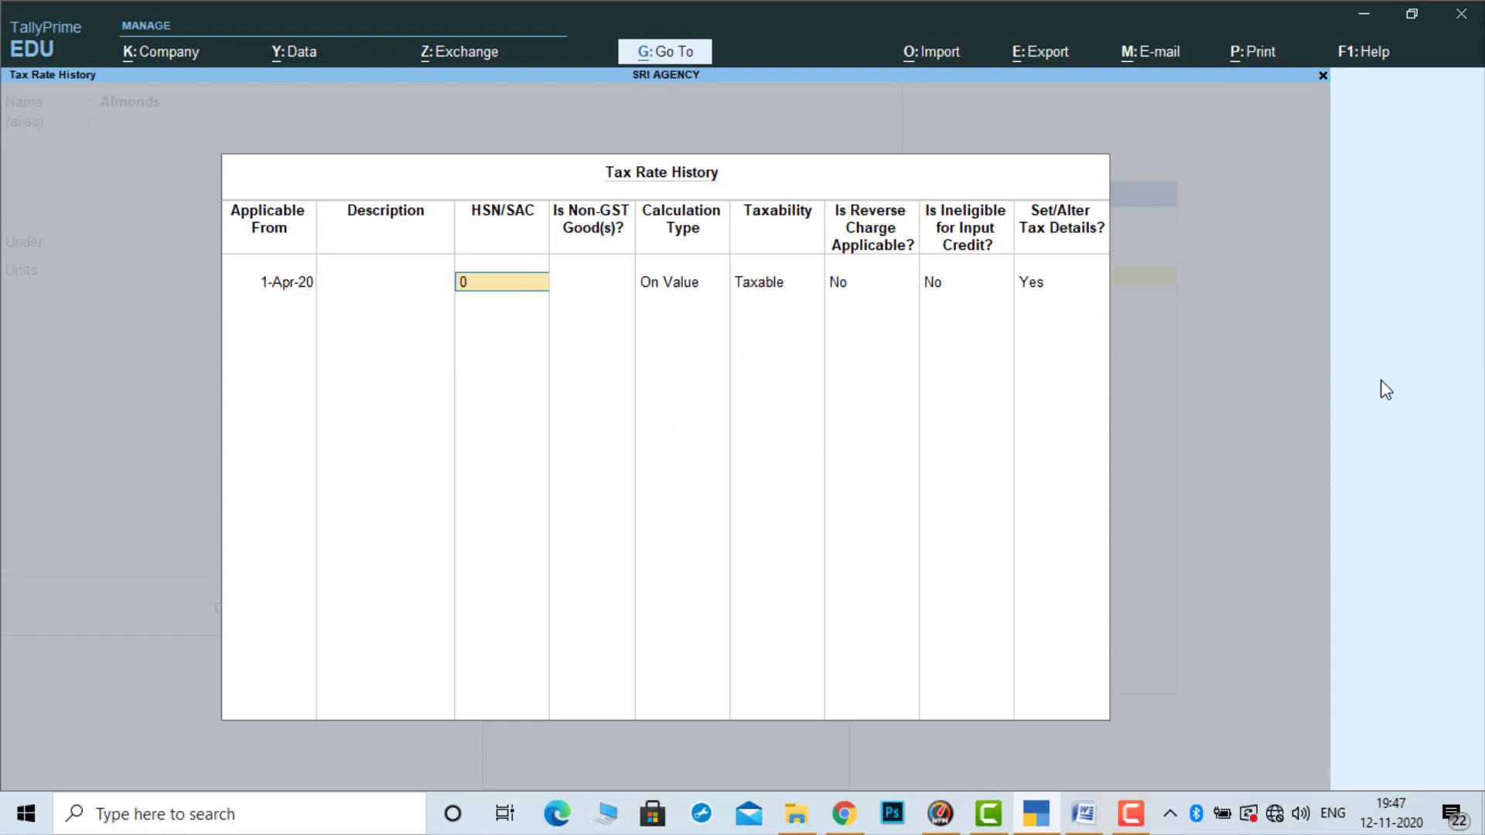
pyautogui.press('Return')
pyautogui.press('Return')
pyautogui.press('Return')
pyautogui.press('Return')
pyautogui.press('Return')
pyautogui.press('Return')
pyautogui.press('Return')
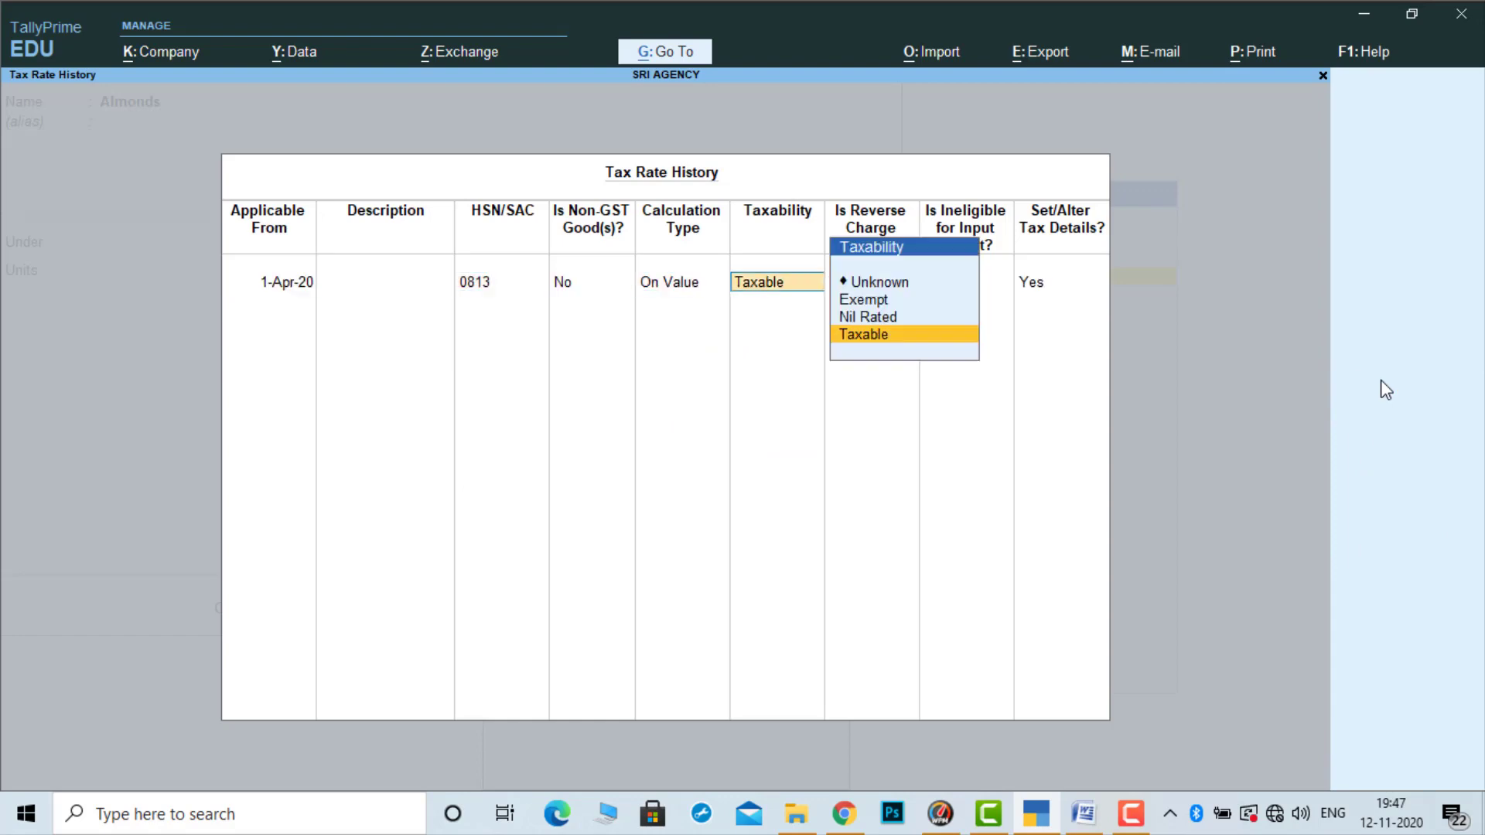
# Set the integrated tax for Almonds to 18% and save the stock item without opening balance
pyautogui.write('18')
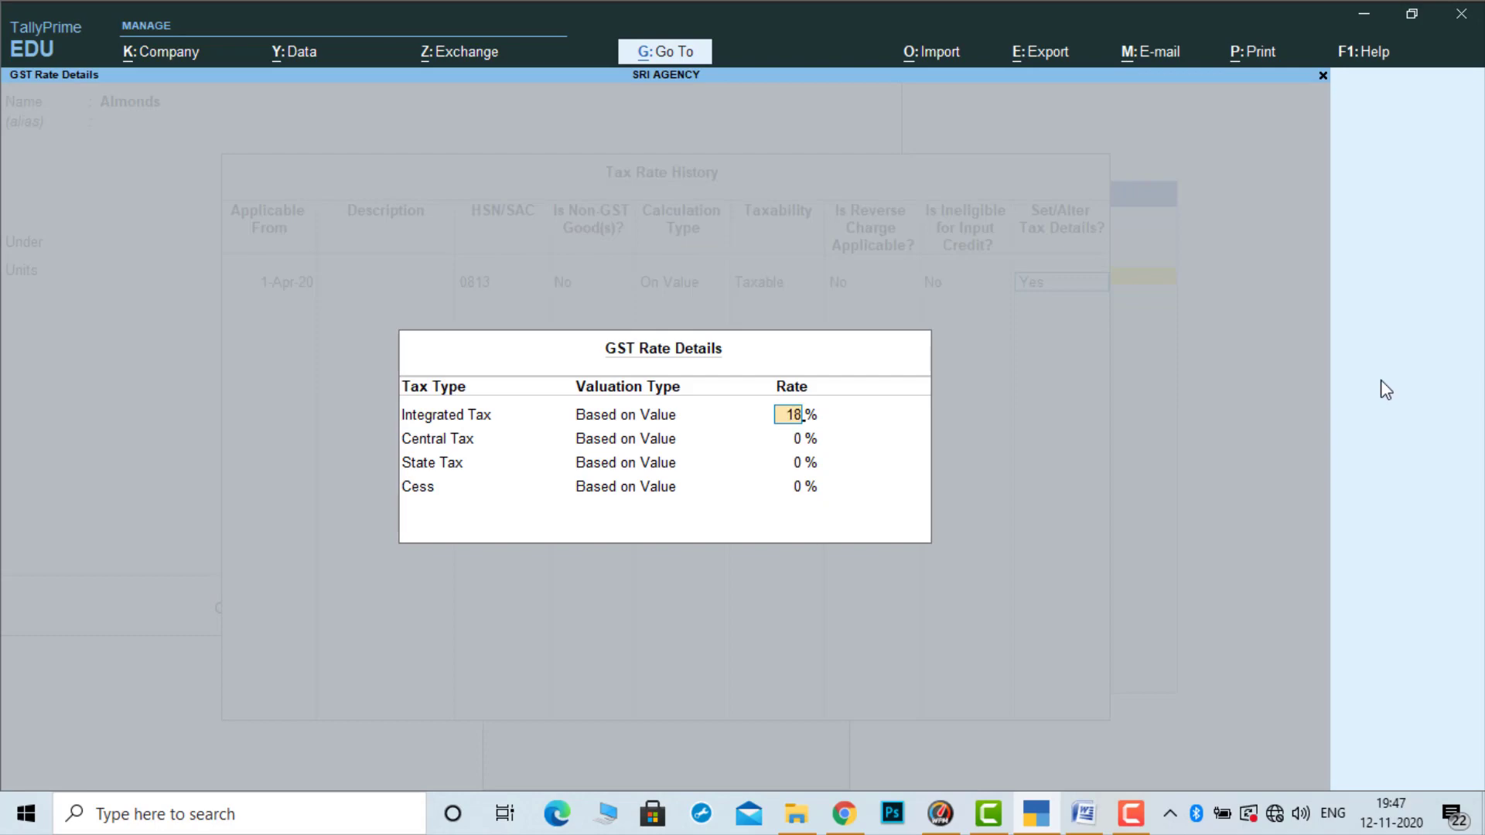
pyautogui.press('Return')
pyautogui.press('Return')
pyautogui.press('Return')
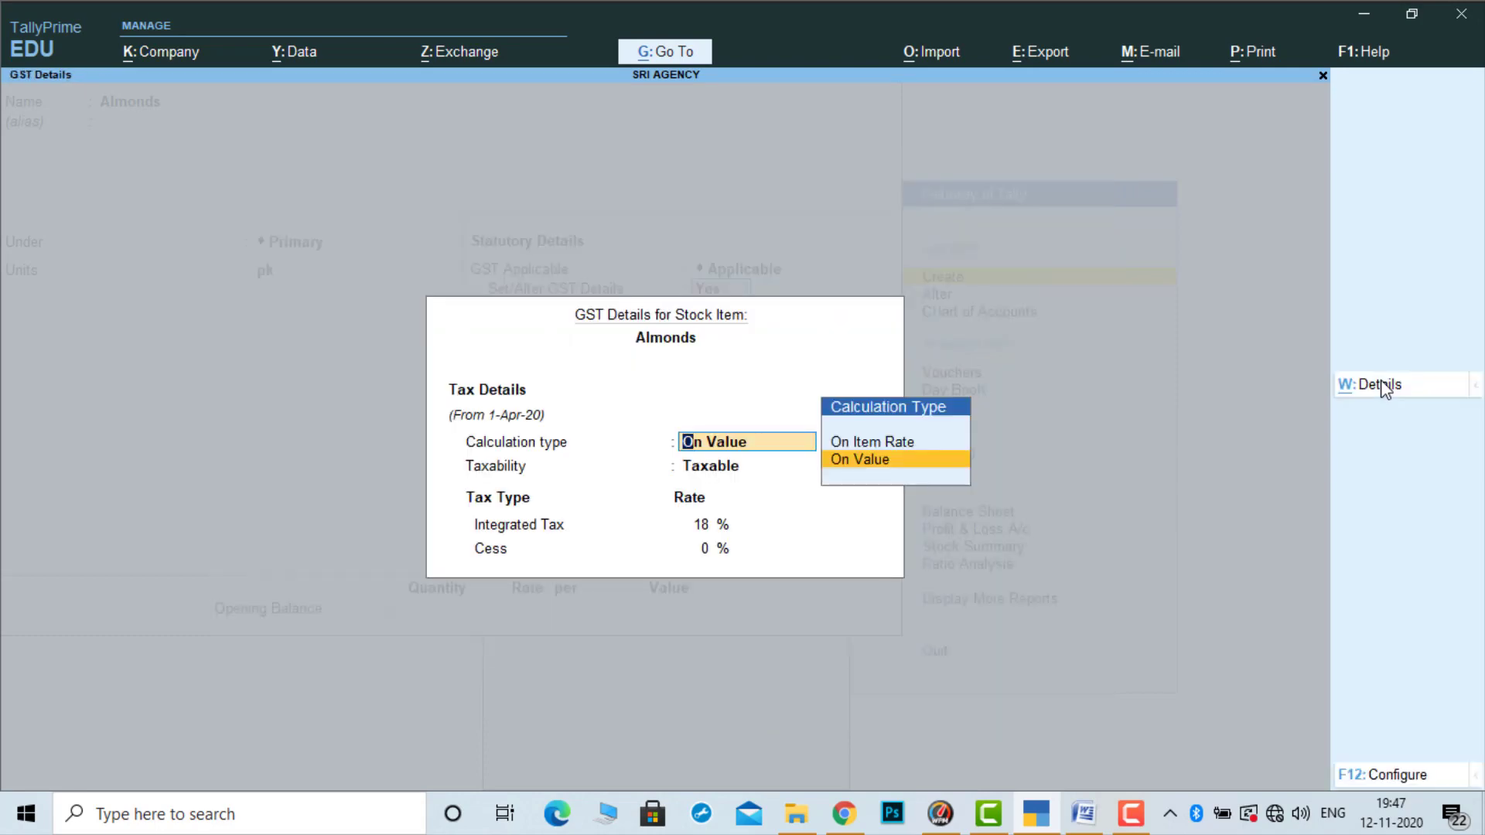
pyautogui.hotkey('ctrl', 'a')
pyautogui.hotkey('ctrl', 'a')
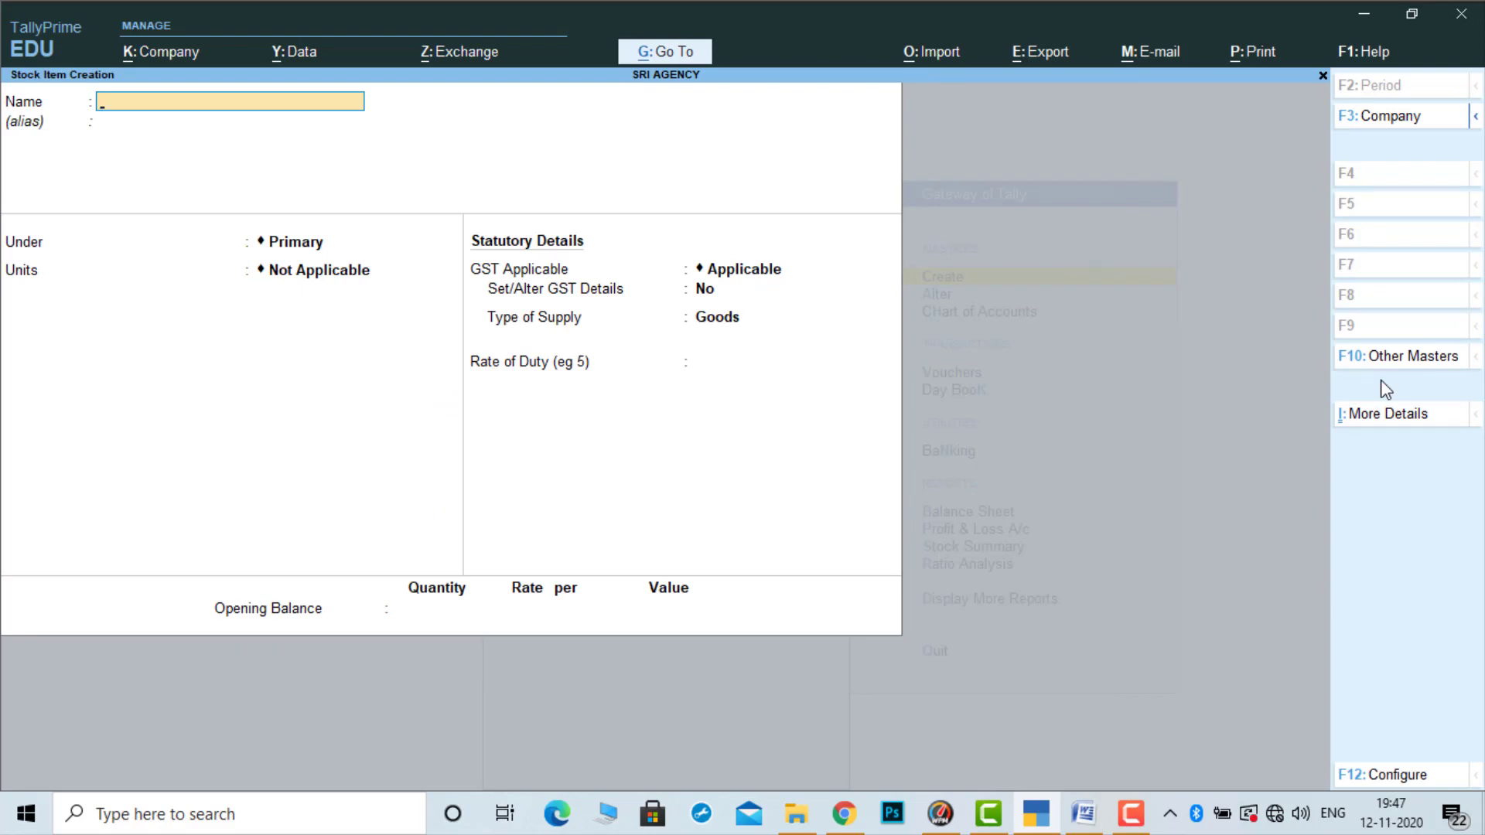
# Leave stock item creation and return to the Gateway of Tally
pyautogui.press('Escape')
pyautogui.press('y')
pyautogui.press('Escape')
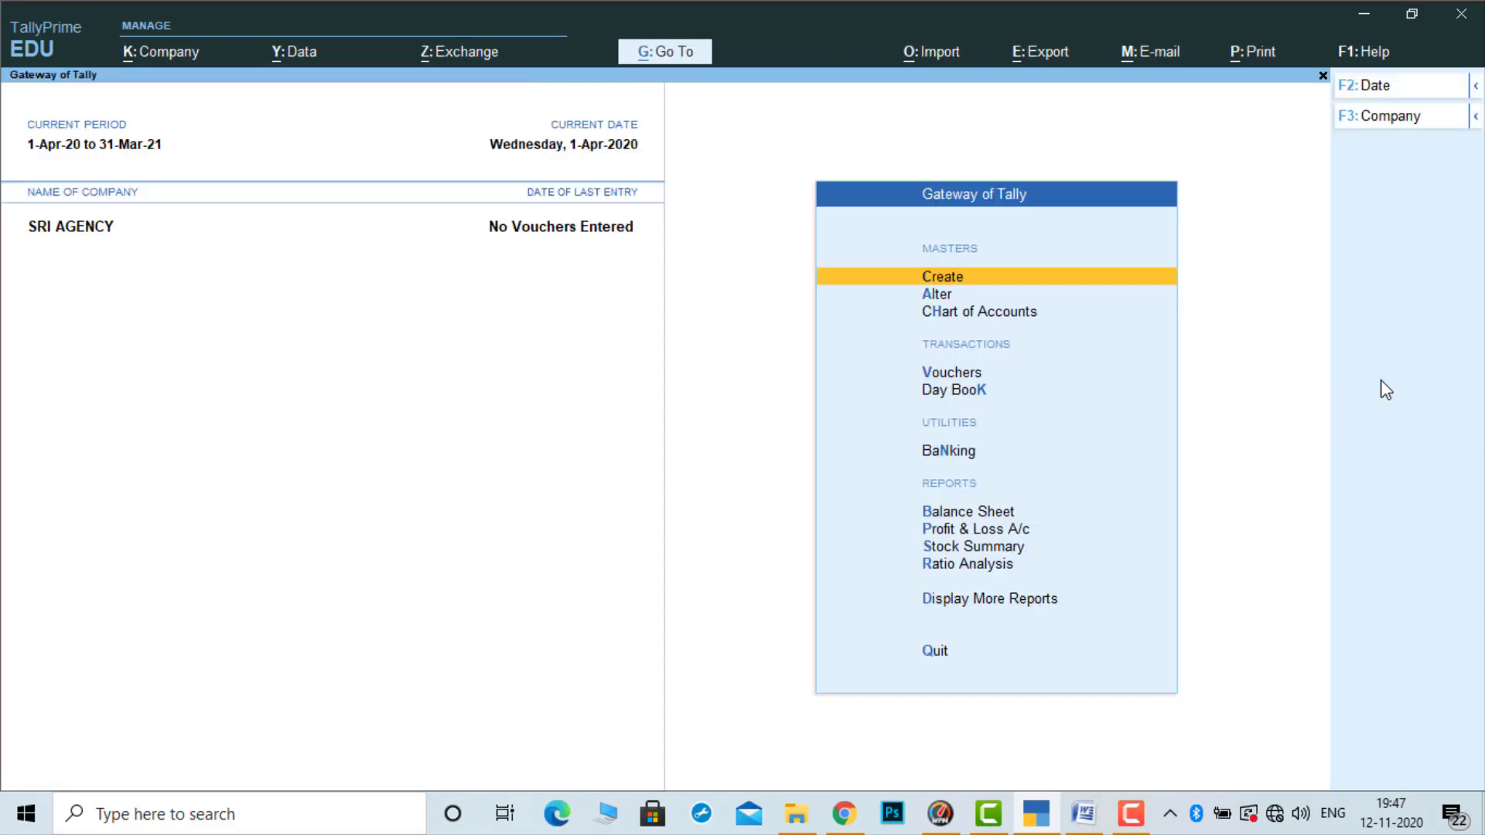
# Bring up the existing stock items for alteration and look through the list to check the created items
pyautogui.press('Down')
pyautogui.press('Return')
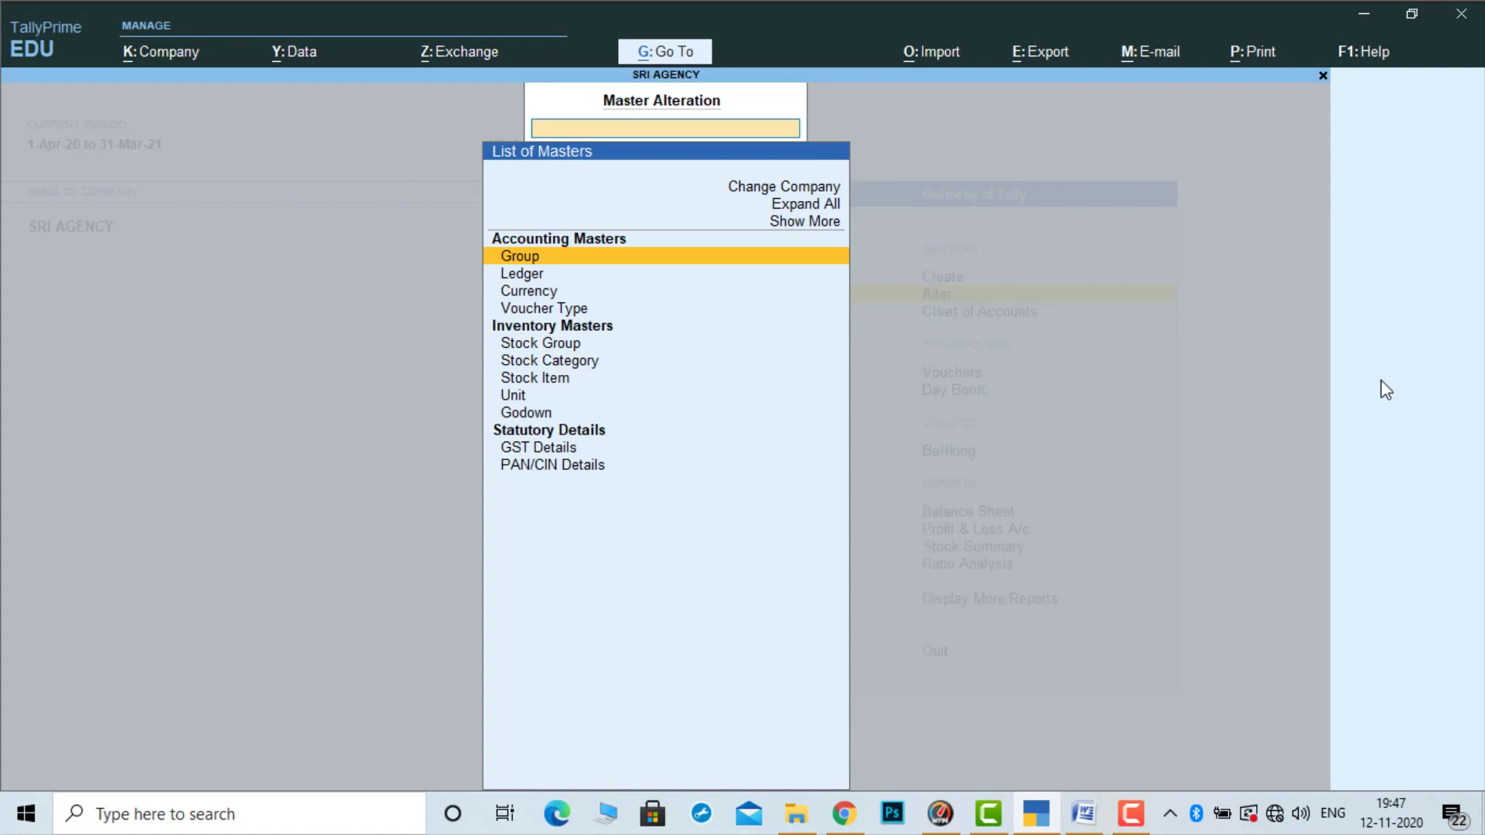
pyautogui.press('Down')
pyautogui.press('Down')
pyautogui.press('Down')
pyautogui.press('Down')
pyautogui.press('Down')
pyautogui.press('Down')
pyautogui.press('Return')
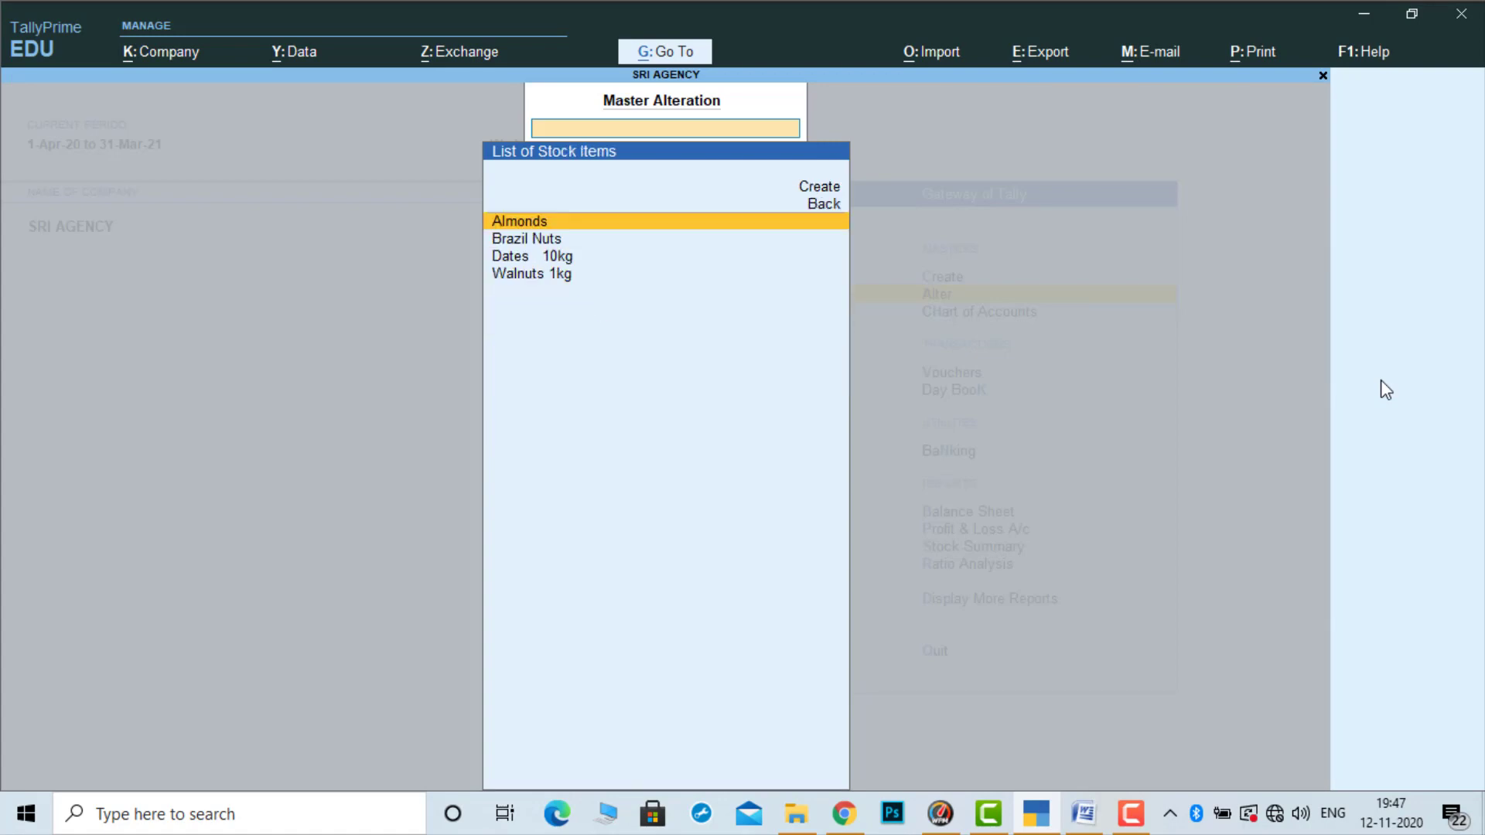
pyautogui.press('Down')
pyautogui.press('Down')
pyautogui.press('Down')
# Check the list of existing units for alteration and return to the Gateway of Tally without changing anything
pyautogui.press('Escape')
pyautogui.press('Down')
pyautogui.press('Return')
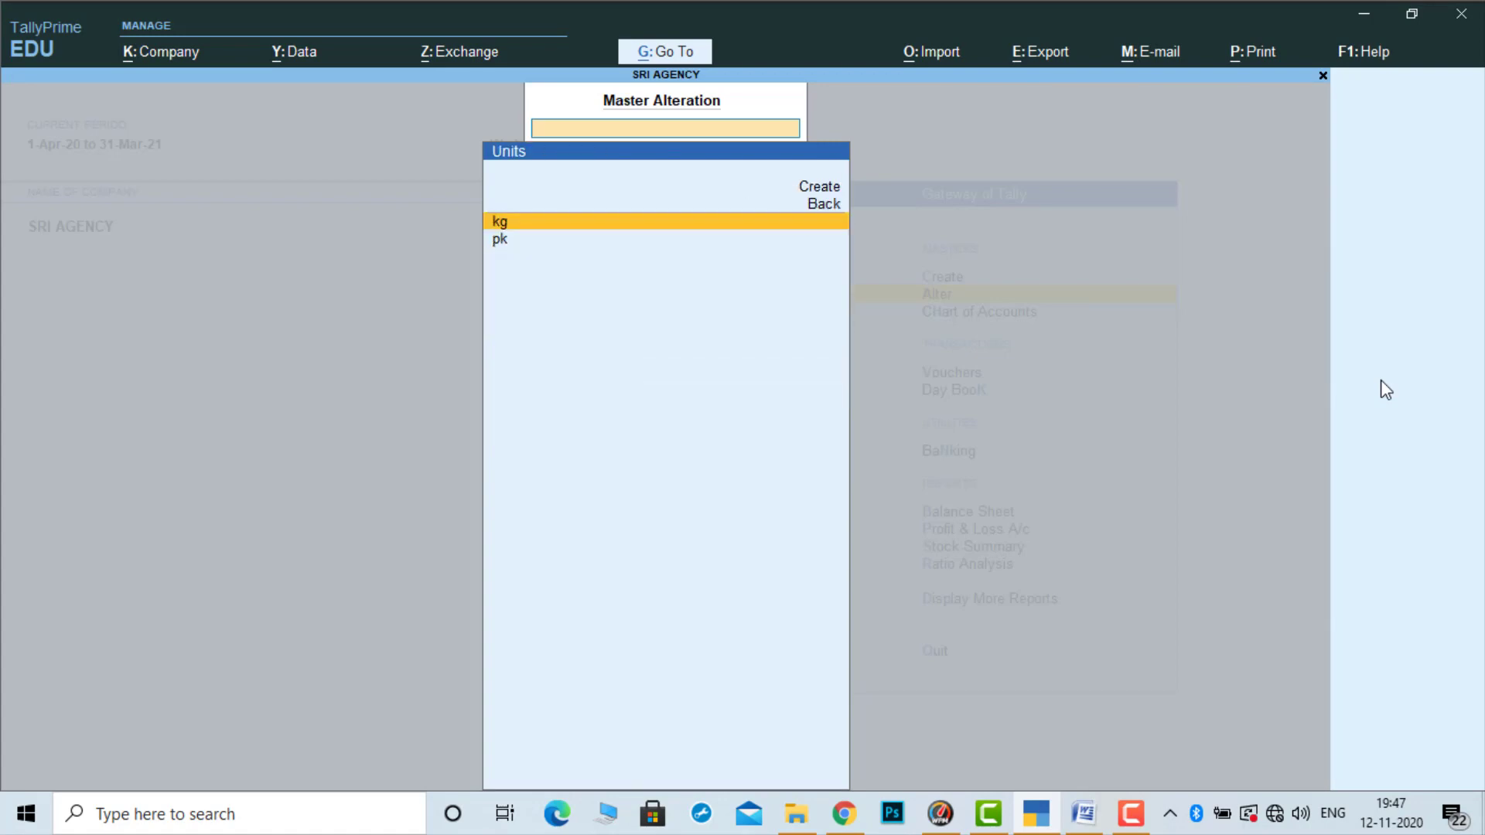
pyautogui.press('Escape')
pyautogui.press('Escape')
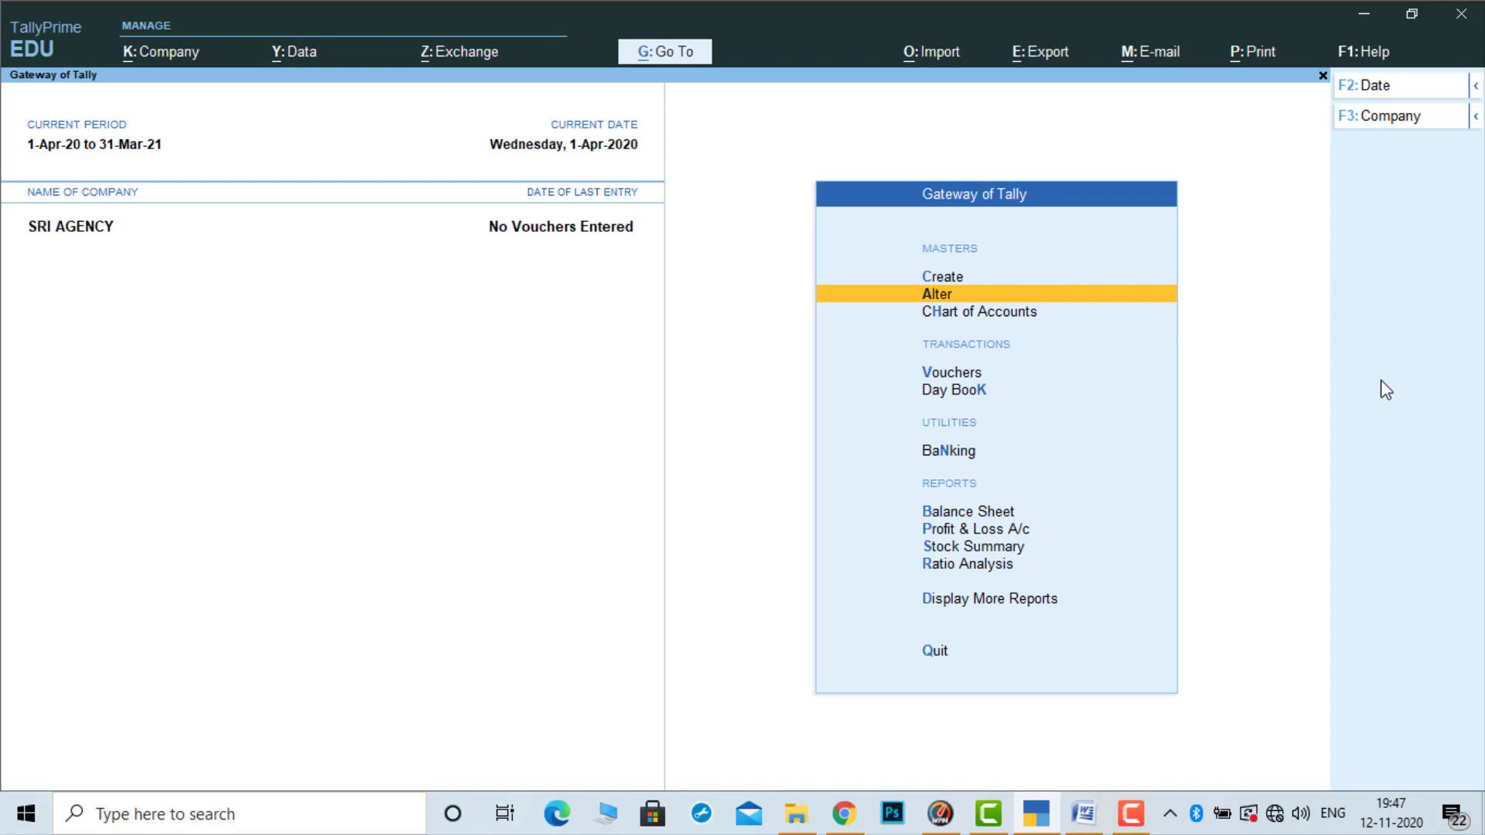
# Start an accounting voucher entry and switch its voucher type to Receipt
pyautogui.press('Down')
pyautogui.press('Down')
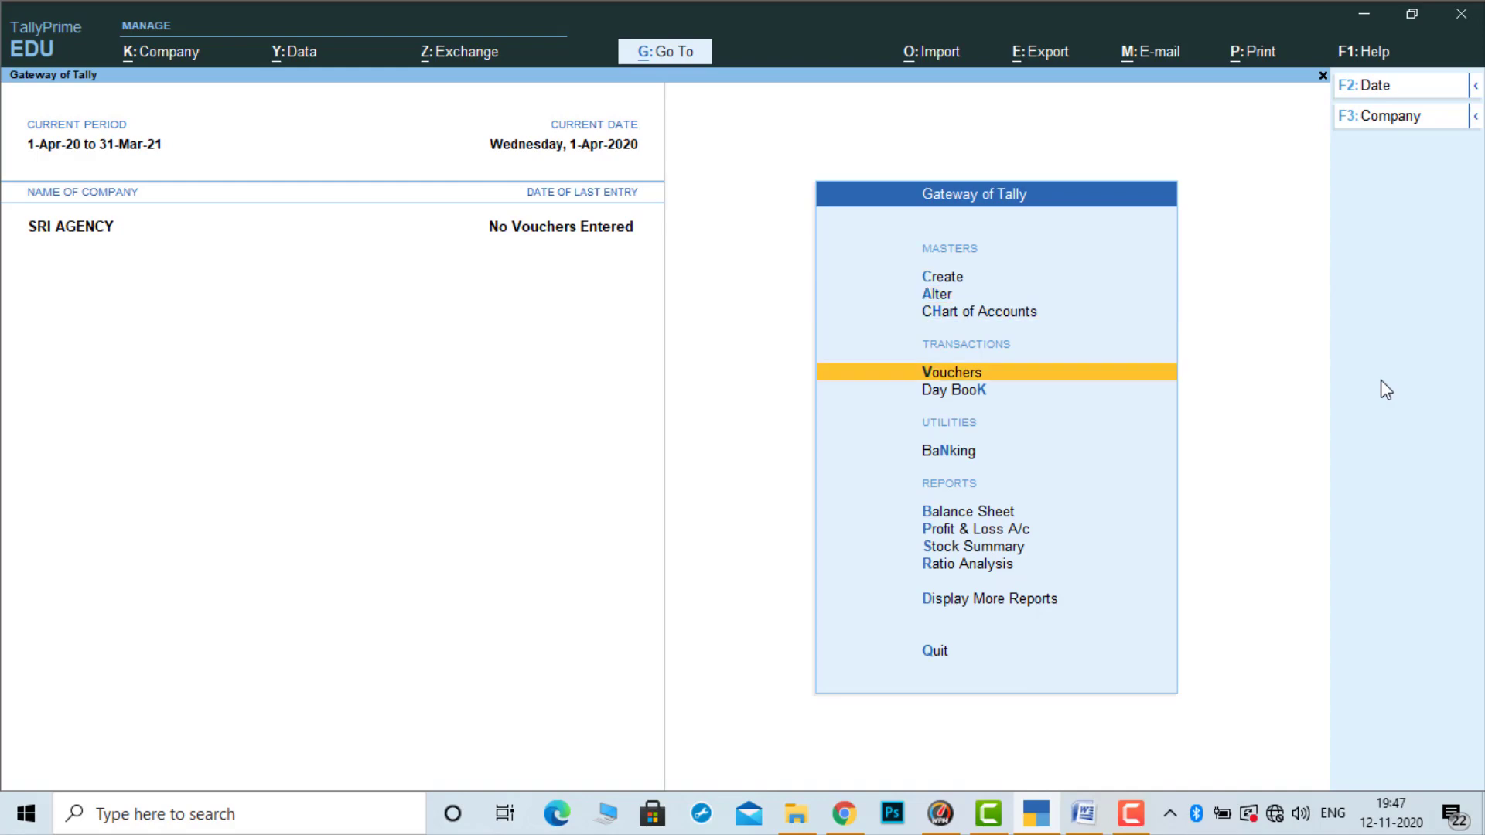
pyautogui.press('Return')
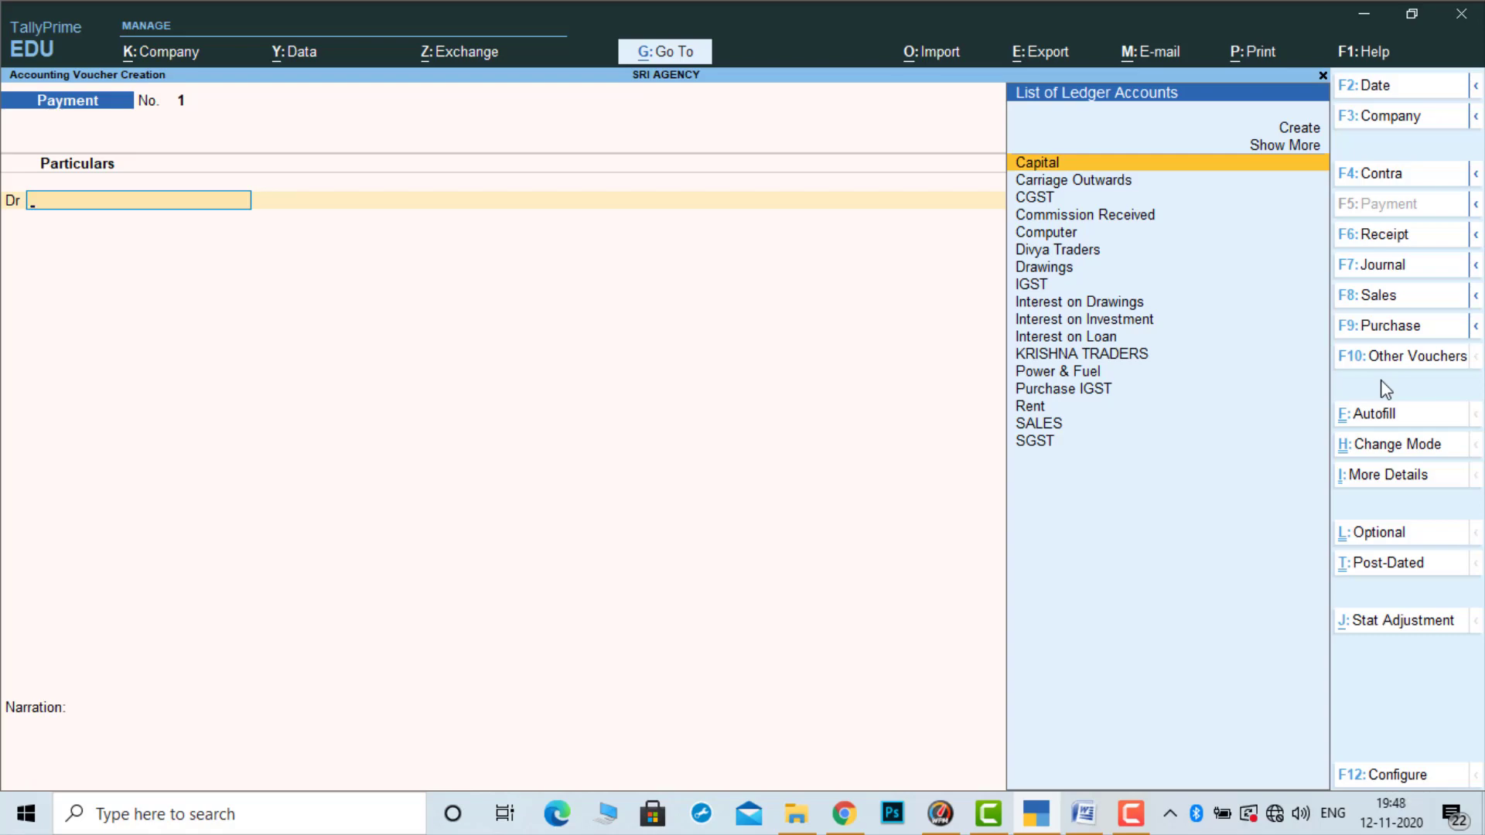
pyautogui.press('F6')
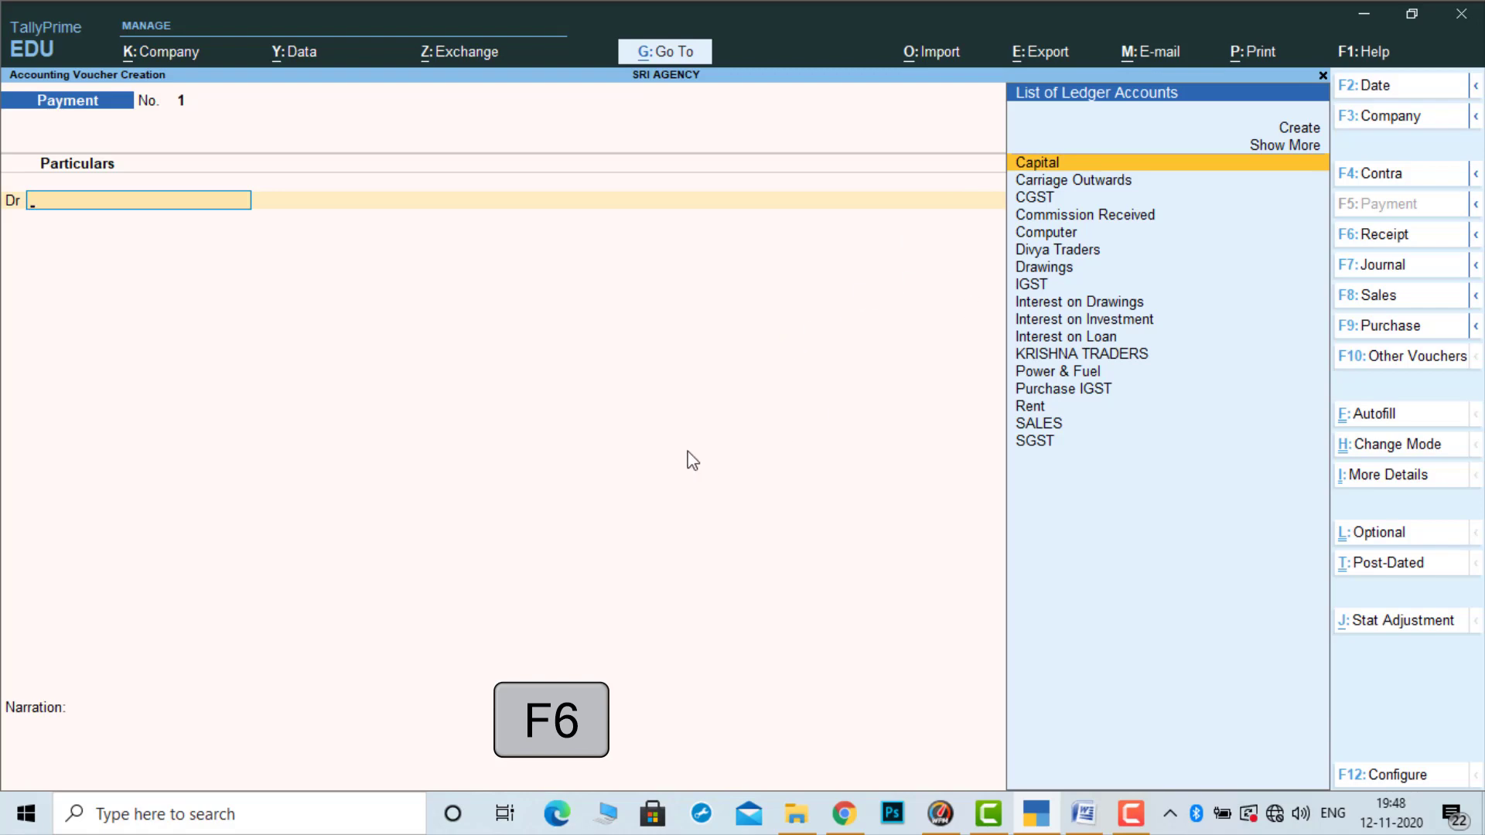
pyautogui.press('F6')
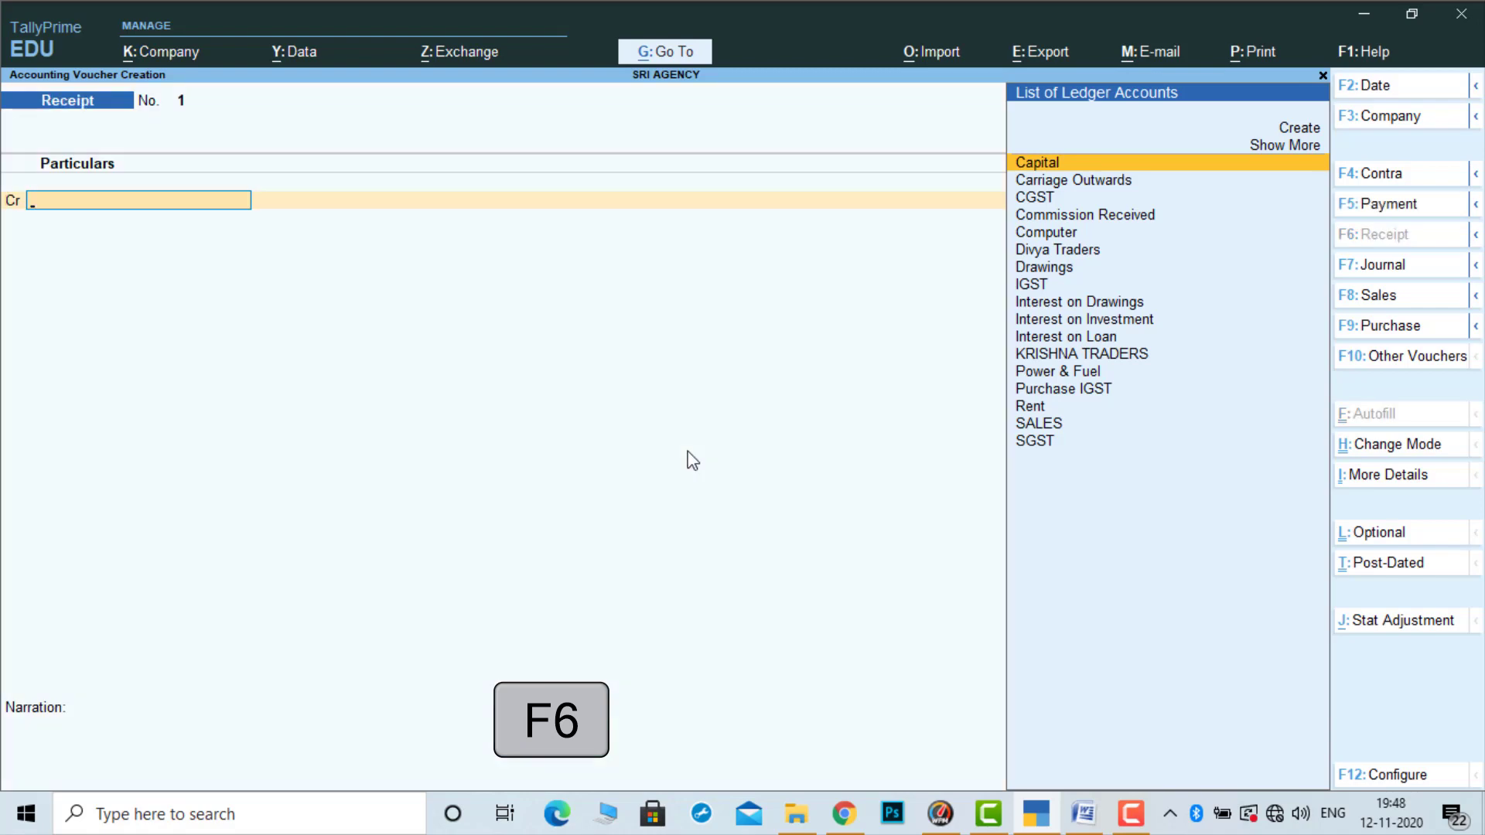
# Credit the Capital ledger with 900000 in the receipt voucher, checking the starting capital in the Problem-3 Word document
pyautogui.press('Return')
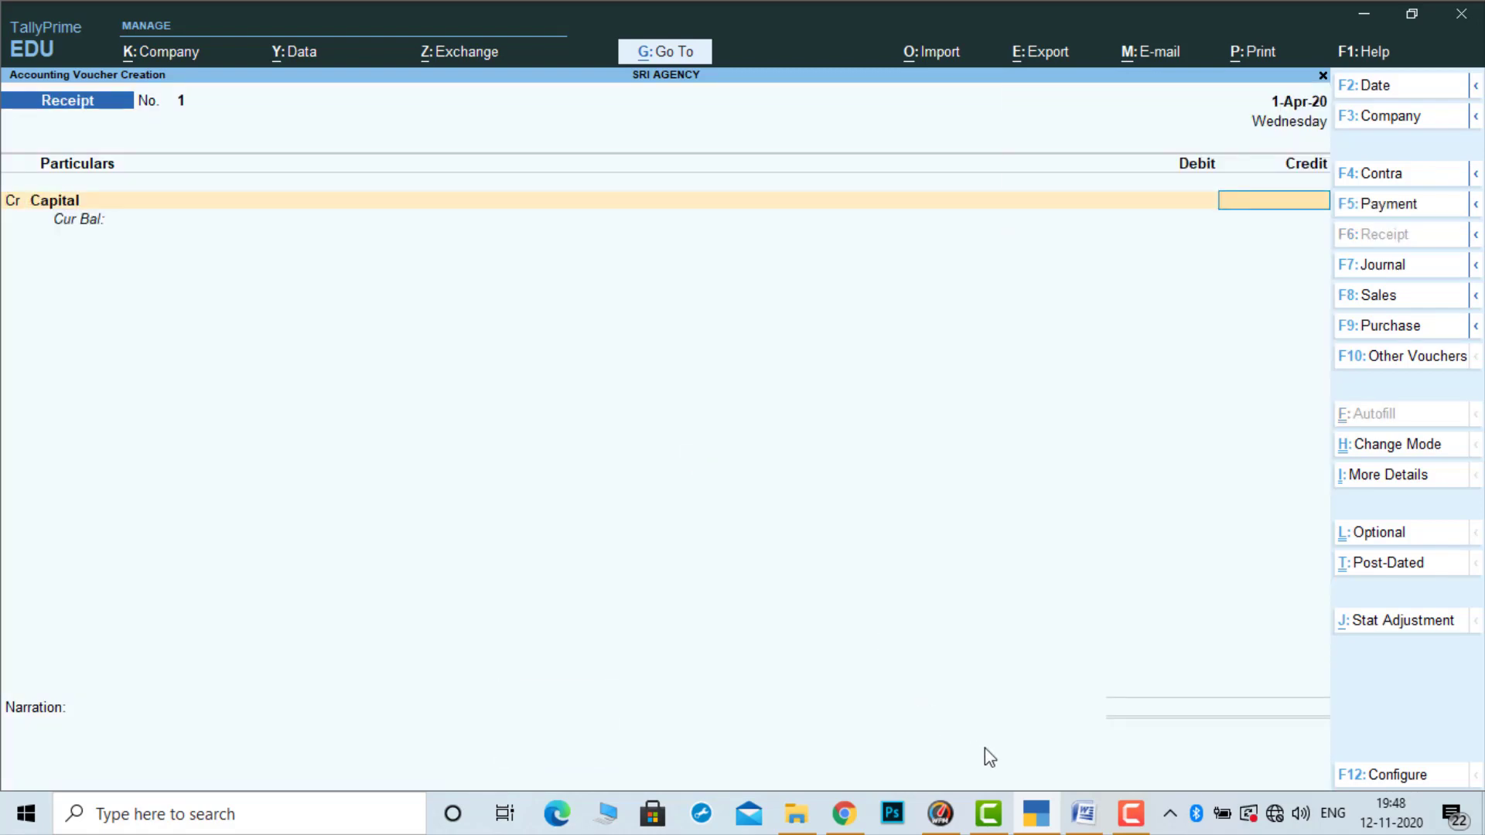
pyautogui.click(1085, 824)
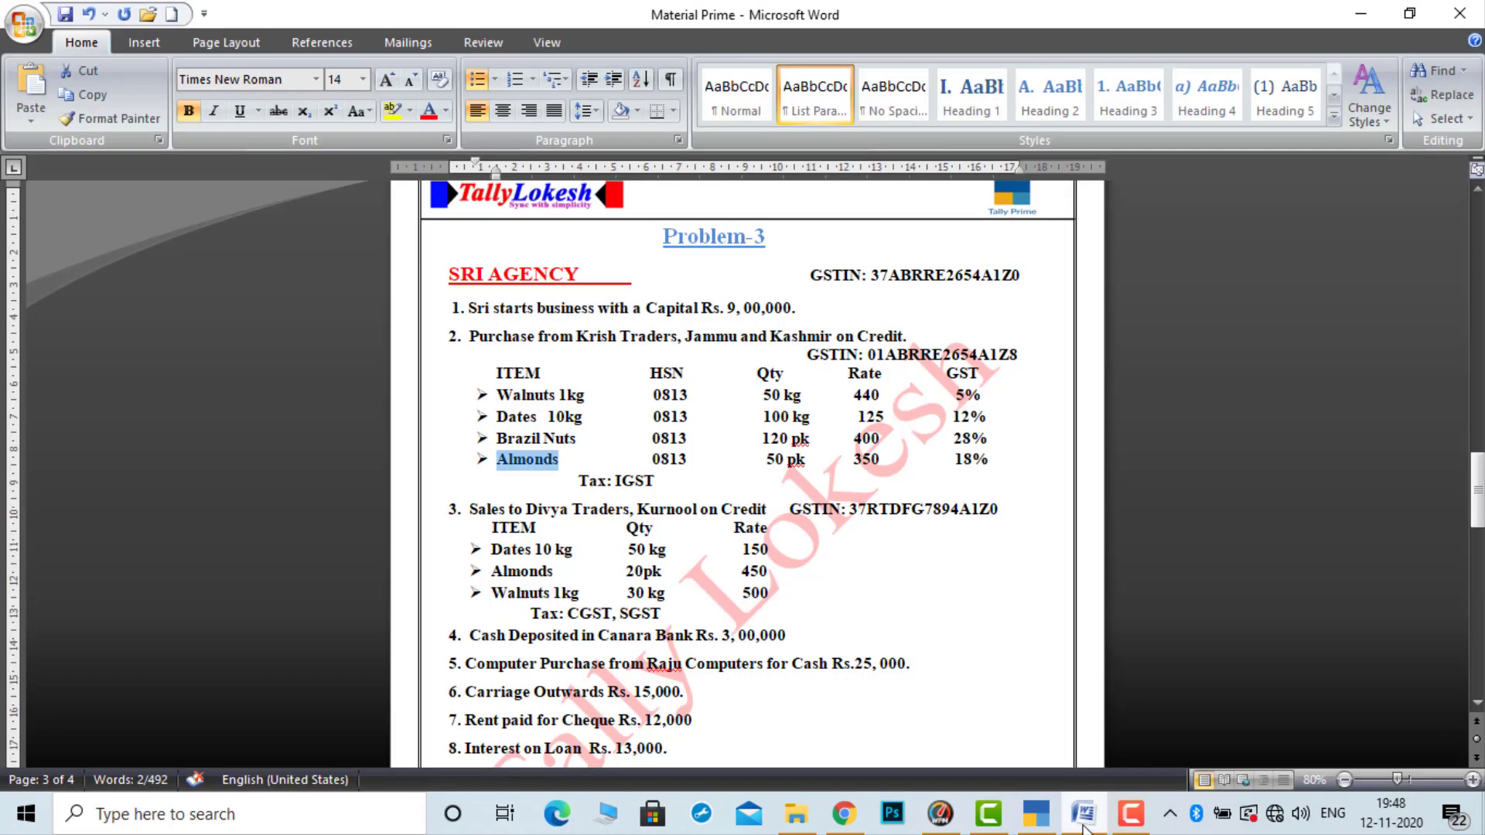
pyautogui.click(1084, 824)
pyautogui.write('900000')
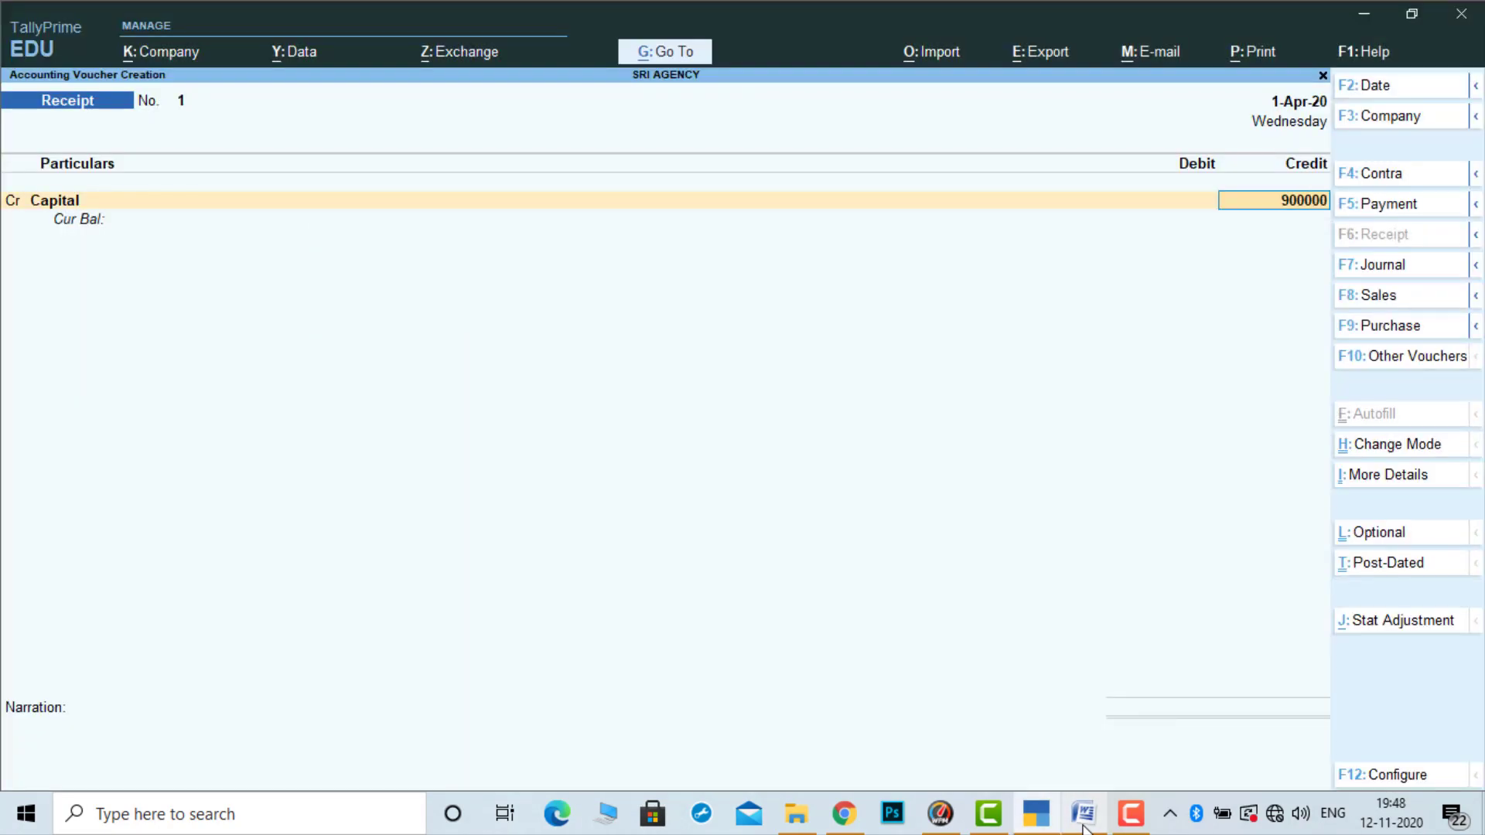
pyautogui.press('Return')
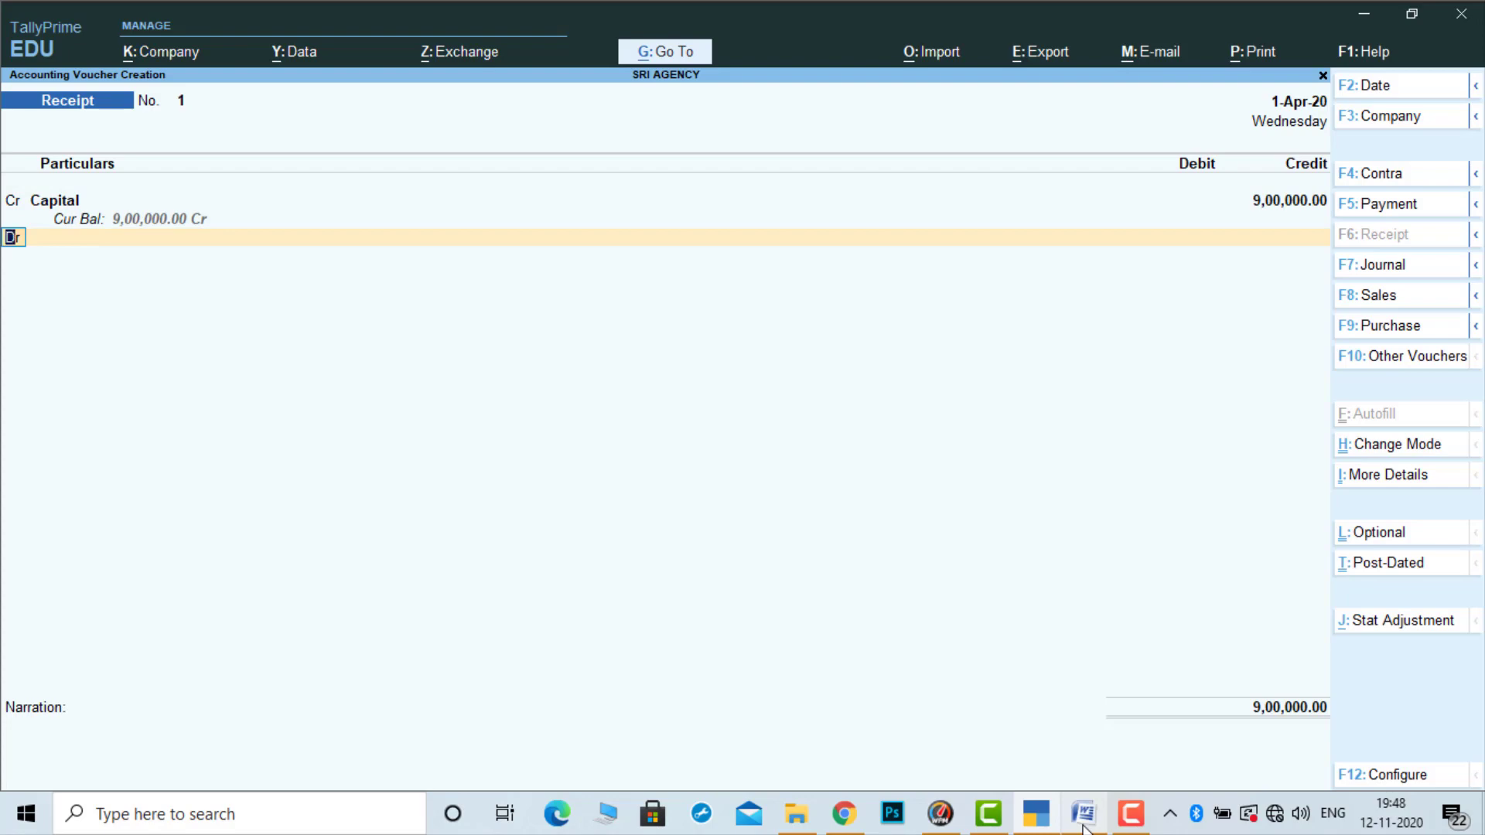
# Debit the Cash ledger with 9,00,000 against the Capital credit and save the receipt voucher without a narration
pyautogui.press('Return')
pyautogui.press('Down')
pyautogui.press('Down')
pyautogui.press('Down')
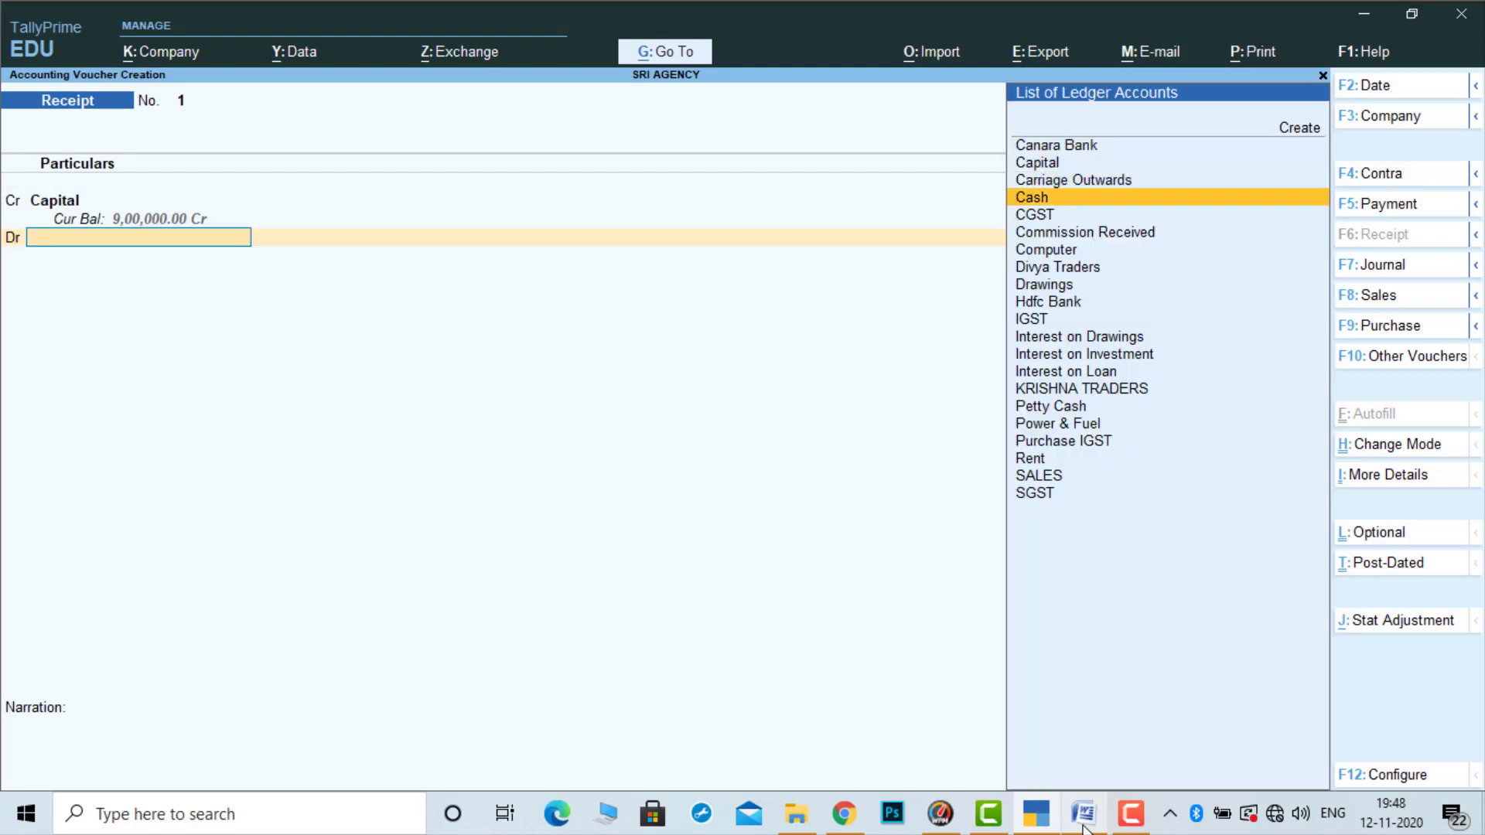
pyautogui.press('Return')
pyautogui.press('Return')
pyautogui.press('Return')
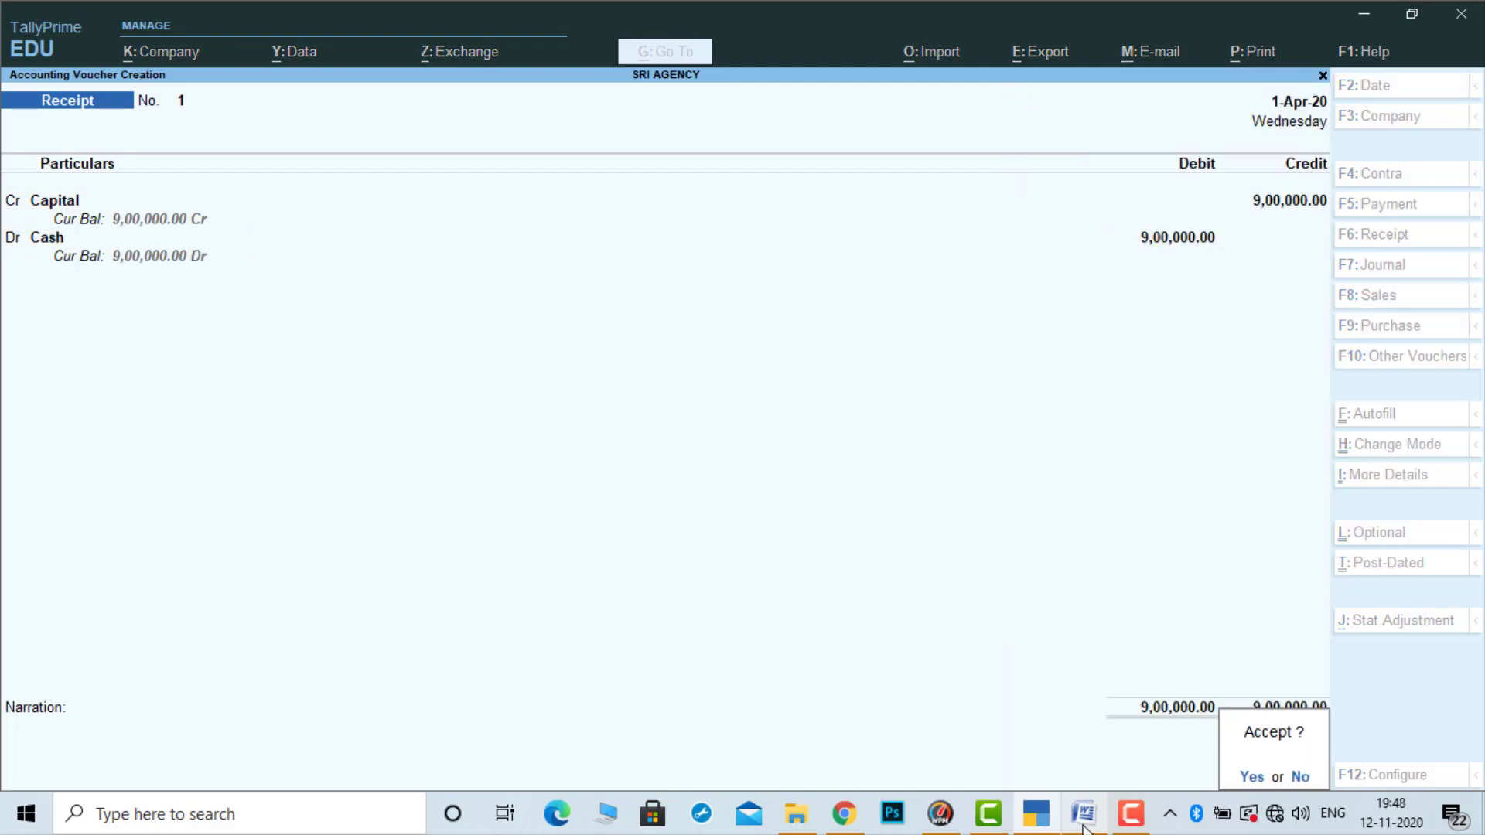
pyautogui.press('Return')
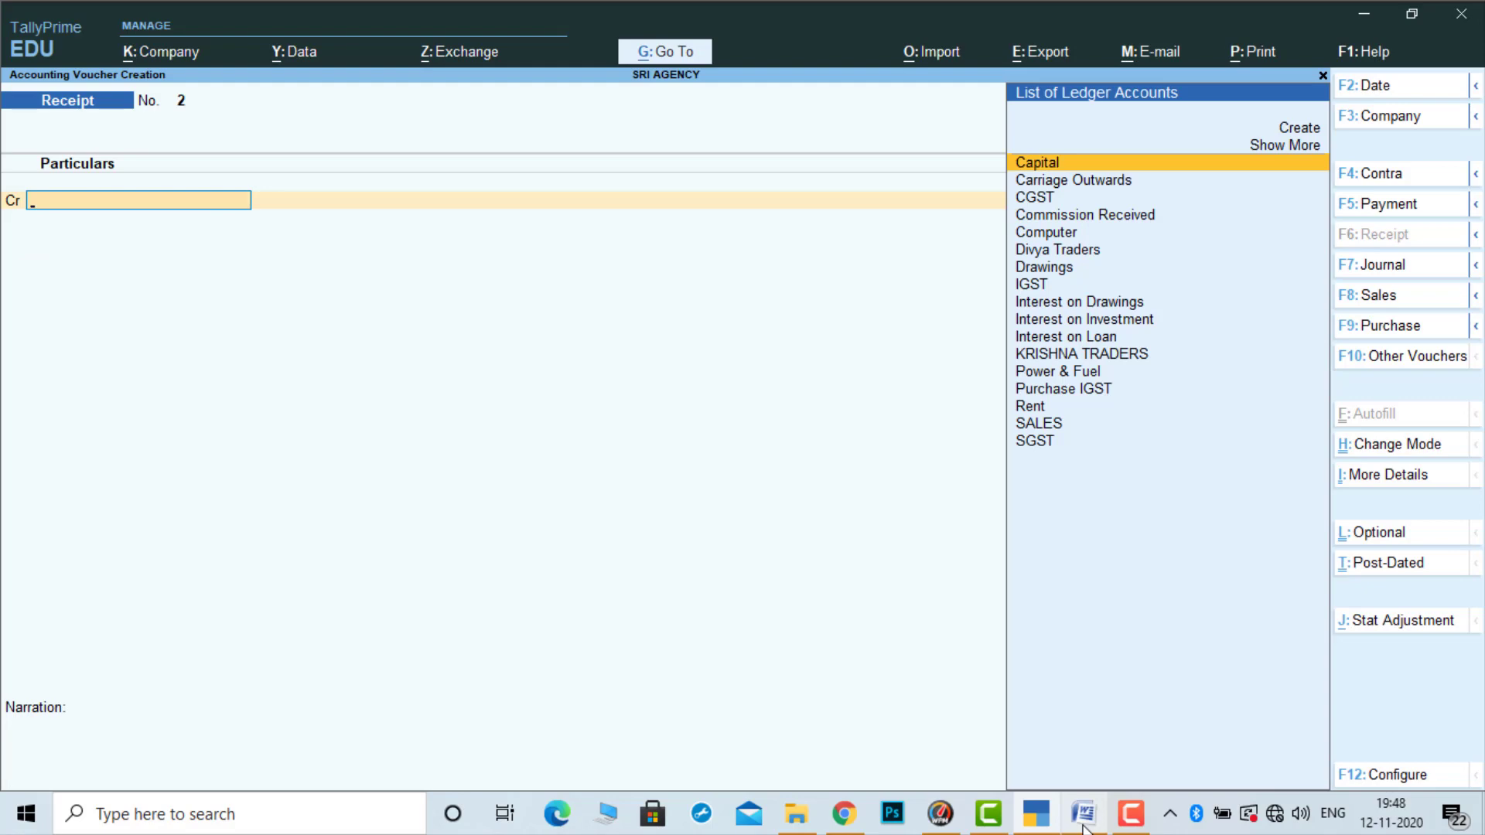
pyautogui.click(1137, 826)
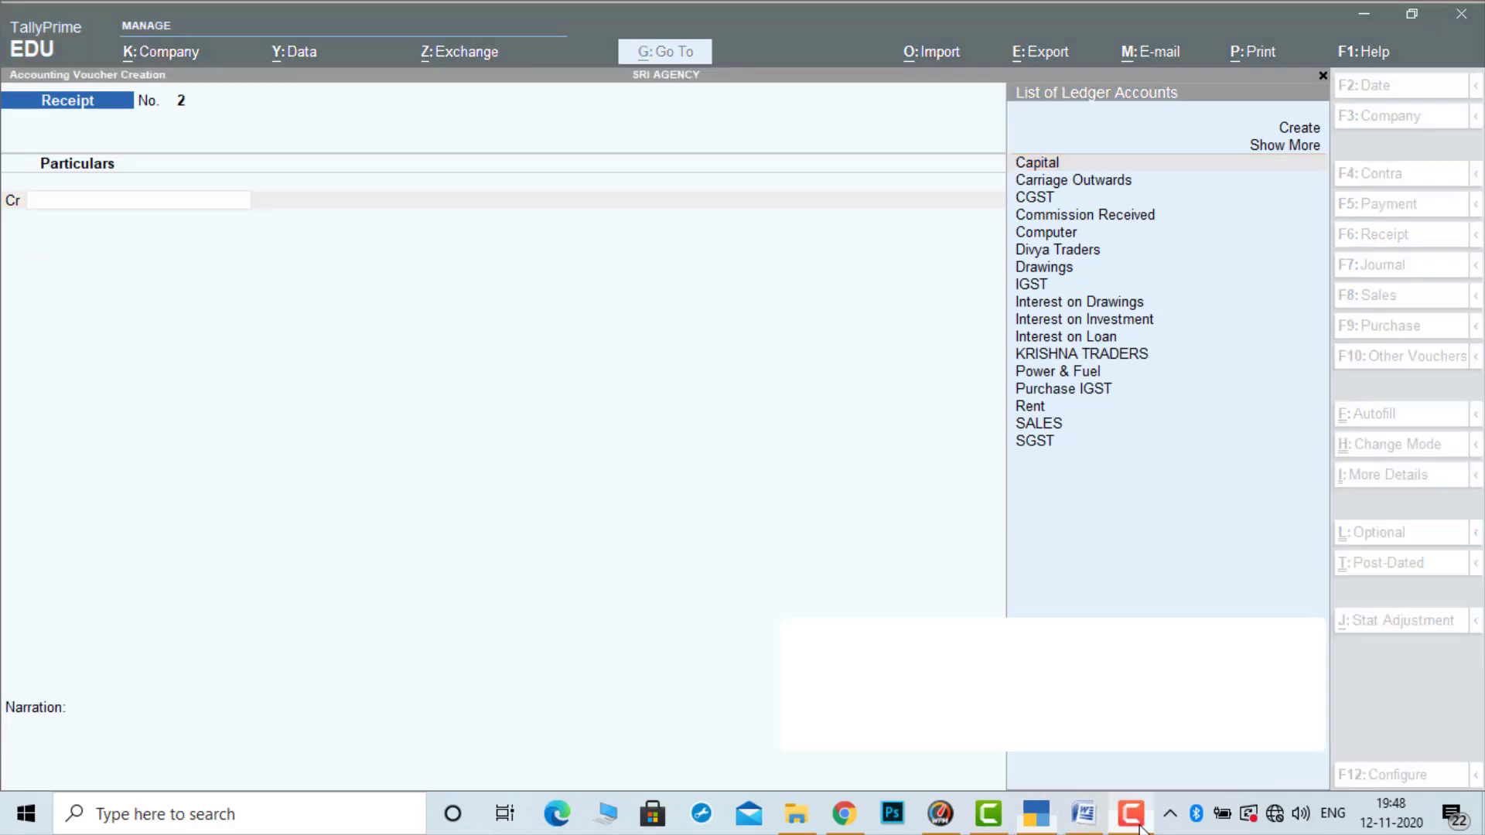
pyautogui.click(733, 656)
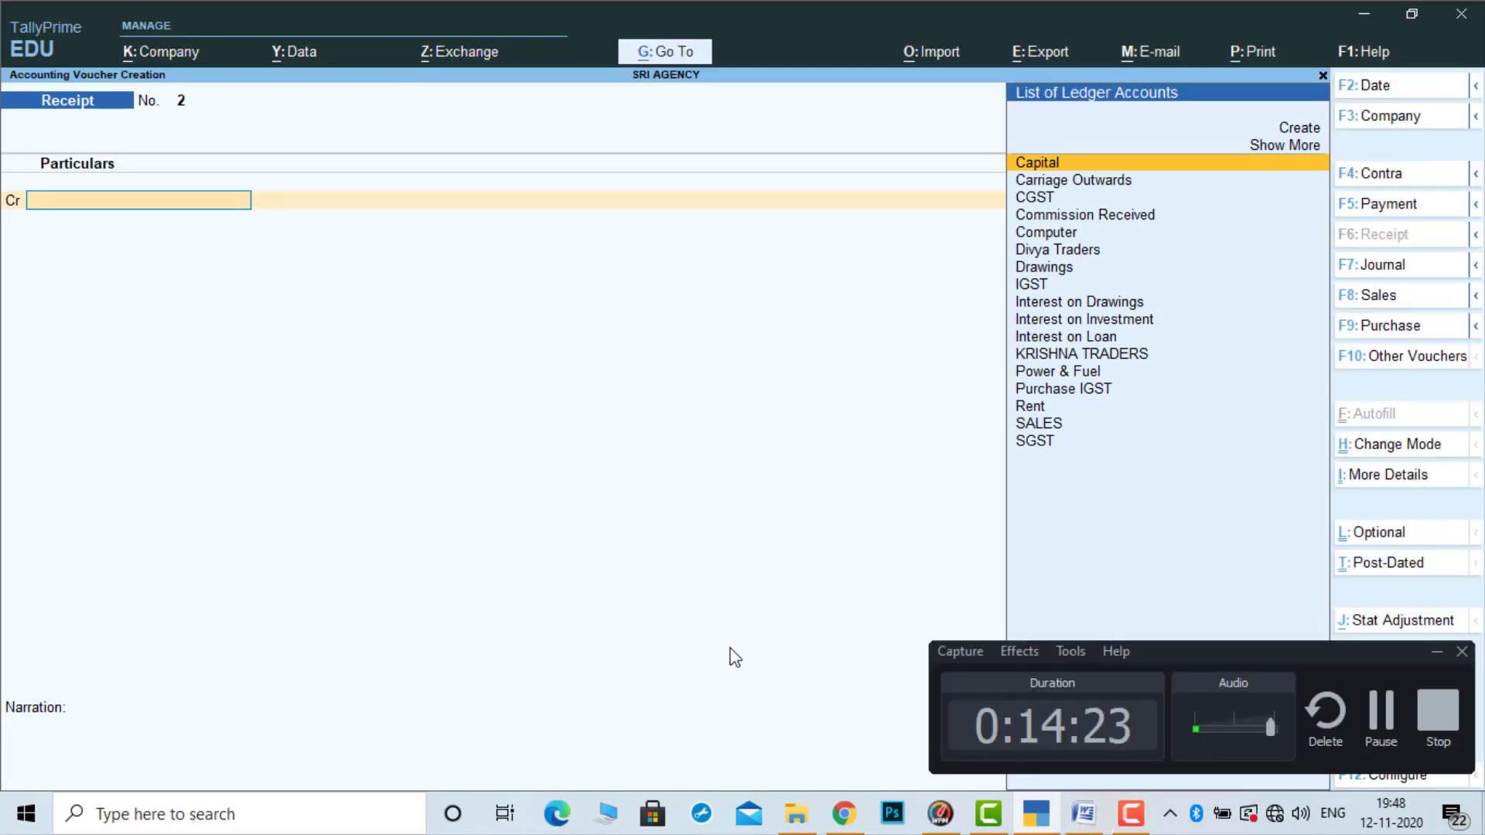
pyautogui.click(1434, 651)
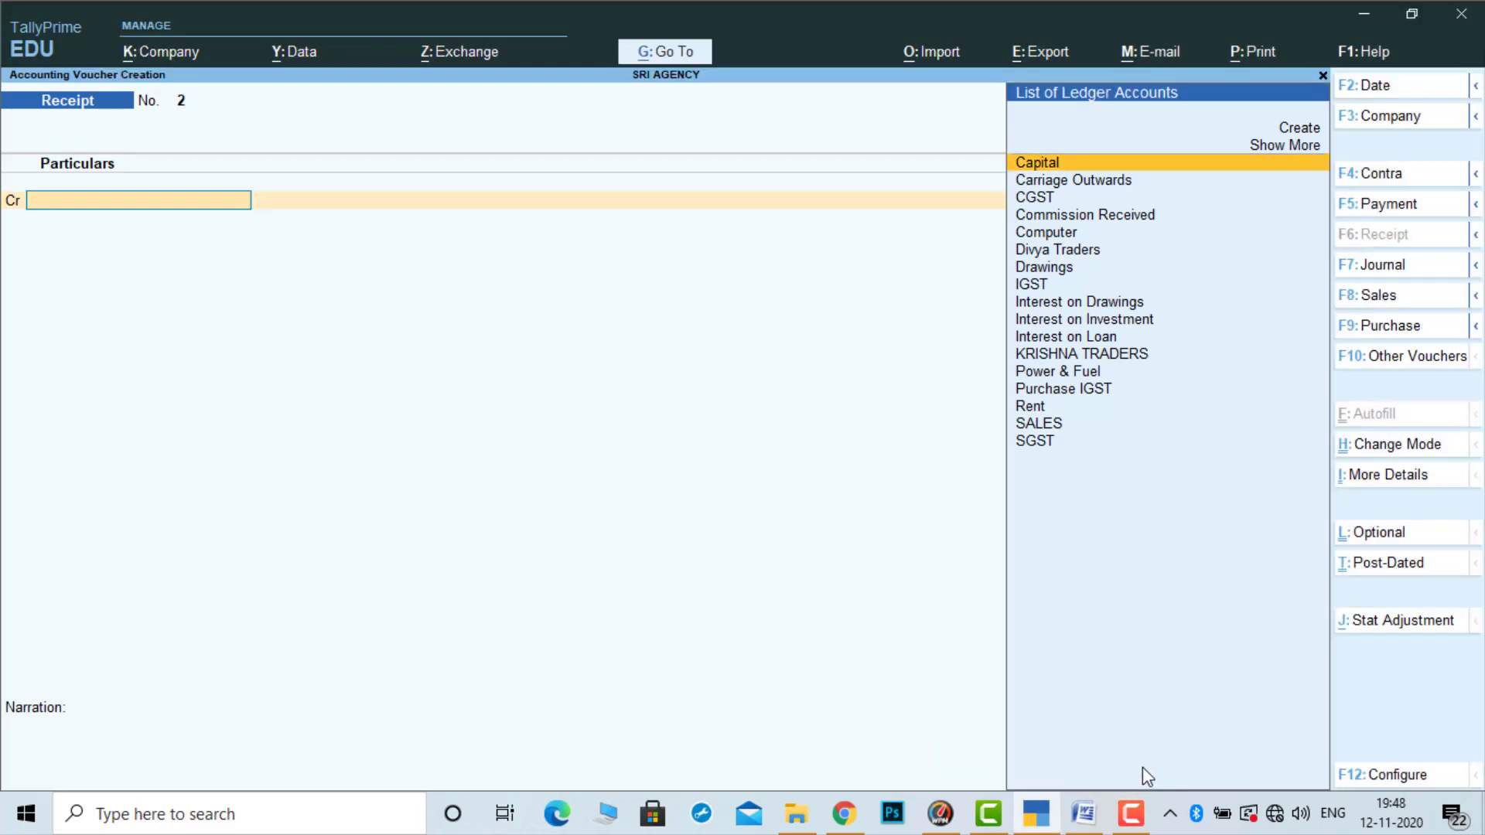
# Check the purchase transaction in the Word problem sheet and start a purchase voucher in TallyPrime, leaving the supplier invoice number blank
pyautogui.click(1091, 822)
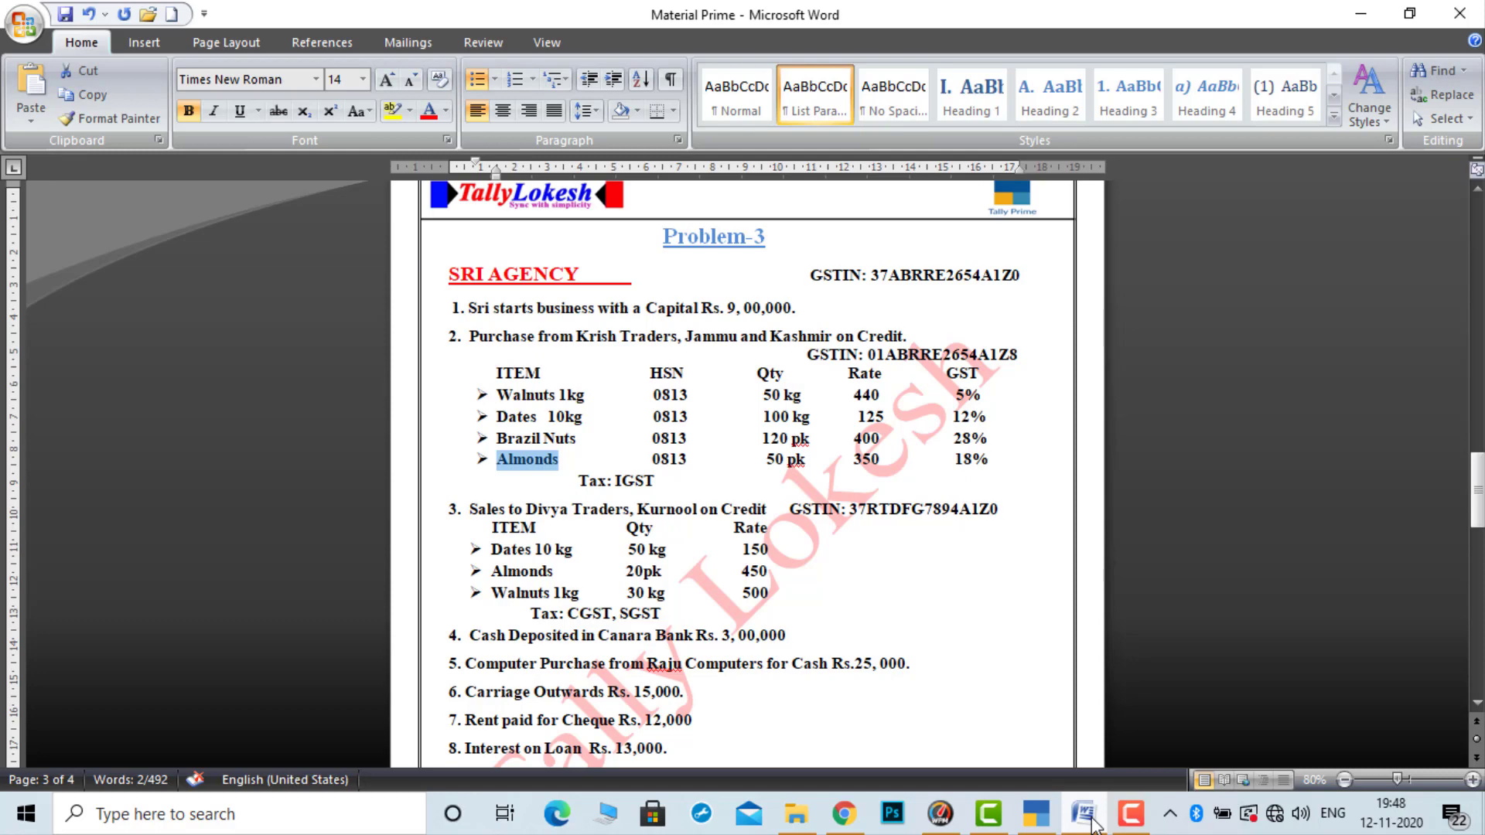
pyautogui.click(1091, 822)
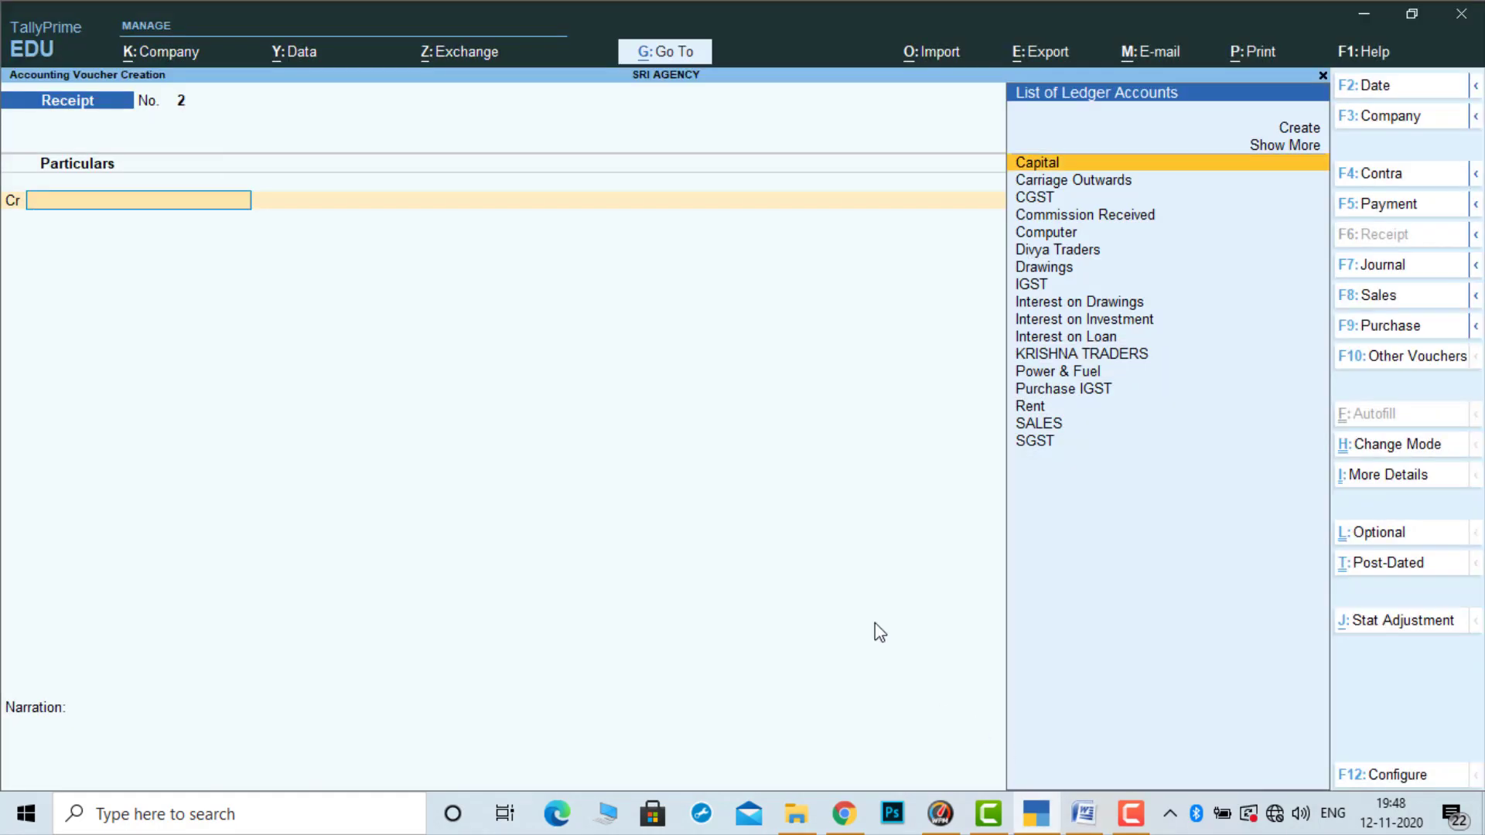
pyautogui.press('F9')
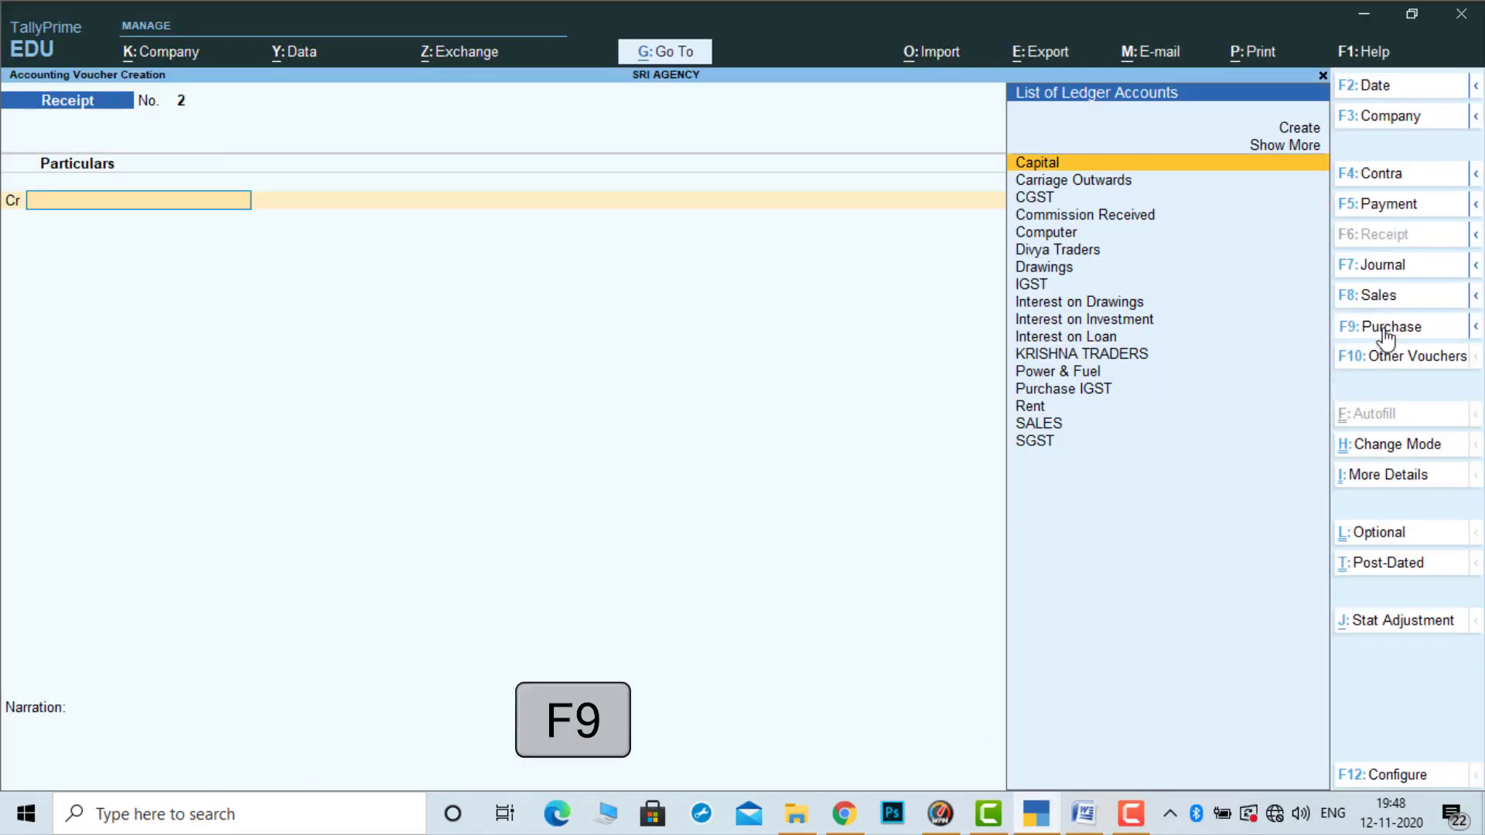
pyautogui.click(1383, 329)
pyautogui.press('Return')
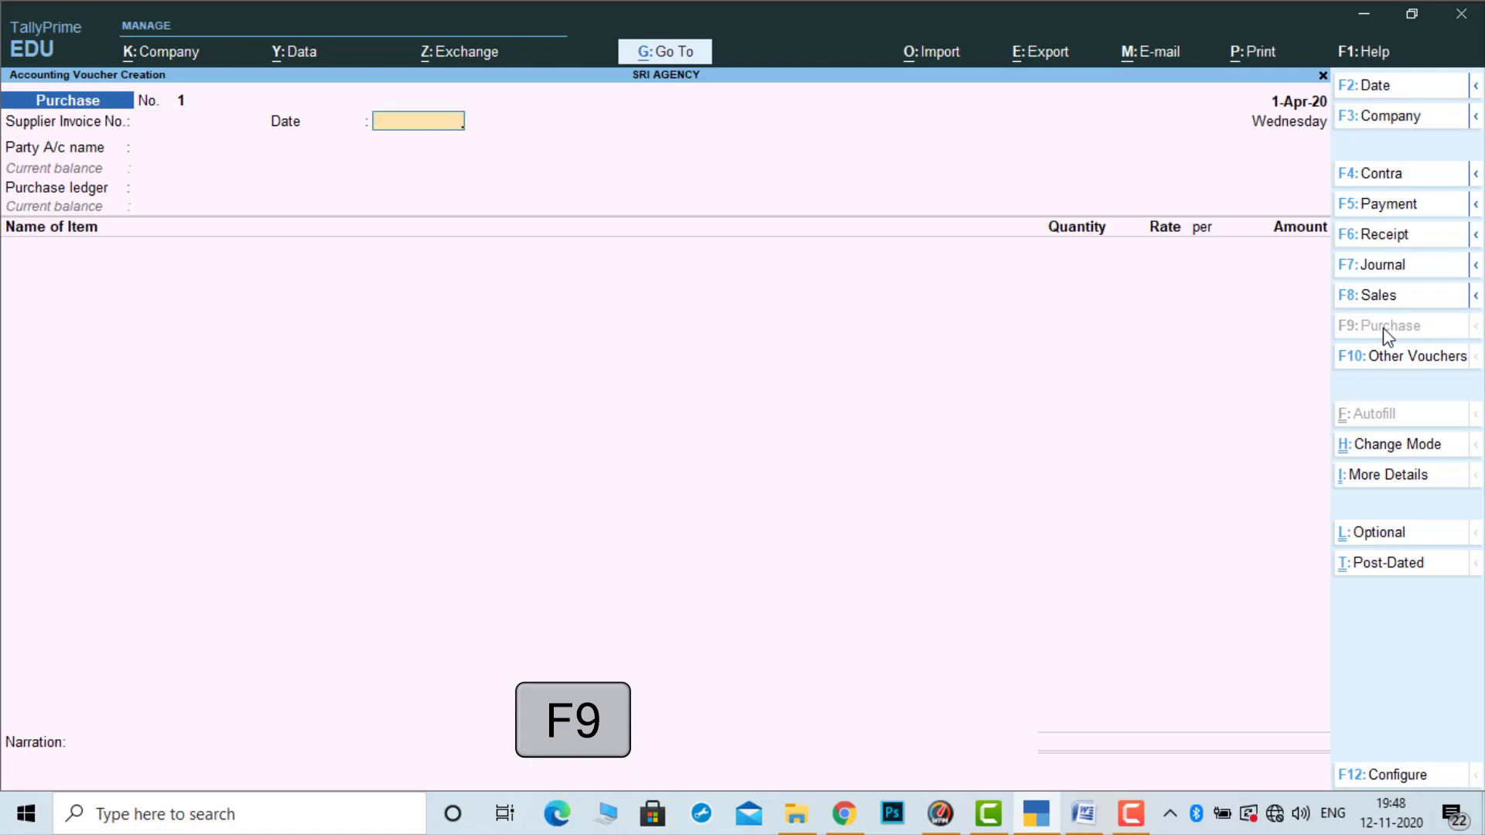
# Set KRISHNA TRADERS as the party account, leave the receipt details blank, and choose Purchase IGST as the purchase ledger
pyautogui.press('Return')
pyautogui.press('Down')
pyautogui.press('Down')
pyautogui.press('Down')
pyautogui.press('Down')
pyautogui.press('Down')
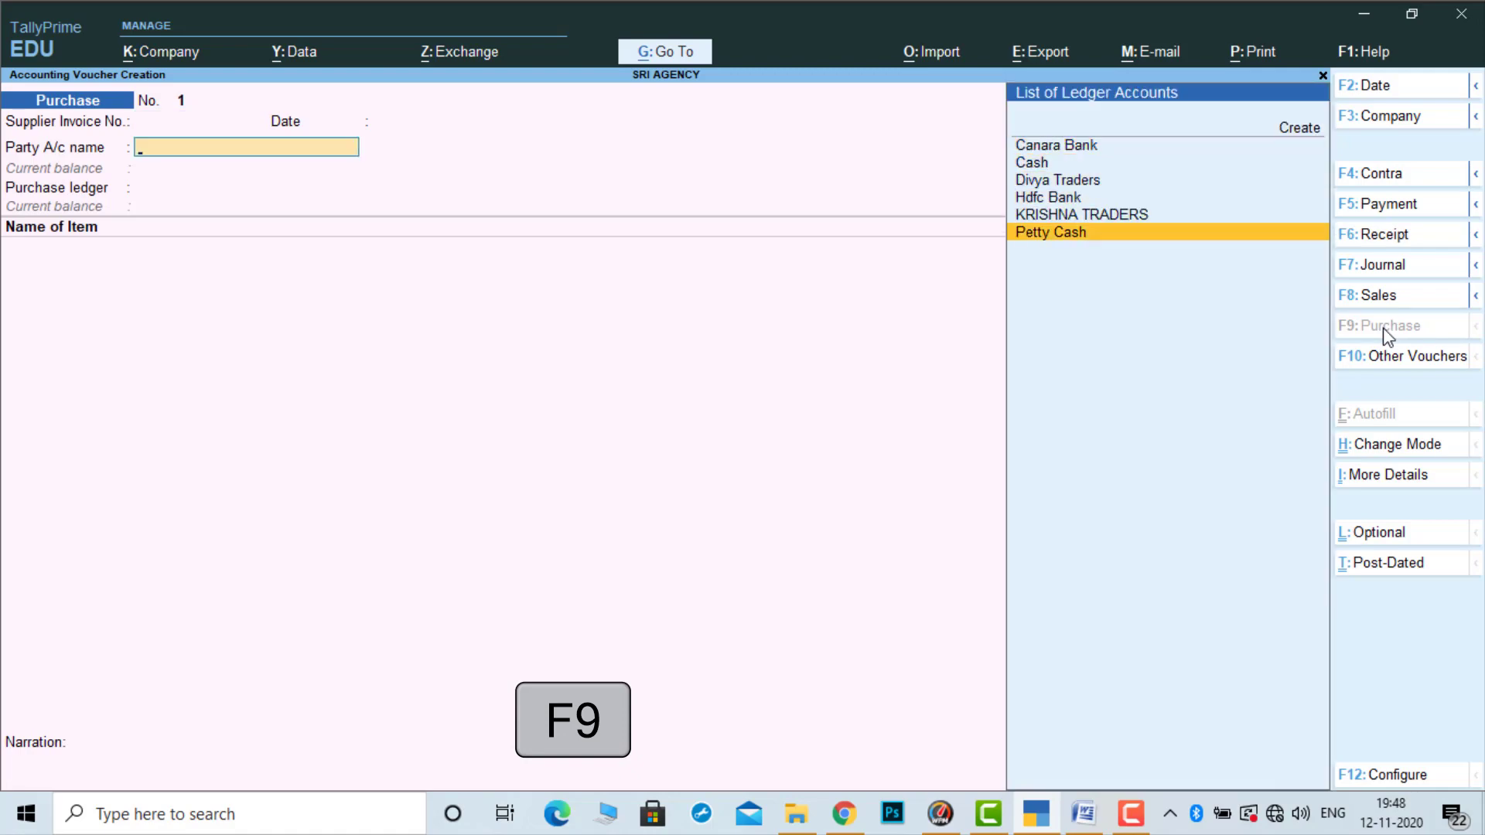
pyautogui.press('Up')
pyautogui.press('Return')
pyautogui.press('Return')
pyautogui.press('Return')
pyautogui.press('Return')
pyautogui.press('Return')
pyautogui.press('Return')
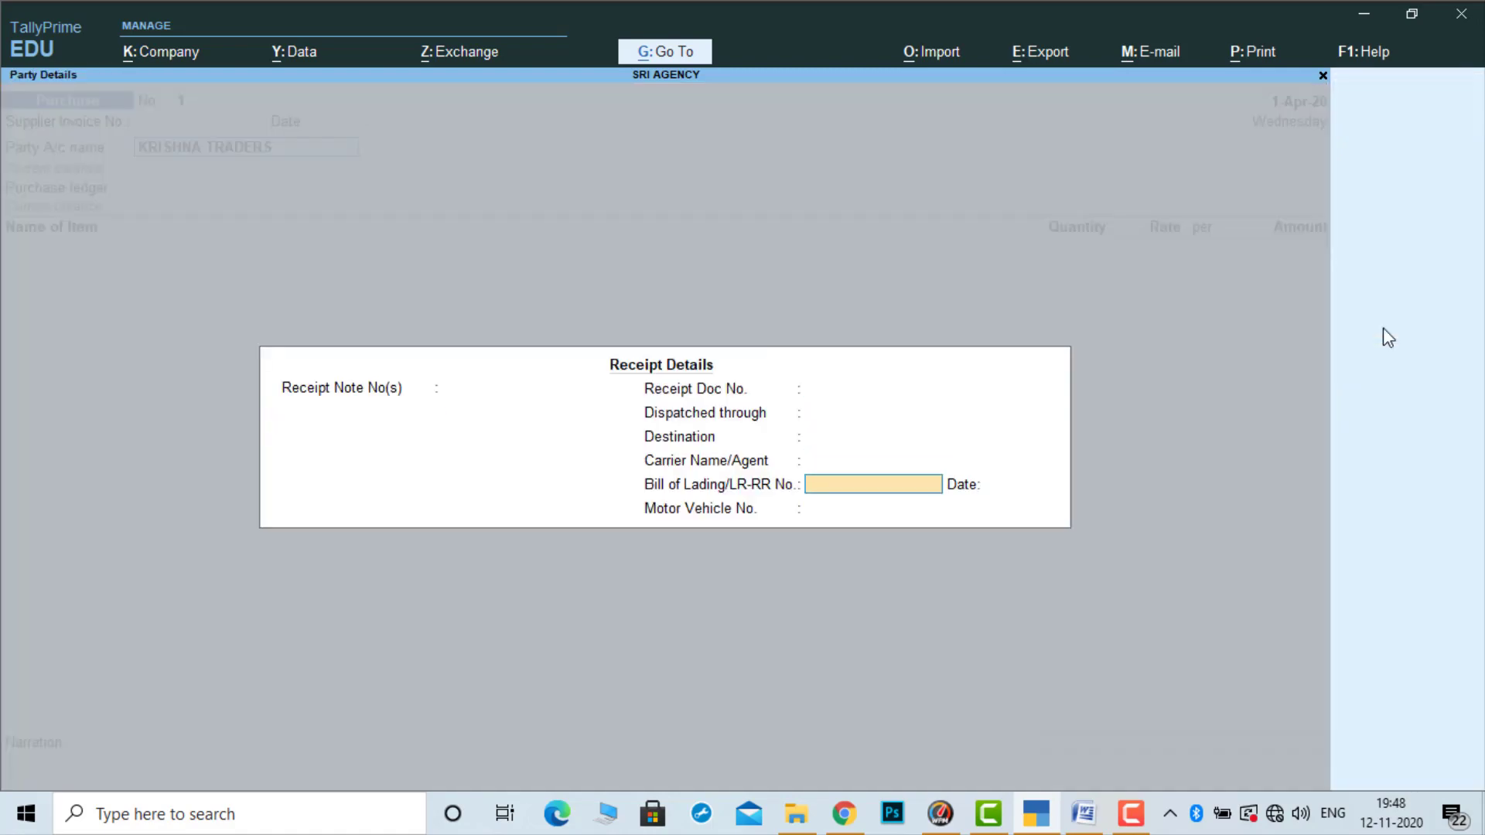
pyautogui.press('Return')
pyautogui.press('Return')
pyautogui.press('Return')
pyautogui.press('Return')
pyautogui.press('Return')
pyautogui.press('Return')
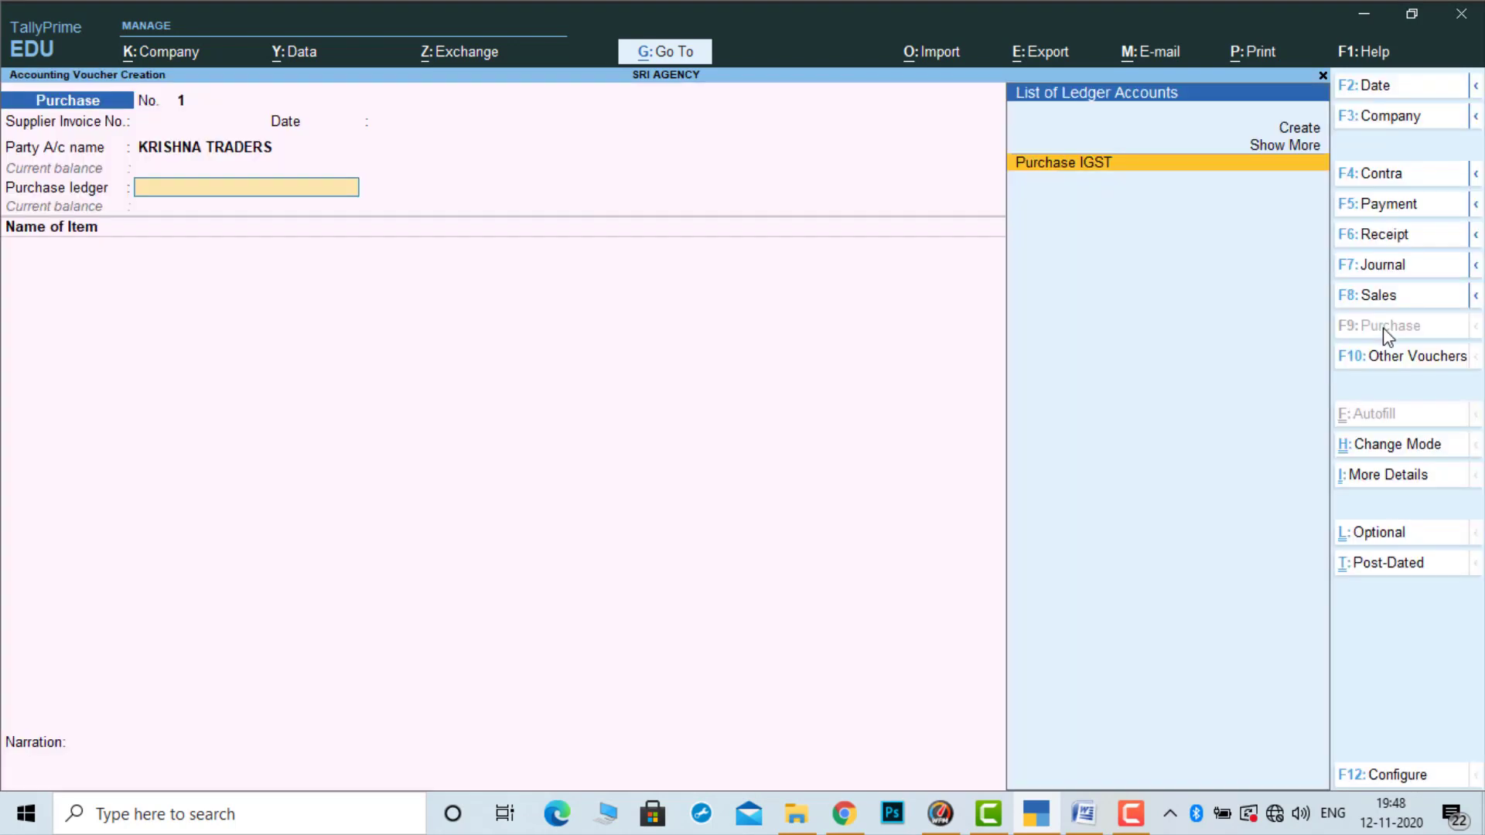
pyautogui.press('Return')
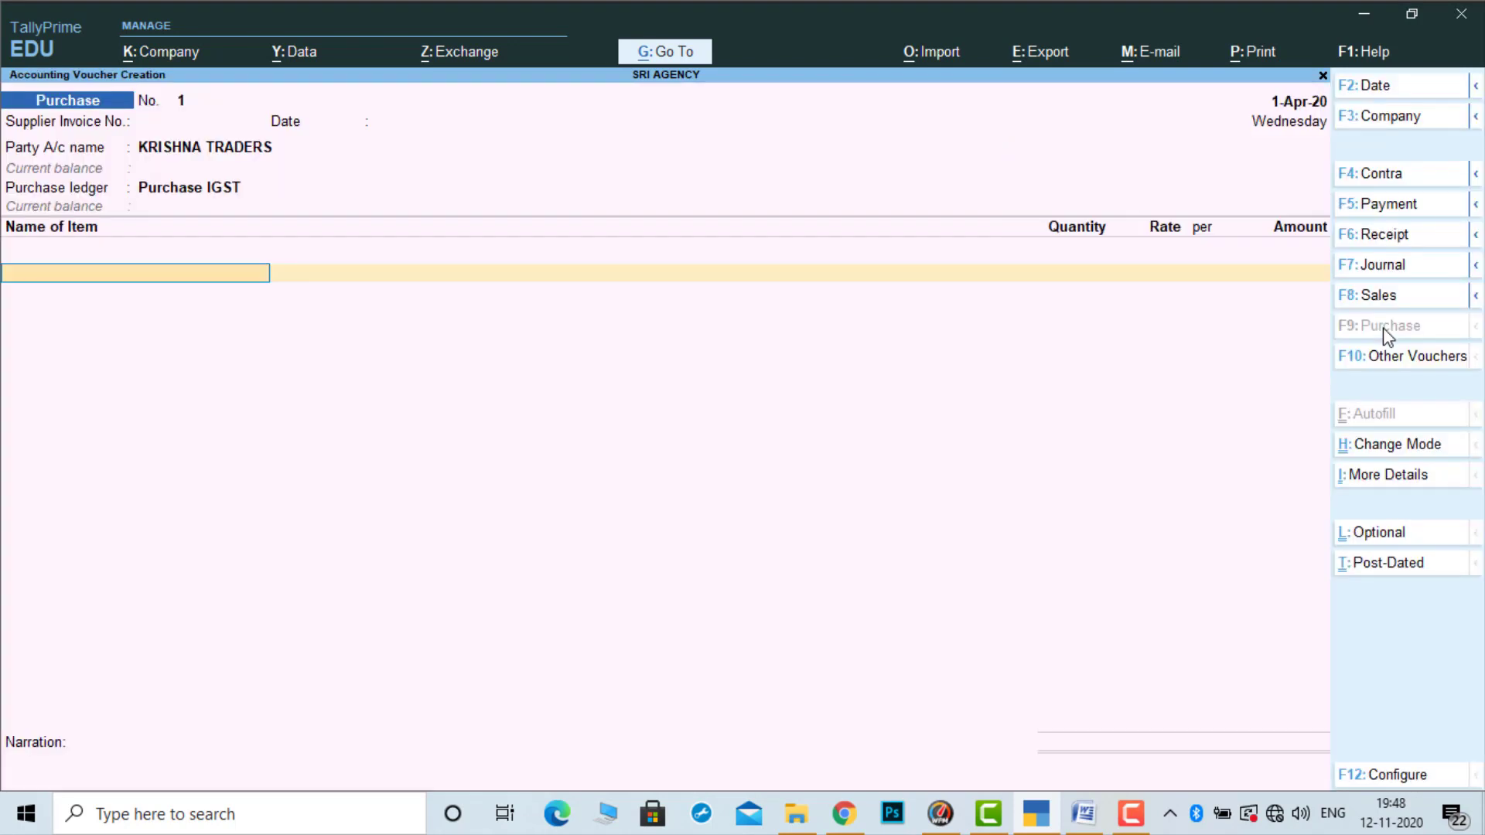
# Add the item Walnuts 1kg with quantity 50 kg at rate 440, checking the figures in the Word problem sheet
pyautogui.write('W')
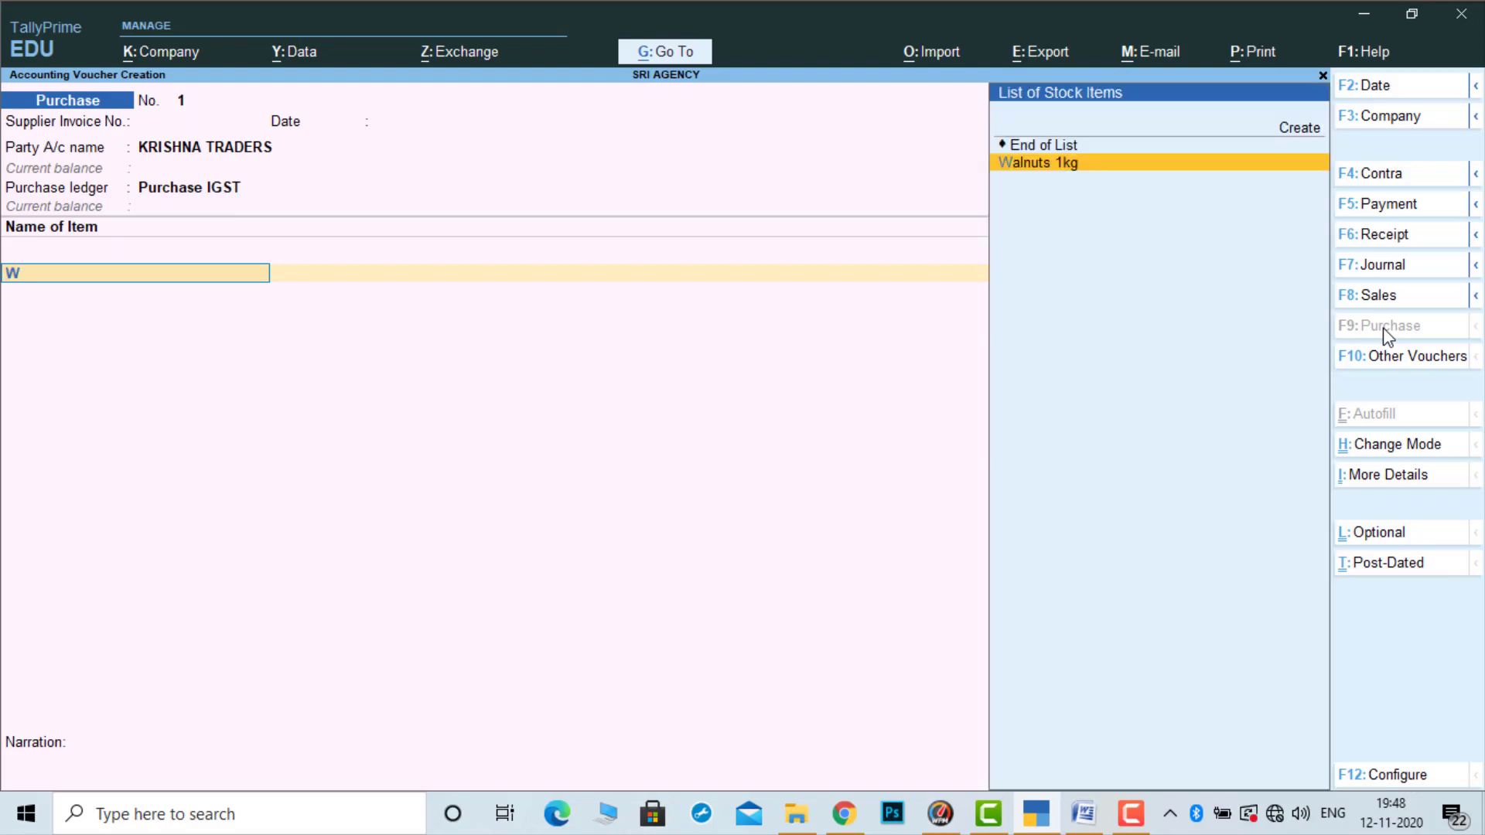
pyautogui.press('Return')
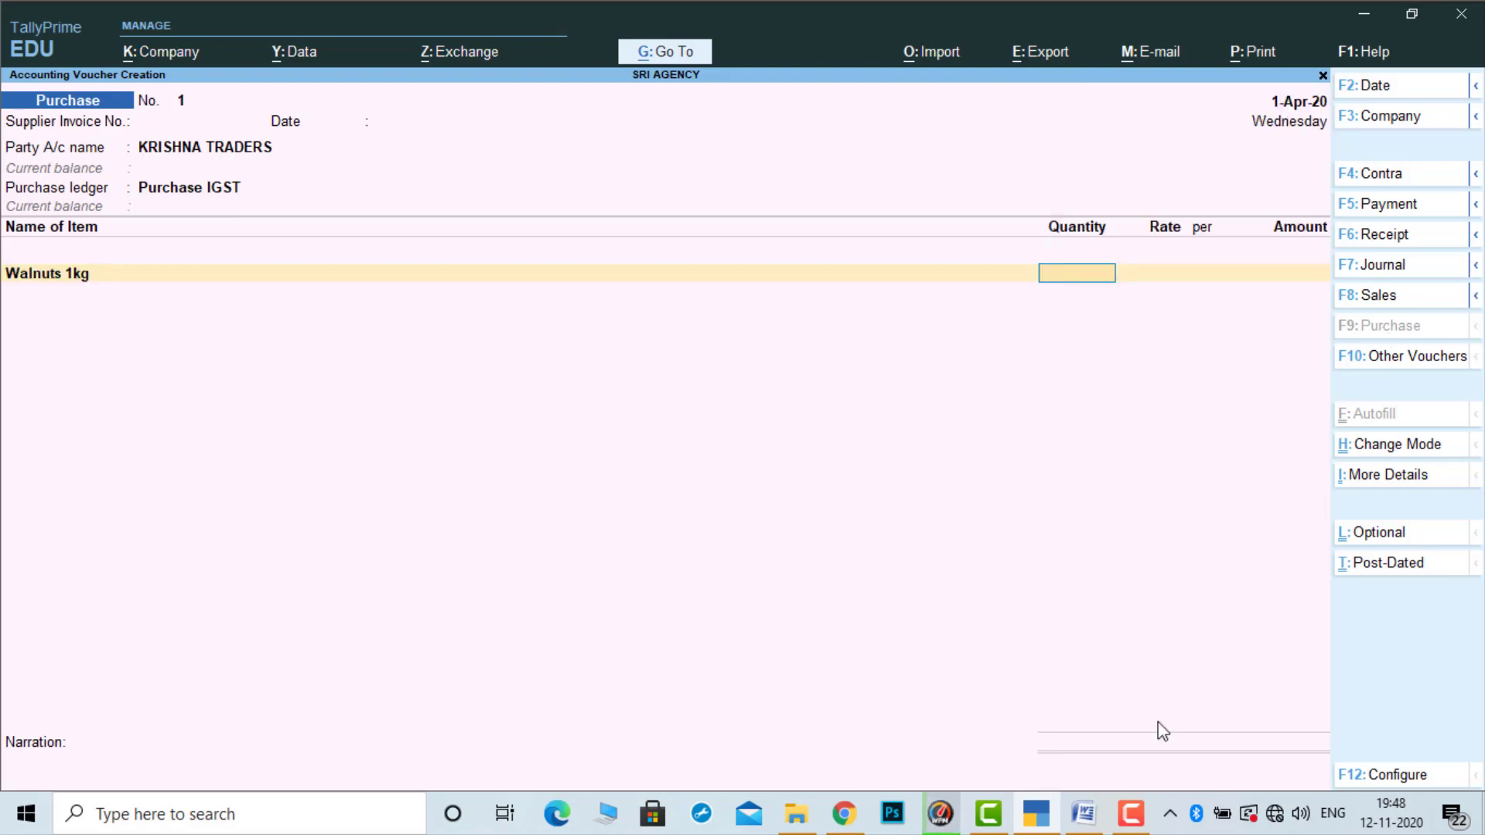
pyautogui.click(1077, 822)
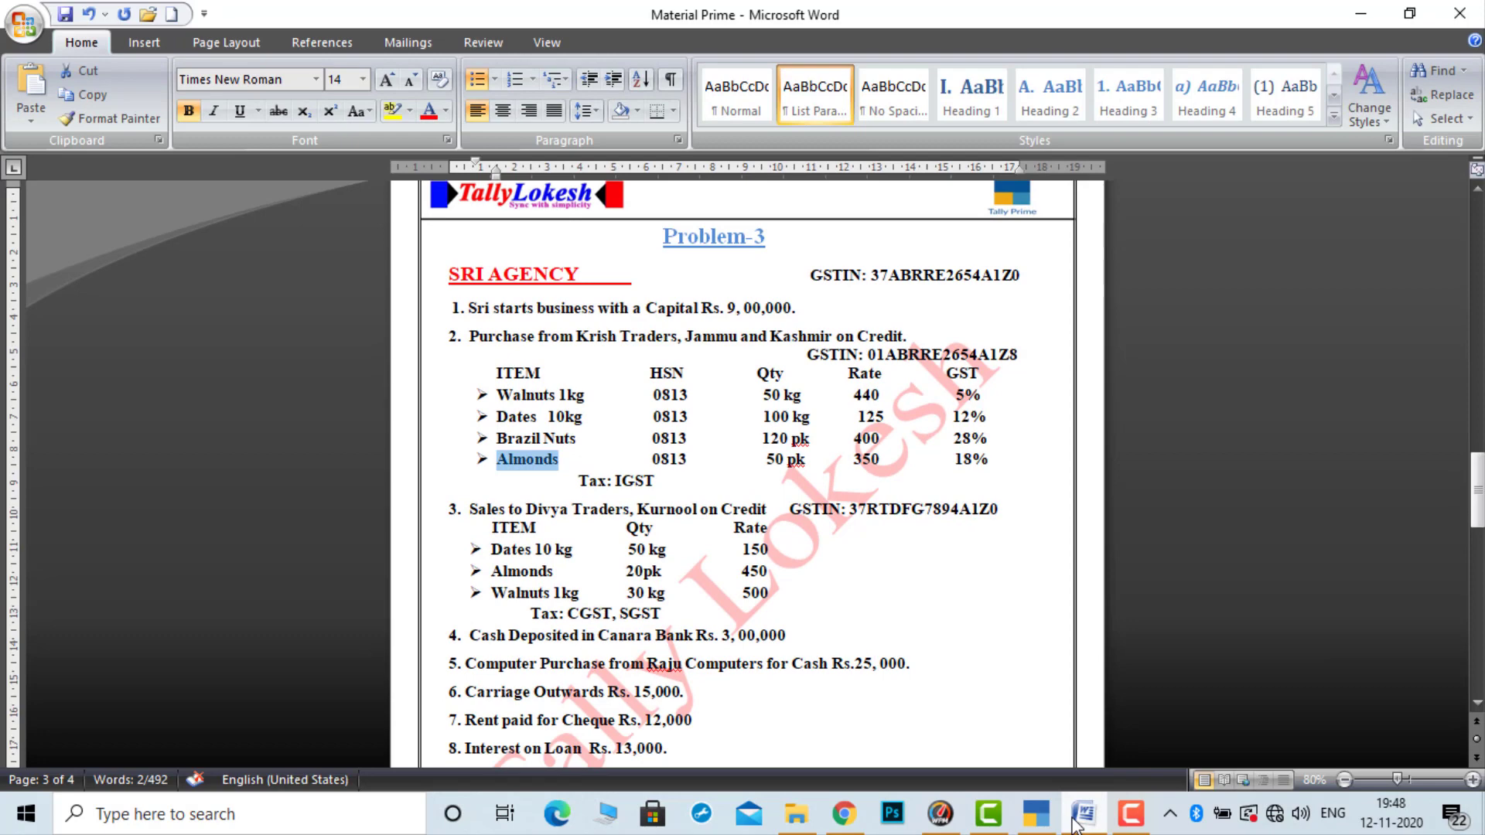
pyautogui.click(1076, 825)
pyautogui.write('50')
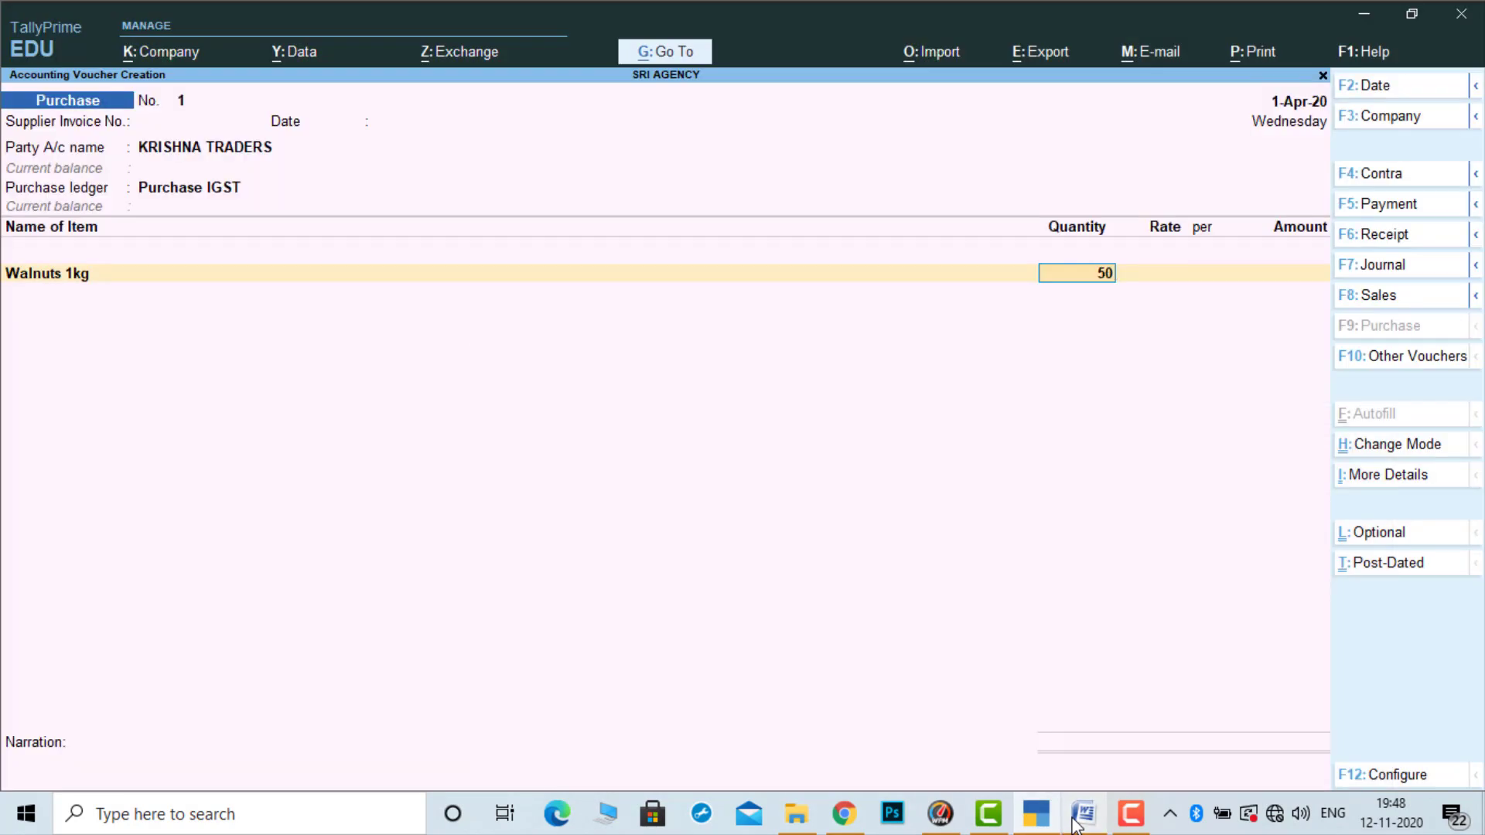
pyautogui.press('Return')
pyautogui.write('440')
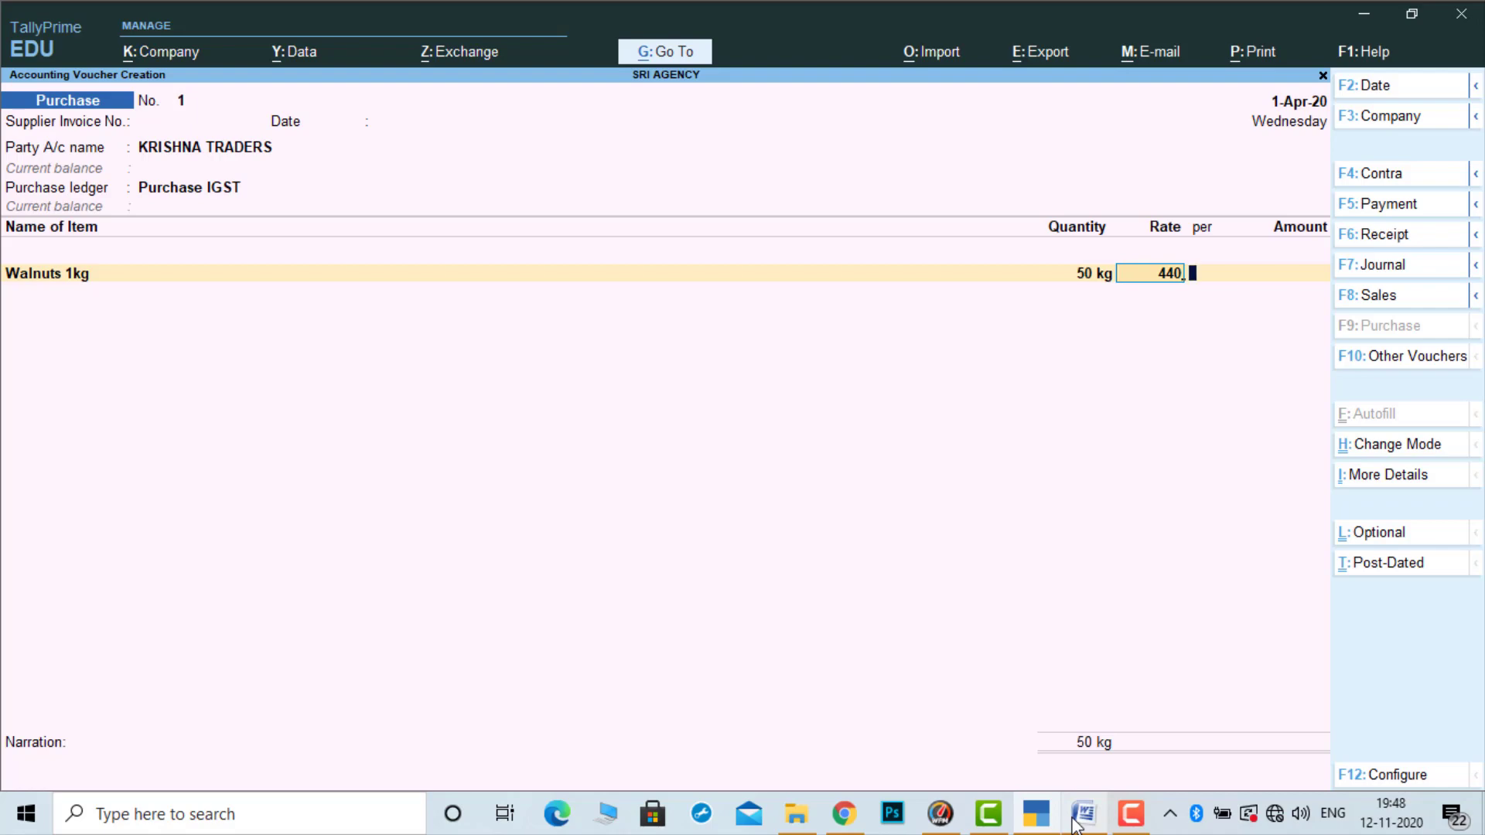
pyautogui.press('Return')
pyautogui.press('Return')
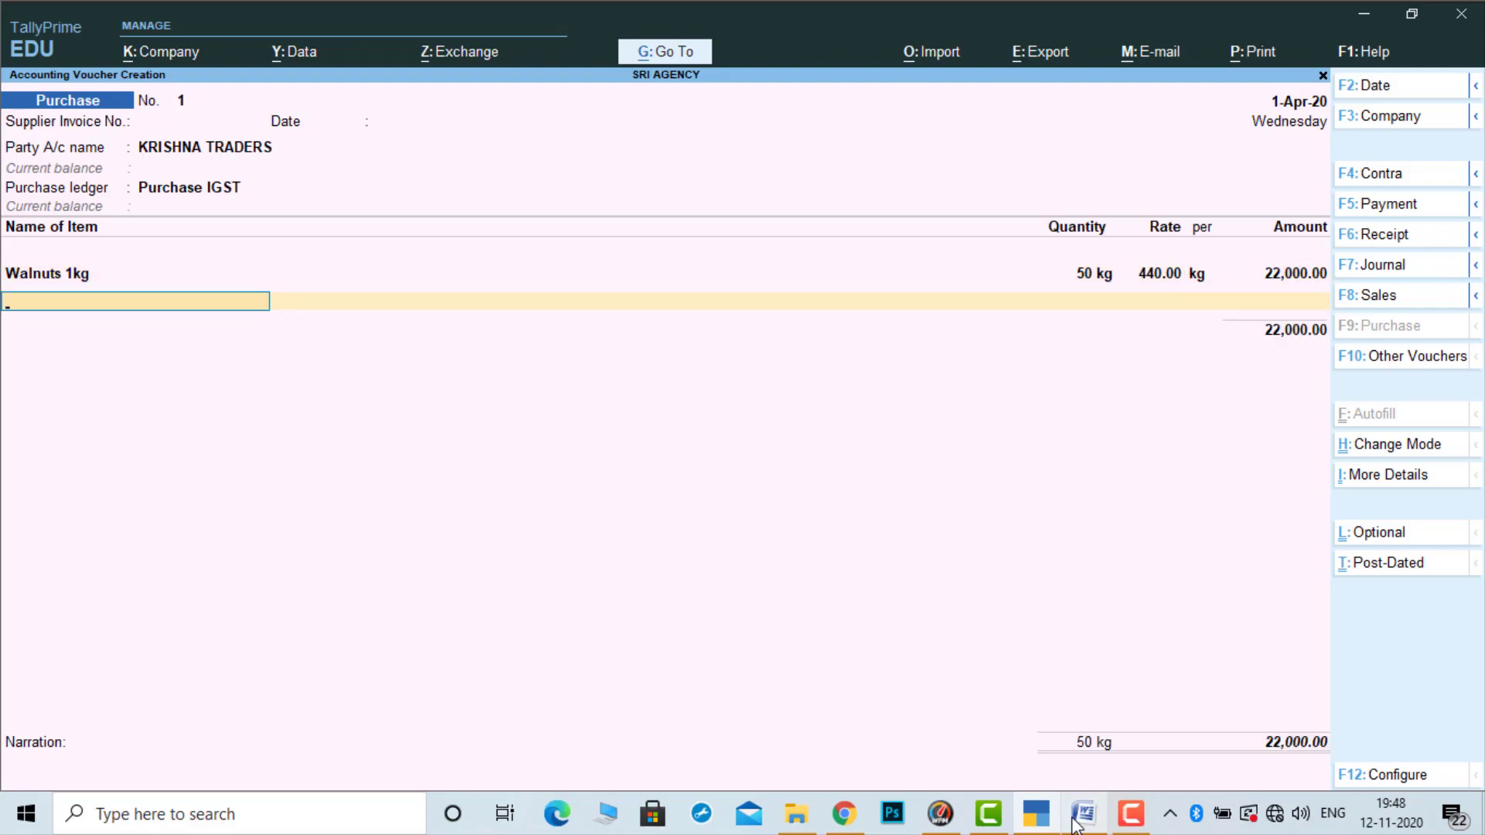
# Look up the second purchase item in the Word problem sheet and add Dates 10kg with quantity 100 kg at rate 125
pyautogui.click(1077, 824)
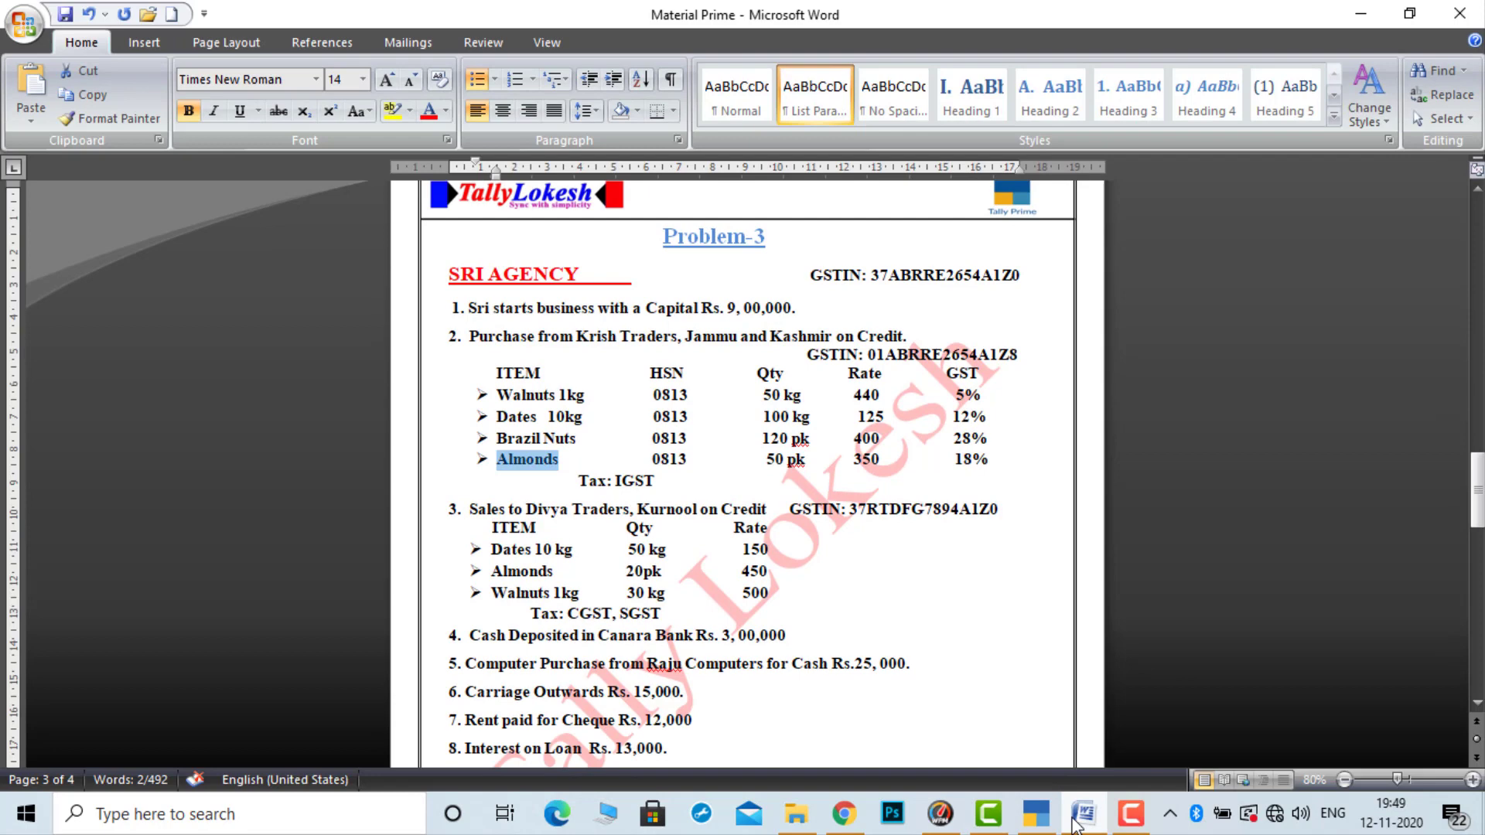
pyautogui.click(1076, 825)
pyautogui.write('D')
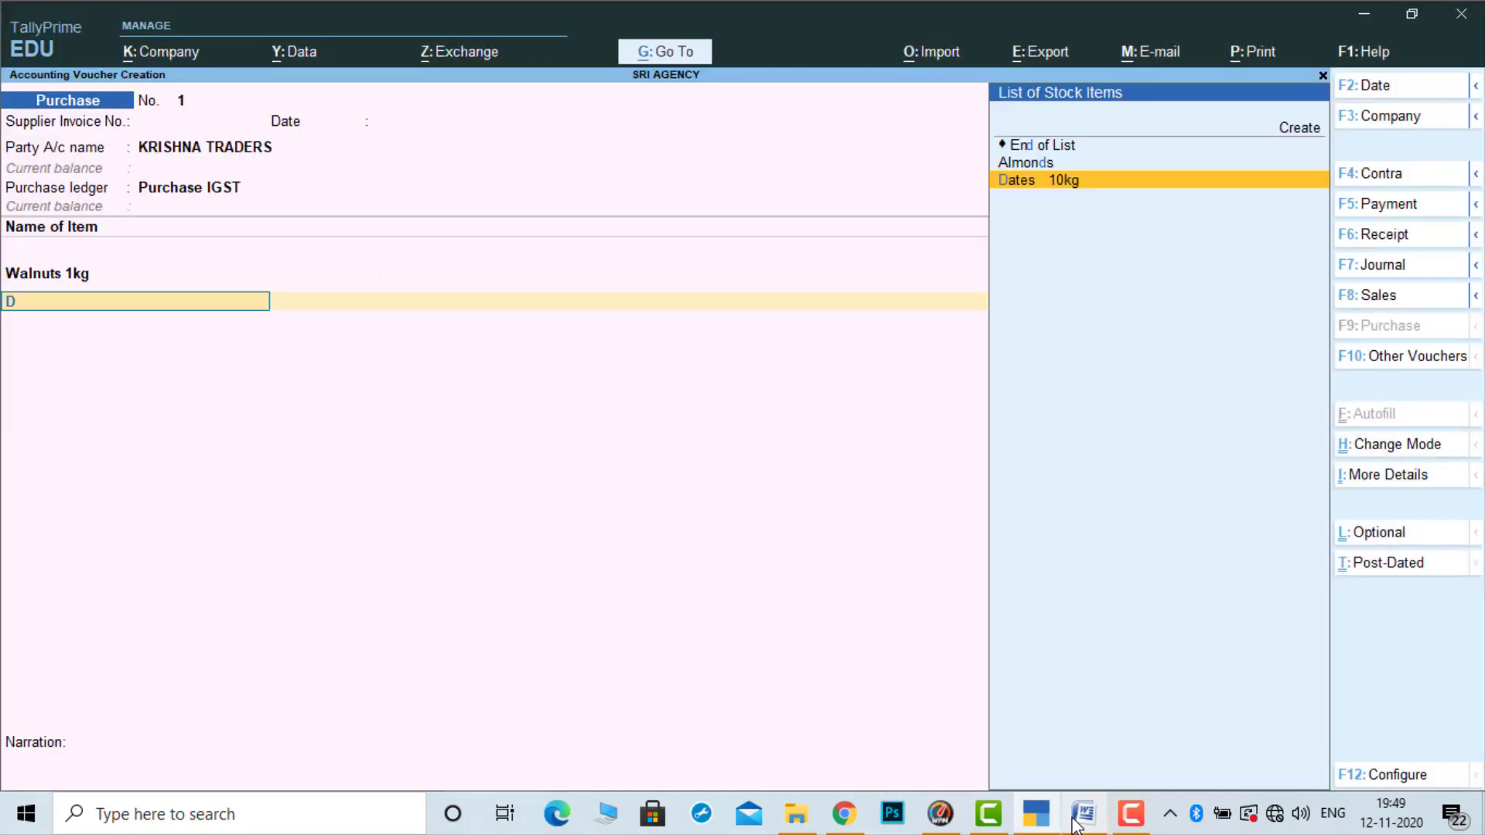
pyautogui.press('Return')
pyautogui.write('100')
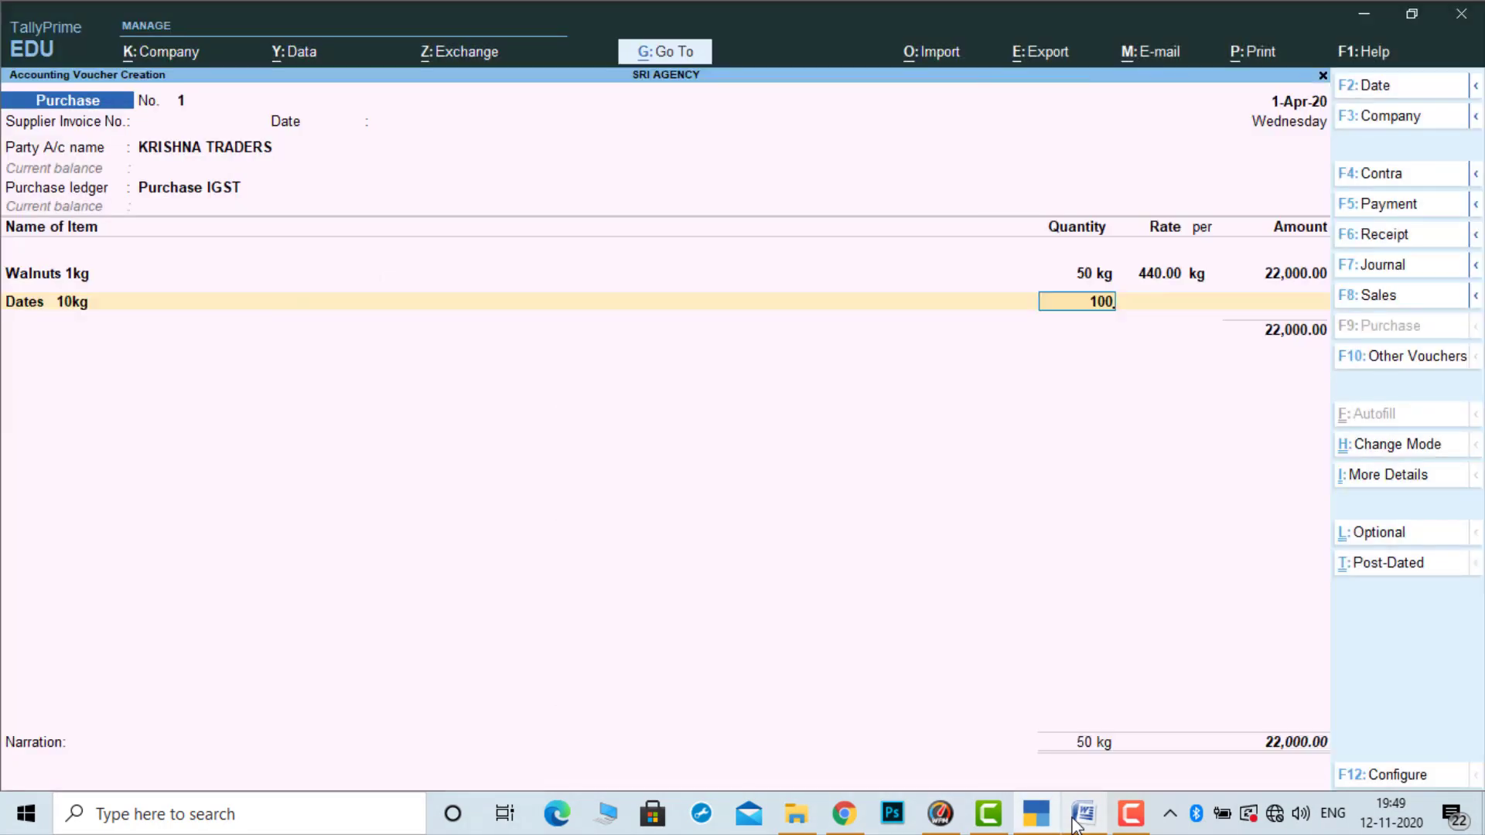
pyautogui.press('Return')
pyautogui.write('125')
pyautogui.press('Return')
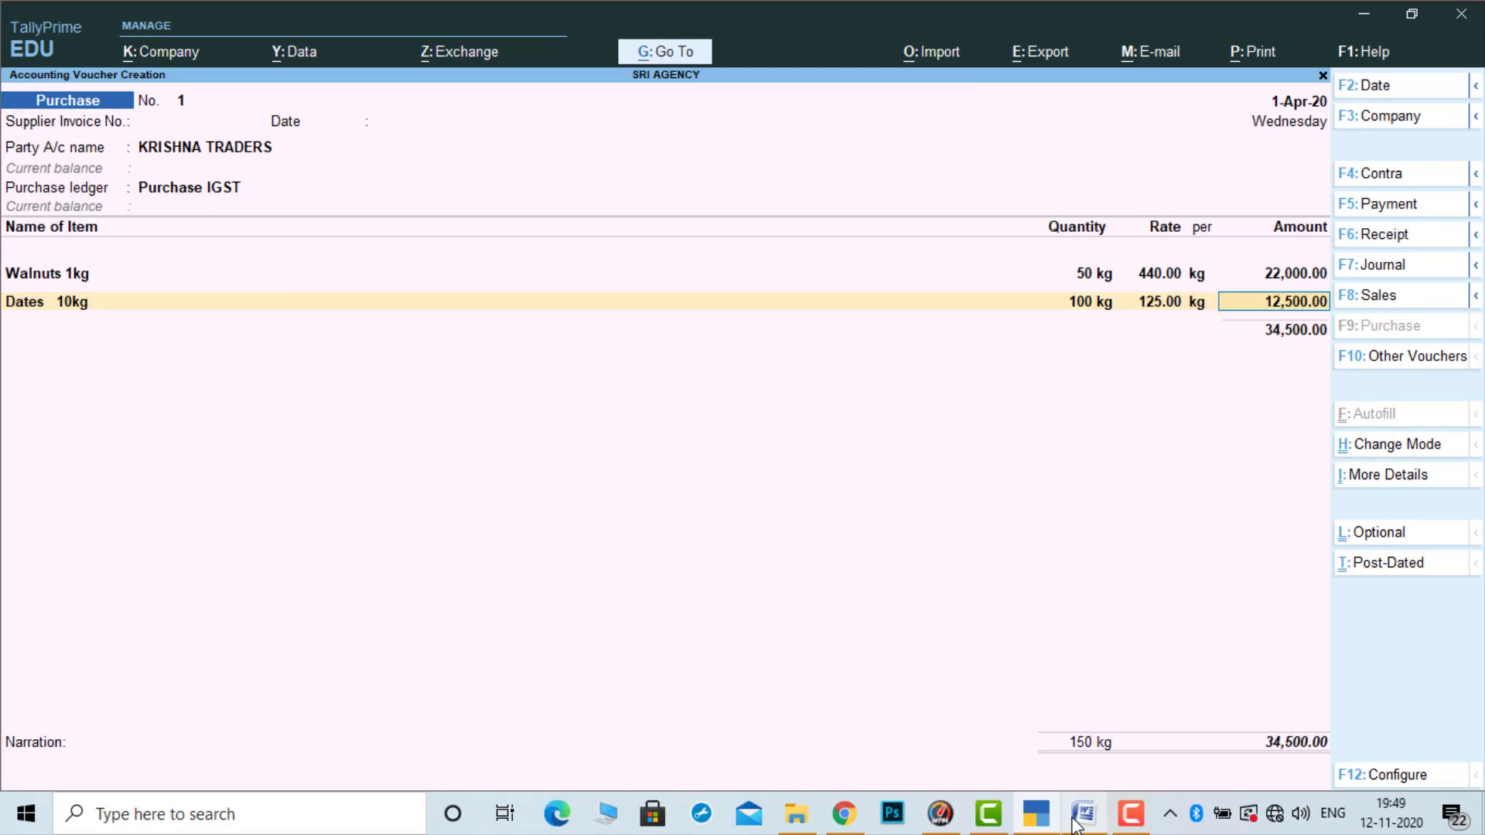
pyautogui.press('Return')
# Look up the third purchase item in the Word problem sheet and add Brazil Nuts with quantity 120 pk at rate 400
pyautogui.click(1081, 813)
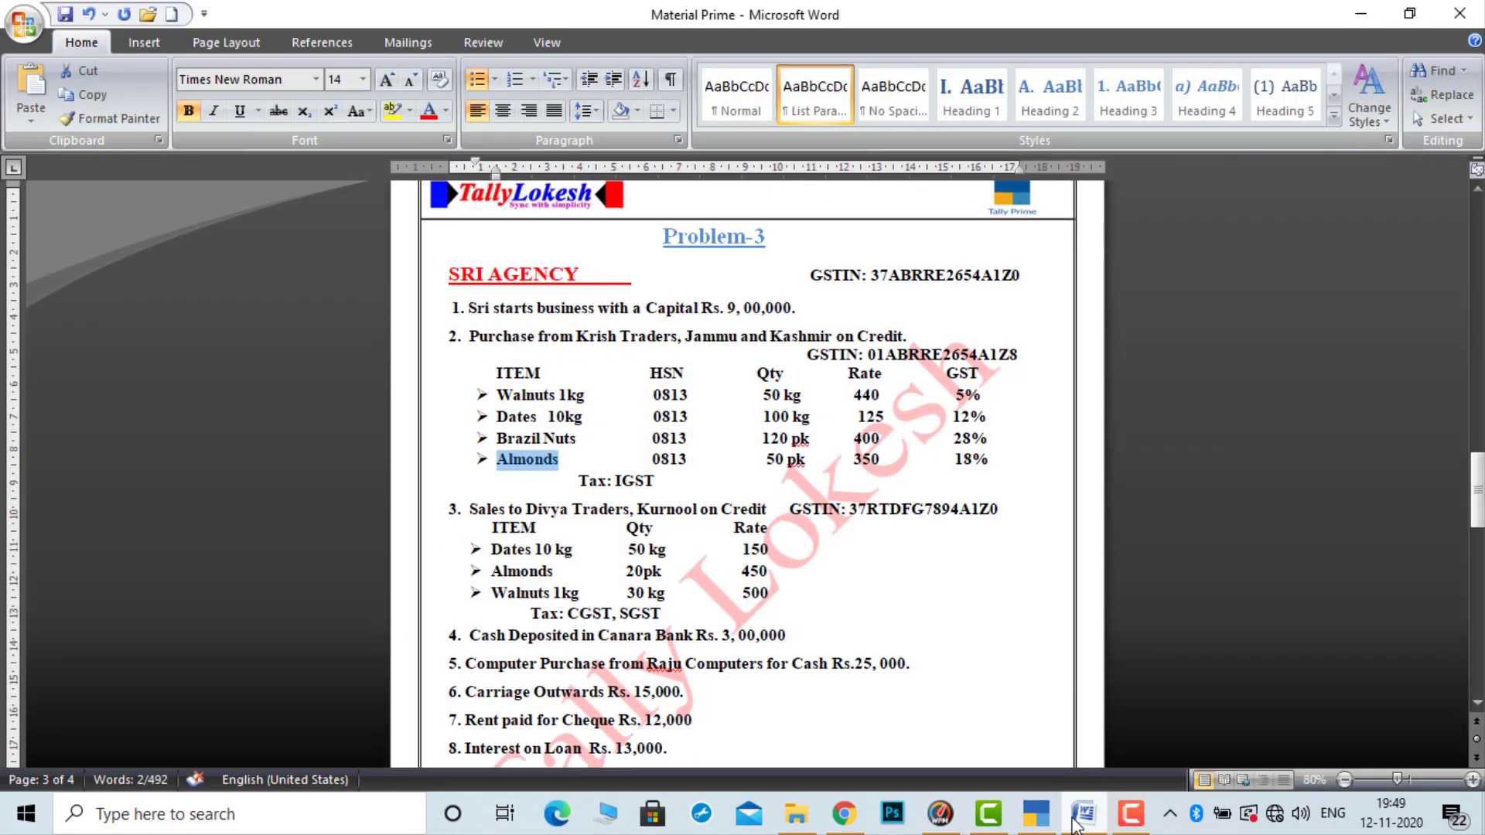
pyautogui.click(1076, 821)
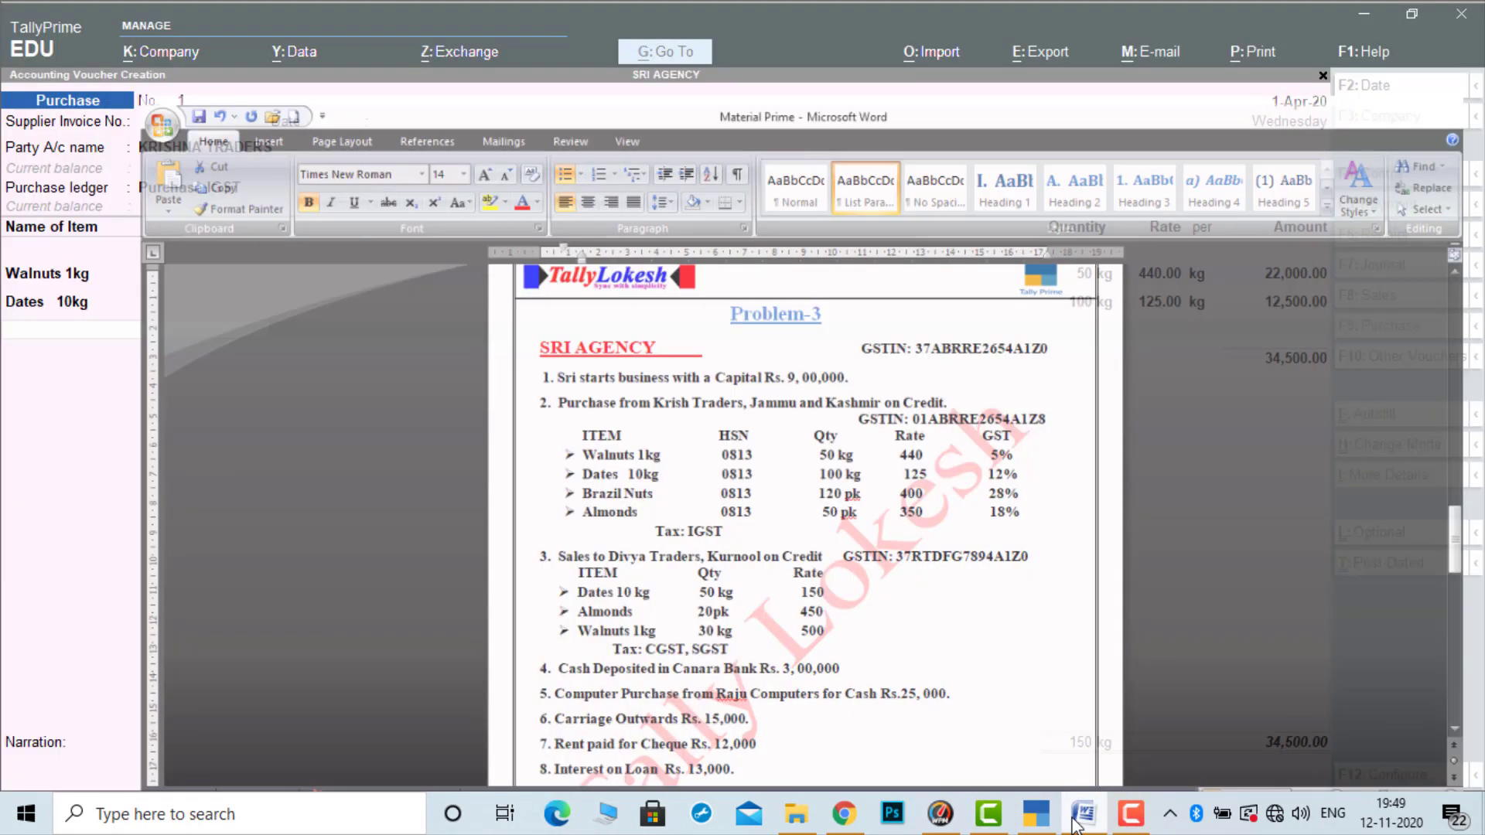
pyautogui.write('B')
pyautogui.press('Return')
pyautogui.write('120')
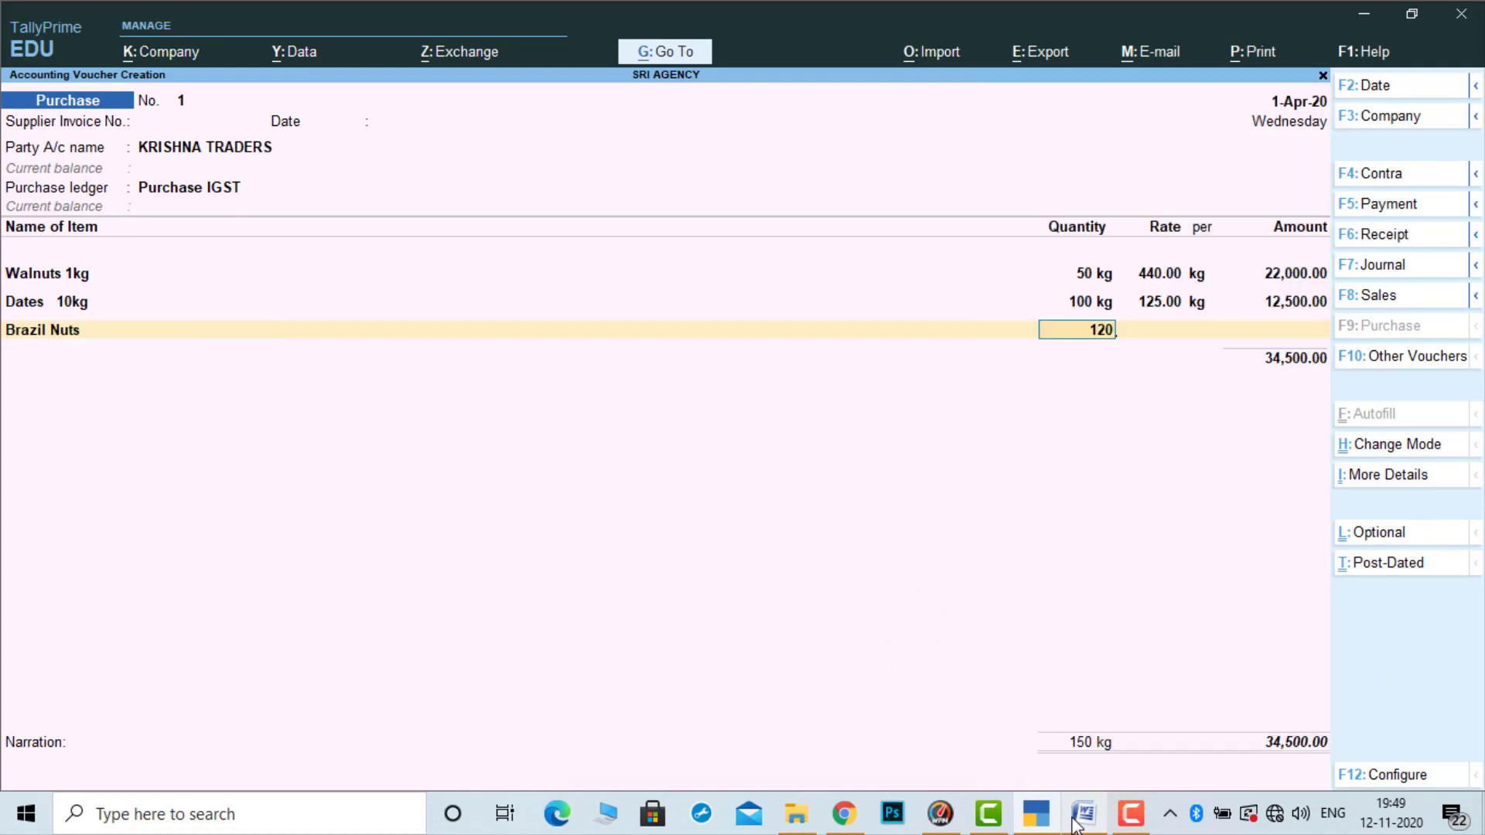
pyautogui.press('Return')
pyautogui.write('400')
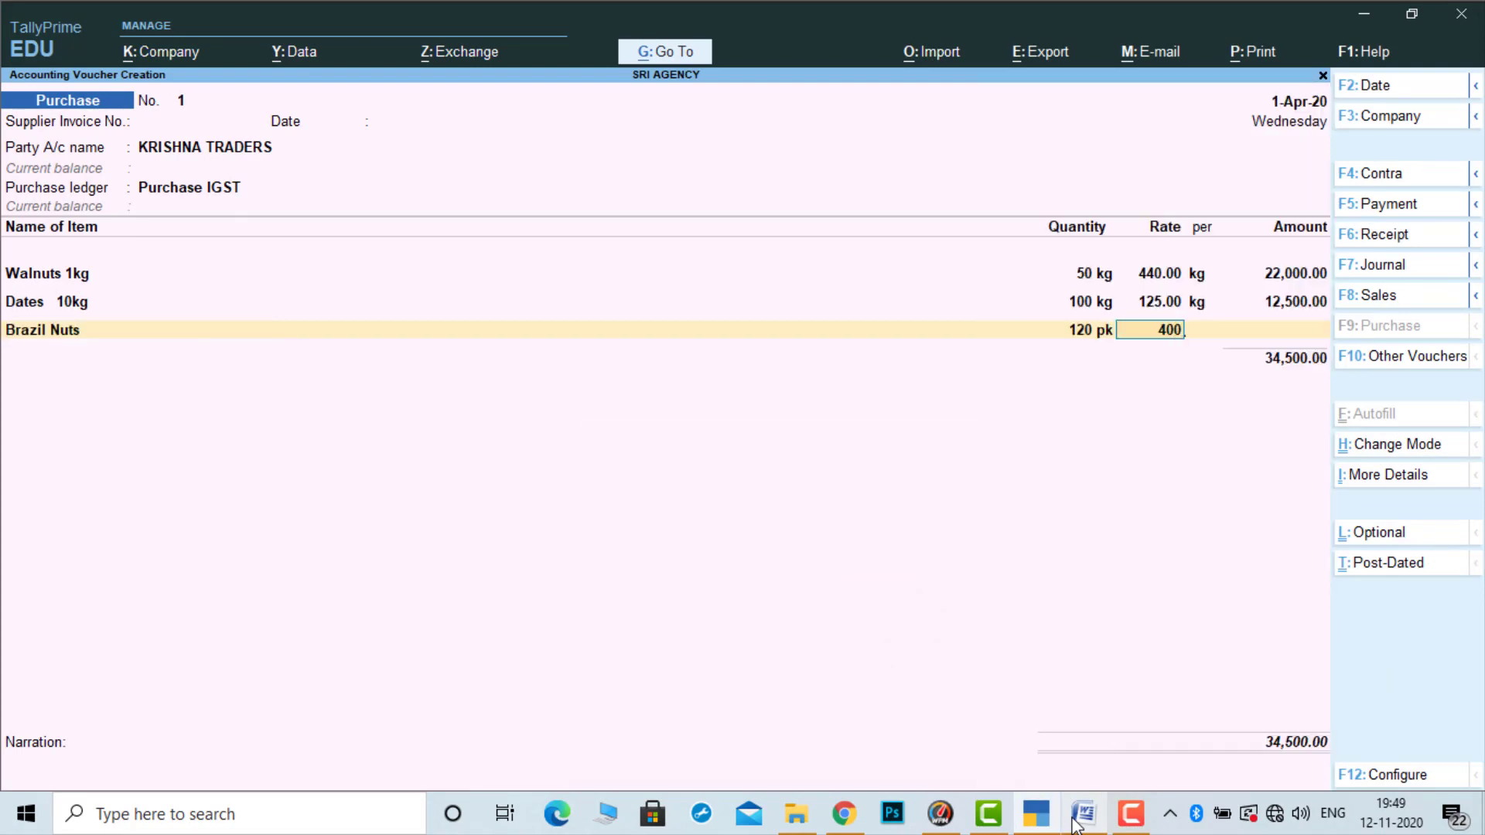
pyautogui.press('Return')
pyautogui.press('Return')
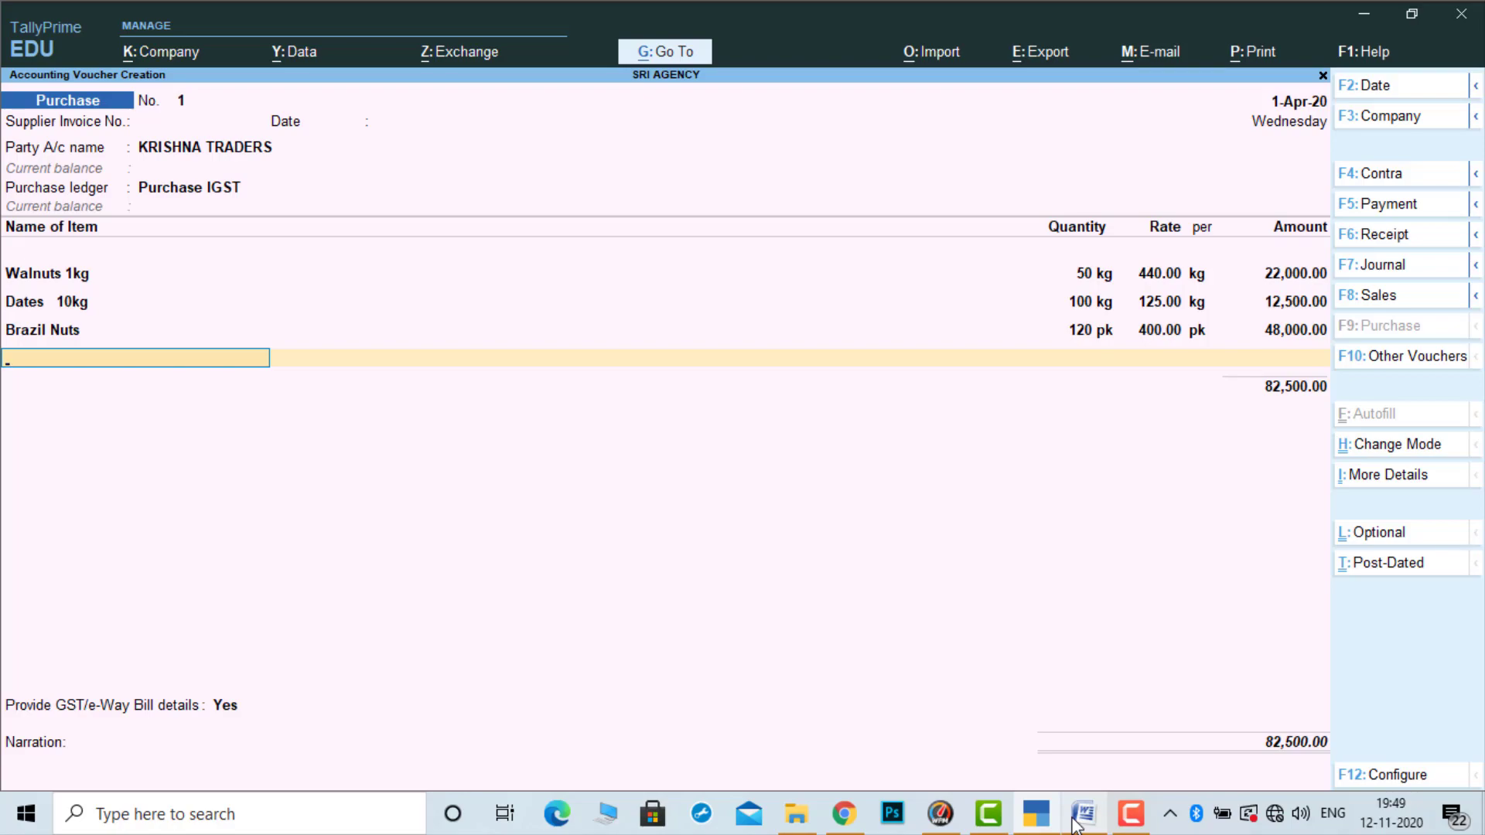
# Look up the last purchase item in Word, add Almonds with quantity 50 pk at rate 350, and end the item list
pyautogui.click(1075, 821)
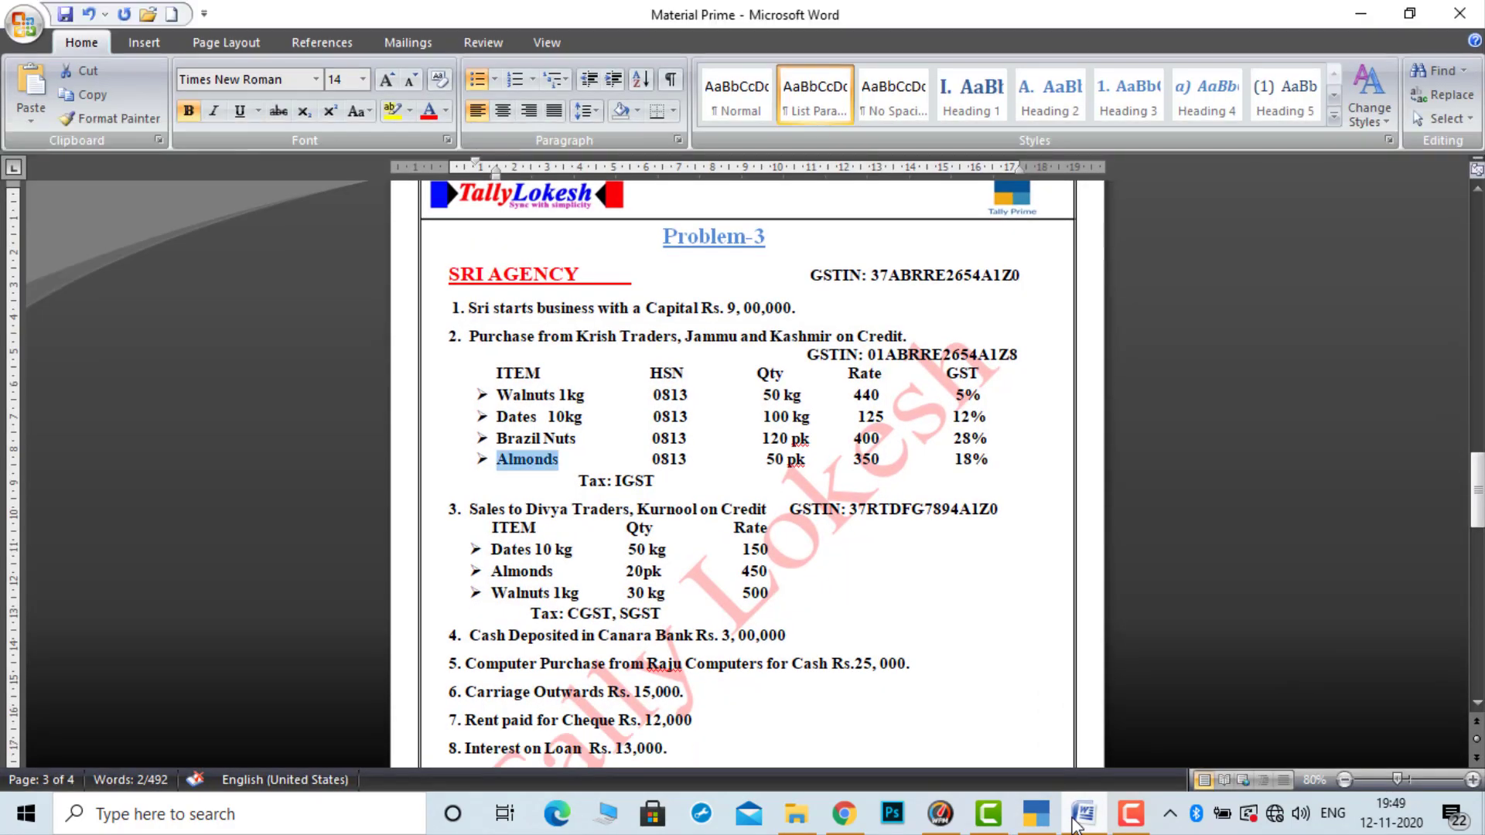
pyautogui.click(1075, 822)
pyautogui.write('al')
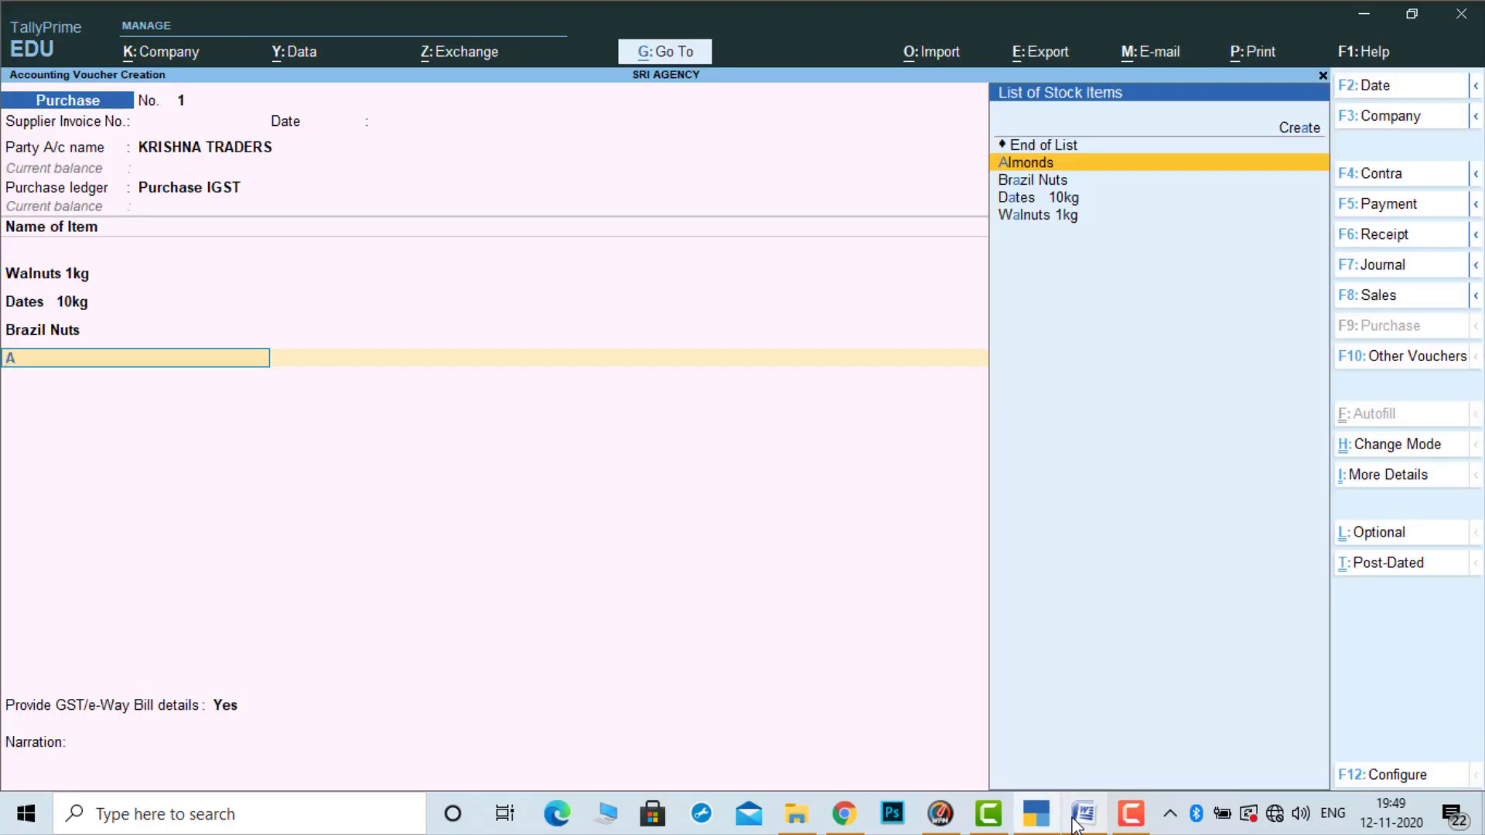
pyautogui.press('Return')
pyautogui.write('50')
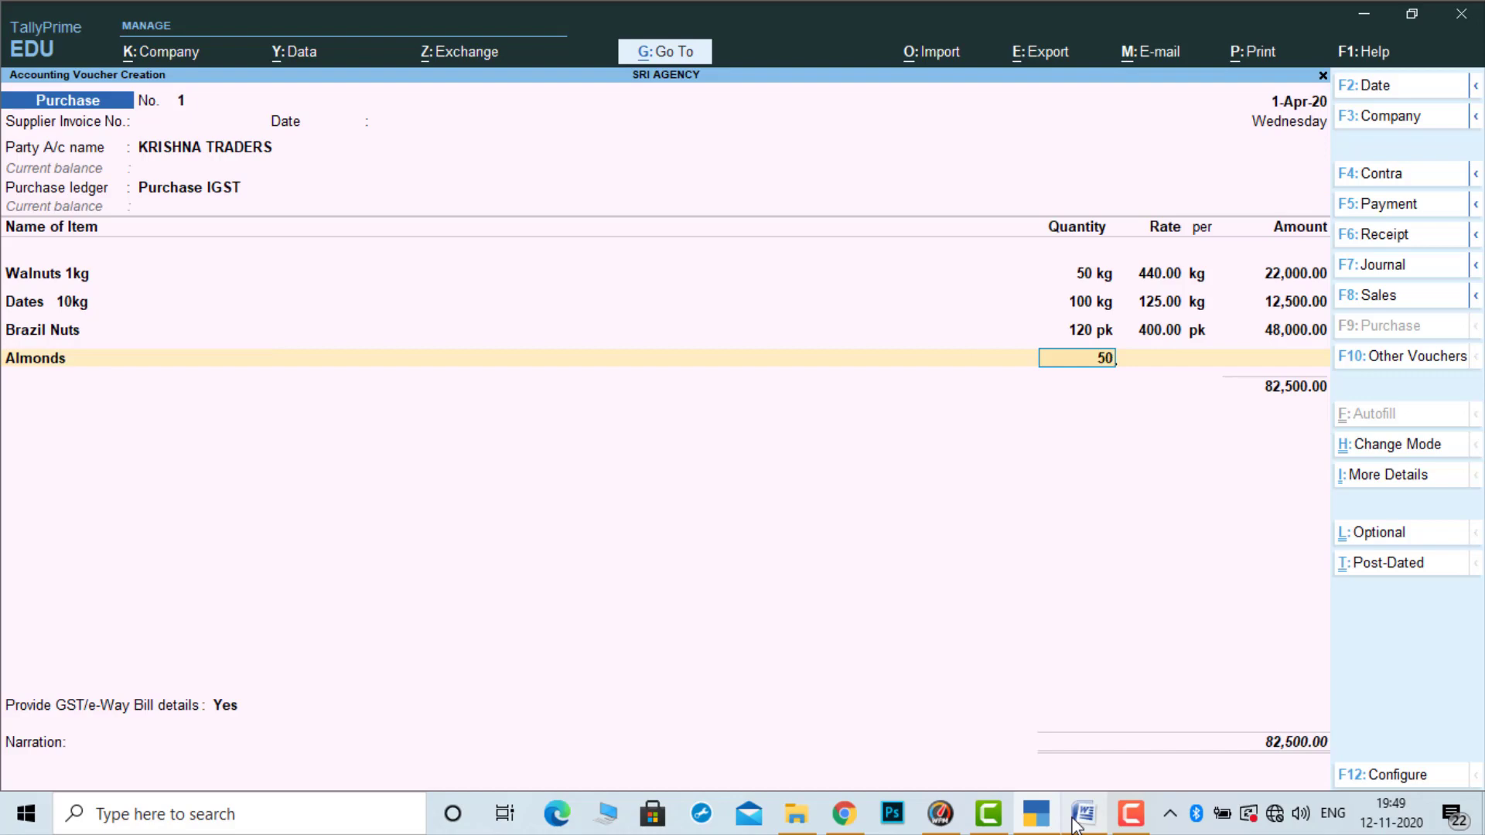
pyautogui.press('Return')
pyautogui.write('350')
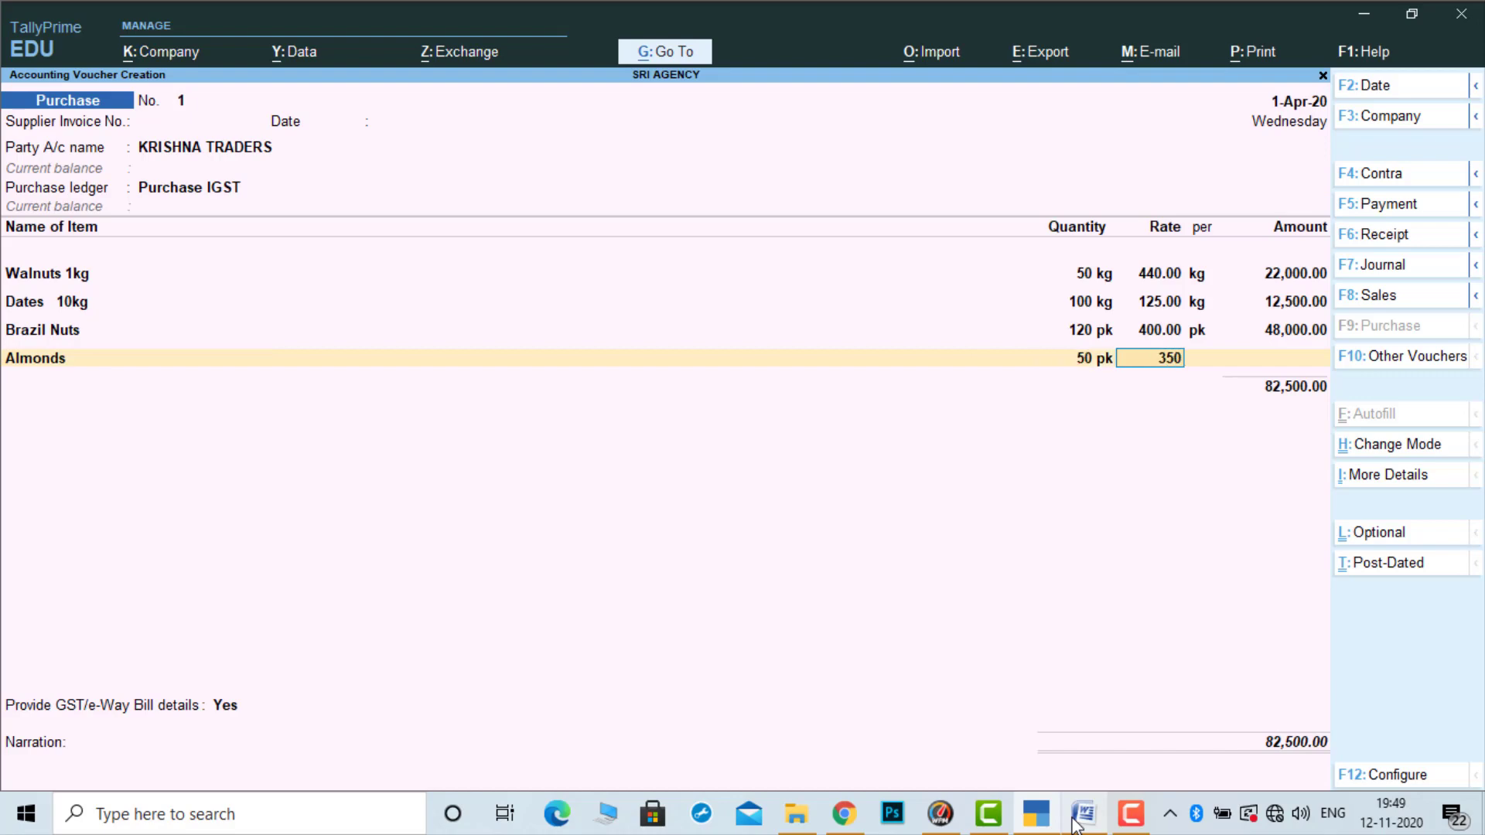
pyautogui.press('Return')
pyautogui.press('Return')
pyautogui.press('Return')
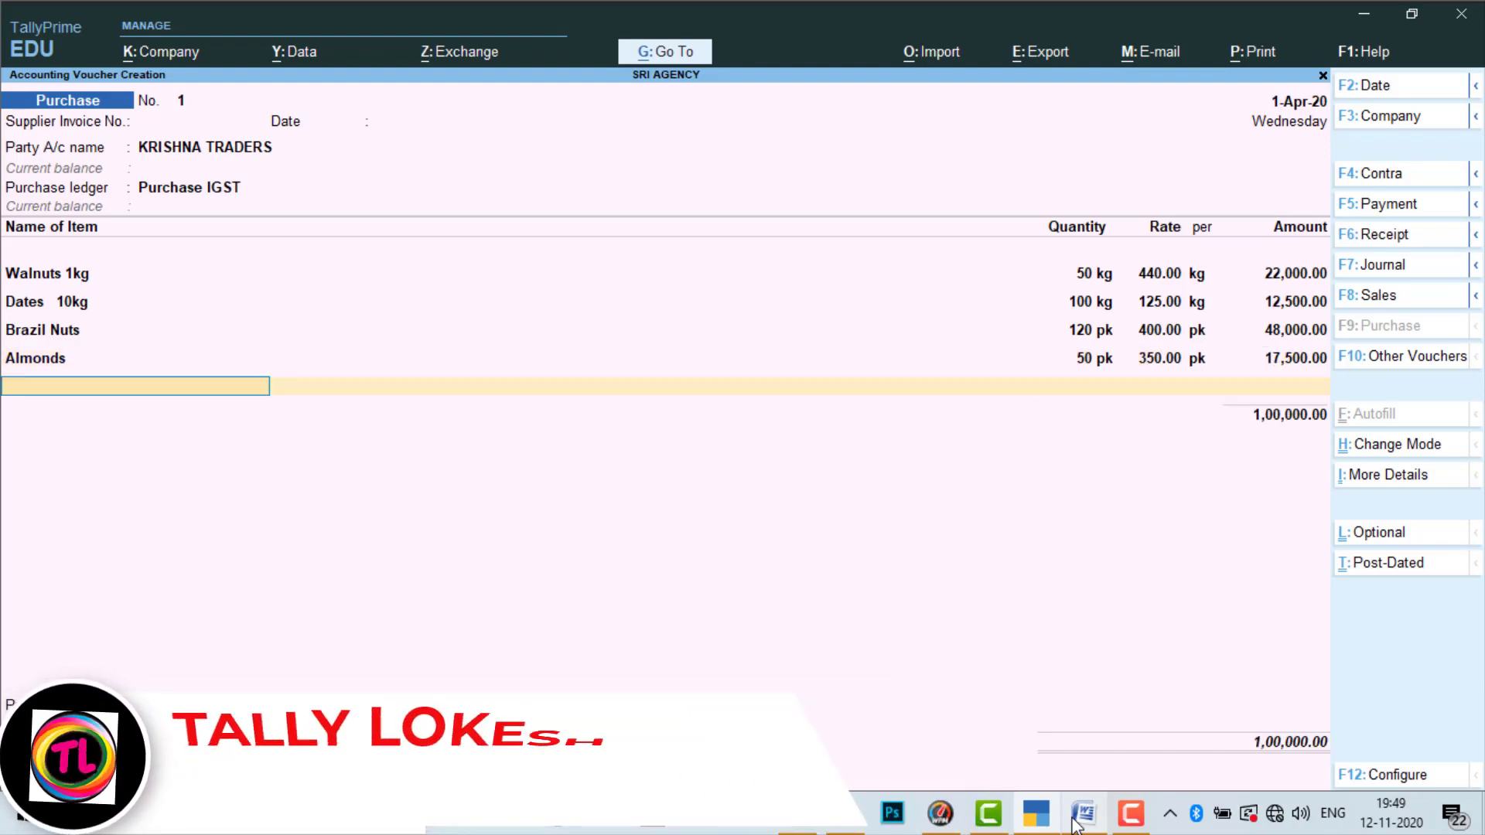
pyautogui.press('Return')
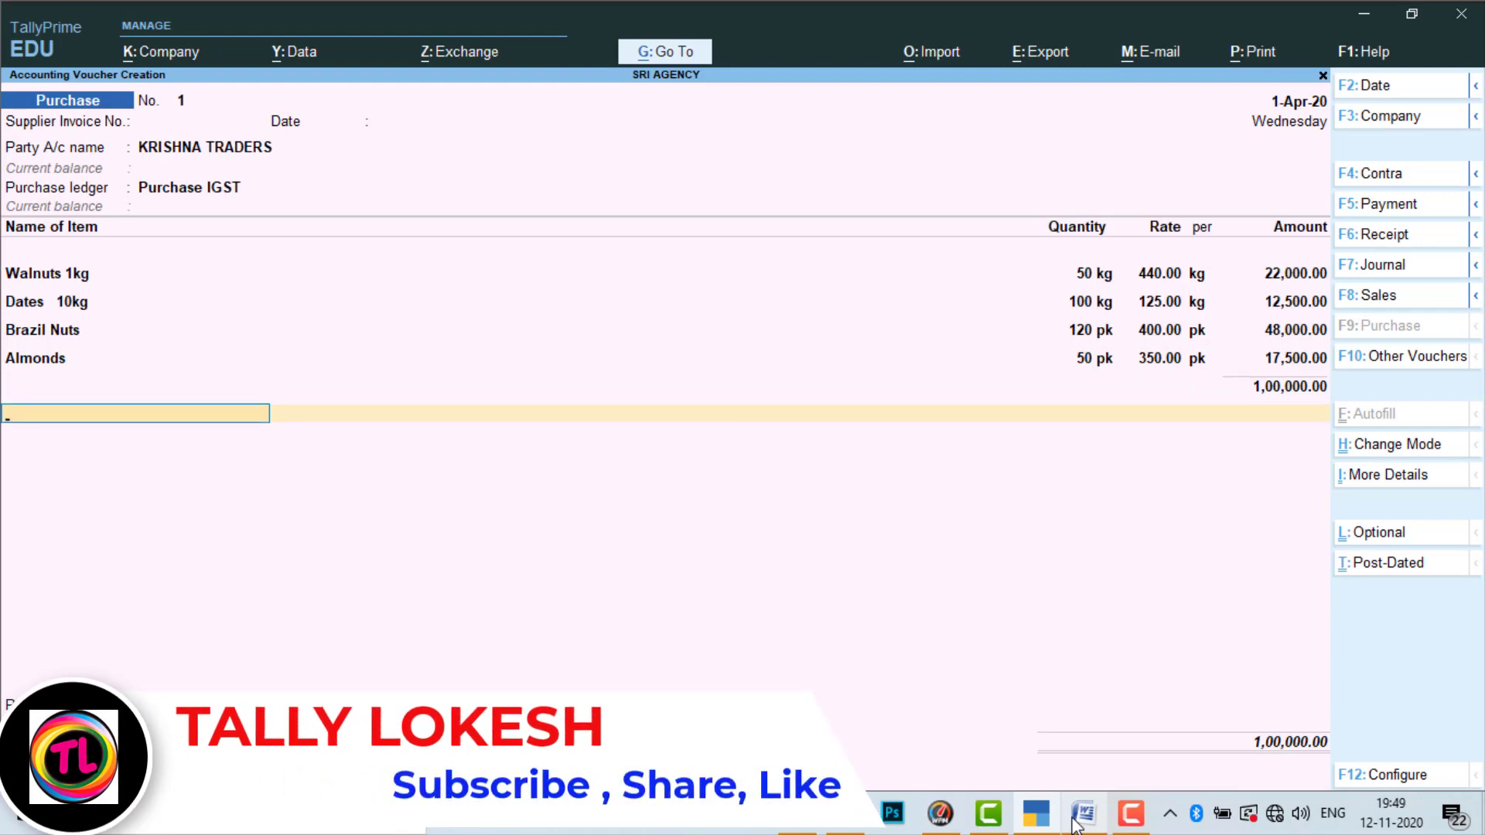
# Add the IGST ledger below the purchase items and save the purchase voucher without GST/e-Way Bill details or narration
pyautogui.write('ig')
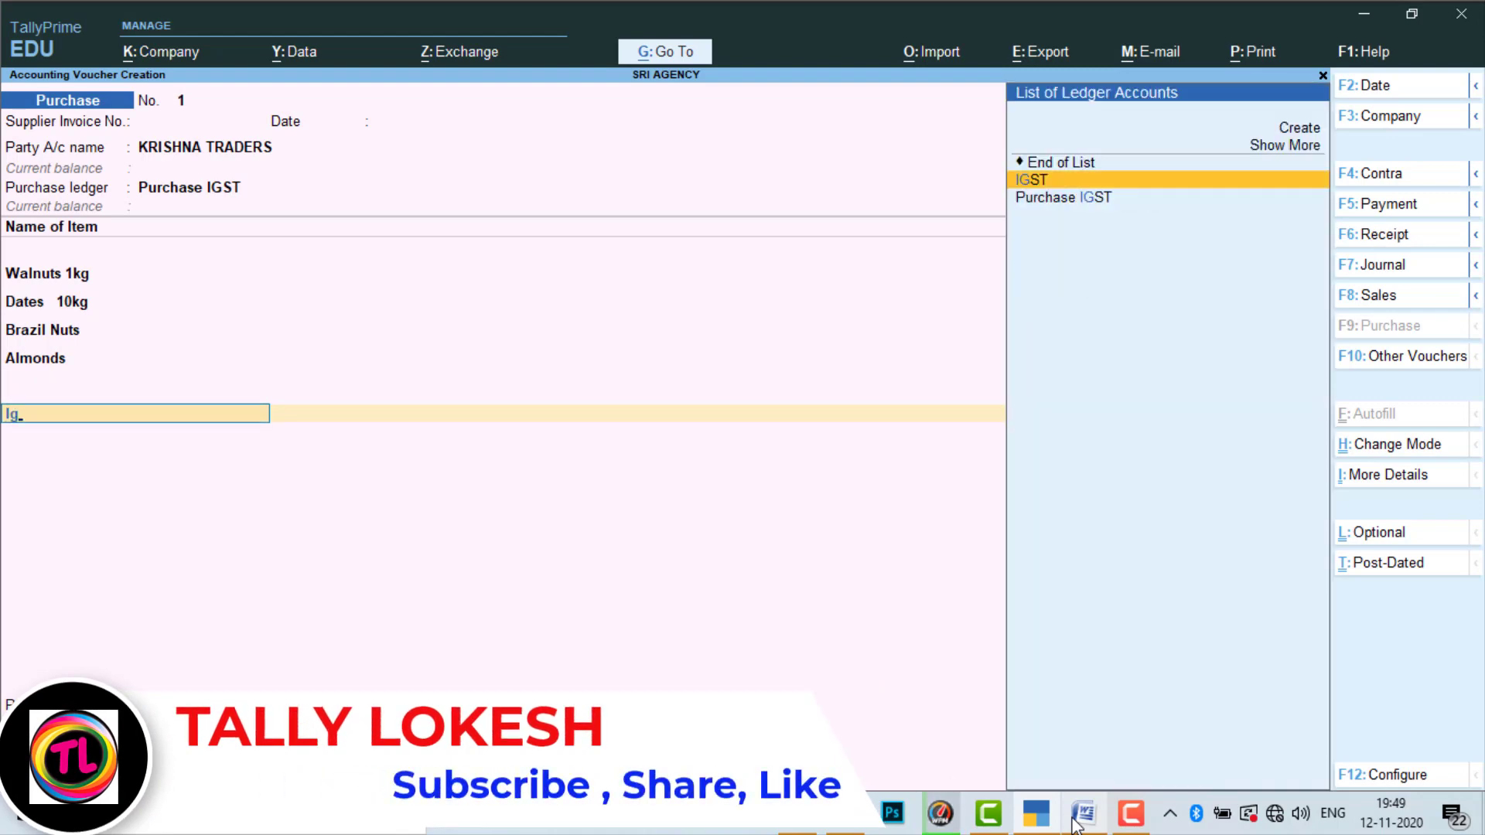
pyautogui.press('Return')
pyautogui.press('Return')
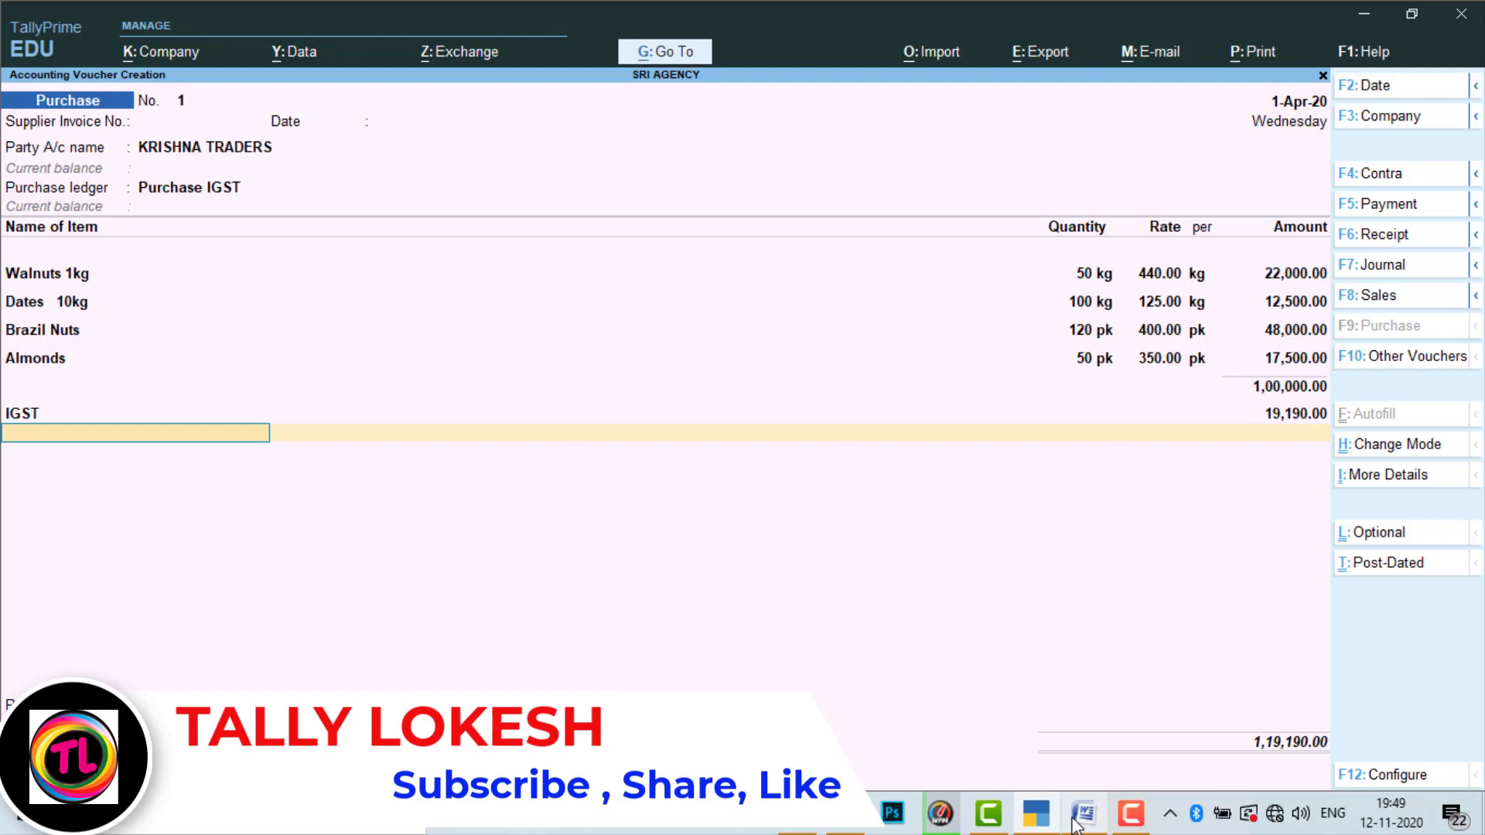
pyautogui.press('Return')
pyautogui.press('Return')
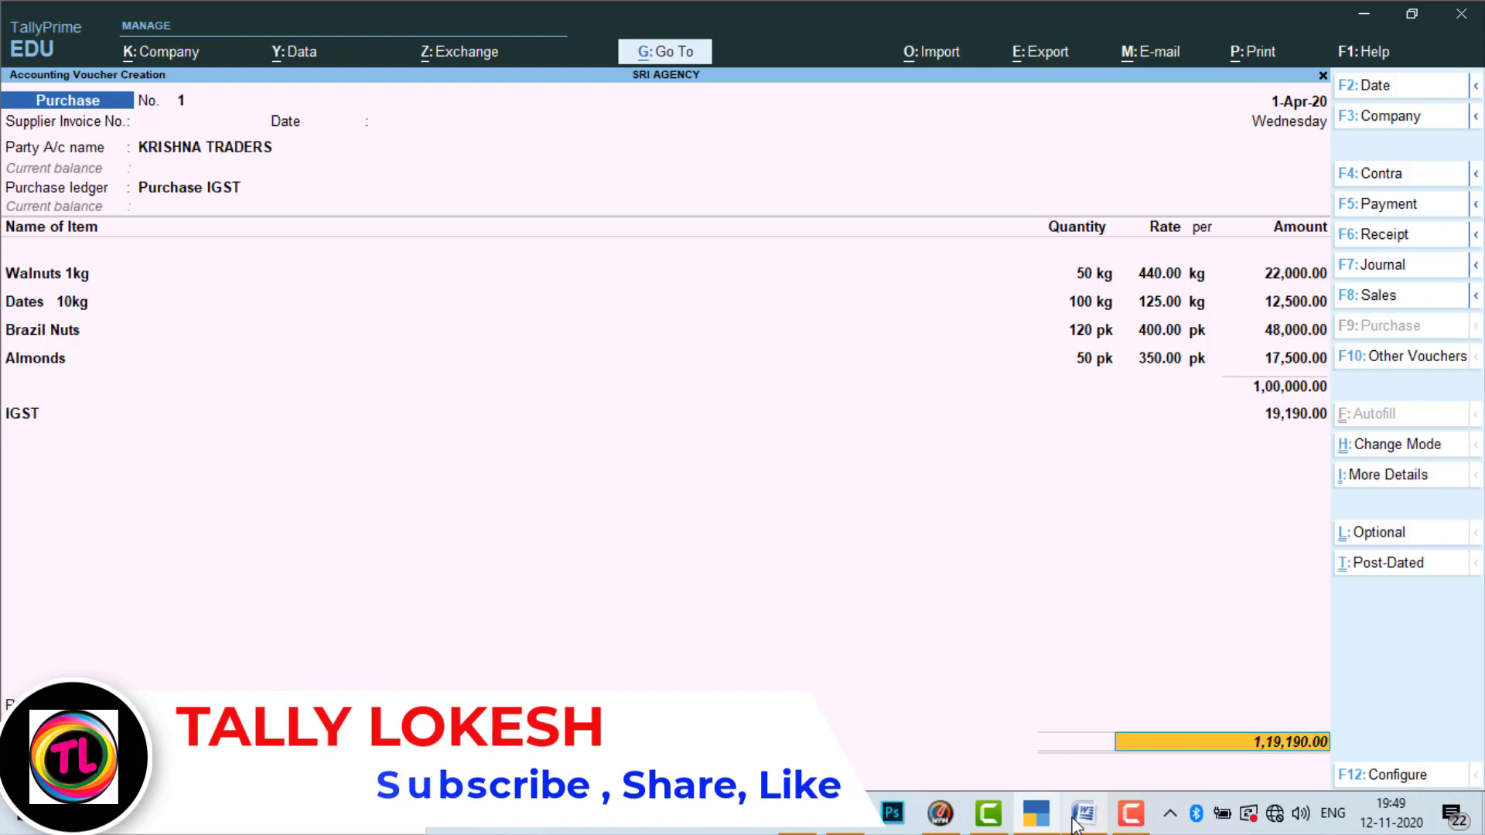
pyautogui.press('Return')
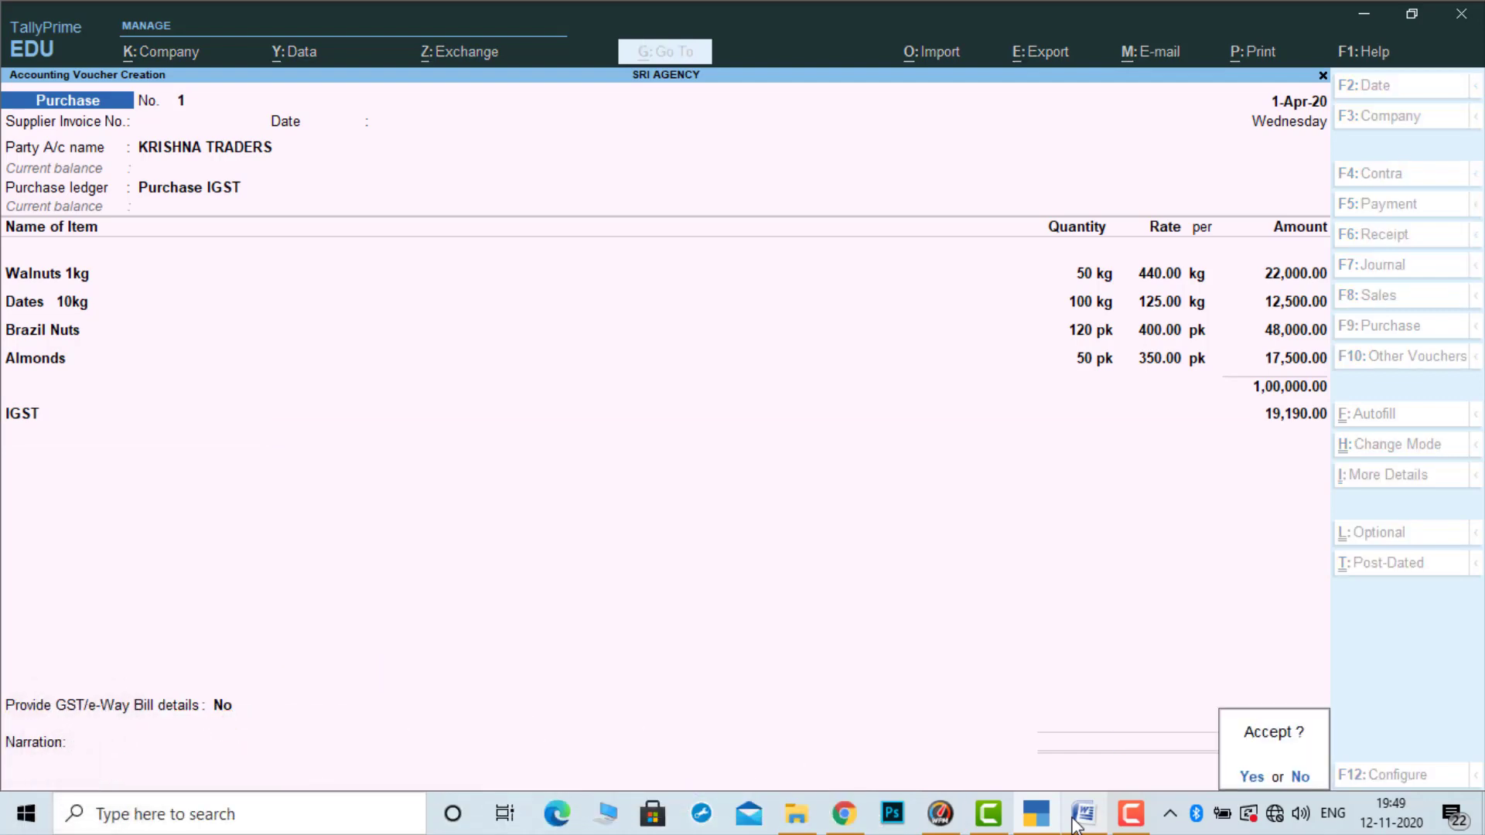
pyautogui.press('Return')
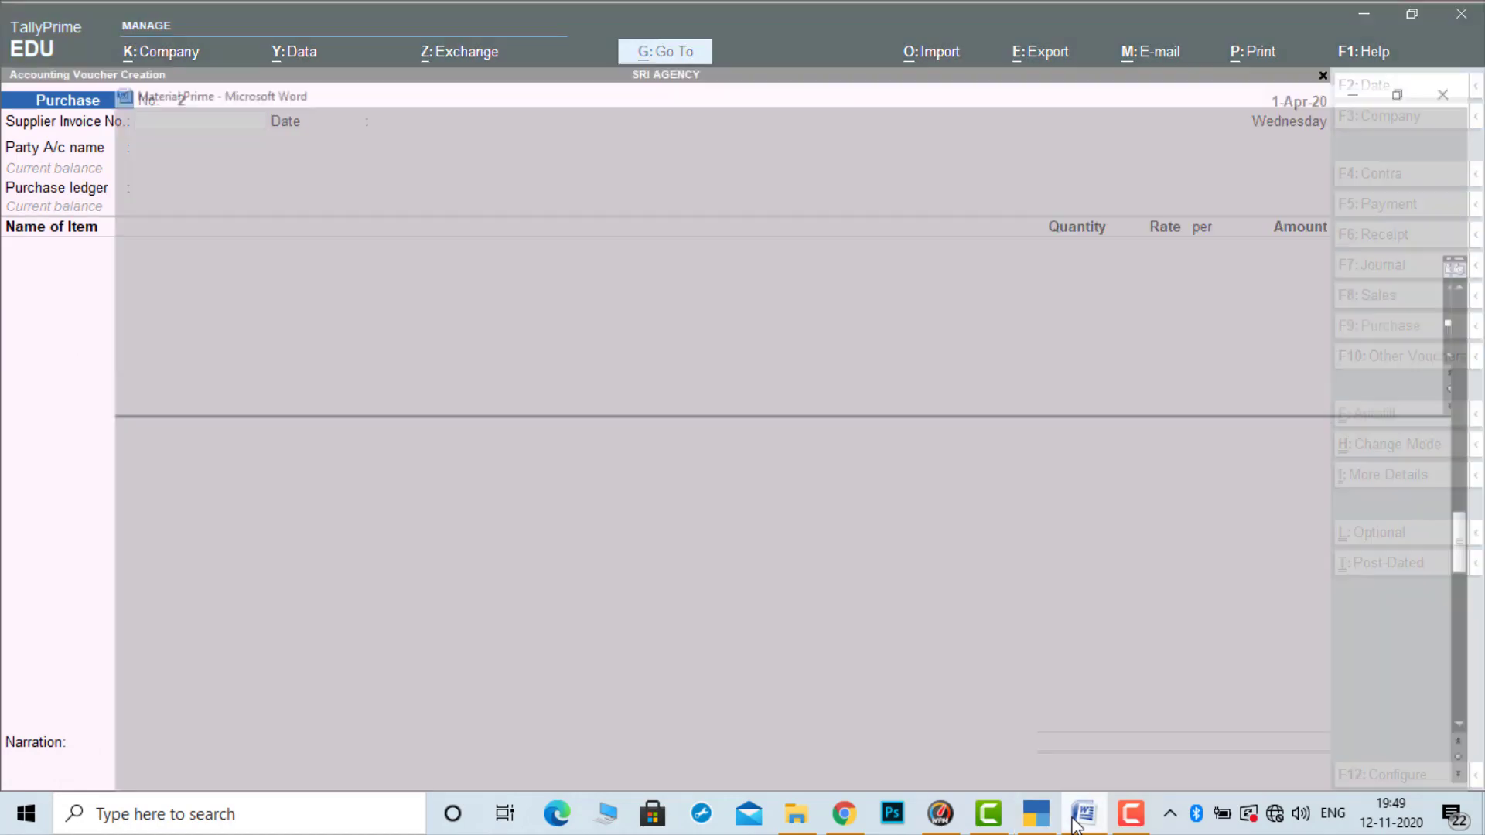
# Check the third transaction in the Word problem sheet, then start a sales voucher in TallyPrime for the party Divya Traders
pyautogui.click(1078, 825)
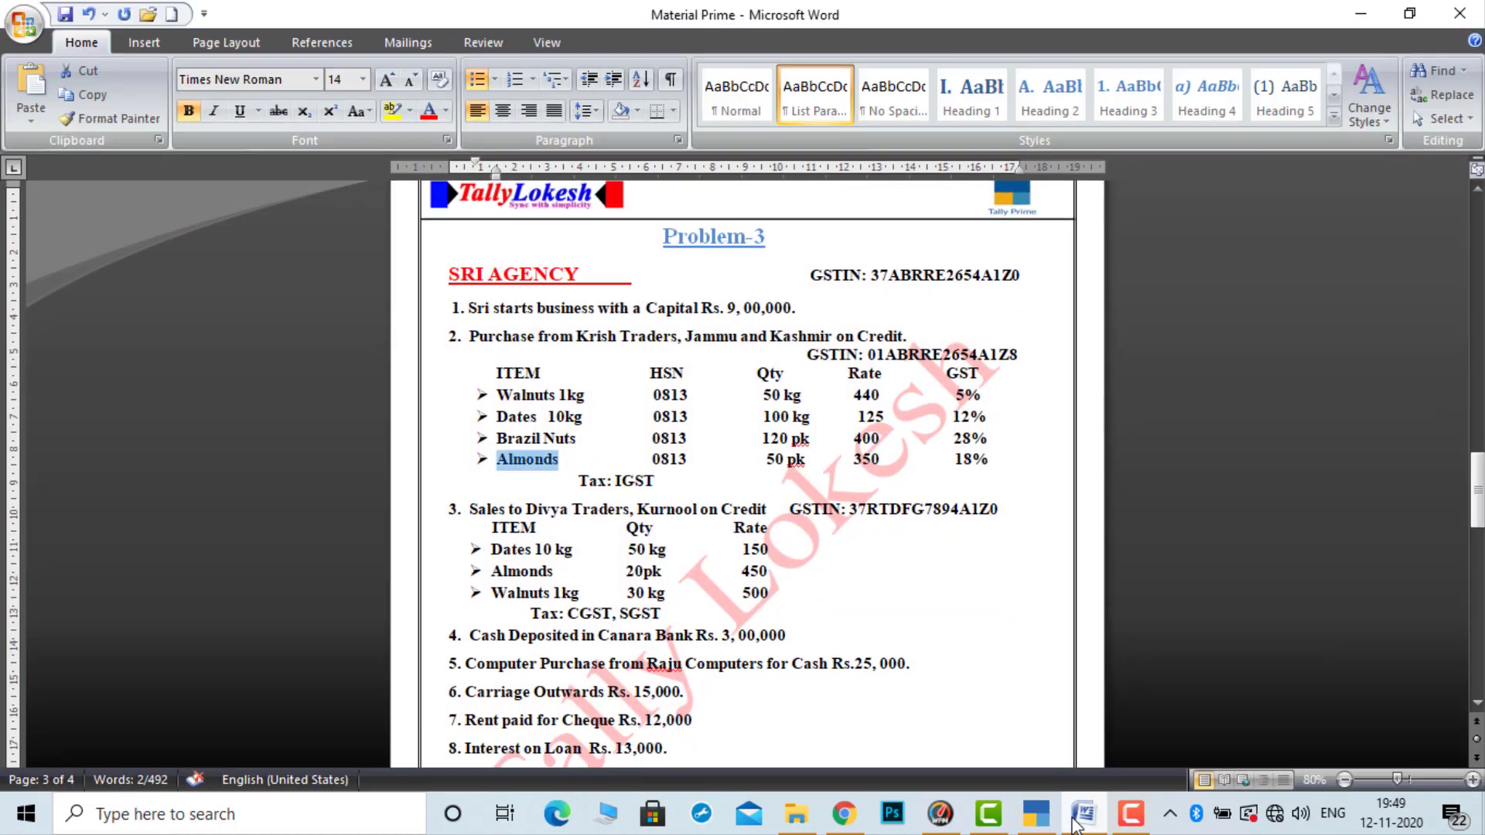
pyautogui.click(554, 512)
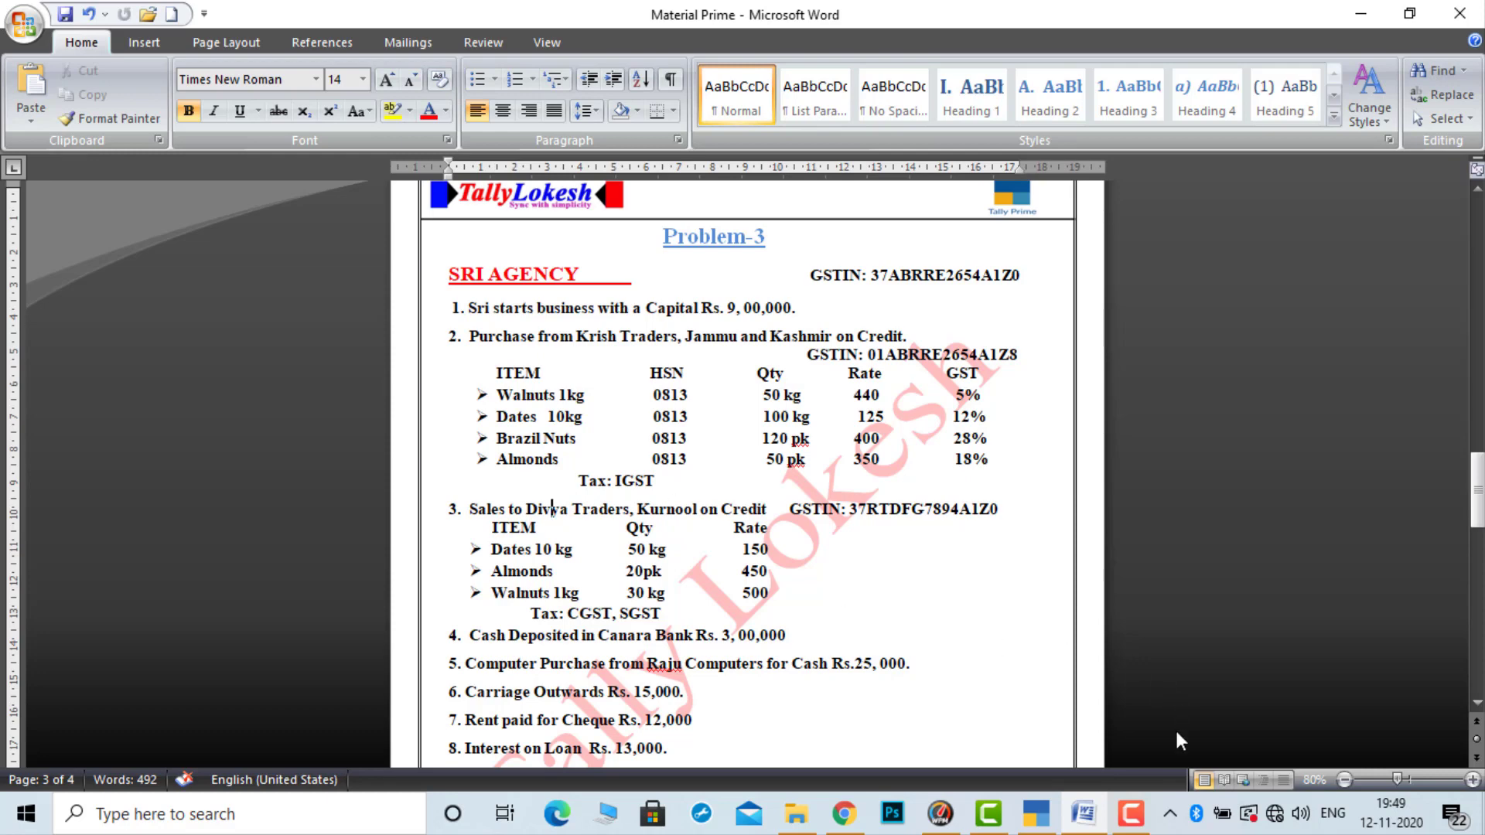
pyautogui.click(1092, 821)
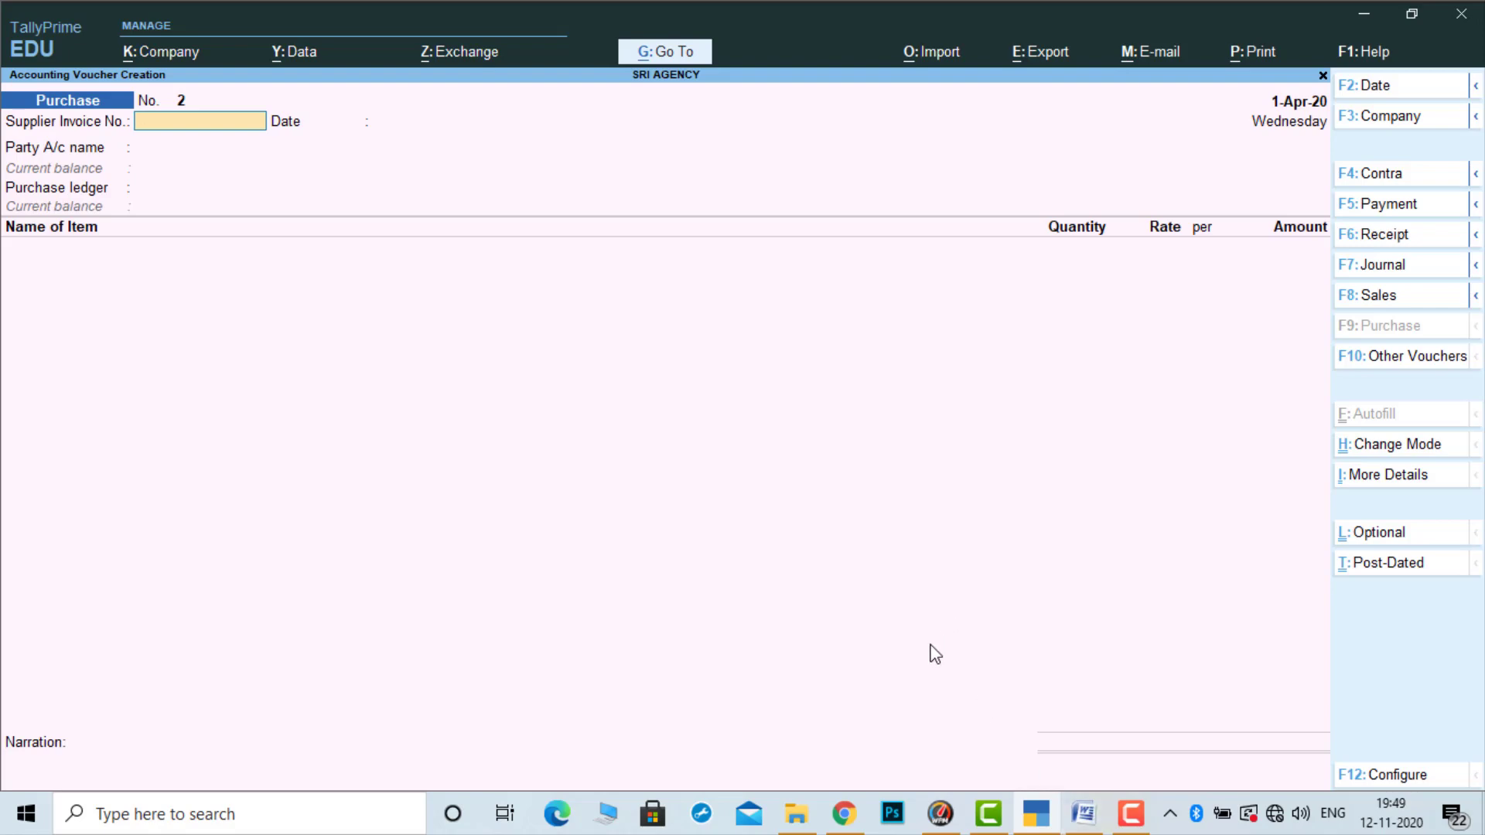
pyautogui.press('F8')
pyautogui.press('Down')
pyautogui.press('Down')
pyautogui.press('Down')
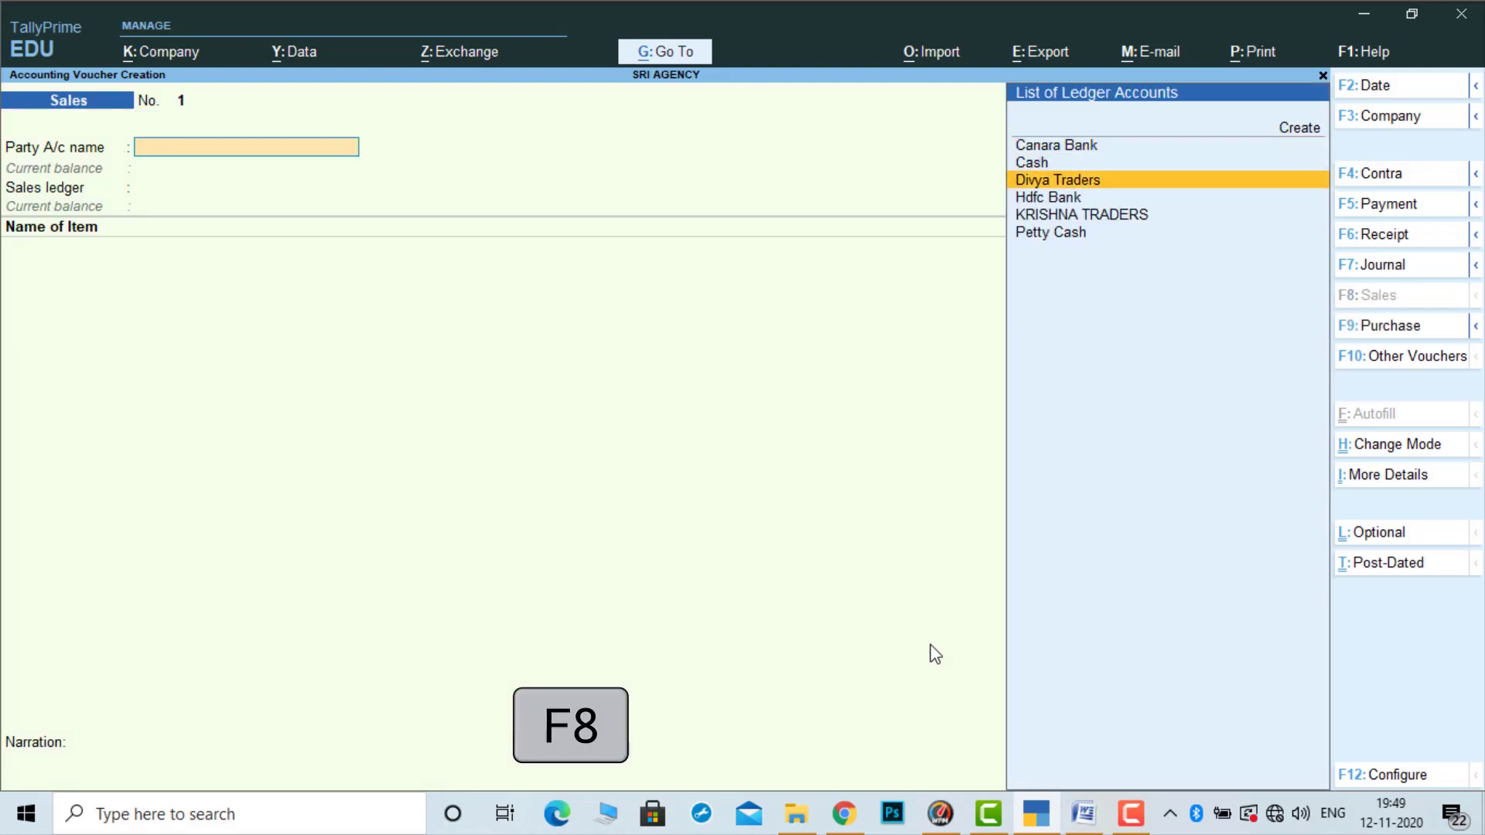
pyautogui.press('Up')
pyautogui.press('Return')
# Leave the dispatch details blank, accept the default party details, and select SALES as the sales ledger
pyautogui.press('Return')
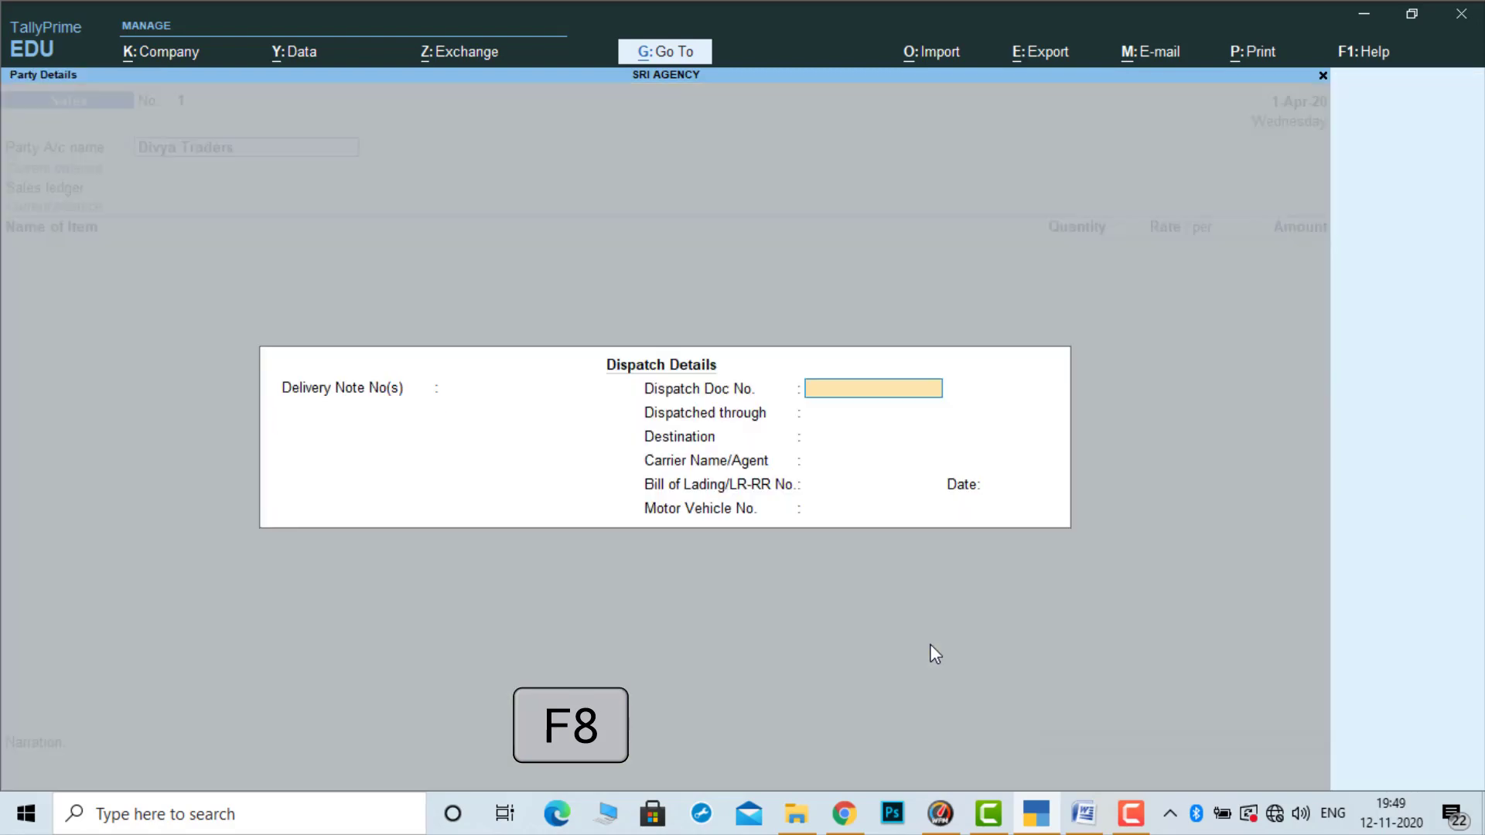
pyautogui.press('Return')
pyautogui.press('Return')
pyautogui.press('Return')
pyautogui.press('Return')
pyautogui.press('Return')
pyautogui.press('Return')
pyautogui.press('Return')
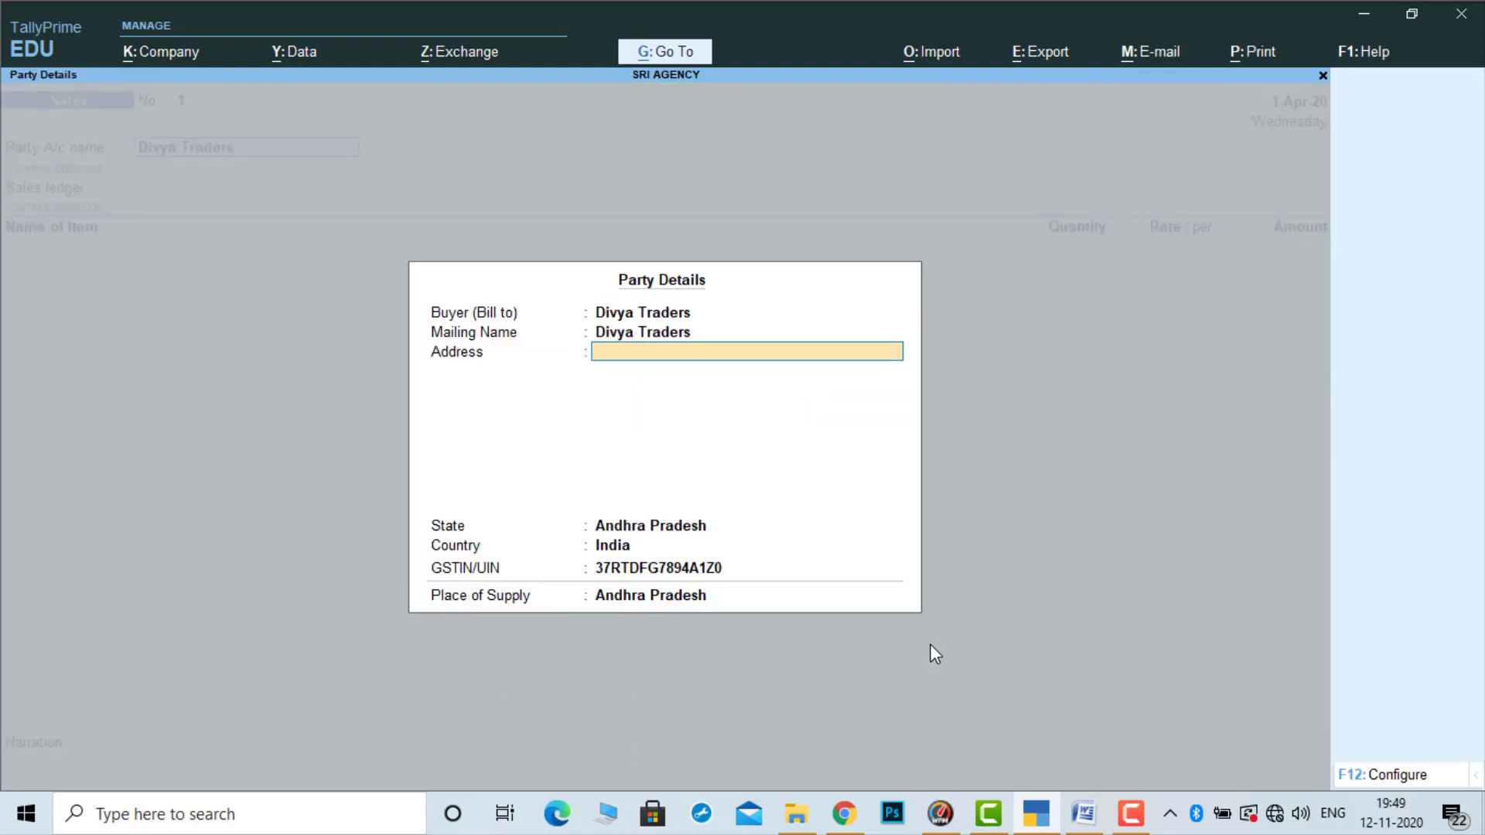
pyautogui.press('Return')
pyautogui.press('Return')
pyautogui.press('Return')
pyautogui.press('Return')
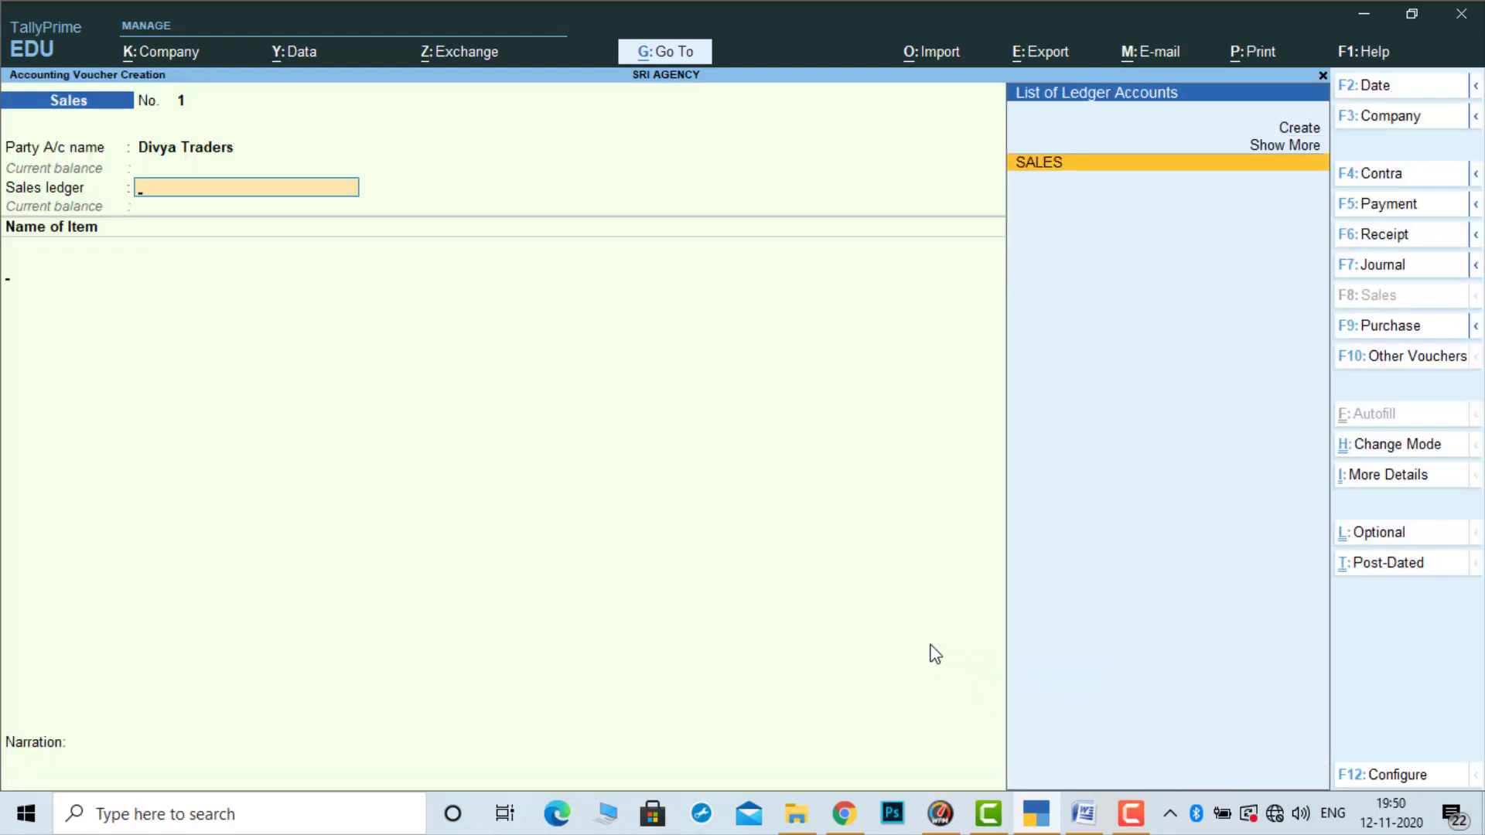
pyautogui.press('Return')
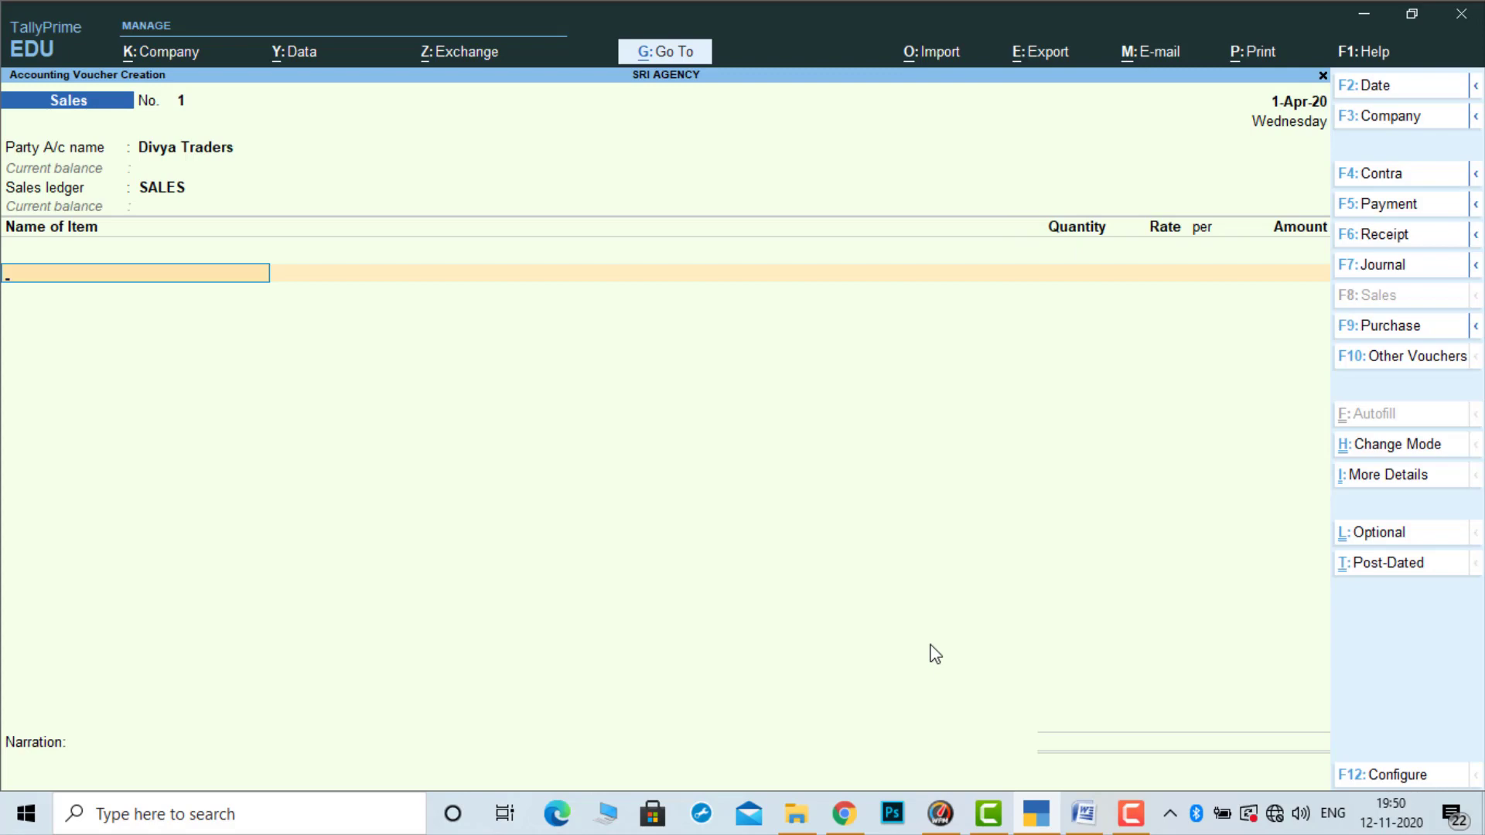
# Look up the first sales item in the Word problem sheet and add Dates 10kg with quantity 50 kg at rate 150
pyautogui.click(1084, 813)
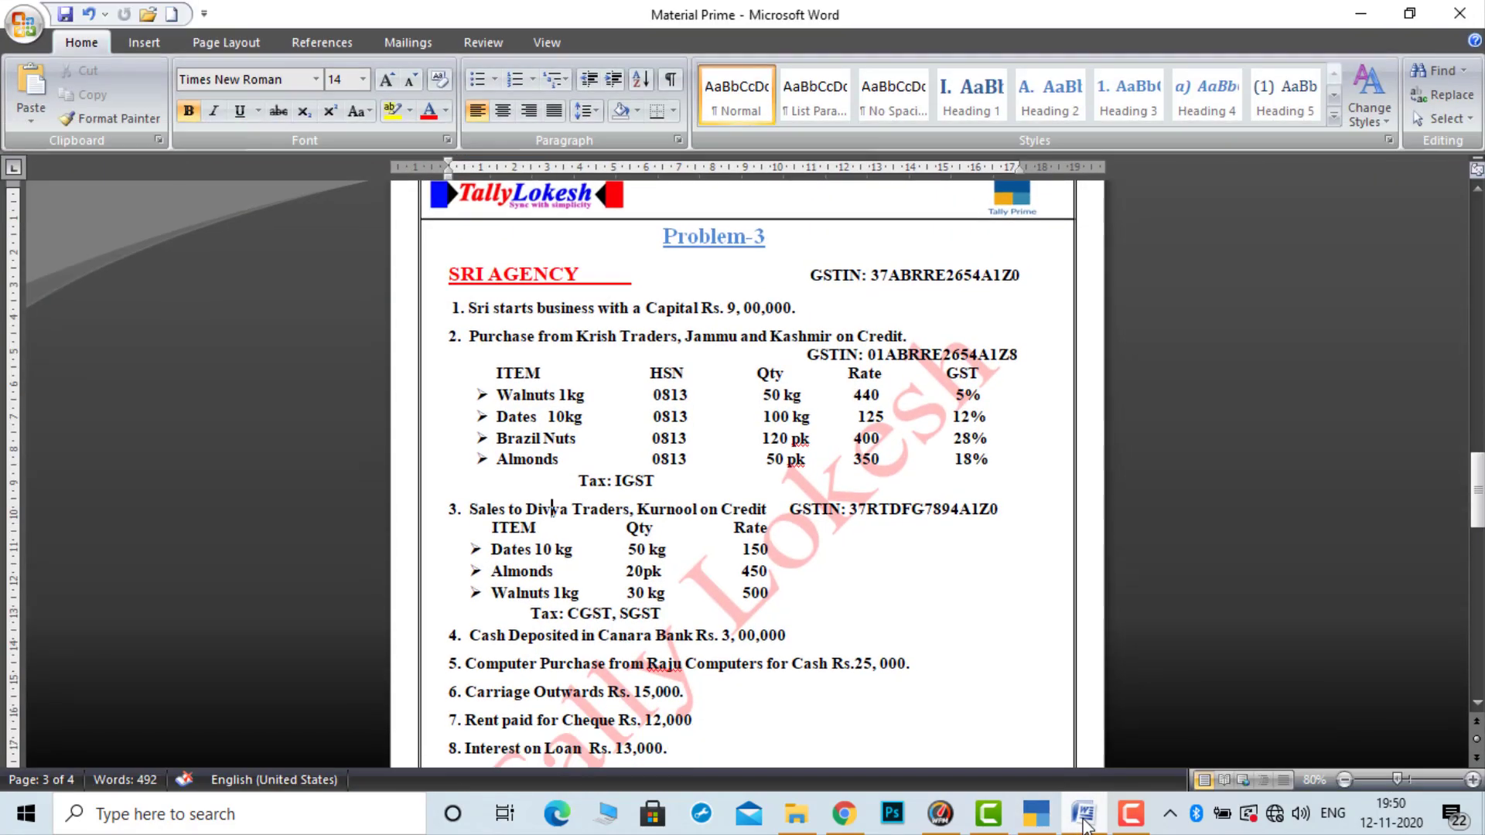
pyautogui.click(1084, 816)
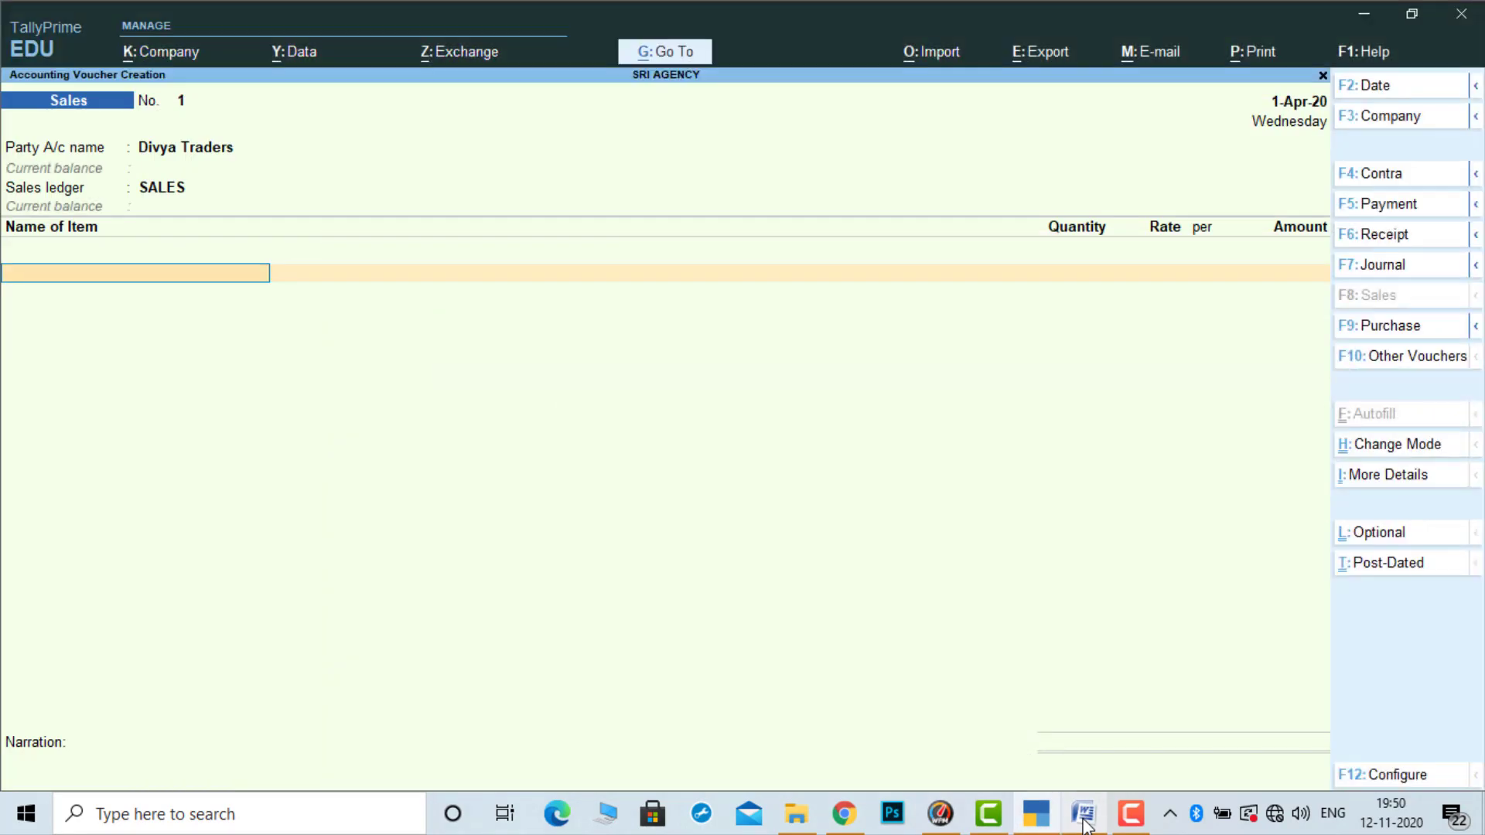
pyautogui.write('D')
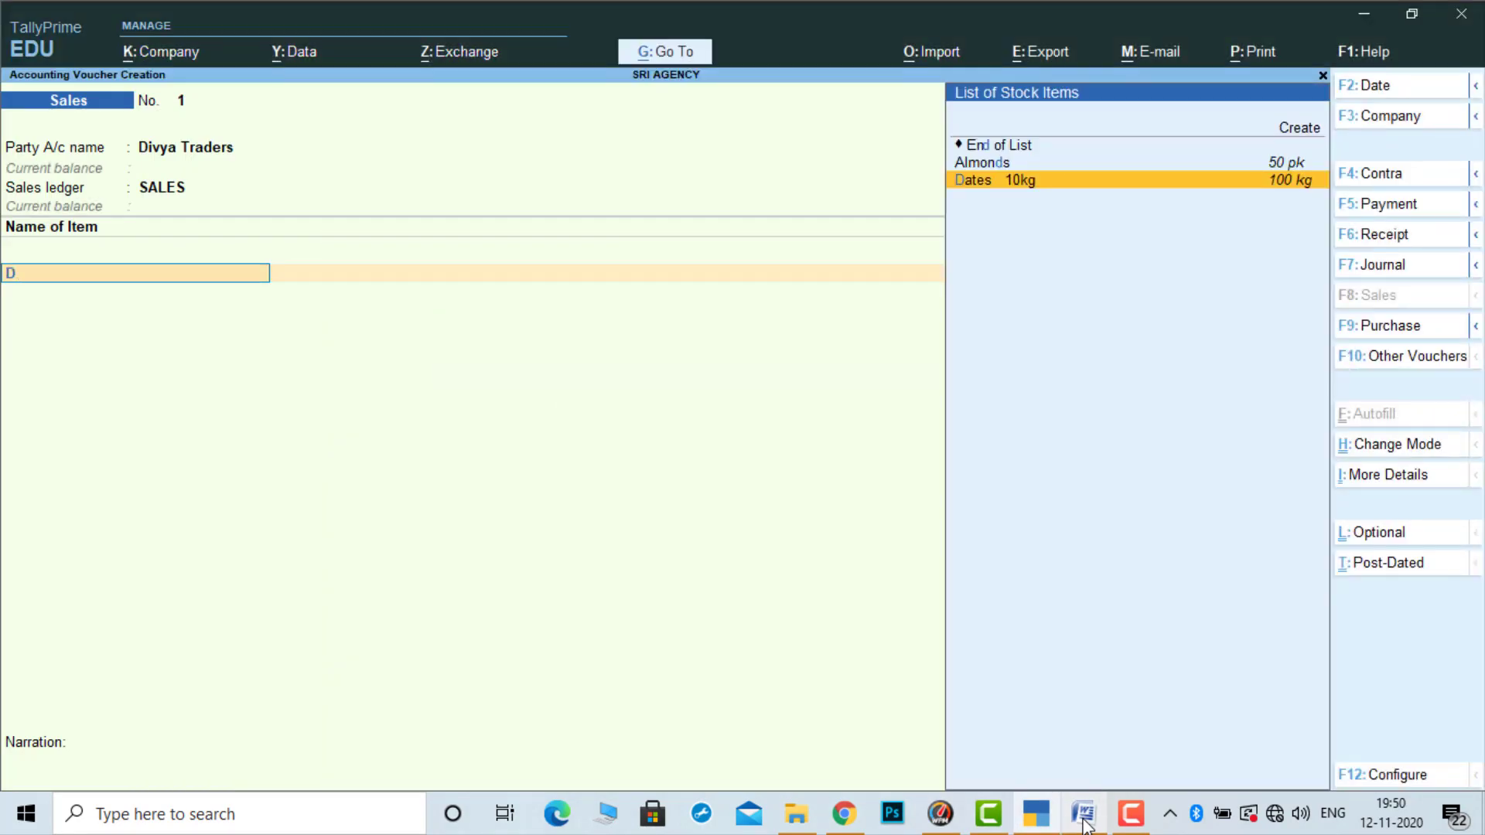
pyautogui.press('Return')
pyautogui.write('50')
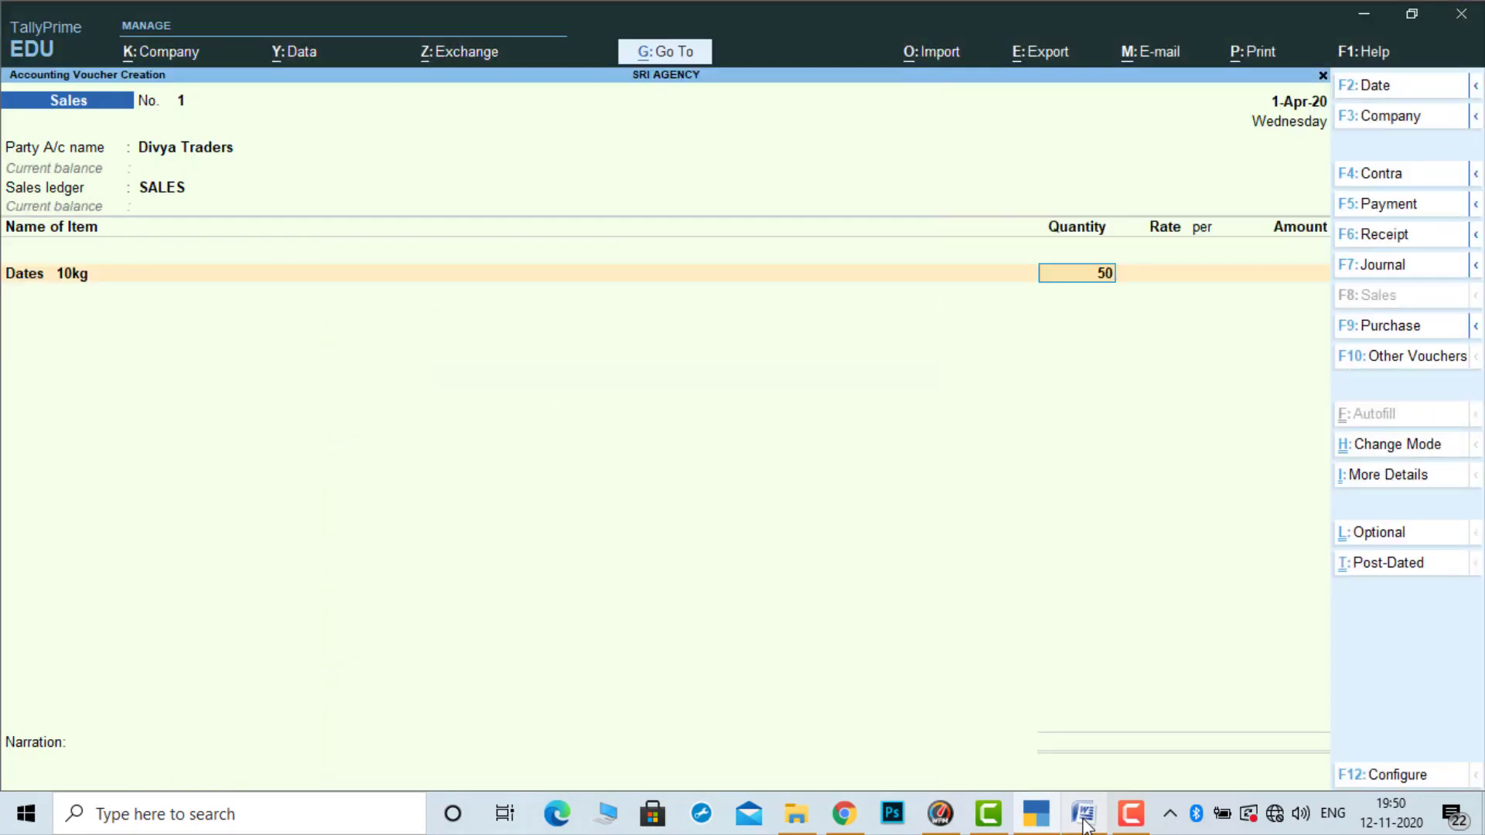
pyautogui.press('Return')
pyautogui.write('15')
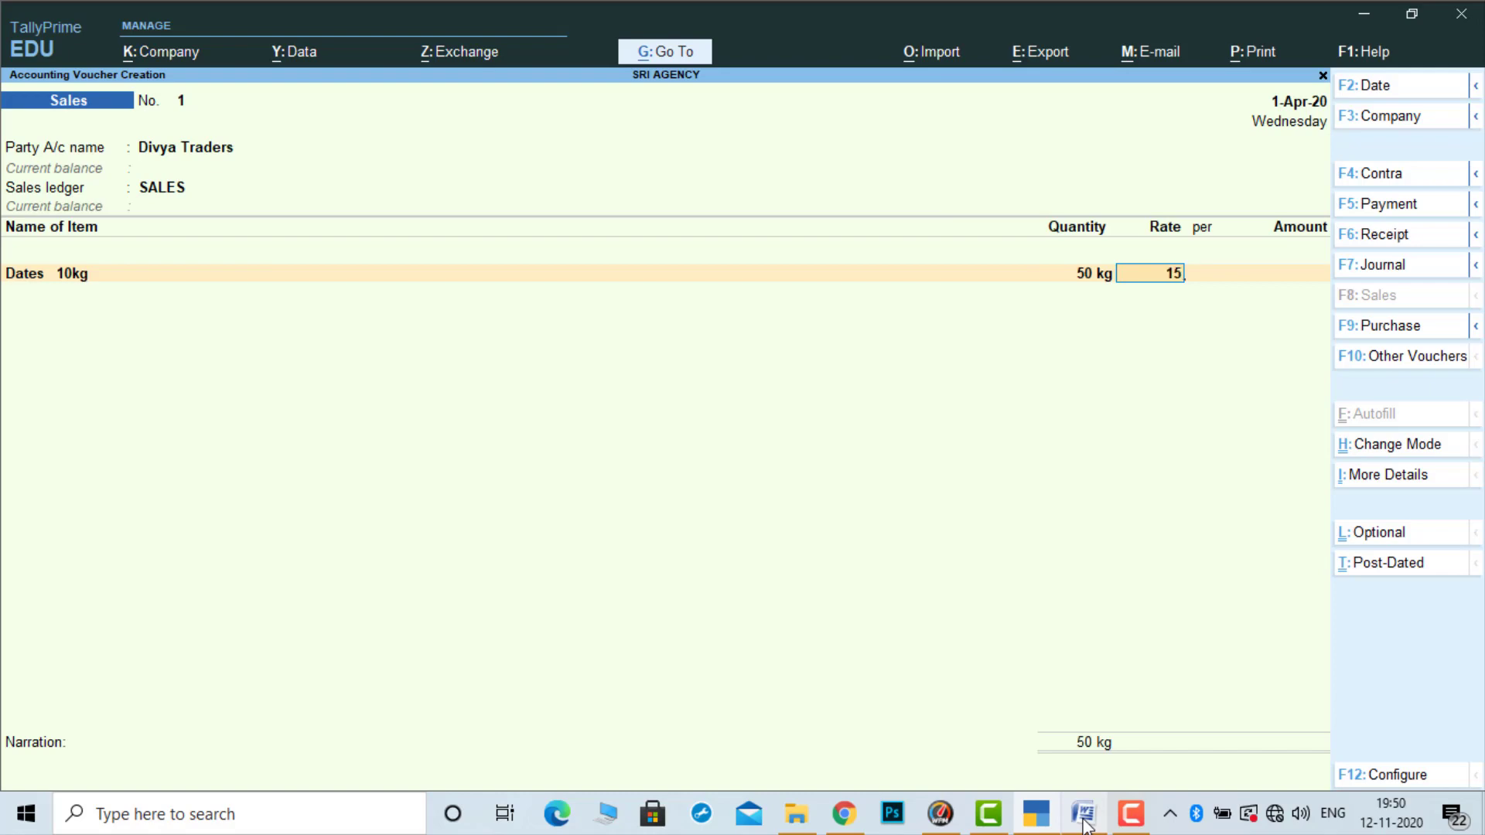
pyautogui.write('0')
pyautogui.press('Return')
pyautogui.press('Return')
pyautogui.press('Return')
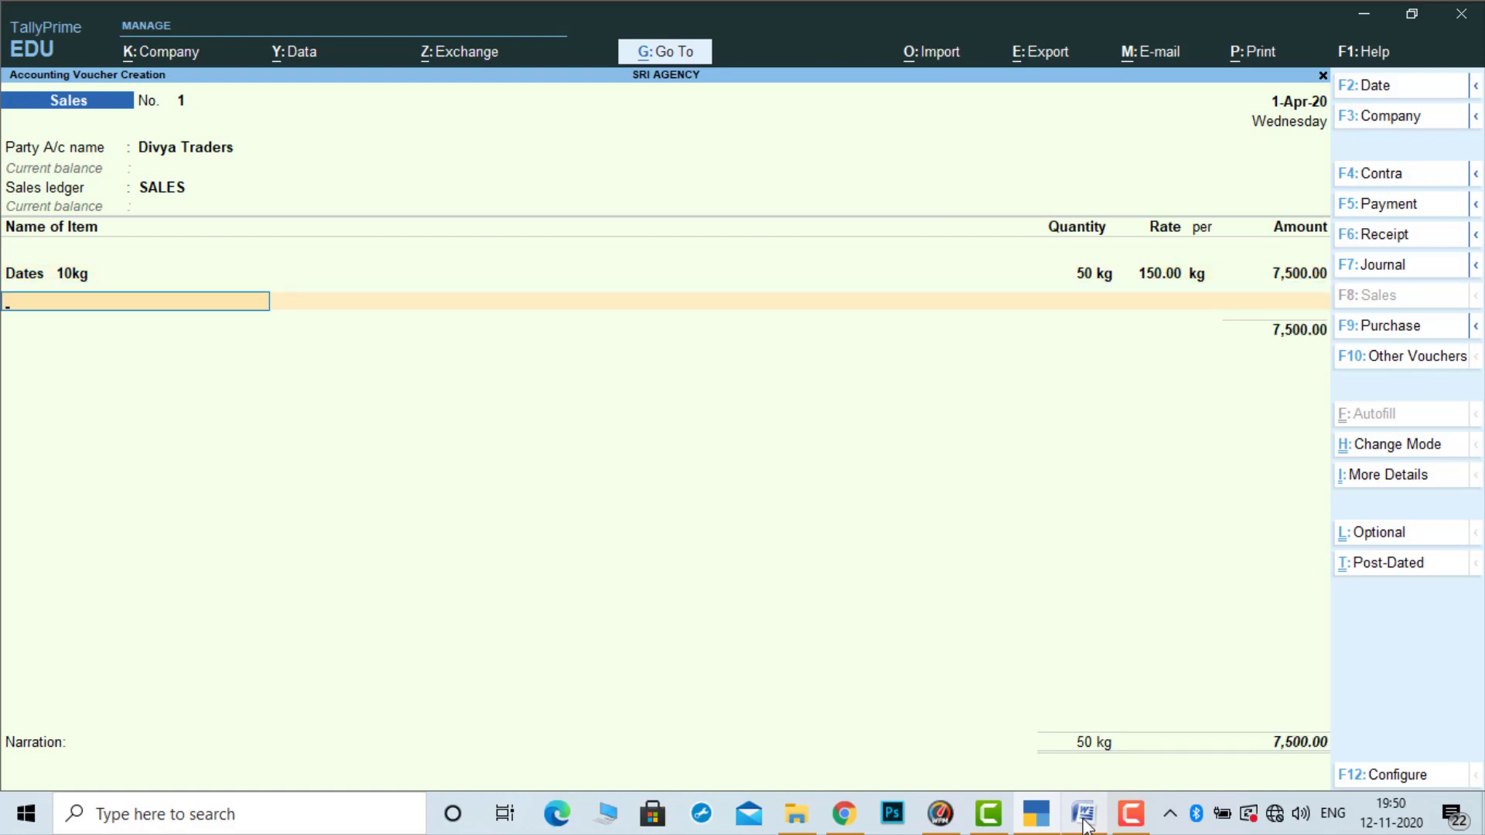
# Look up the second sales item in the Word problem sheet and add Almonds with quantity 20 pk at rate 450
pyautogui.click(1085, 813)
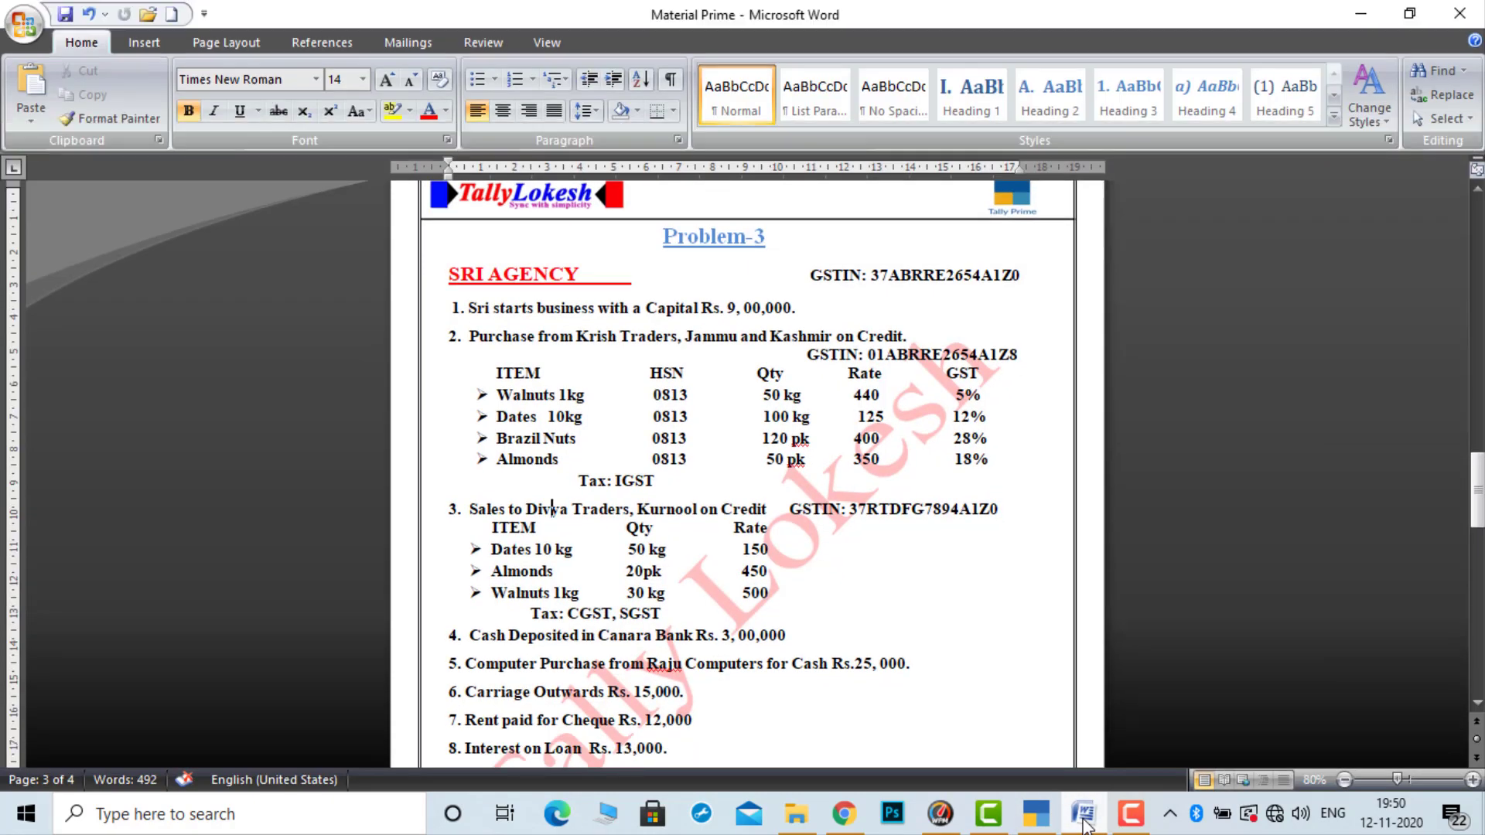
pyautogui.click(1085, 816)
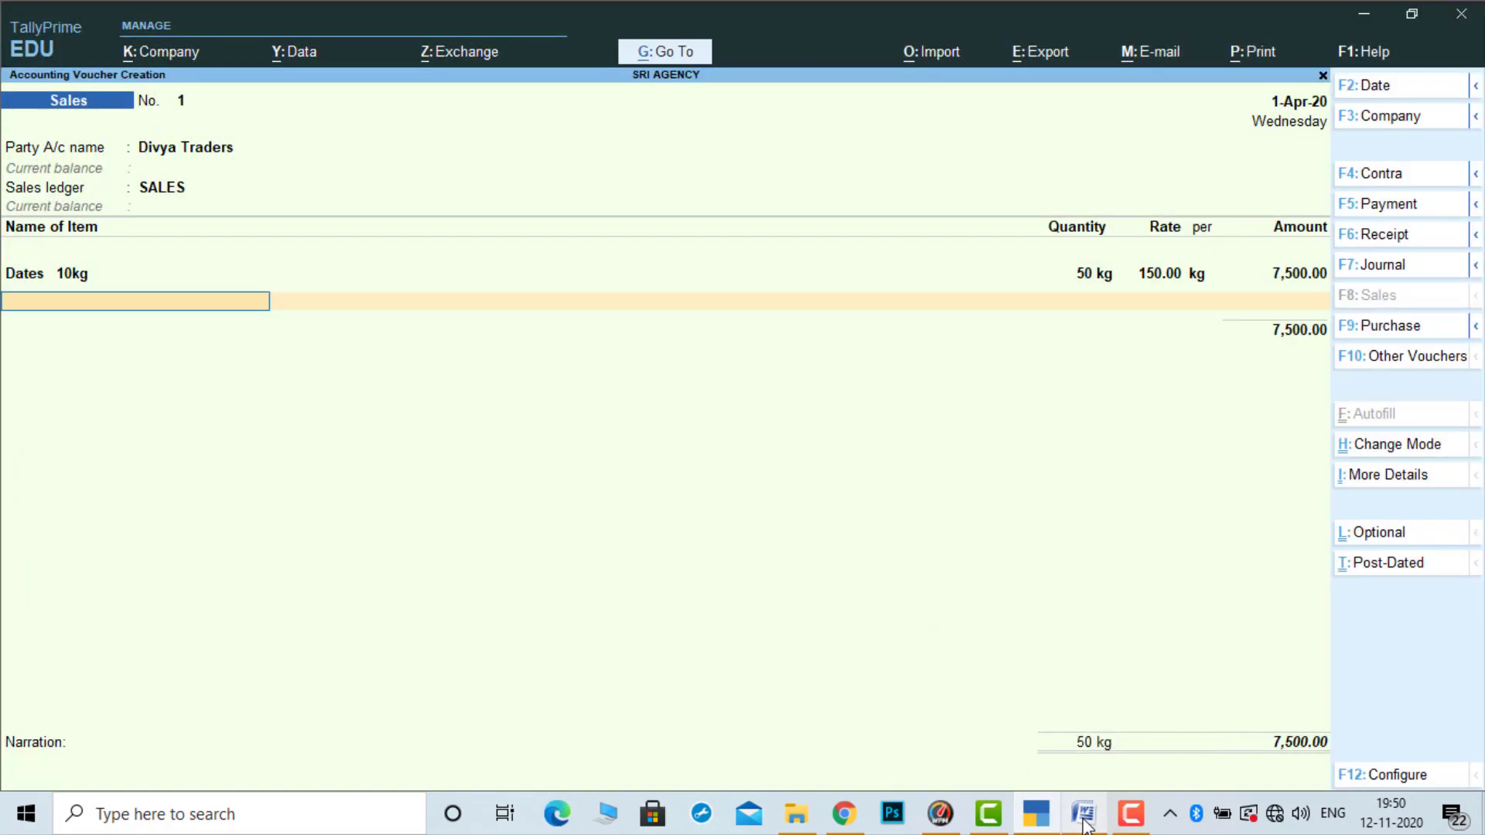
pyautogui.write('Al')
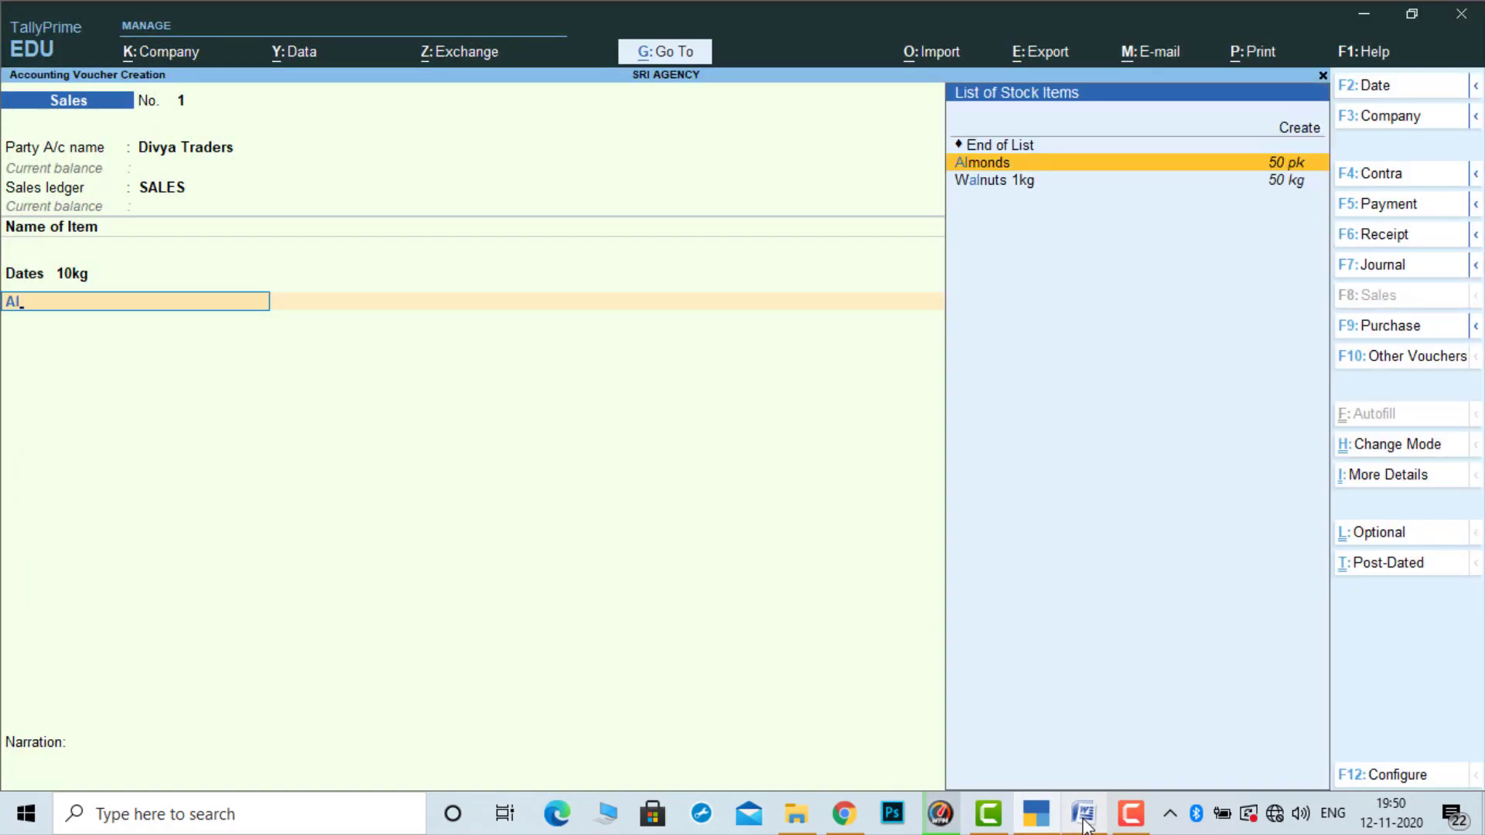
pyautogui.press('Return')
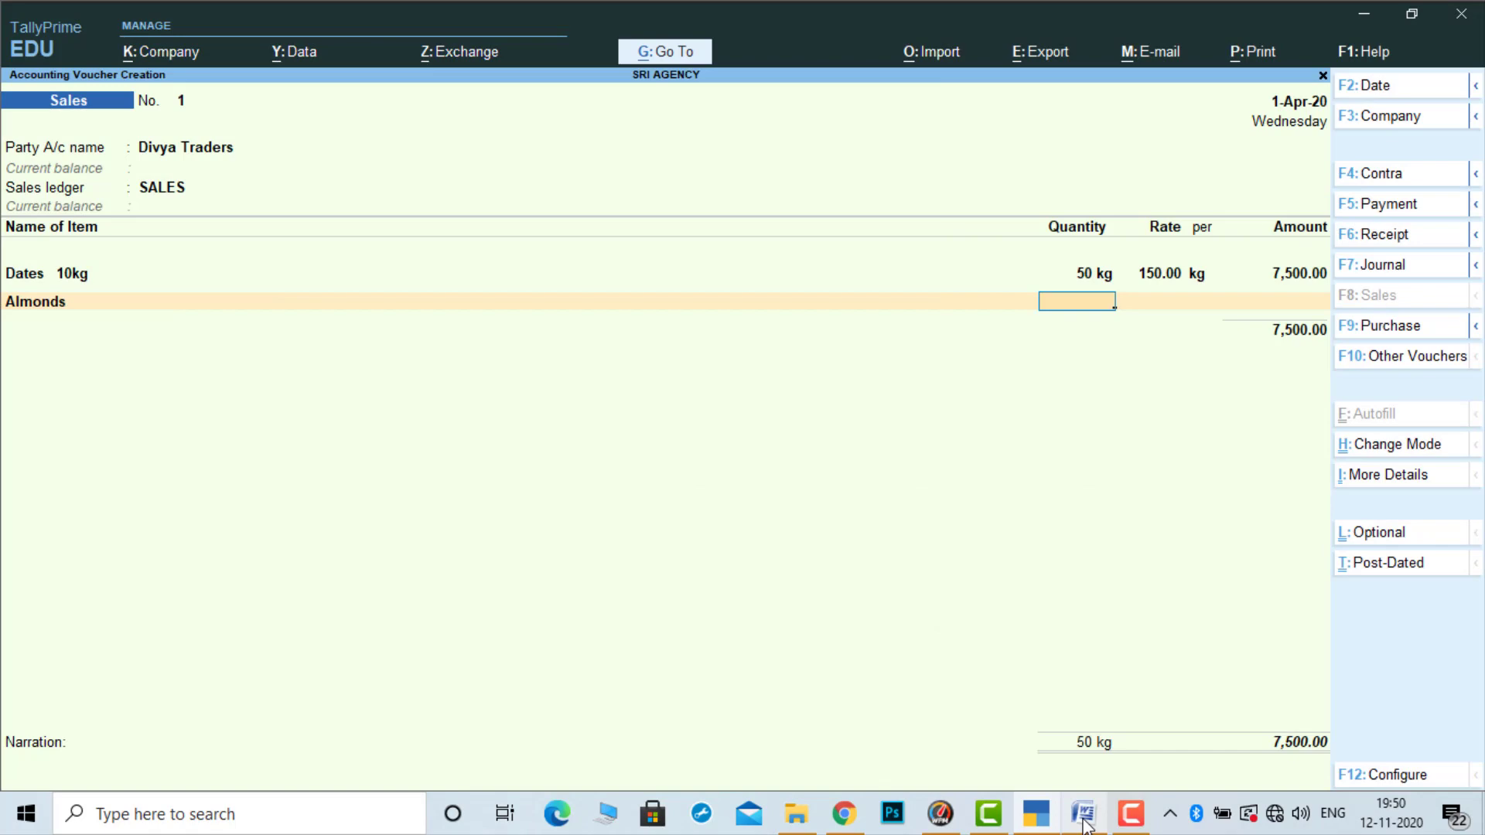
pyautogui.write('20')
pyautogui.press('Return')
pyautogui.click(1083, 813)
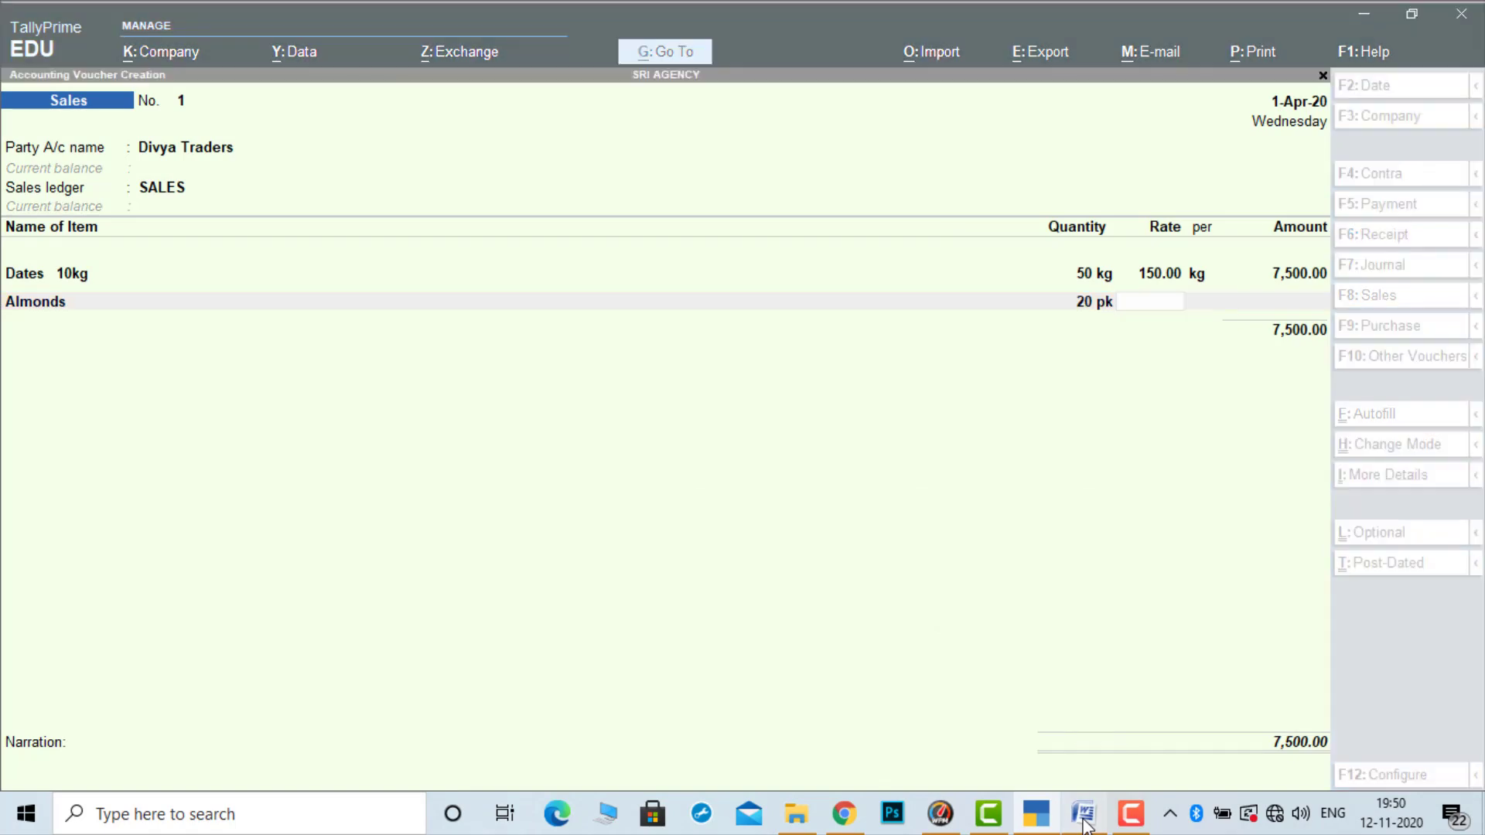
pyautogui.click(1084, 813)
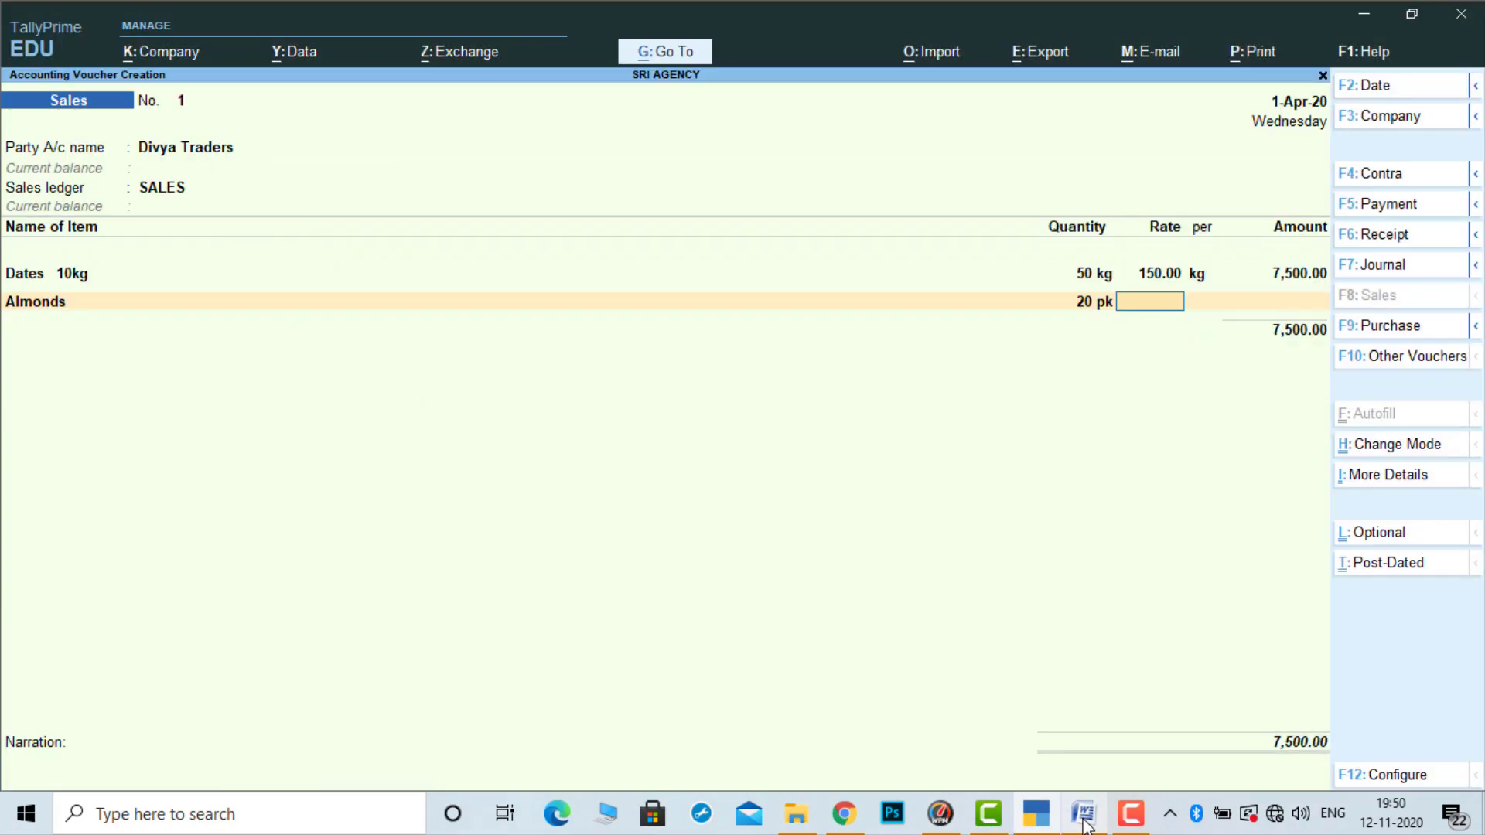
pyautogui.write('450')
pyautogui.press('Return')
pyautogui.press('Return')
pyautogui.press('Return')
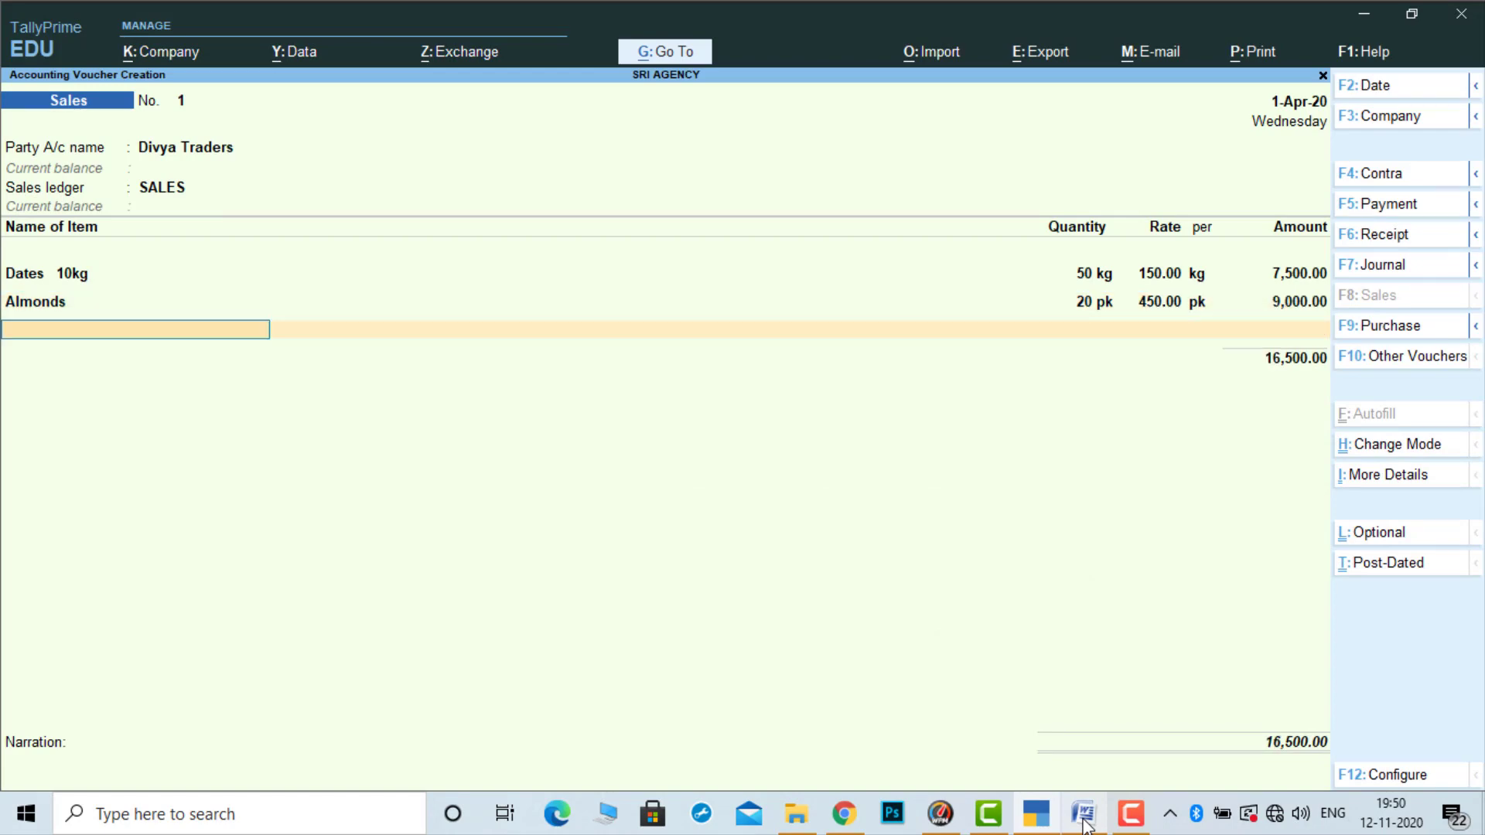
# Look up the last sales item in Word, add Walnuts 1kg with quantity 30 kg at rate 500, and end the item list
pyautogui.click(1084, 820)
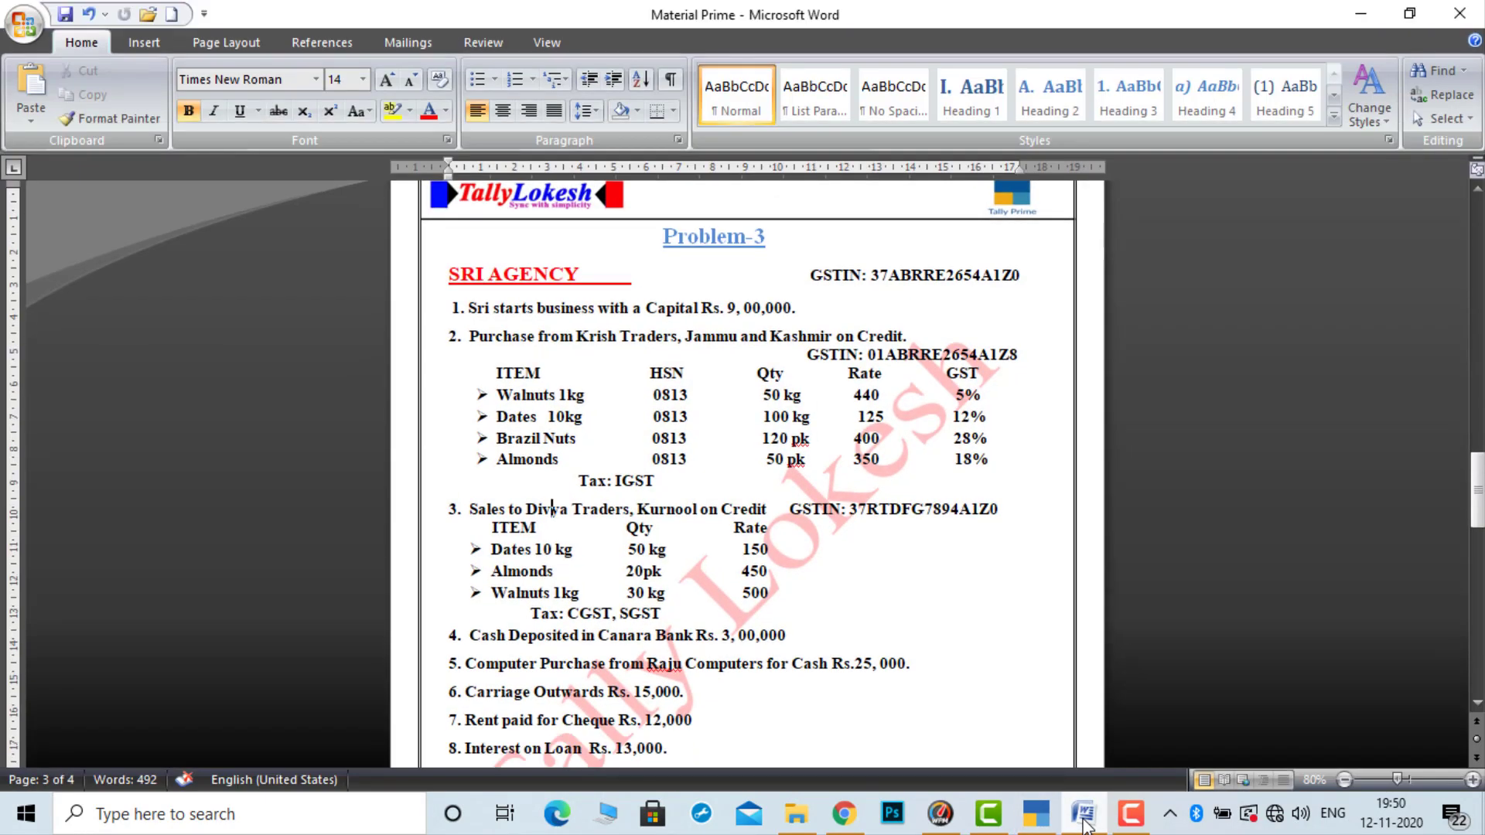
pyautogui.click(1084, 820)
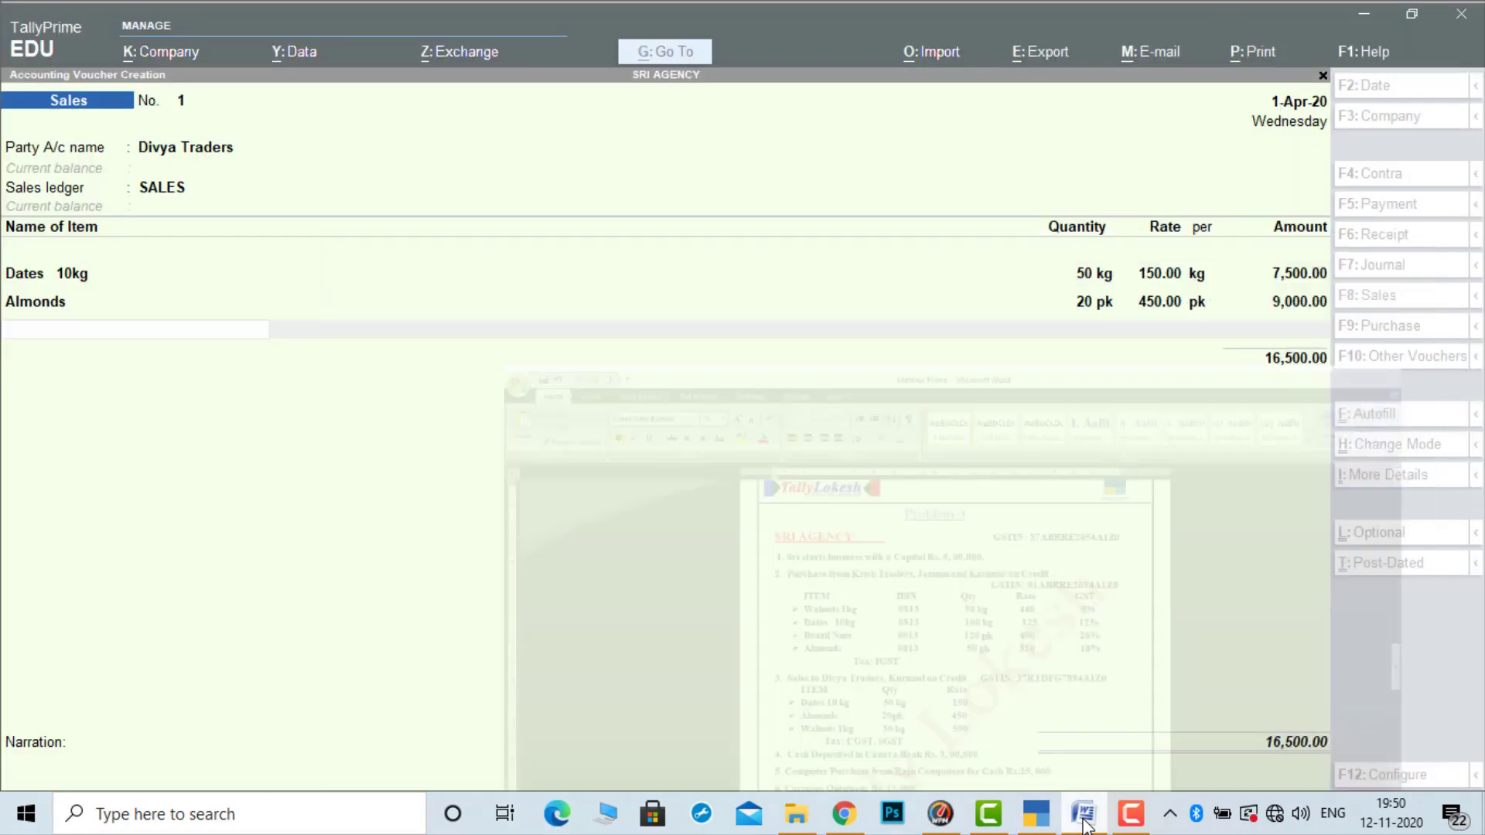
pyautogui.write('w')
pyautogui.press('Return')
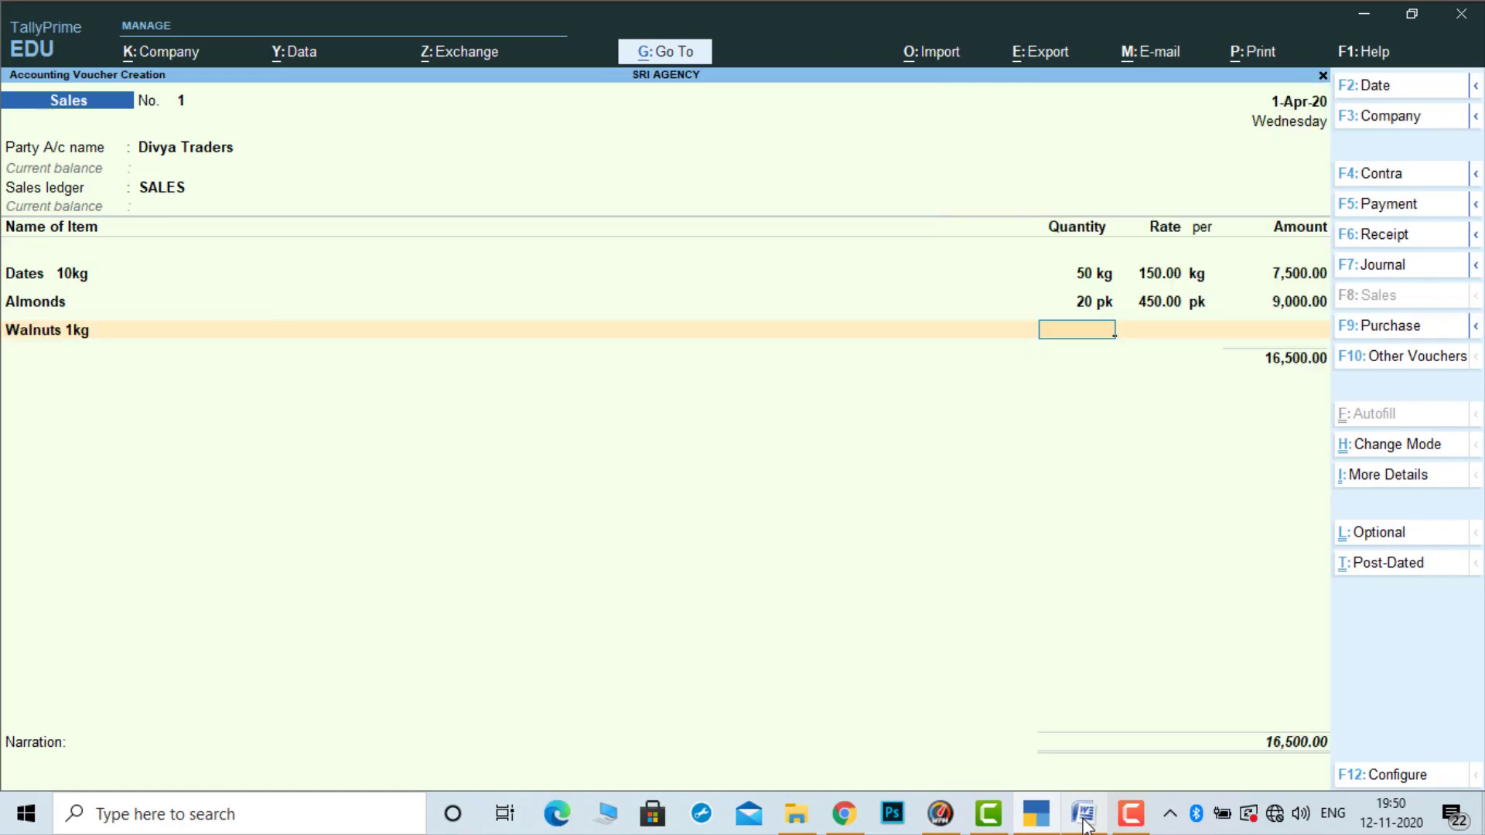
pyautogui.write('30')
pyautogui.press('Return')
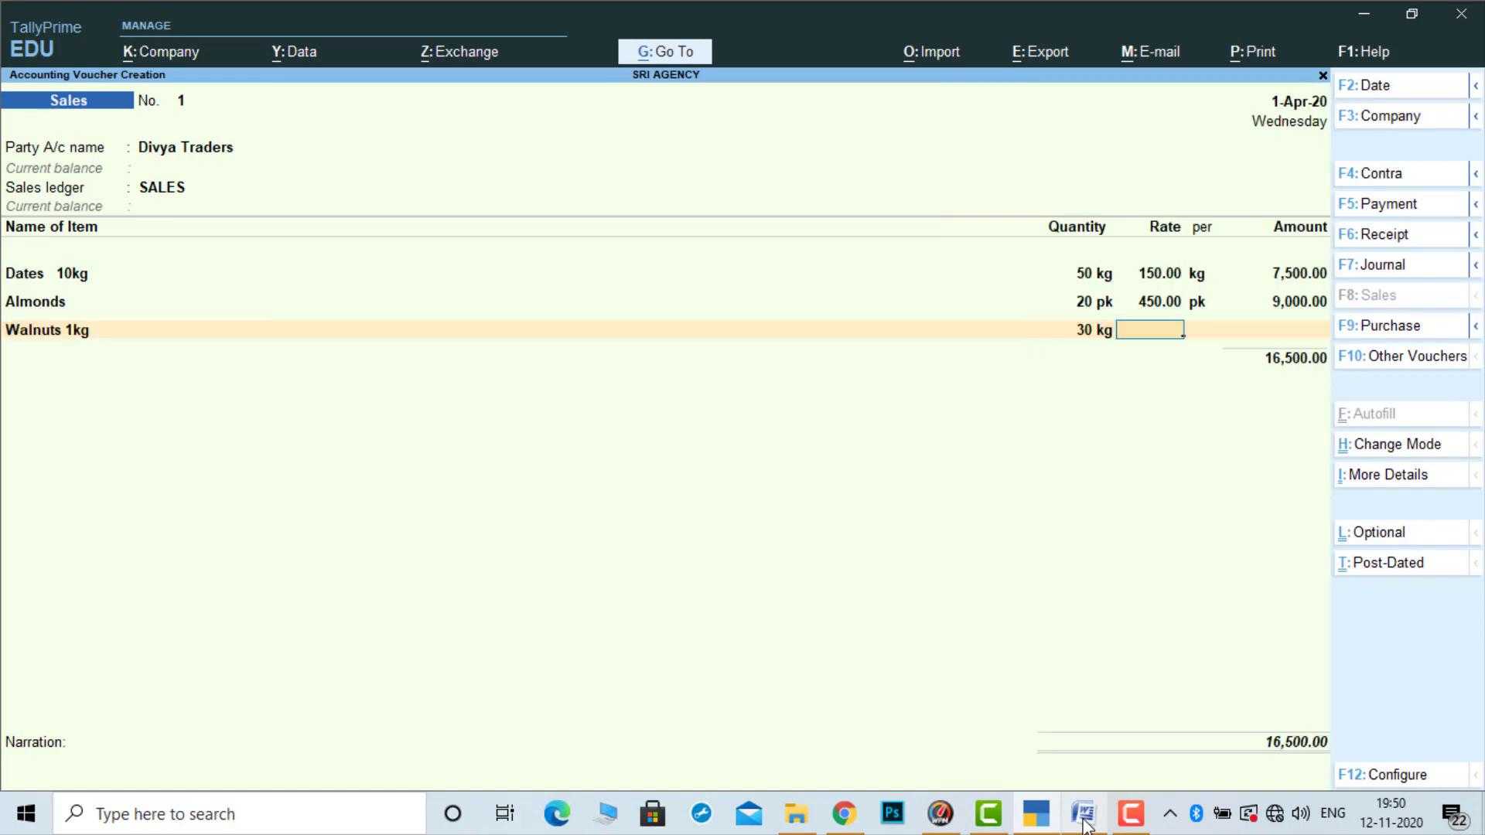
pyautogui.click(1084, 819)
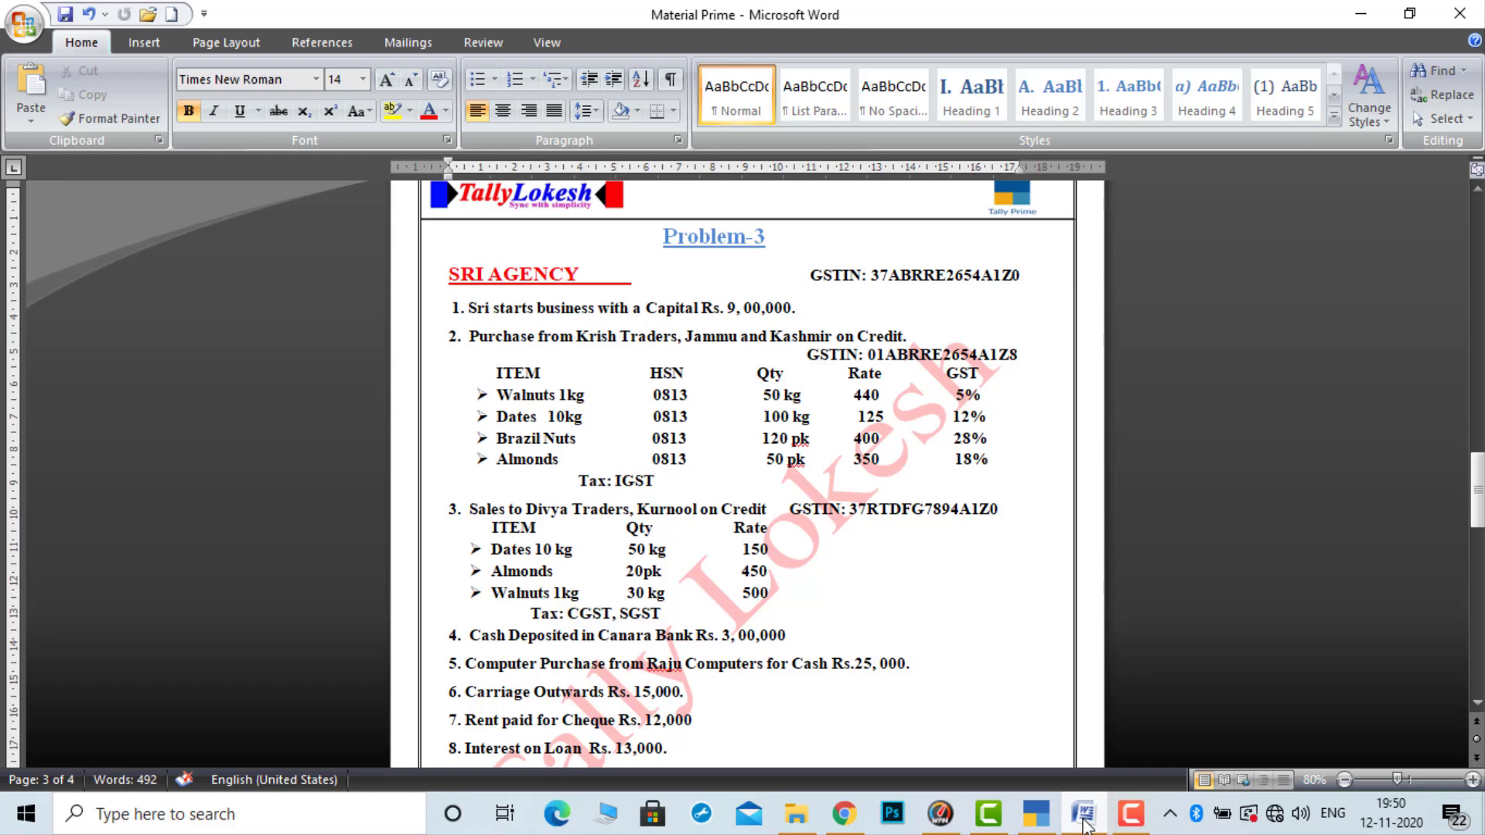
pyautogui.click(1085, 822)
pyautogui.press('Return')
pyautogui.press('Return')
pyautogui.press('Return')
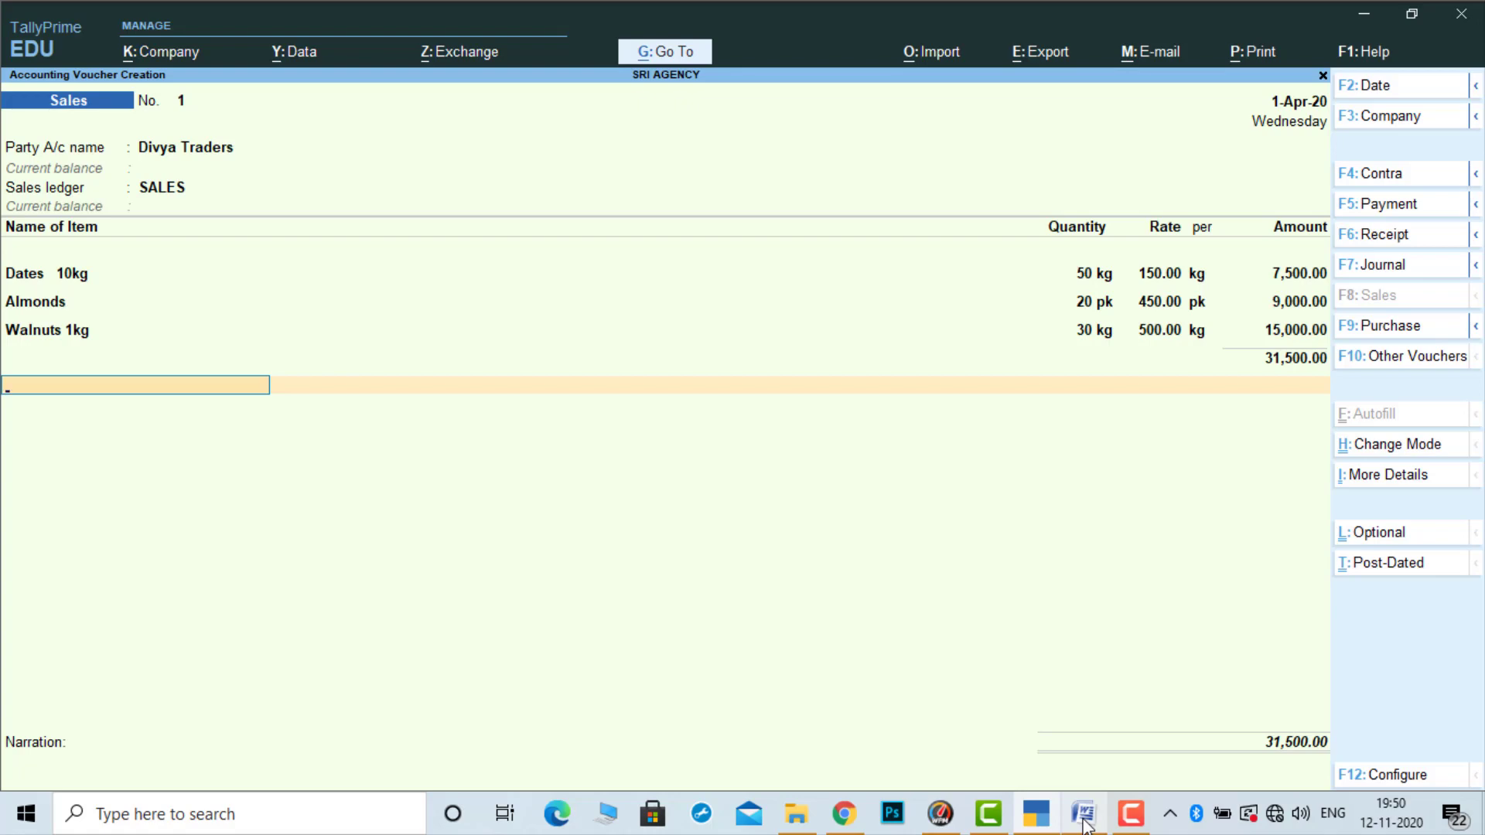
pyautogui.press('Return')
# Add the CGST and SGST ledgers below the sales items and end the ledger list
pyautogui.write('cg')
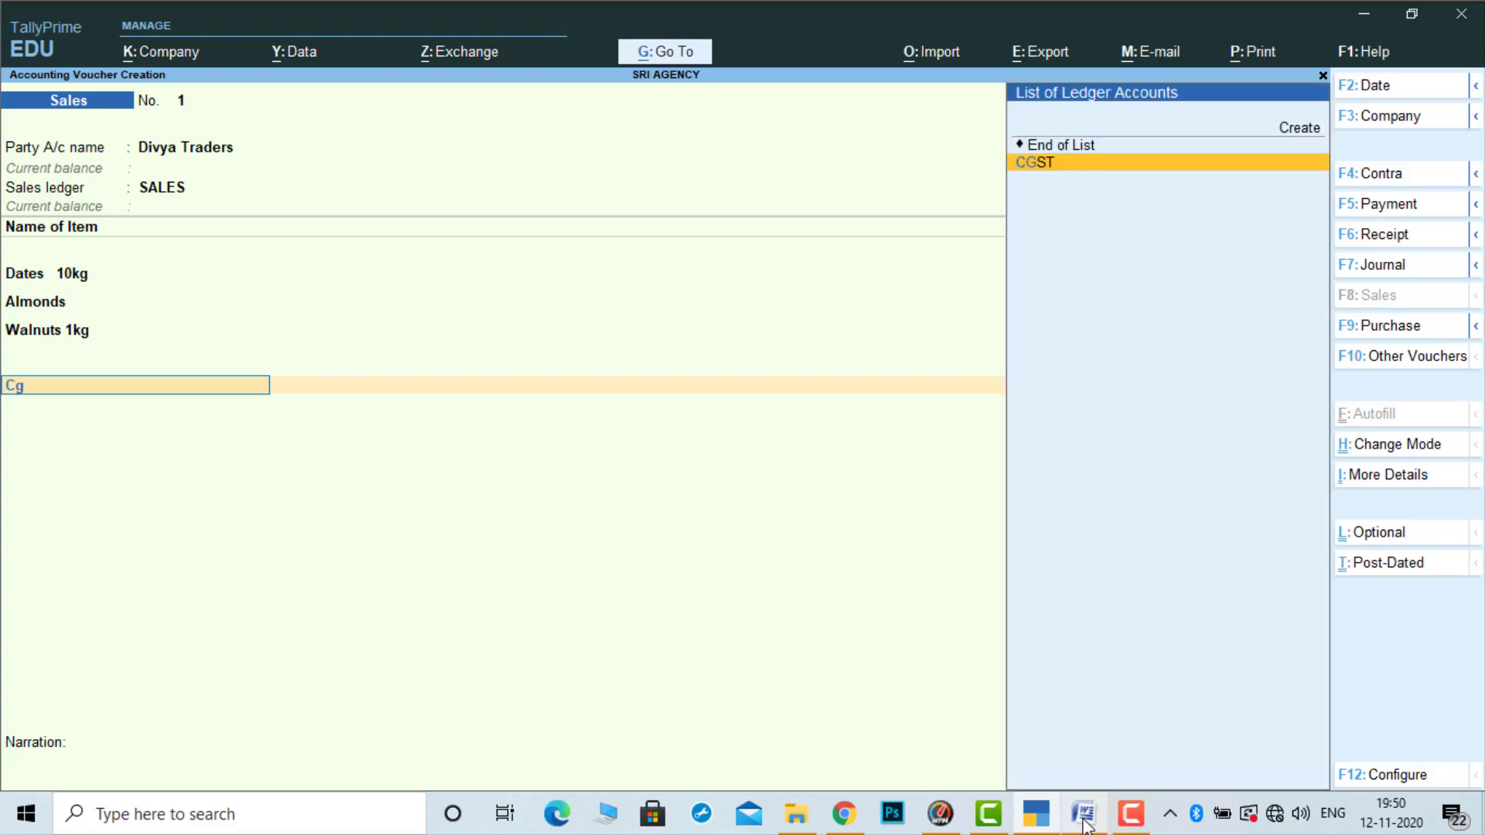
pyautogui.press('Return')
pyautogui.press('Return')
pyautogui.write('sg')
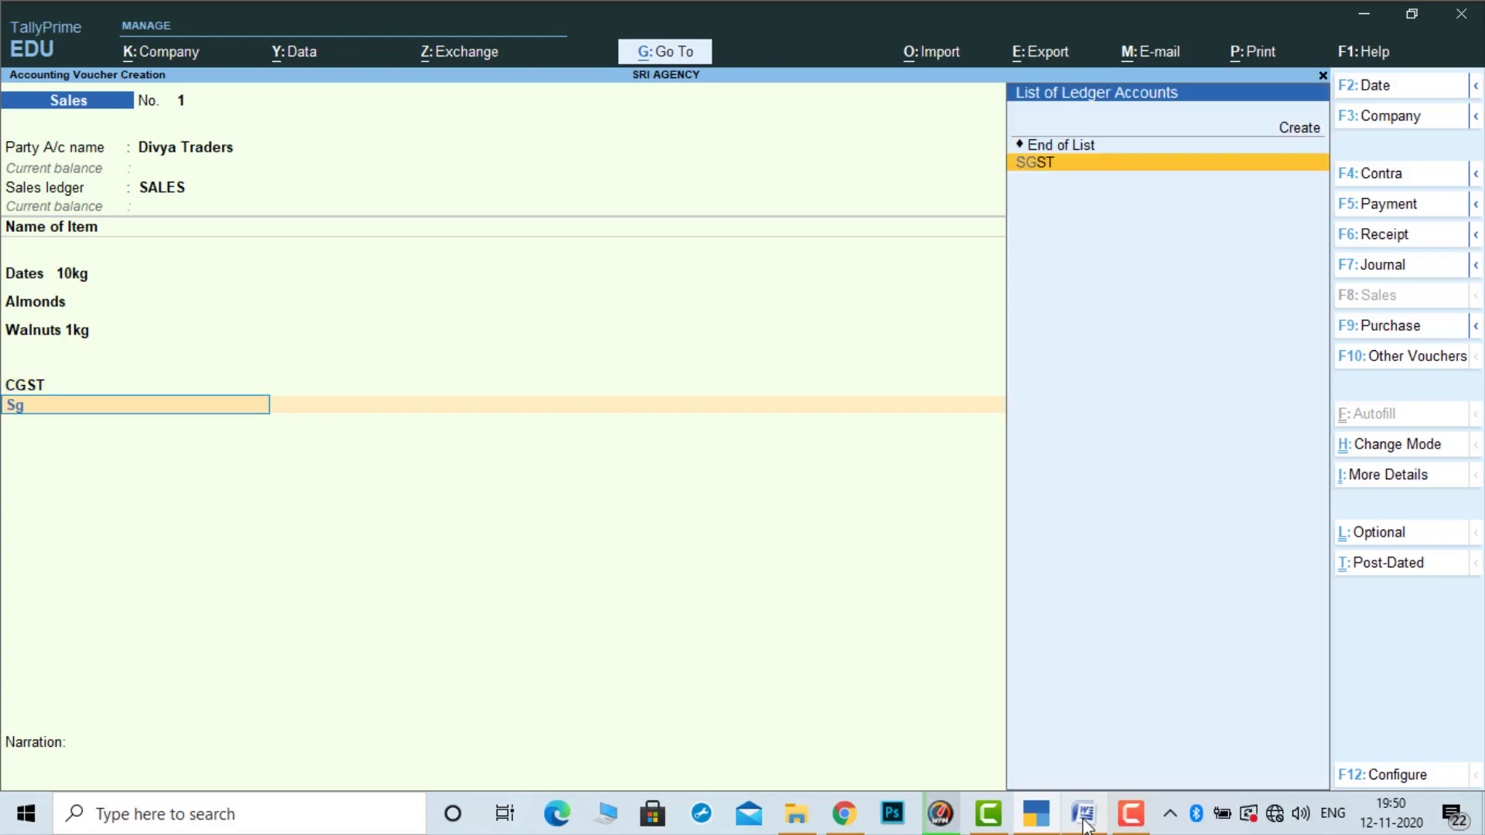
pyautogui.press('Return')
pyautogui.press('Return')
pyautogui.press('Return')
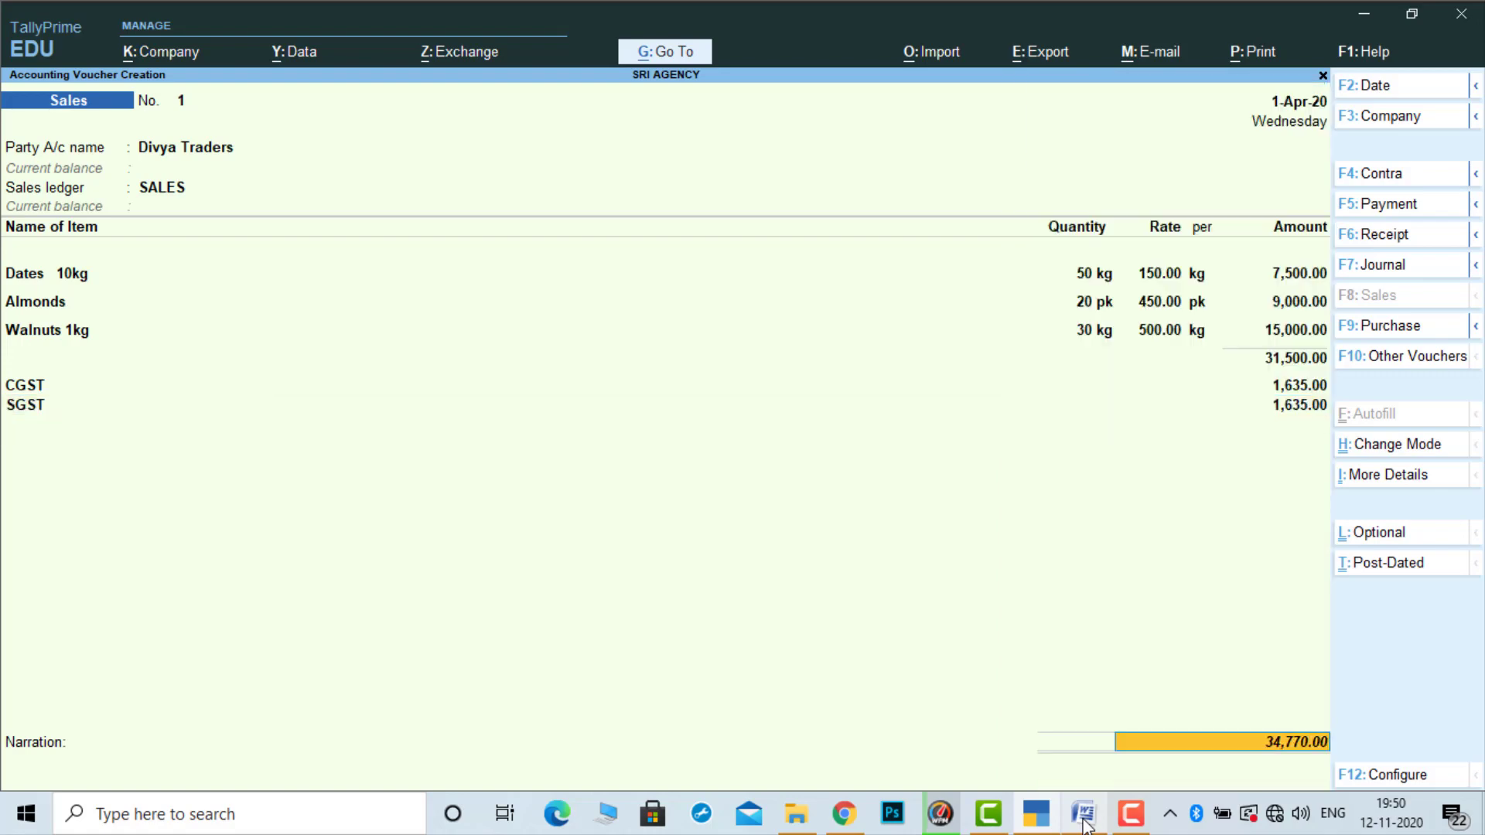
# Leave the narration empty and save the Sales voucher for Divya Traders
pyautogui.press('Return')
pyautogui.press('Return')
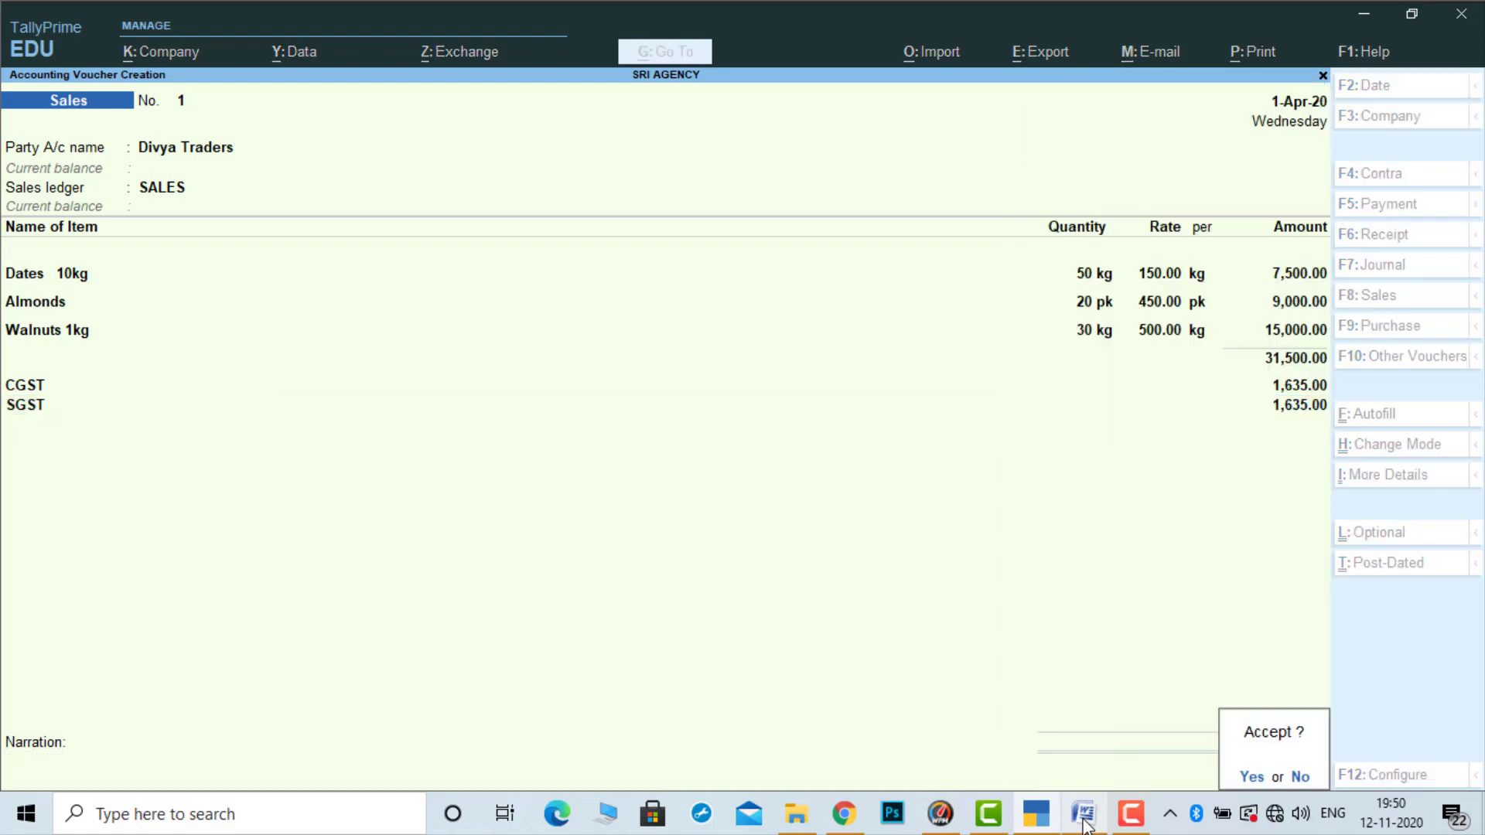
pyautogui.press('Return')
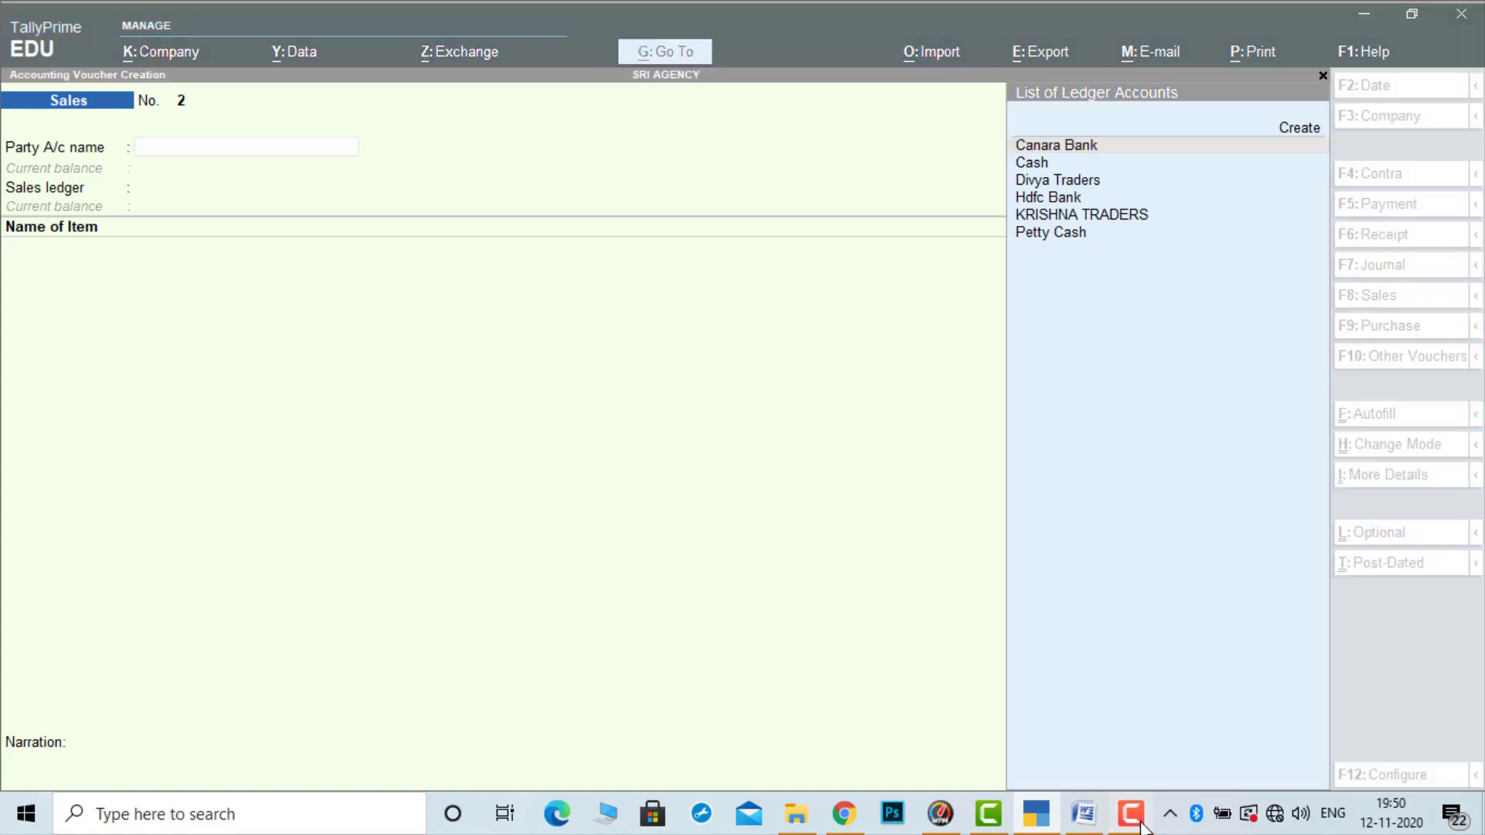
pyautogui.click(1133, 820)
pyautogui.click(842, 664)
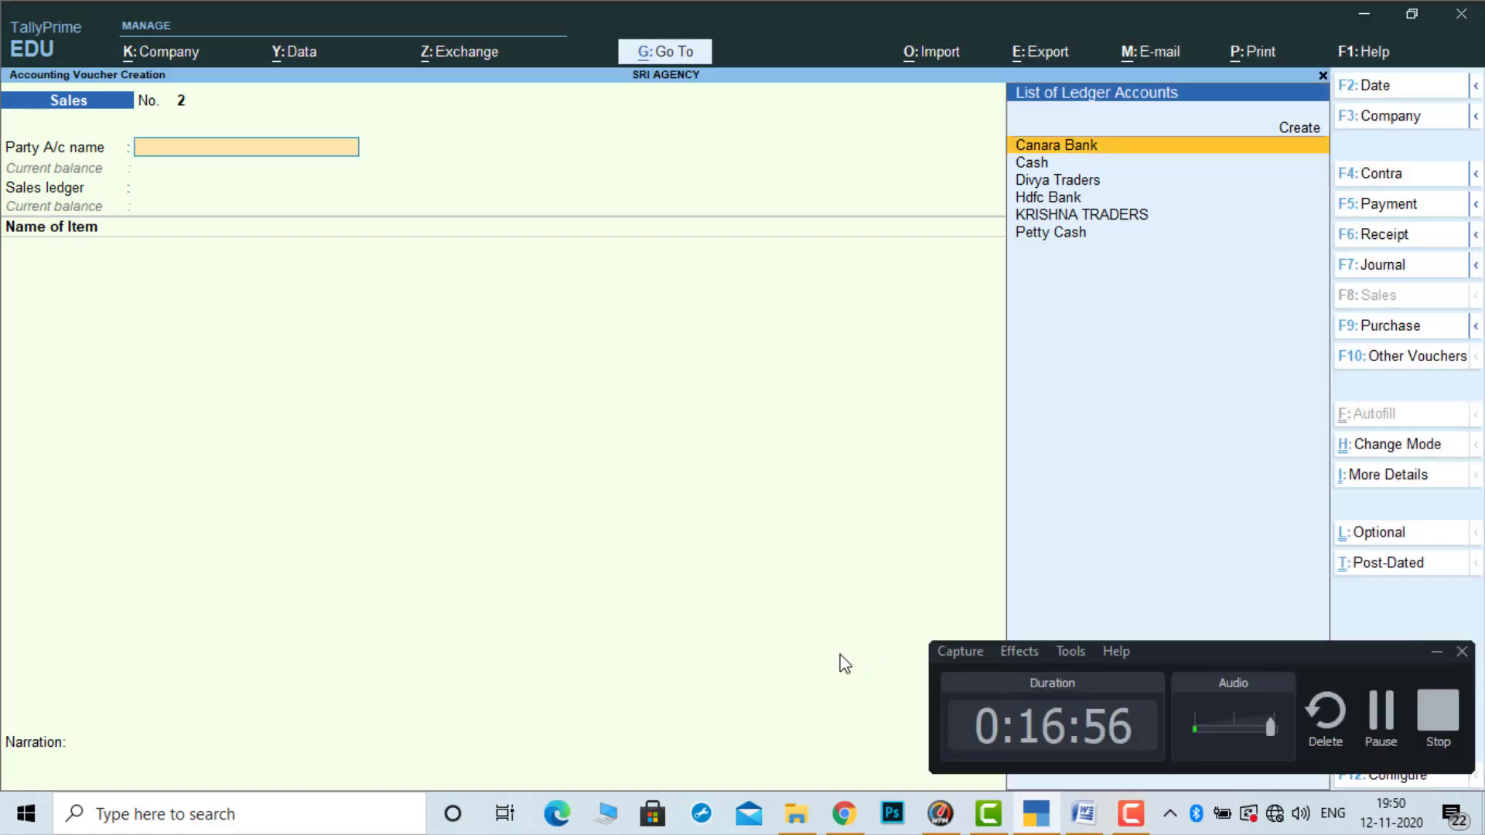
pyautogui.click(1436, 651)
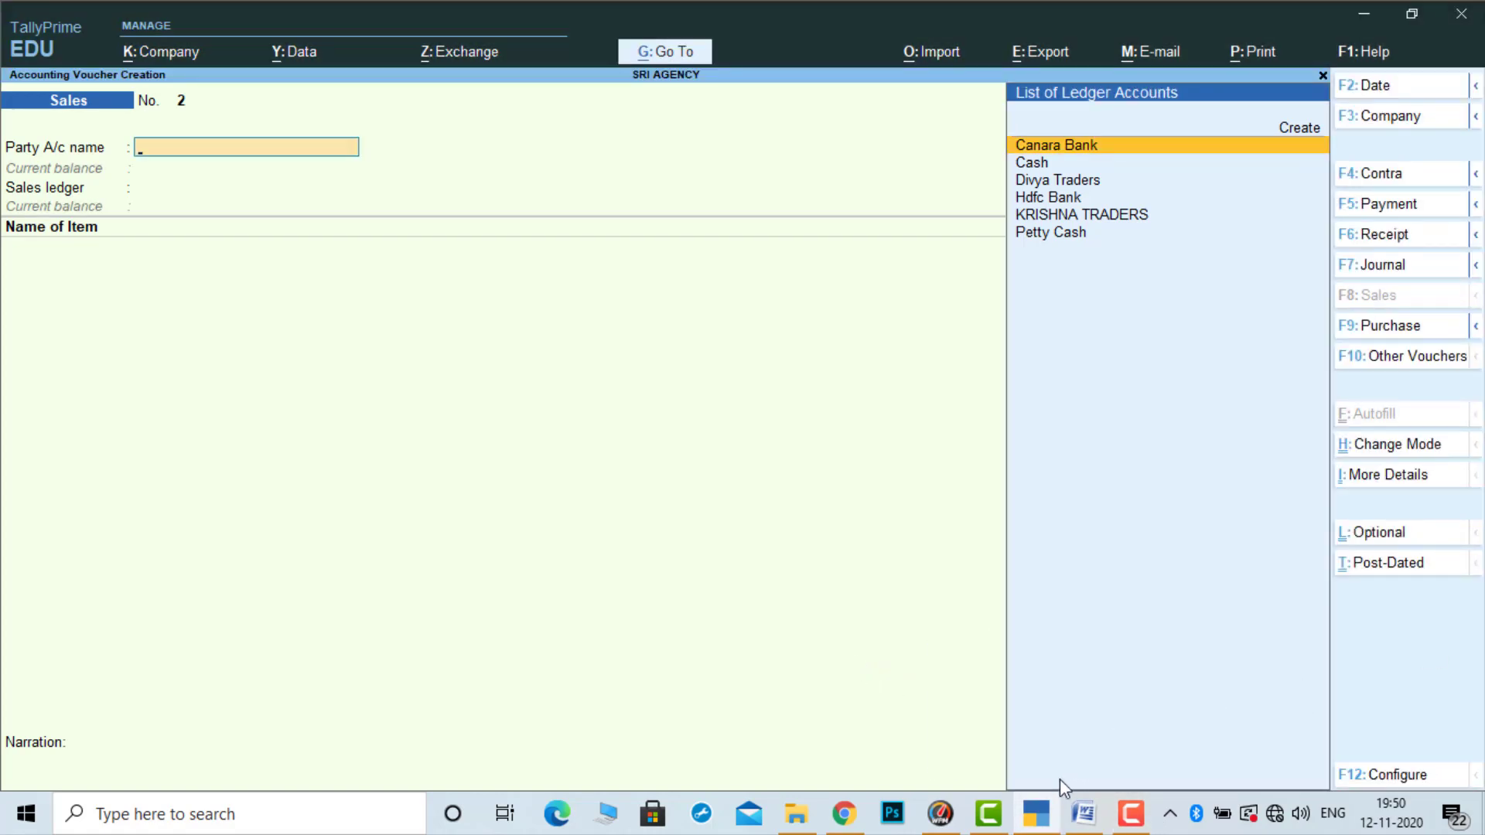
# Look up the Canara Bank cash deposit in the Word problem sheet and start a Contra voucher in TallyPrime
pyautogui.click(1083, 814)
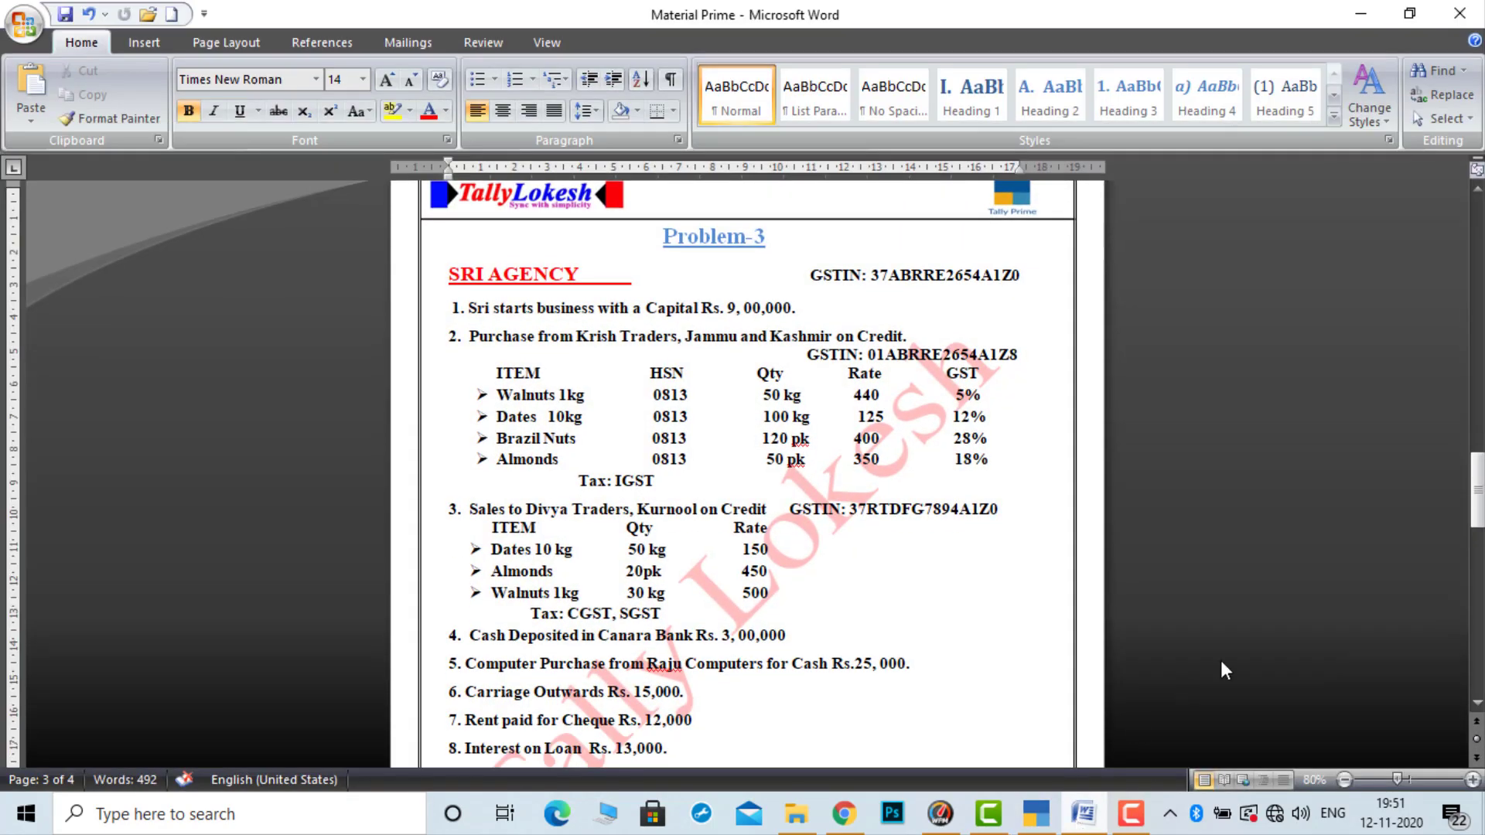
pyautogui.click(1475, 703)
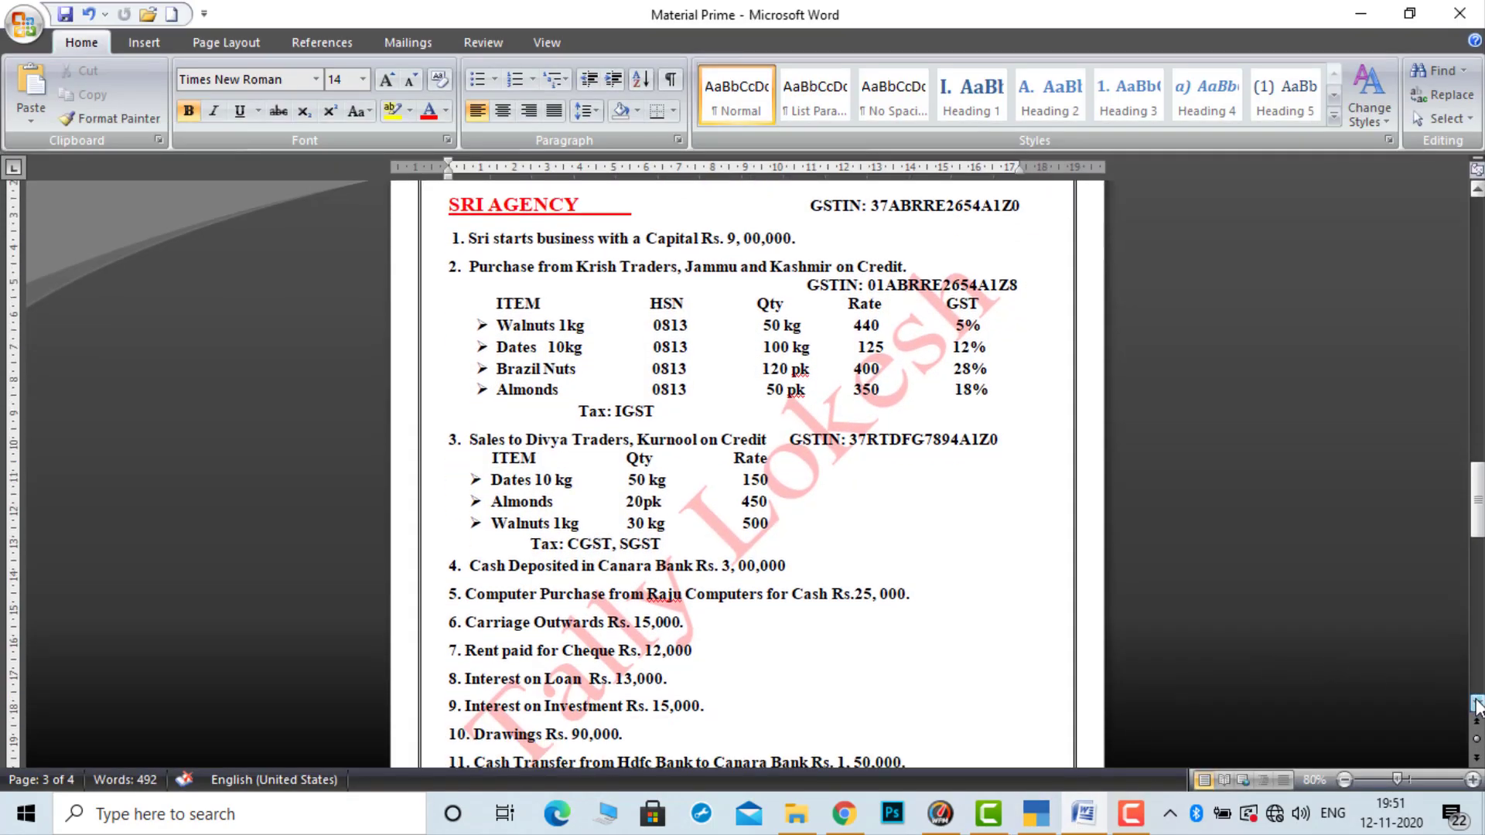
pyautogui.click(1476, 703)
pyautogui.click(1476, 703)
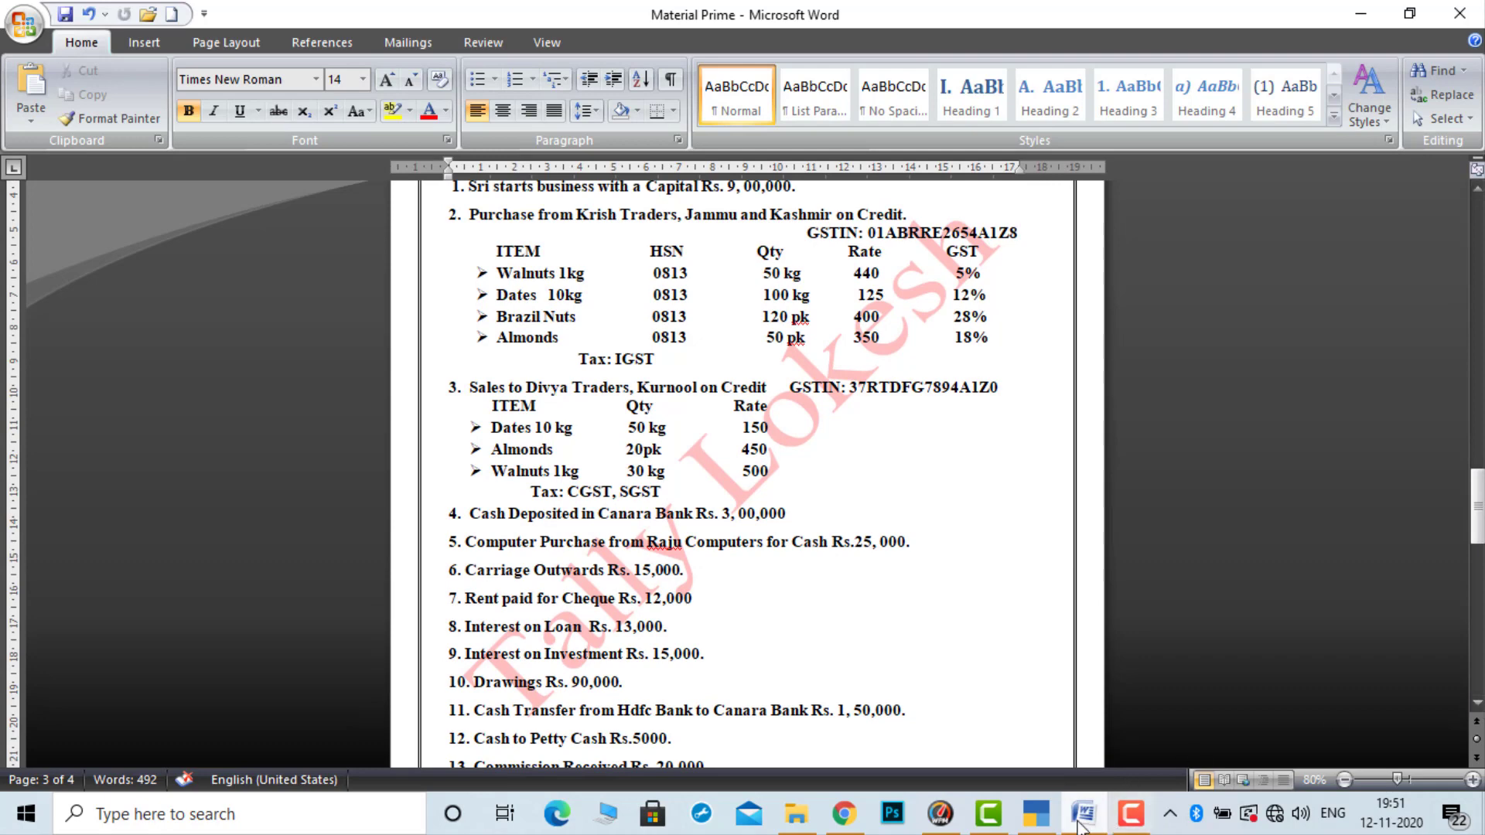
pyautogui.click(1044, 821)
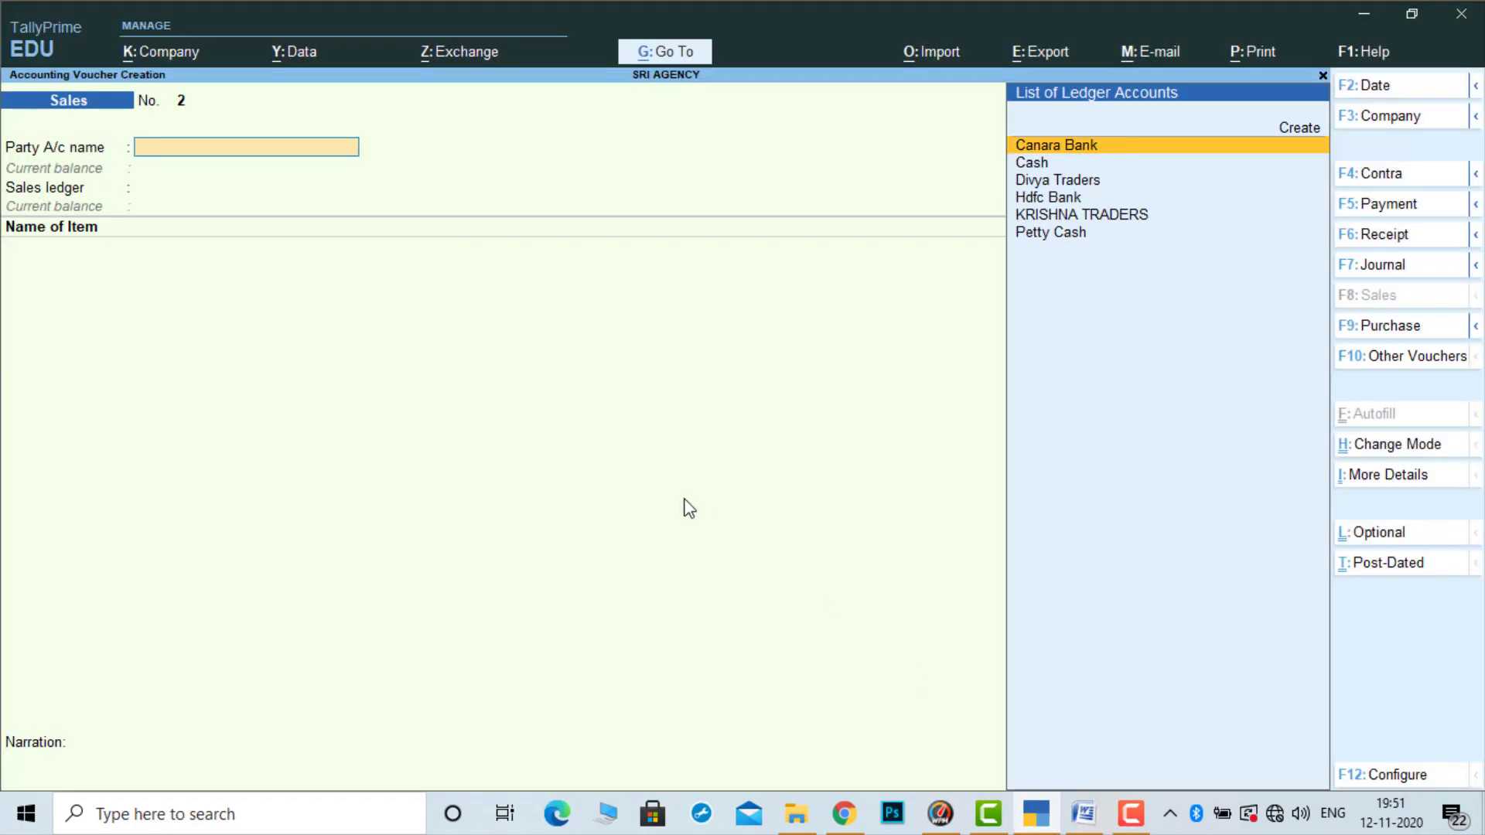
pyautogui.press('F4')
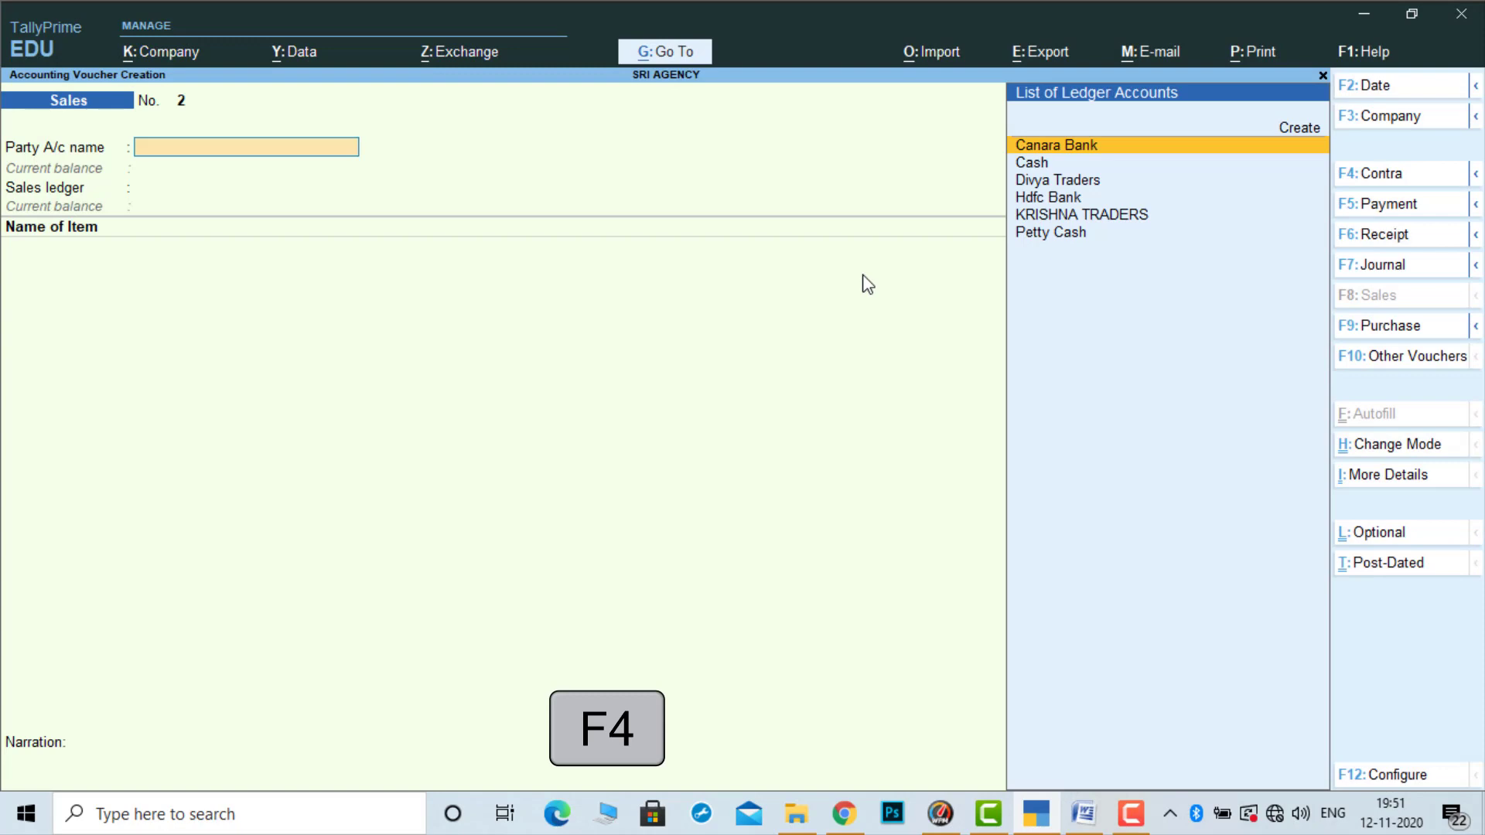
pyautogui.press('F4')
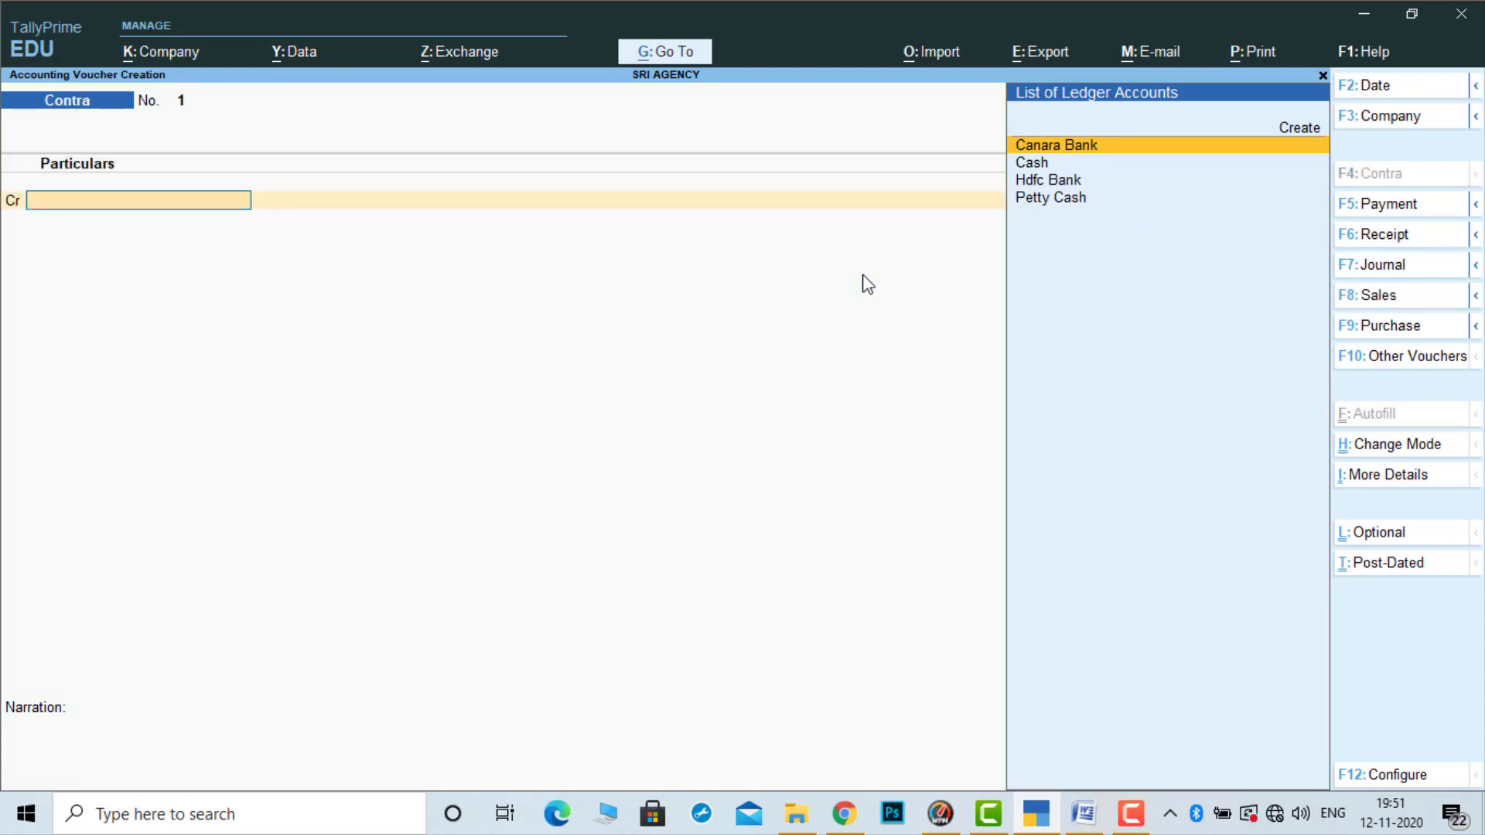
# Enter 300000 in the Contra voucher, crediting Canara Bank with the Cheque allocation and debiting Cash
pyautogui.press('Return')
pyautogui.write('300000')
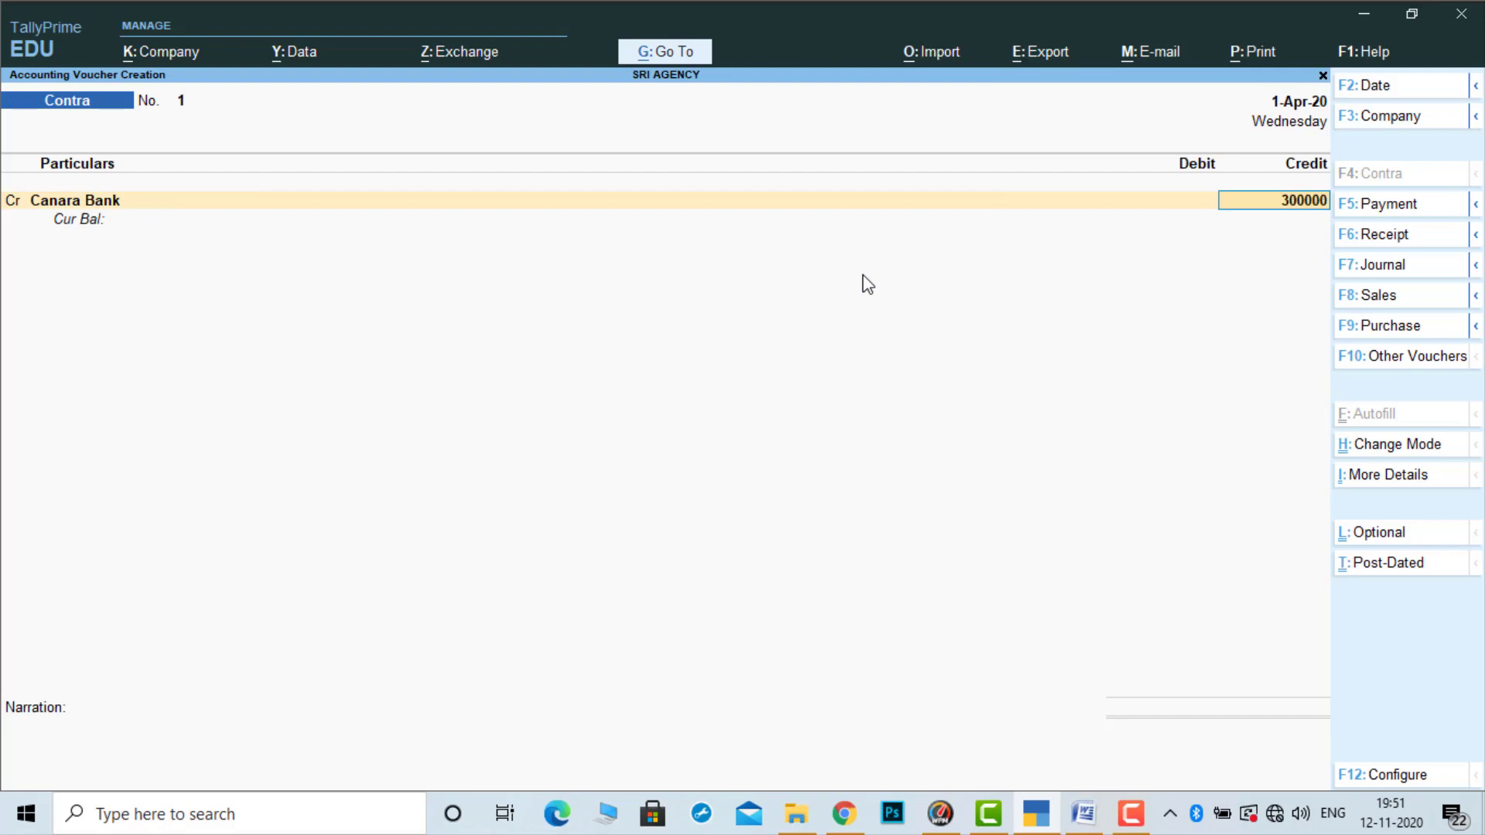
pyautogui.press('Return')
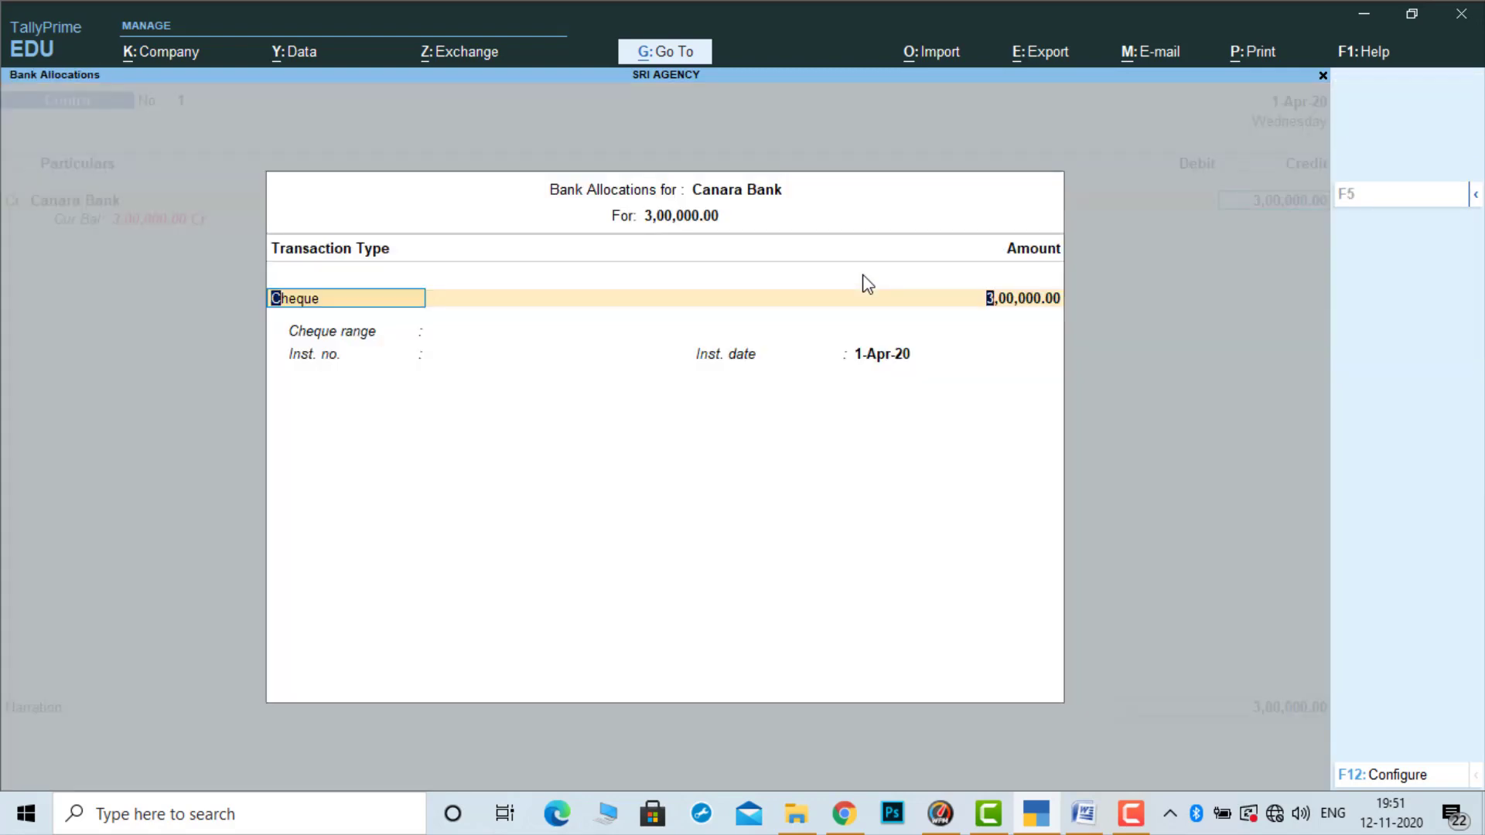
pyautogui.press('Return')
pyautogui.press('Return')
pyautogui.press('Return')
pyautogui.press('Return')
pyautogui.press('Return')
pyautogui.press('Down')
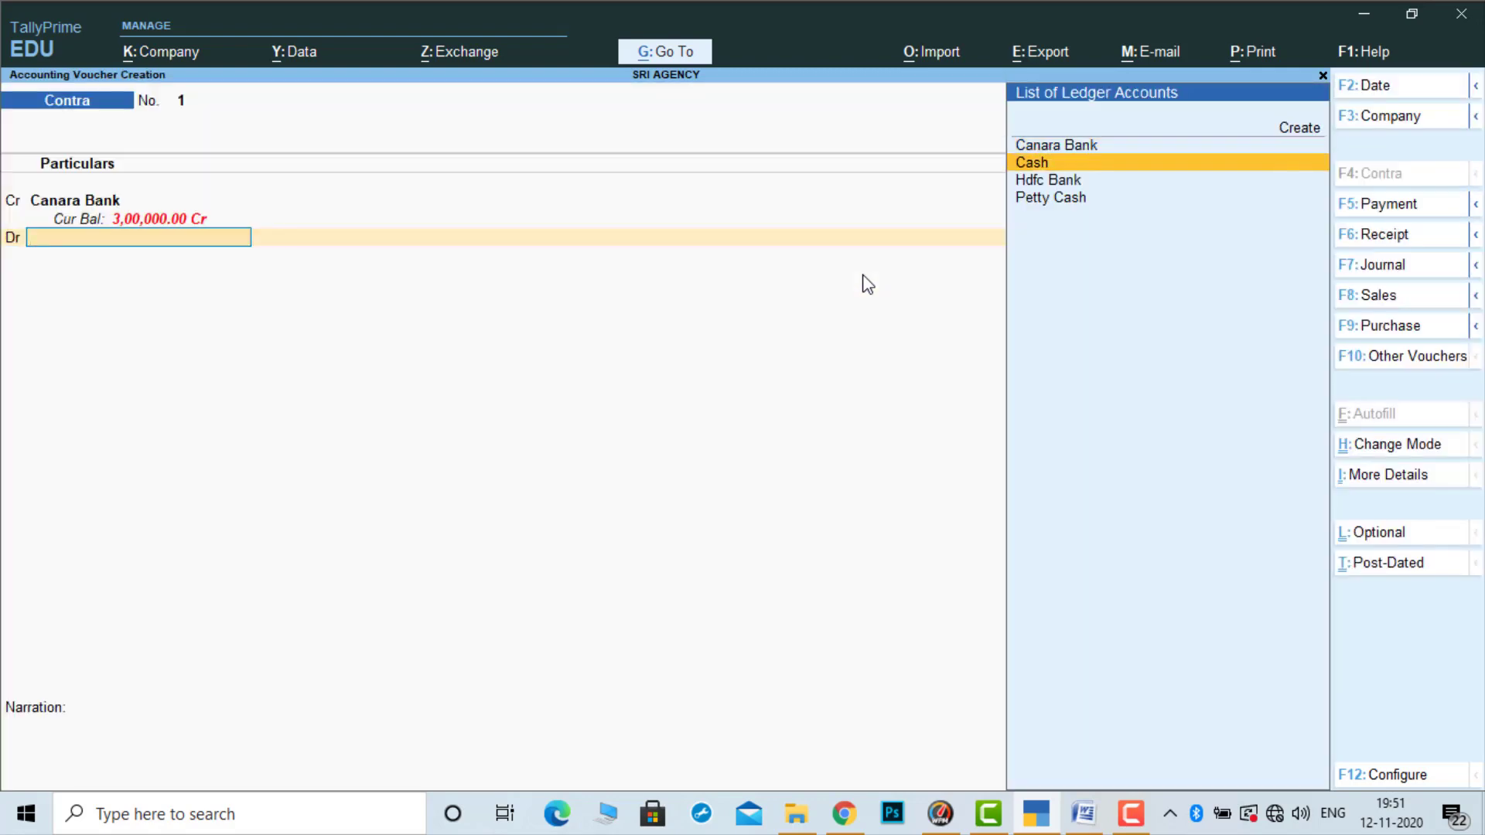
pyautogui.press('Return')
pyautogui.press('Return')
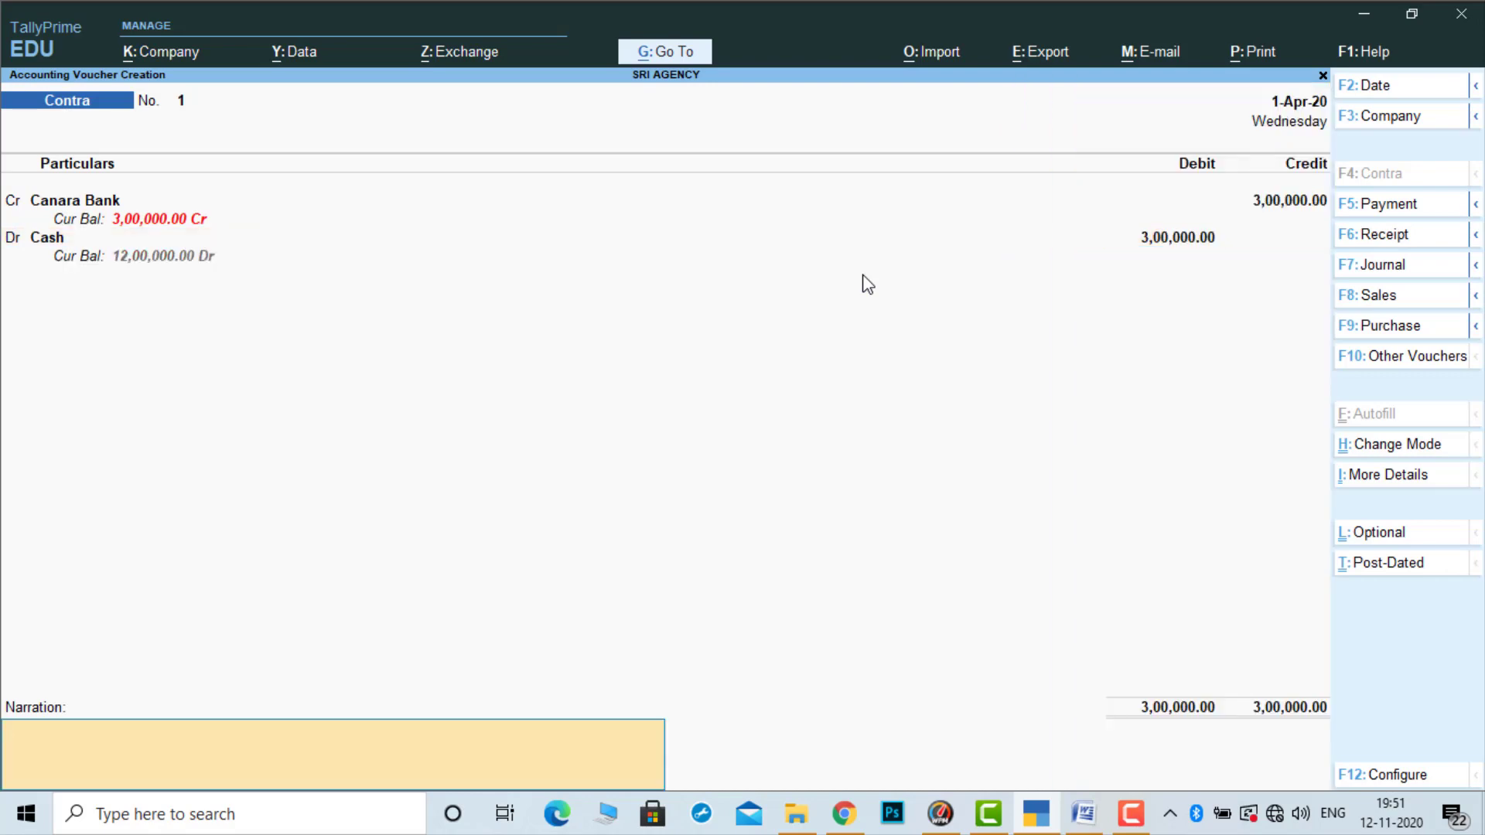
# Go back through the Contra voucher and change the credited account to Cash, keeping its amount
pyautogui.press('BackSpace')
pyautogui.press('BackSpace')
pyautogui.press('BackSpace')
pyautogui.press('Down')
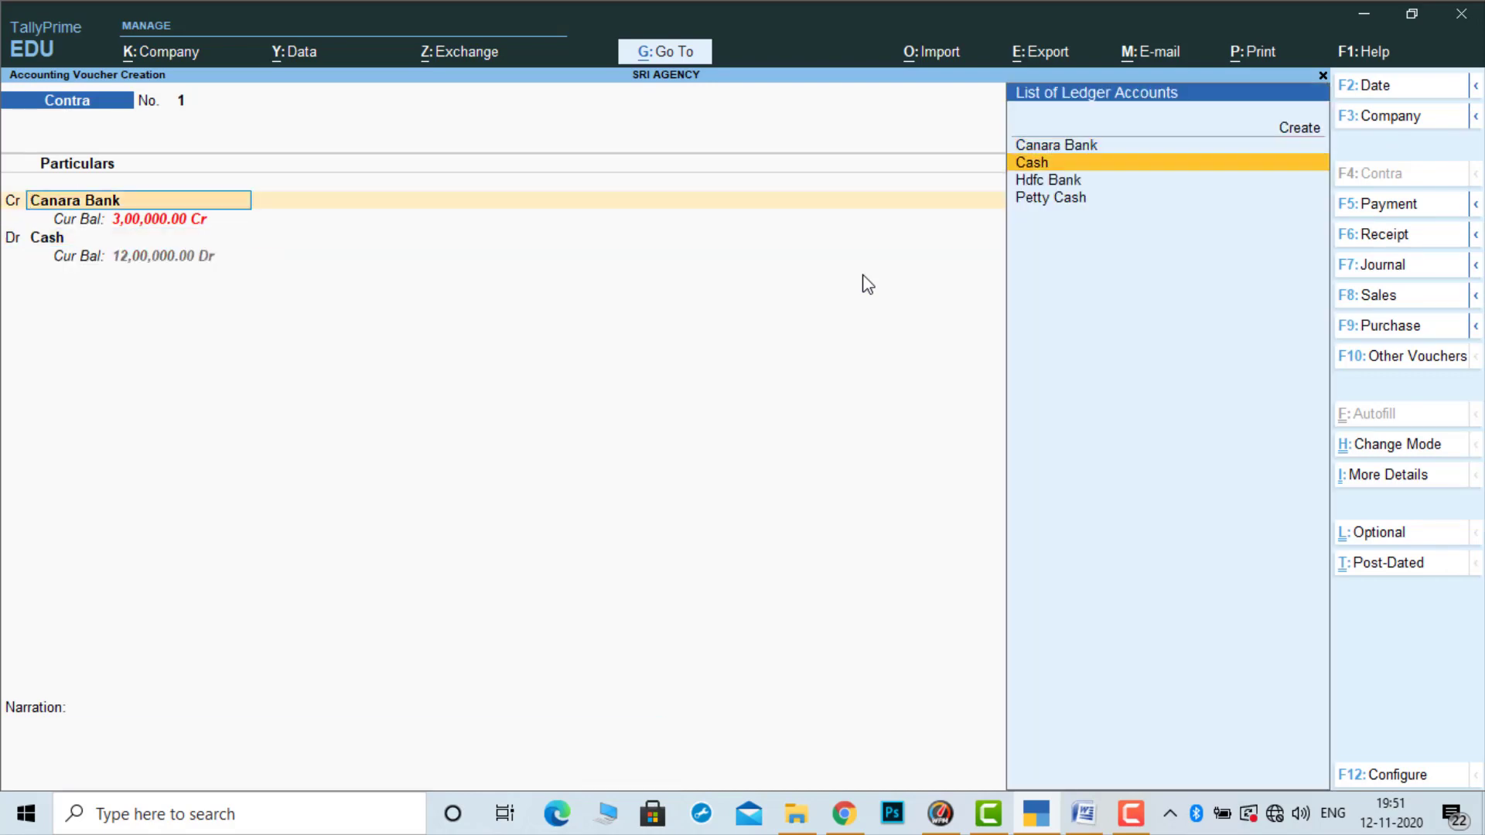
pyautogui.press('Return')
pyautogui.press('Return')
# Change the debited account to Canara Bank for 3,00,000 with Cash as the transaction type
pyautogui.press('Down')
pyautogui.press('Up')
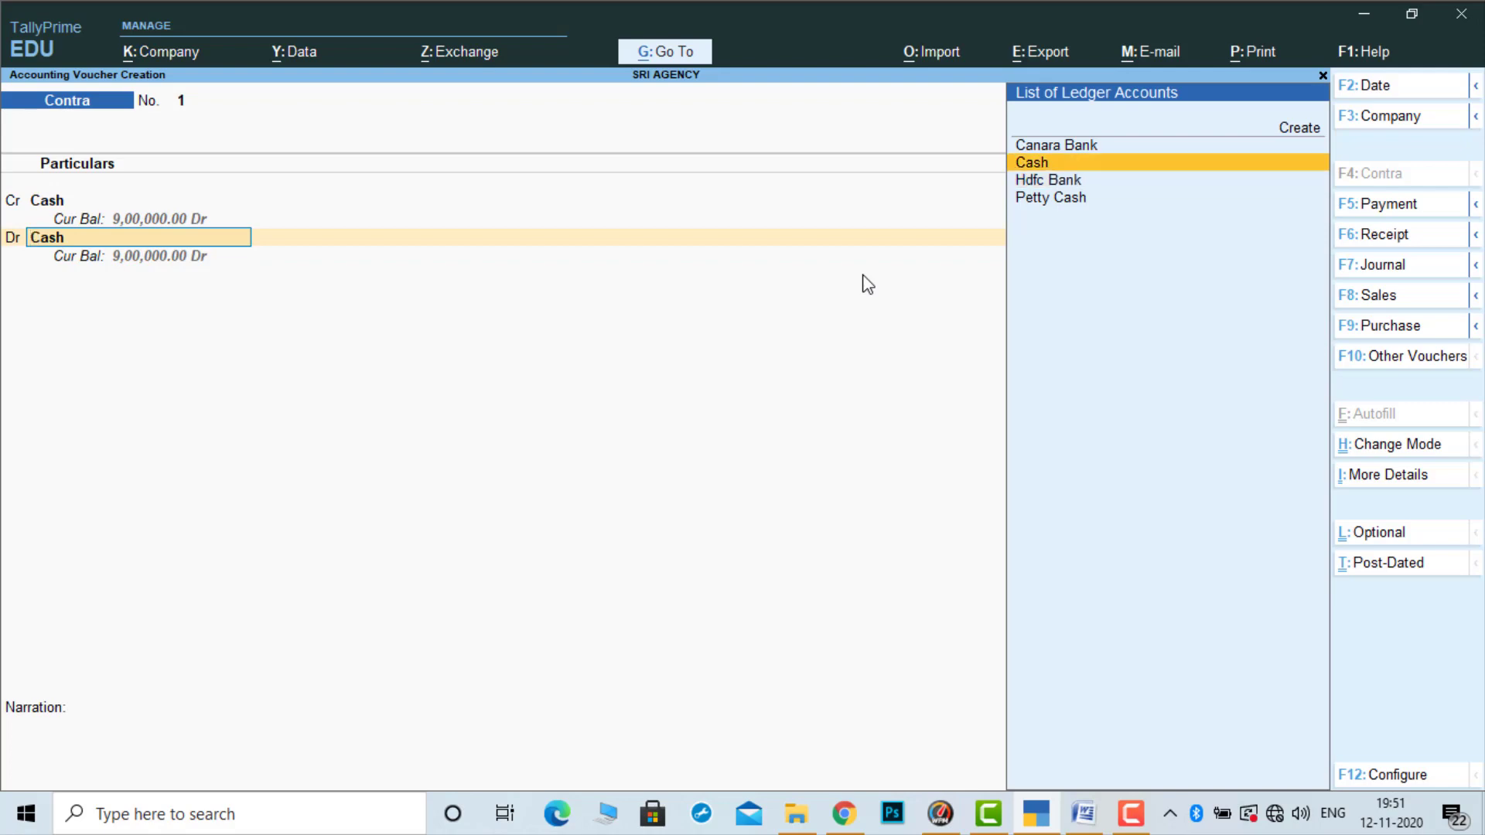
pyautogui.press('Up')
pyautogui.press('Return')
pyautogui.press('Return')
pyautogui.press('Return')
# Leave the Canara Bank cash denominations and the narration blank, and save the Contra voucher
pyautogui.press('Down')
pyautogui.press('Down')
pyautogui.press('Down')
pyautogui.press('Down')
pyautogui.press('Down')
pyautogui.press('Down')
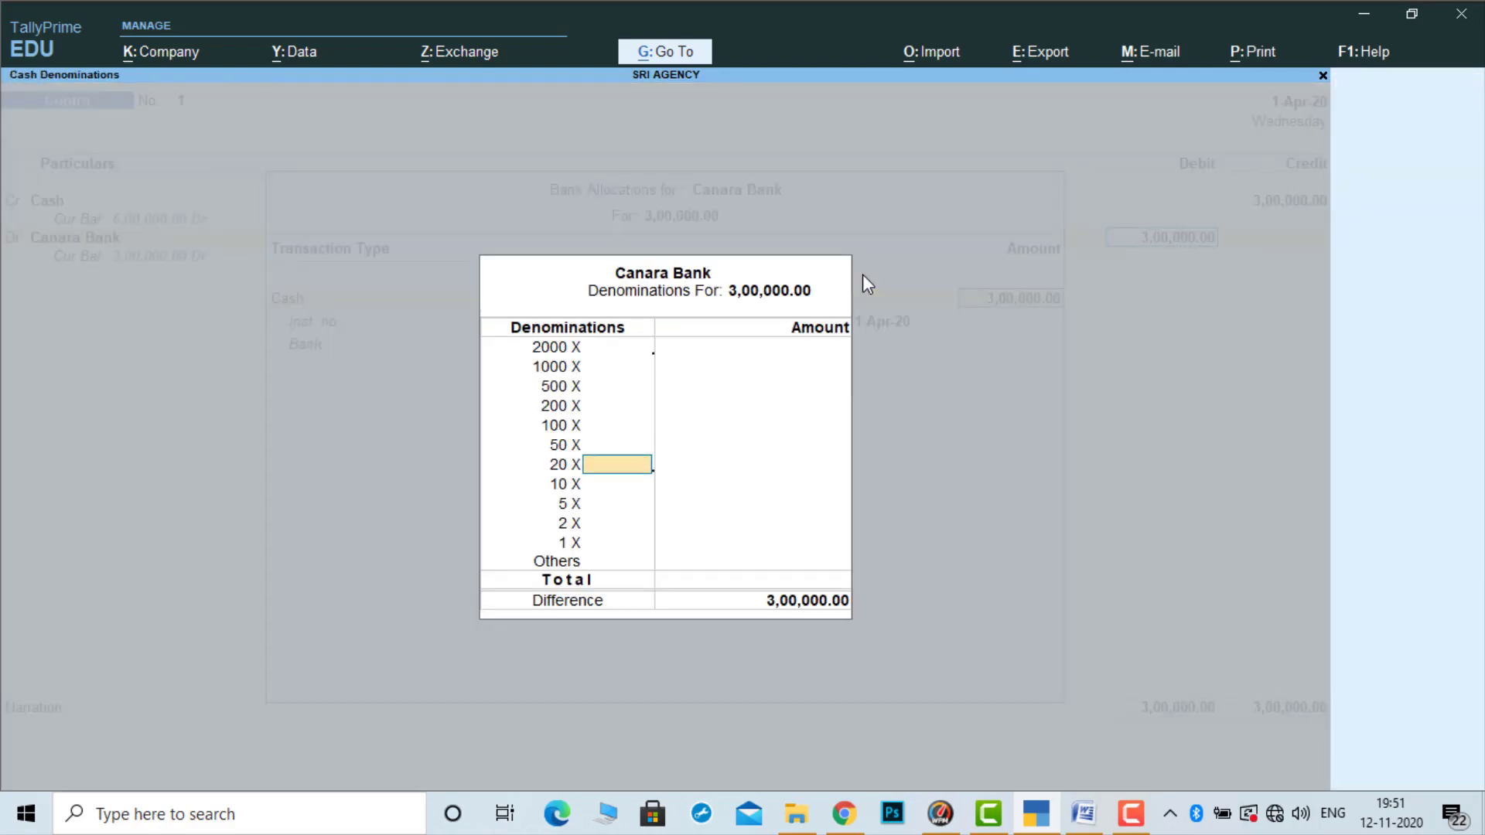
pyautogui.press('Return')
pyautogui.press('Return')
pyautogui.press('Return')
pyautogui.press('Return')
pyautogui.press('Return')
pyautogui.press('Return')
pyautogui.press('Return')
pyautogui.press('Return')
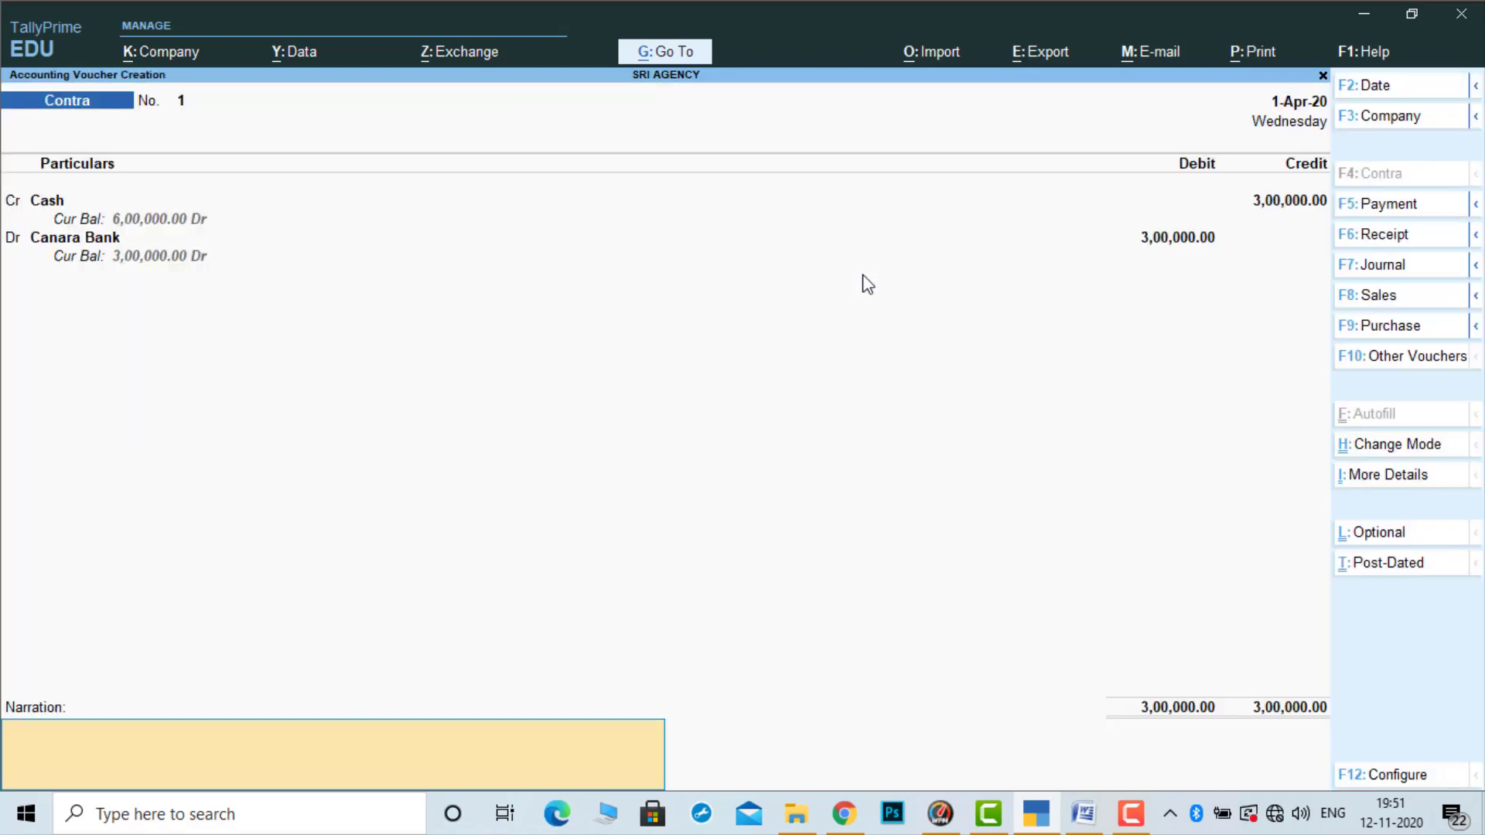
pyautogui.press('Return')
pyautogui.press('Return')
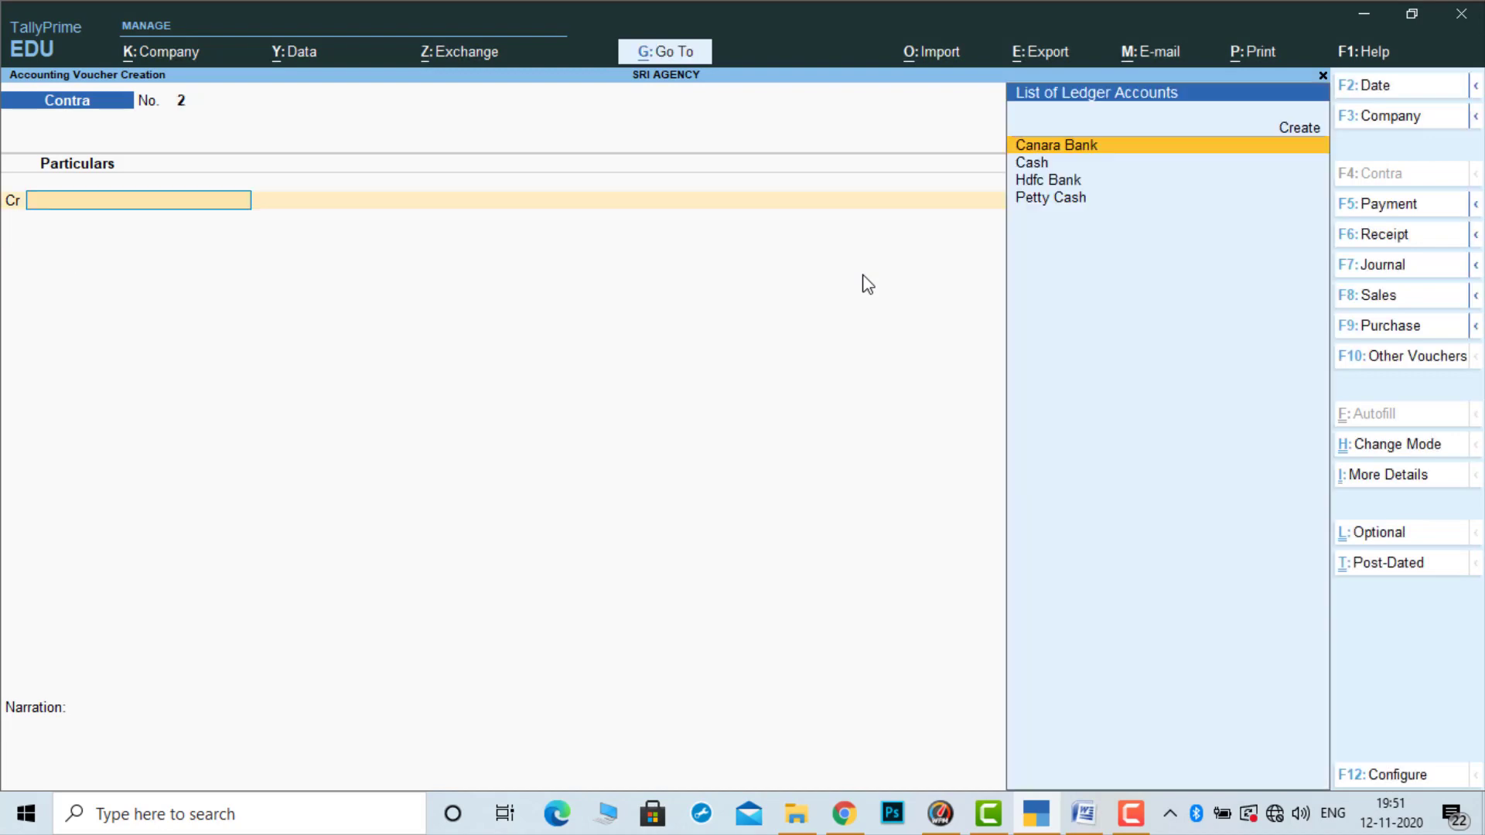
# Quit voucher creation and open the company's Balance Sheet in detailed view
pyautogui.press('Escape')
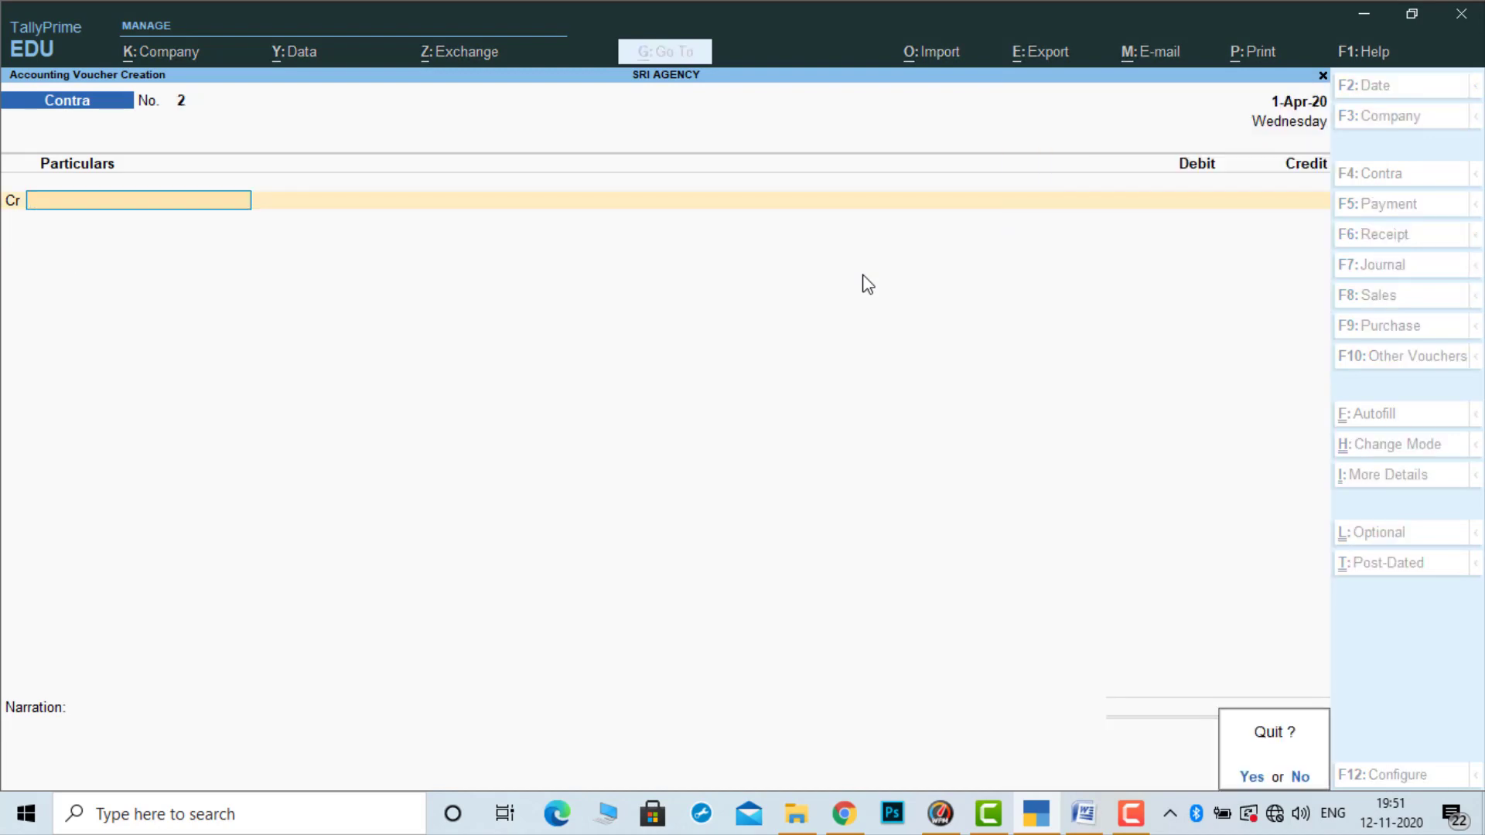
pyautogui.press('Return')
pyautogui.press('Down')
pyautogui.press('Down')
pyautogui.press('Down')
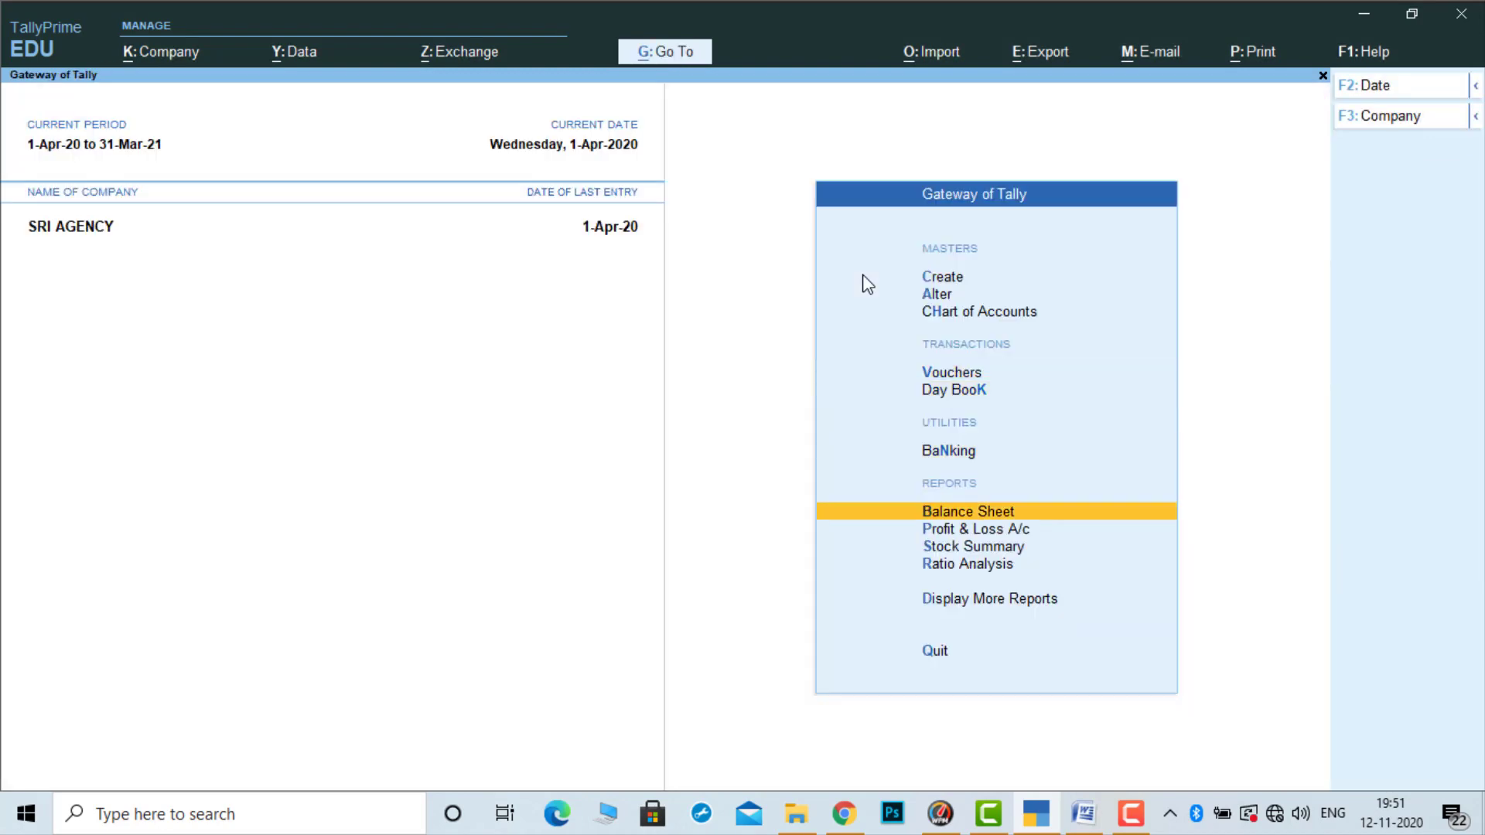
pyautogui.press('Return')
pyautogui.hotkey('alt', 'F1')
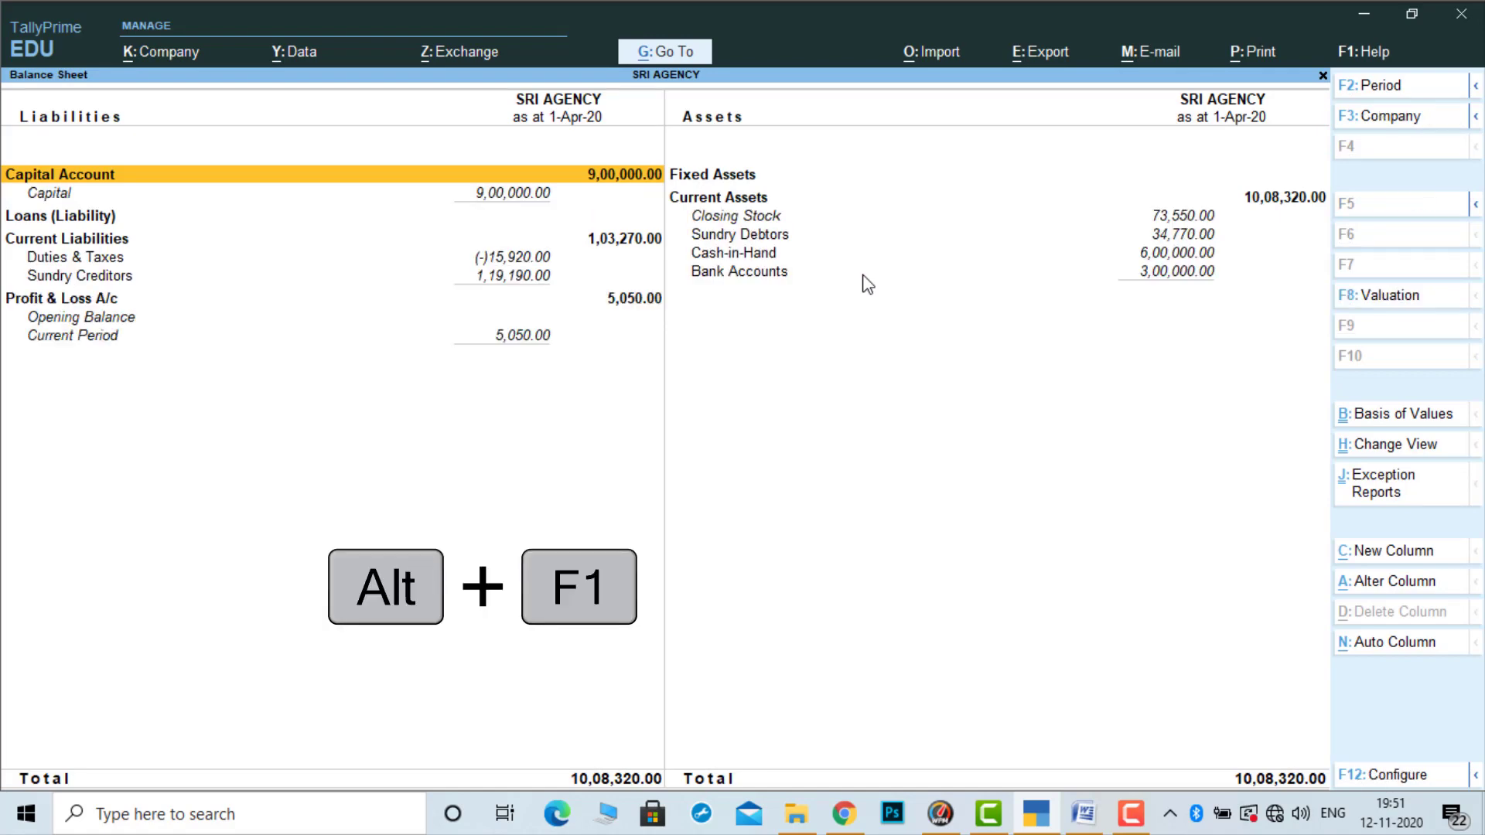
# Examine the Balance Sheet's cash, bank, debtors and closing stock, then duties and taxes, creditors and Profit & Loss account
pyautogui.press('Right')
pyautogui.press('Down')
pyautogui.press('Down')
pyautogui.press('Down')
pyautogui.press('Down')
pyautogui.press('Down')
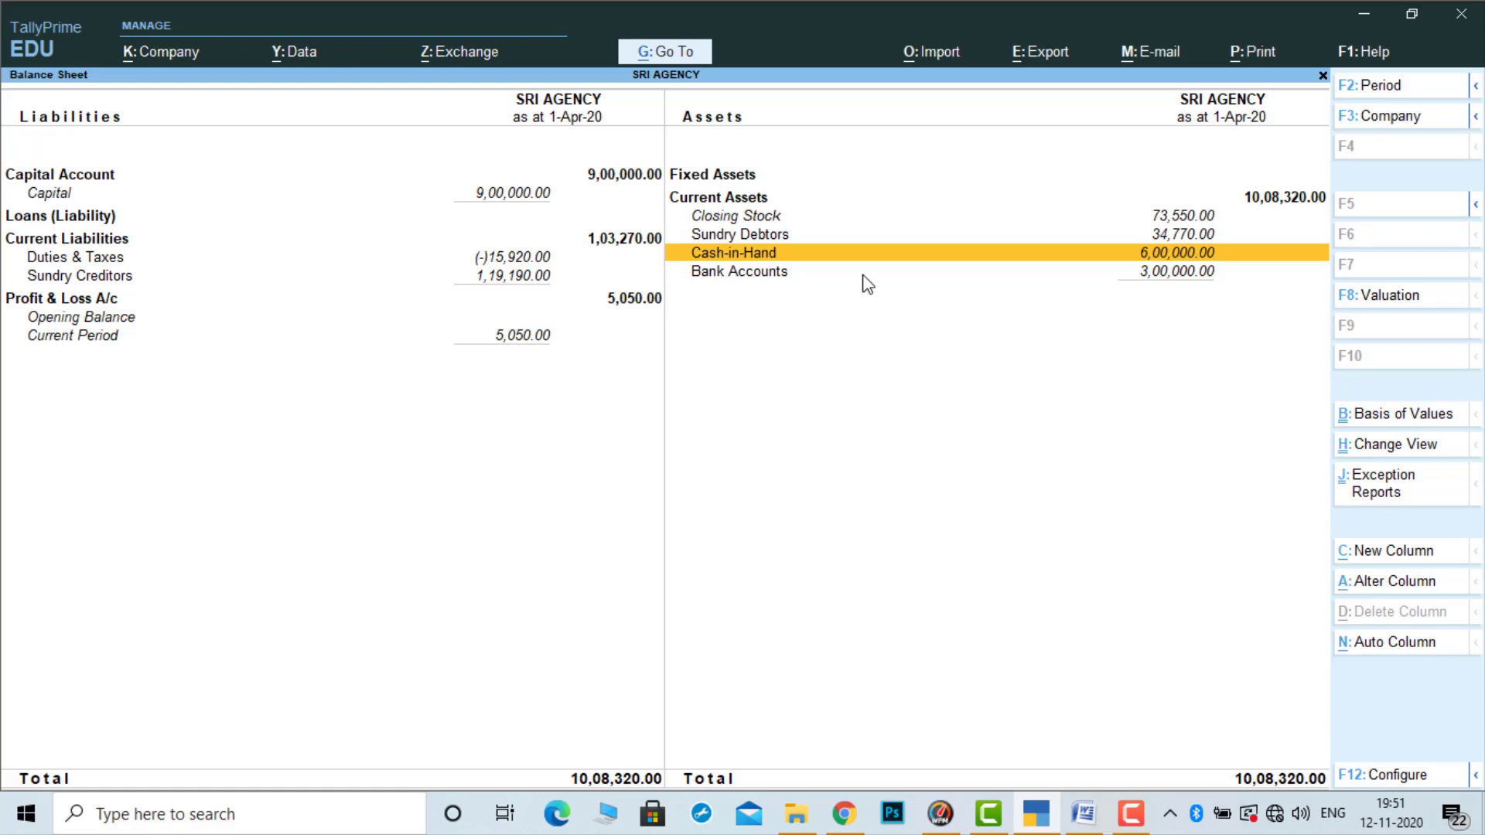
pyautogui.press('Left')
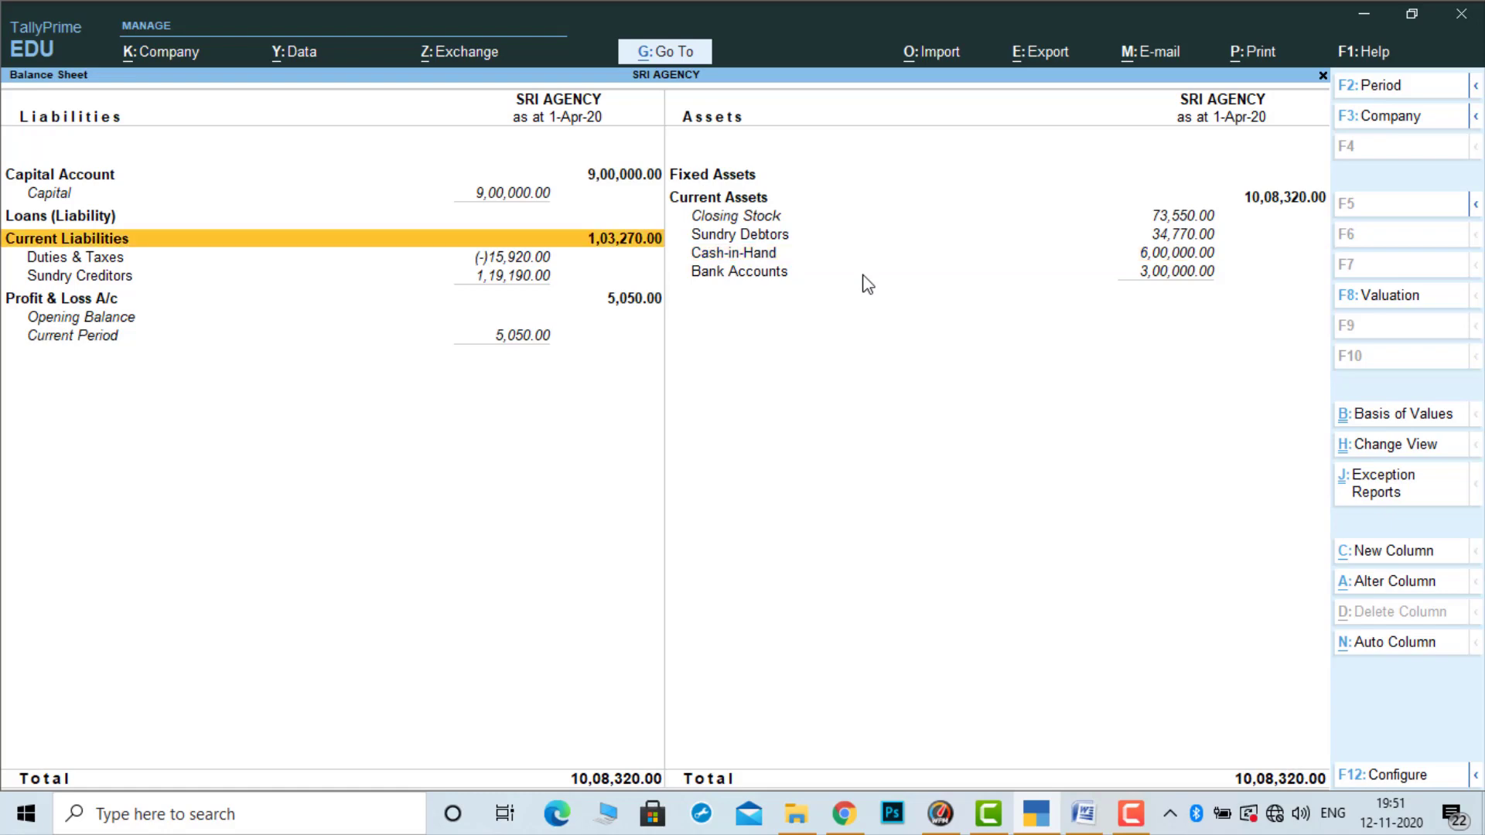
pyautogui.press('Down')
pyautogui.press('Down')
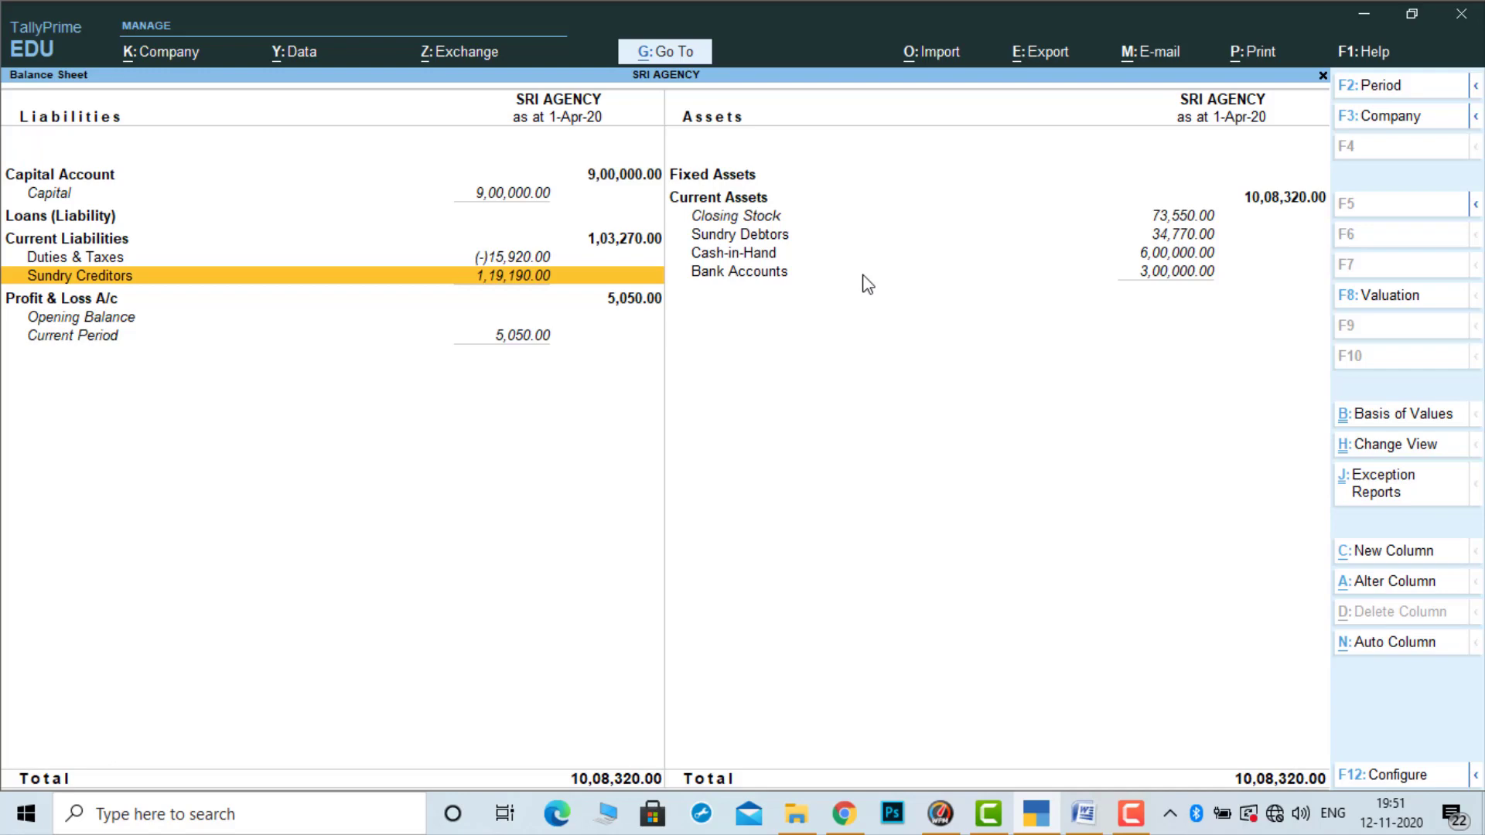
pyautogui.press('Up')
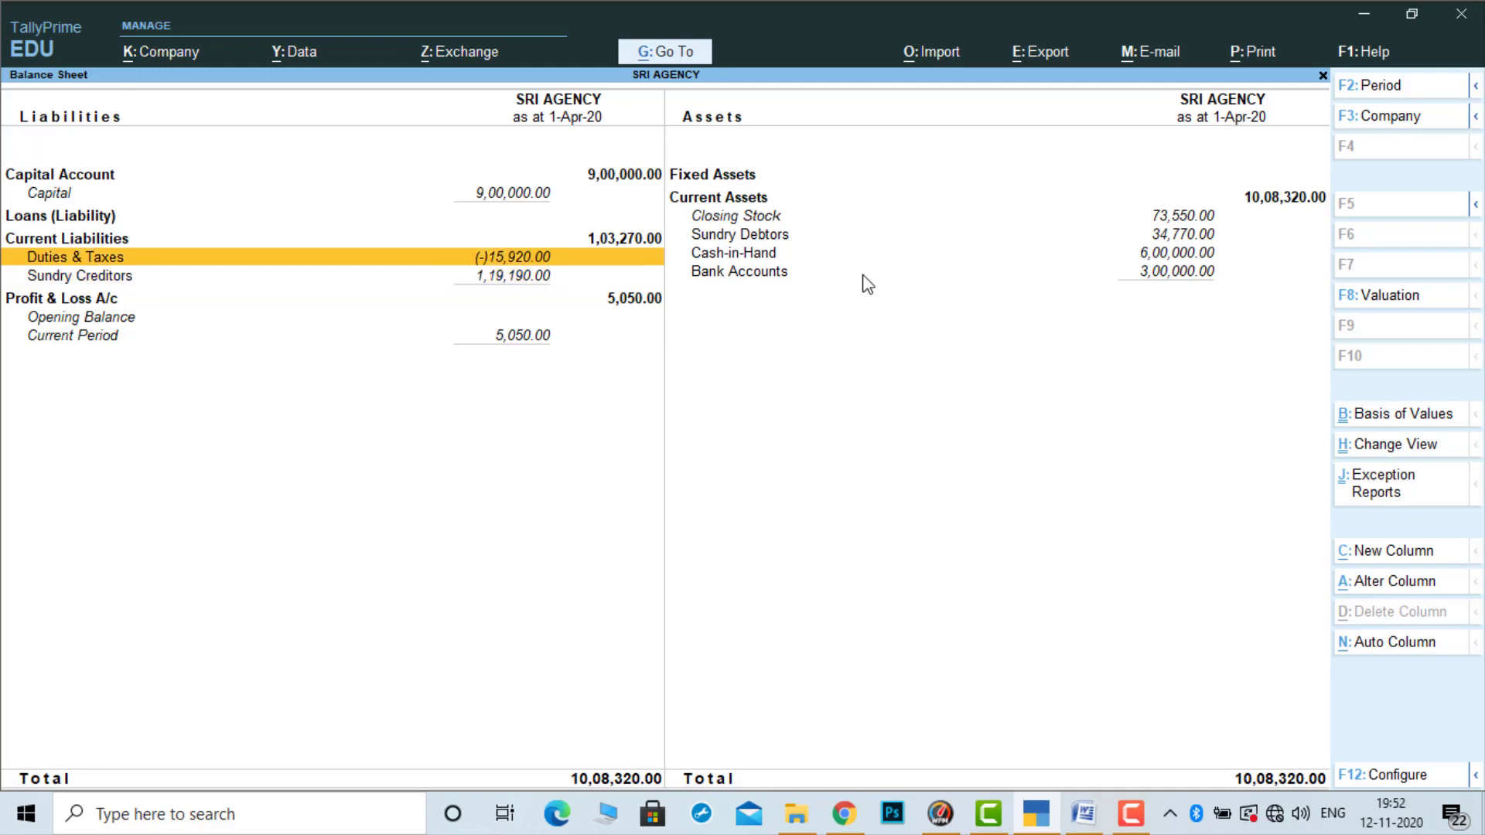
pyautogui.press('Right')
pyautogui.press('Up')
pyautogui.press('Up')
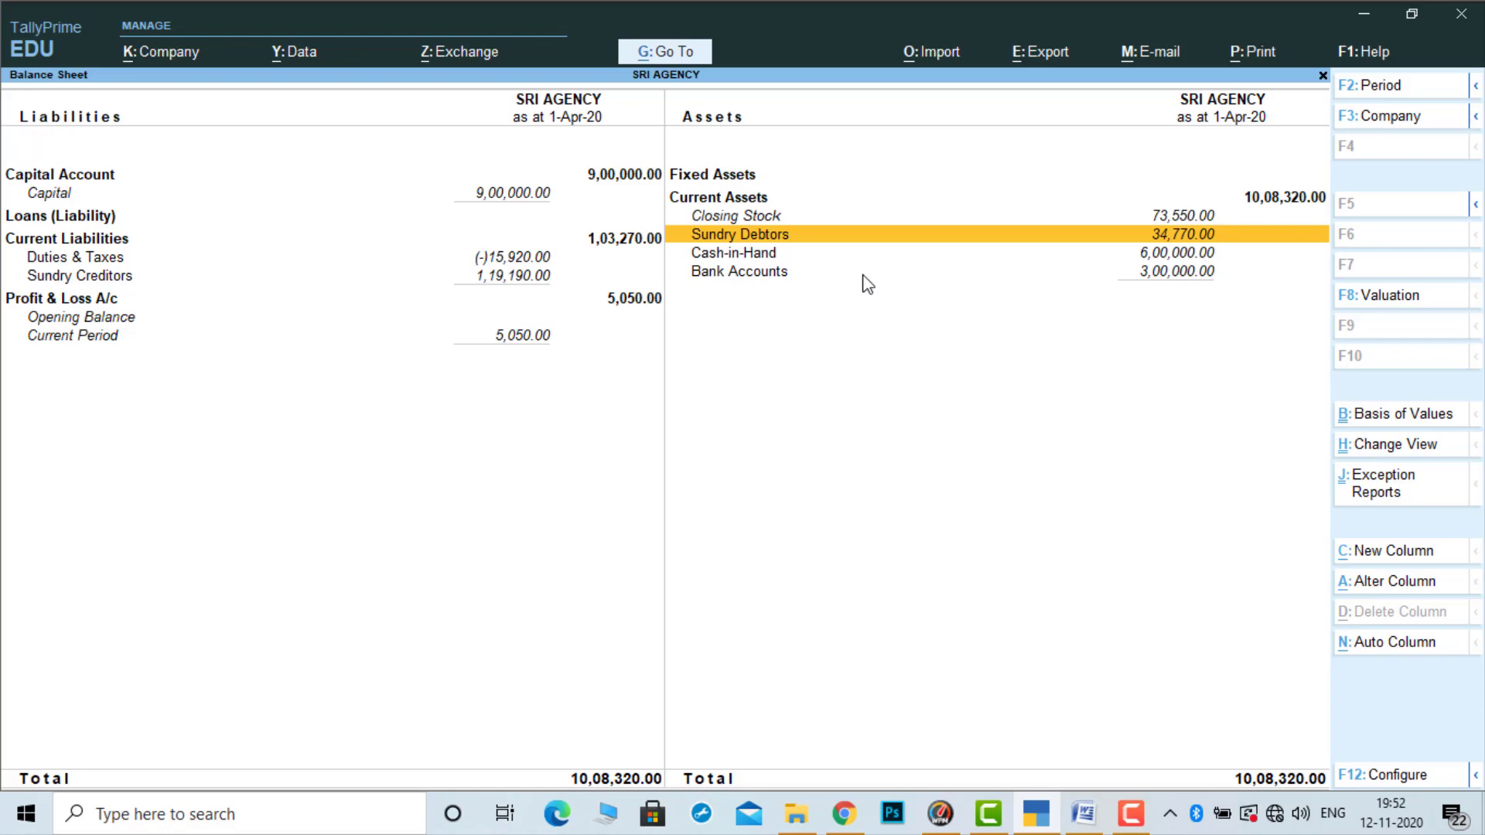
pyautogui.press('Up')
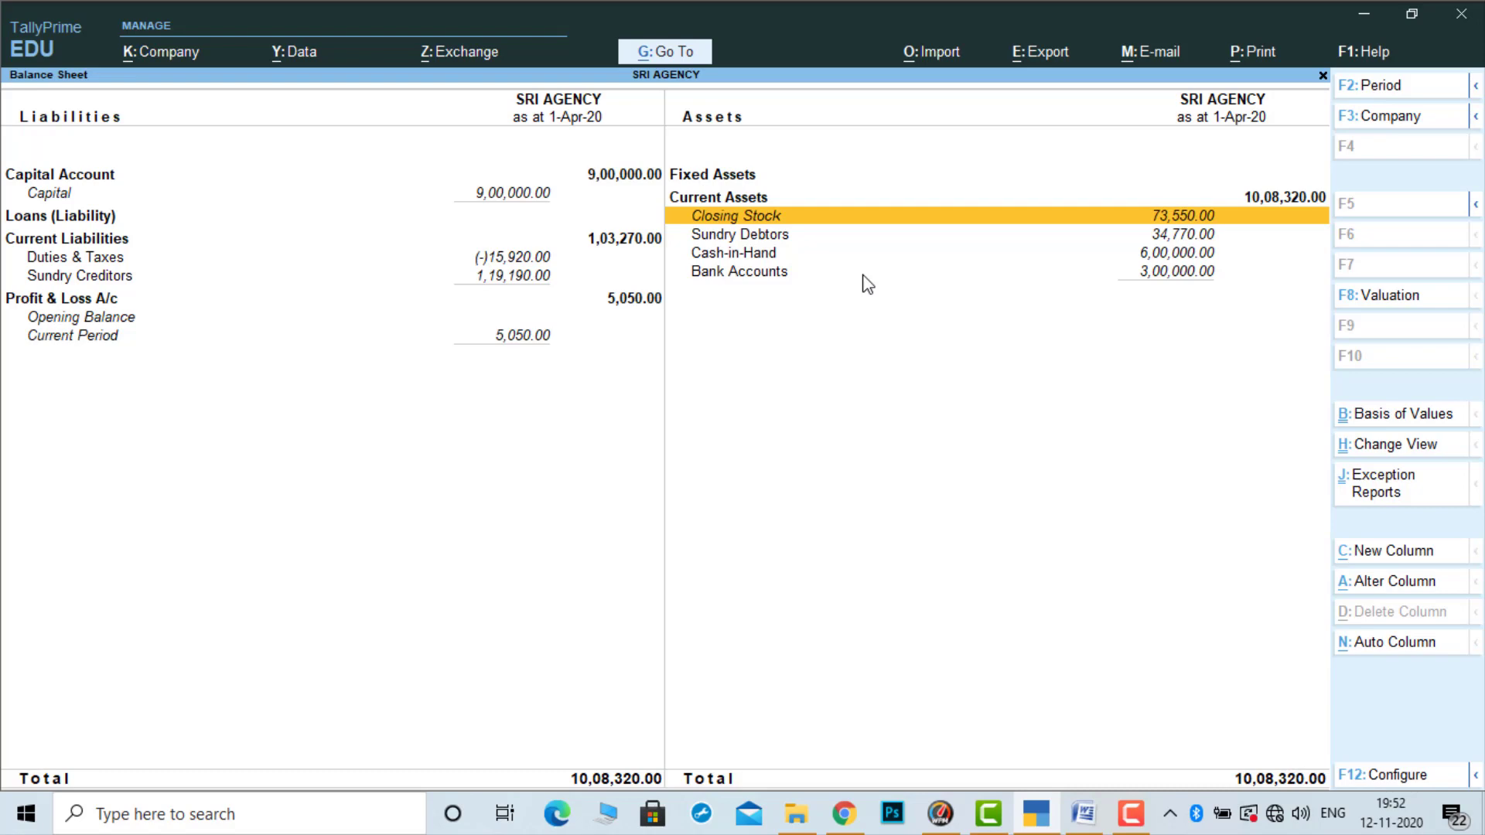
pyautogui.press('Left')
pyautogui.press('Down')
pyautogui.press('Down')
pyautogui.press('Down')
pyautogui.press('Down')
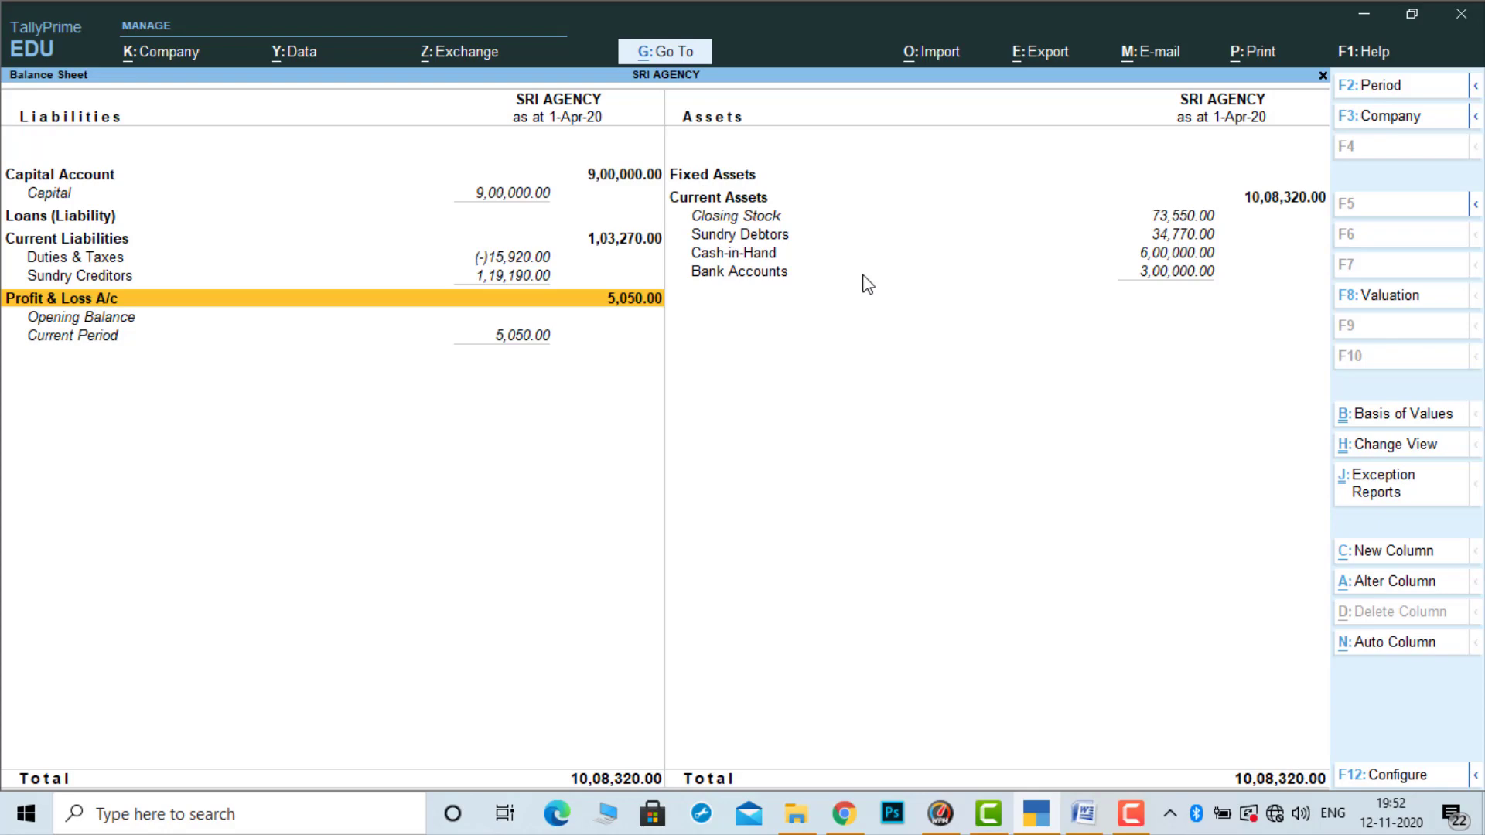
# Return from the Balance Sheet to voucher creation and look up the computer purchase in the Word problem sheet
pyautogui.press('Escape')
pyautogui.press('Up')
pyautogui.press('Up')
pyautogui.press('Up')
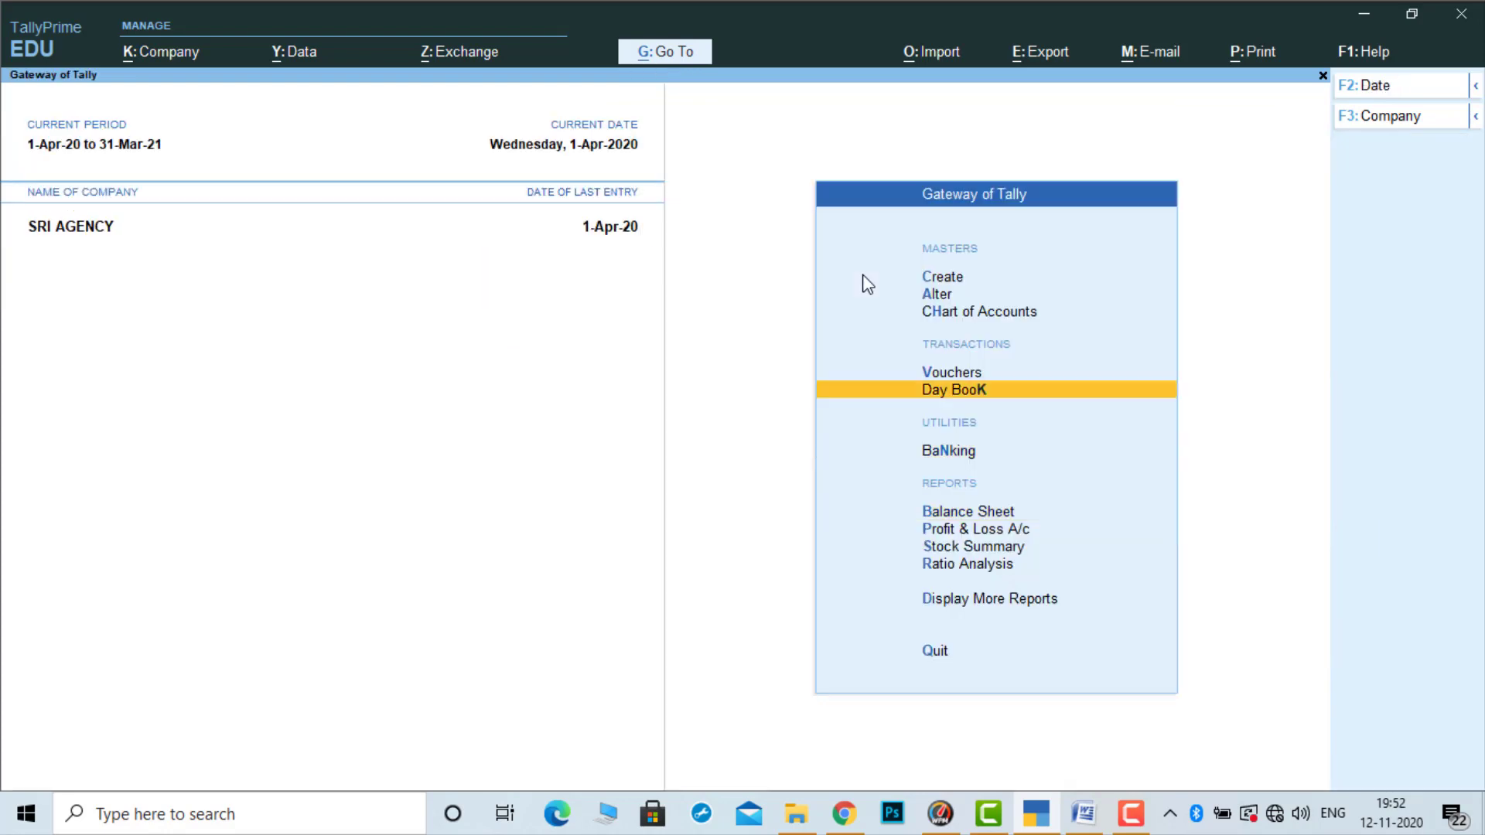
pyautogui.press('Return')
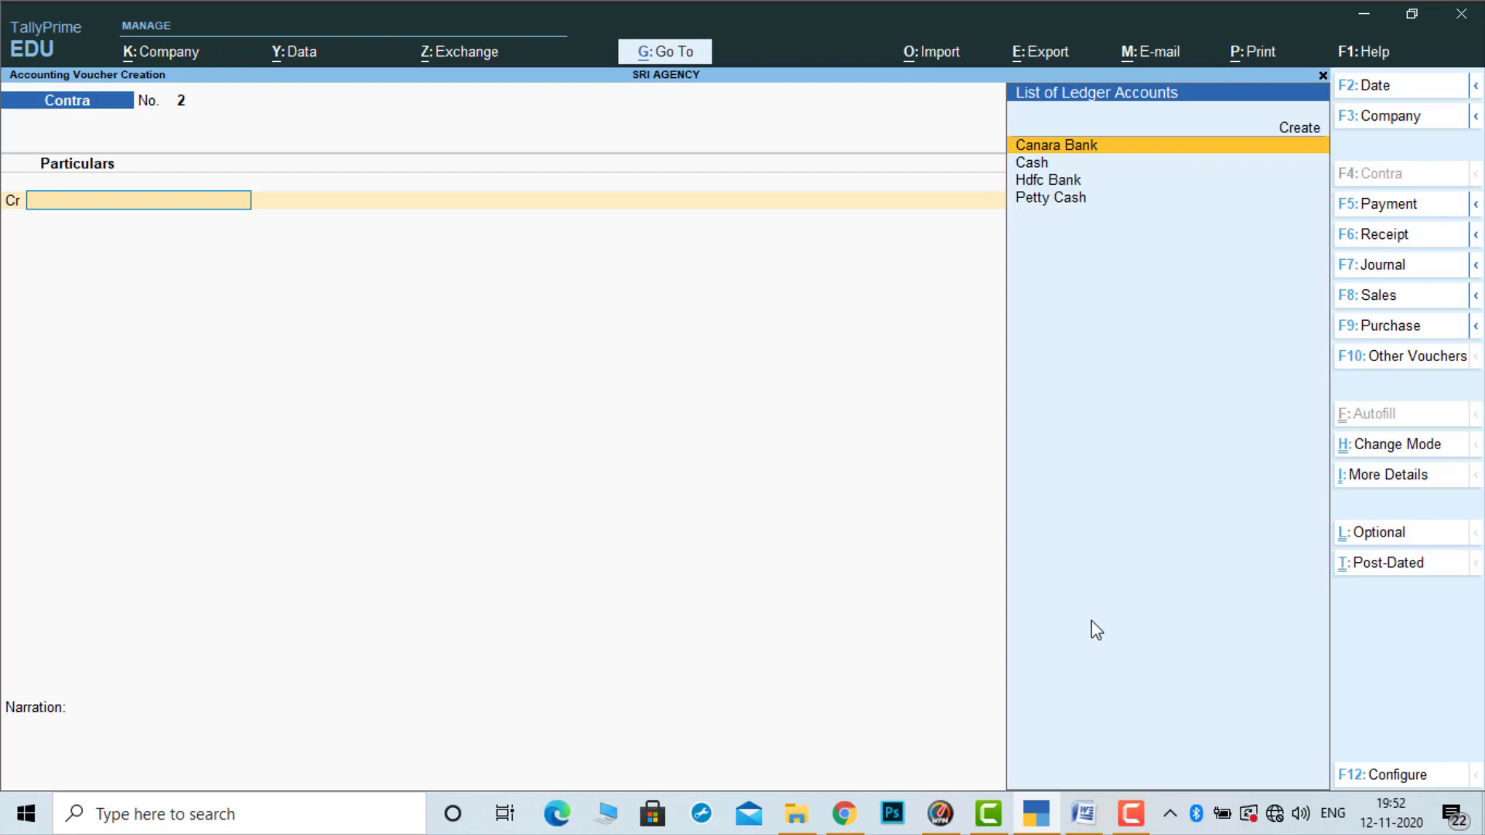
pyautogui.click(1084, 813)
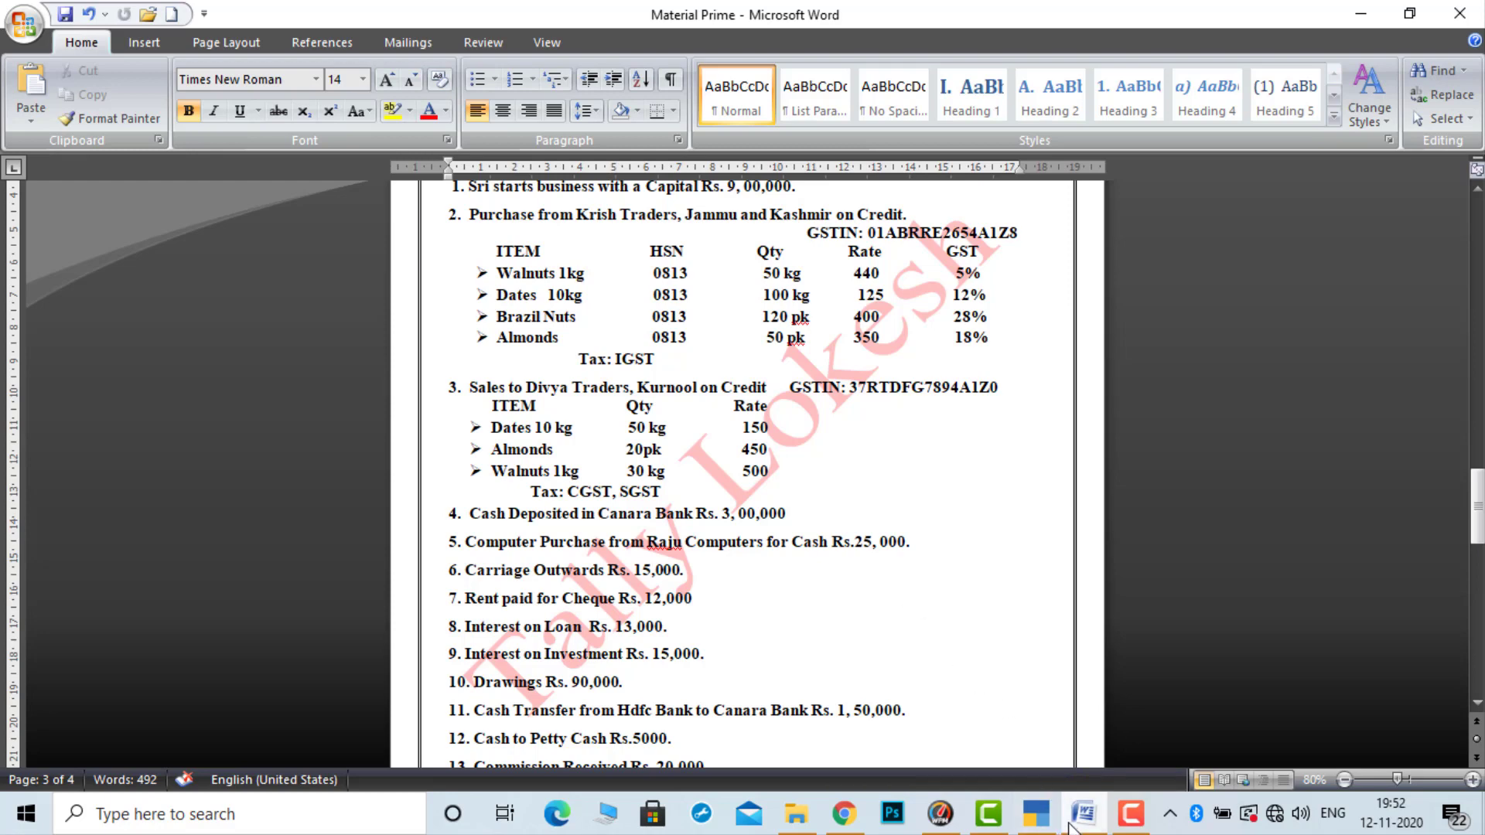
pyautogui.click(1039, 826)
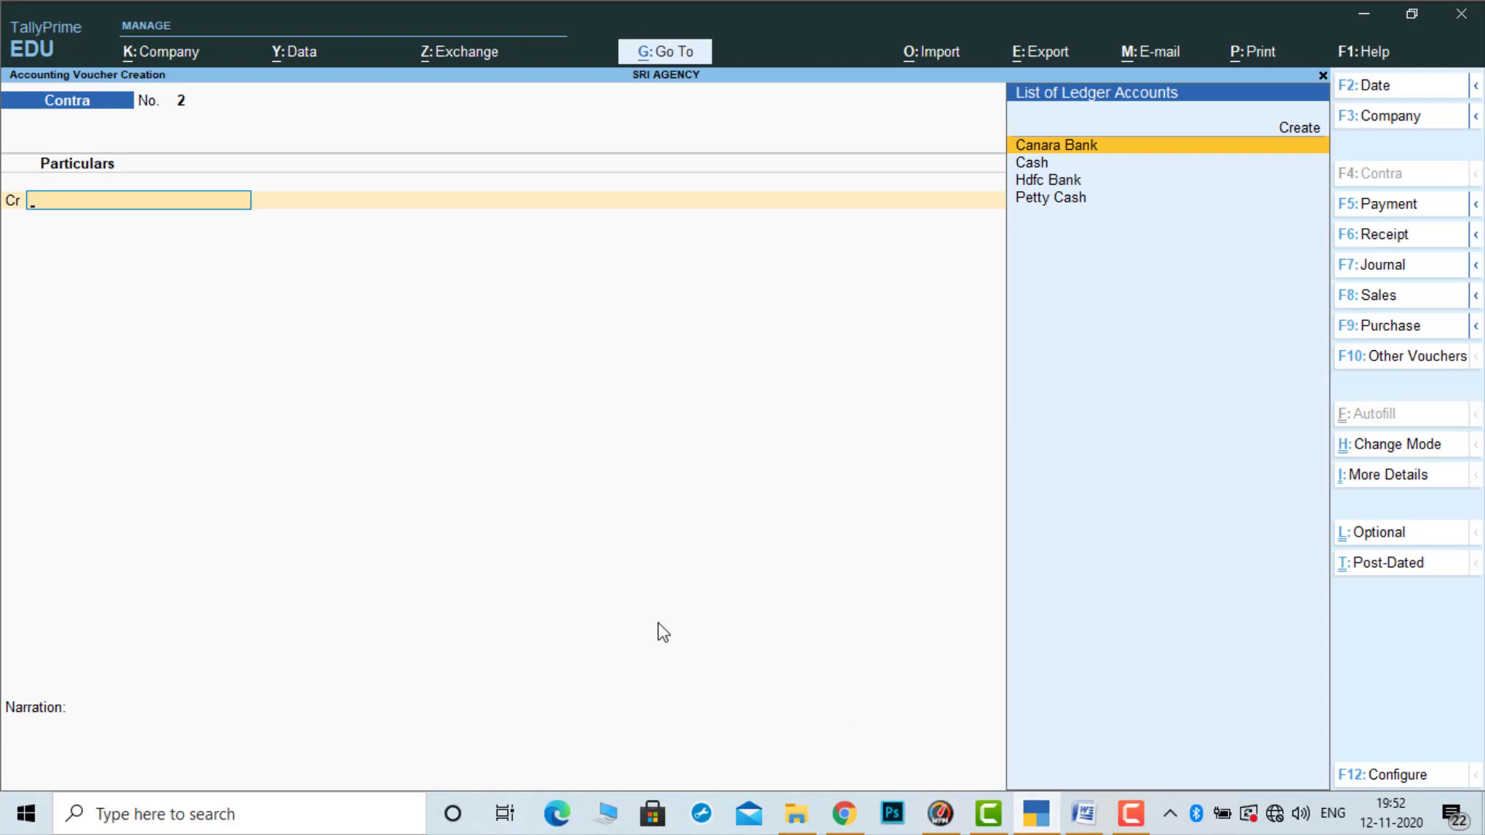
# Start a Payment voucher and debit the Computer ledger 25,000, checking the amount in the Word problem sheet
pyautogui.press('F5')
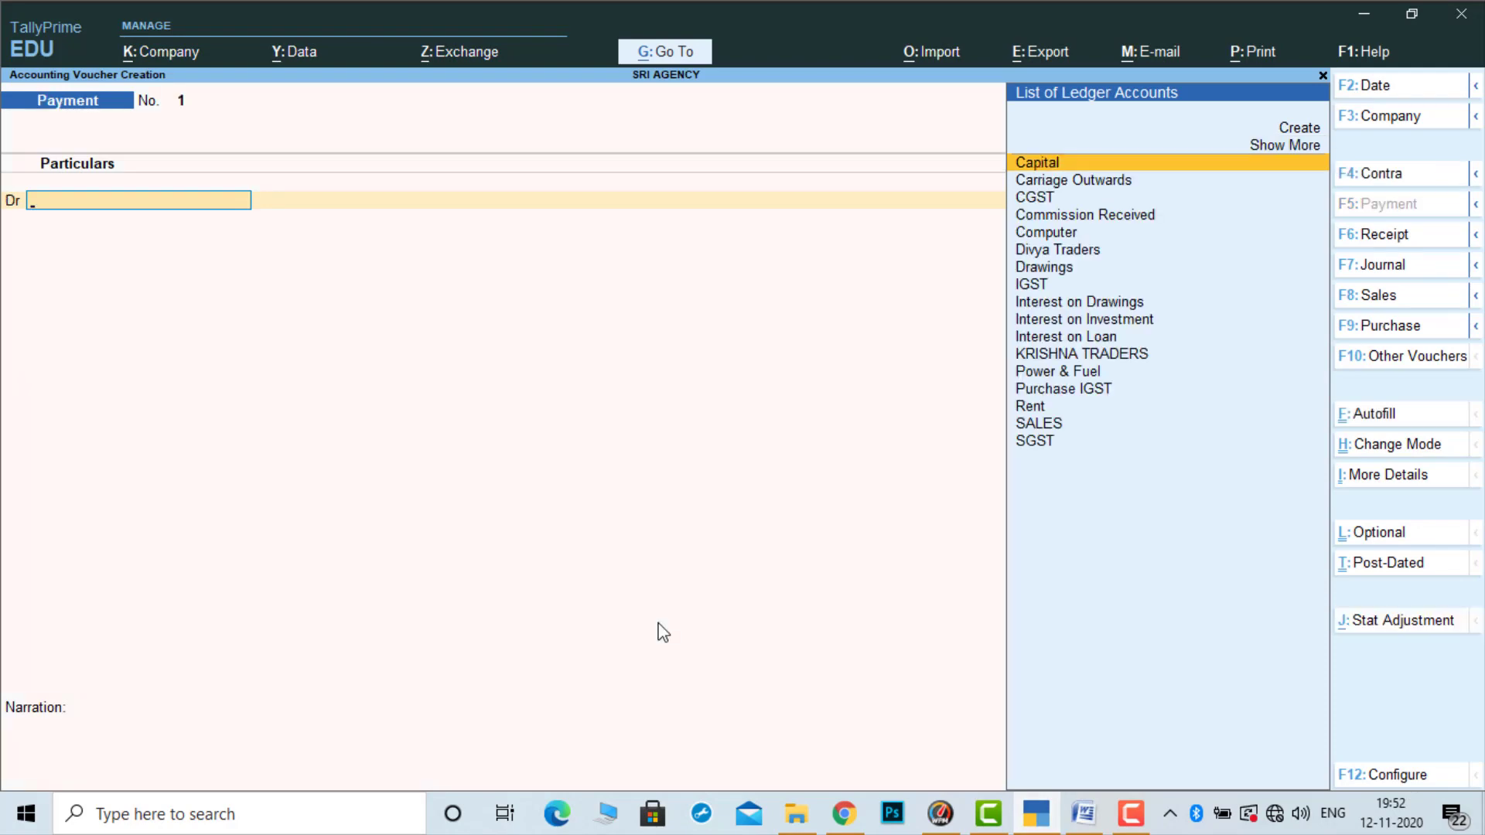
pyautogui.write('C')
pyautogui.press('Down')
pyautogui.press('Down')
pyautogui.press('Down')
pyautogui.press('Down')
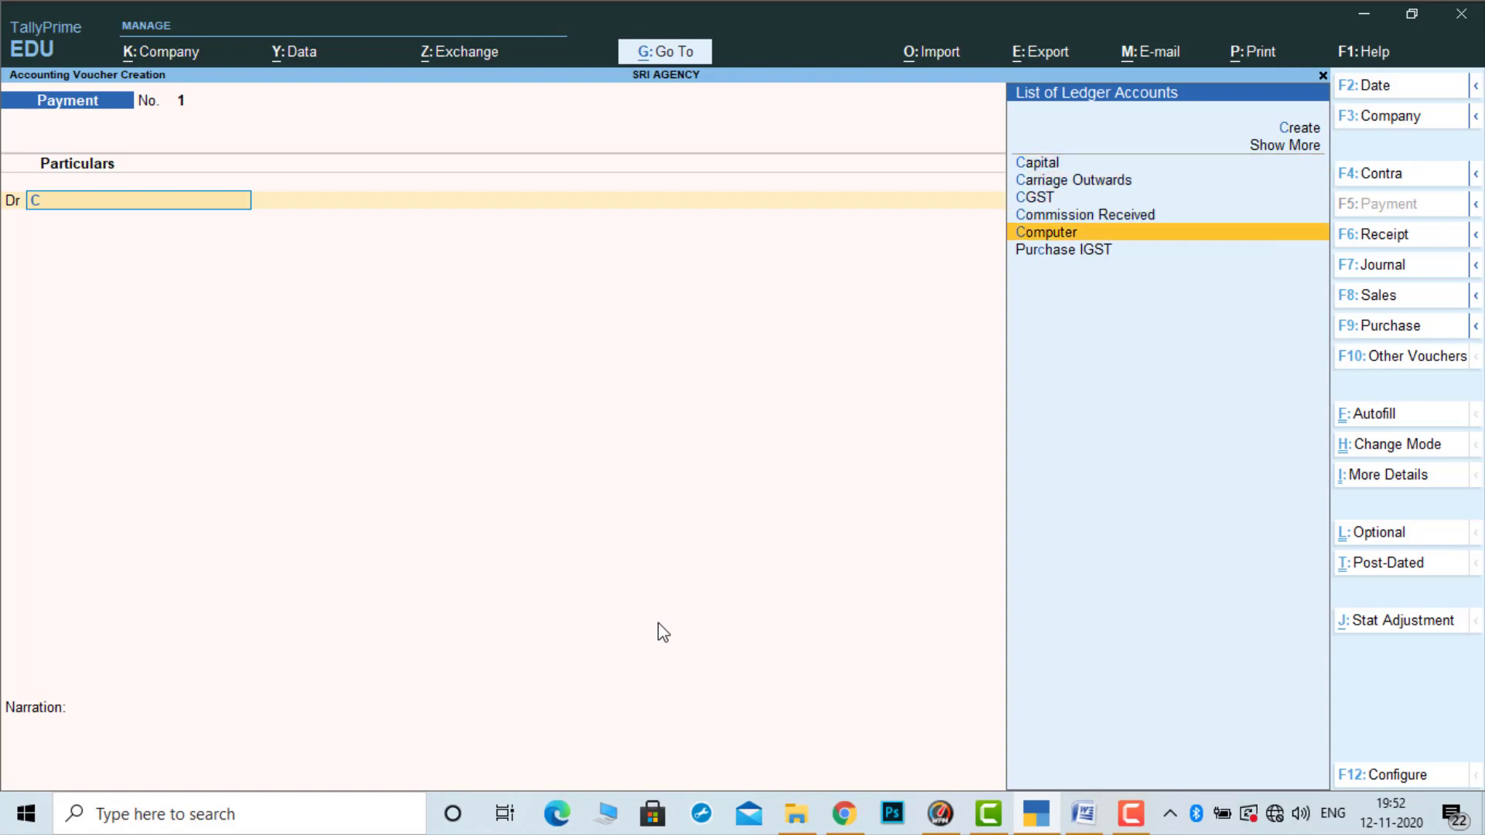
pyautogui.press('Return')
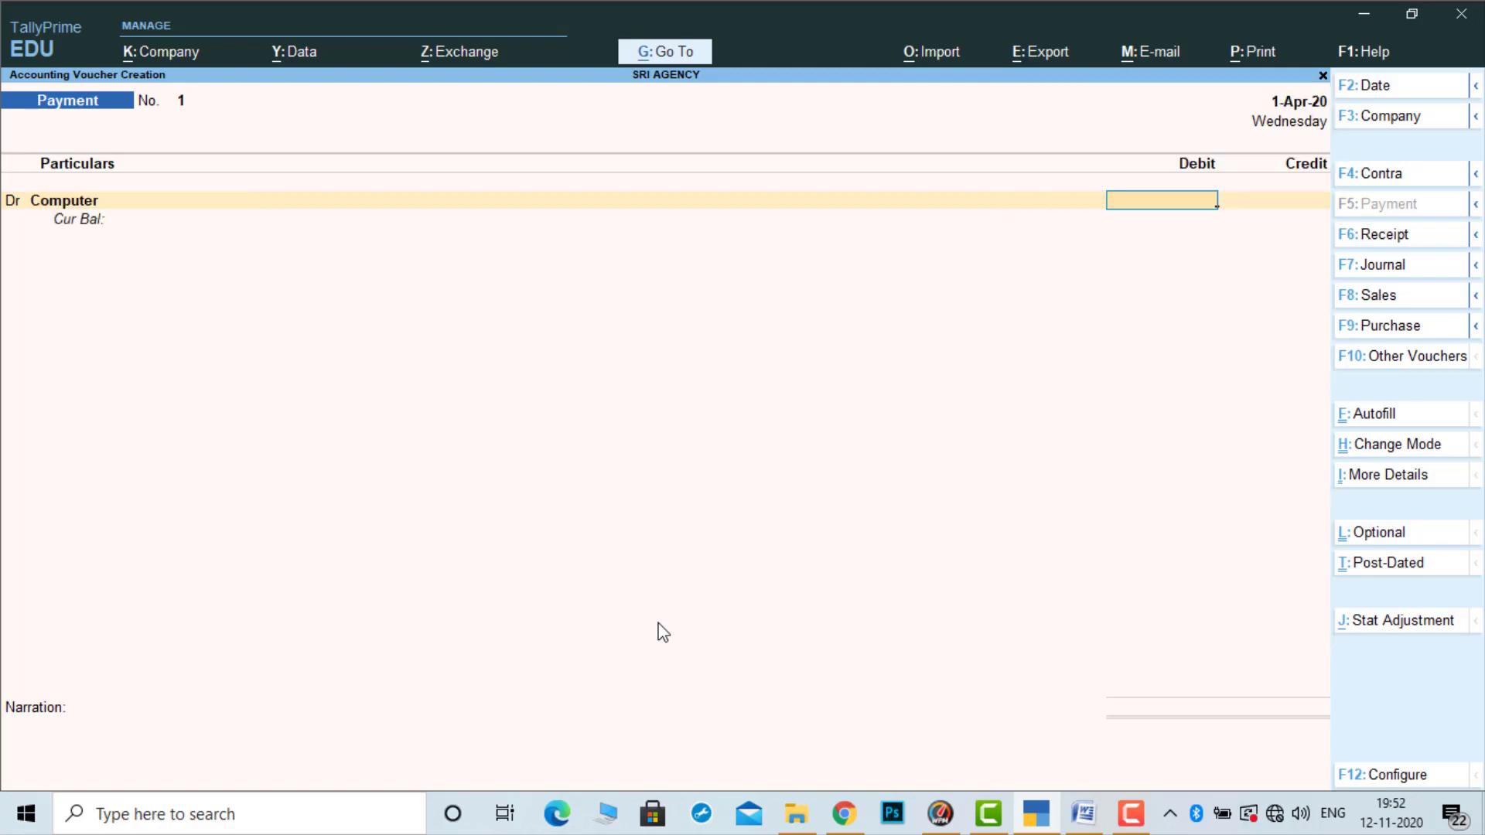
pyautogui.click(1083, 826)
pyautogui.click(1083, 827)
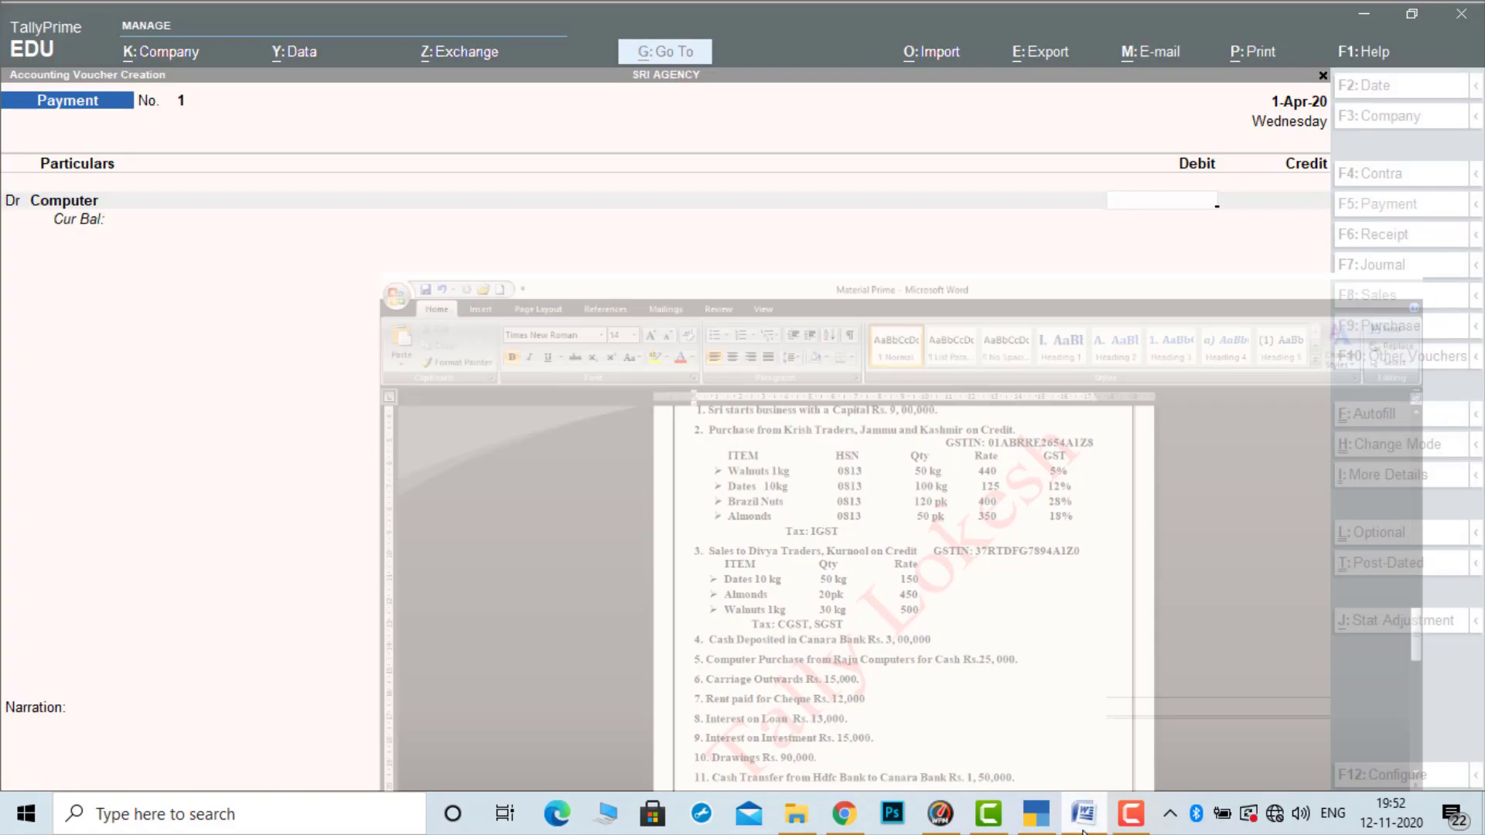
pyautogui.write('25000')
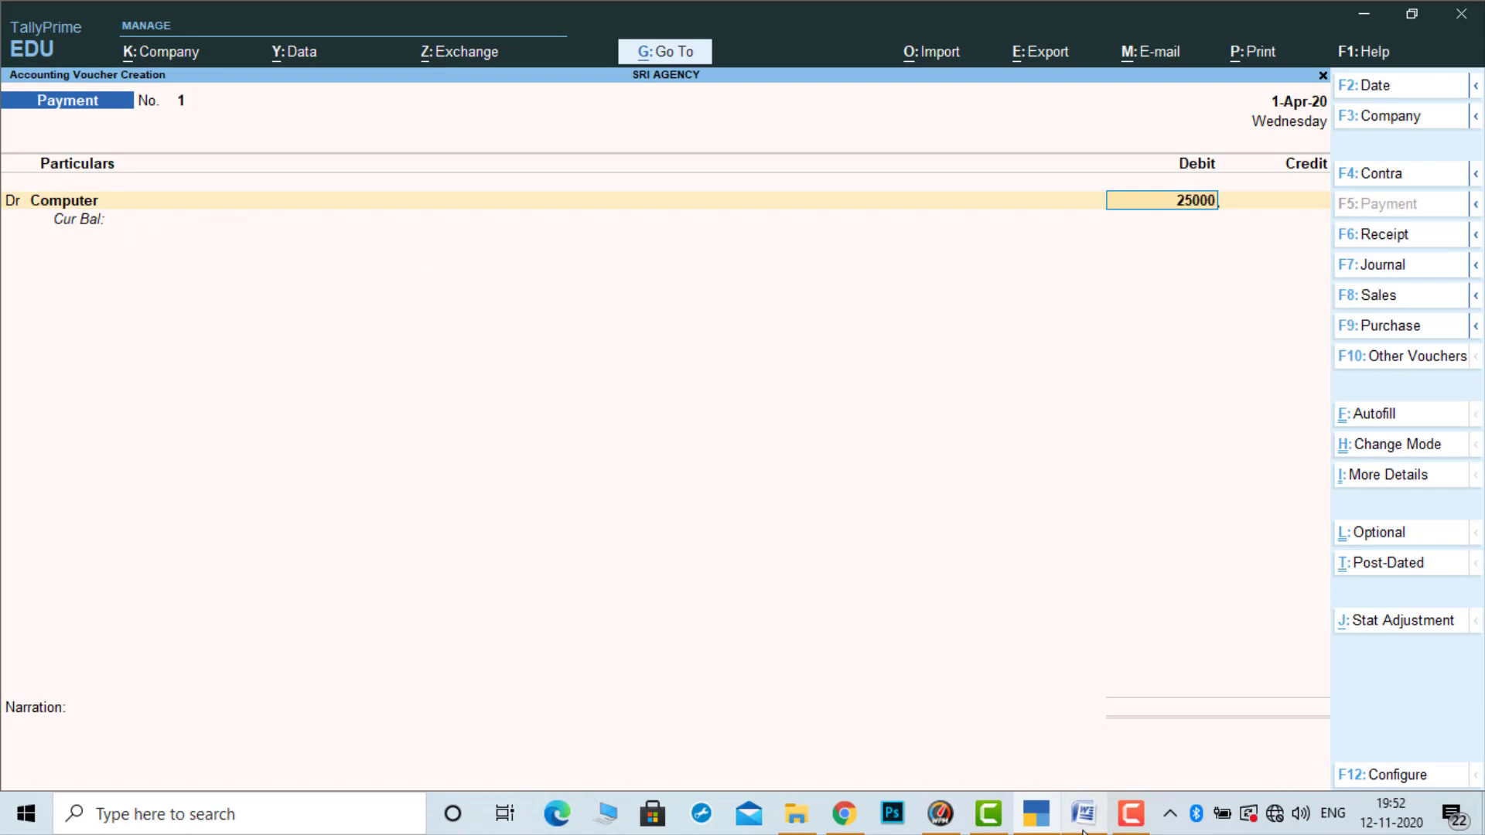
pyautogui.press('Return')
# Credit Cash for the computer purchase, leave the narration blank and save the Payment voucher
pyautogui.press('Down')
pyautogui.press('Down')
pyautogui.press('Down')
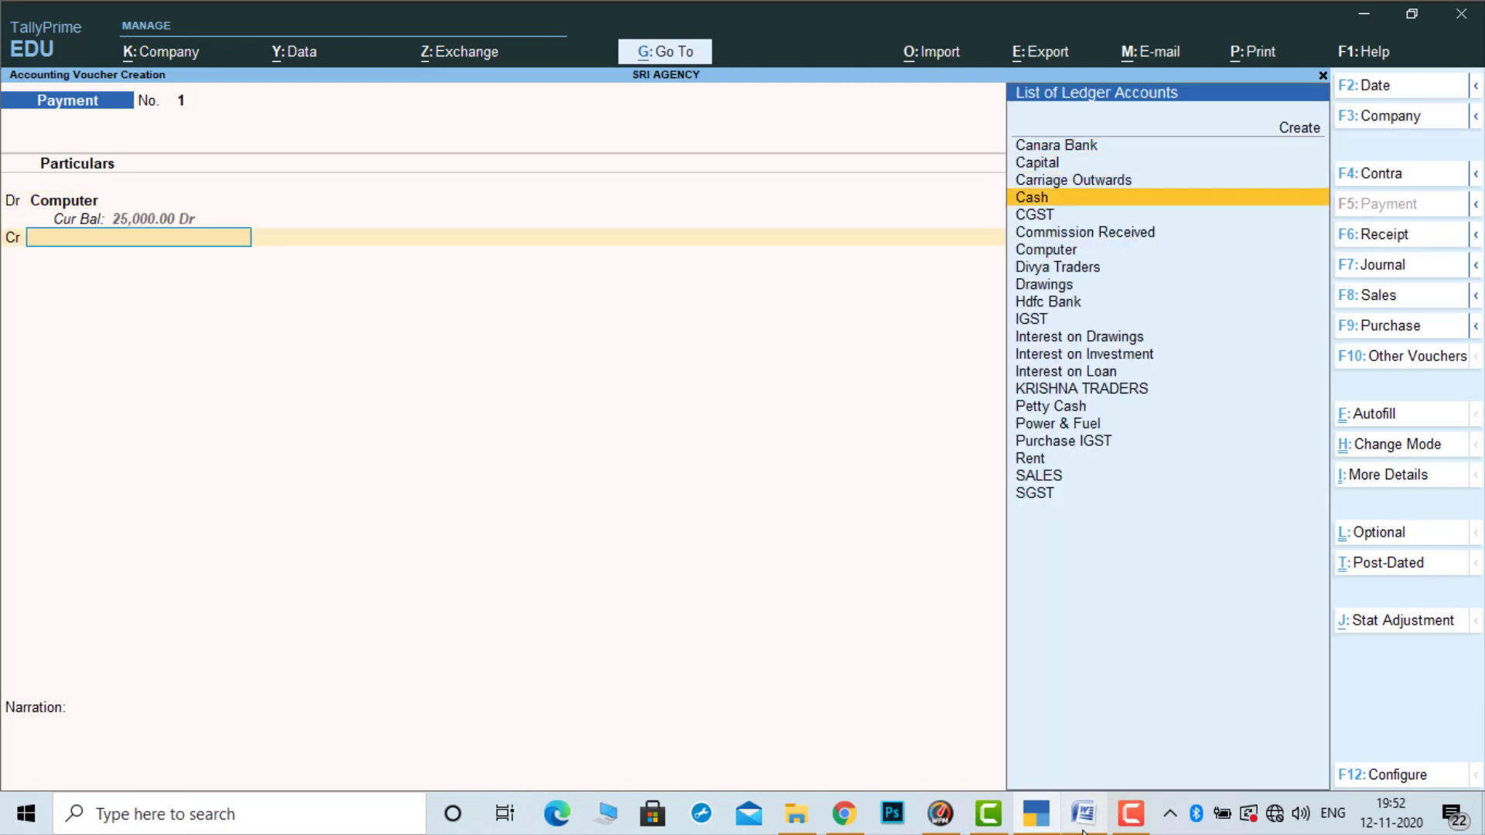
pyautogui.press('Return')
pyautogui.press('Return')
pyautogui.press('Return')
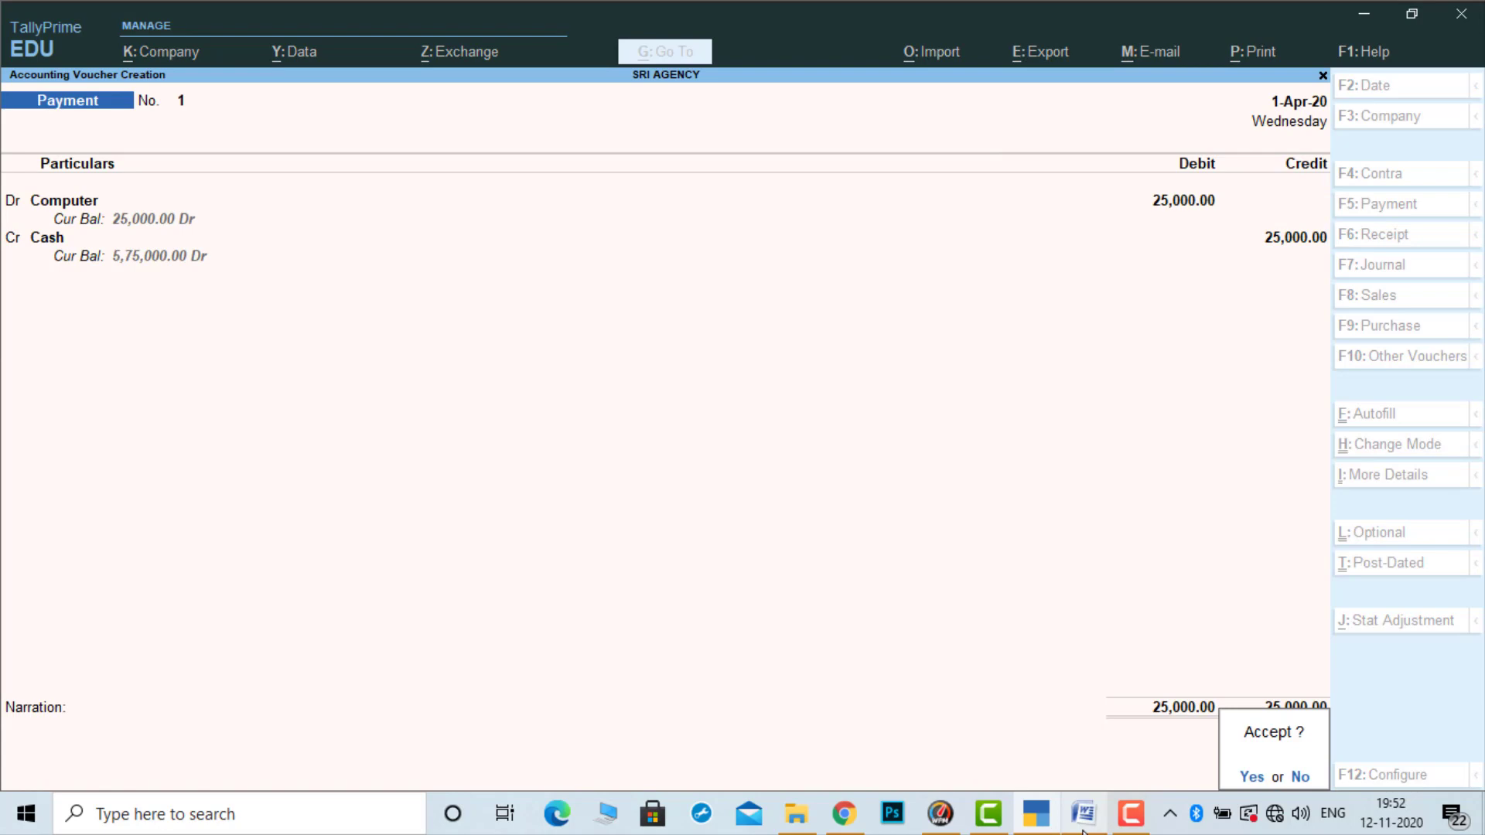
pyautogui.press('Return')
# Look up transaction 6 in the Word problem sheet and debit Carriage Outwards 15,000 in a new Payment voucher
pyautogui.click(1084, 822)
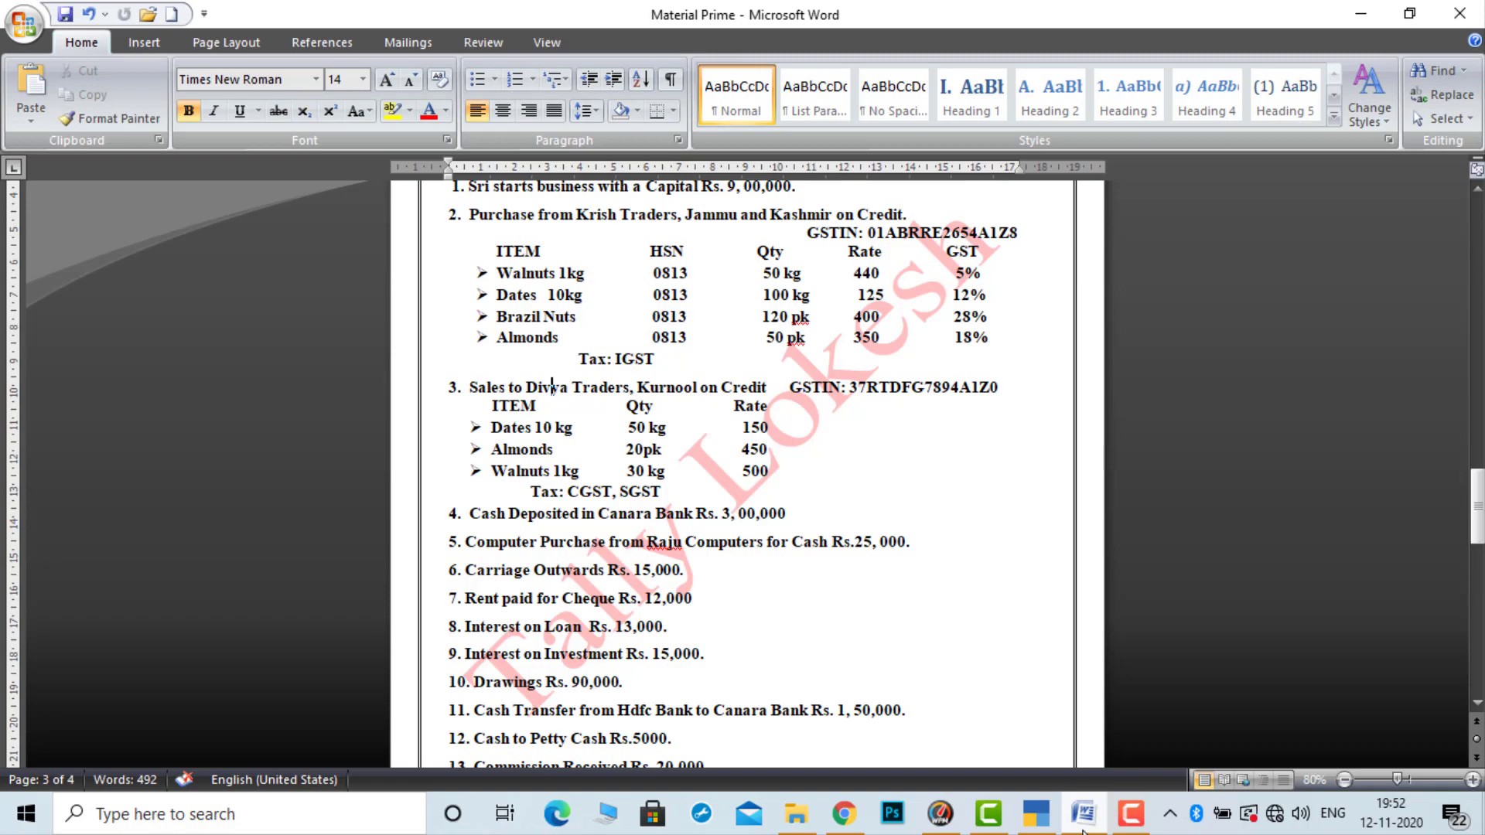
pyautogui.click(1084, 827)
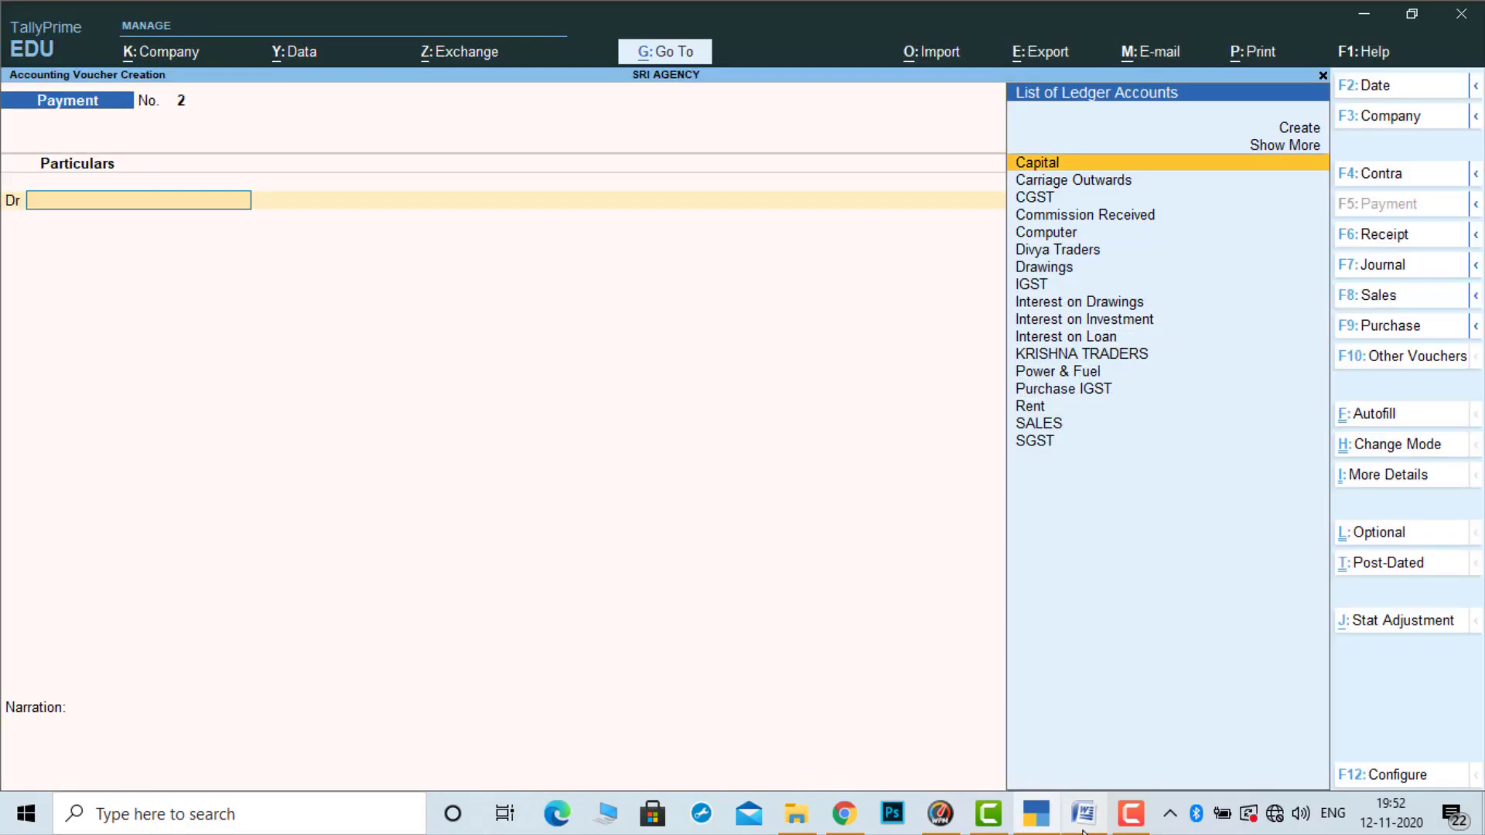
pyautogui.press('F5')
pyautogui.write('car')
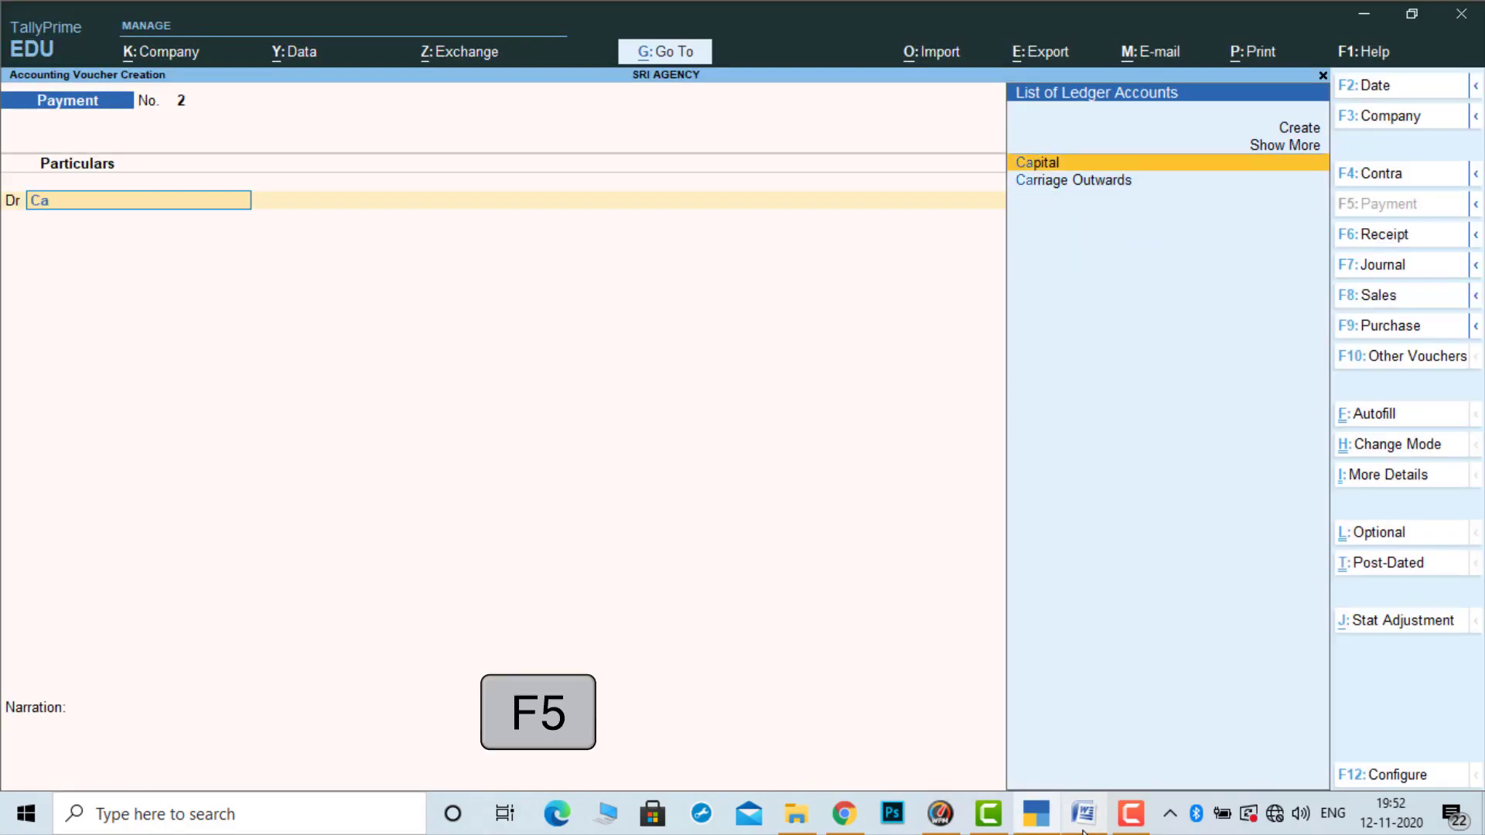
pyautogui.press('Return')
pyautogui.click(1083, 829)
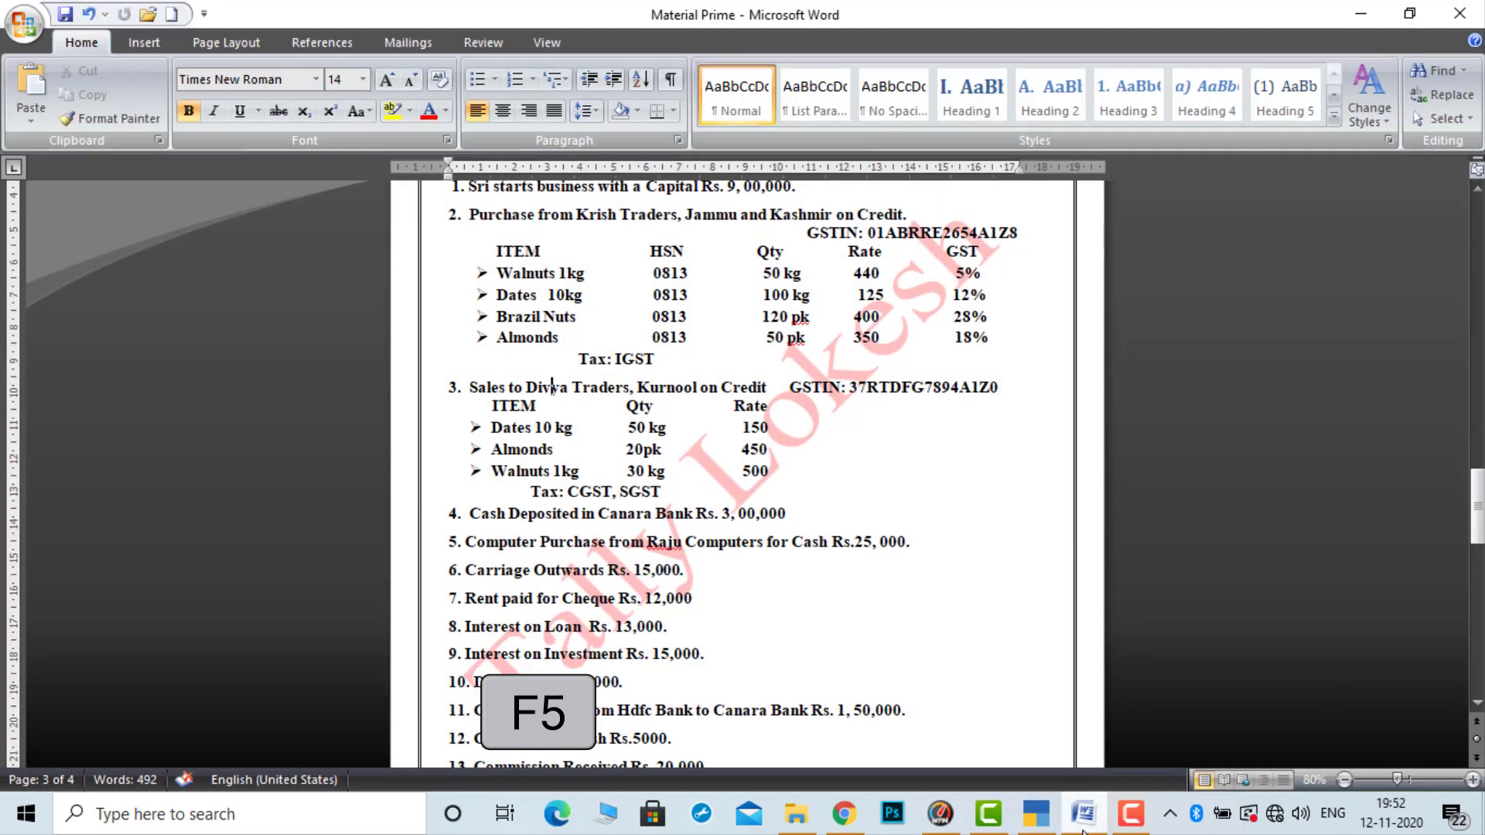
pyautogui.click(1083, 829)
pyautogui.write('15000')
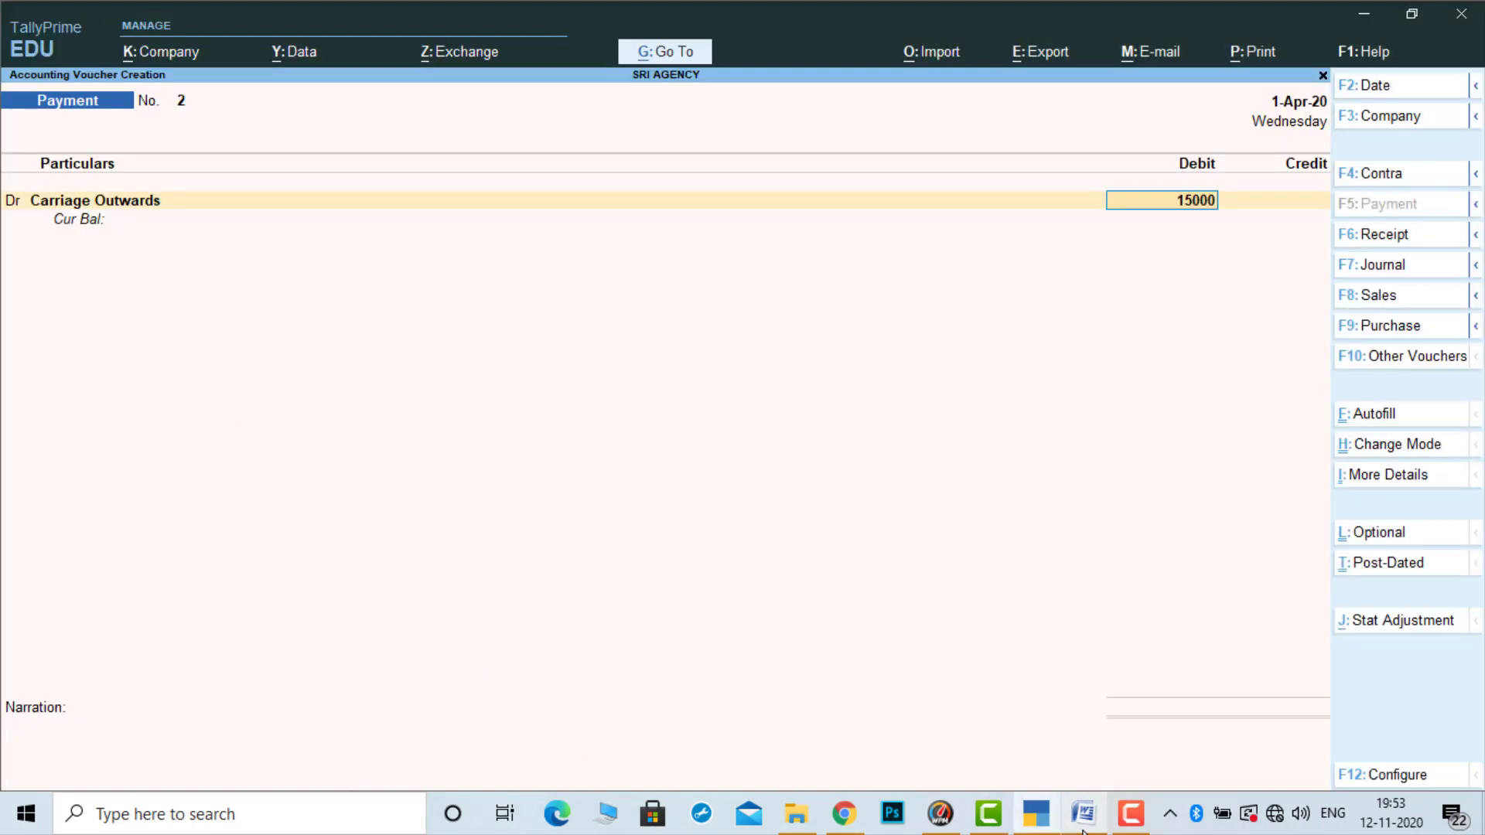
pyautogui.press('Return')
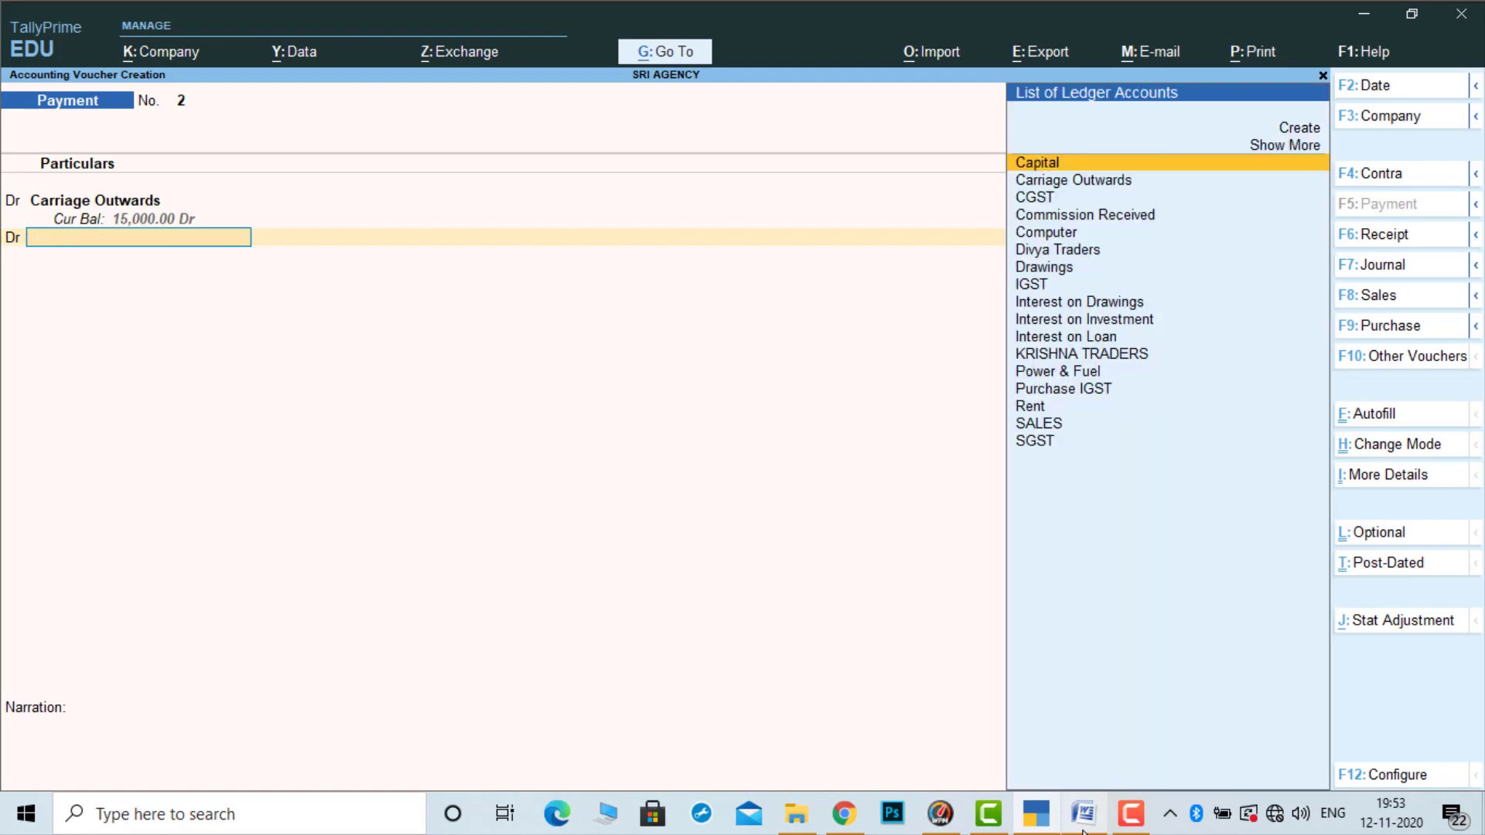
pyautogui.write('T')
pyautogui.press('BackSpace')
pyautogui.write('Re')
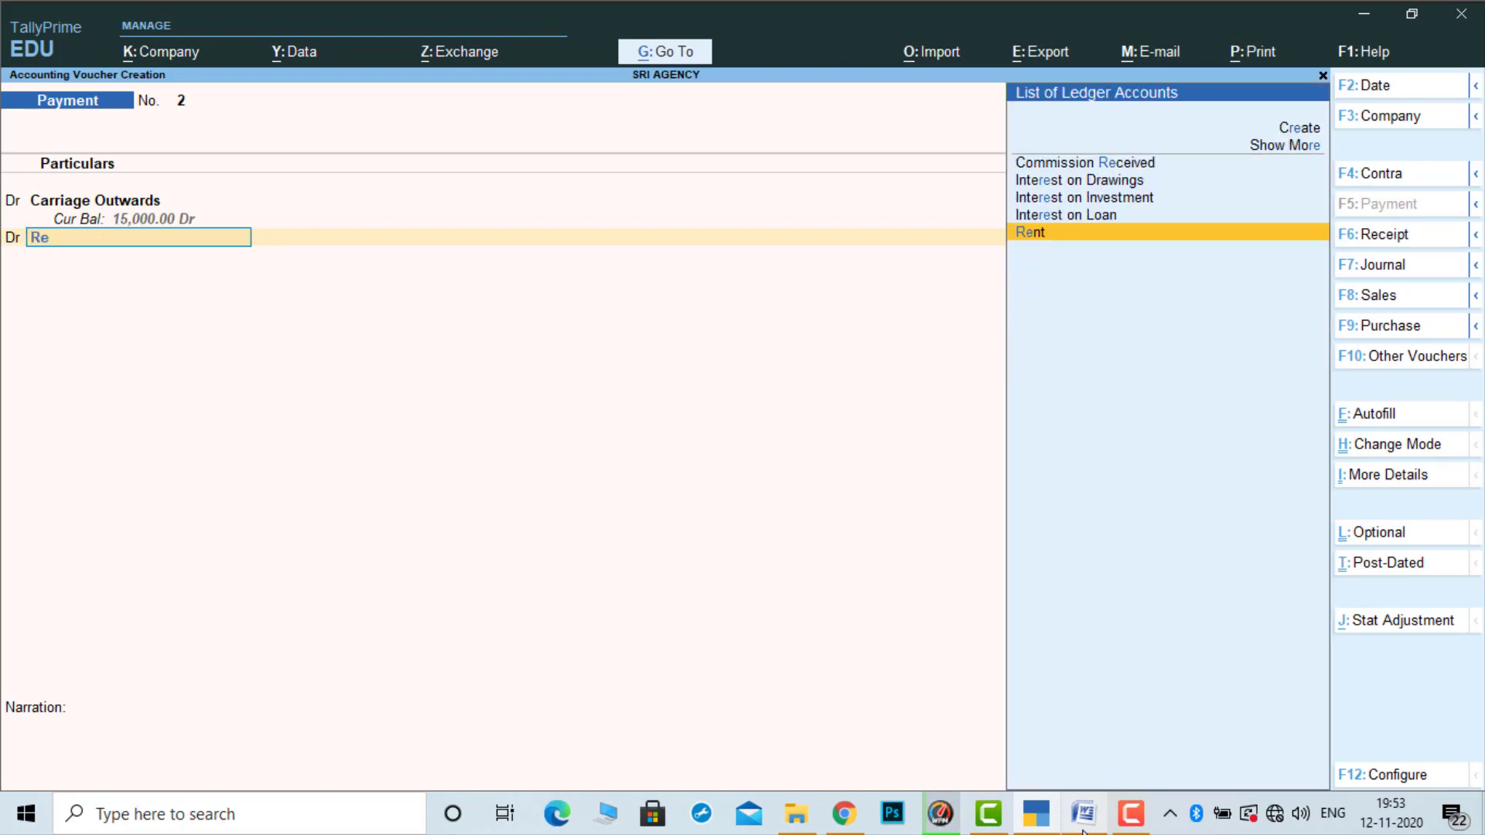
pyautogui.press('Return')
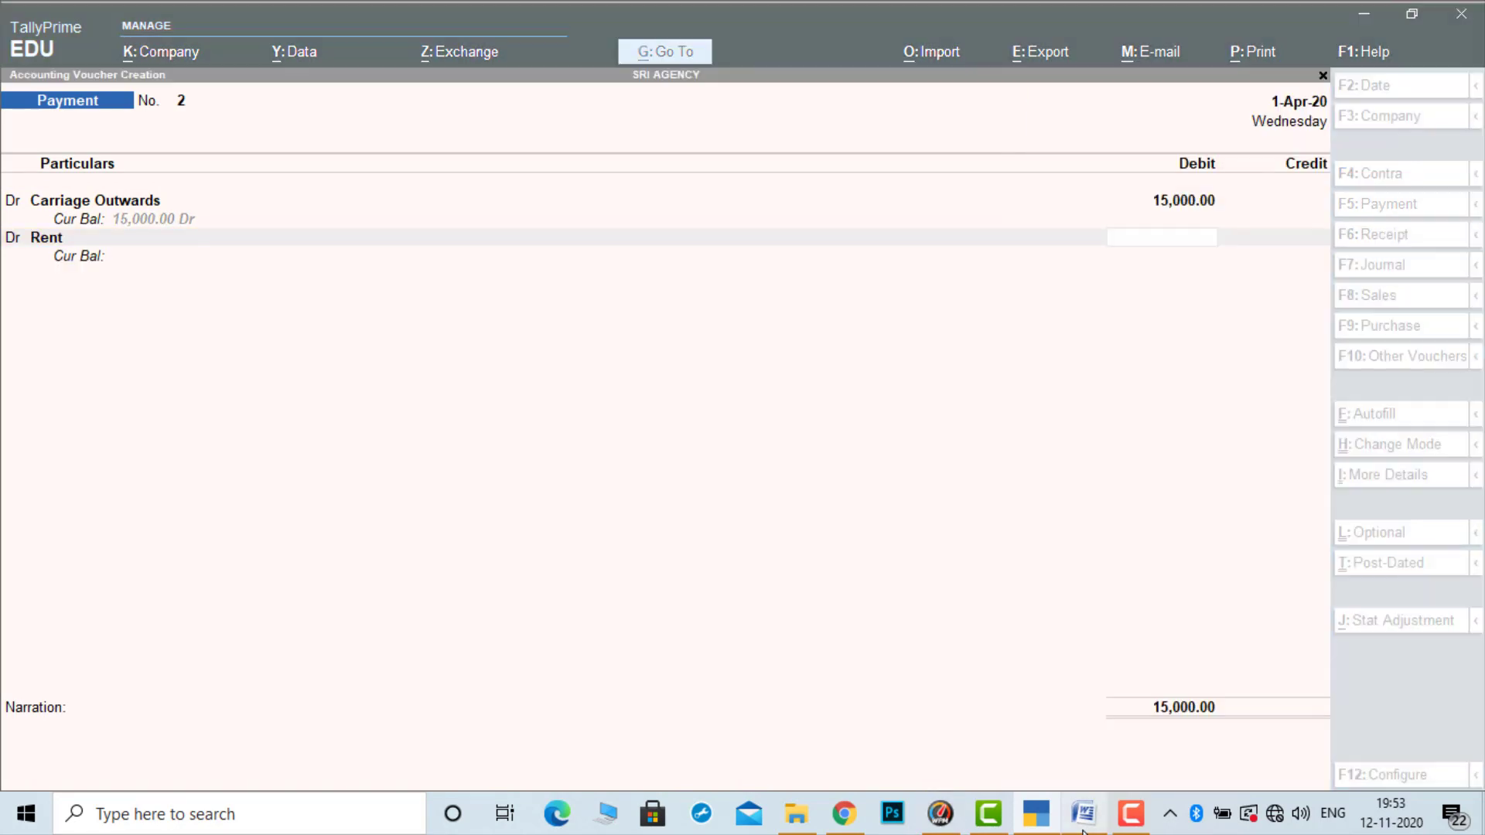
pyautogui.click(1084, 829)
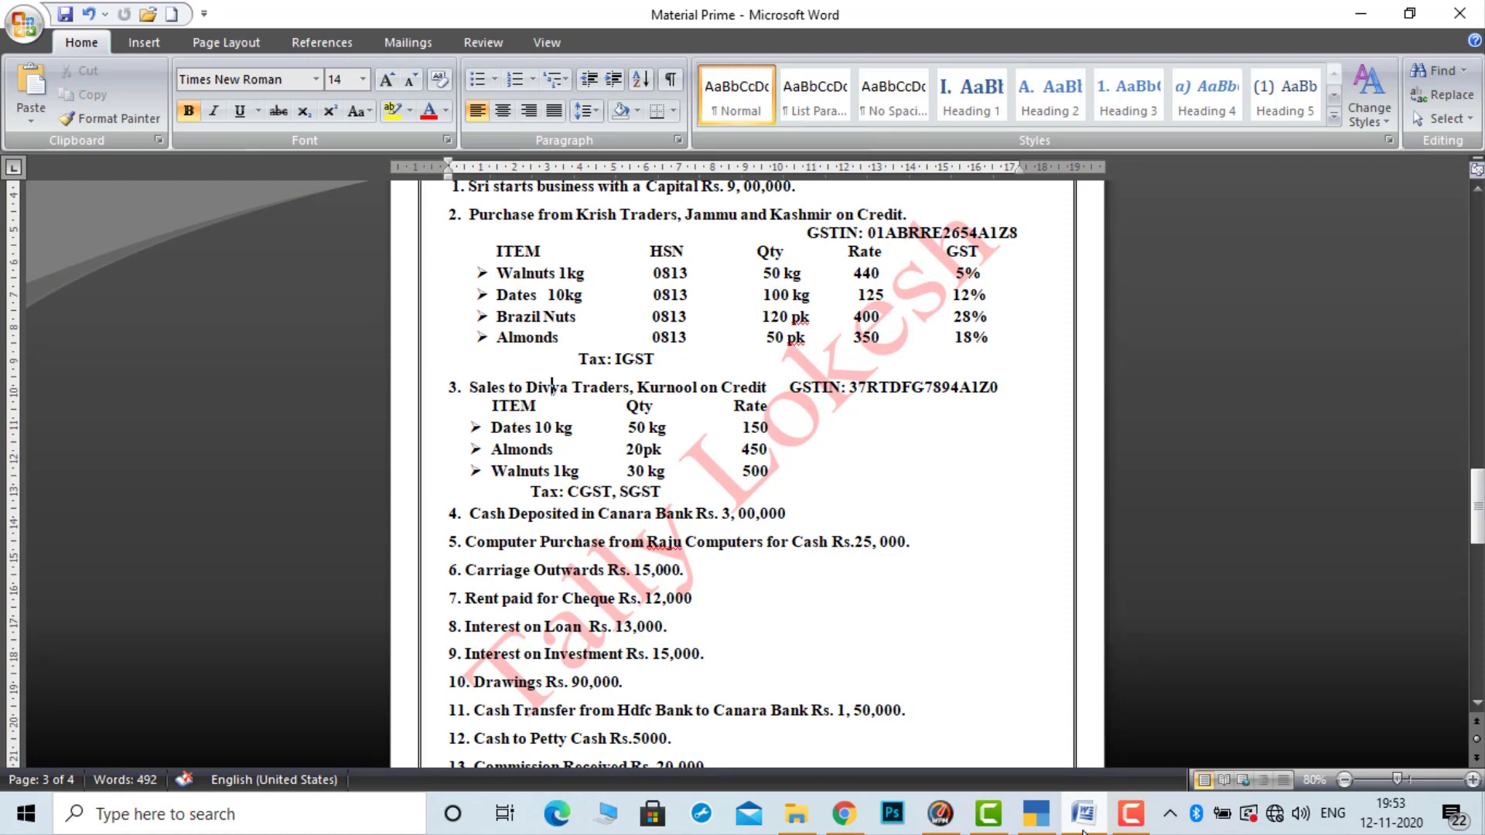
pyautogui.click(1083, 829)
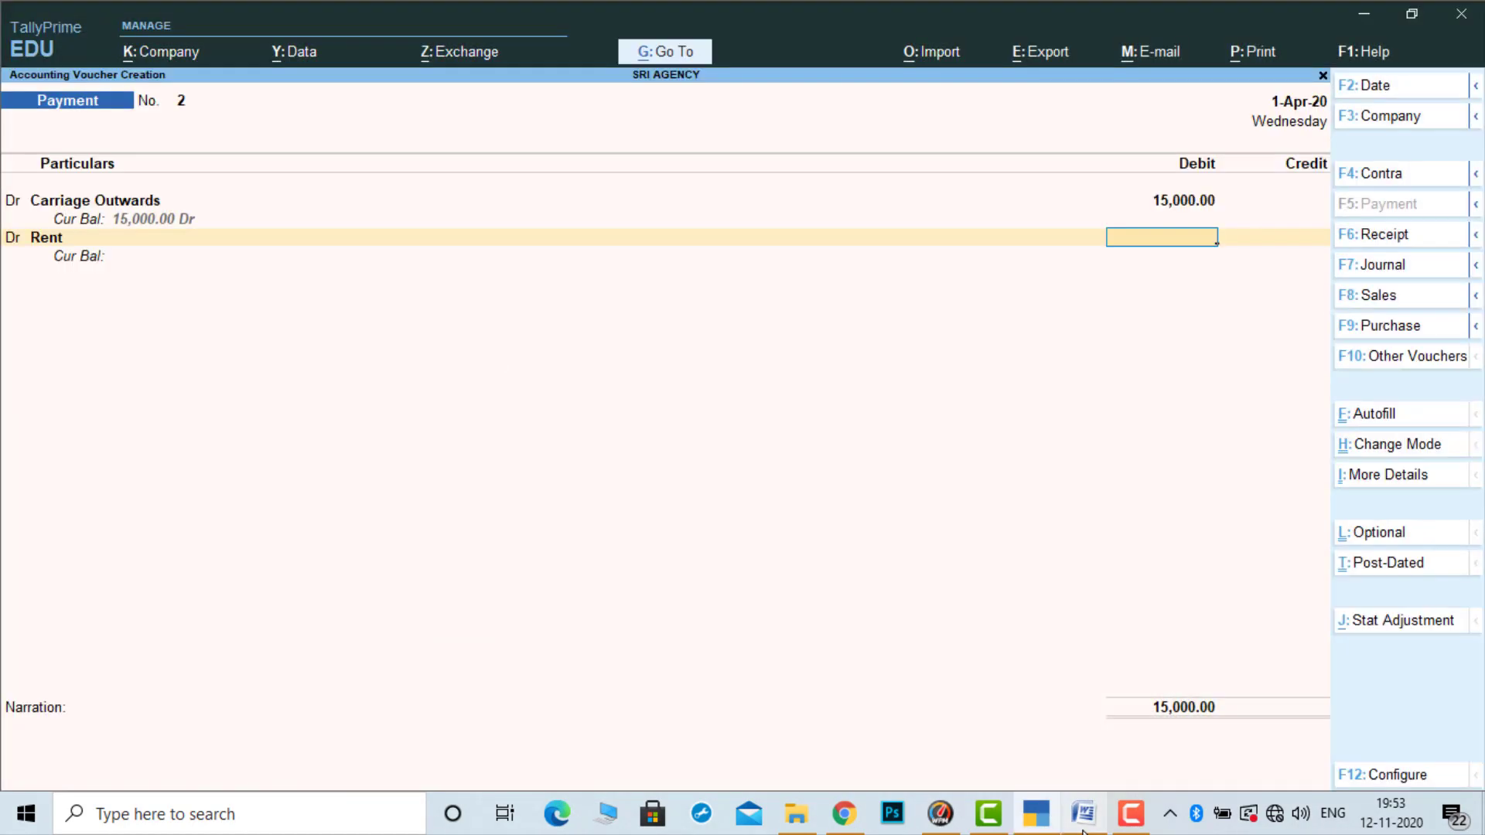
pyautogui.press('BackSpace')
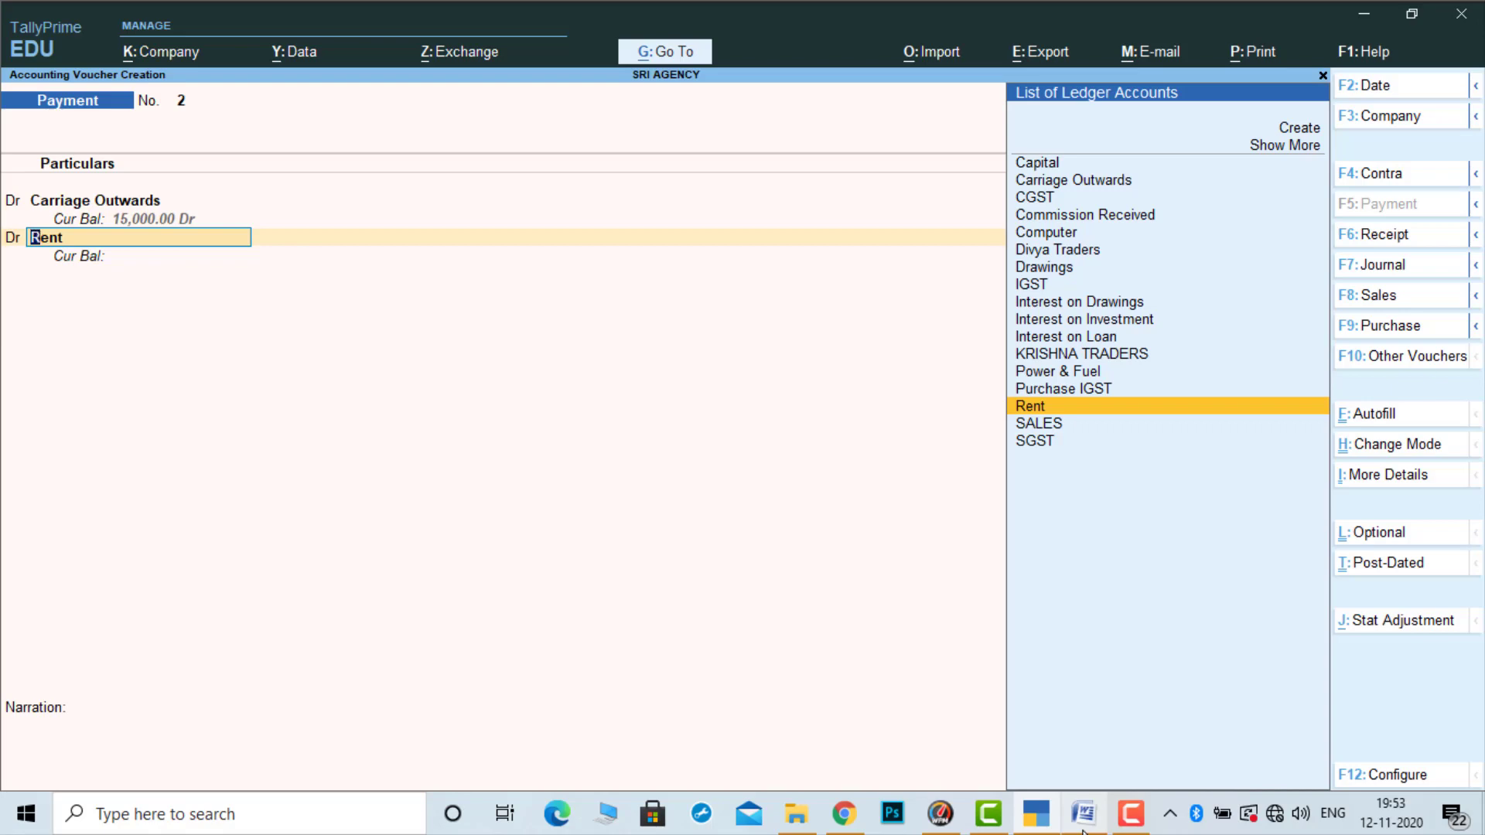
pyautogui.press('Up')
pyautogui.press('Up')
pyautogui.press('Up')
pyautogui.press('Up')
pyautogui.press('Up')
pyautogui.press('Up')
pyautogui.press('Up')
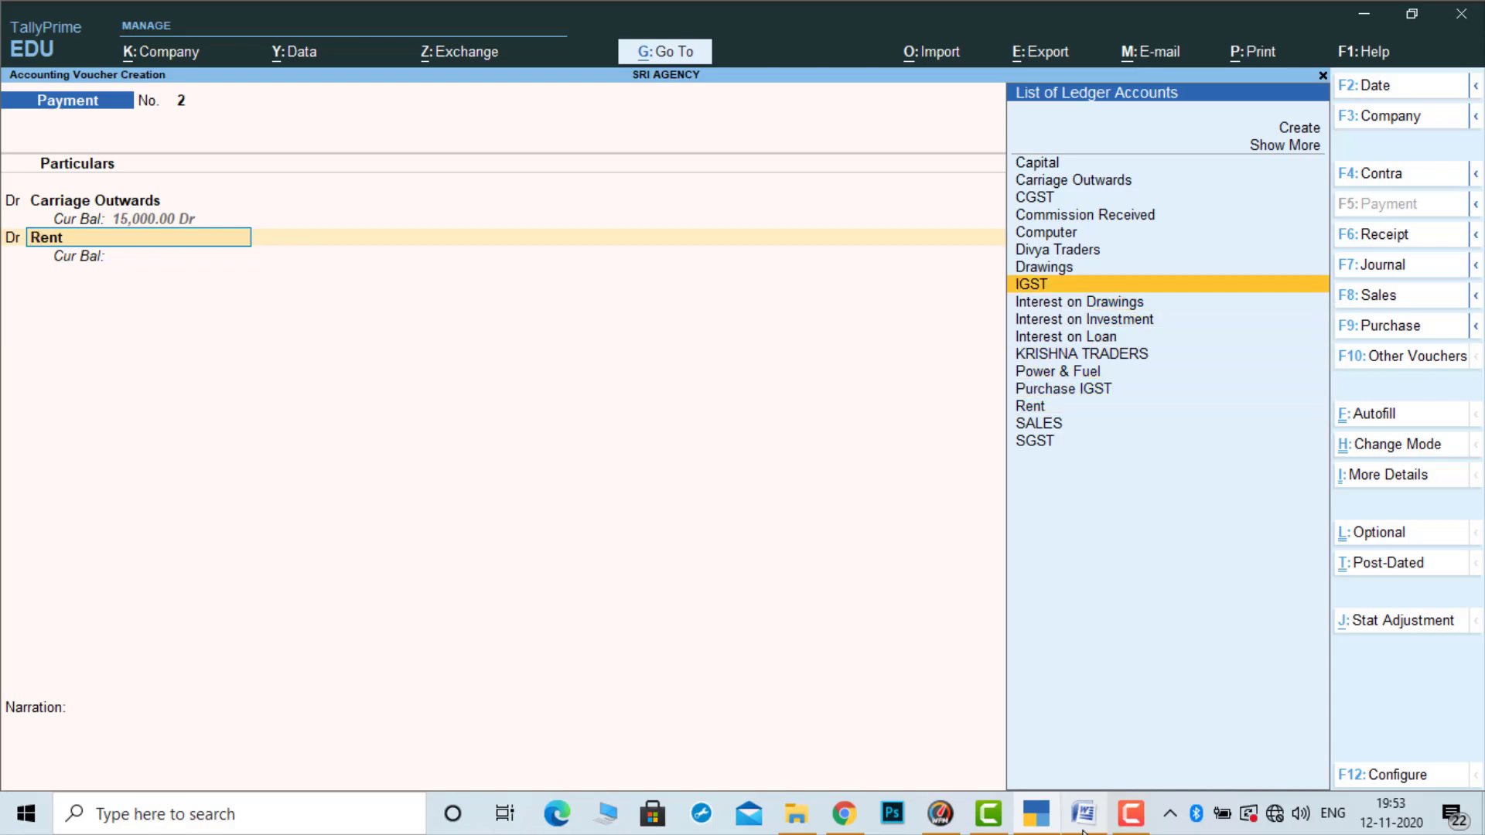
pyautogui.press('BackSpace')
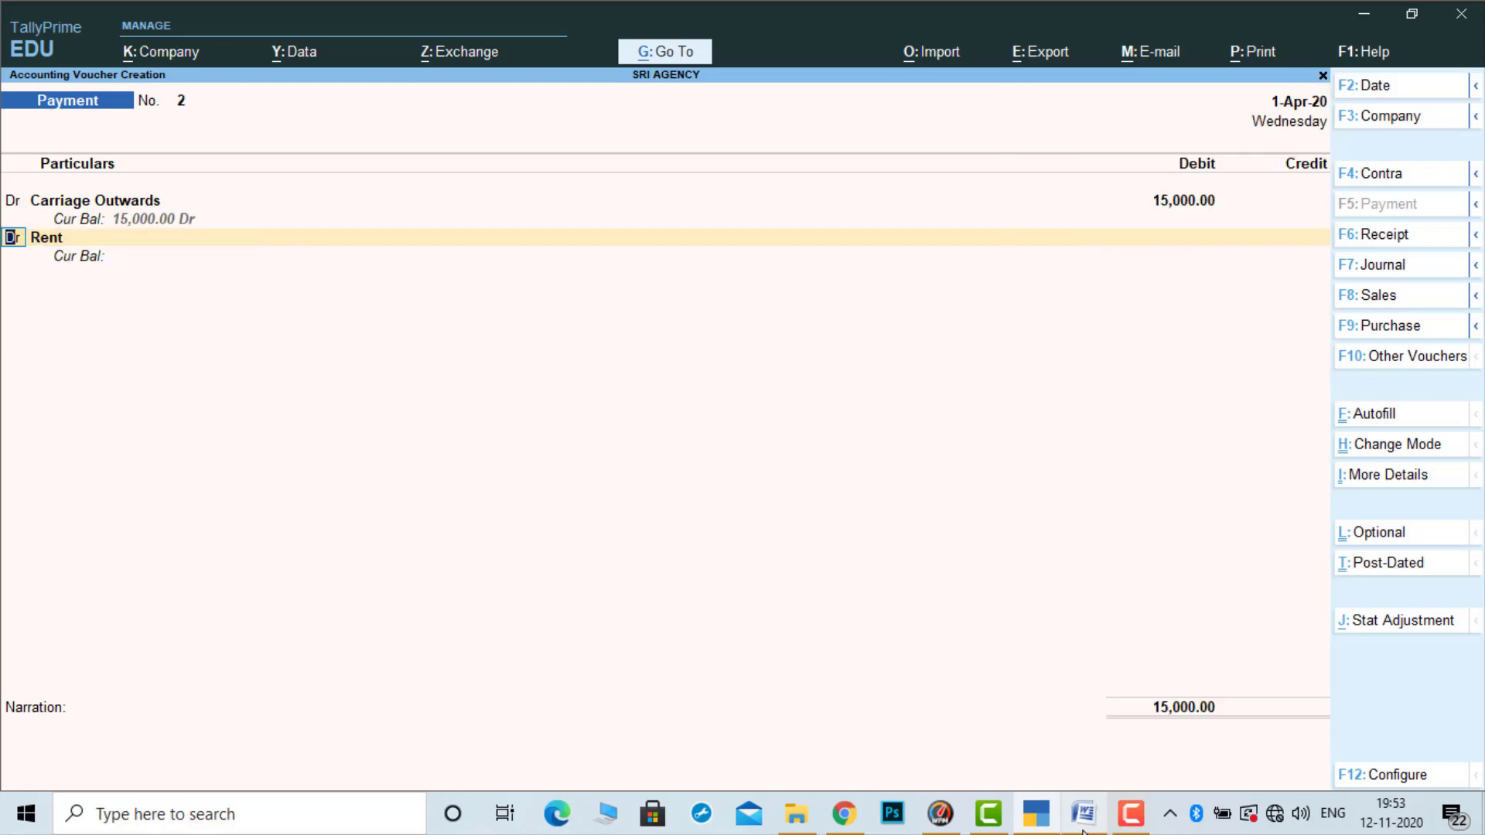
# Turn the voucher's second line into a credit to Cash, leave the narration blank and save the Payment voucher
pyautogui.write('c')
pyautogui.press('Return')
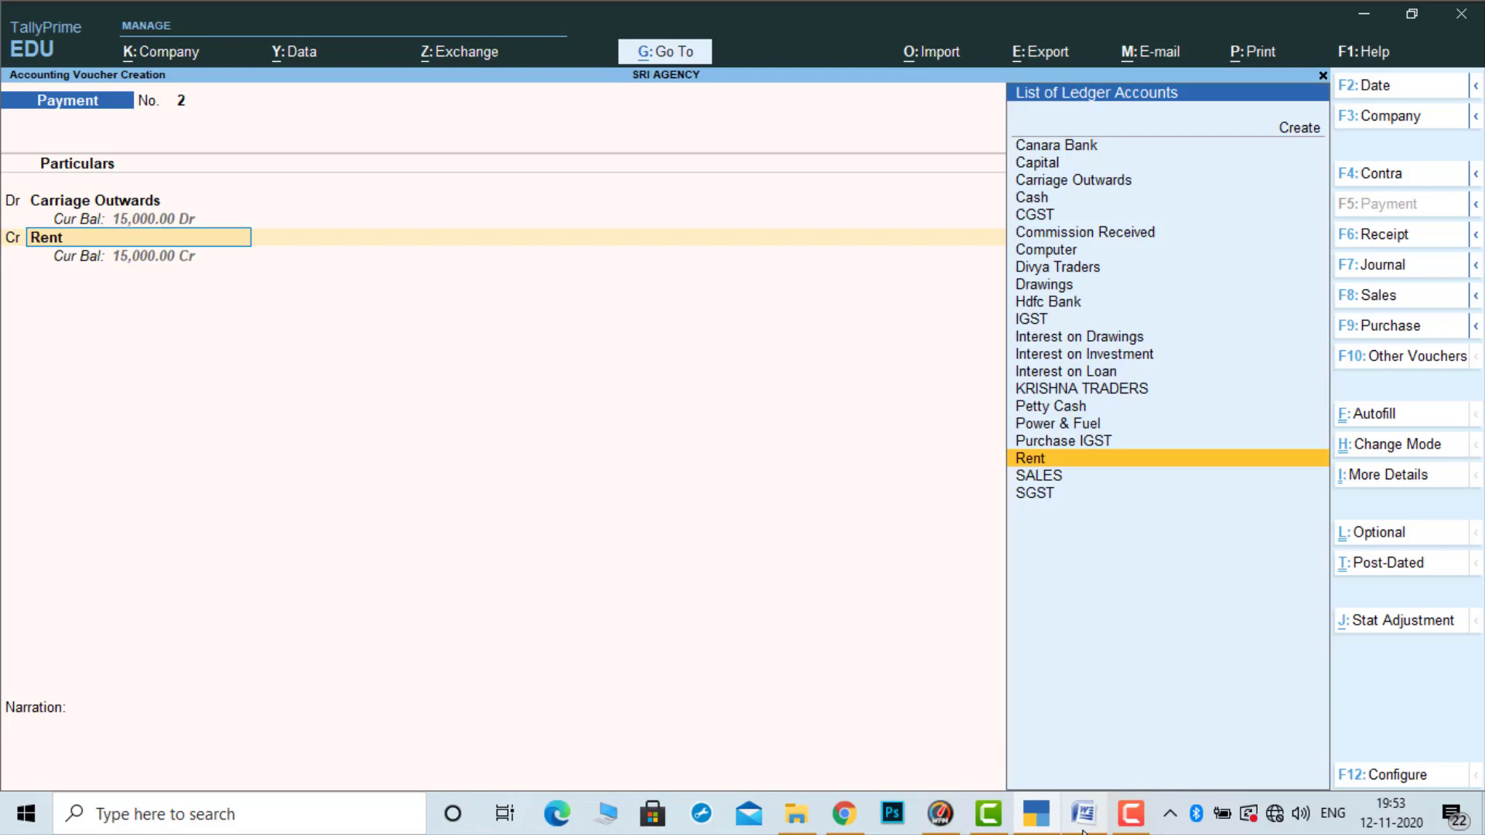
pyautogui.press('Up')
pyautogui.press('Up')
pyautogui.press('Up')
pyautogui.press('Up')
pyautogui.press('Up')
pyautogui.press('Up')
pyautogui.press('Up')
pyautogui.press('Up')
pyautogui.press('Up')
pyautogui.press('Up')
pyautogui.press('Up')
pyautogui.press('Up')
pyautogui.press('Up')
pyautogui.press('Up')
pyautogui.press('Up')
pyautogui.press('Return')
pyautogui.press('Return')
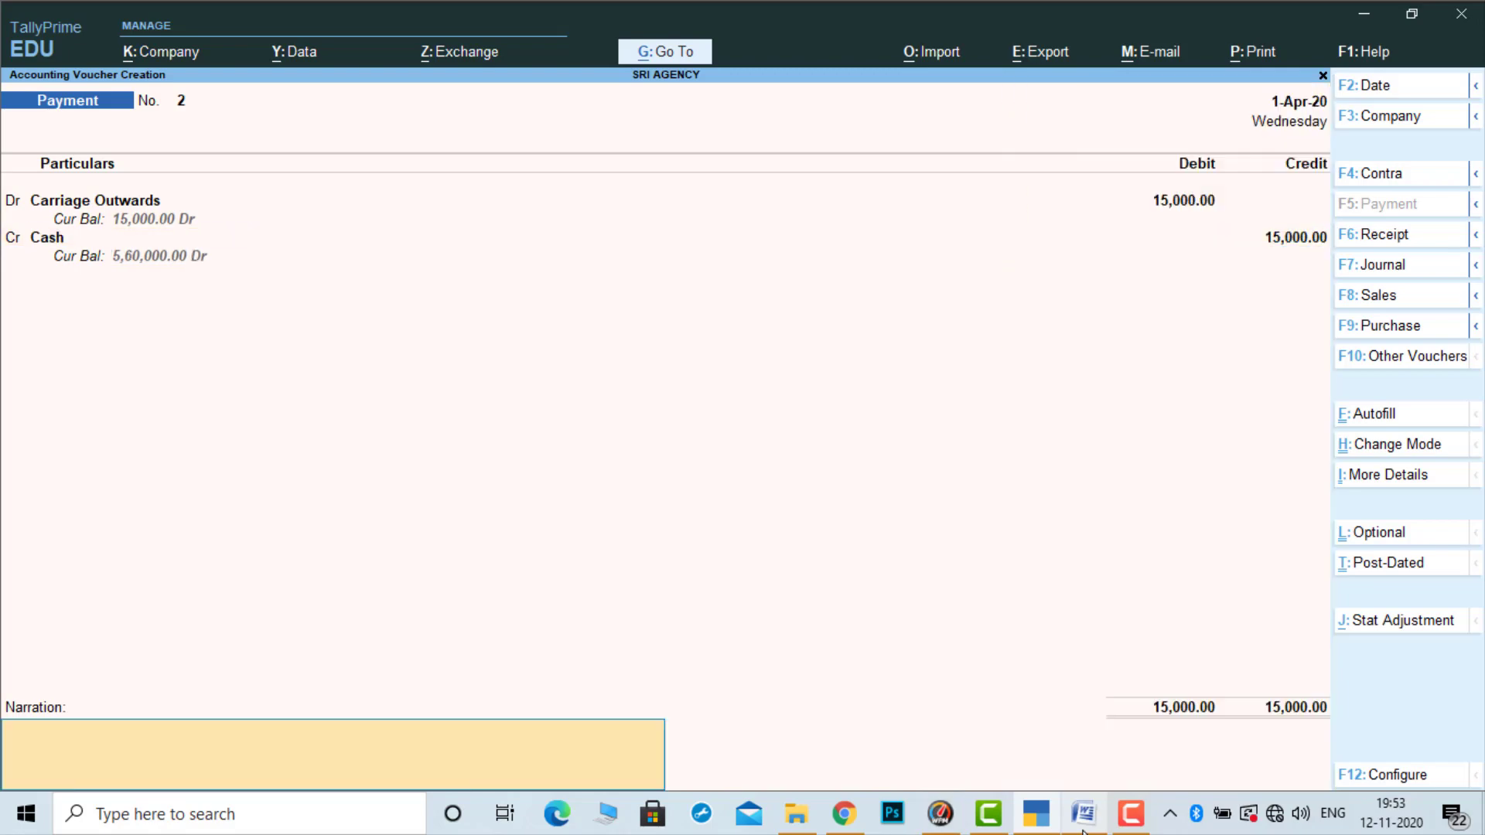
pyautogui.press('Return')
pyautogui.press('Return')
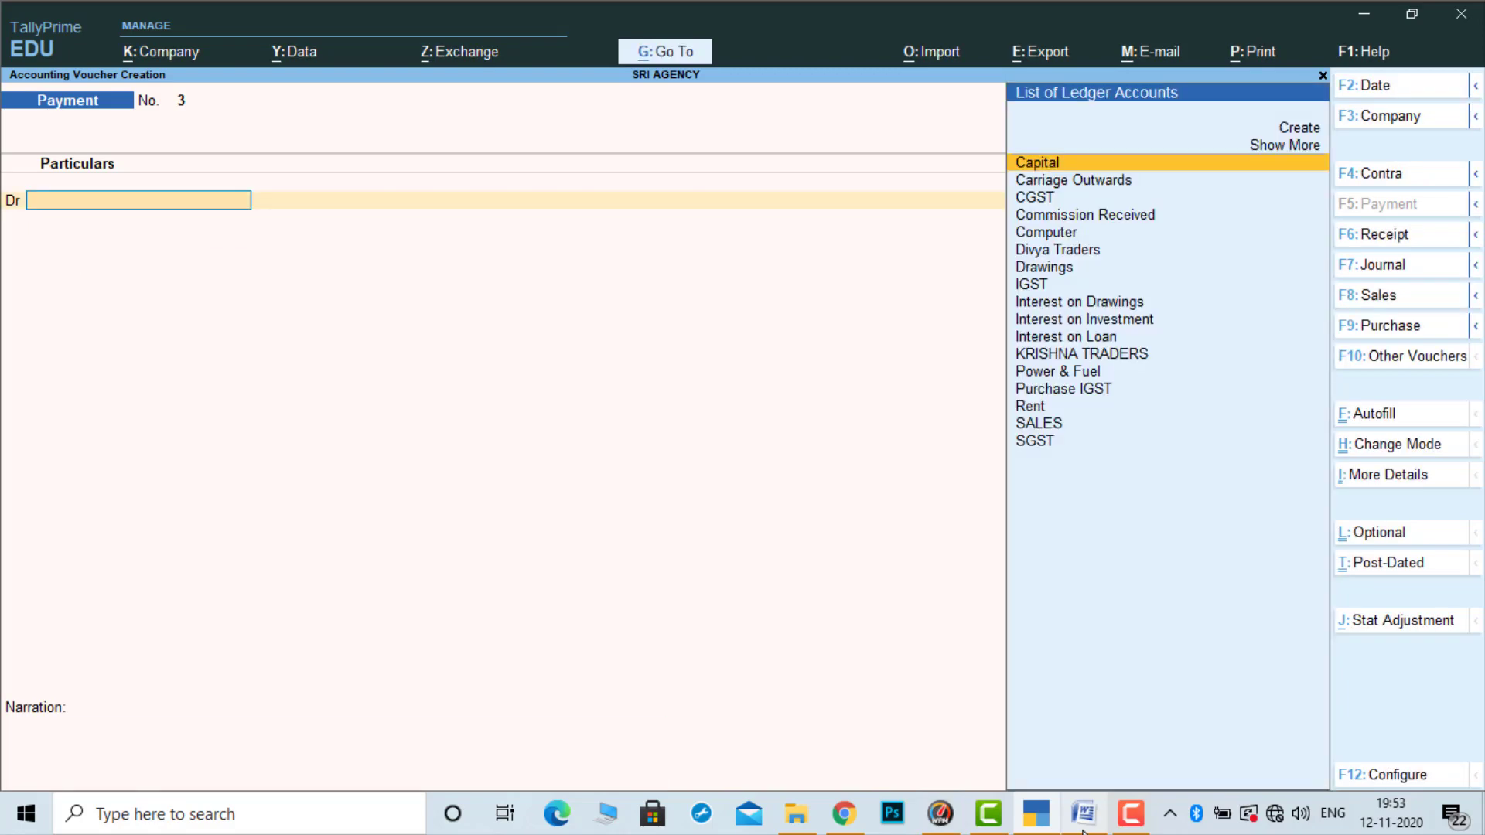
# Debit Rent 12,000 in the new Payment voucher, checking the amount in the Word problem sheet
pyautogui.write('re')
pyautogui.press('Return')
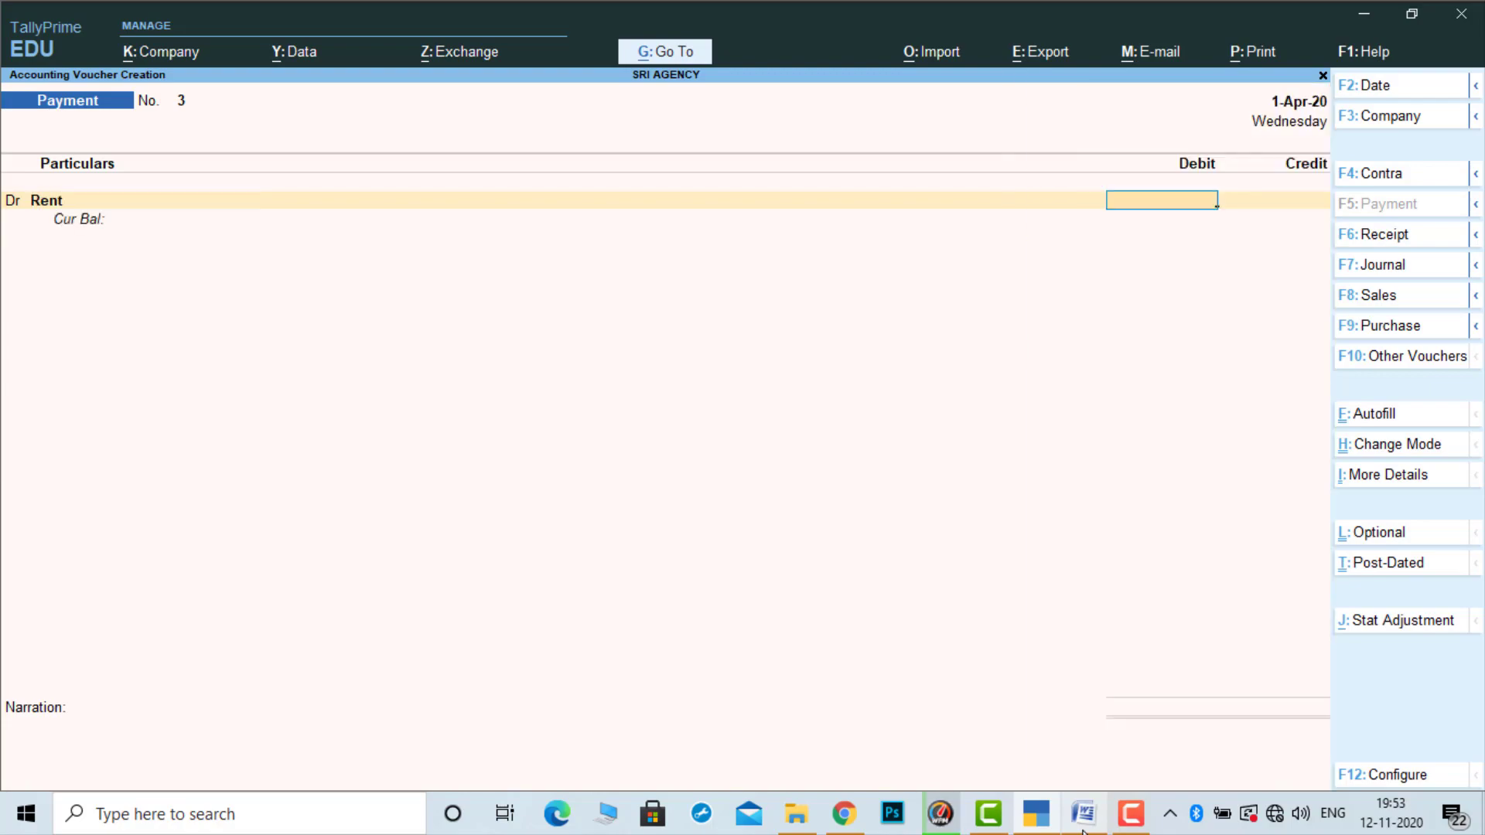
pyautogui.click(1083, 828)
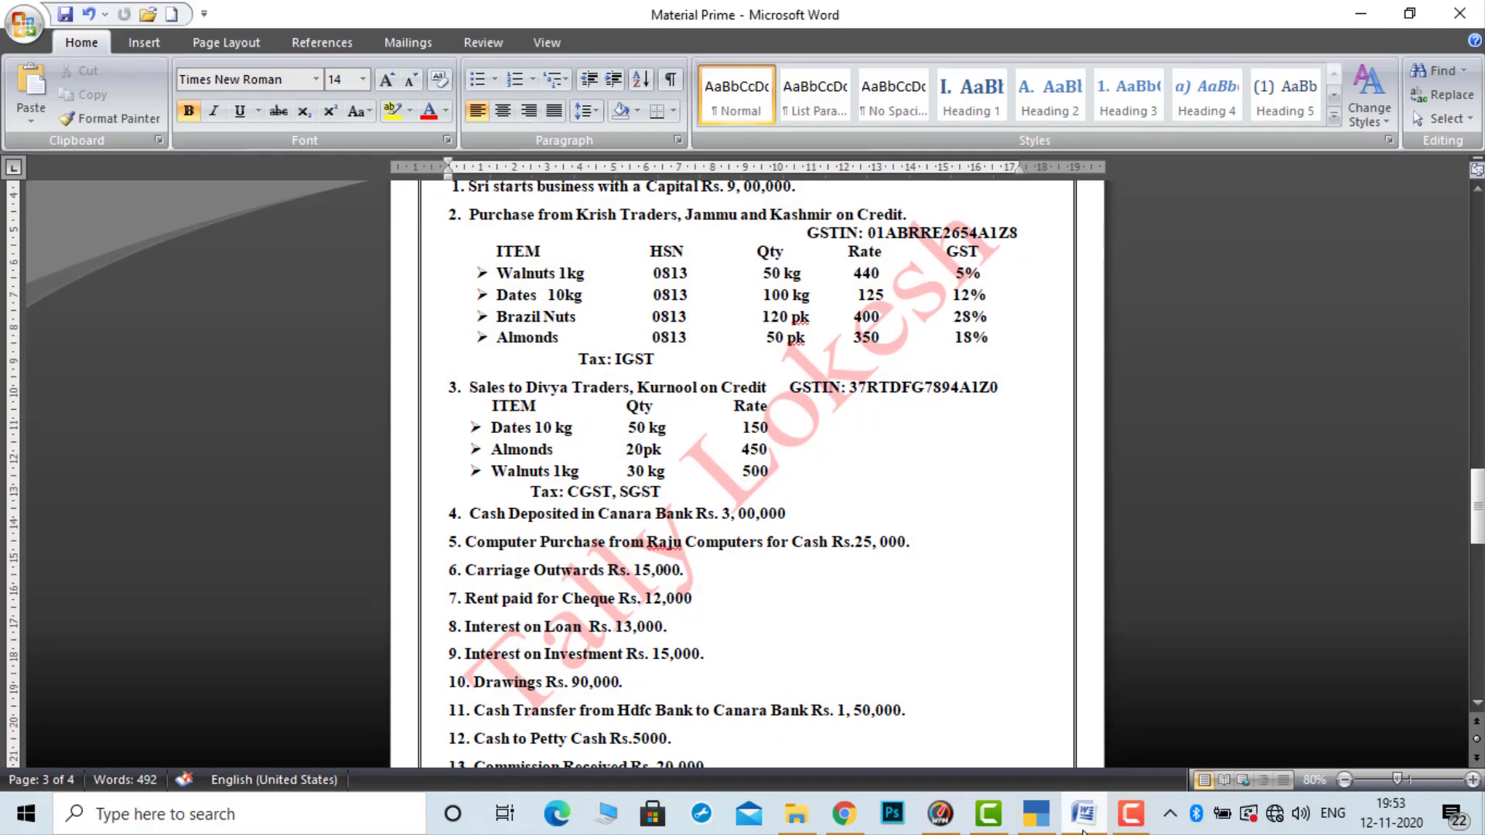
pyautogui.click(1084, 830)
pyautogui.write('12000')
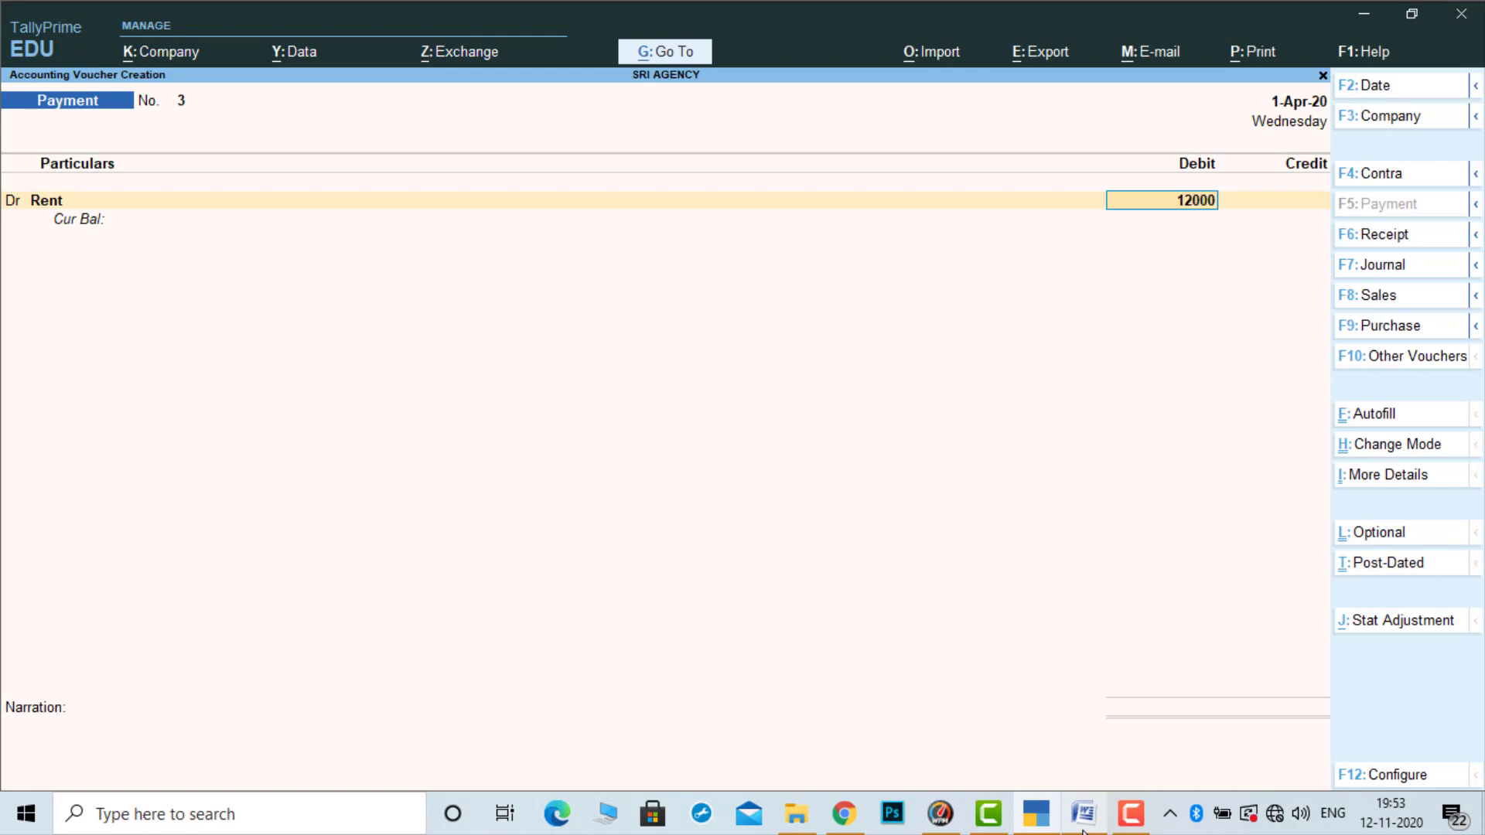
pyautogui.press('Return')
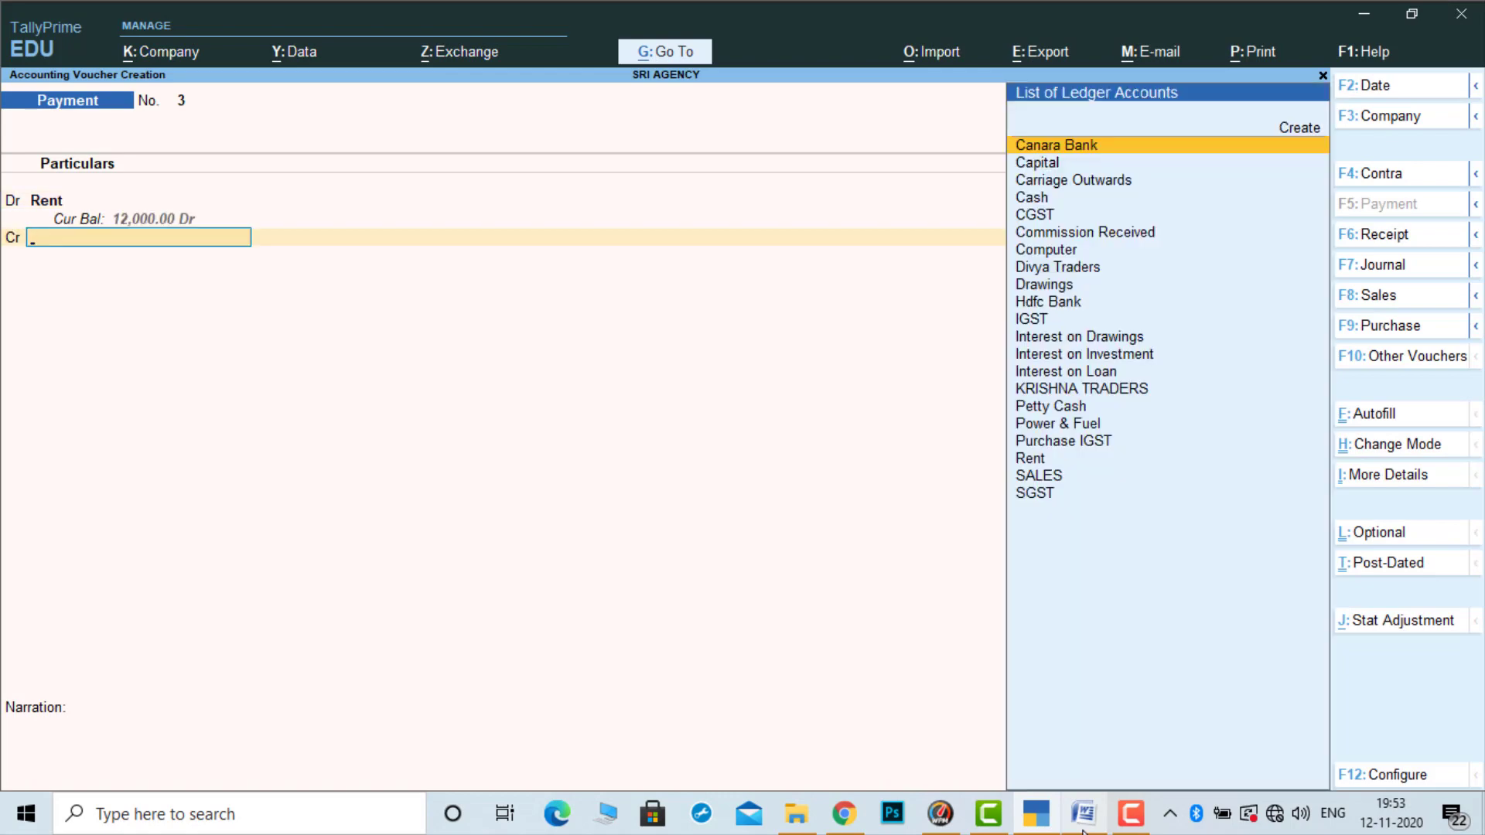
# Credit Canara Bank for the rent, leave the narration blank and save the Payment voucher
pyautogui.write('Ca')
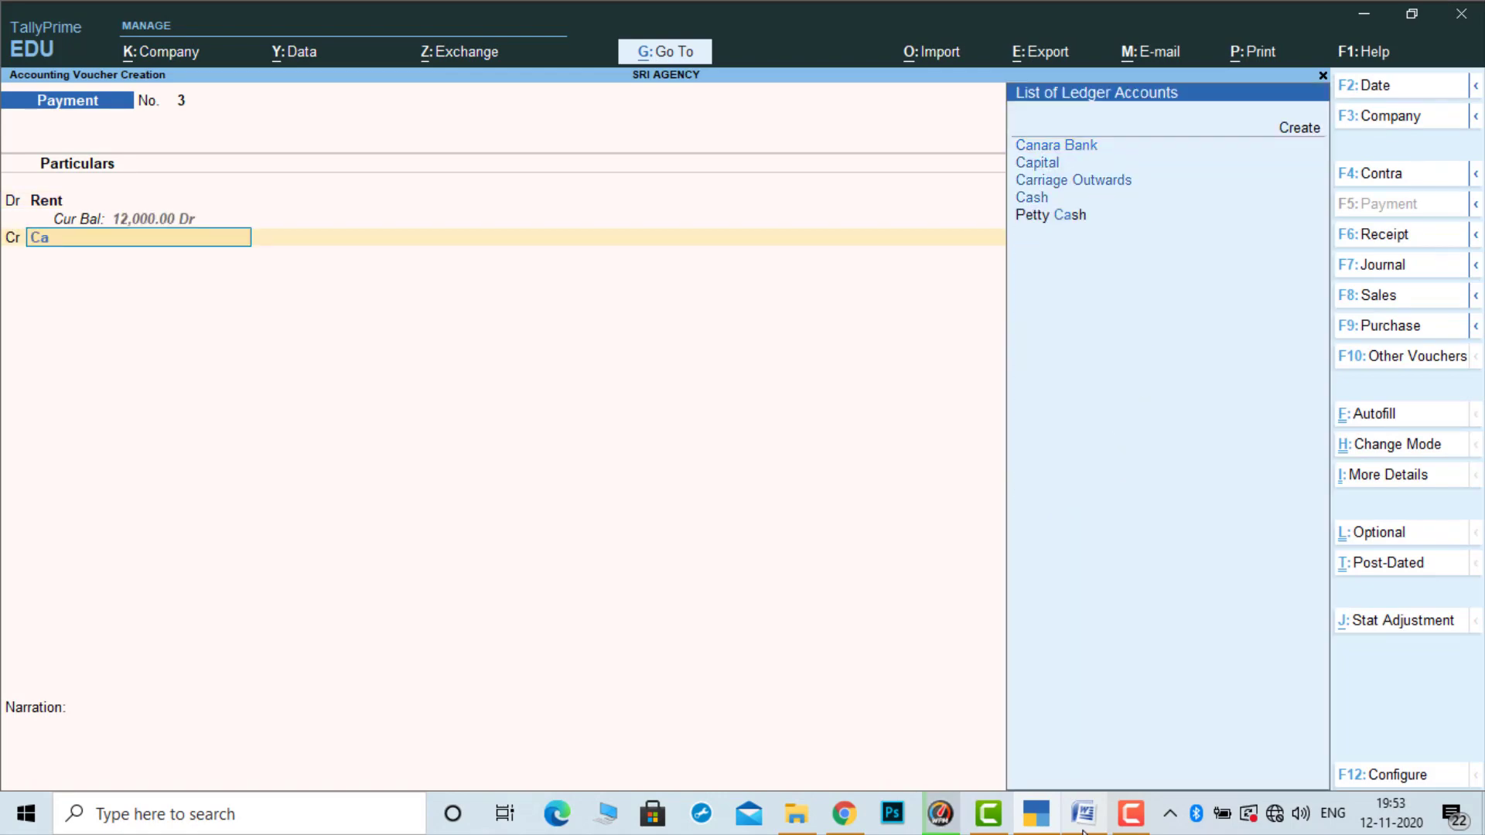
pyautogui.press('Down')
pyautogui.press('Up')
pyautogui.press('Return')
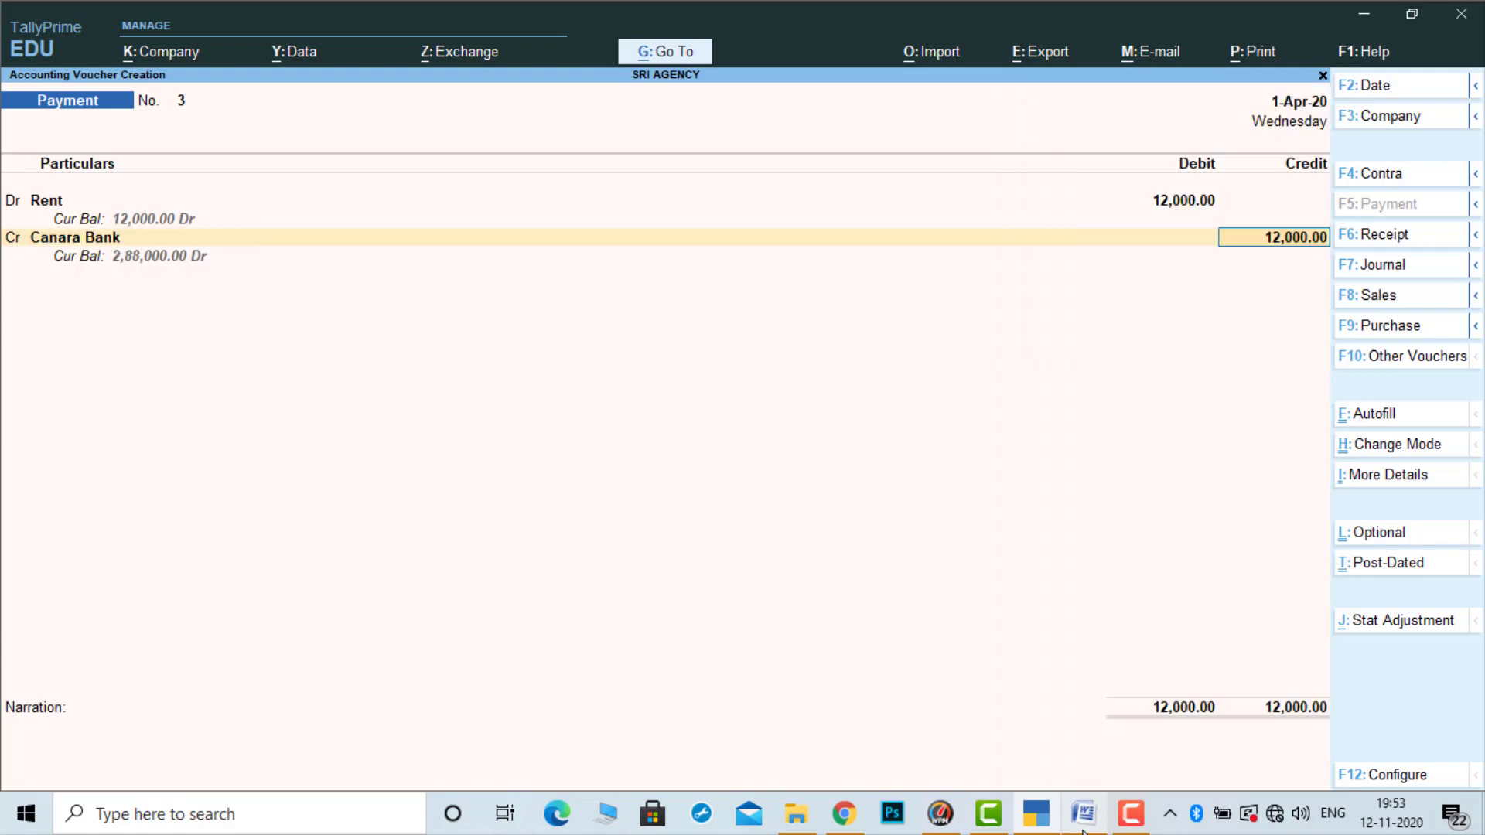
pyautogui.press('Return')
pyautogui.press('Return')
pyautogui.press('Return')
pyautogui.press('Return')
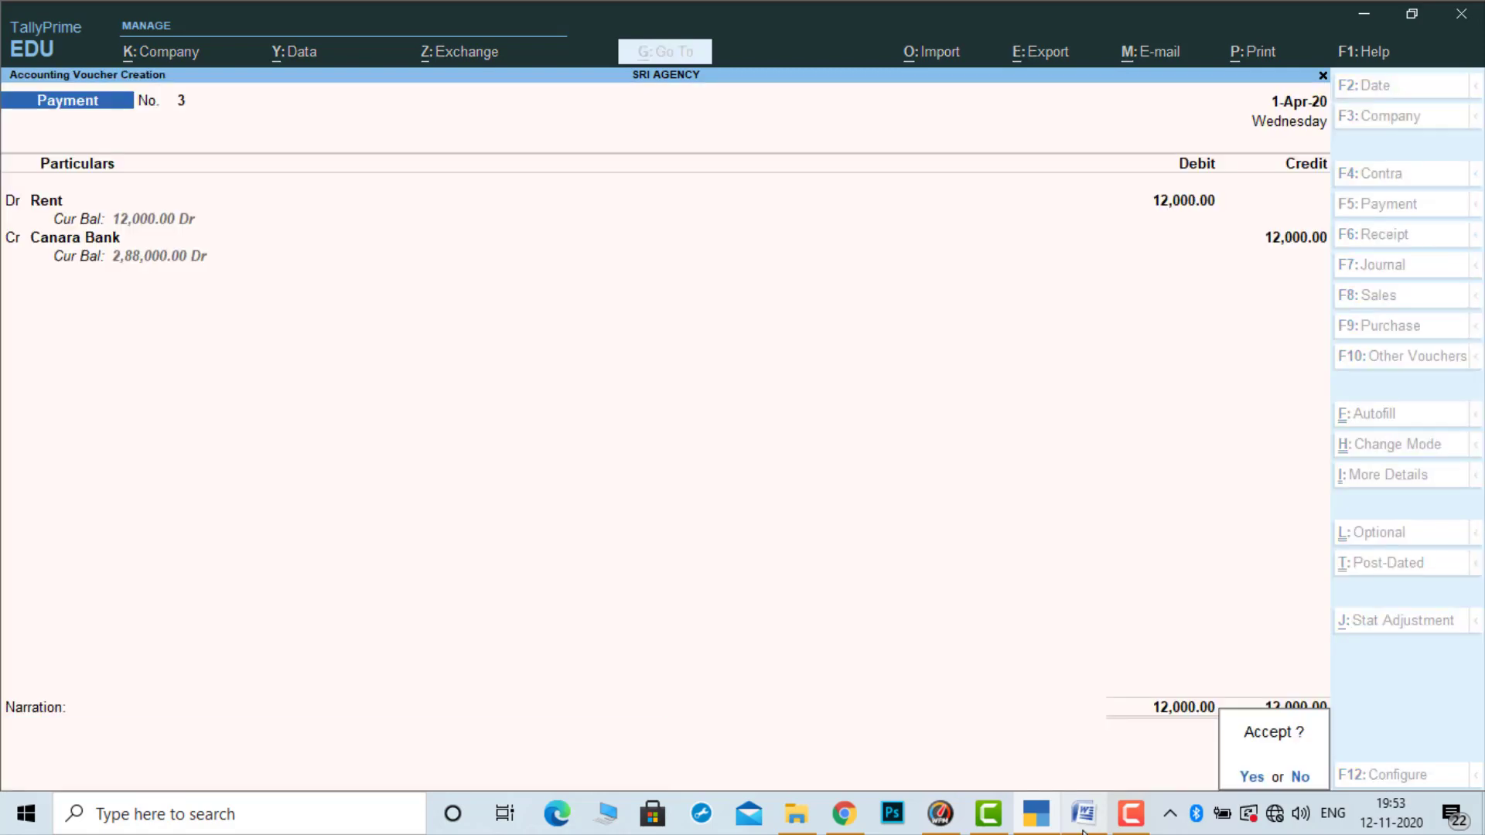
pyautogui.press('Return')
# Look up transaction 8 in the Word problem sheet and debit Interest on Loan 13,000 in the new Payment voucher
pyautogui.click(1083, 813)
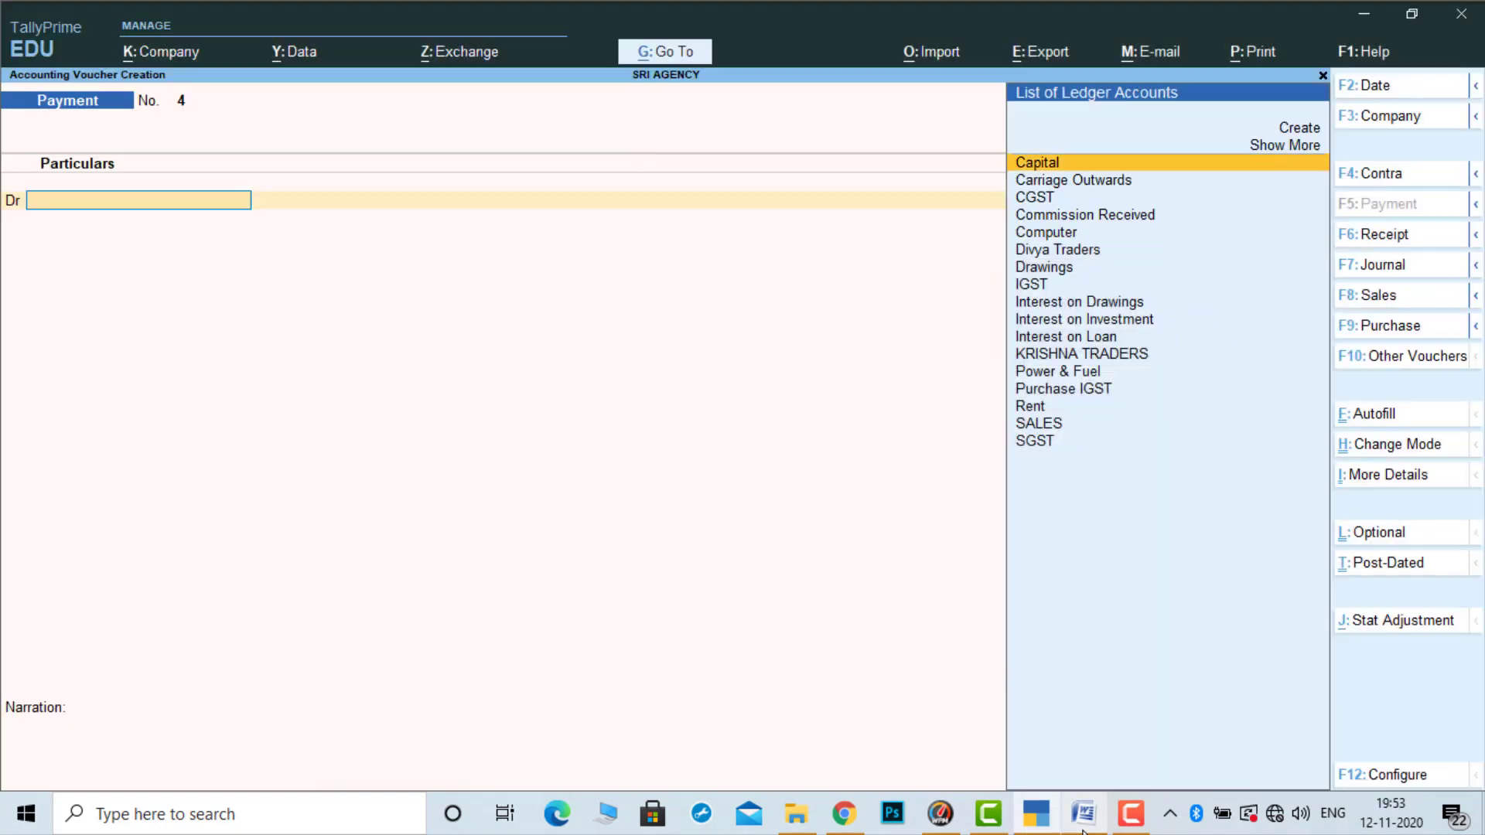
pyautogui.click(1083, 827)
pyautogui.write('In')
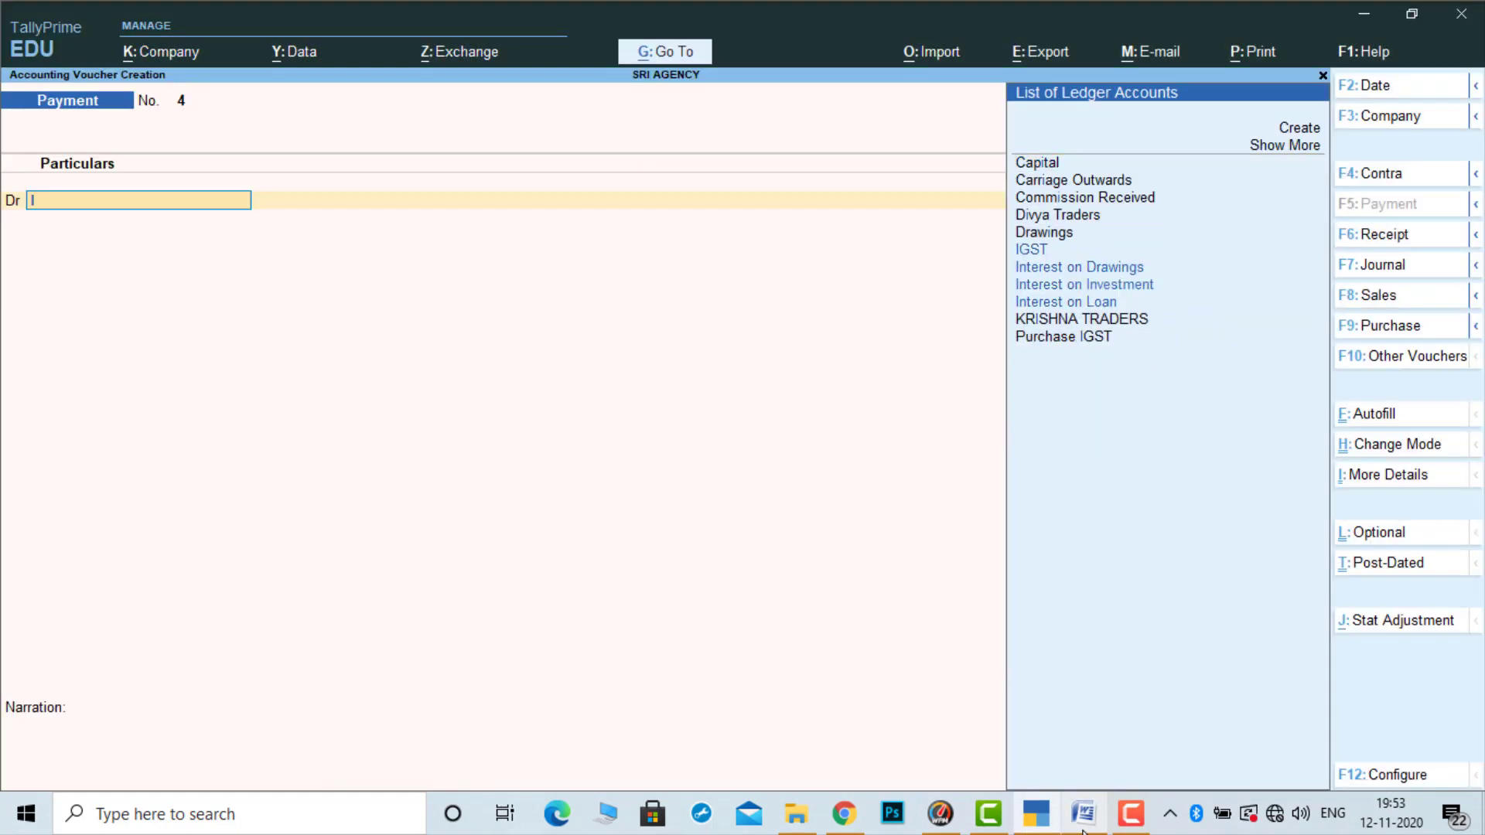
pyautogui.press('Down')
pyautogui.press('Down')
pyautogui.press('Down')
pyautogui.press('Return')
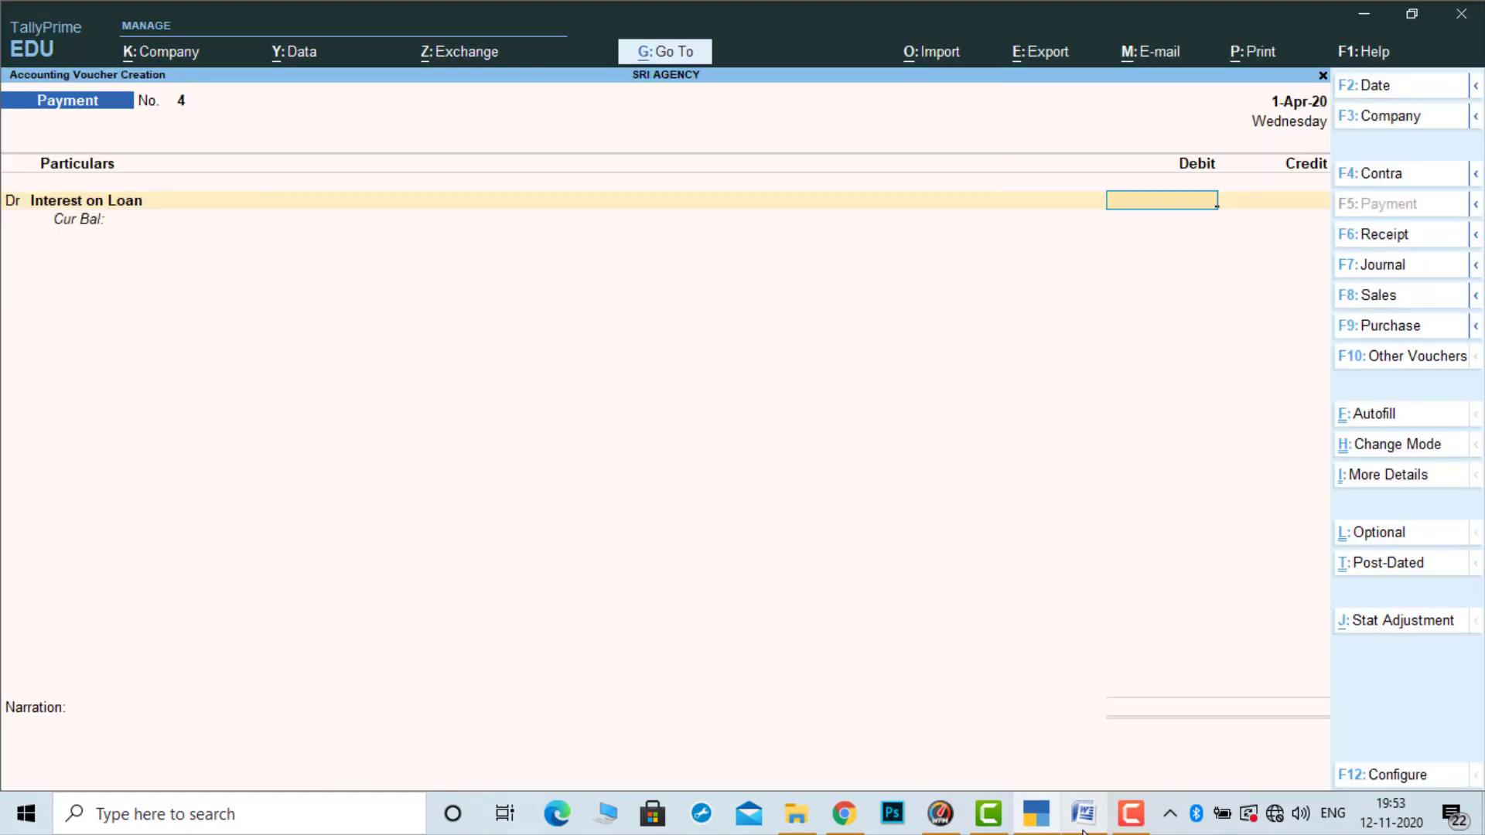
pyautogui.write('13000')
pyautogui.press('Return')
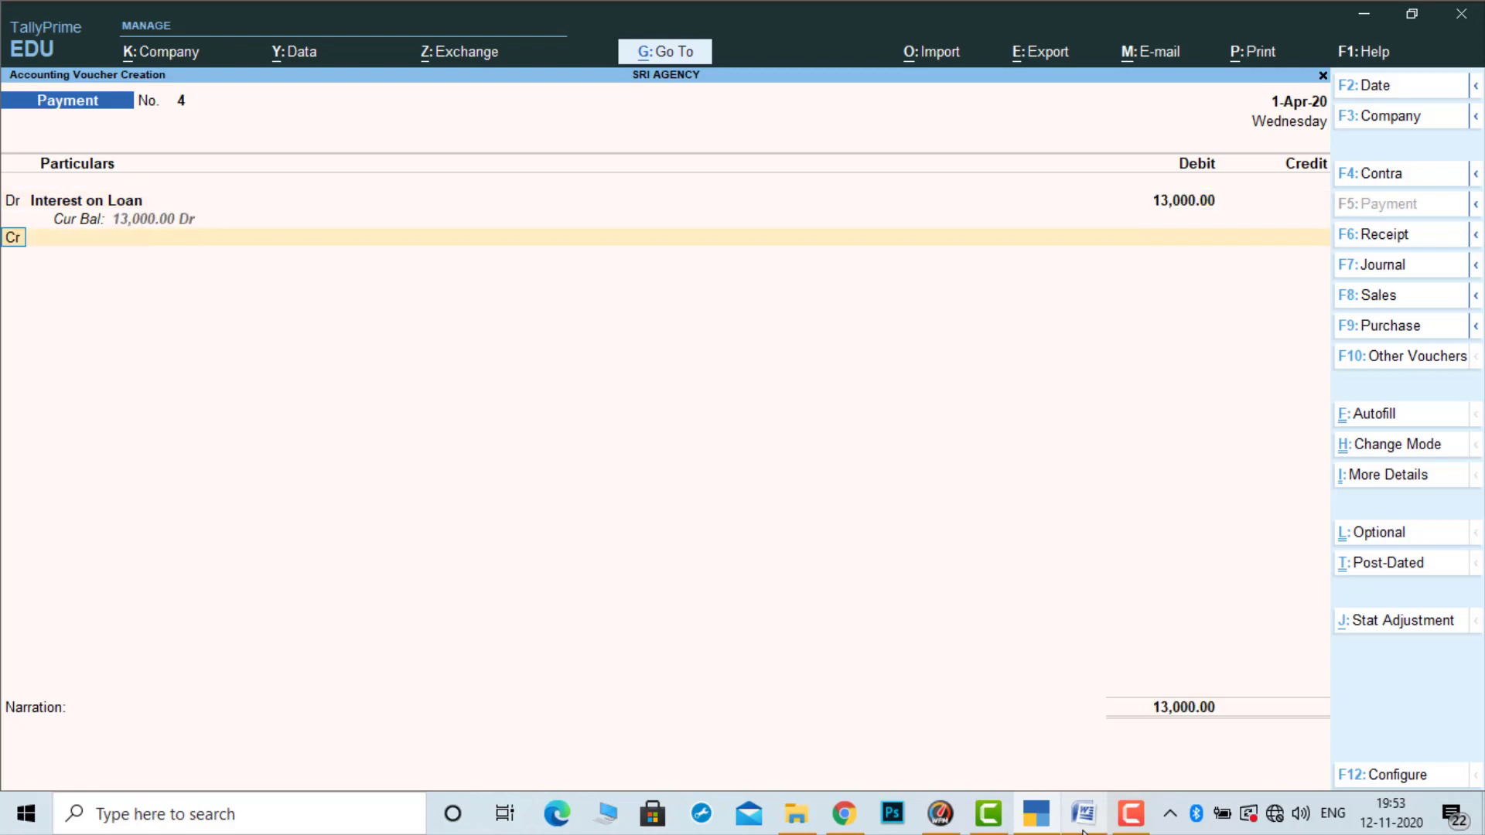
# Credit Cash for the loan interest, leave the narration blank and save the Payment voucher
pyautogui.press('Return')
pyautogui.press('Down')
pyautogui.press('Down')
pyautogui.press('Down')
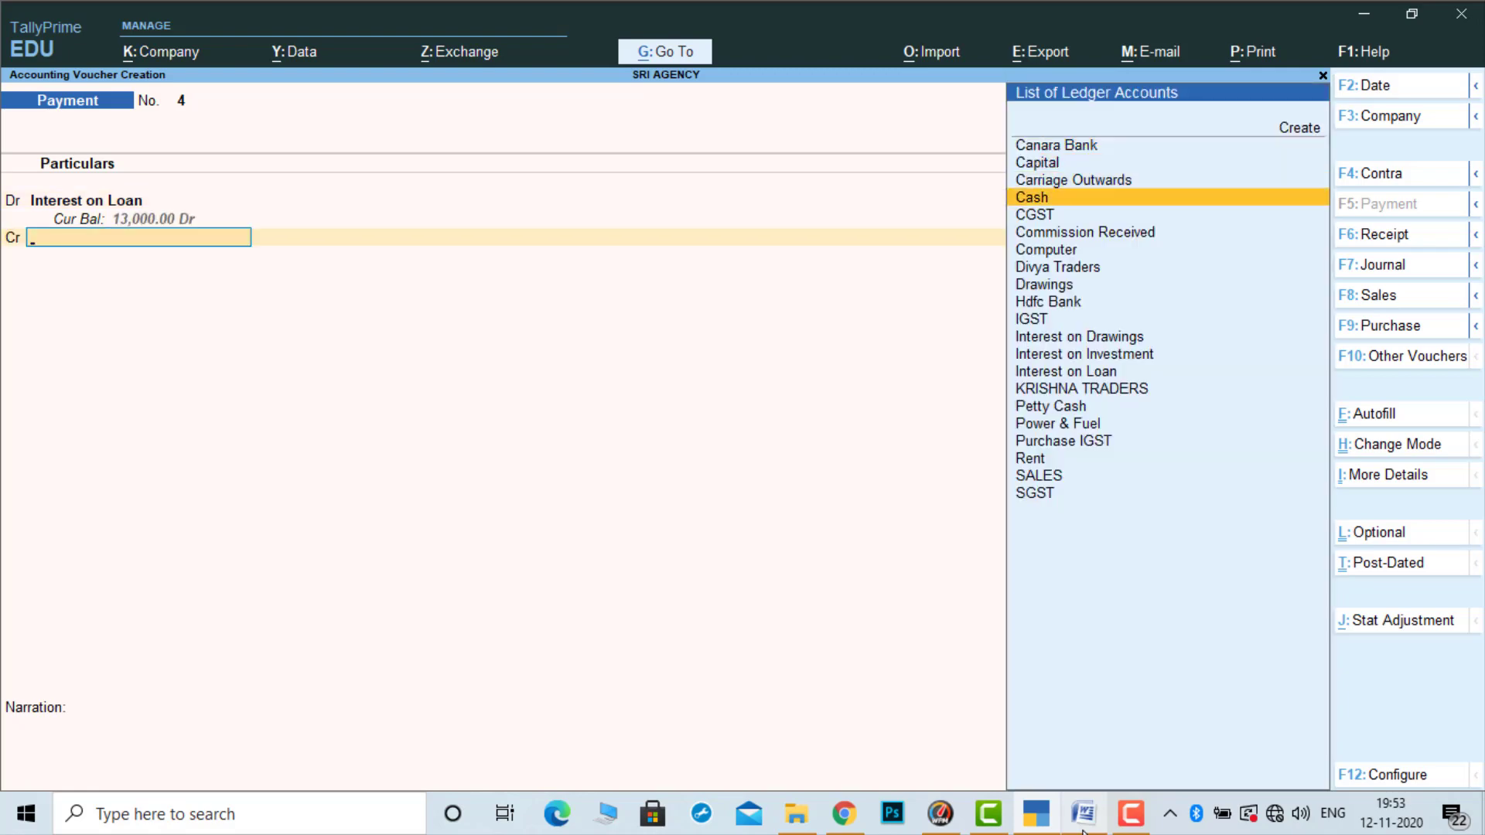
pyautogui.press('Return')
pyautogui.press('Return')
pyautogui.press('Return')
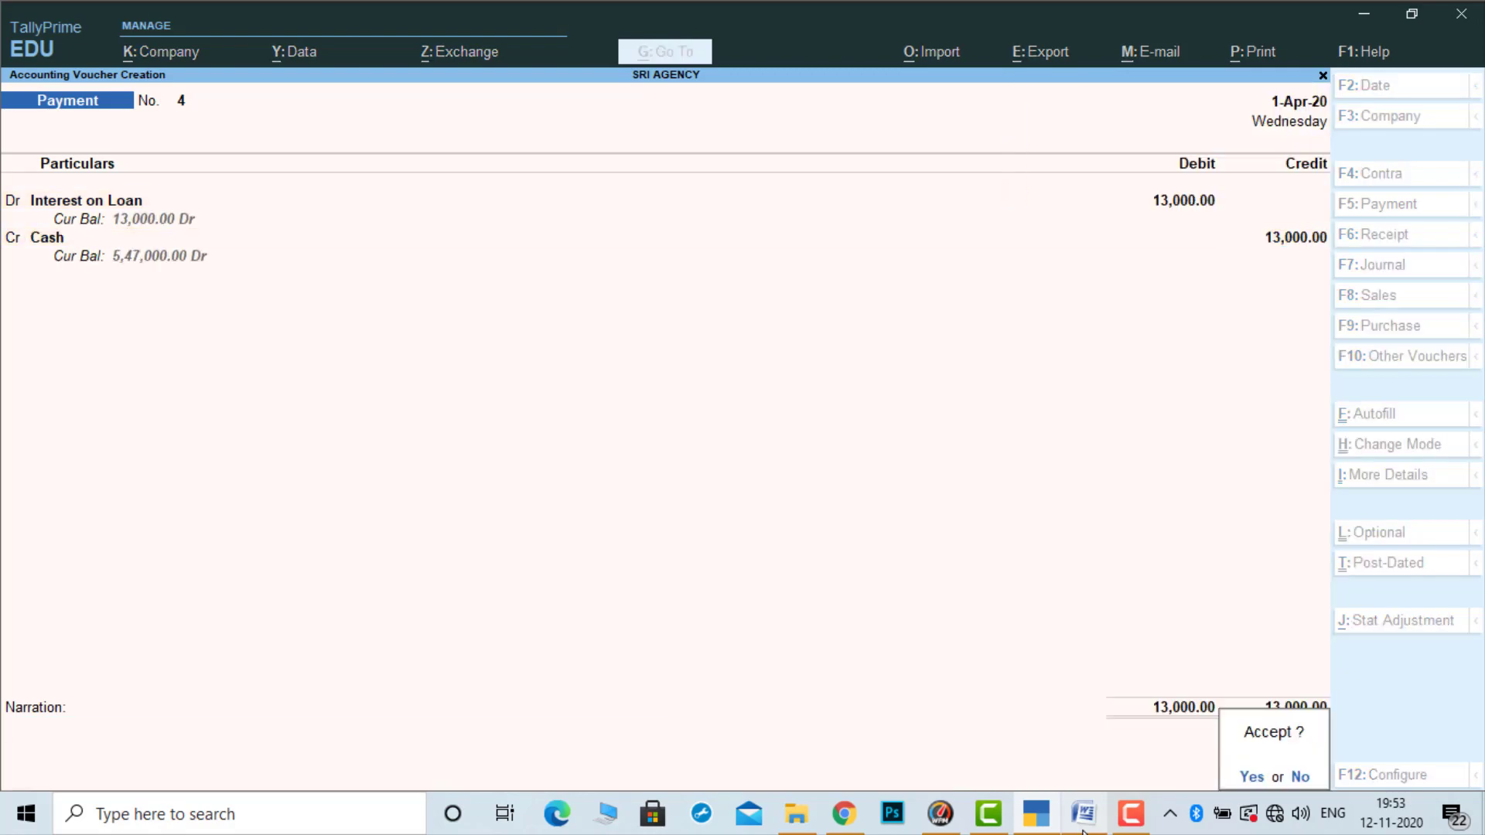
pyautogui.press('Return')
# Look up transaction 9 in the Word problem sheet and credit Interest on Investment 15,000 in a new Receipt voucher
pyautogui.click(1083, 829)
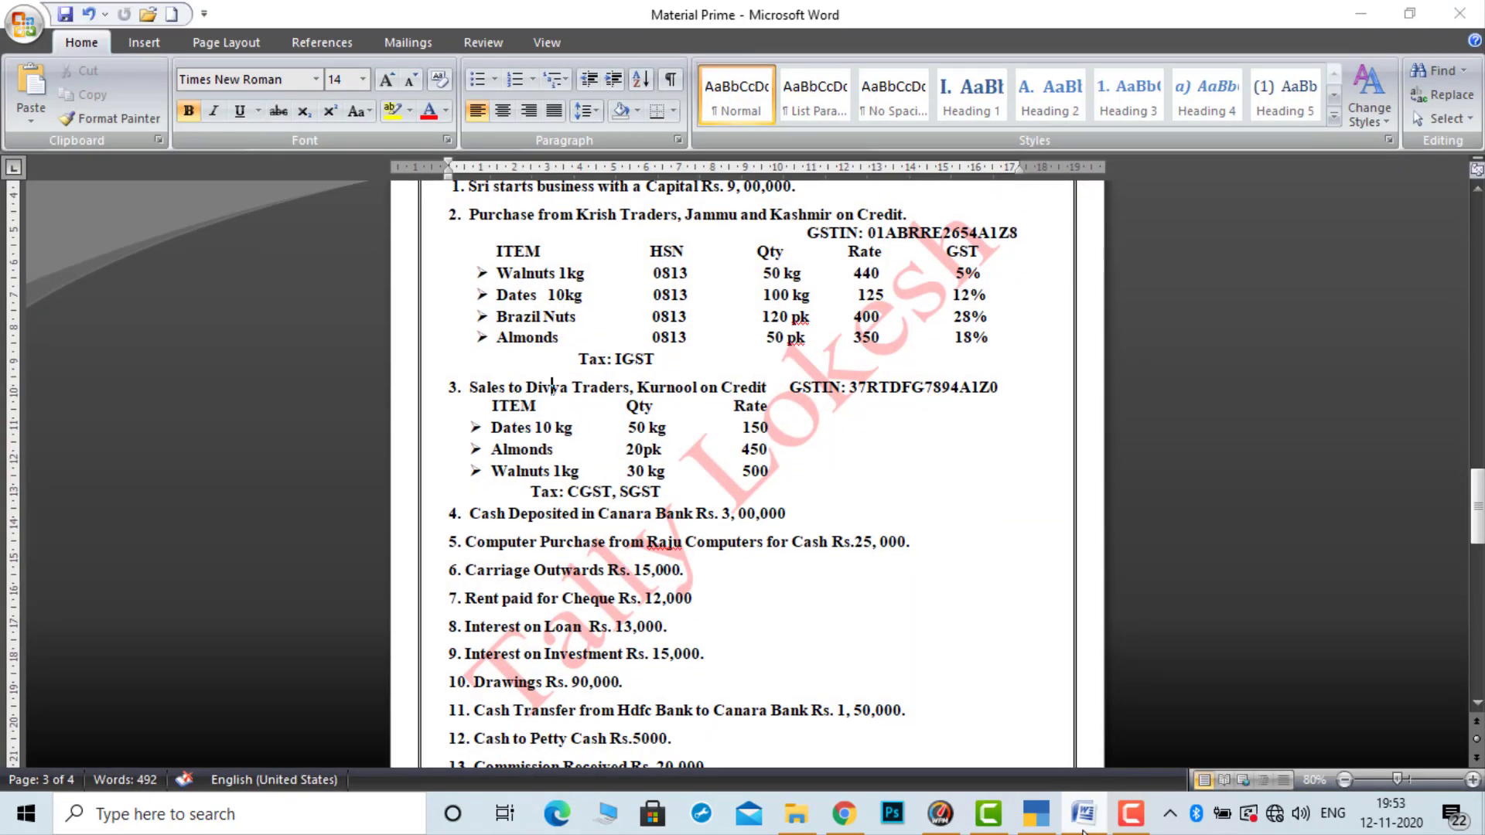
pyautogui.click(1084, 813)
pyautogui.press('F6')
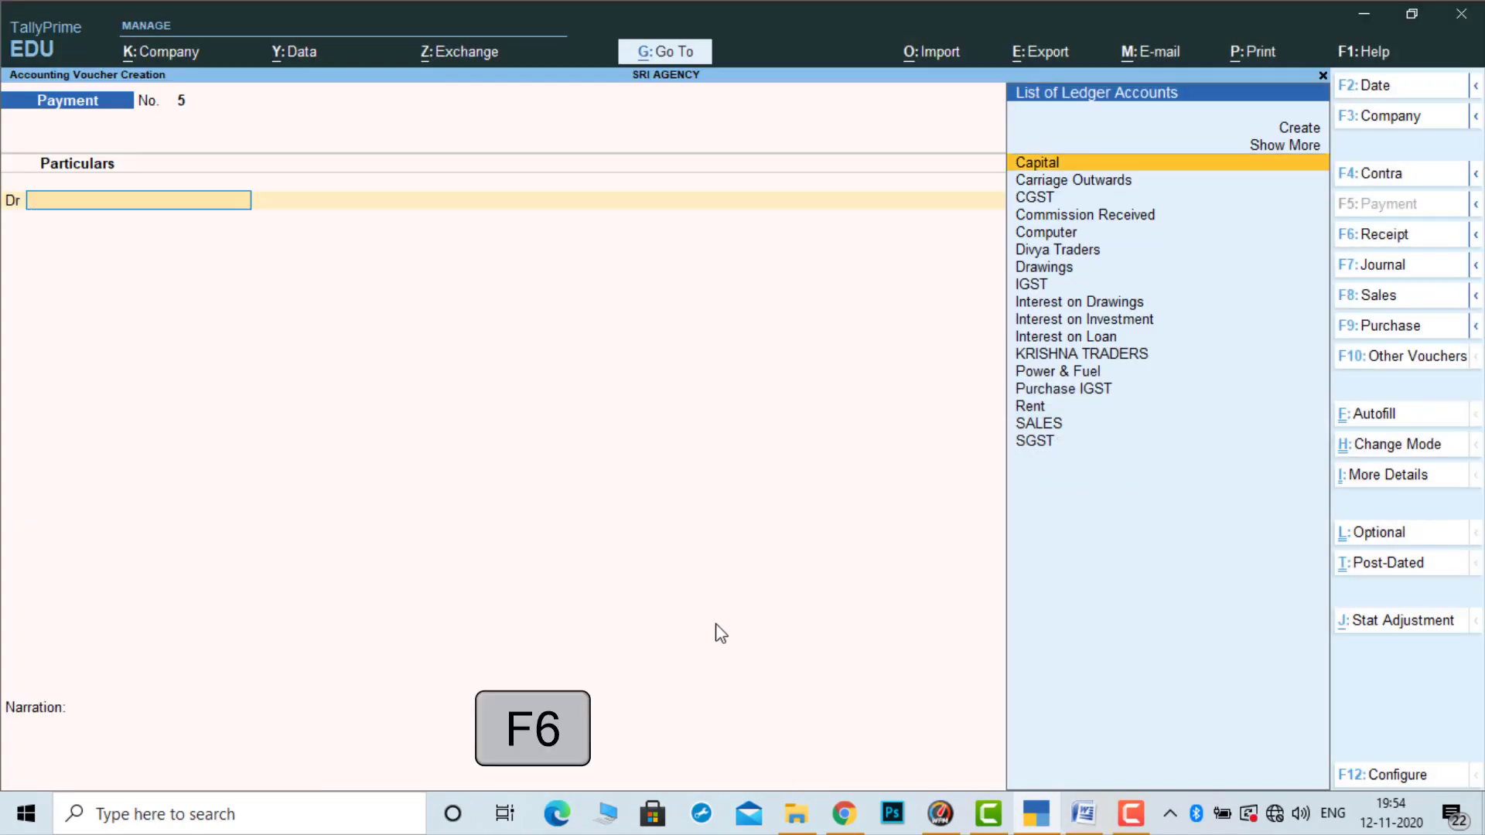
pyautogui.write('in')
pyautogui.press('Down')
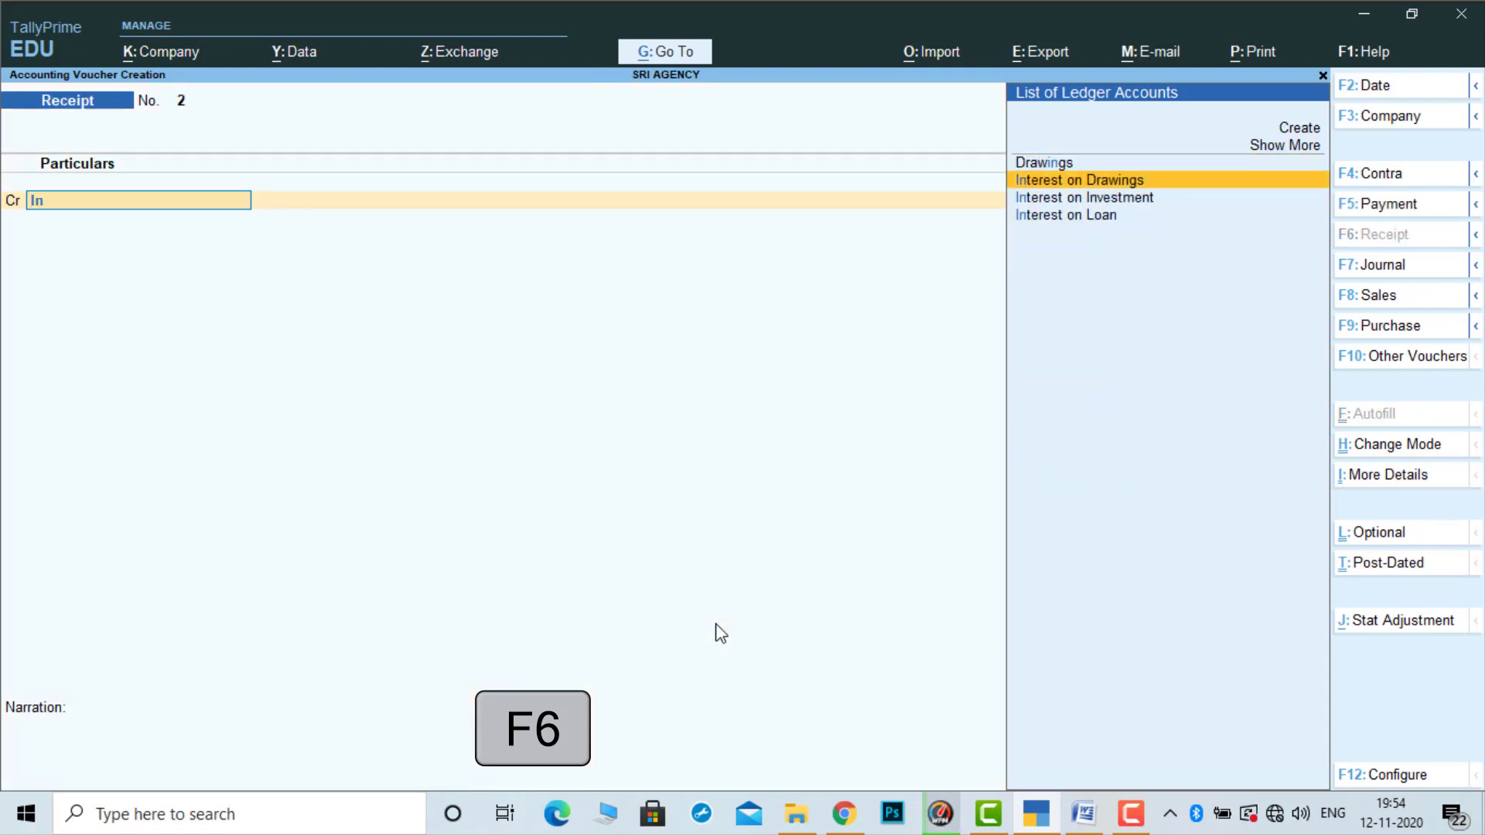
pyautogui.press('Down')
pyautogui.press('Return')
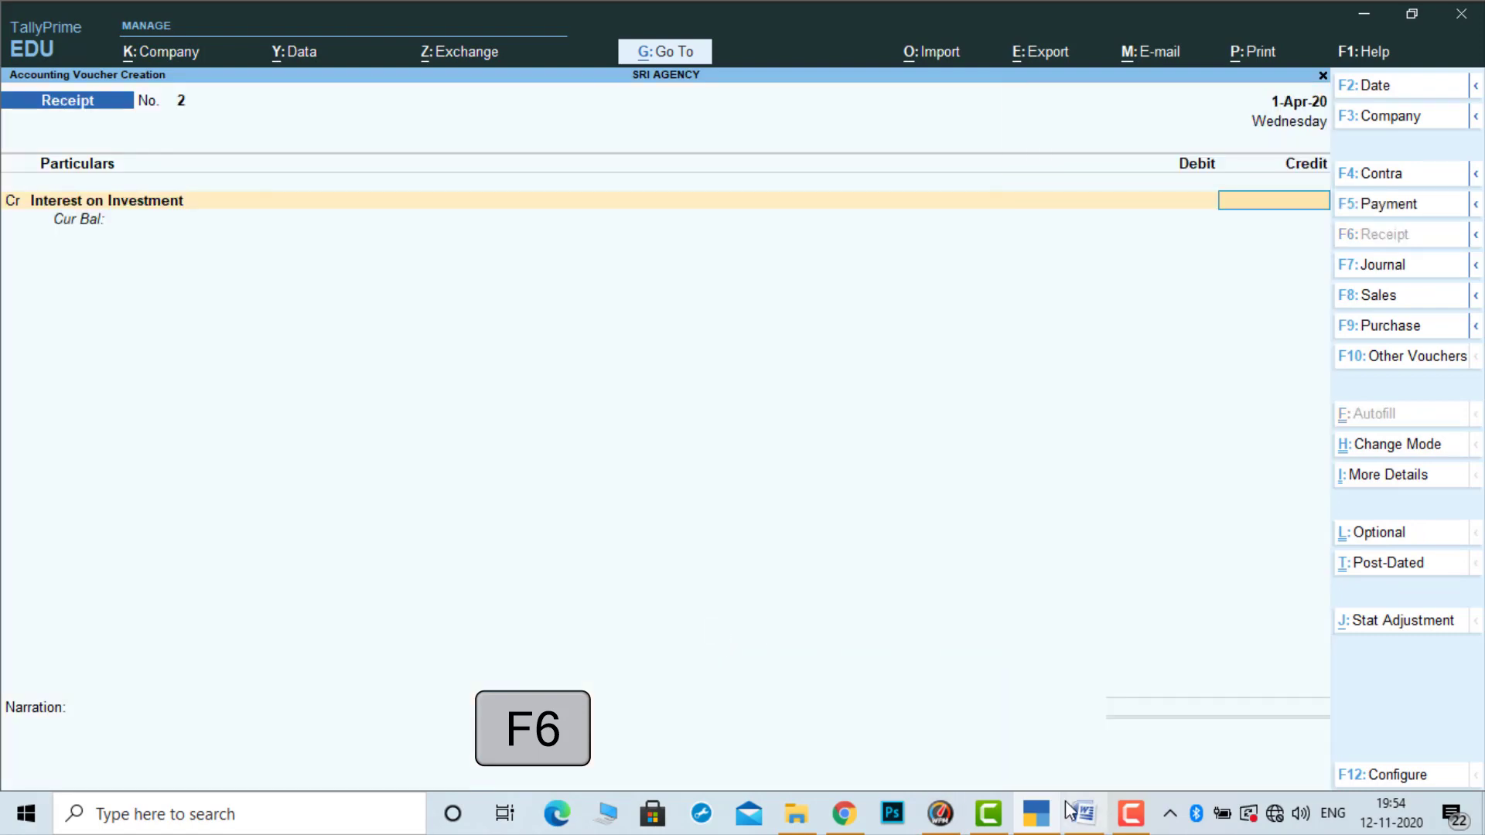
pyautogui.click(1085, 818)
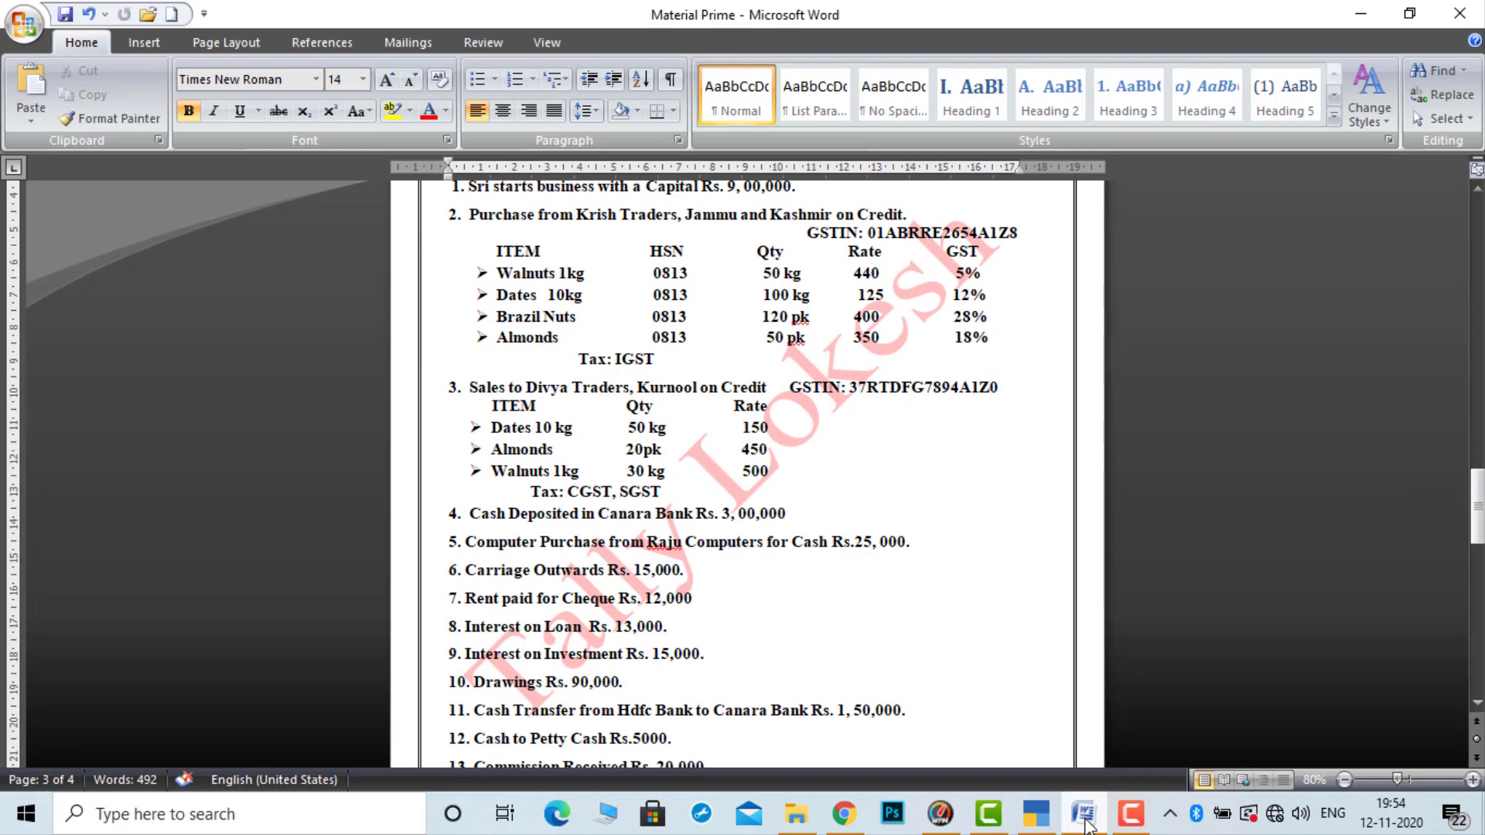
pyautogui.click(1085, 819)
pyautogui.write('15000')
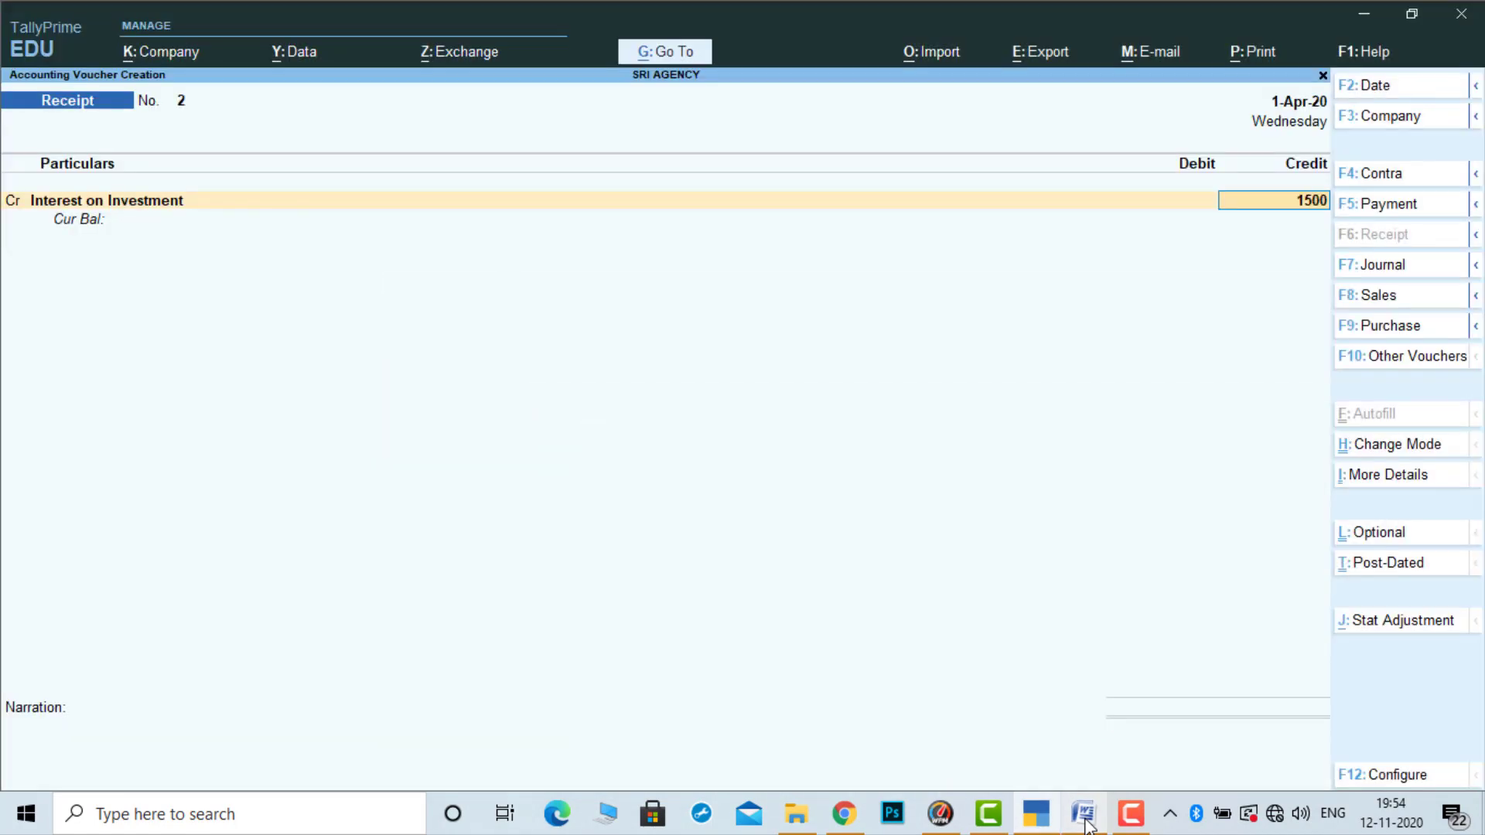
pyautogui.press('Return')
# Debit Cash for the investment interest, leave the narration blank and save the Receipt voucher
pyautogui.press('Down')
pyautogui.press('Down')
pyautogui.press('Down')
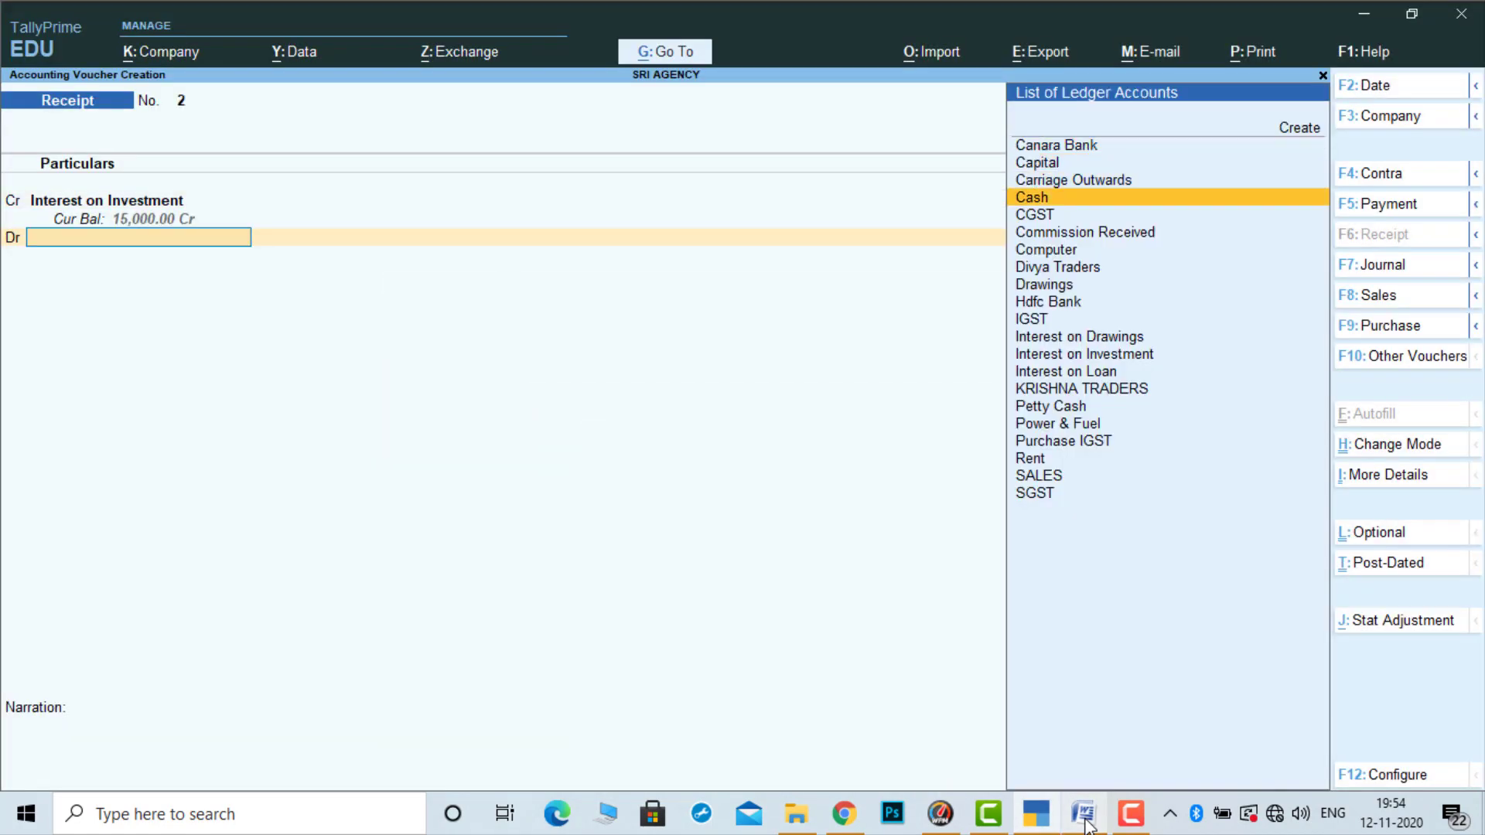
pyautogui.press('Return')
pyautogui.press('Return')
pyautogui.press('Return')
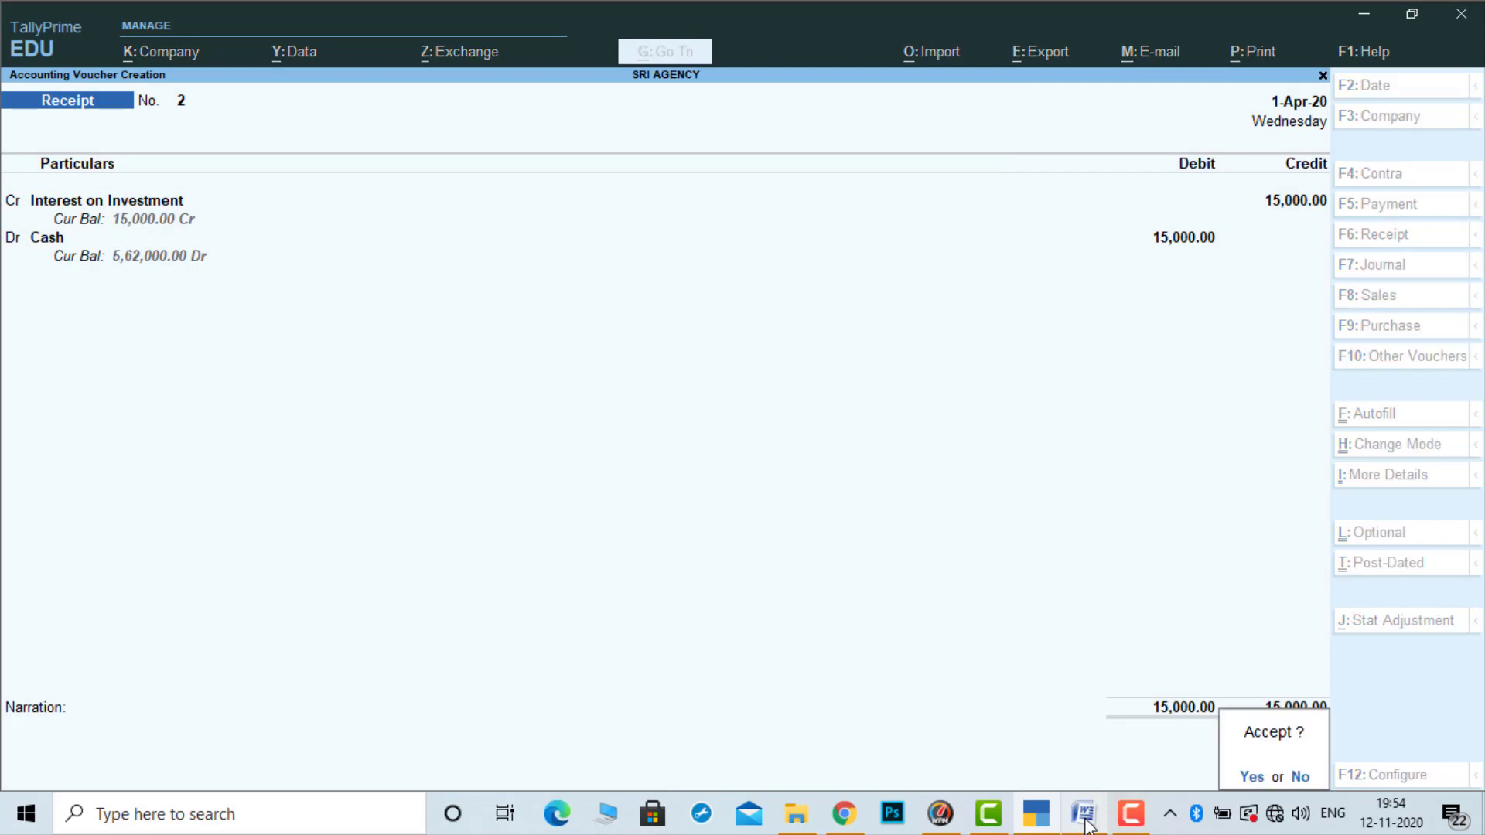
pyautogui.press('Return')
pyautogui.click(1132, 817)
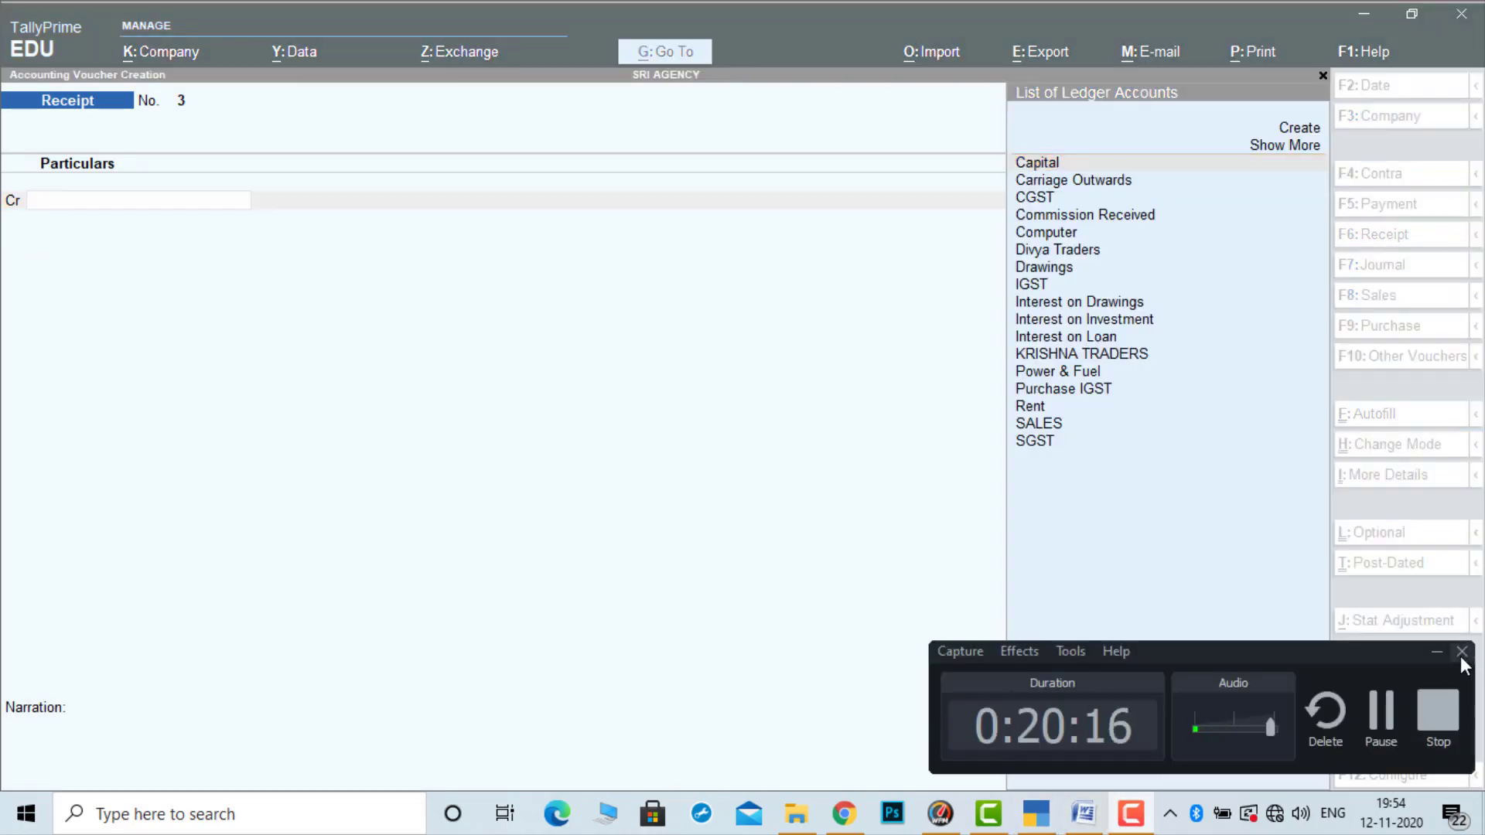
pyautogui.click(1436, 652)
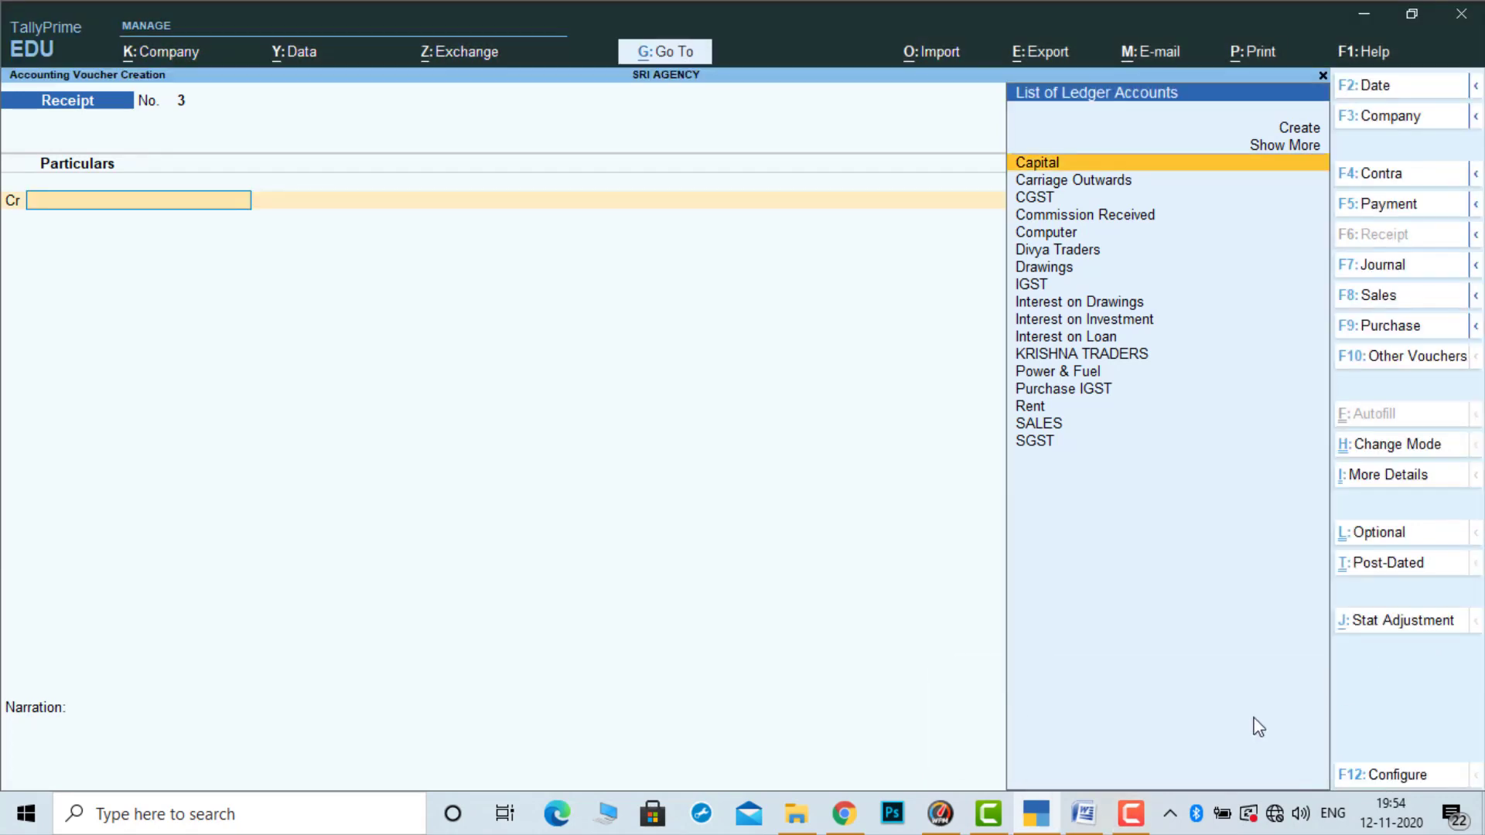
# Look up transaction 10 in the Word problem sheet and choose Drawings as the debited ledger in a new Payment voucher
pyautogui.click(1102, 818)
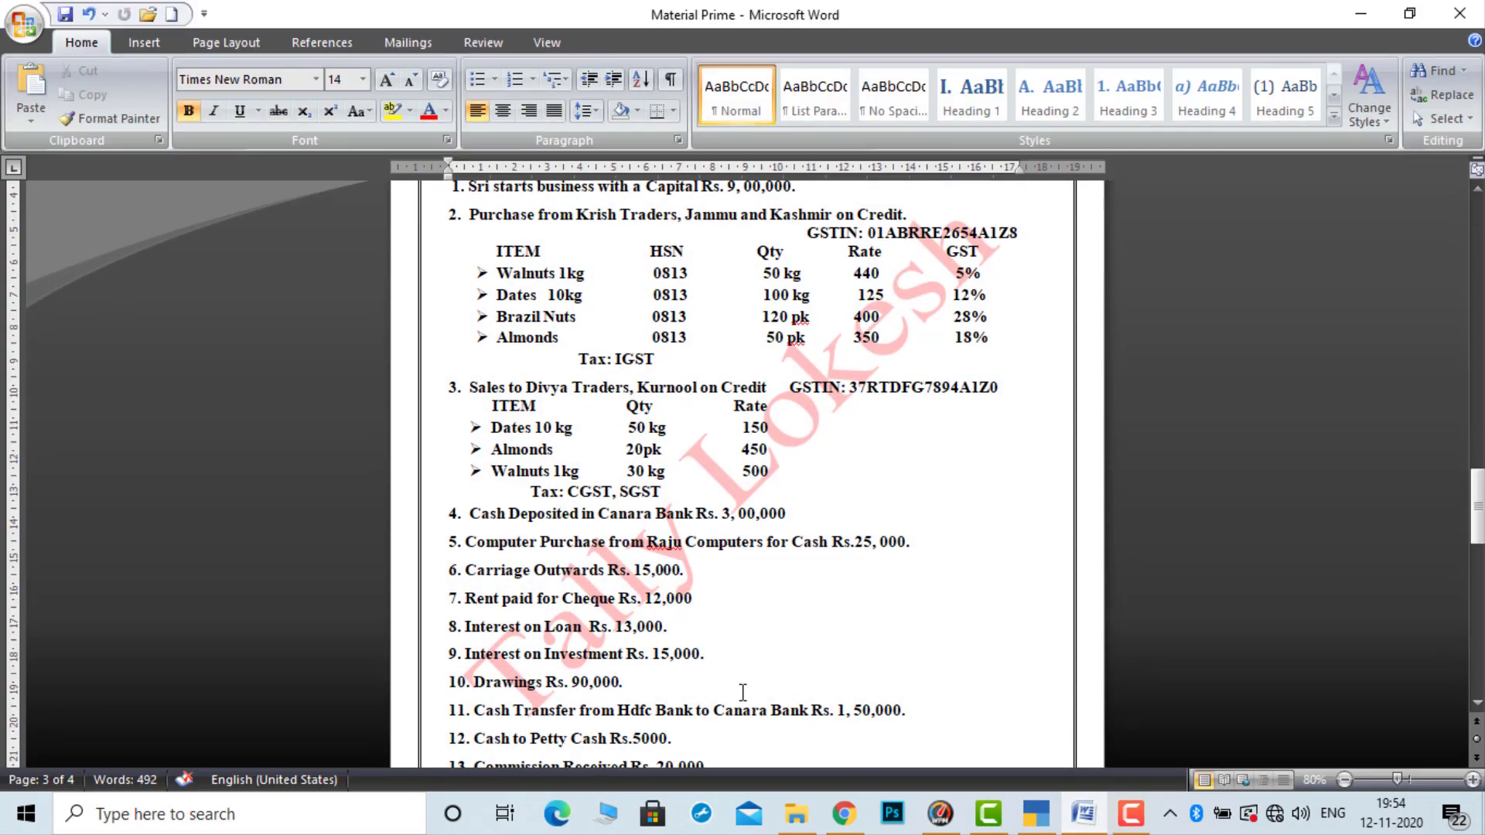
pyautogui.click(1478, 704)
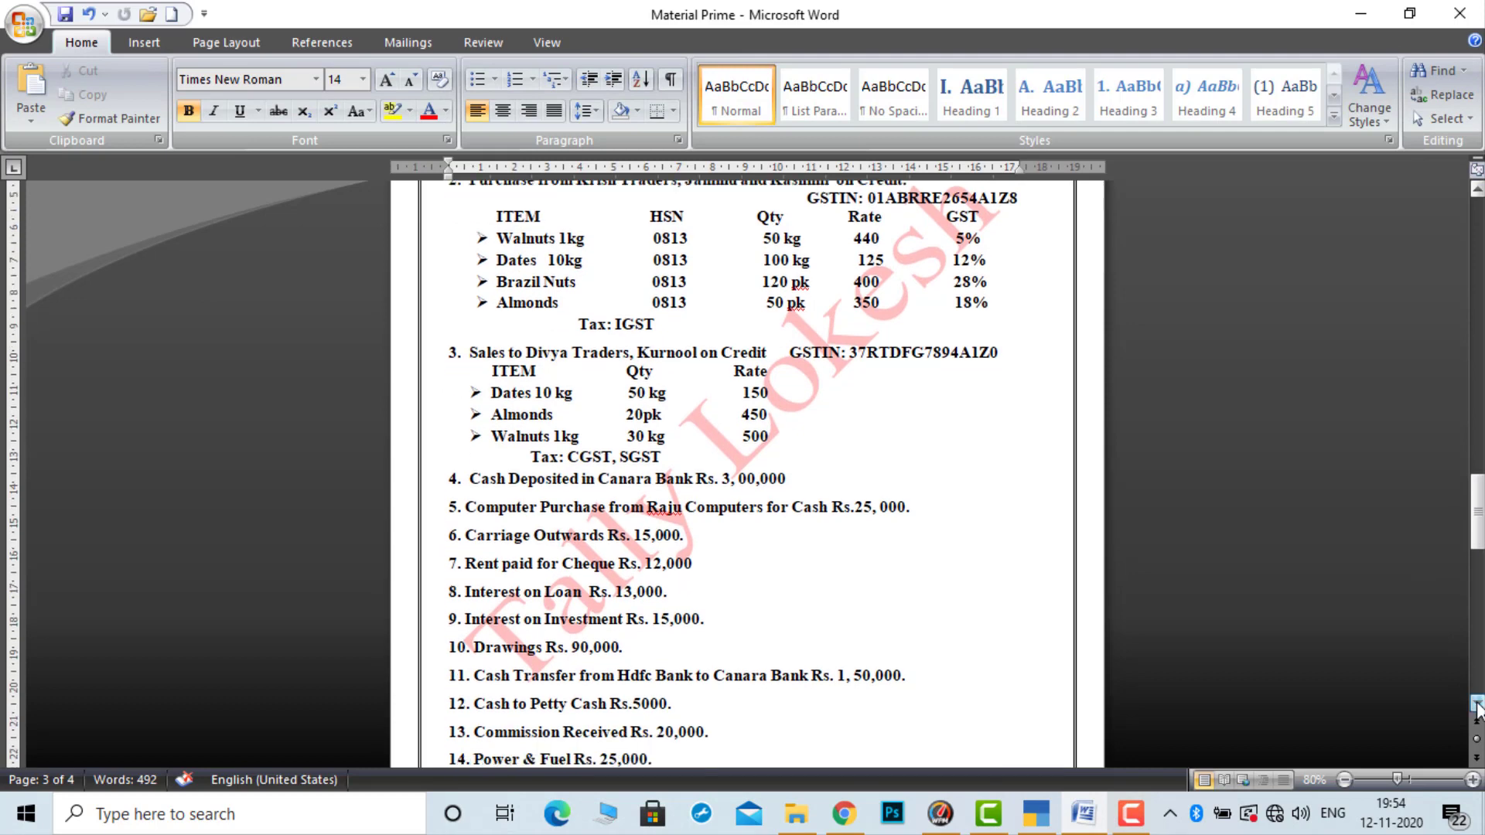
pyautogui.click(1478, 705)
pyautogui.click(1477, 706)
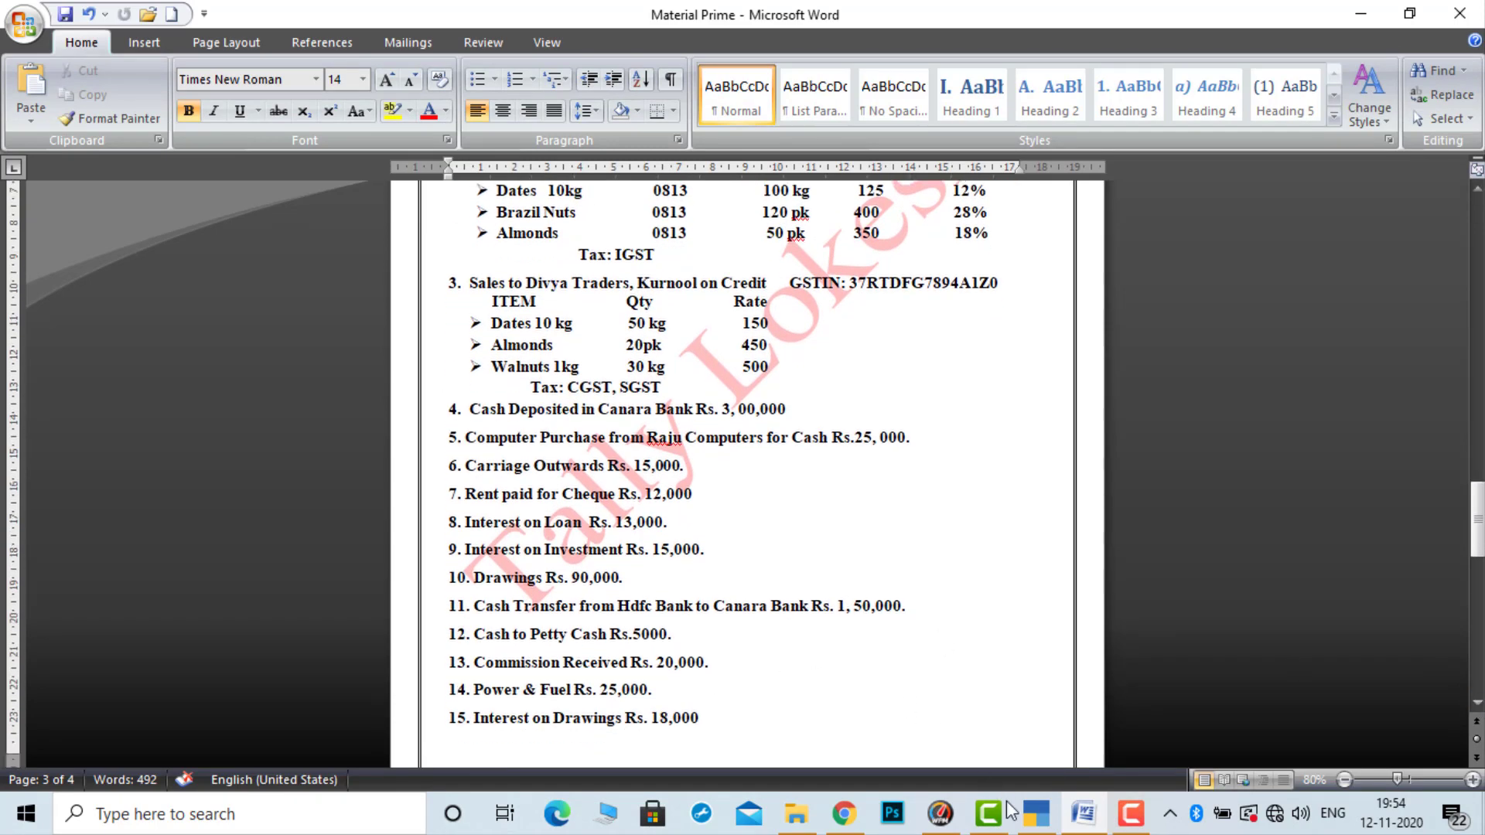
pyautogui.click(1036, 823)
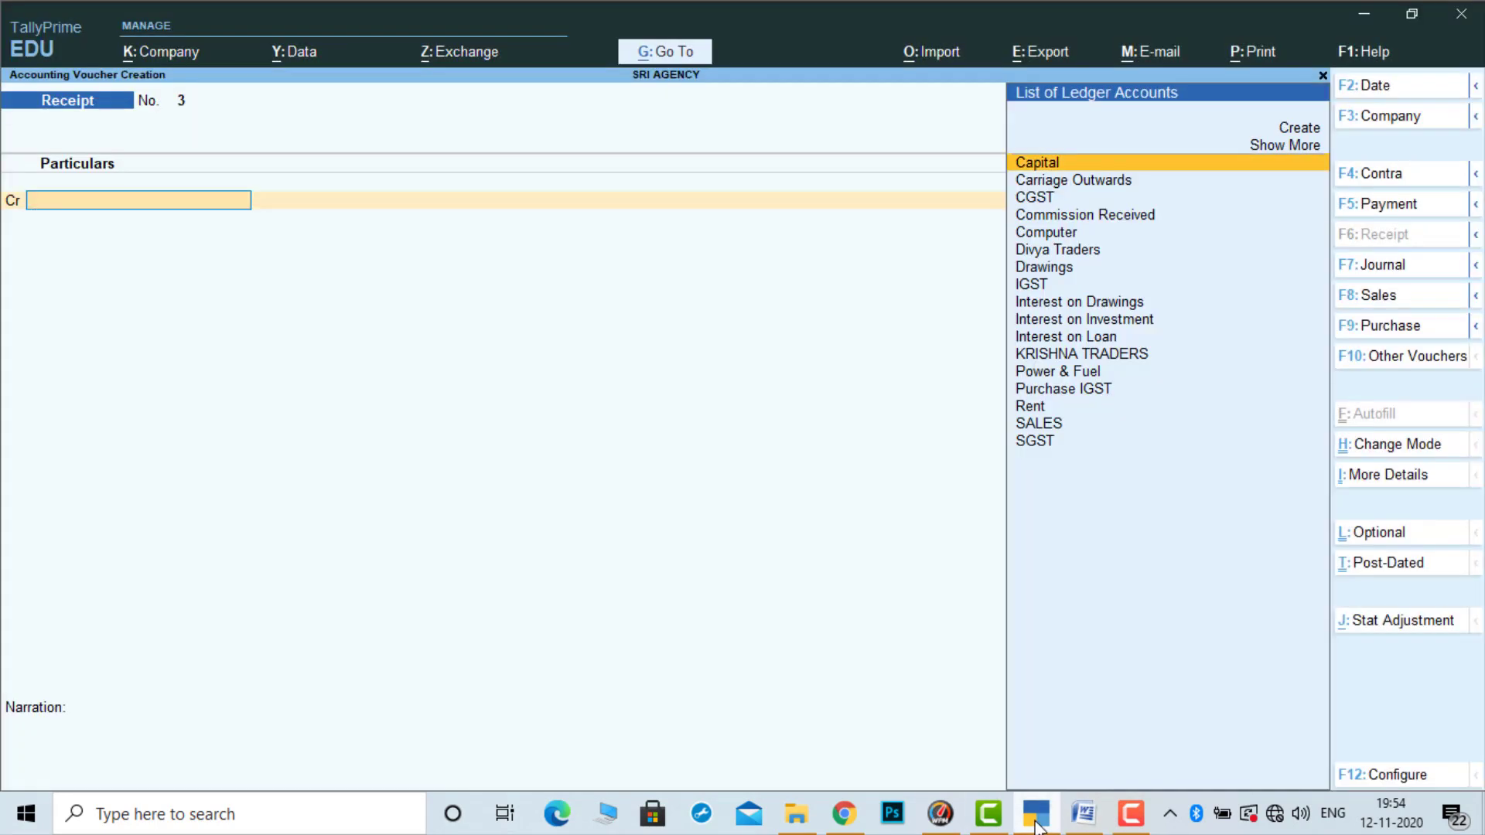
pyautogui.press('F5')
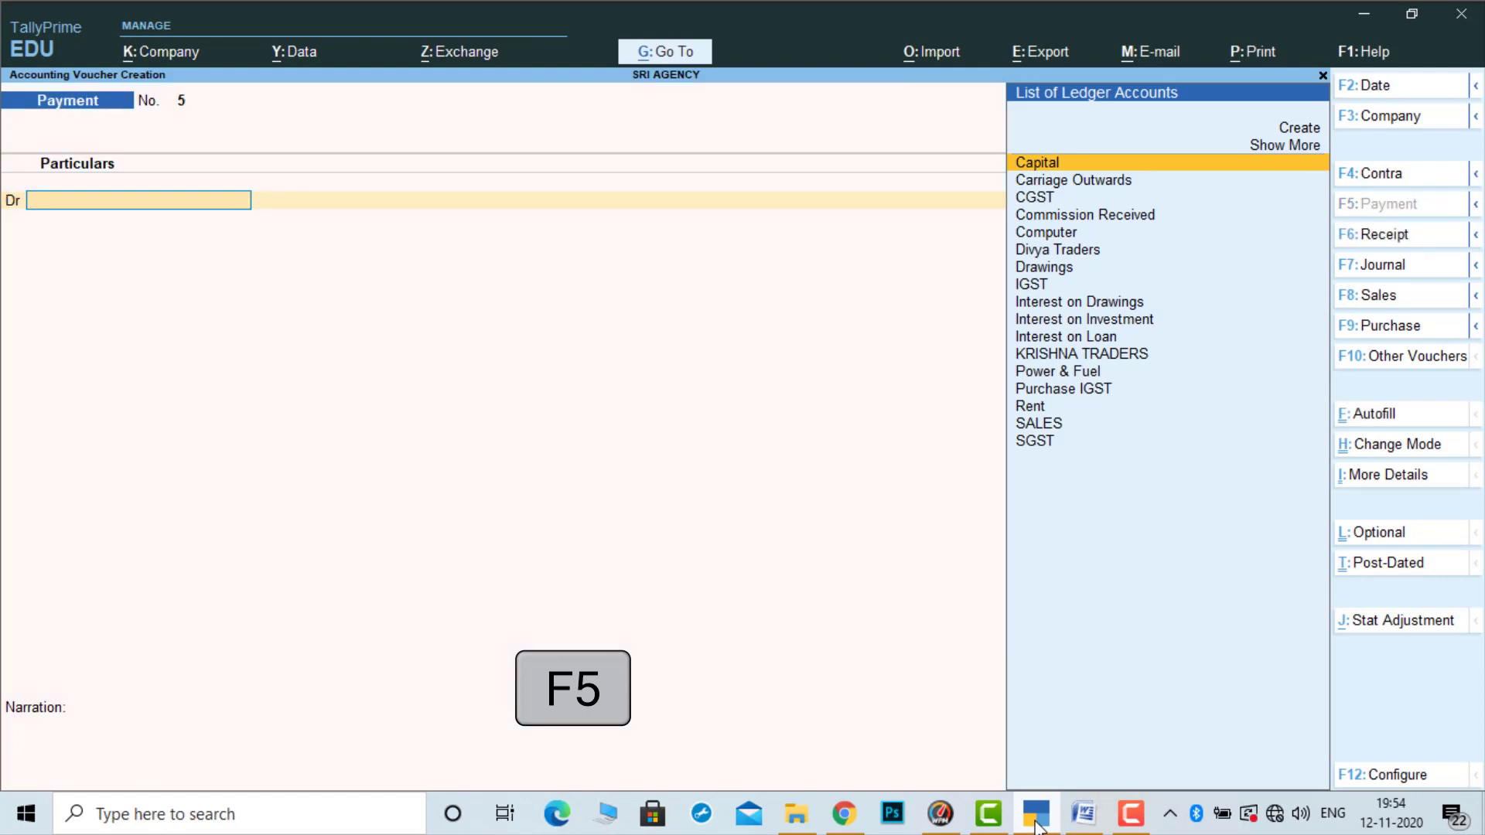
pyautogui.write('Dr')
pyautogui.press('Return')
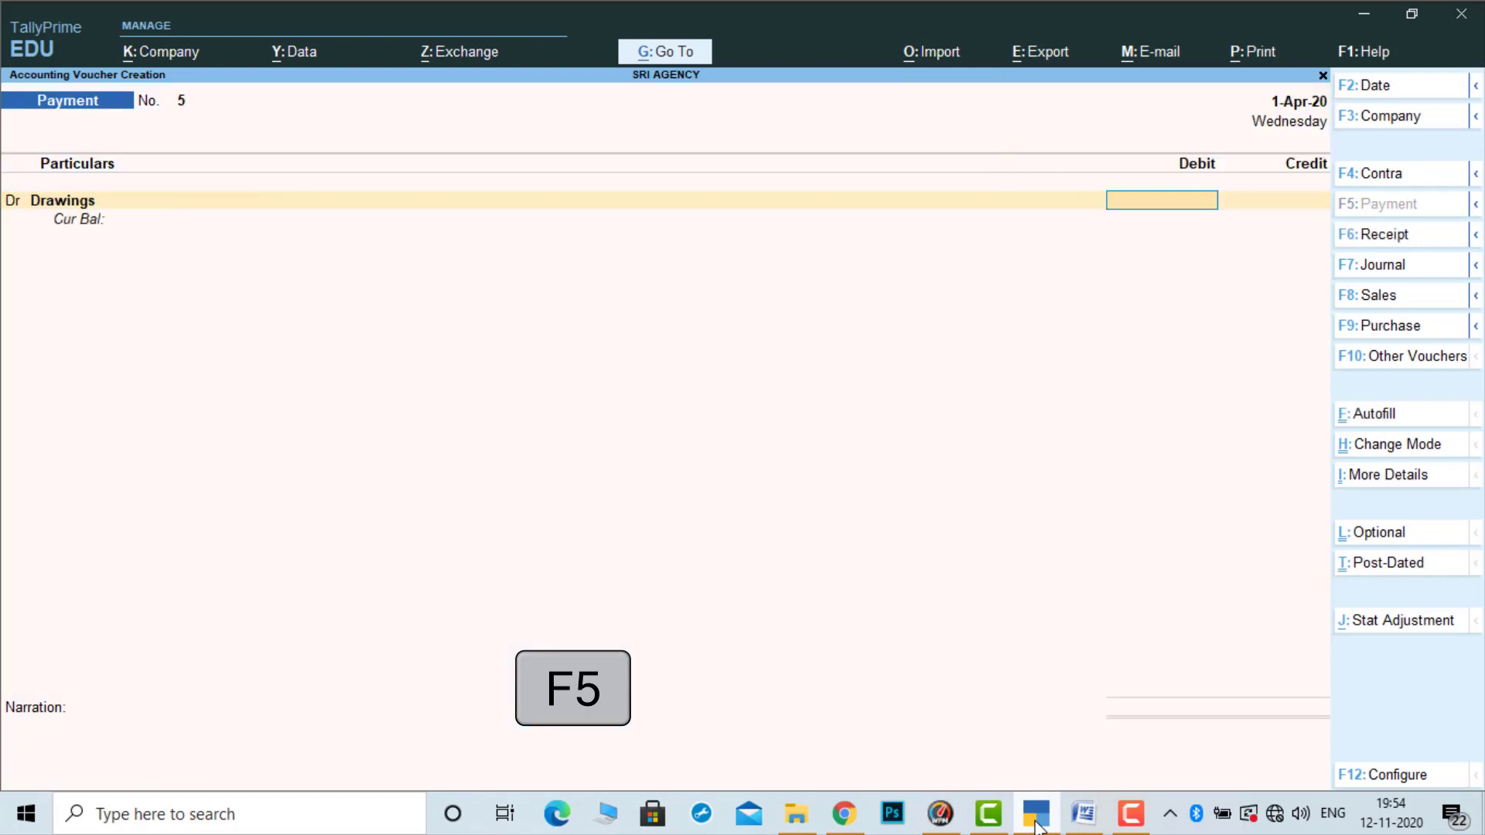
# Set the Drawings debit to 90,000, checking the amount in the Word problem sheet
pyautogui.click(1036, 826)
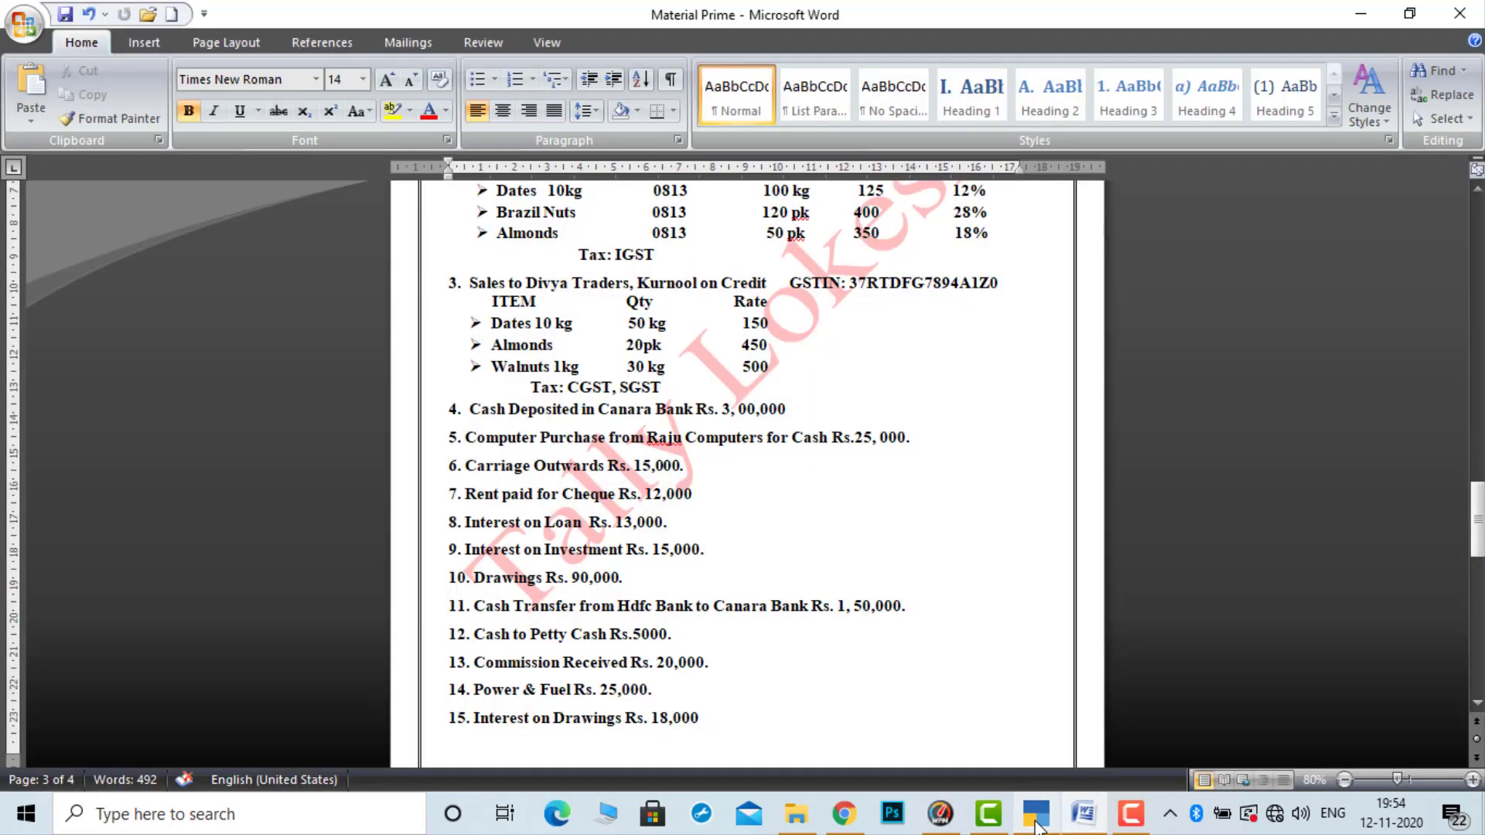
pyautogui.click(1037, 826)
pyautogui.write('90000')
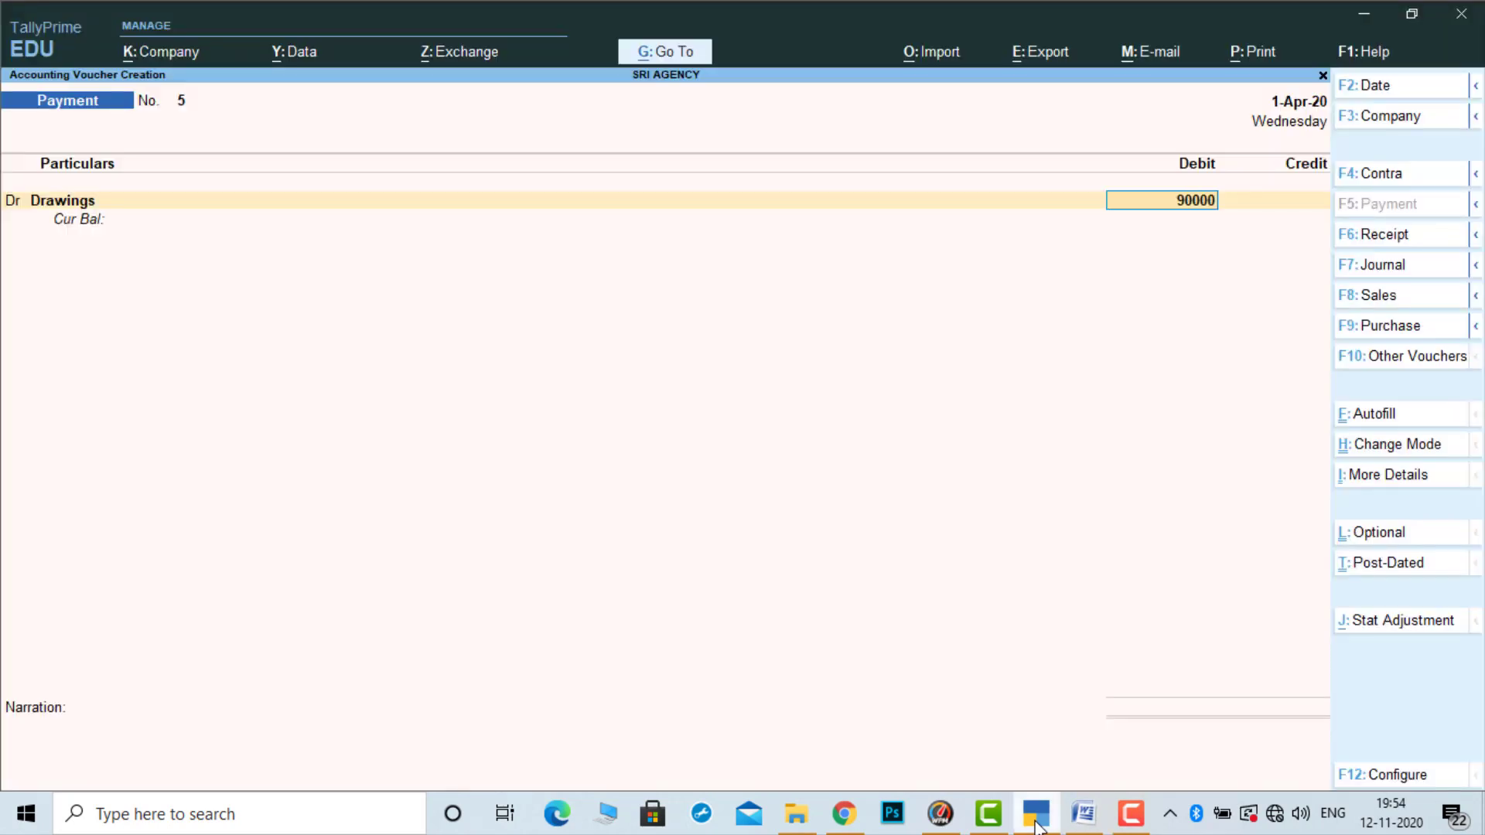
pyautogui.write('0')
pyautogui.press('BackSpace')
pyautogui.press('Return')
# Credit Cash for the drawings, leave the narration blank and save the Payment voucher
pyautogui.press('Return')
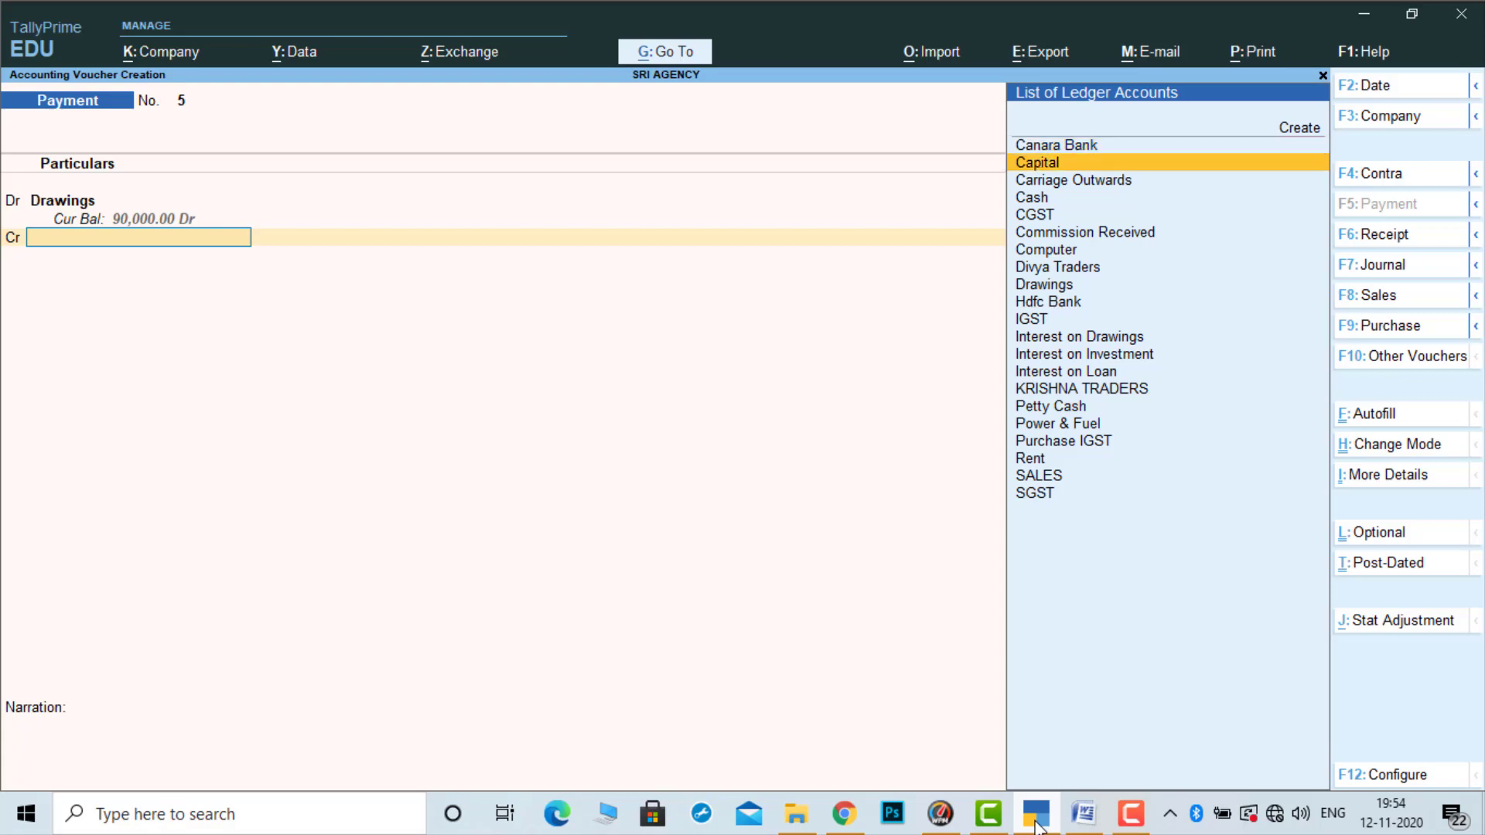
pyautogui.press('Down')
pyautogui.press('Down')
pyautogui.press('Down')
pyautogui.press('Up')
pyautogui.press('Return')
pyautogui.press('Return')
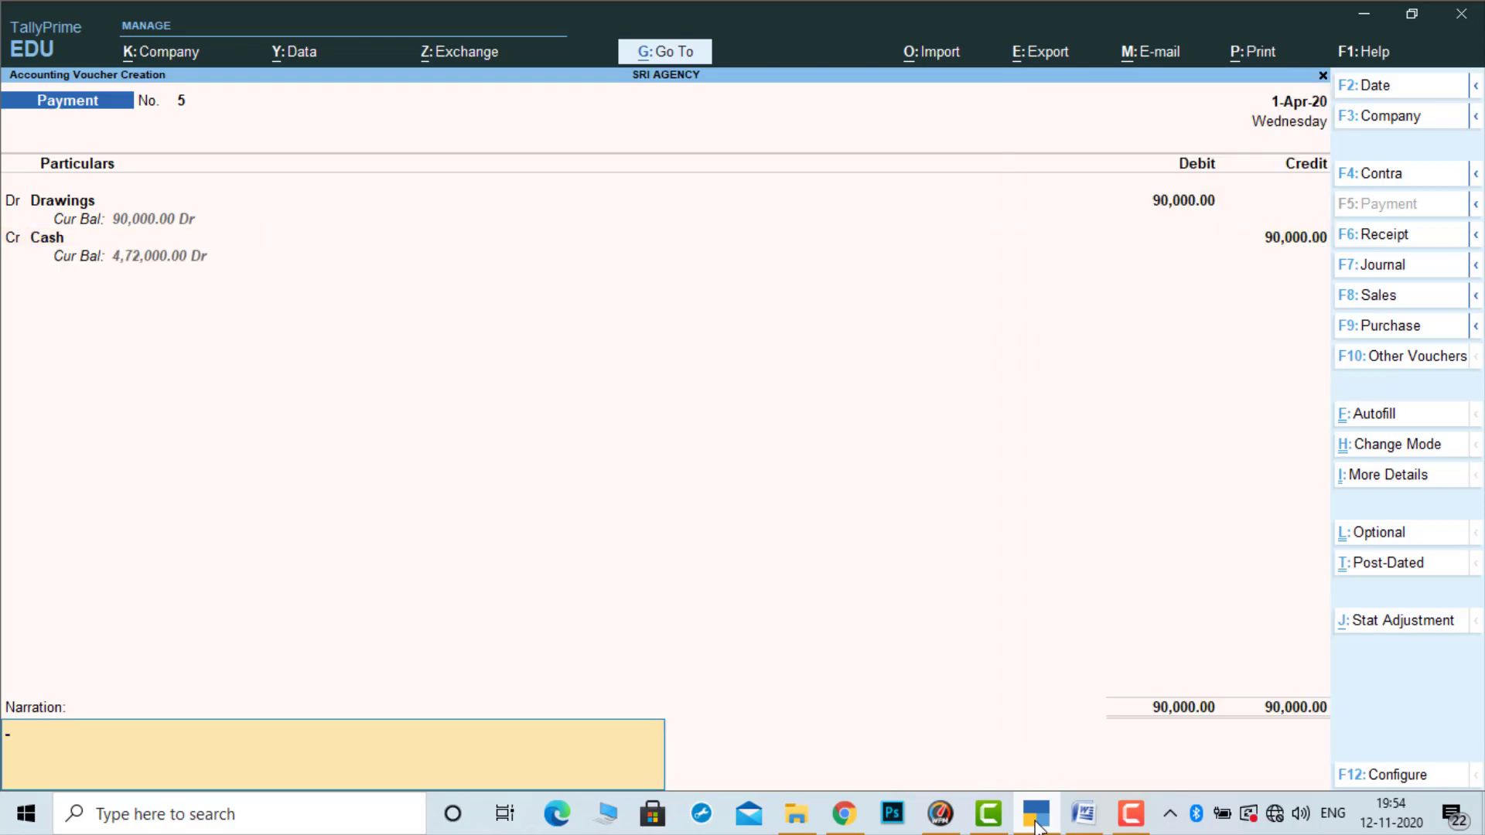
pyautogui.press('Return')
pyautogui.press('Return')
# Look up transaction 11 in the Word problem sheet and choose Canara Bank as the credited ledger in a new Contra voucher
pyautogui.click(1037, 825)
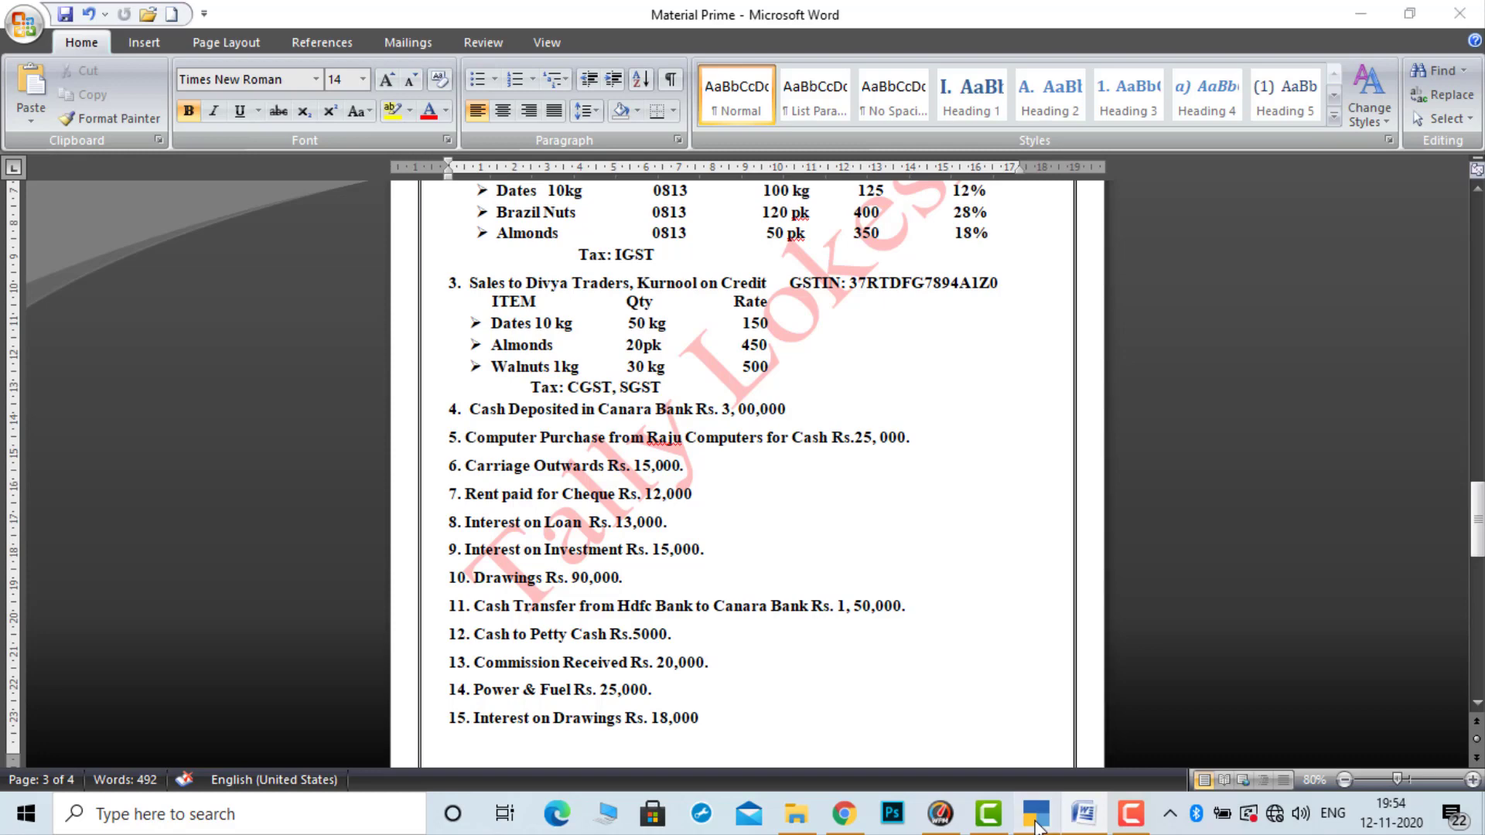
pyautogui.click(1036, 824)
pyautogui.press('F4')
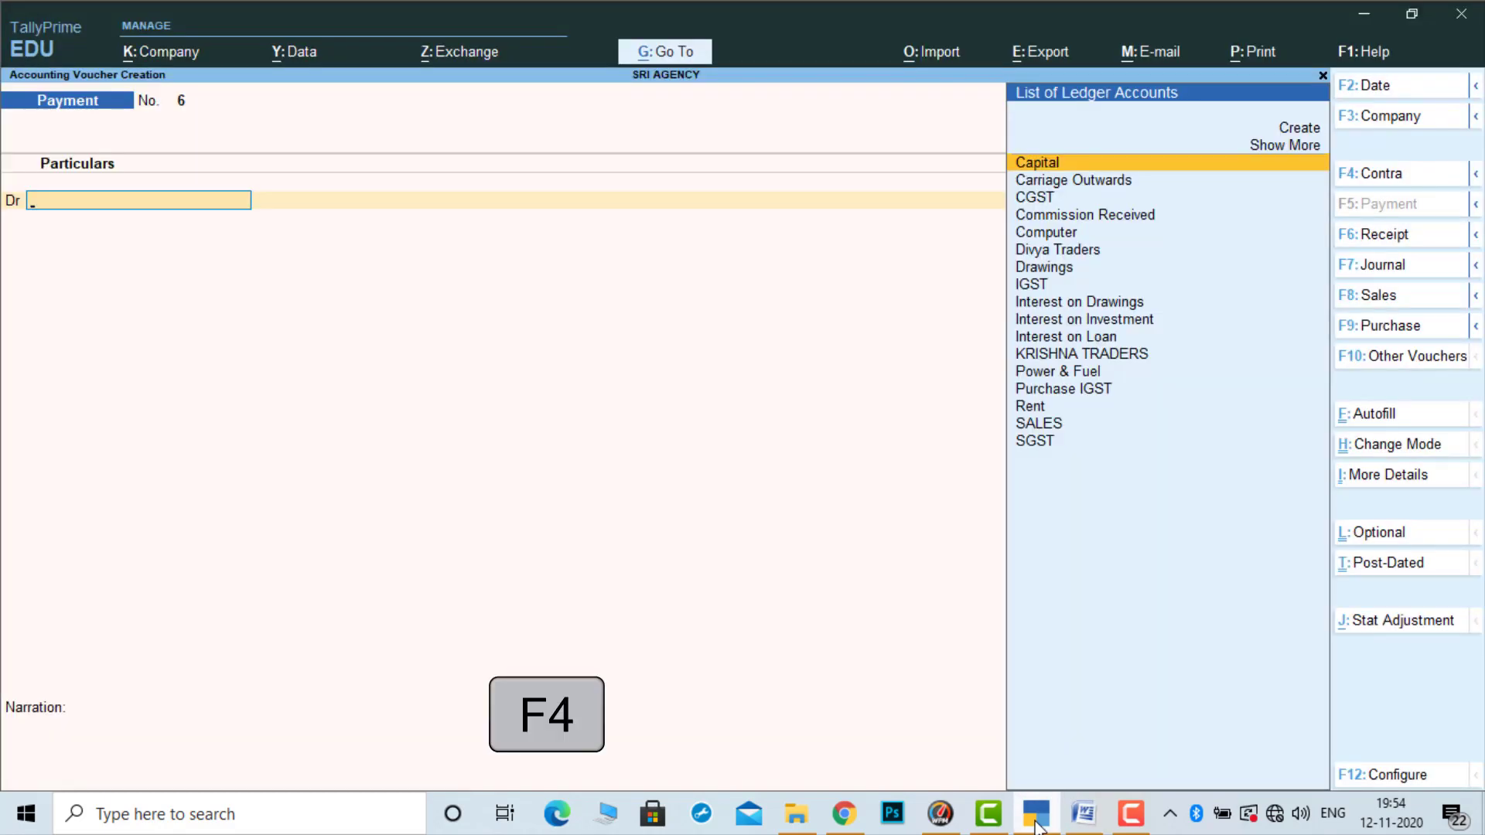
pyautogui.click(1396, 188)
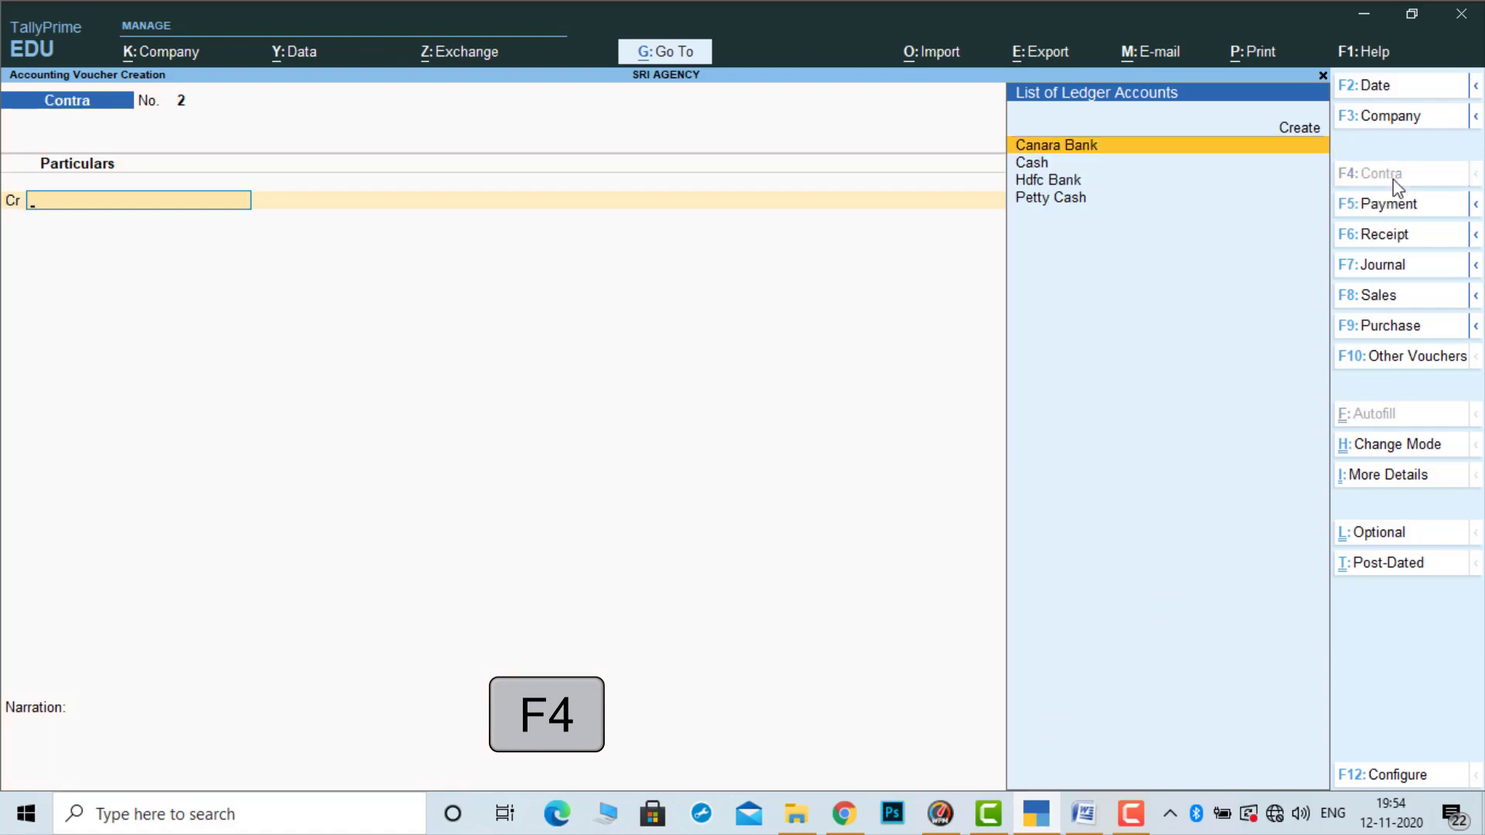
pyautogui.press('Down')
pyautogui.press('Up')
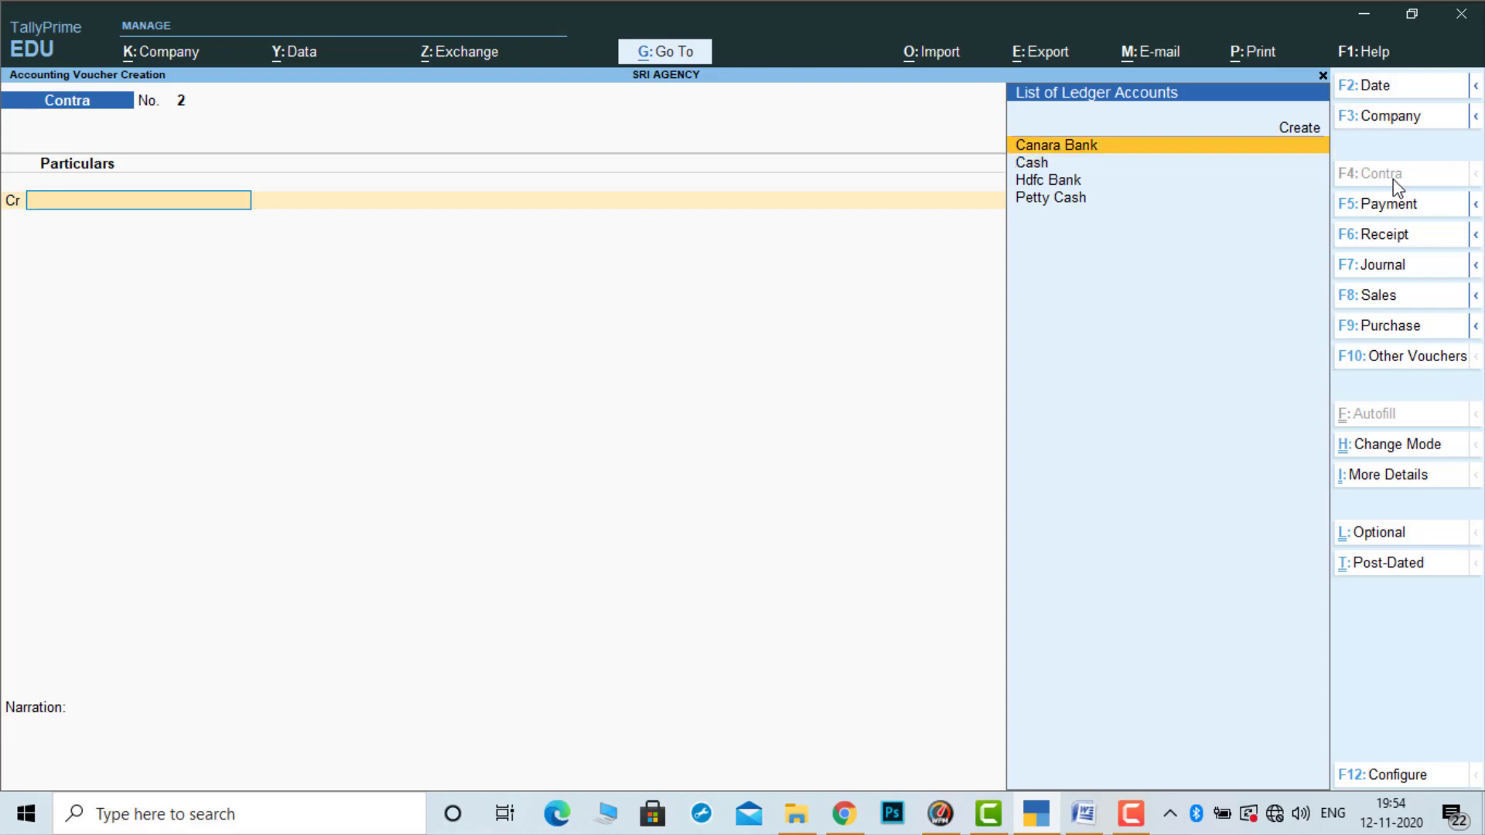
pyautogui.press('Return')
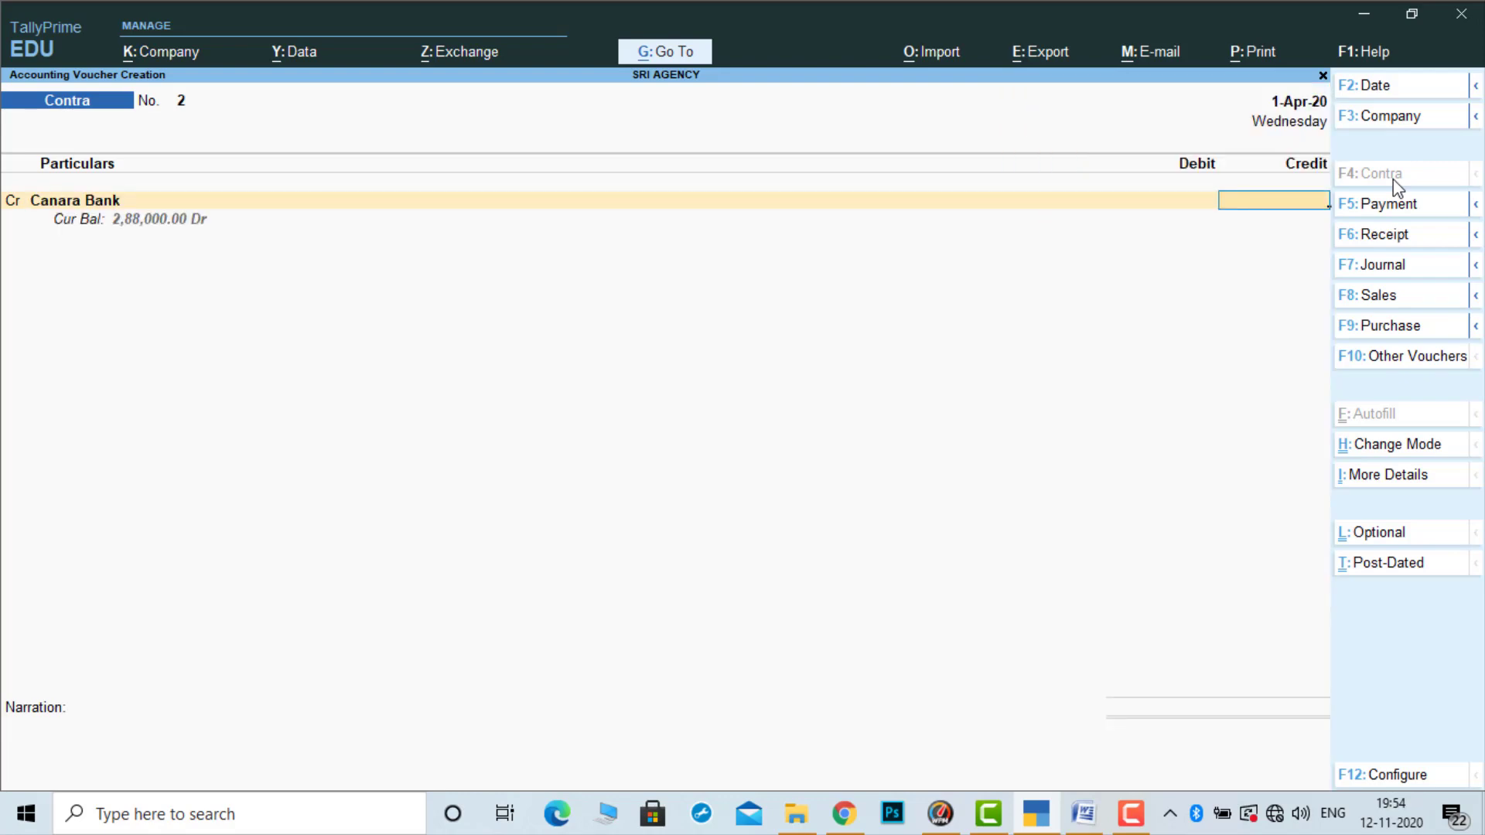
# Set the Canara Bank credit to 1,50,000, checking the amount in the Word problem sheet
pyautogui.click(1094, 822)
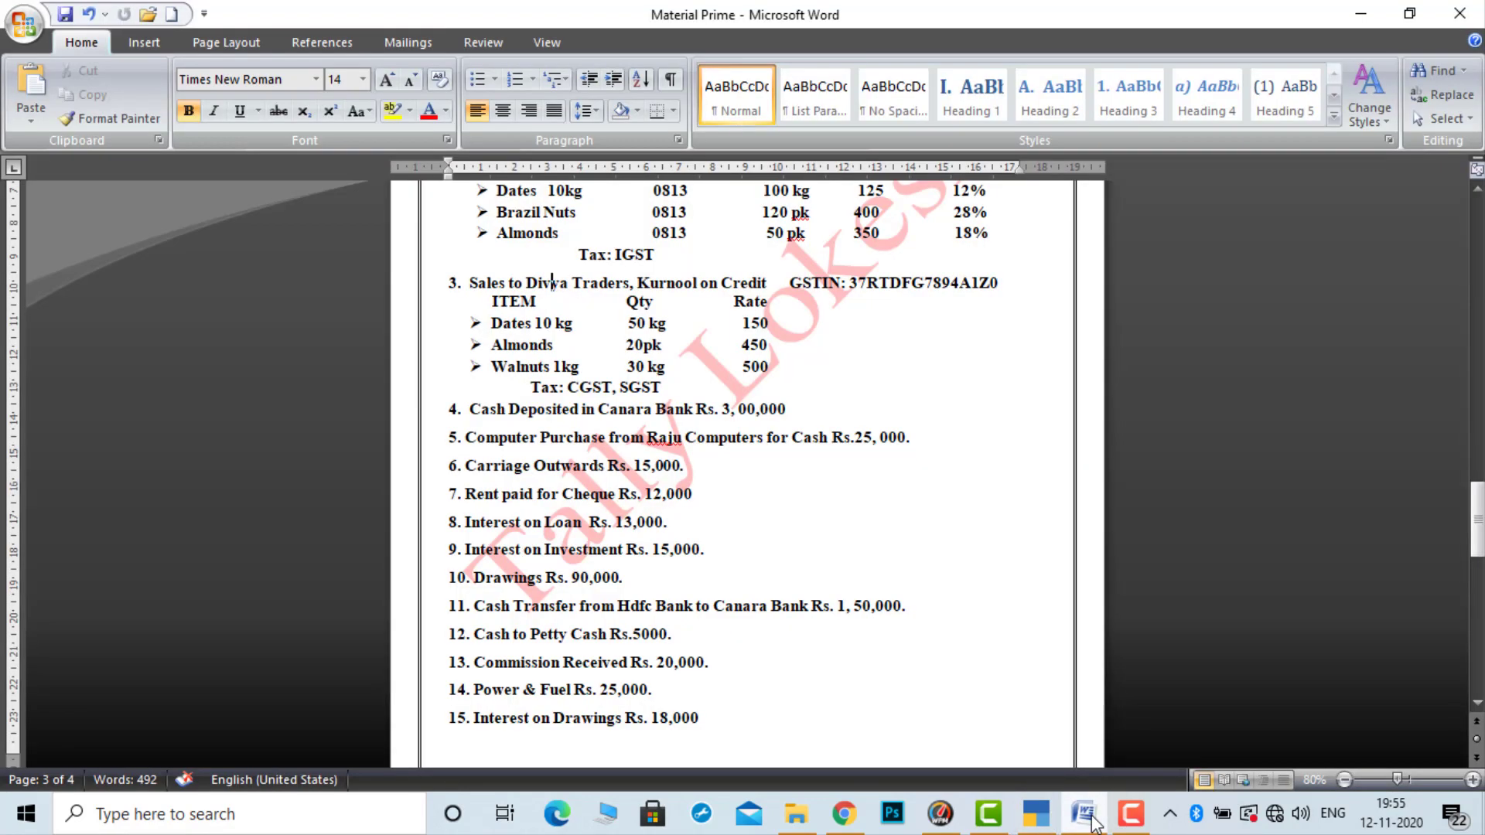
pyautogui.click(1093, 823)
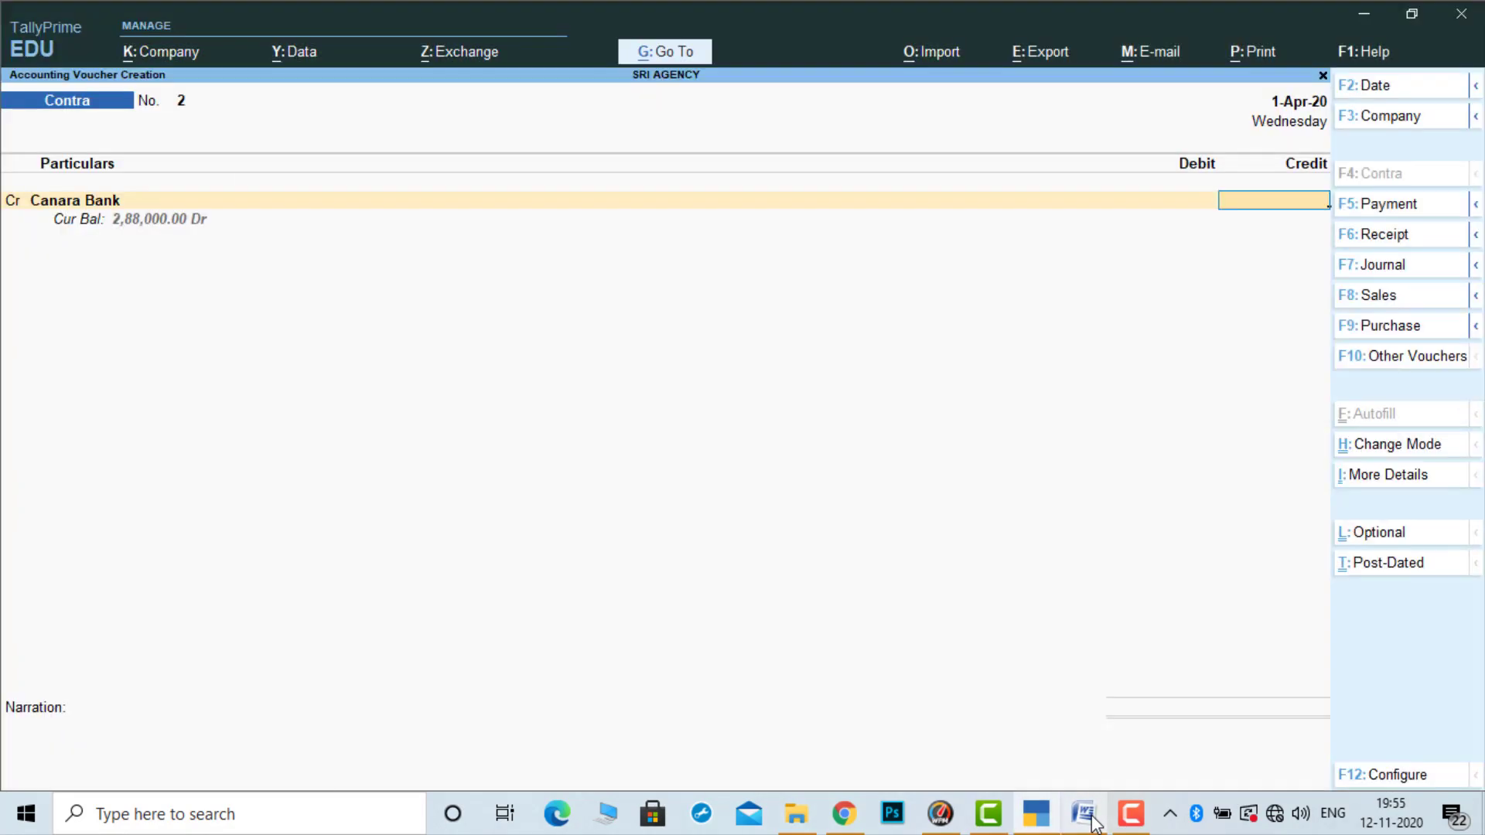
pyautogui.write('150000')
pyautogui.press('Return')
pyautogui.press('Return')
pyautogui.press('Return')
pyautogui.press('Return')
pyautogui.press('Return')
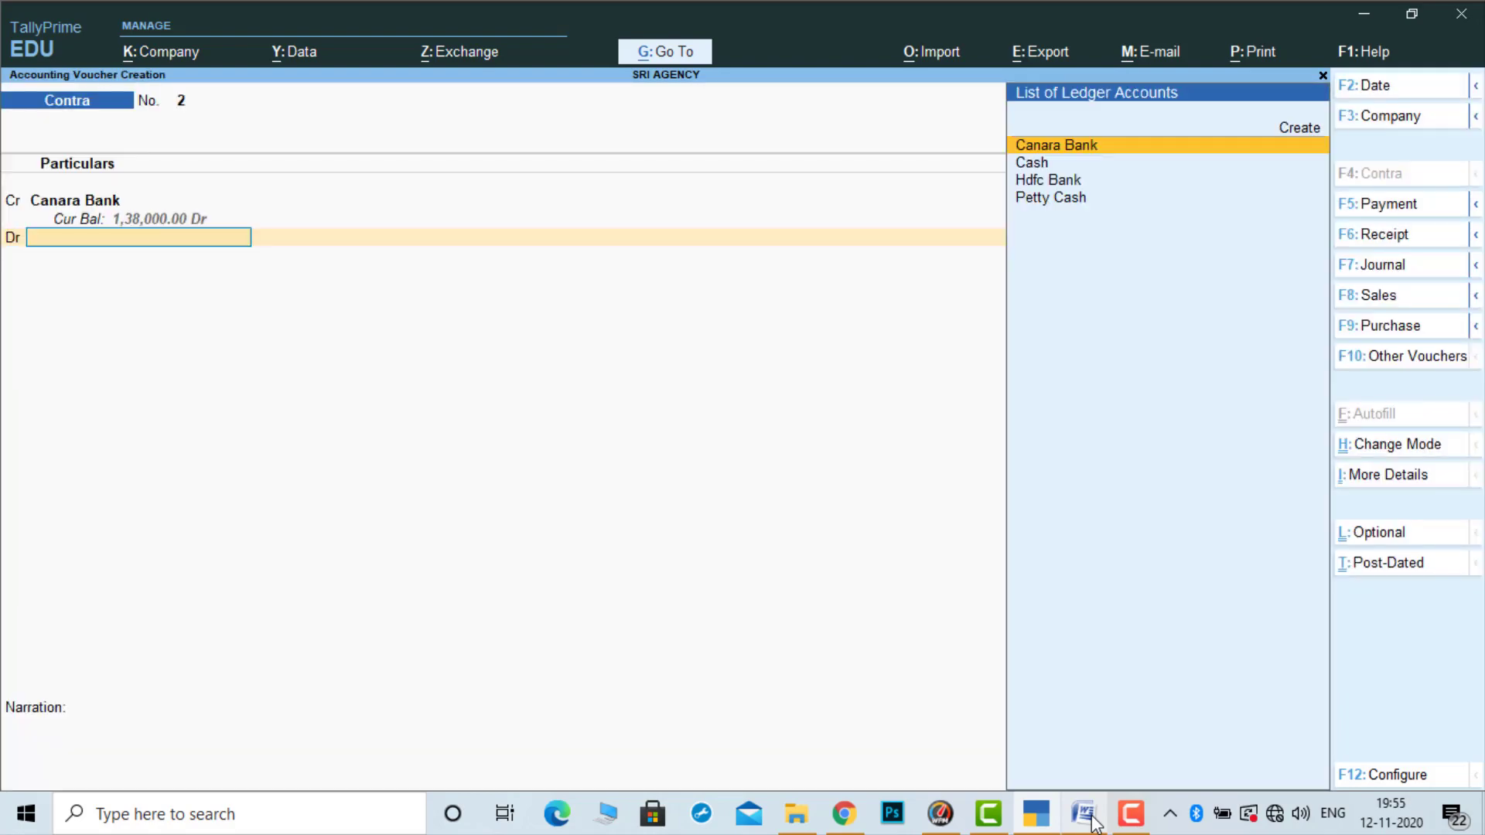
# Debit Hdfc Bank for the transfer with the default Cheque/DD bank allocation, leave the narration blank and save the Contra voucher
pyautogui.press('Down')
pyautogui.press('Down')
pyautogui.press('Down')
pyautogui.press('Up')
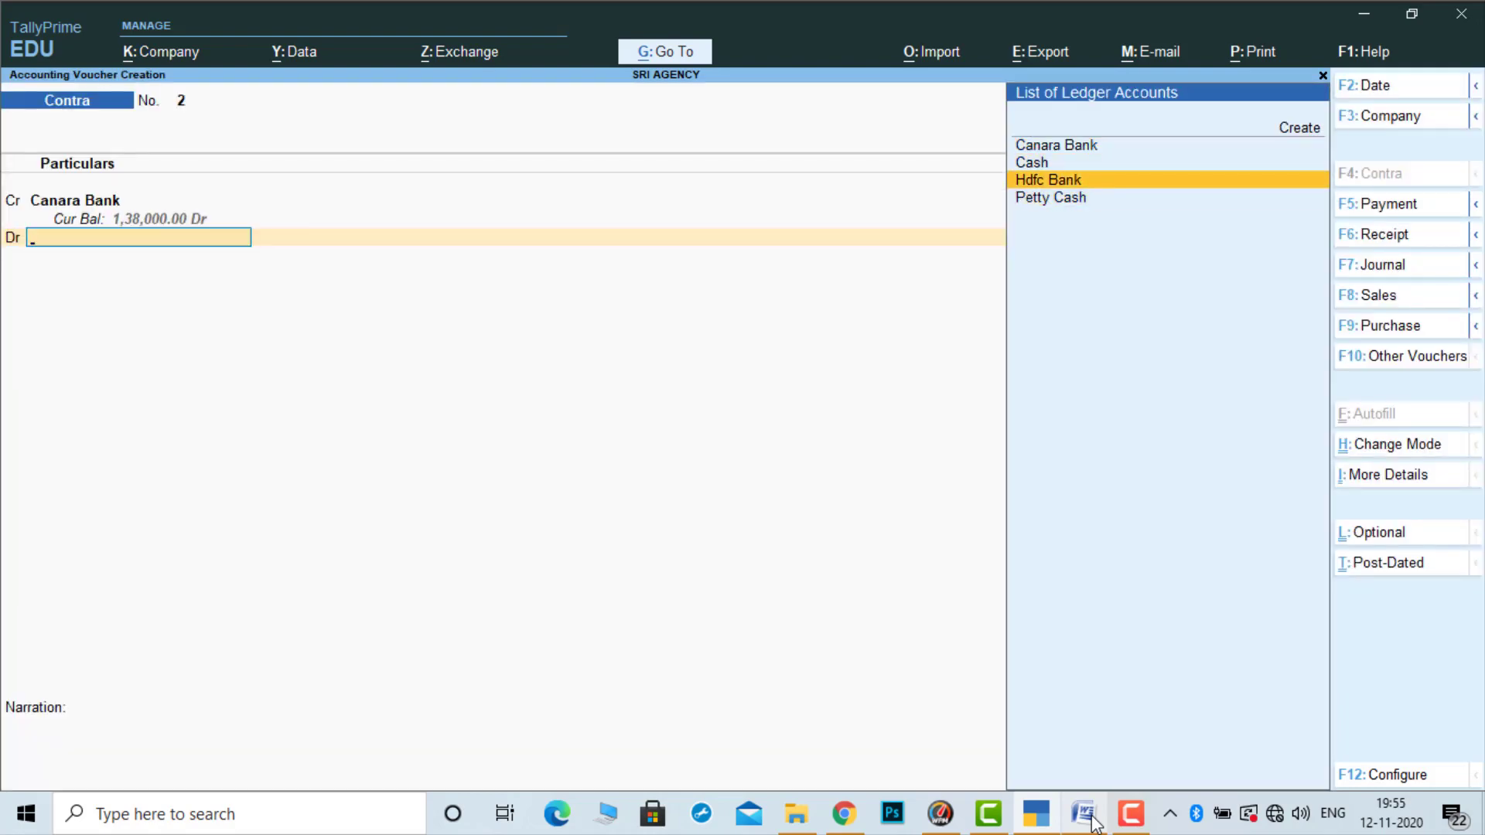
pyautogui.press('Return')
pyautogui.press('Return')
pyautogui.press('Return')
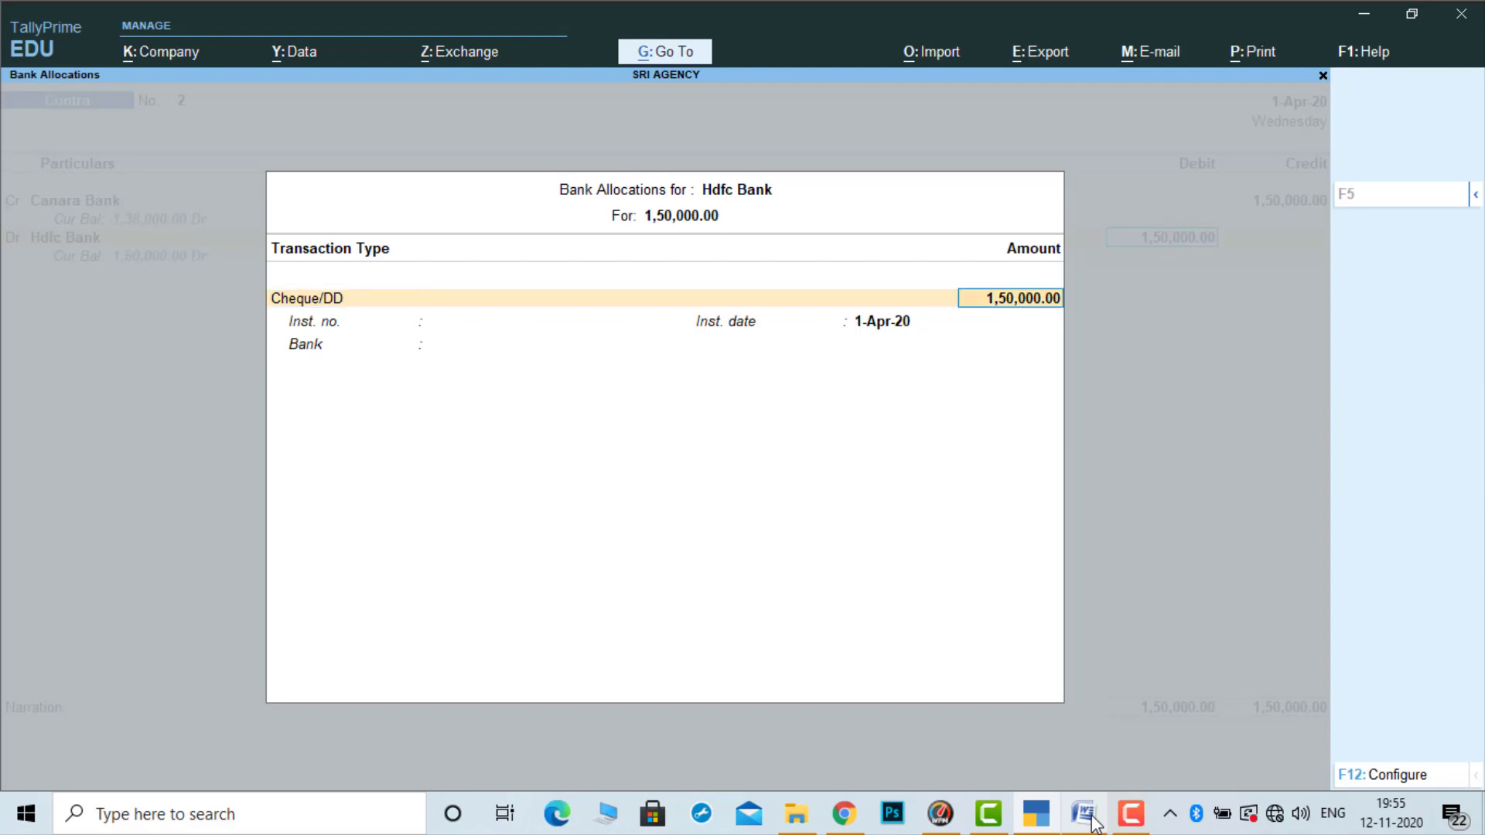
pyautogui.press('Return')
pyautogui.press('Return')
pyautogui.press('Return')
pyautogui.press('Return')
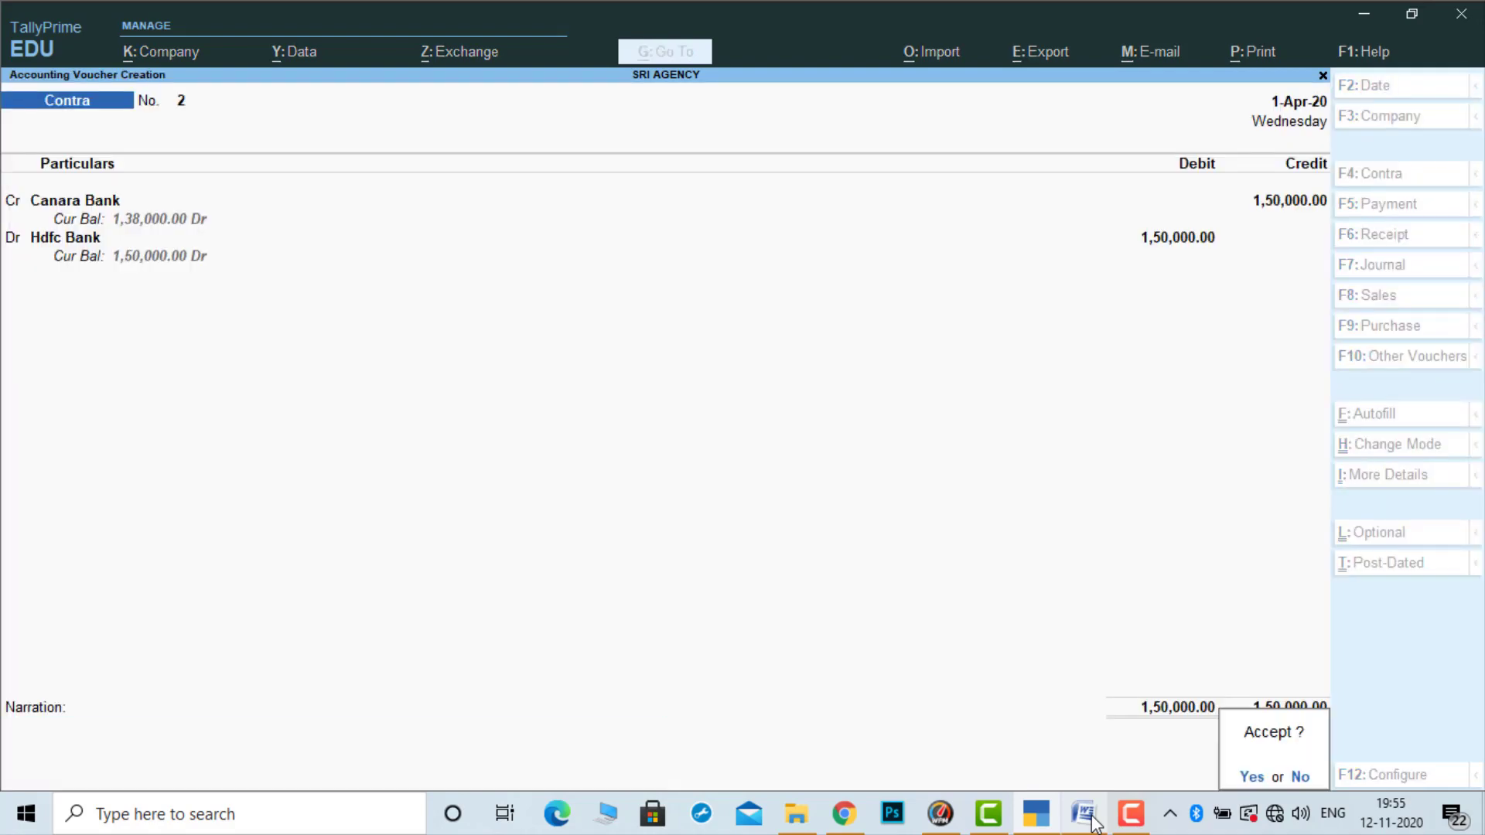
pyautogui.press('Return')
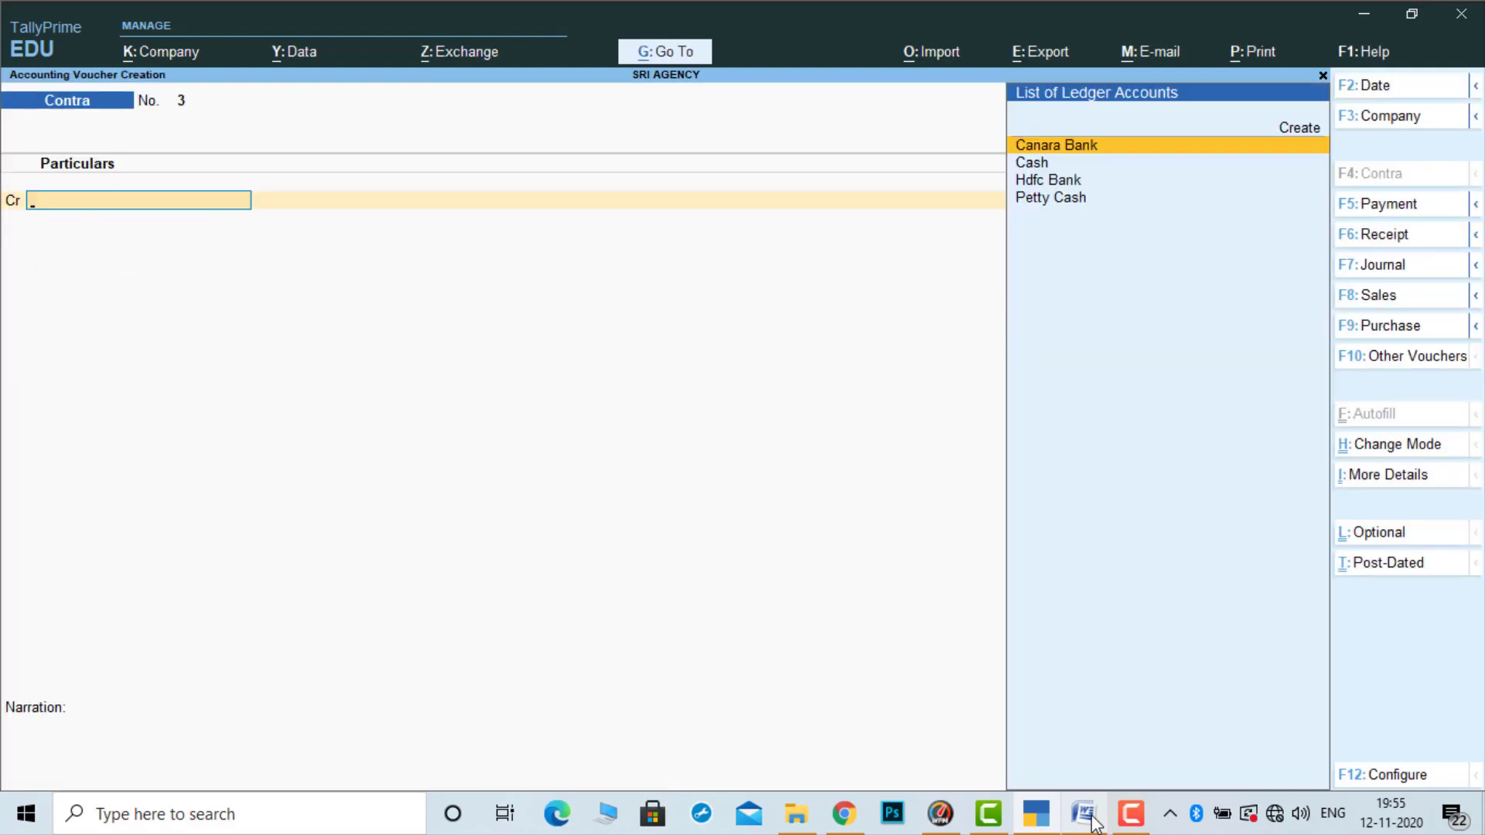
# In the Word problem sheet, reword transaction 11 to read "Cash Transfer from Canara Bank to Hdfc Bank"
pyautogui.click(1087, 814)
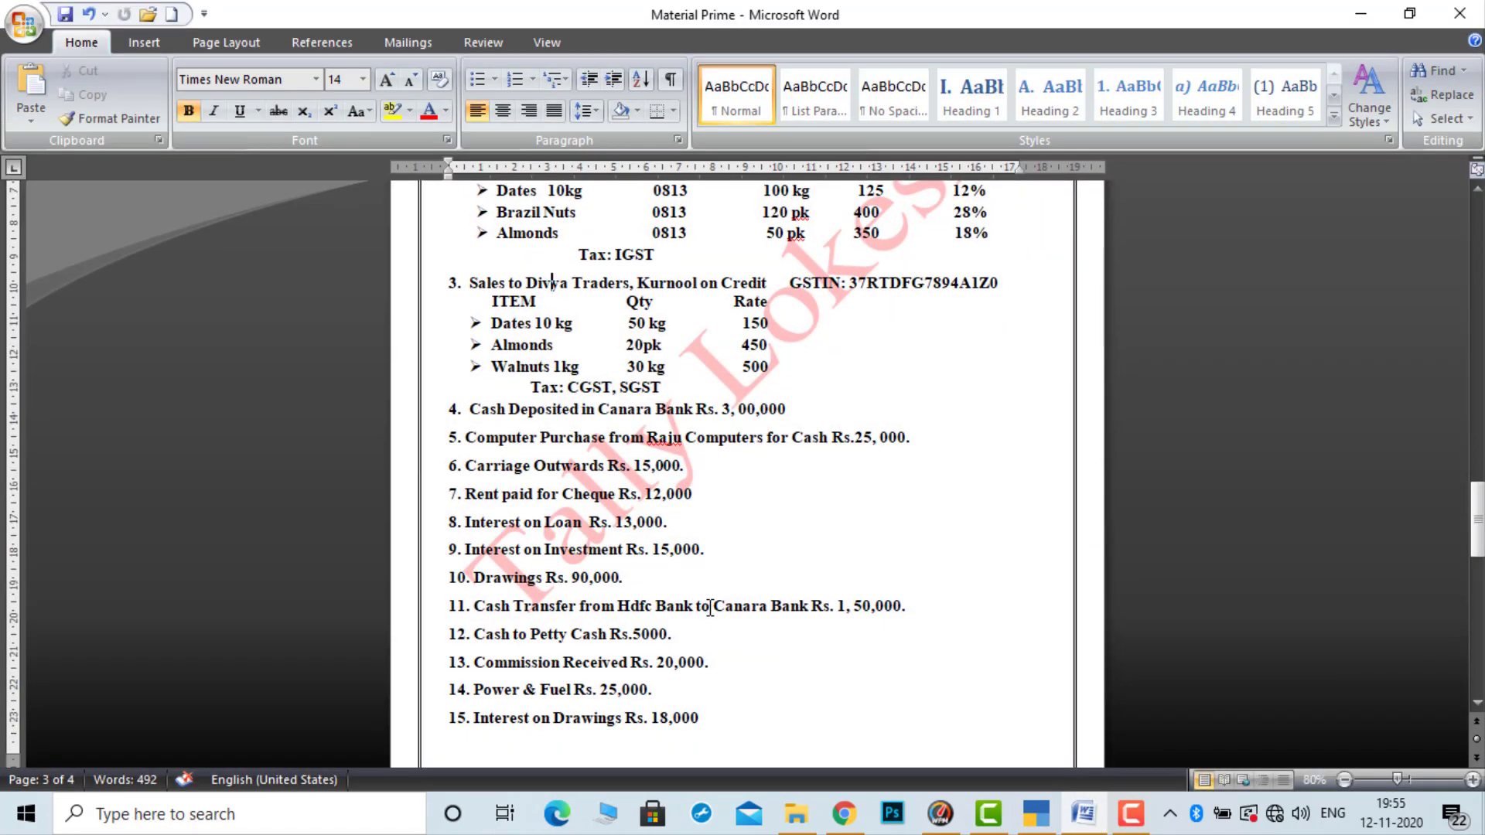
pyautogui.moveTo(710, 605); pyautogui.dragTo(619, 606)
pyautogui.hotkey('ctrl', 'c')
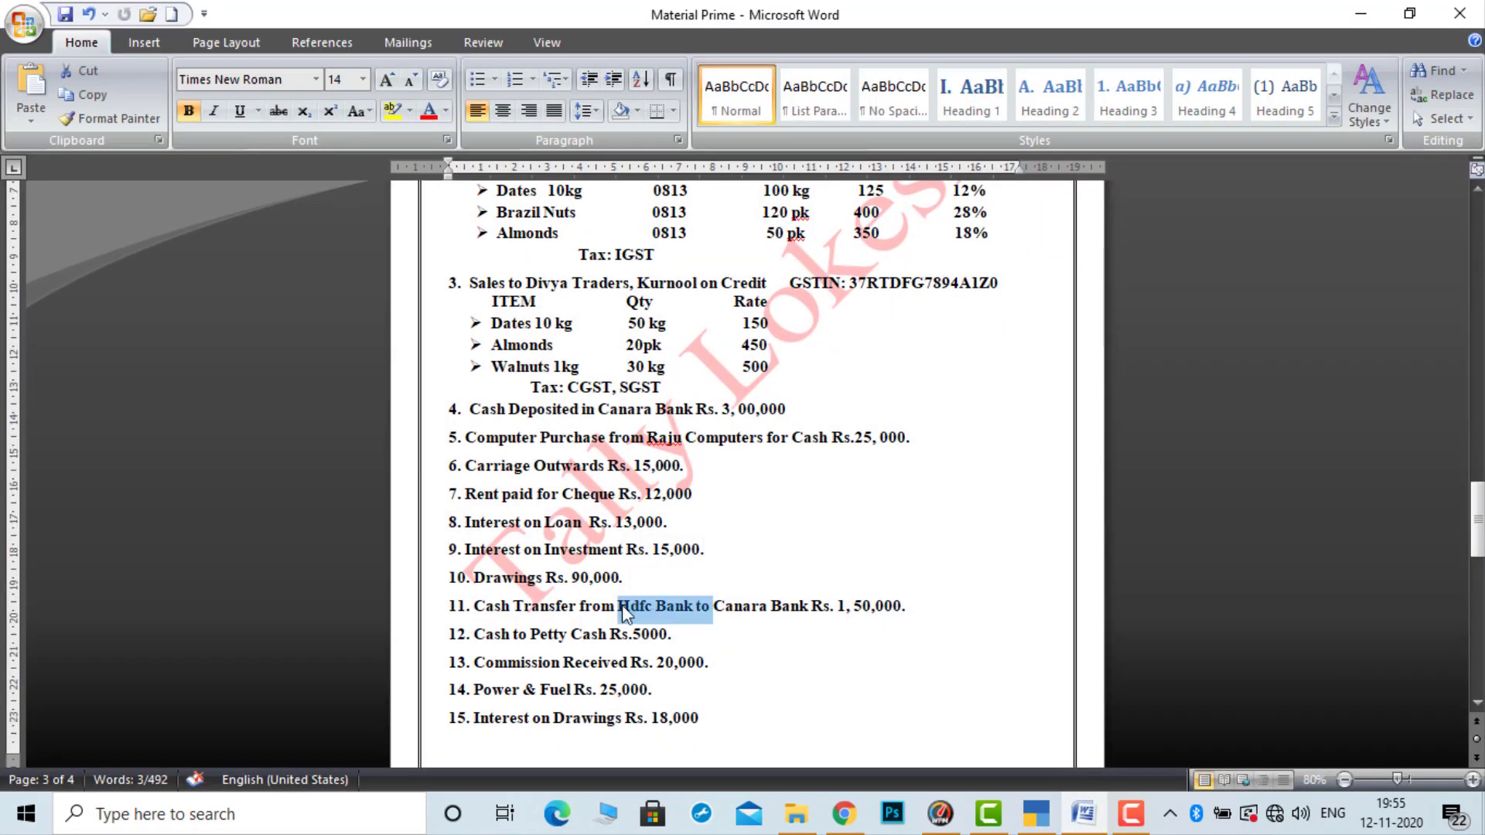
pyautogui.press('Delete')
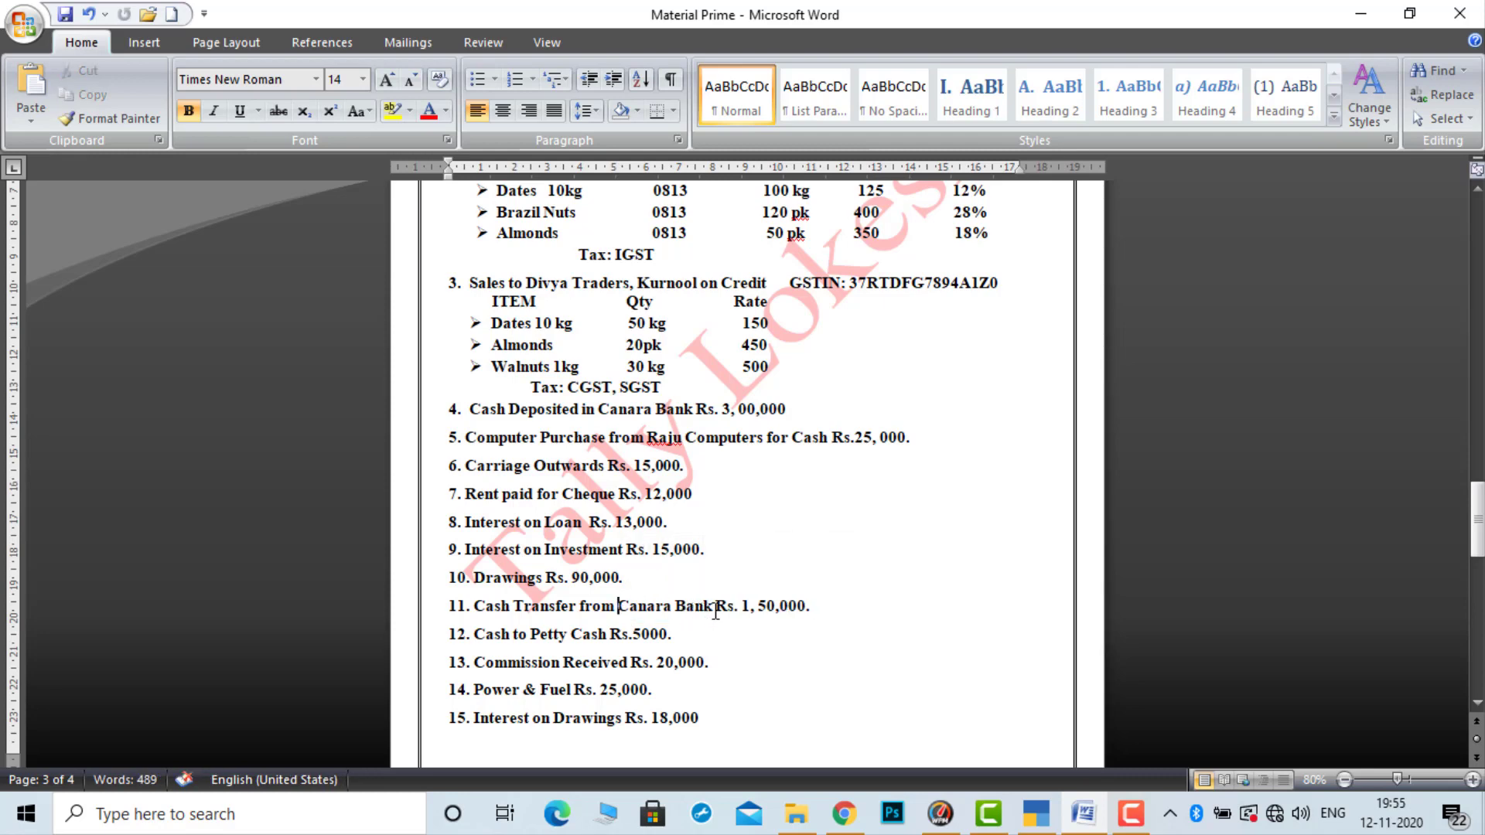
pyautogui.hotkey('ctrl', 'v')
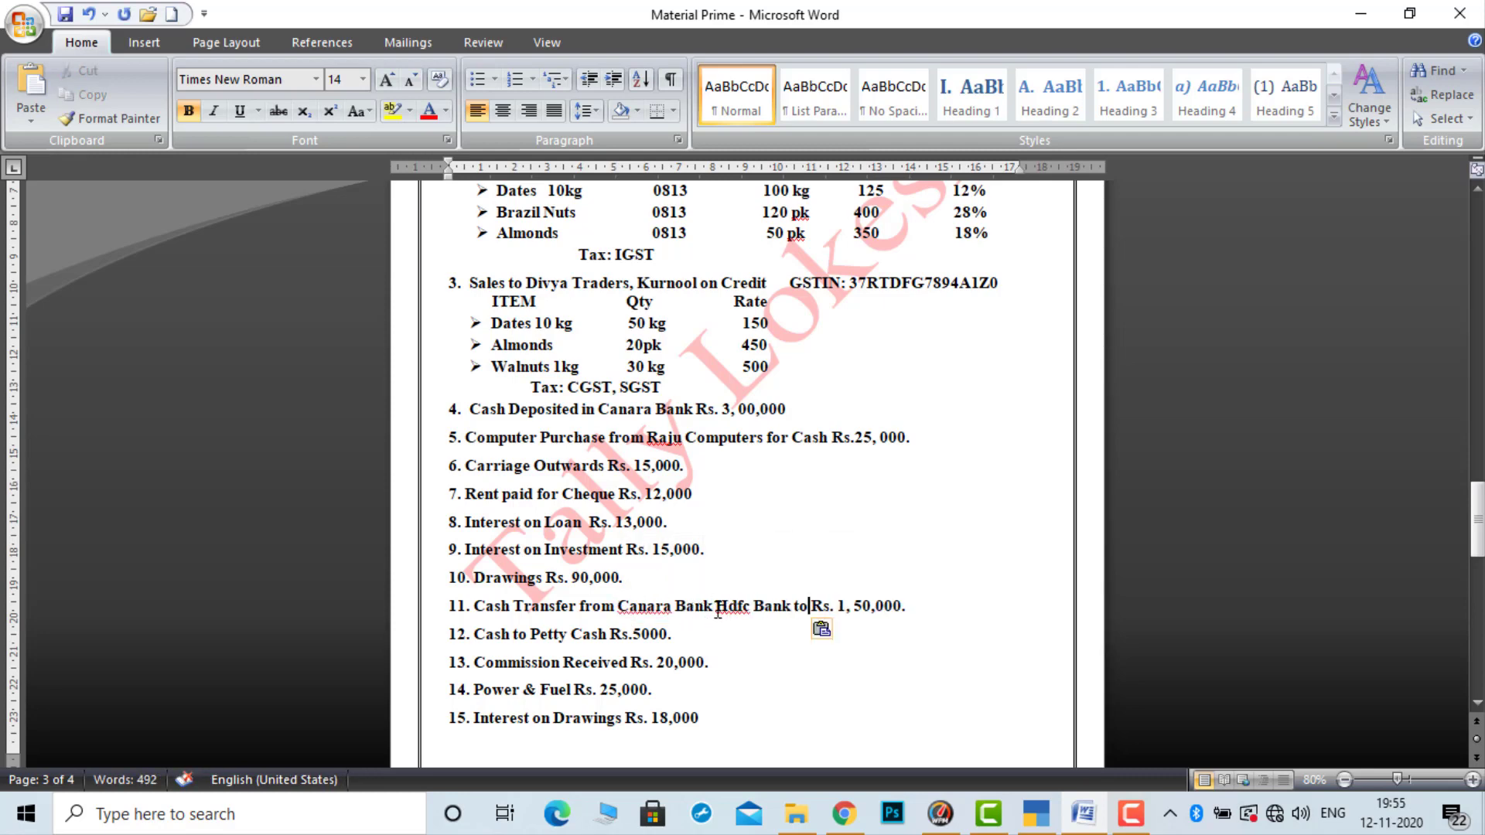
pyautogui.click(718, 609)
pyautogui.write('to')
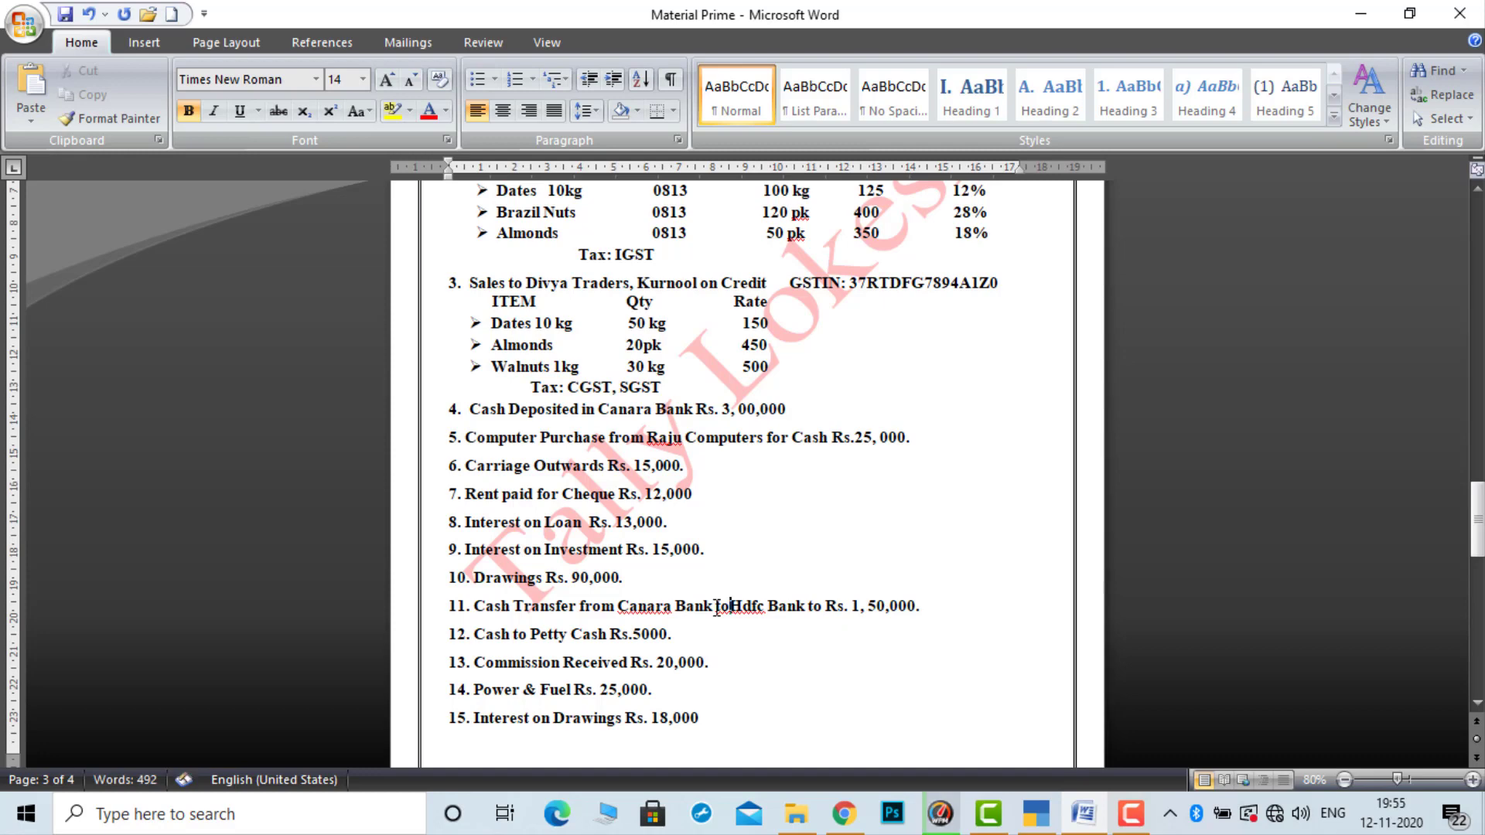
pyautogui.click(828, 610)
pyautogui.press('BackSpace')
pyautogui.press('BackSpace')
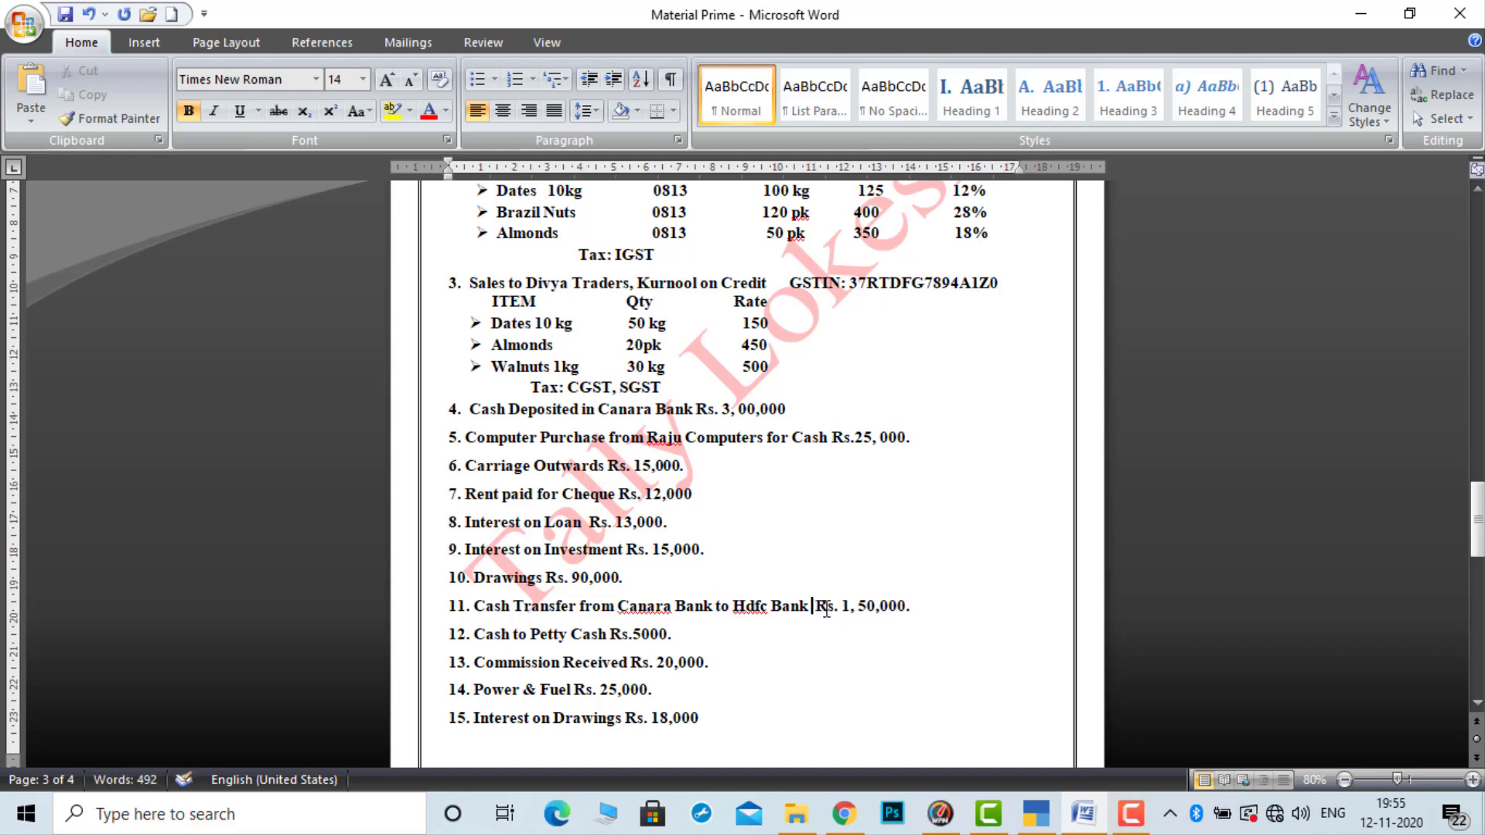
# Return to TallyPrime and credit Cash with 5,000 in the new Contra voucher, checking transaction 12 in the Word sheet
pyautogui.click(1037, 814)
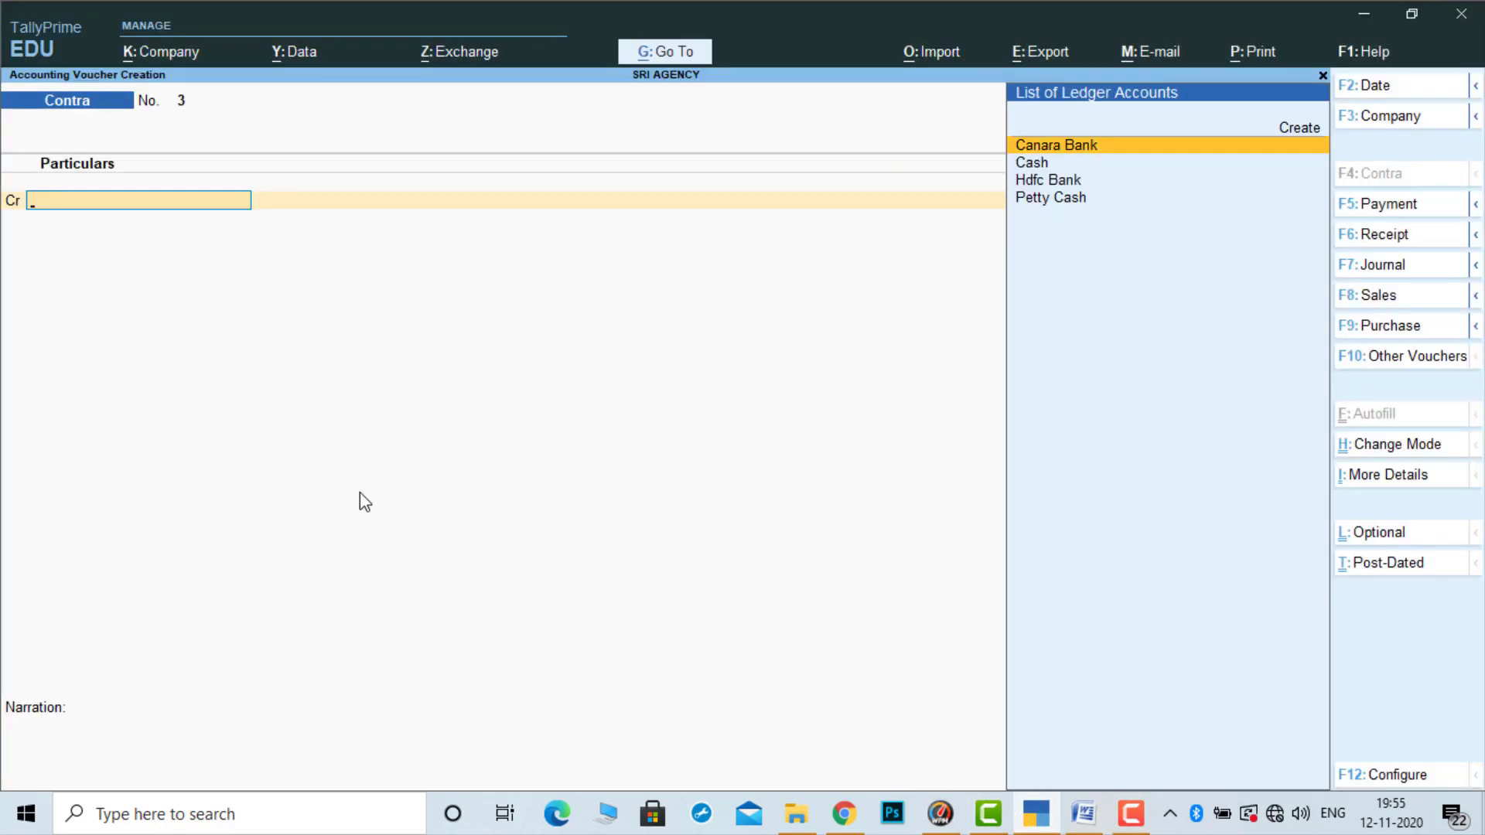
pyautogui.press('Down')
pyautogui.press('Return')
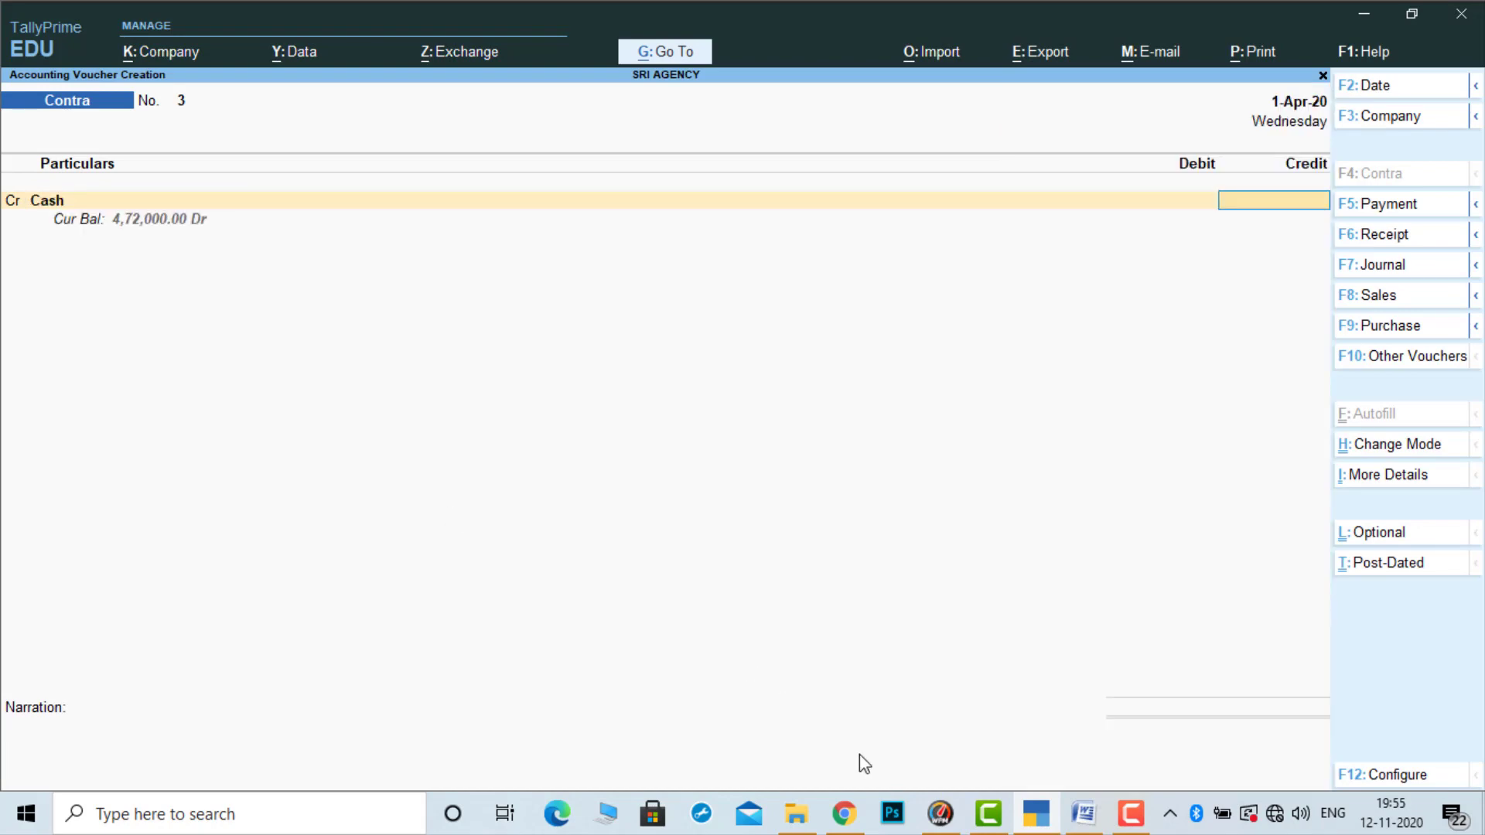
pyautogui.click(1083, 816)
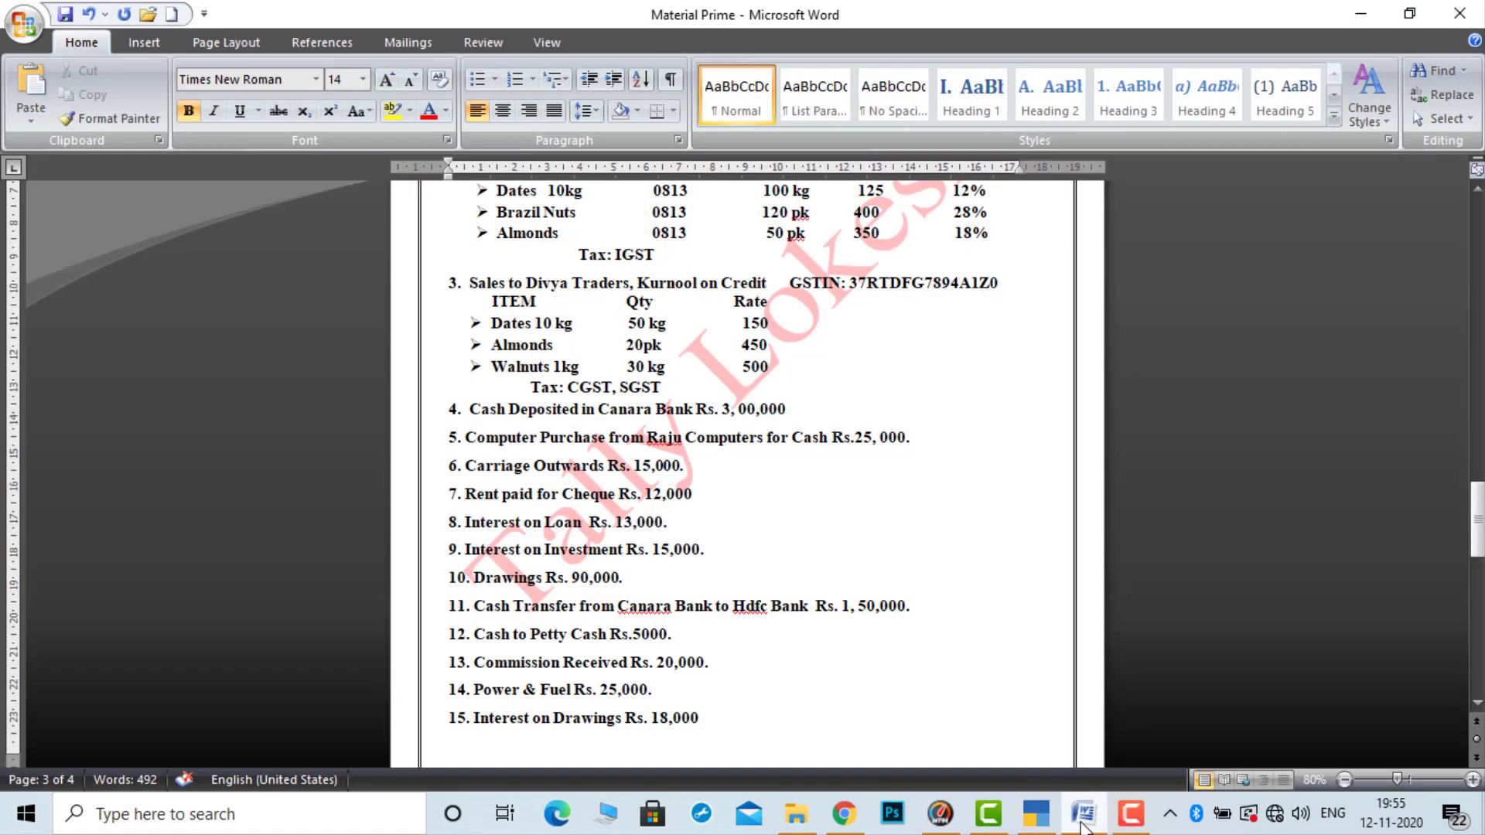
pyautogui.click(1083, 820)
pyautogui.write('5000')
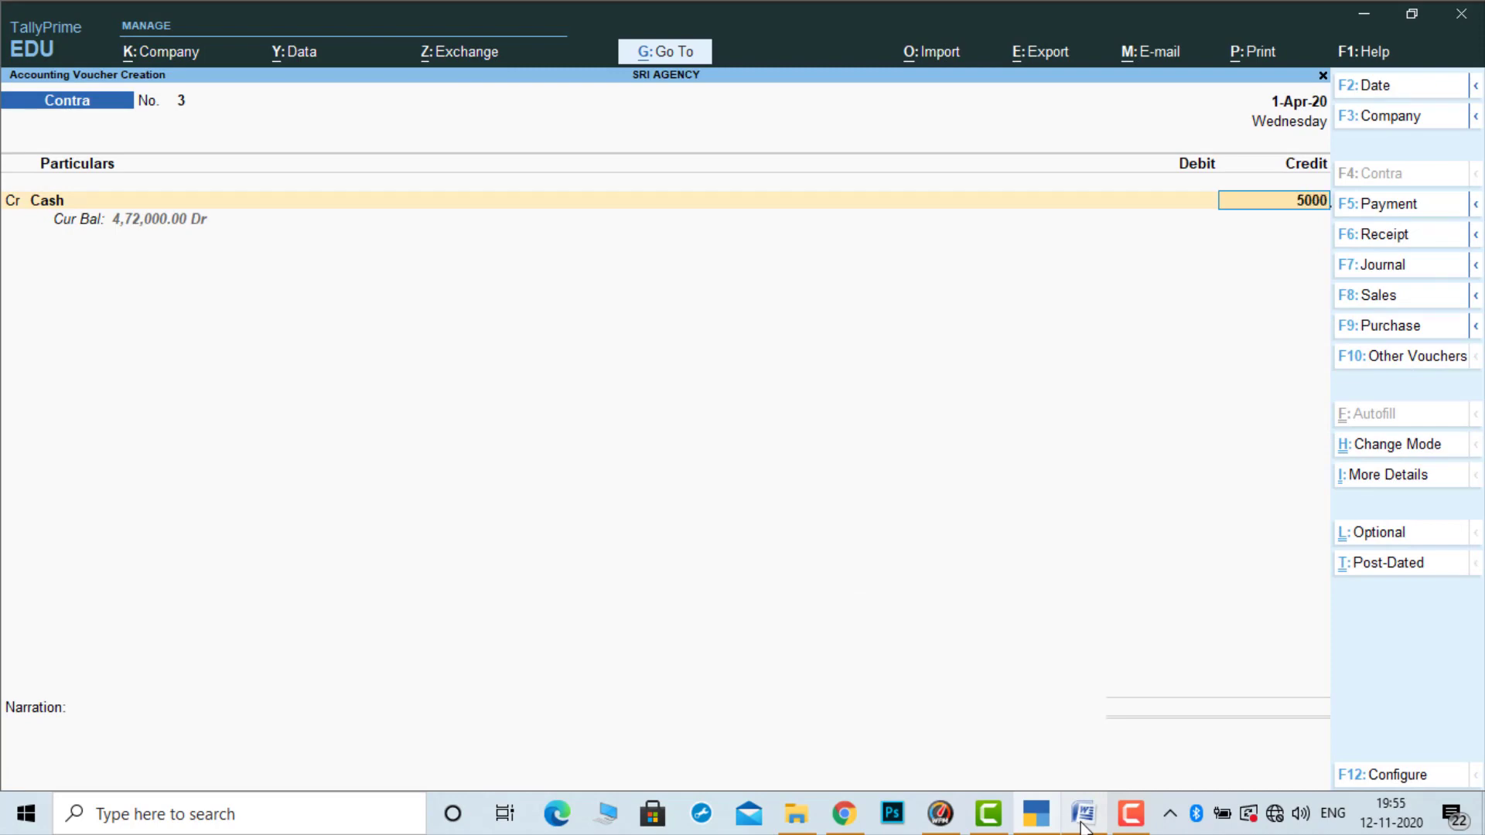
pyautogui.press('Return')
# Debit Petty Cash for the 5,000, leave the narration blank and save the Contra voucher
pyautogui.press('Down')
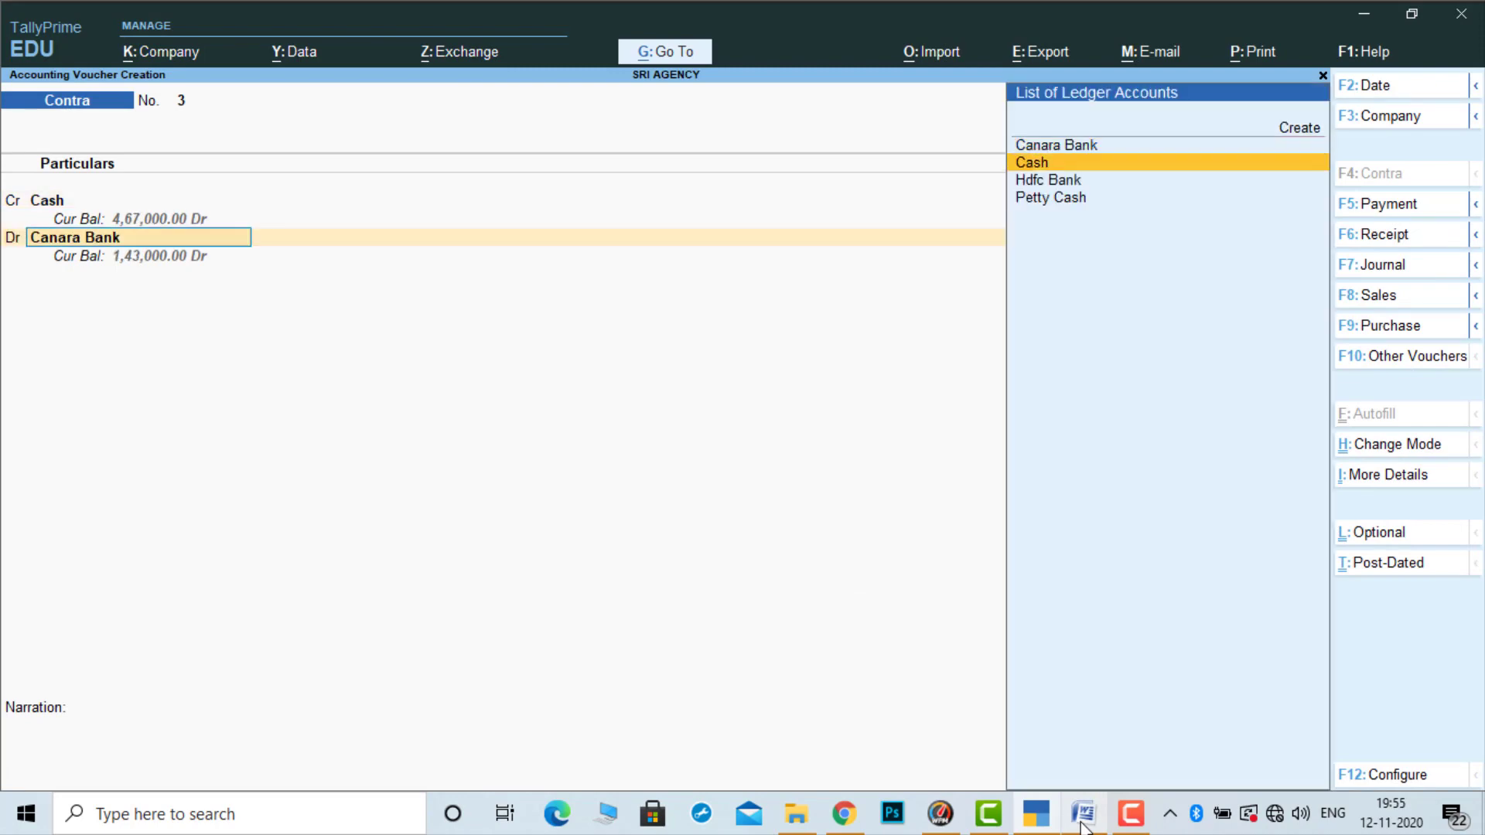
pyautogui.press('Down')
pyautogui.press('Return')
pyautogui.press('ctrl')
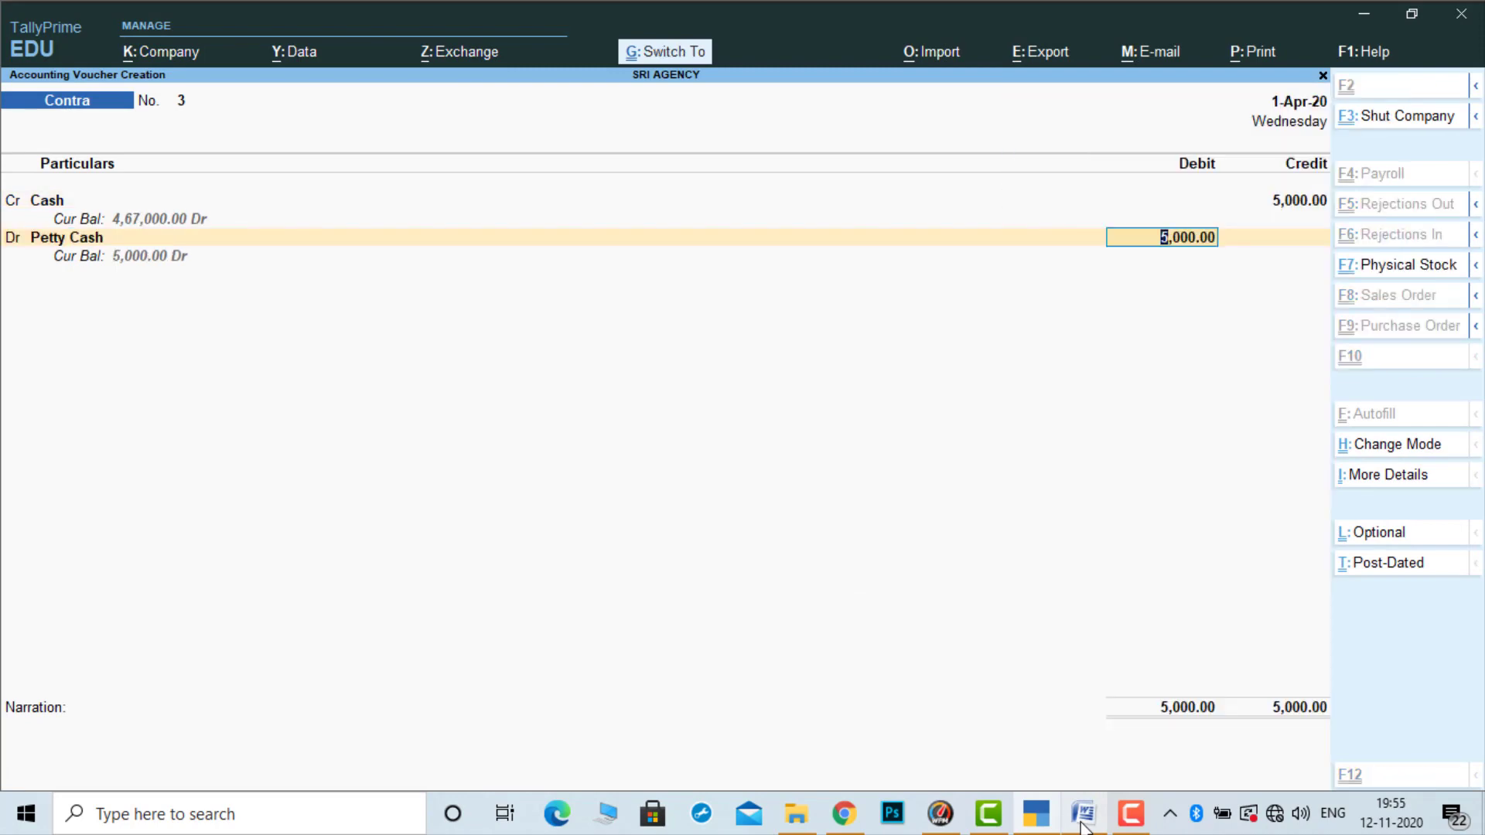
pyautogui.press('Return')
# Look up transaction 13 in the Word sheet and credit Commission Received with 20,000 in a new Receipt voucher
pyautogui.click(1083, 820)
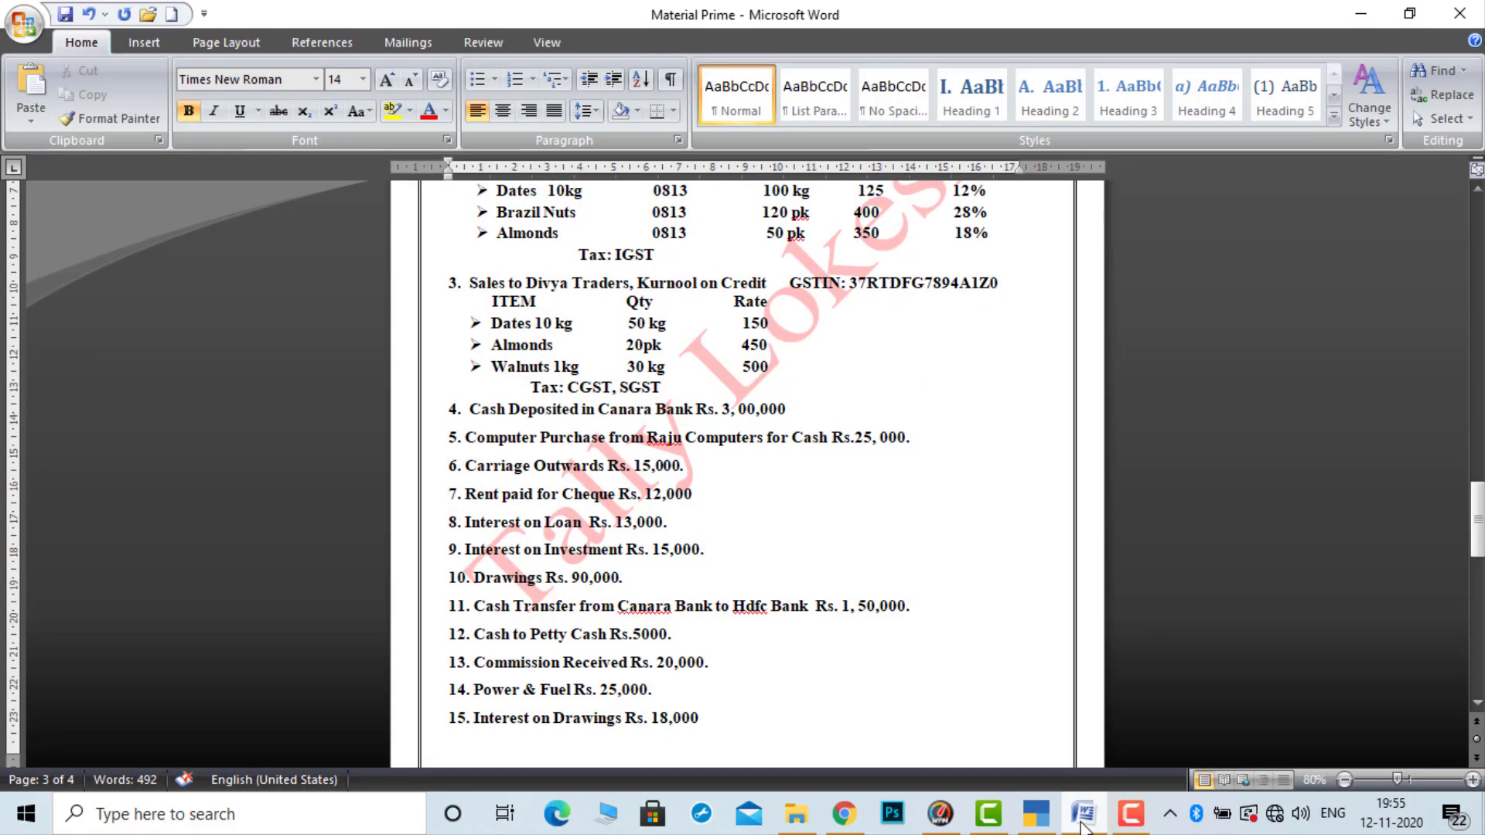
pyautogui.click(1083, 820)
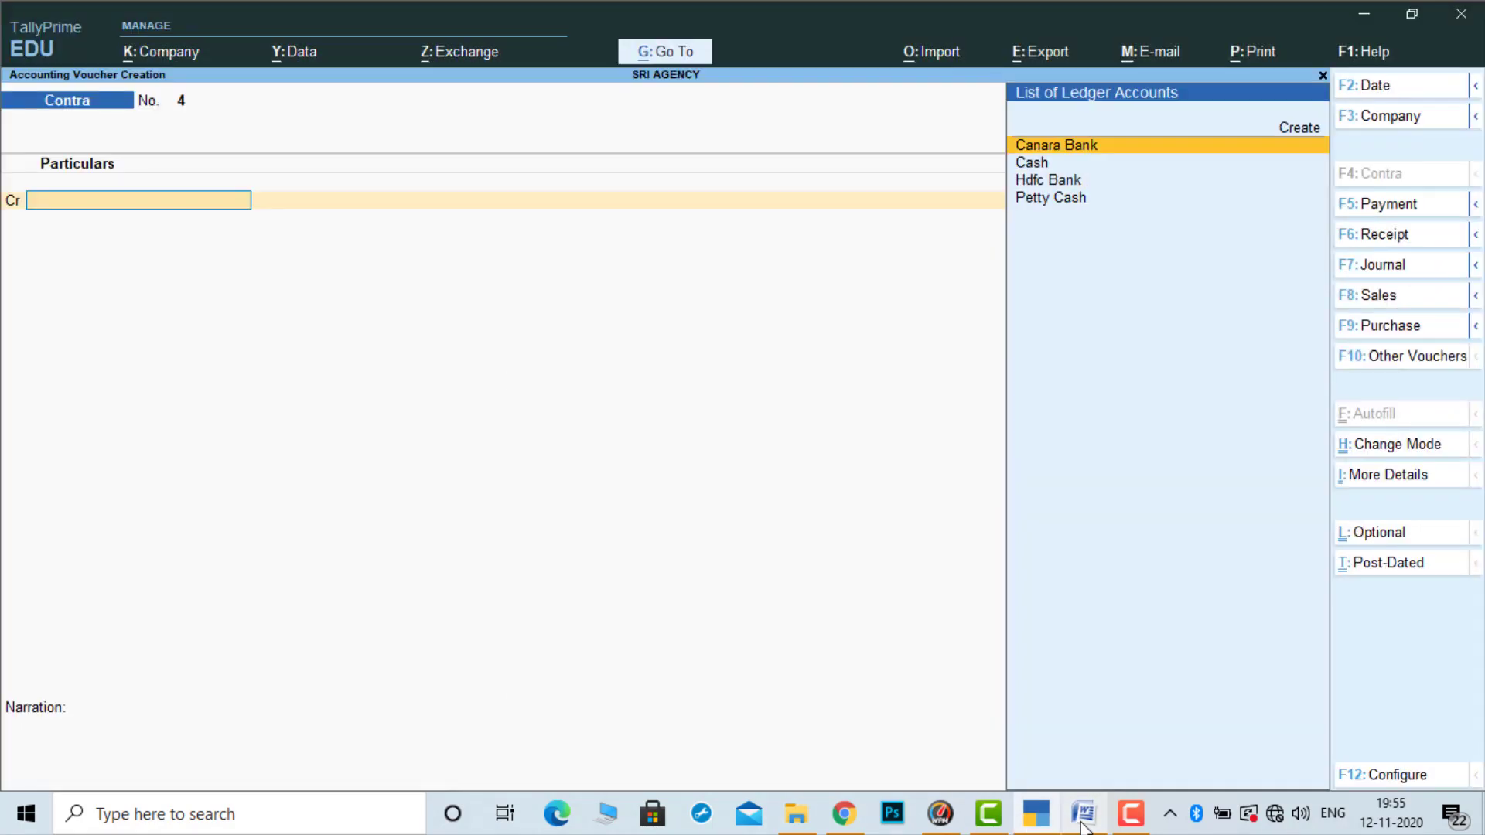
pyautogui.press('F6')
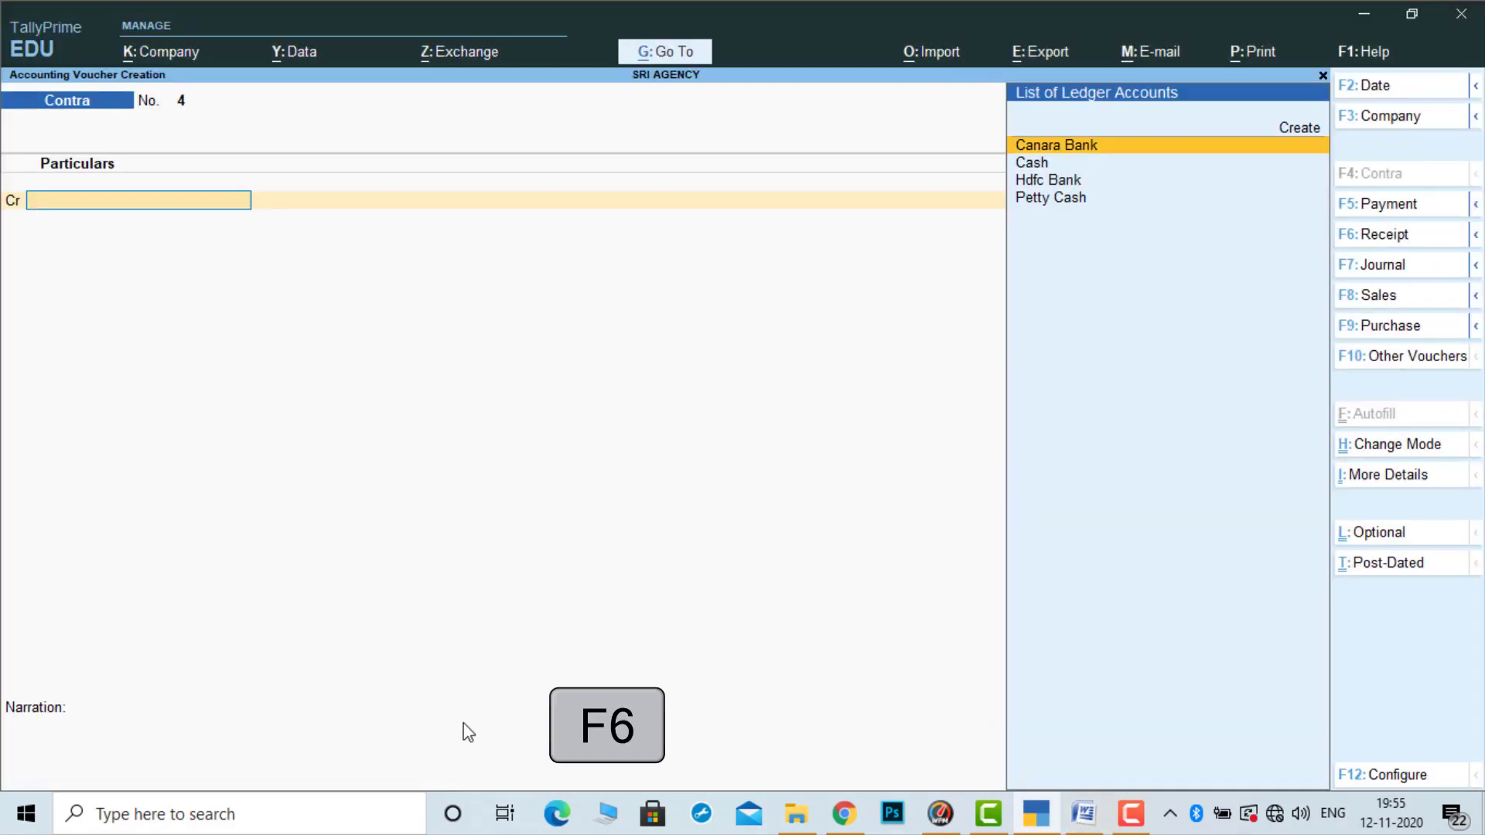
pyautogui.press('Down')
pyautogui.press('Down')
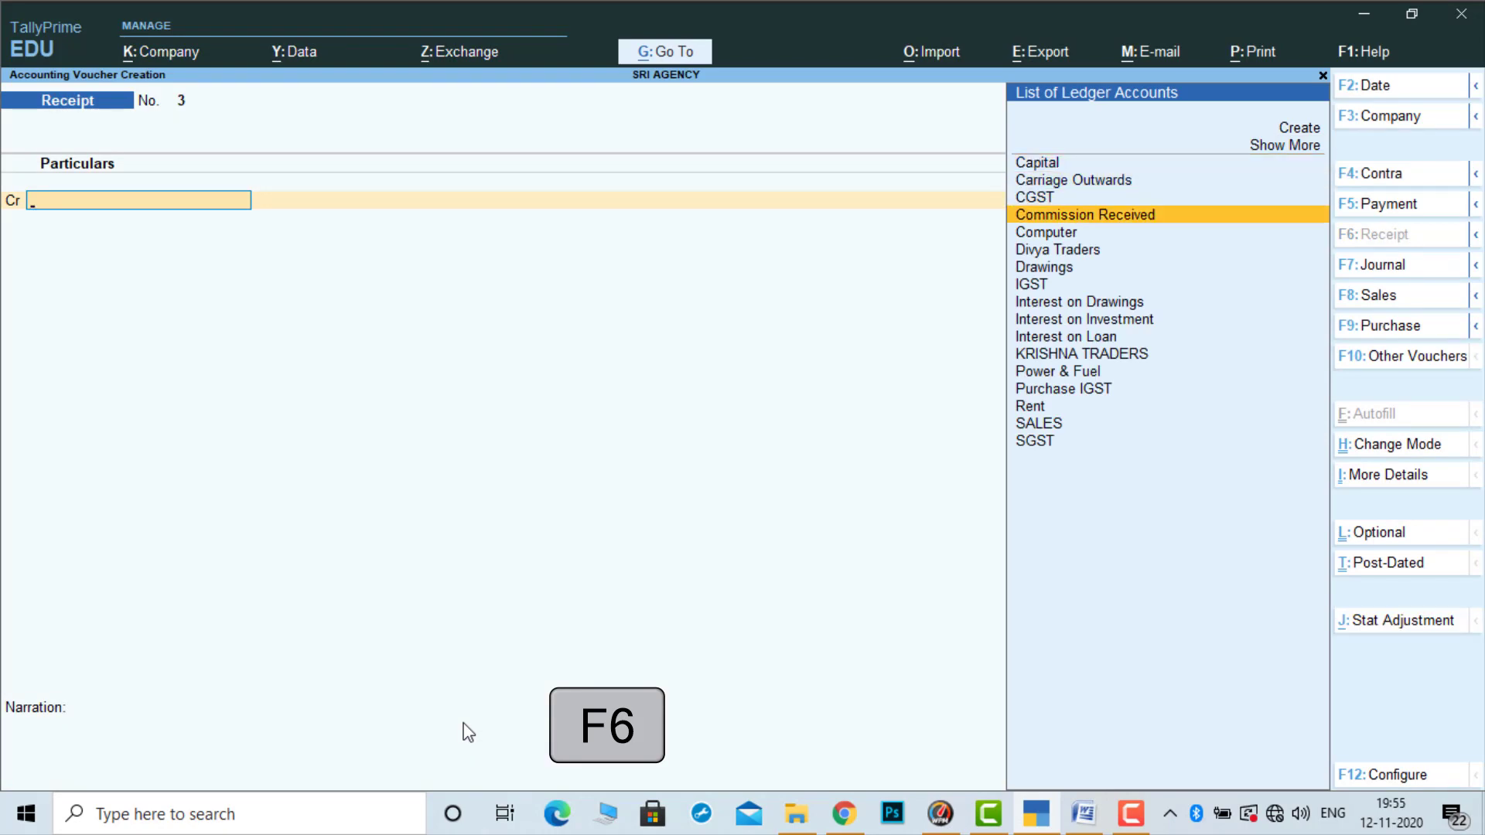
pyautogui.press('Return')
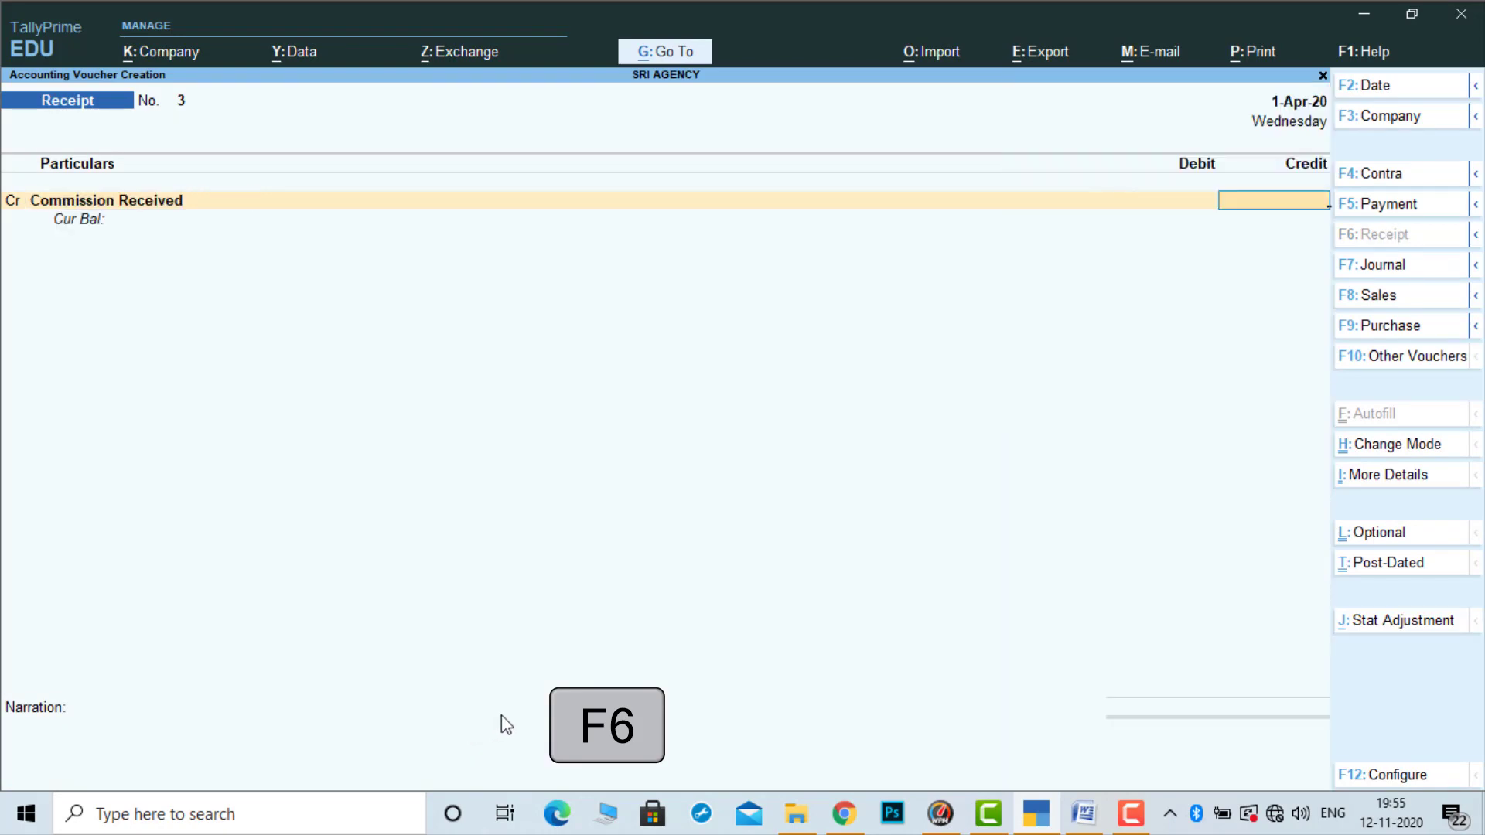
pyautogui.click(1087, 812)
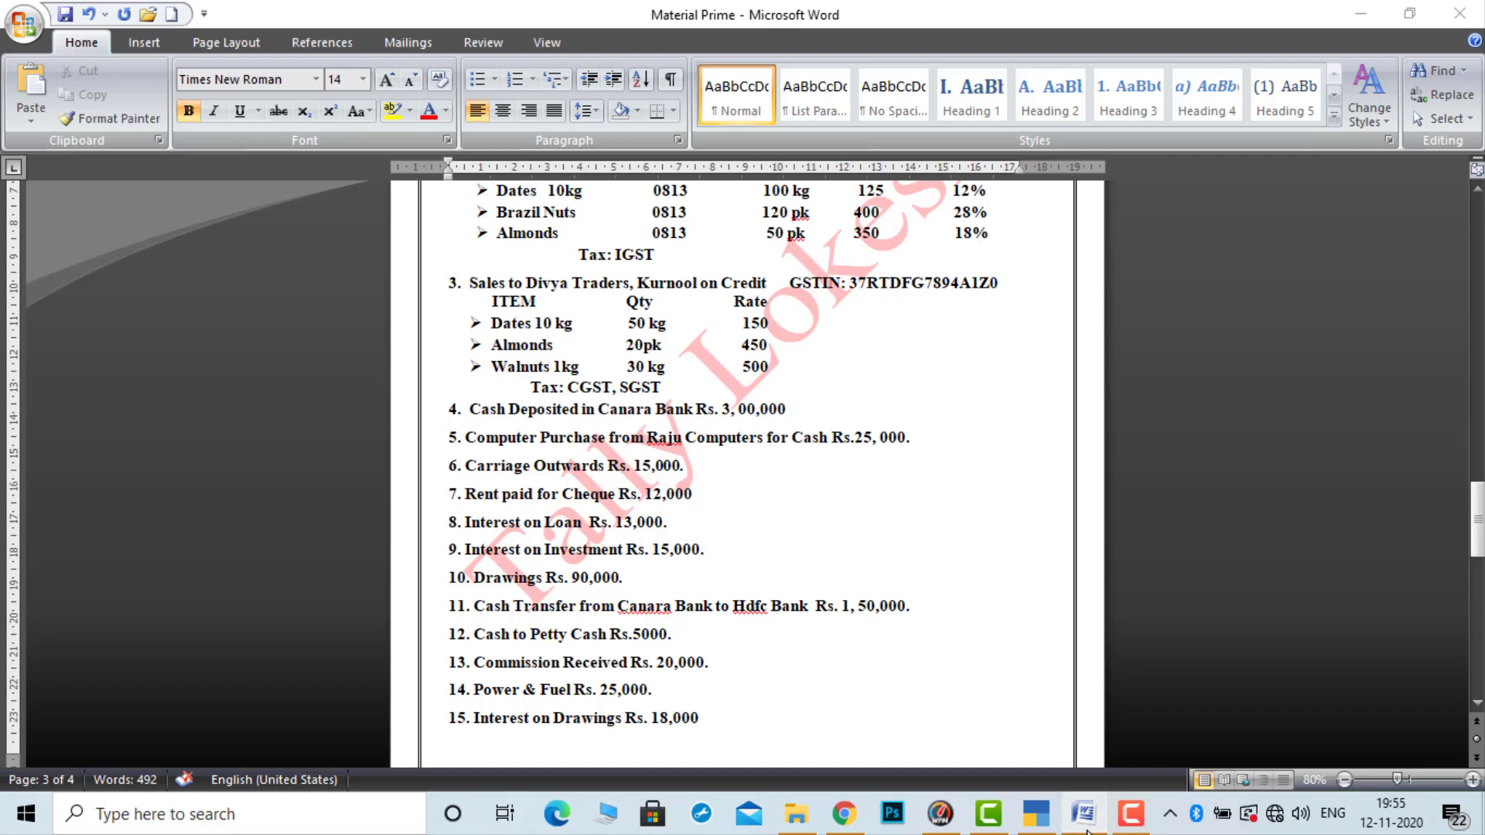
pyautogui.click(1087, 813)
pyautogui.write('20000')
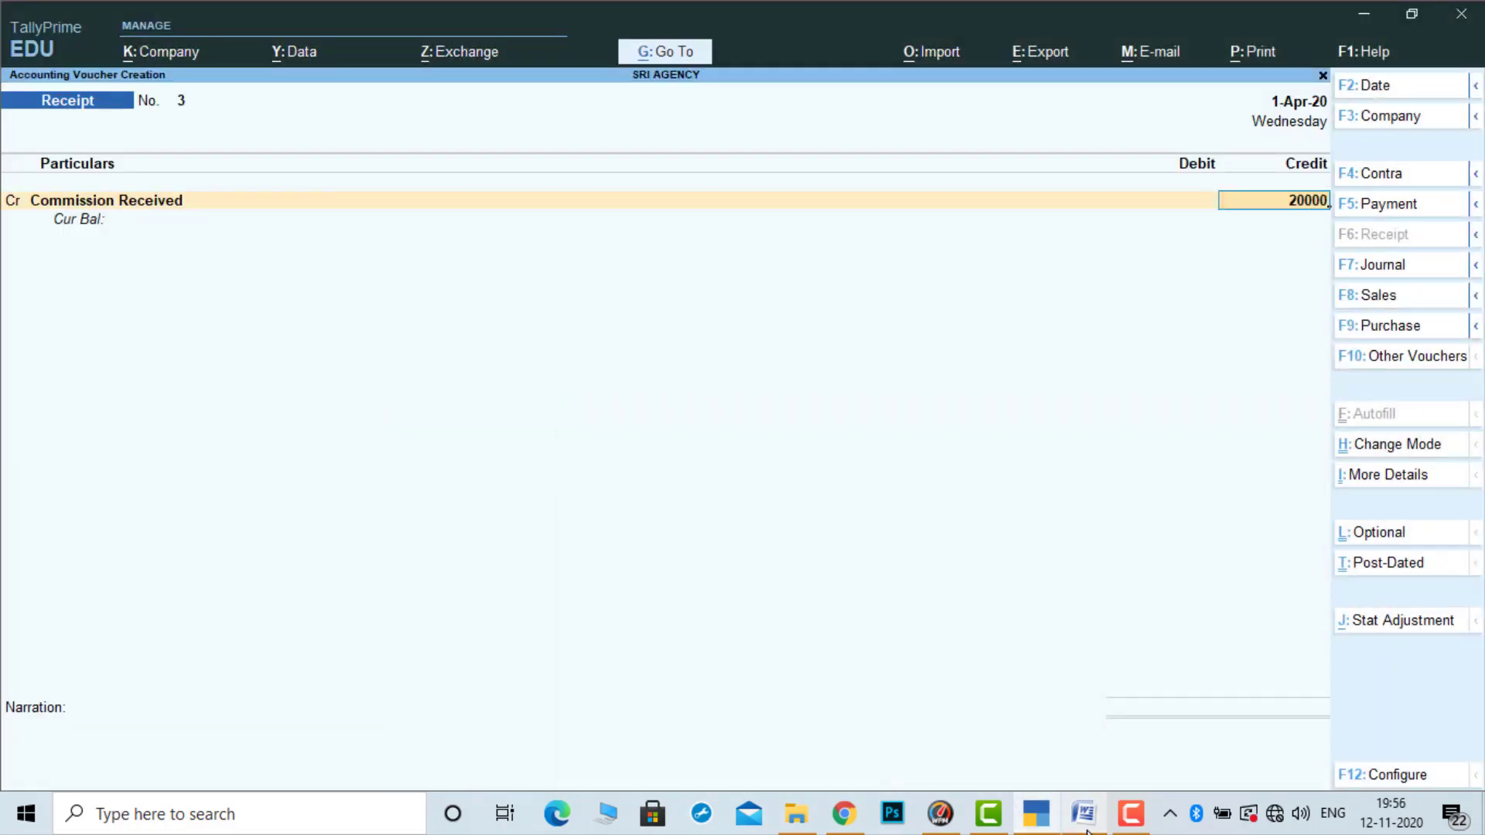
pyautogui.press('Return')
# Debit Cash for the commission, leave the narration blank and save the Receipt voucher
pyautogui.press('Return')
pyautogui.press('Down')
pyautogui.press('Down')
pyautogui.press('Down')
pyautogui.press('Return')
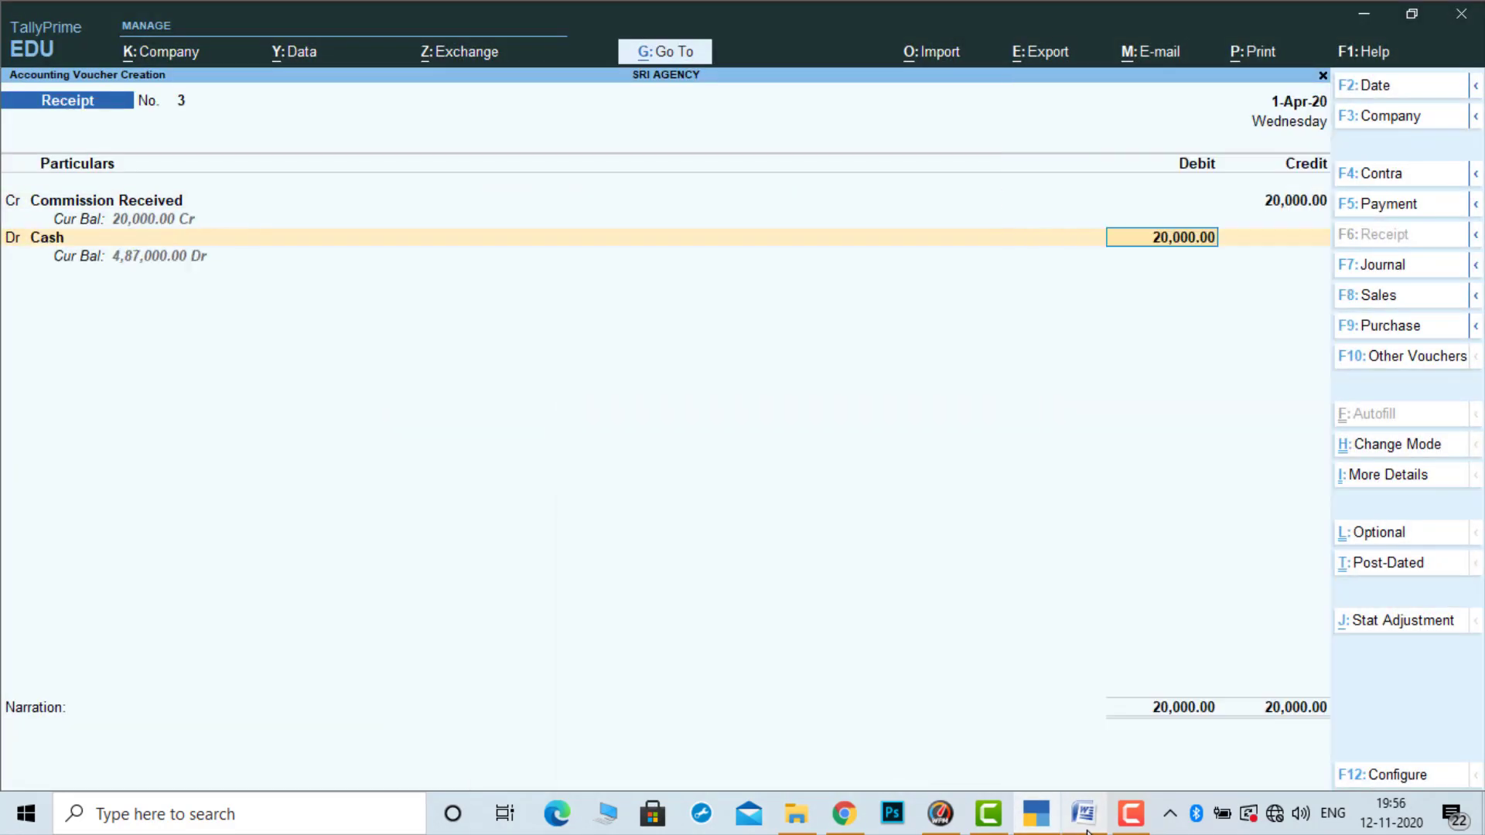
pyautogui.press('Return')
pyautogui.press('Return')
pyautogui.press('Return')
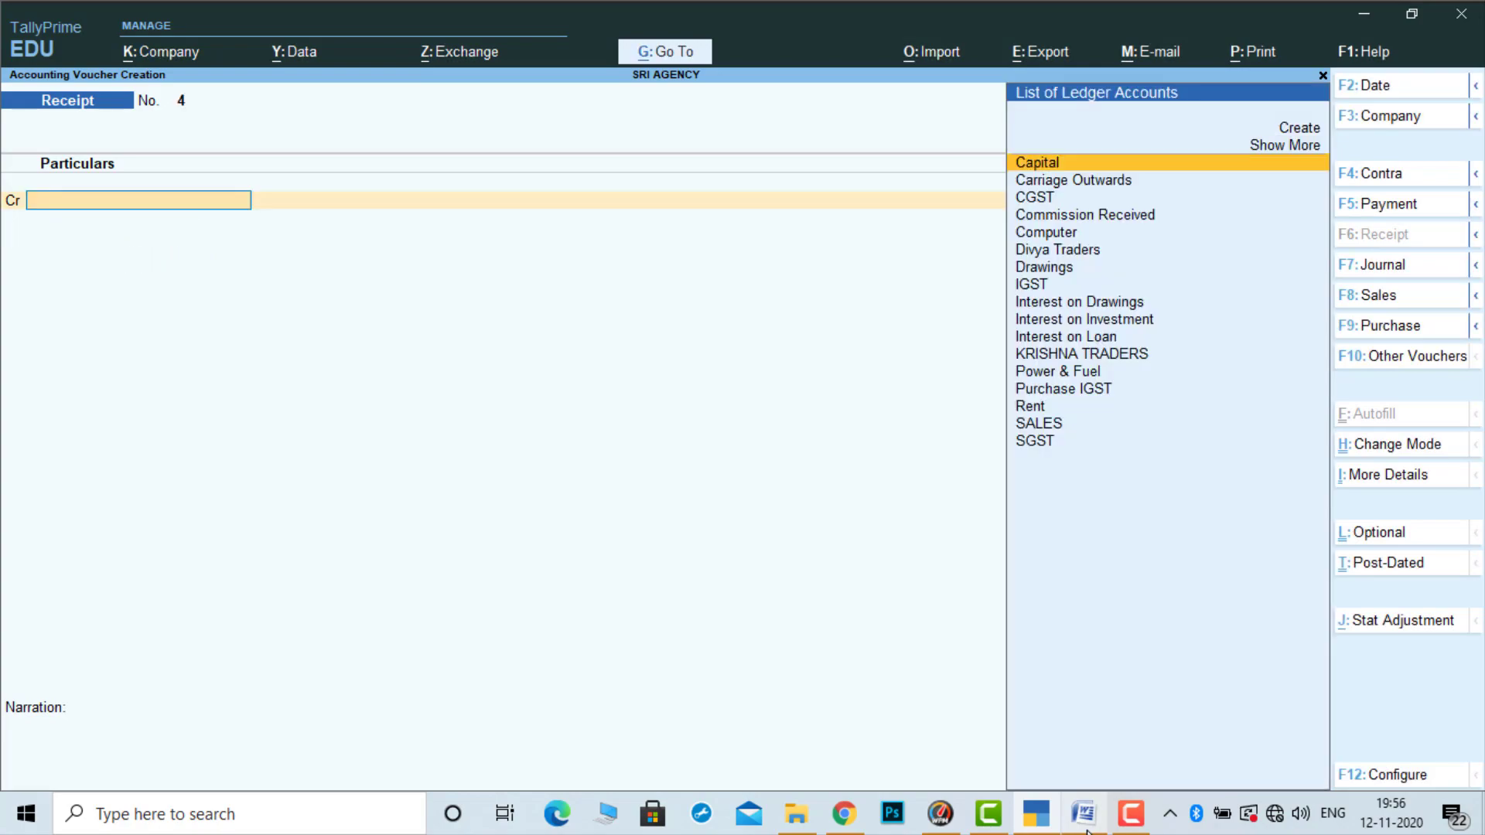
# Look up transaction 14 in the Word problem sheet and choose Power & Fuel as the debited ledger in a new Payment voucher
pyautogui.click(1087, 831)
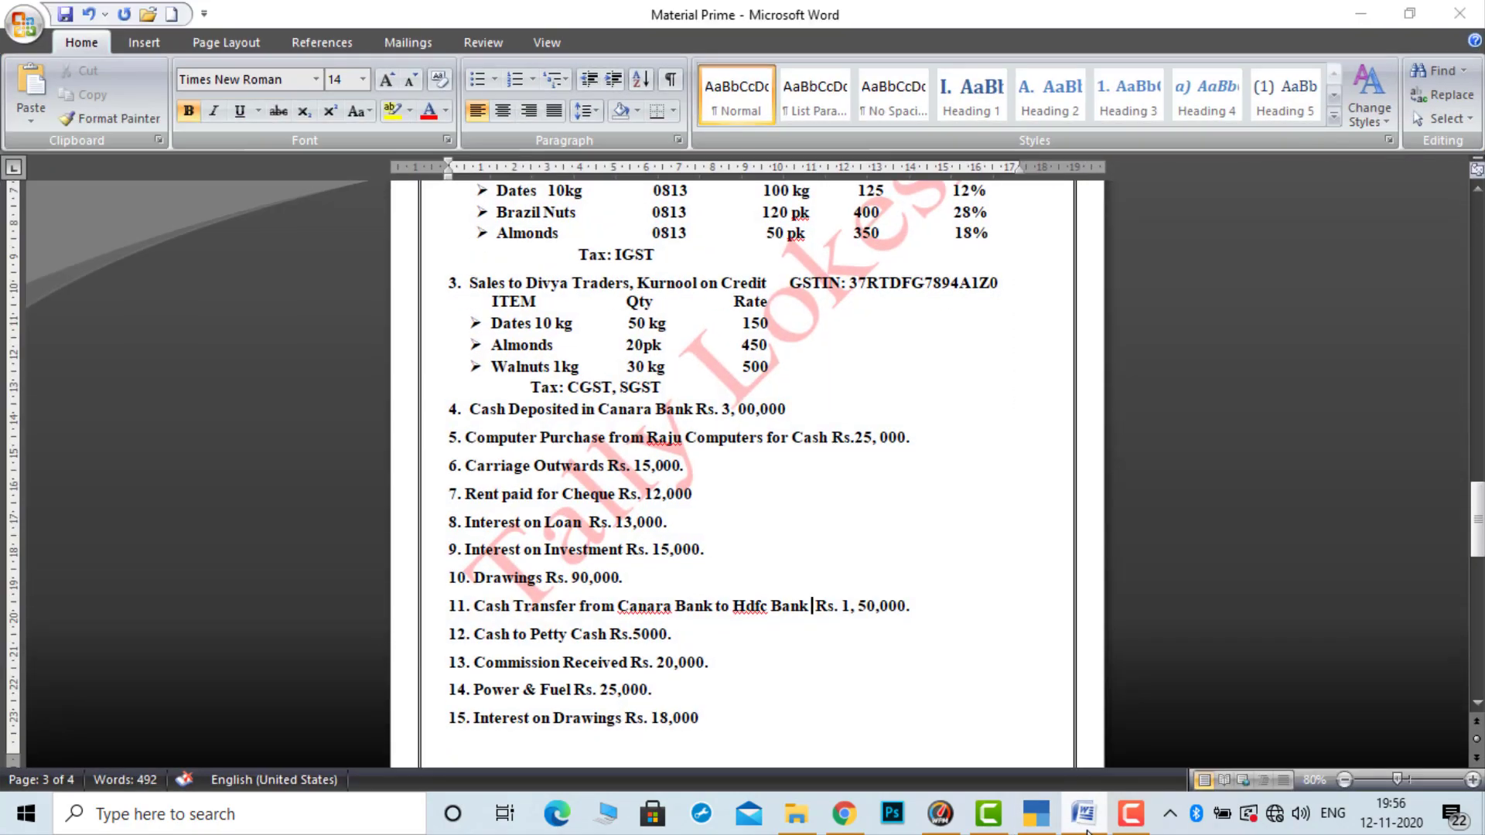
pyautogui.click(1086, 830)
pyautogui.press('F5')
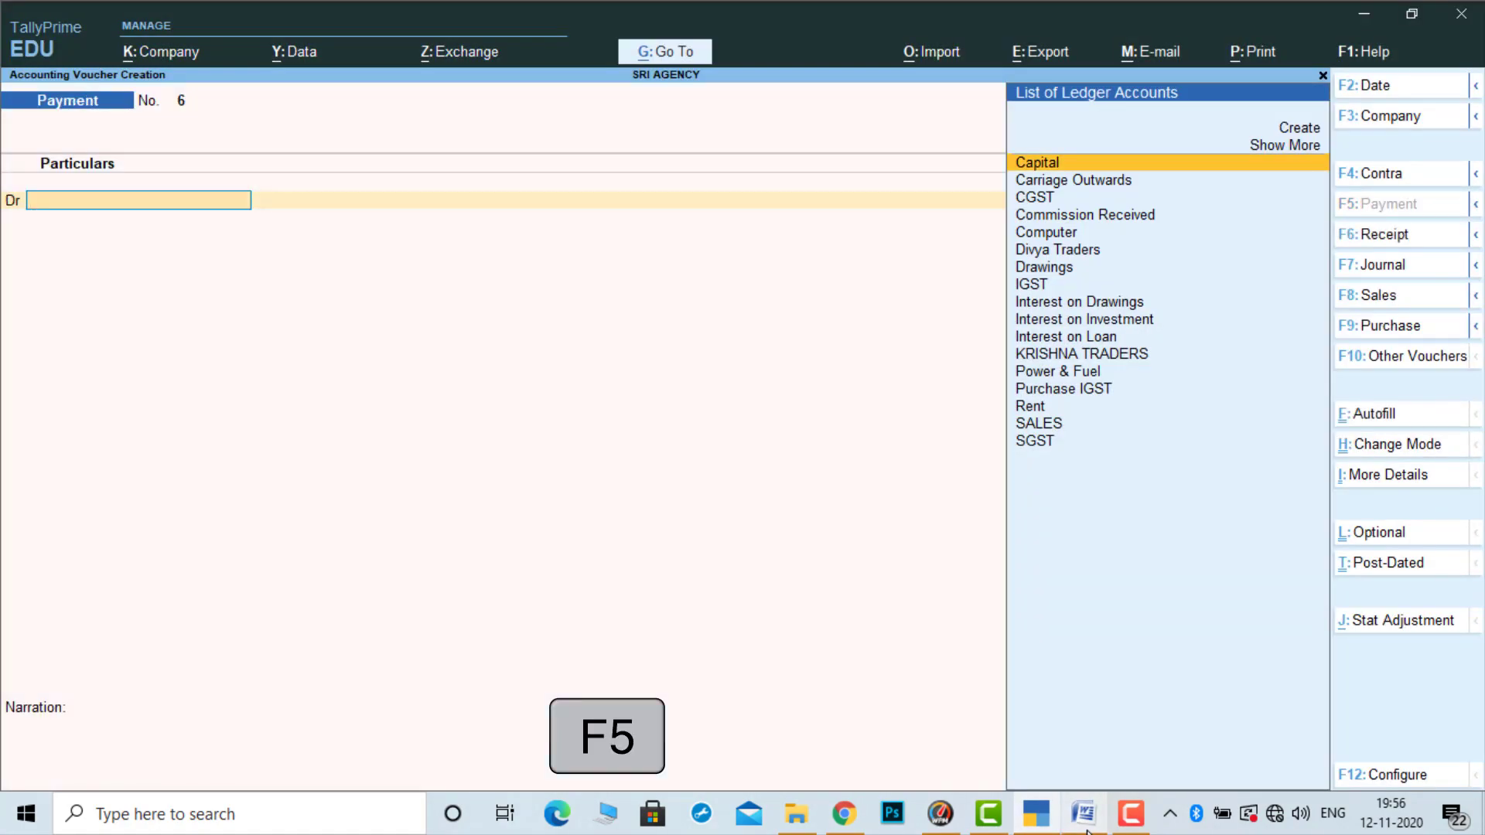
pyautogui.write('Po')
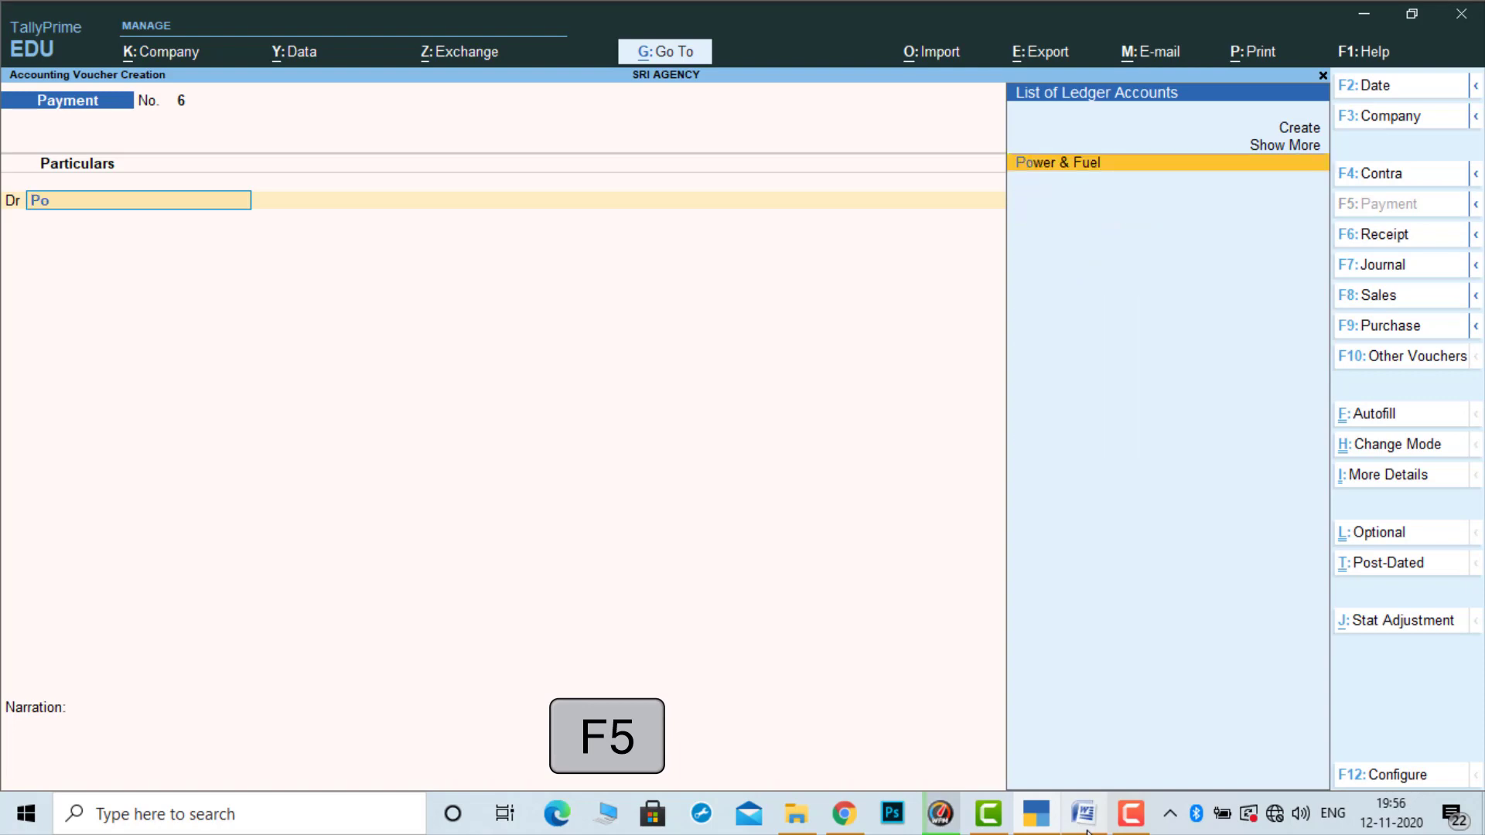
pyautogui.press('Return')
# Set the Power & Fuel debit to 25,000, checking the amount in the Word problem sheet
pyautogui.click(1087, 831)
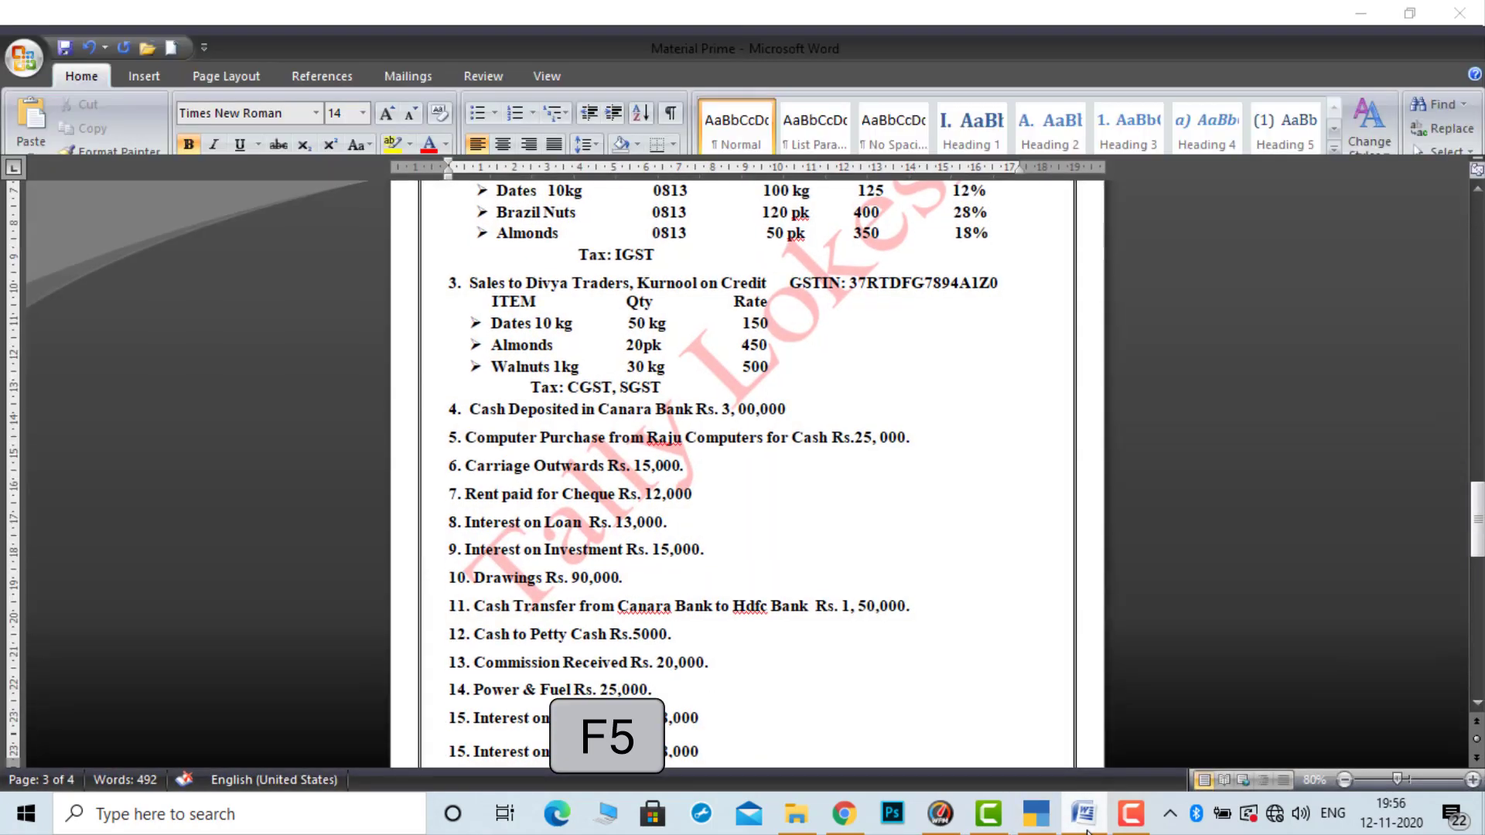
pyautogui.click(1087, 830)
pyautogui.write('2600')
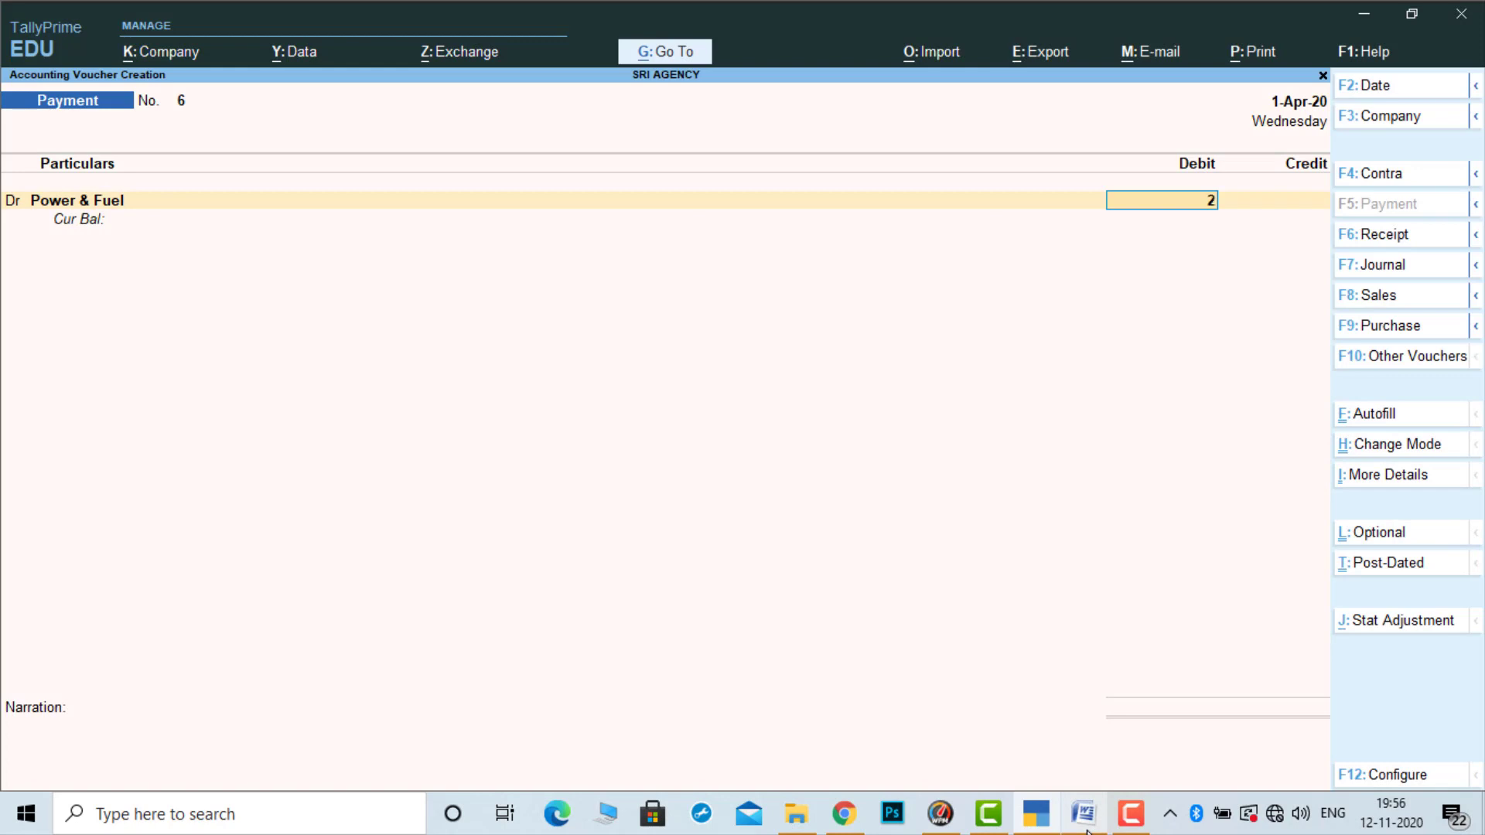
pyautogui.press('BackSpace')
pyautogui.press('BackSpace')
pyautogui.press('BackSpace')
pyautogui.write('5000')
pyautogui.press('Return')
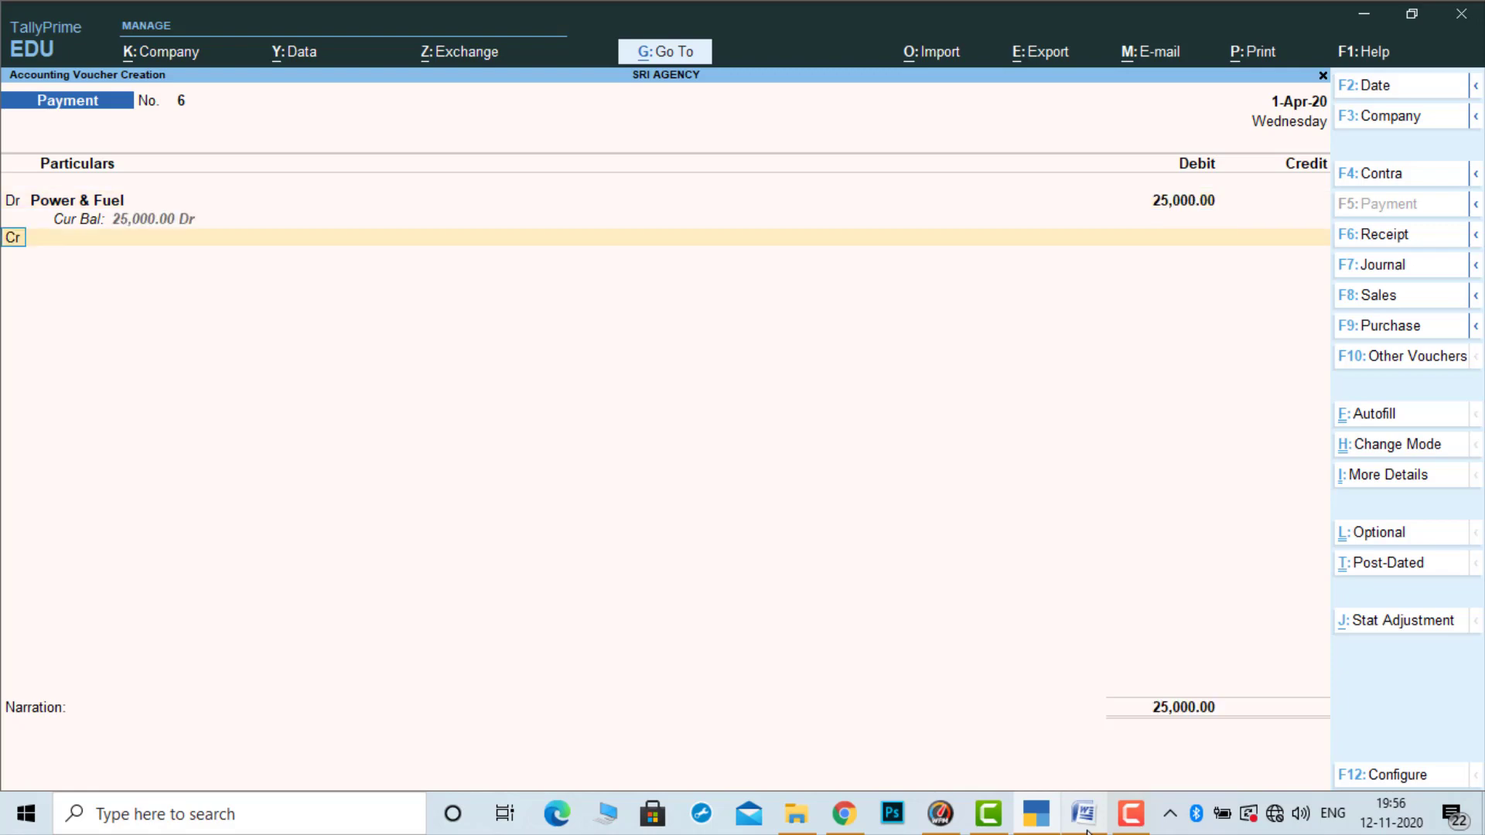
# Credit Cash for the power and fuel expense, leave the narration blank and save the Payment voucher
pyautogui.press('Down')
pyautogui.press('Down')
pyautogui.press('Down')
pyautogui.press('Return')
pyautogui.press('Return')
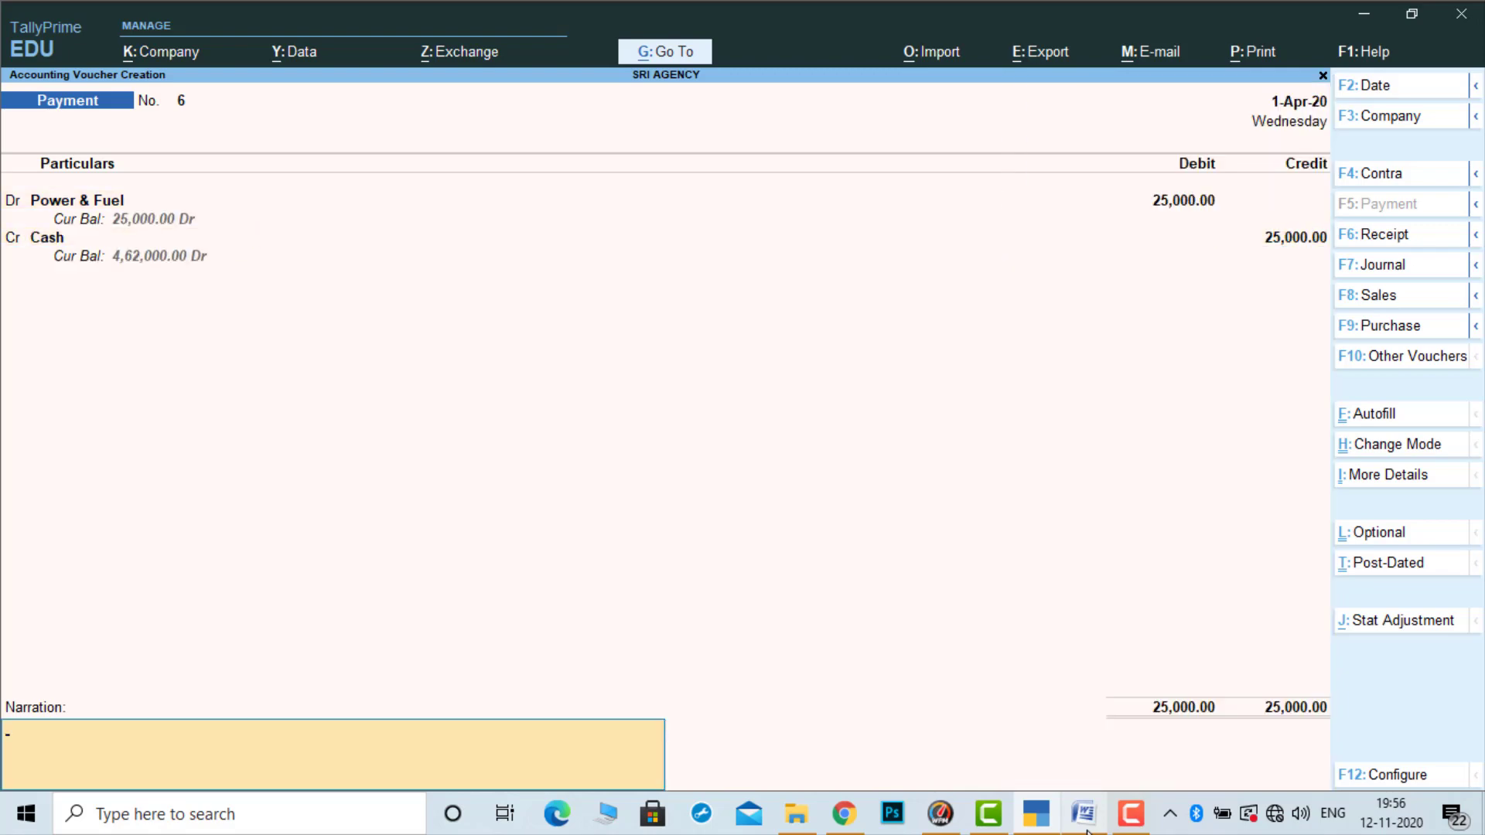
pyautogui.press('Return')
pyautogui.press('Return')
# Look up transaction 15 in the Word sheet and credit Interest on Drawings with 18,000 in a new Receipt voucher
pyautogui.click(1087, 832)
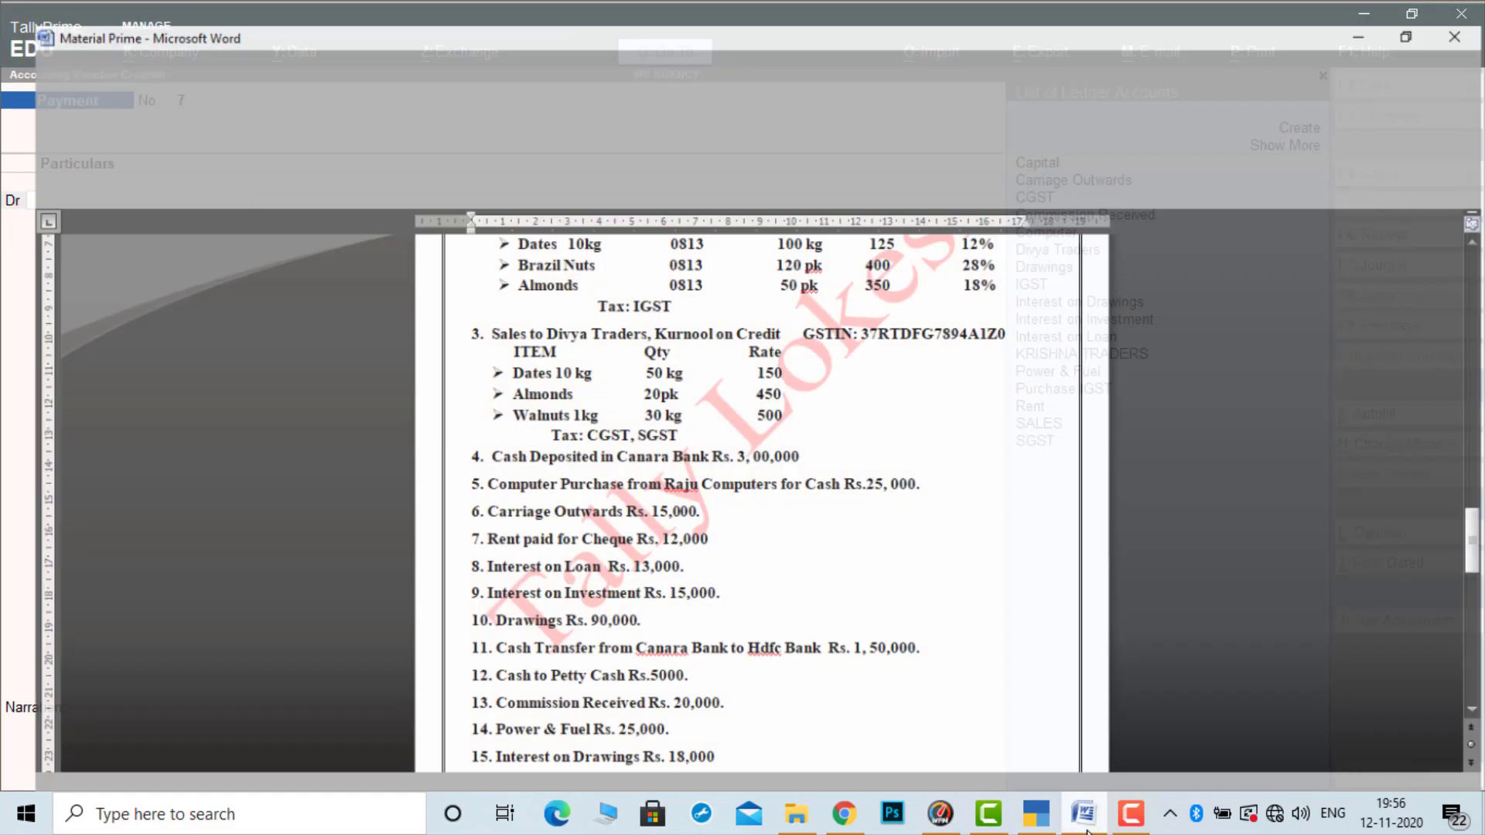
pyautogui.click(1087, 831)
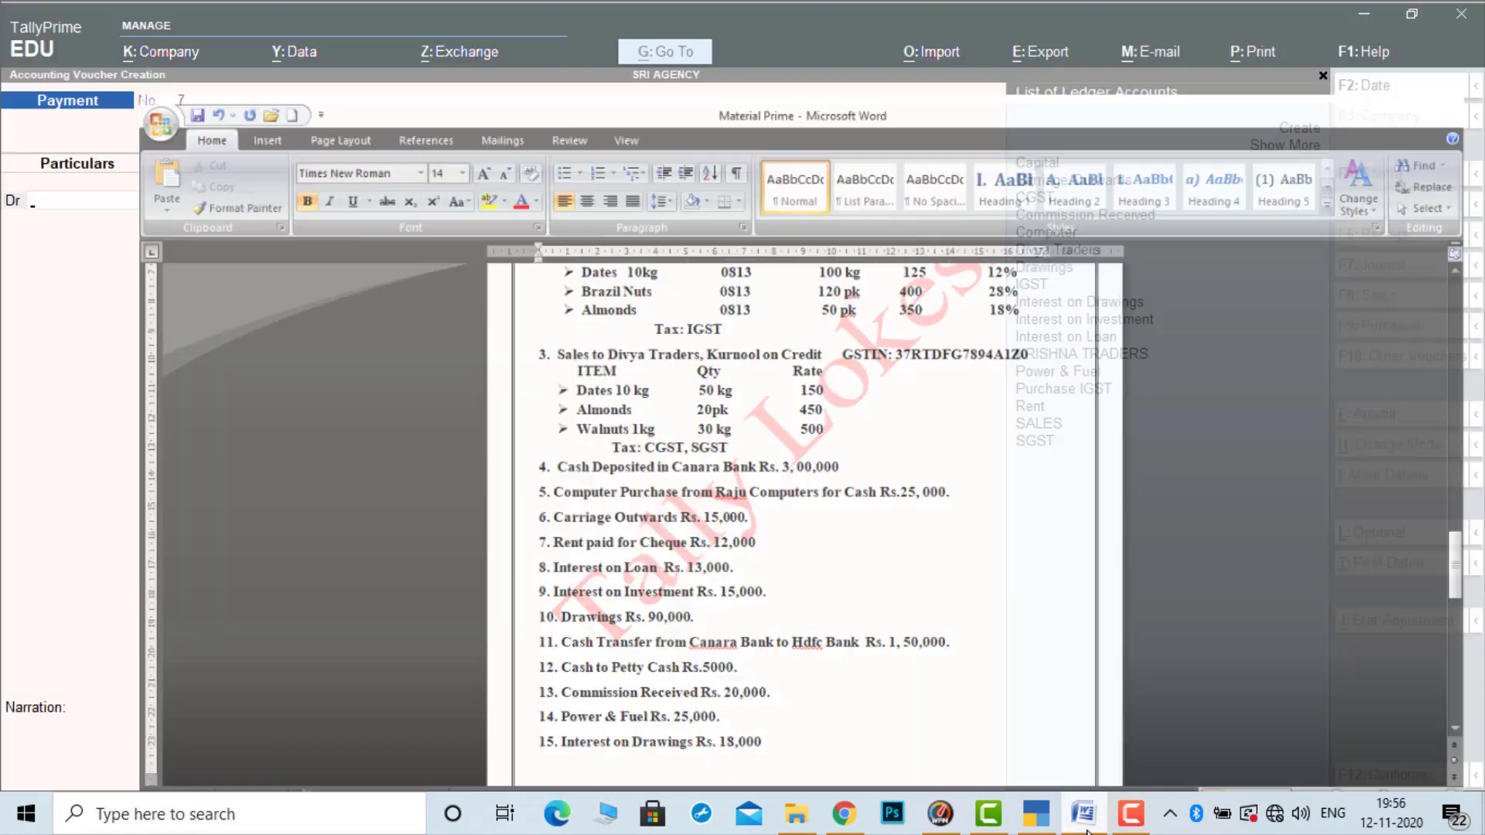
pyautogui.press('F6')
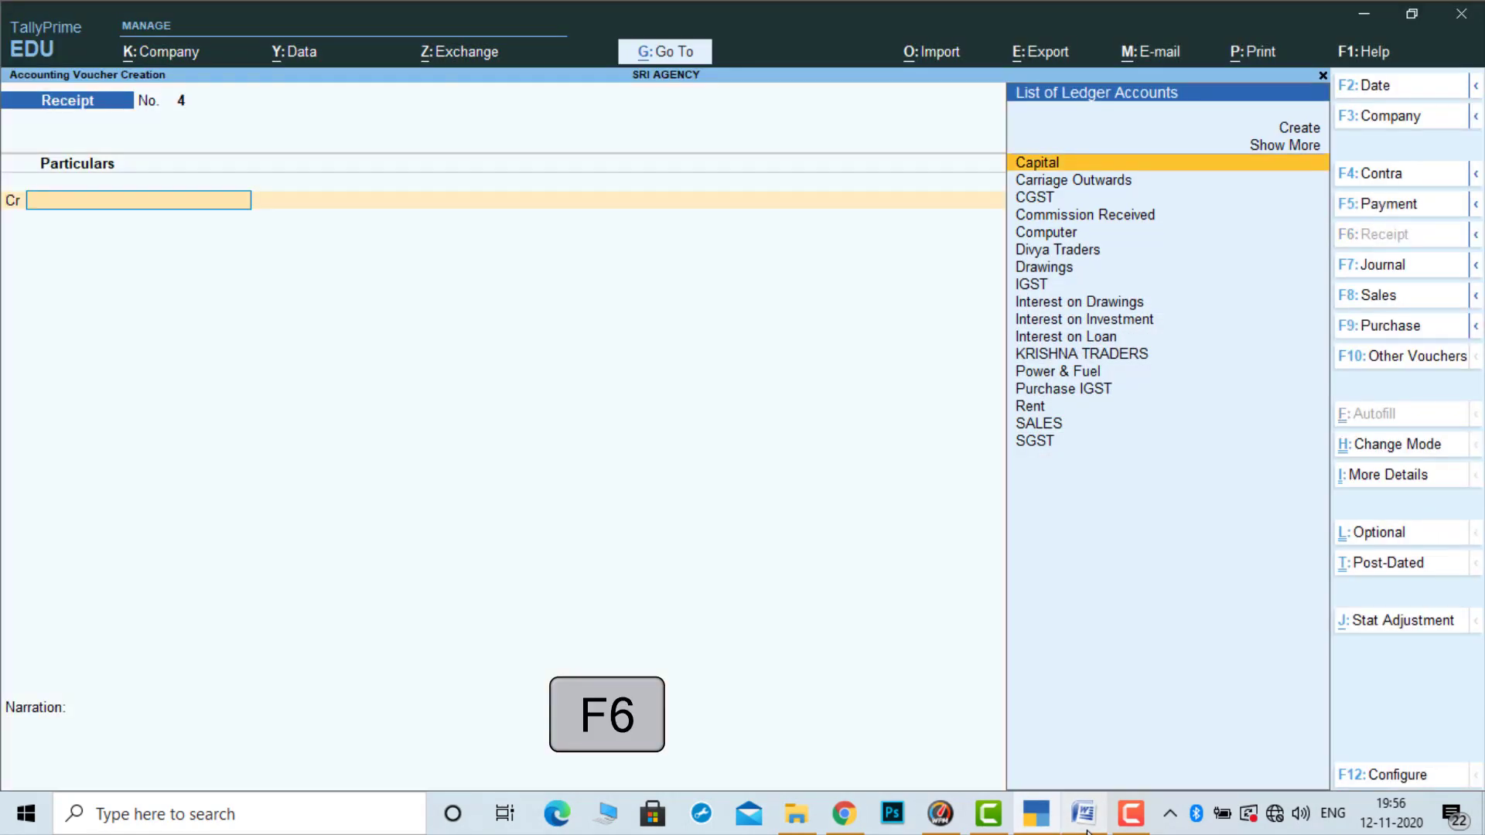
pyautogui.write('in')
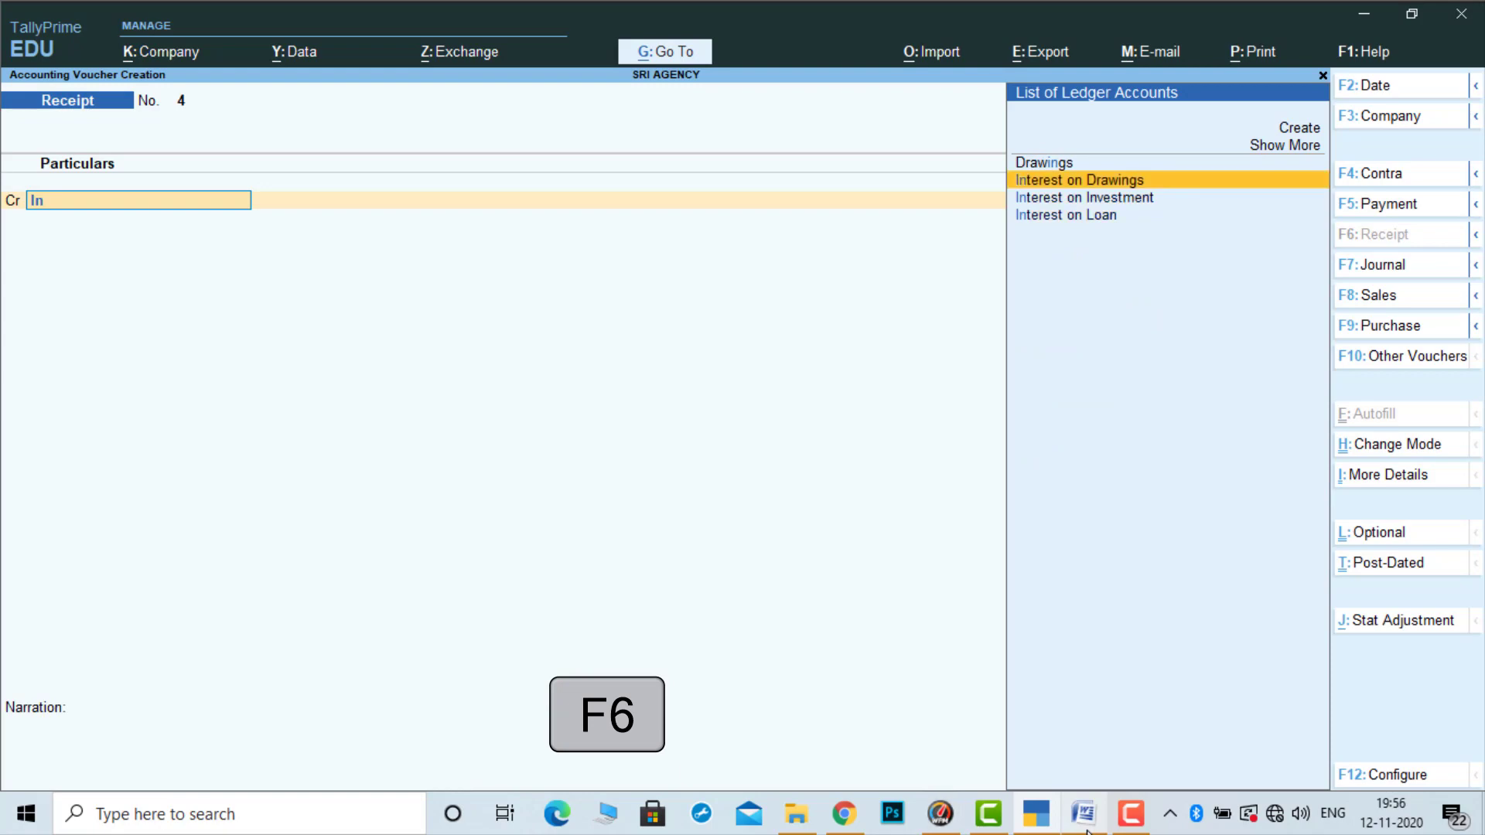
pyautogui.press('Return')
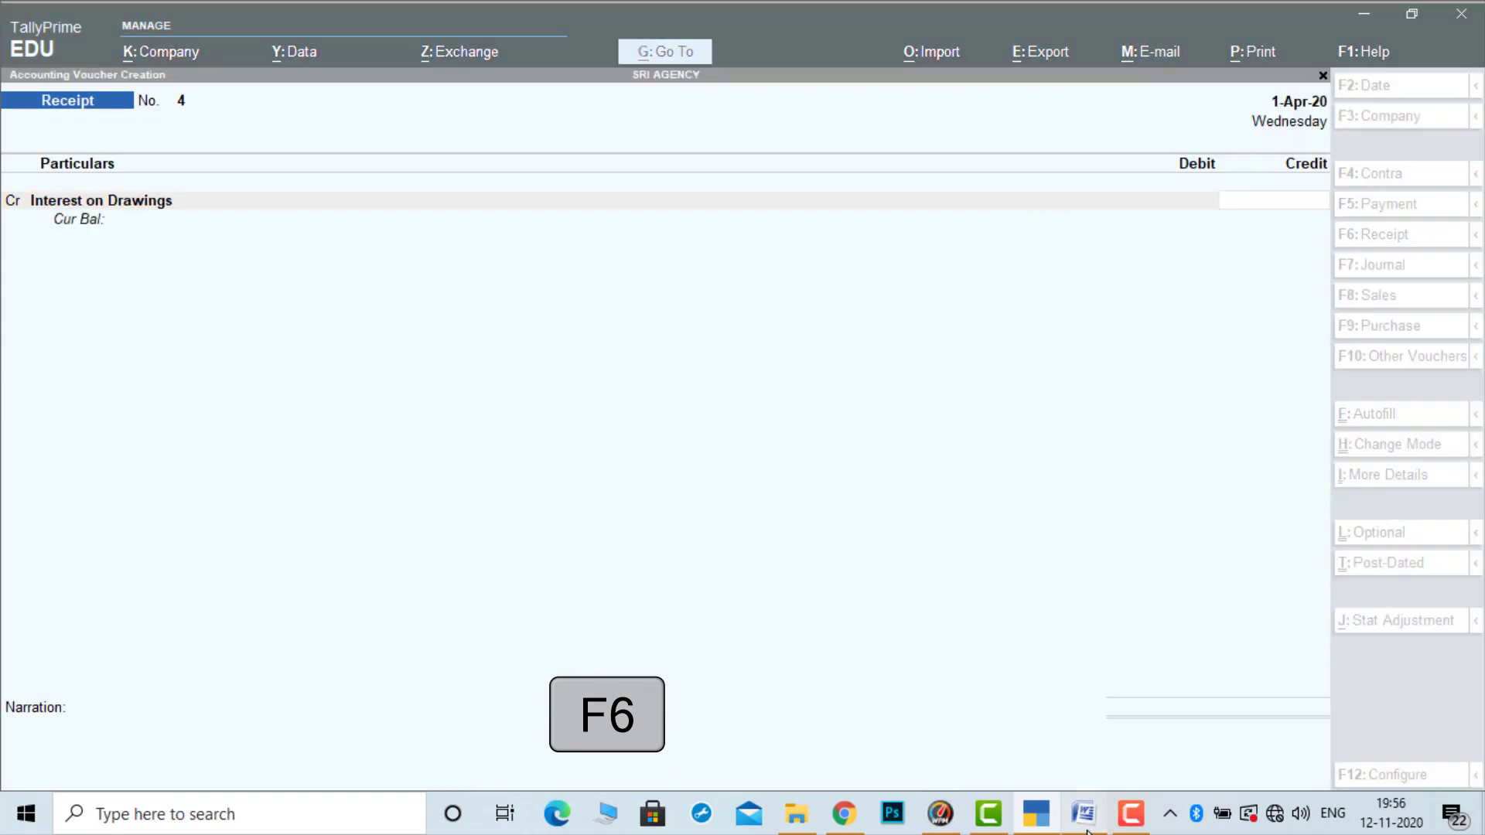
pyautogui.click(1086, 832)
pyautogui.click(1087, 831)
pyautogui.write('18000')
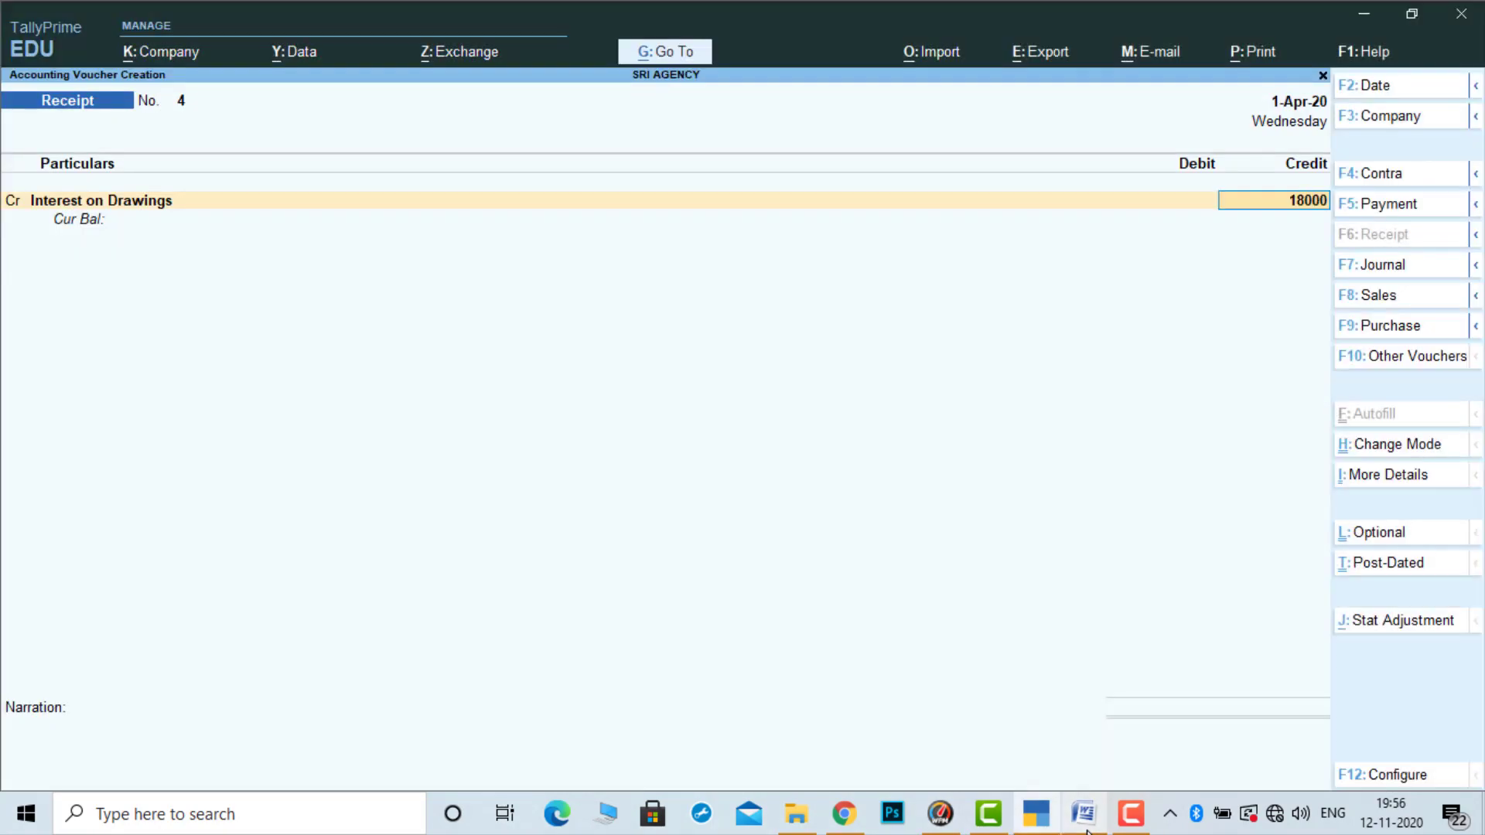
pyautogui.press('Return')
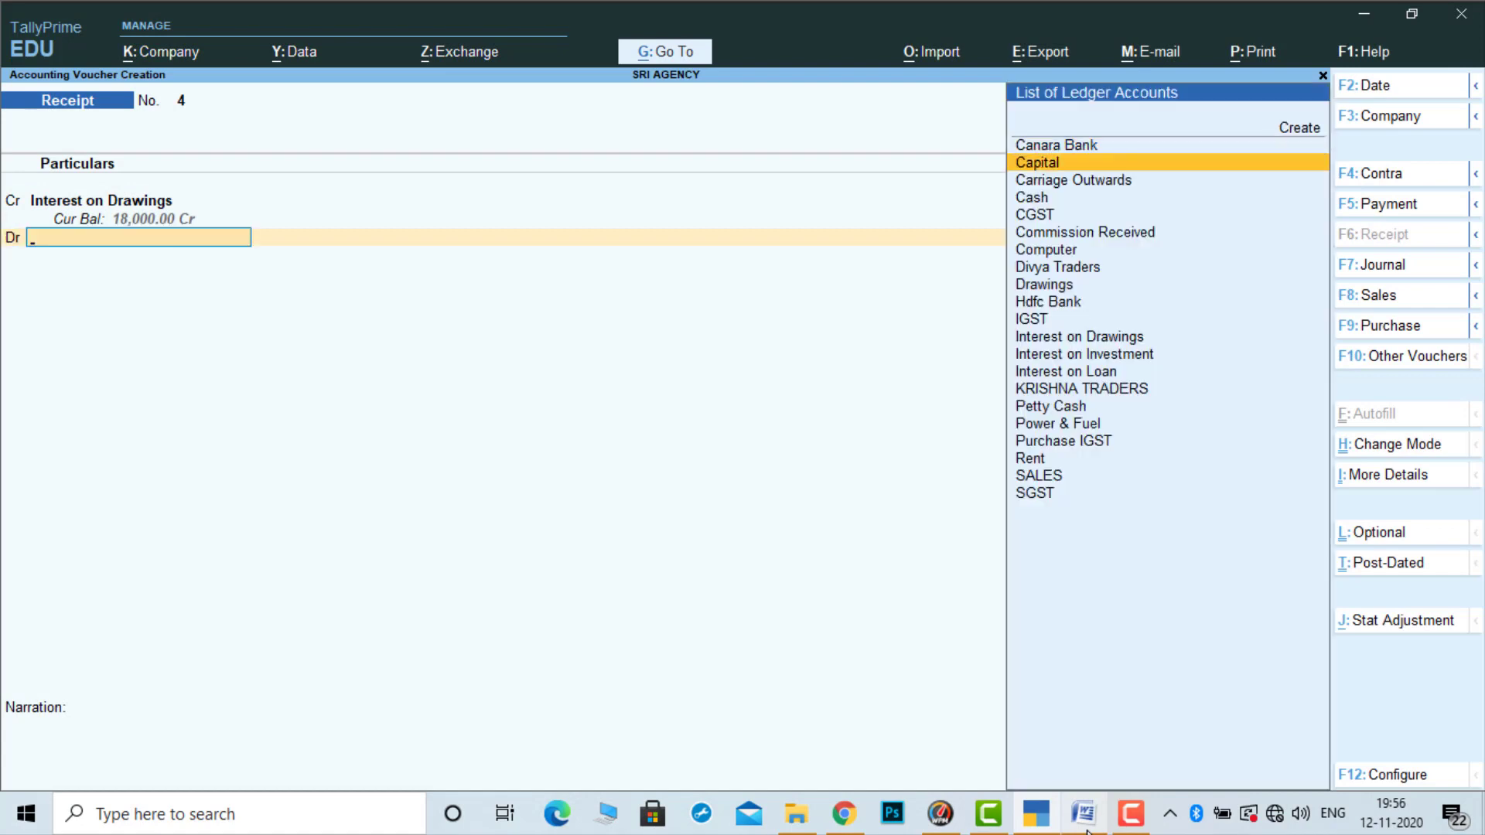
# Debit Cash for the interest on drawings, leave the narration blank and save the Receipt voucher
pyautogui.press('Down')
pyautogui.press('Down')
pyautogui.press('Return')
pyautogui.press('Return')
pyautogui.press('Return')
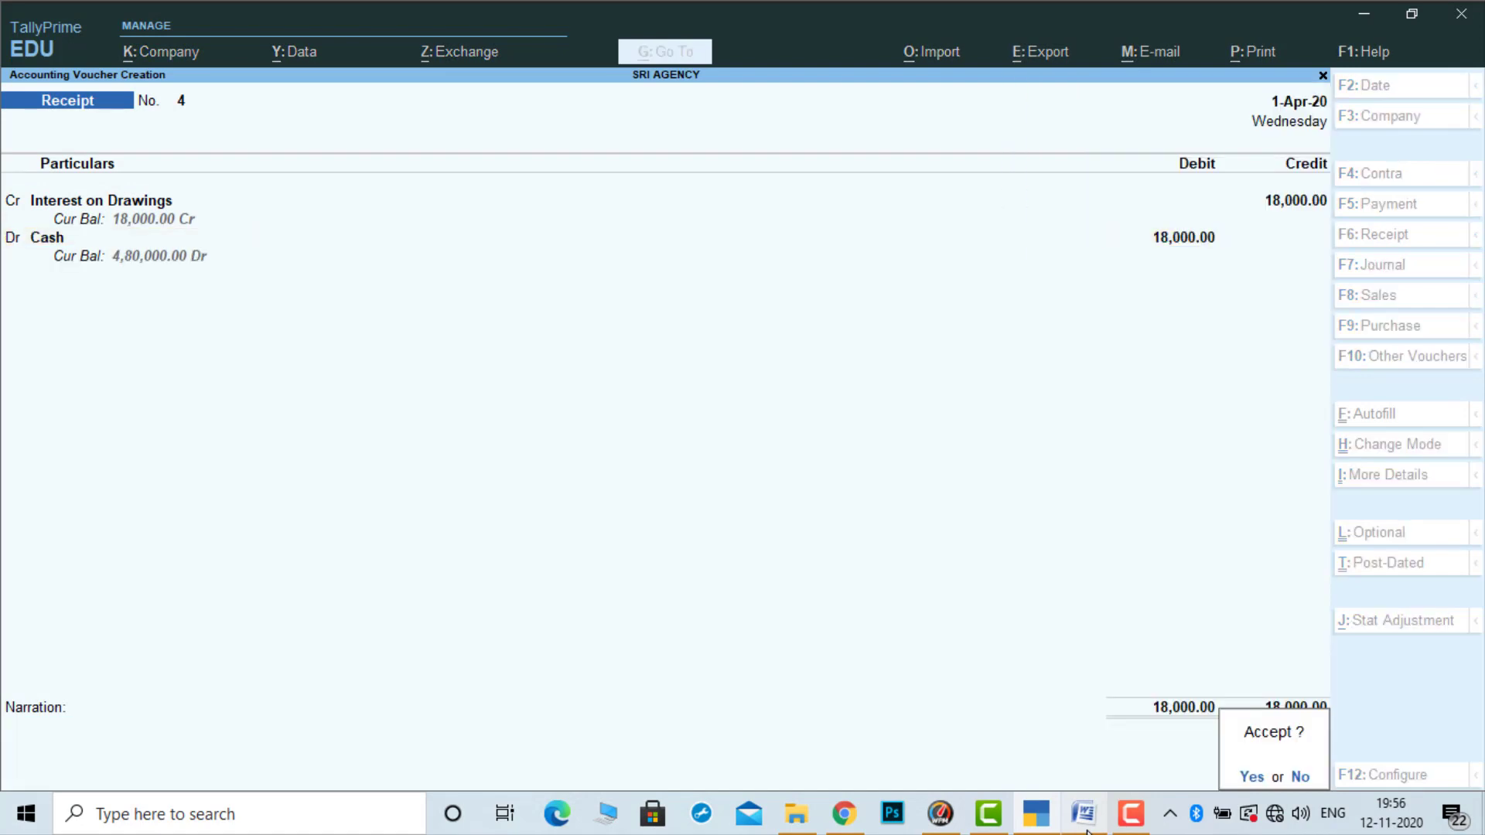
pyautogui.press('Return')
pyautogui.click(1131, 812)
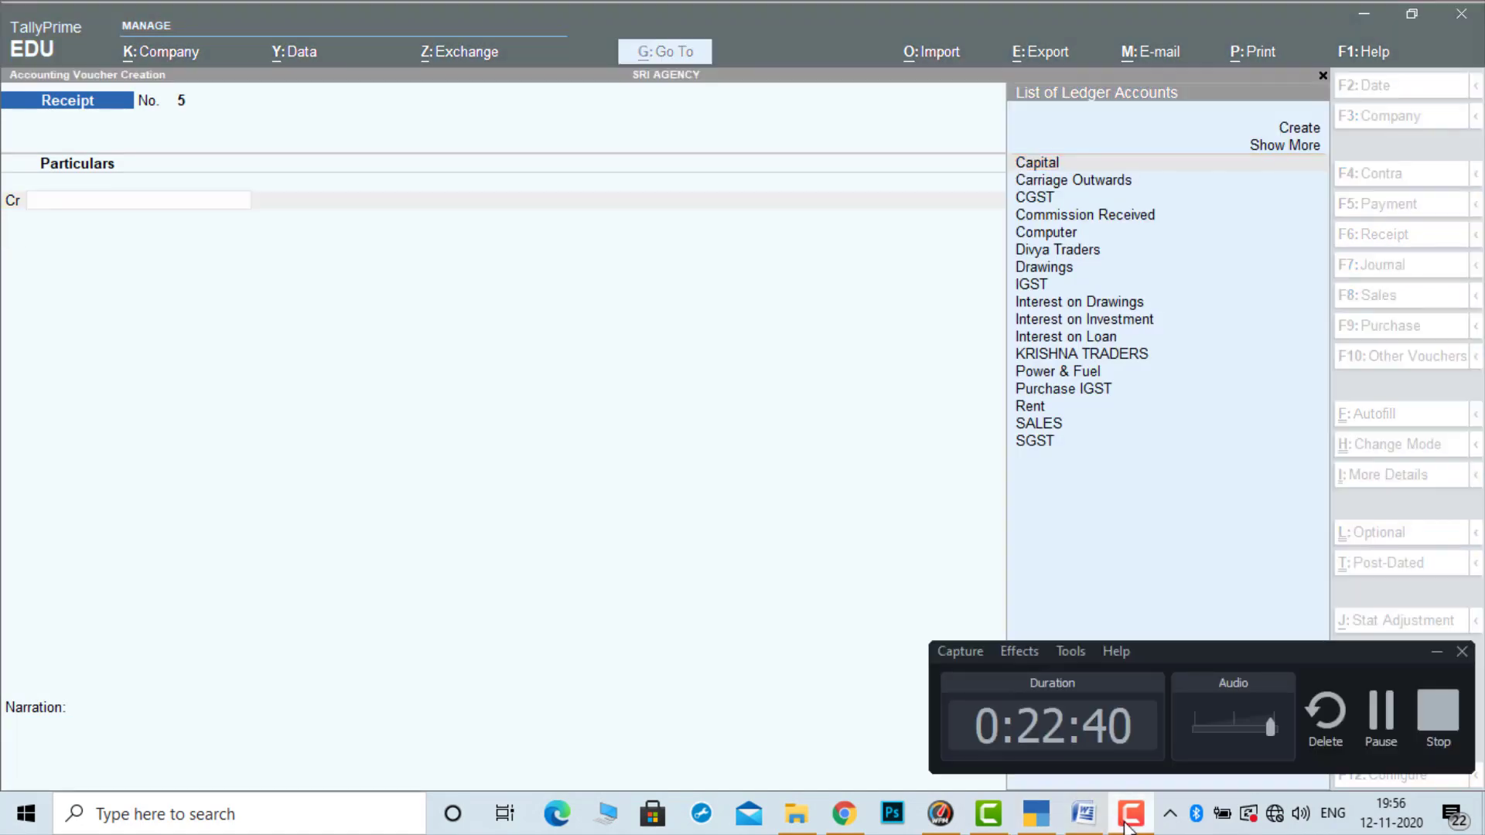
pyautogui.click(1436, 651)
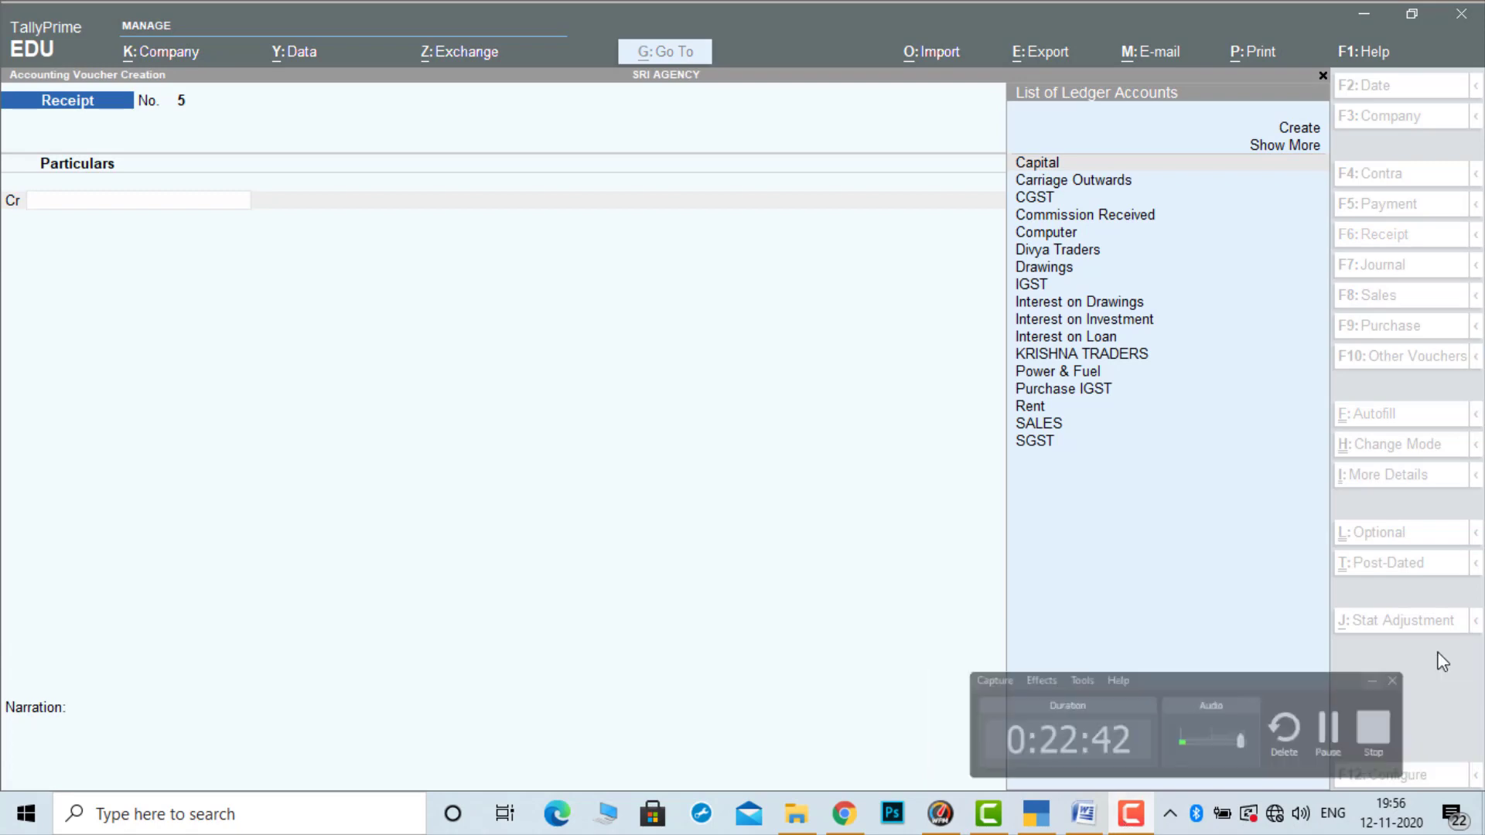
# Leave voucher entry and open SRI AGENCY's Balance Sheet in detailed view
pyautogui.press('Escape')
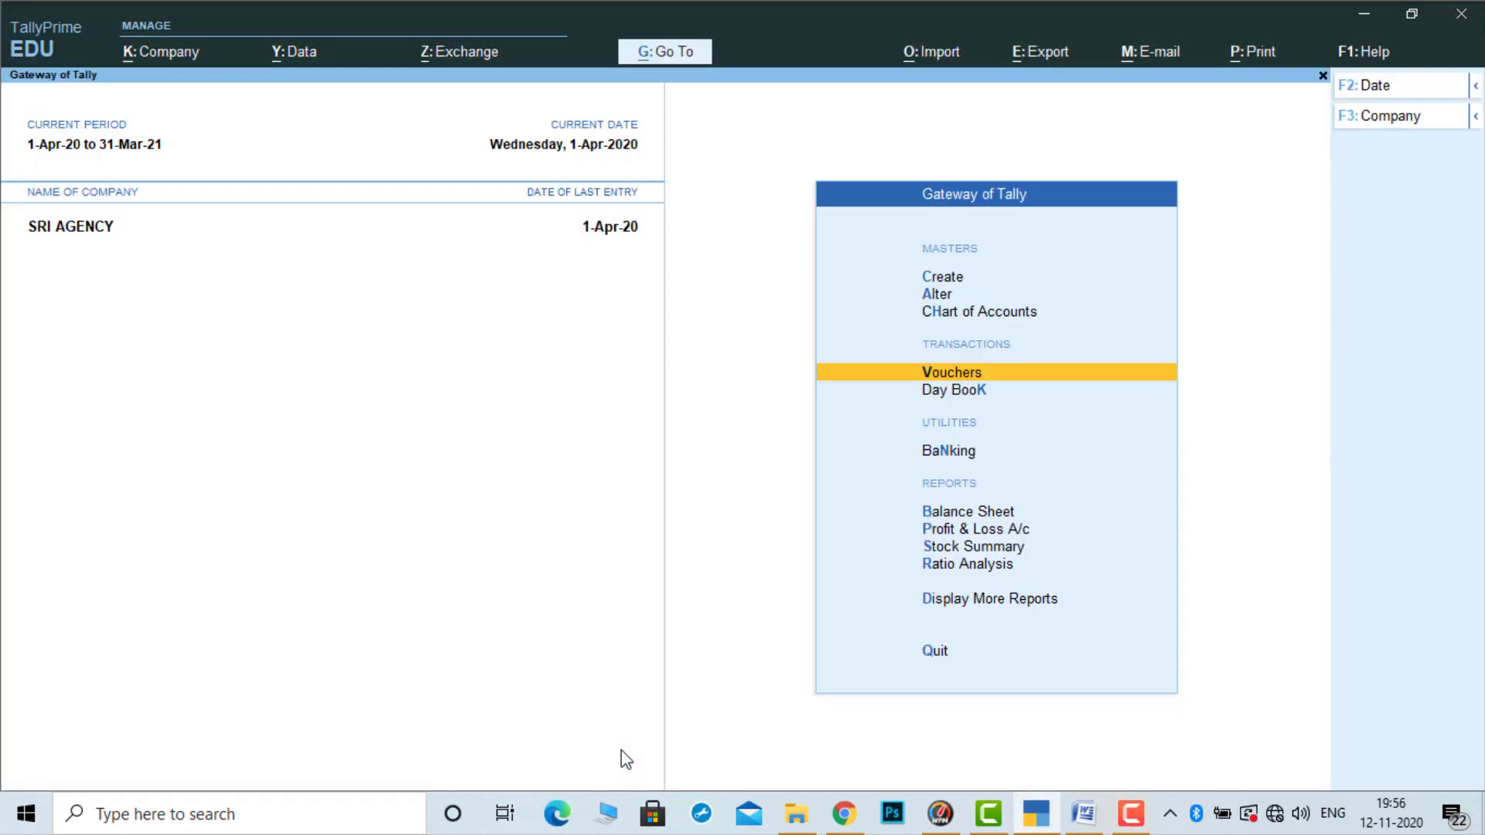
pyautogui.press('Down')
pyautogui.press('Down')
pyautogui.press('Down')
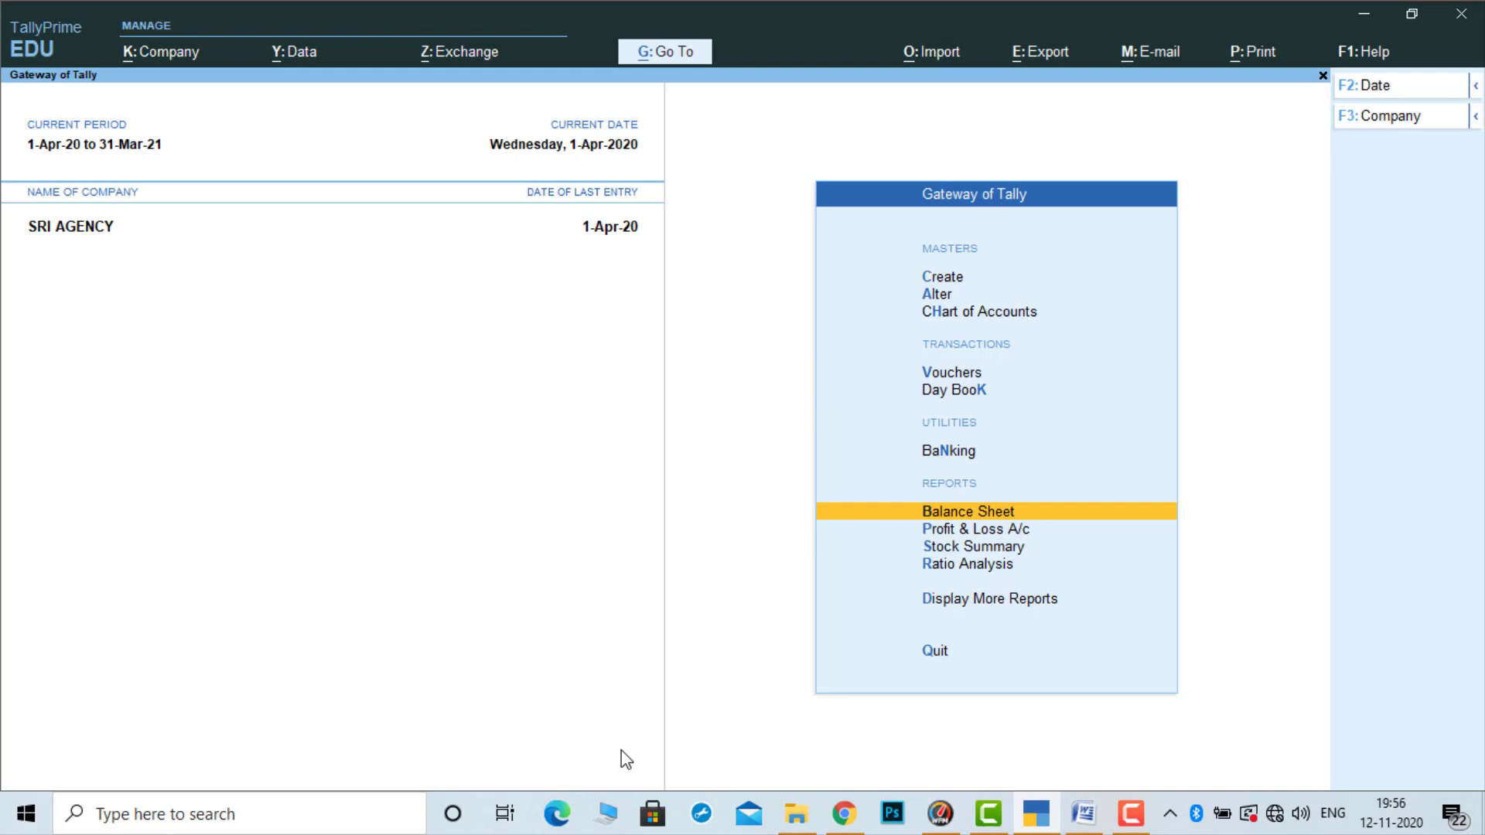
pyautogui.press('Return')
pyautogui.hotkey('alt', 'F1')
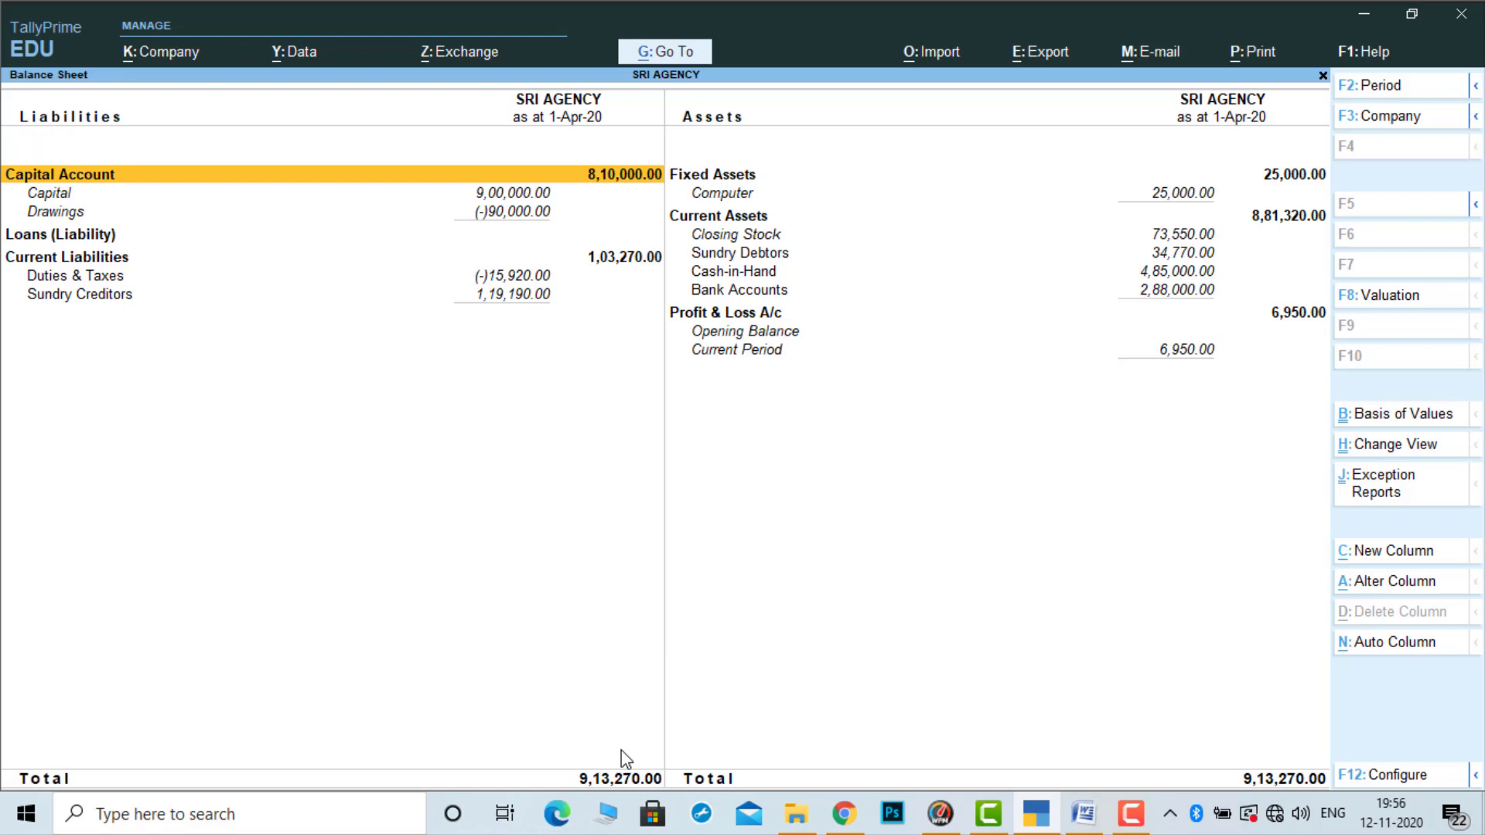
# Examine the asset side of the Balance Sheet, including Cash-in-Hand, Bank Accounts and Sundry Debtors
pyautogui.press('Right')
pyautogui.press('Down')
pyautogui.press('Down')
pyautogui.press('Down')
pyautogui.press('Down')
pyautogui.press('Down')
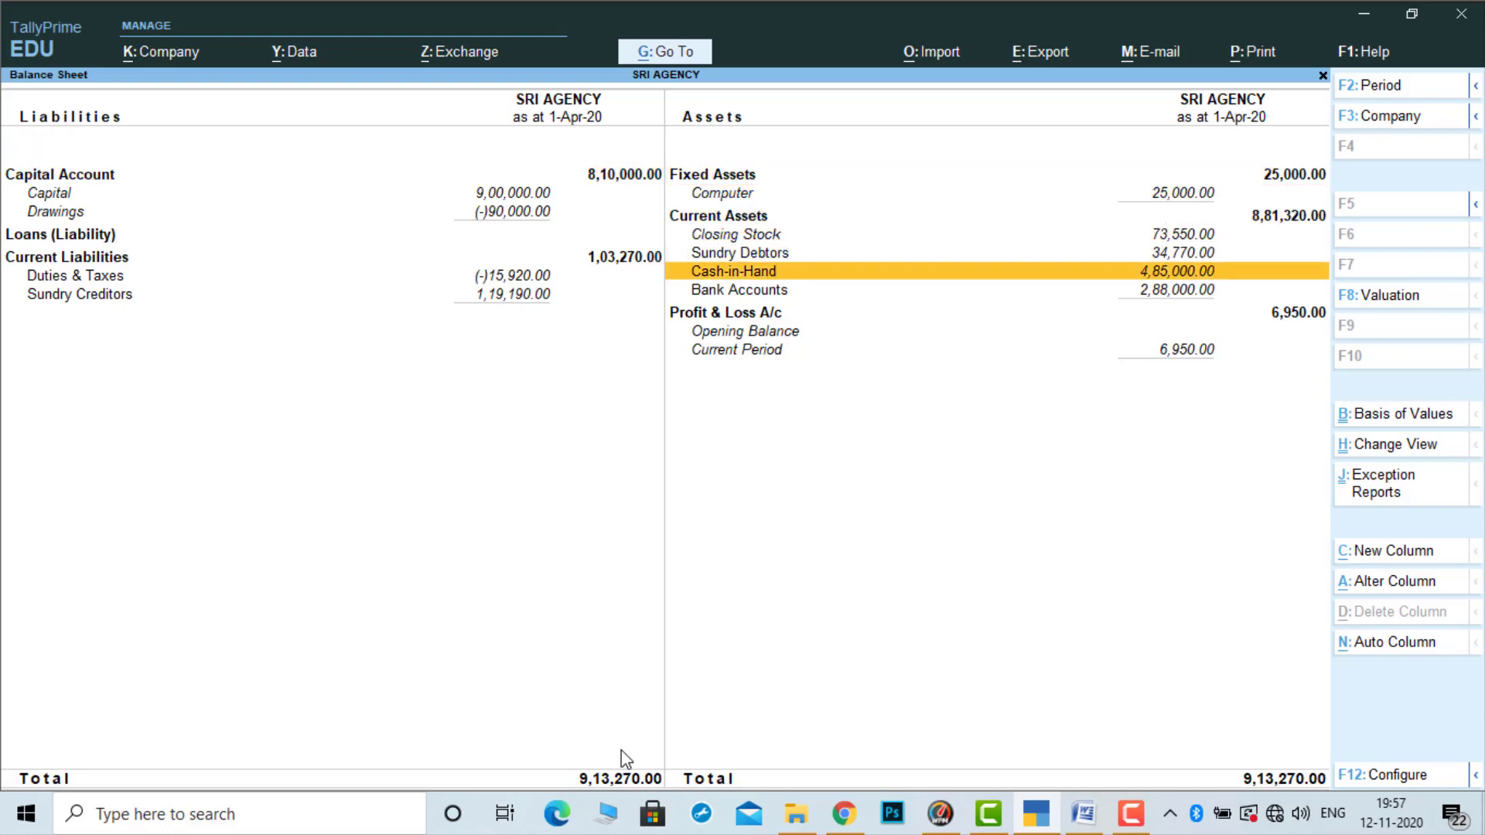
pyautogui.press('Down')
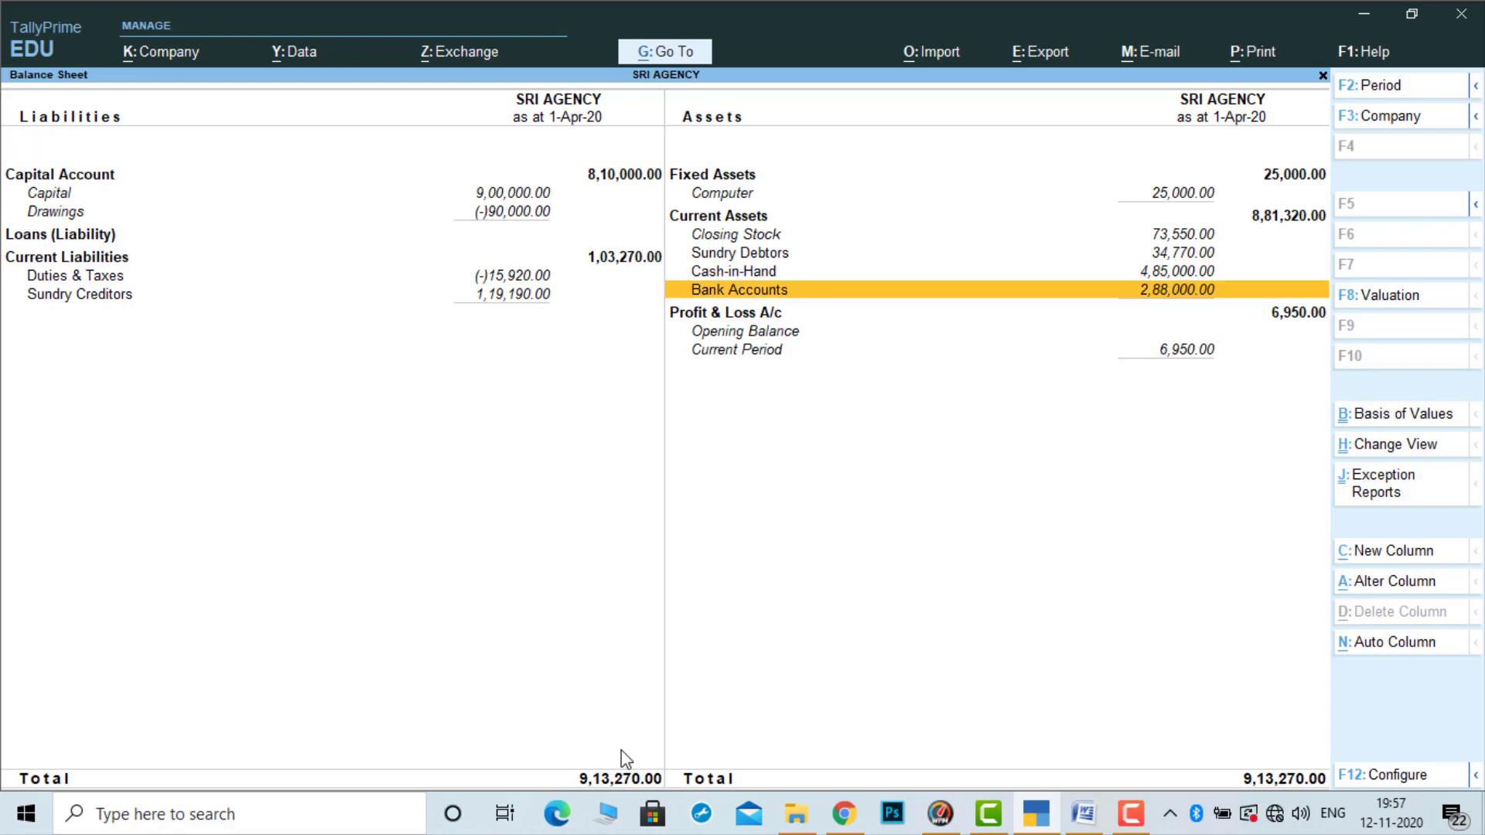
pyautogui.press('Up')
pyautogui.press('Up')
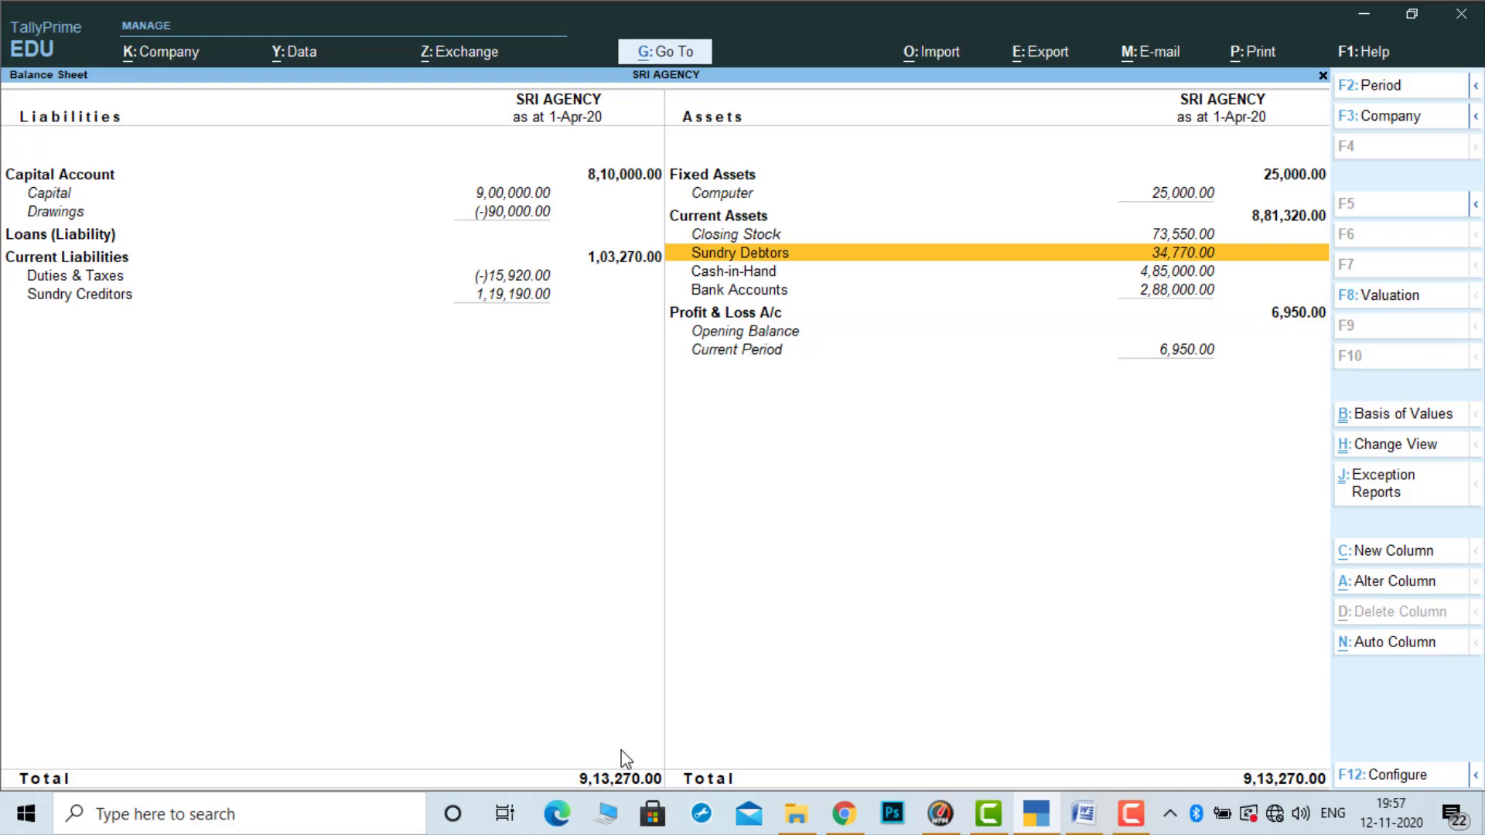
# Review the liabilities in the Balance Sheet, from Sundry Creditors and Duties & Taxes up to Drawings and Capital
pyautogui.press('Left')
pyautogui.press('Down')
pyautogui.press('Down')
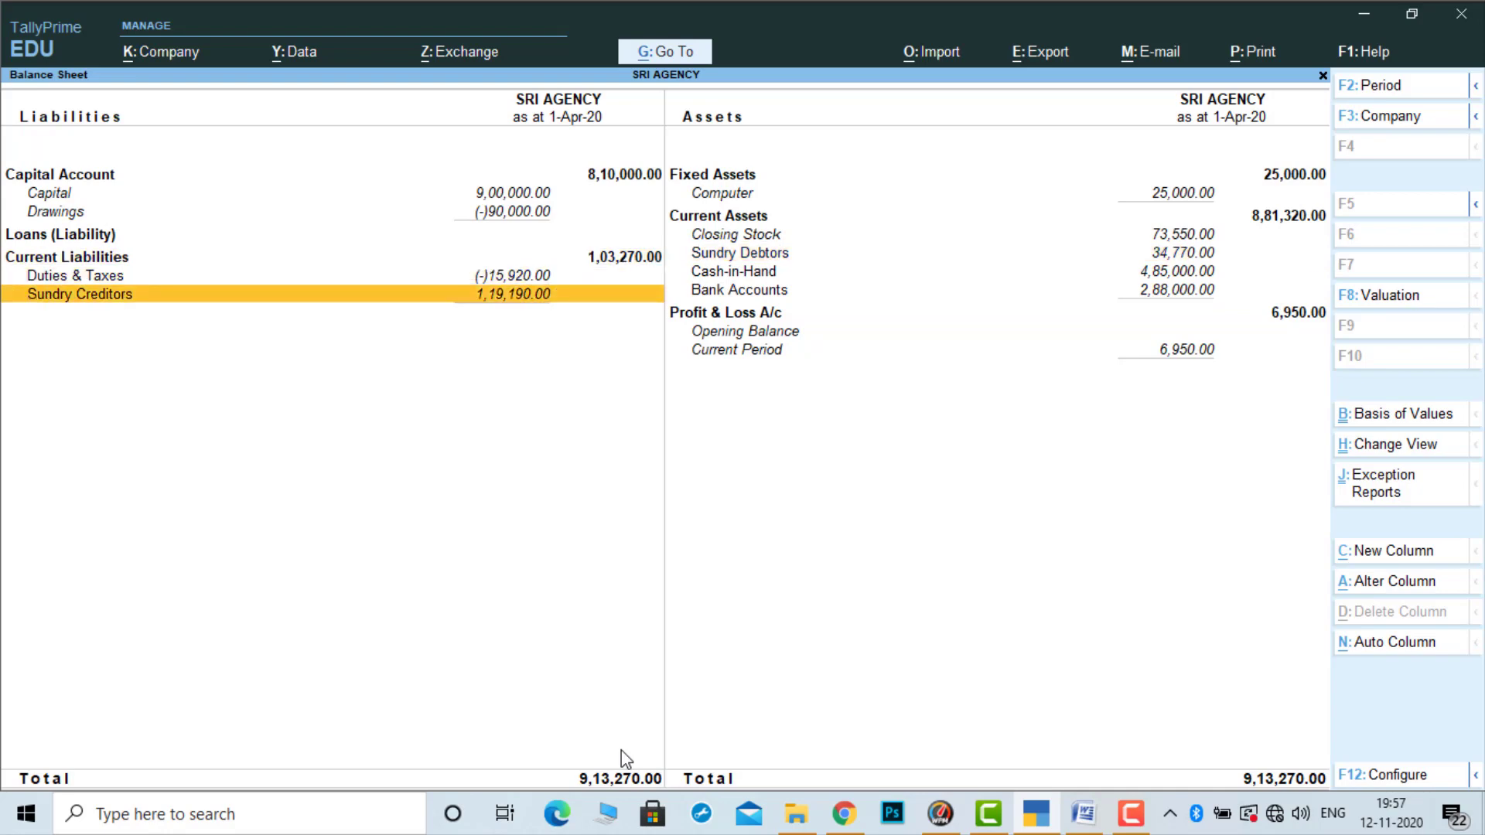
pyautogui.press('Up')
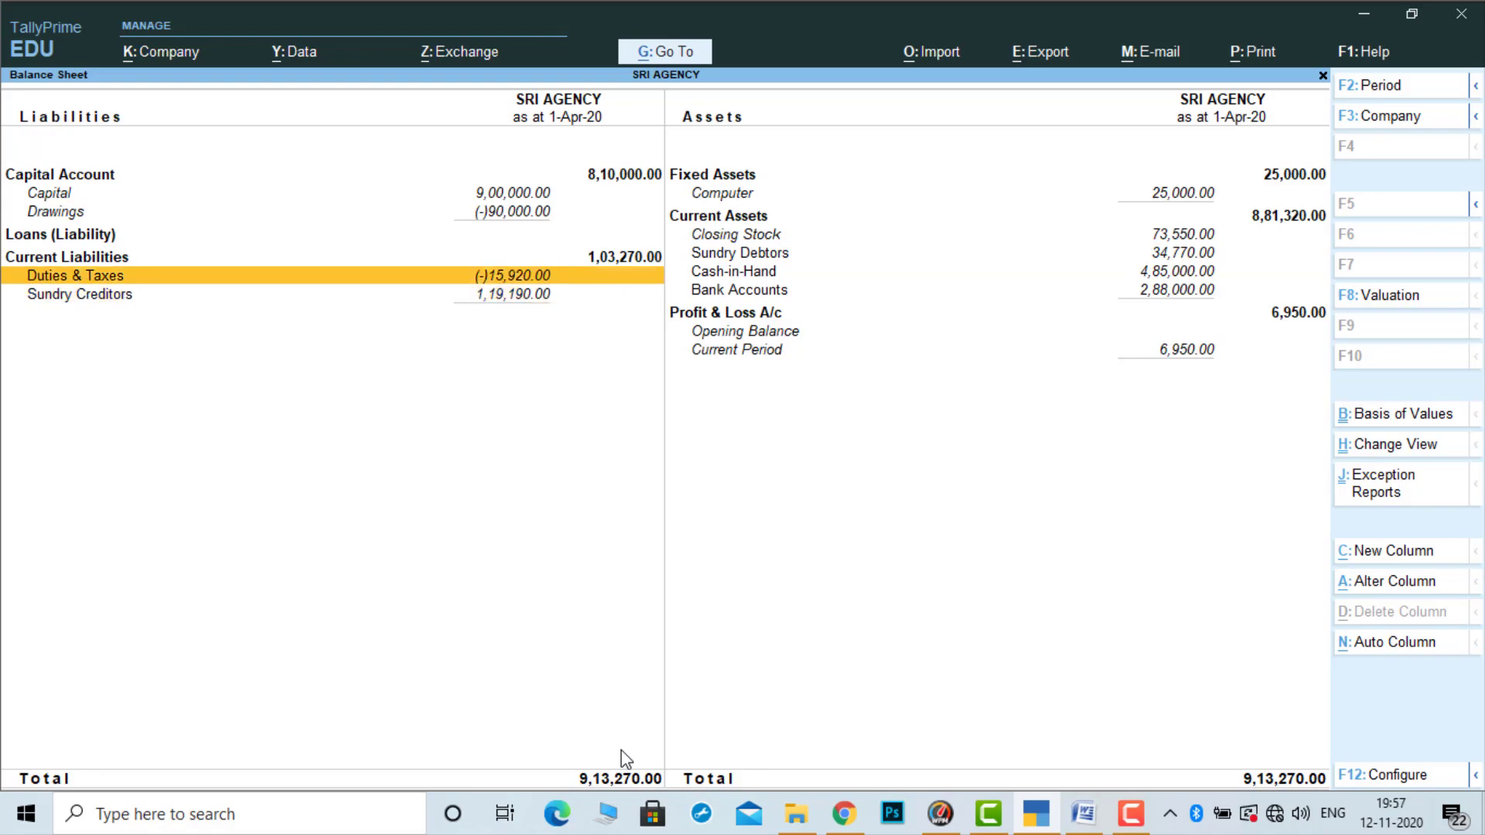
pyautogui.press('Up')
pyautogui.press('Up')
pyautogui.press('Up')
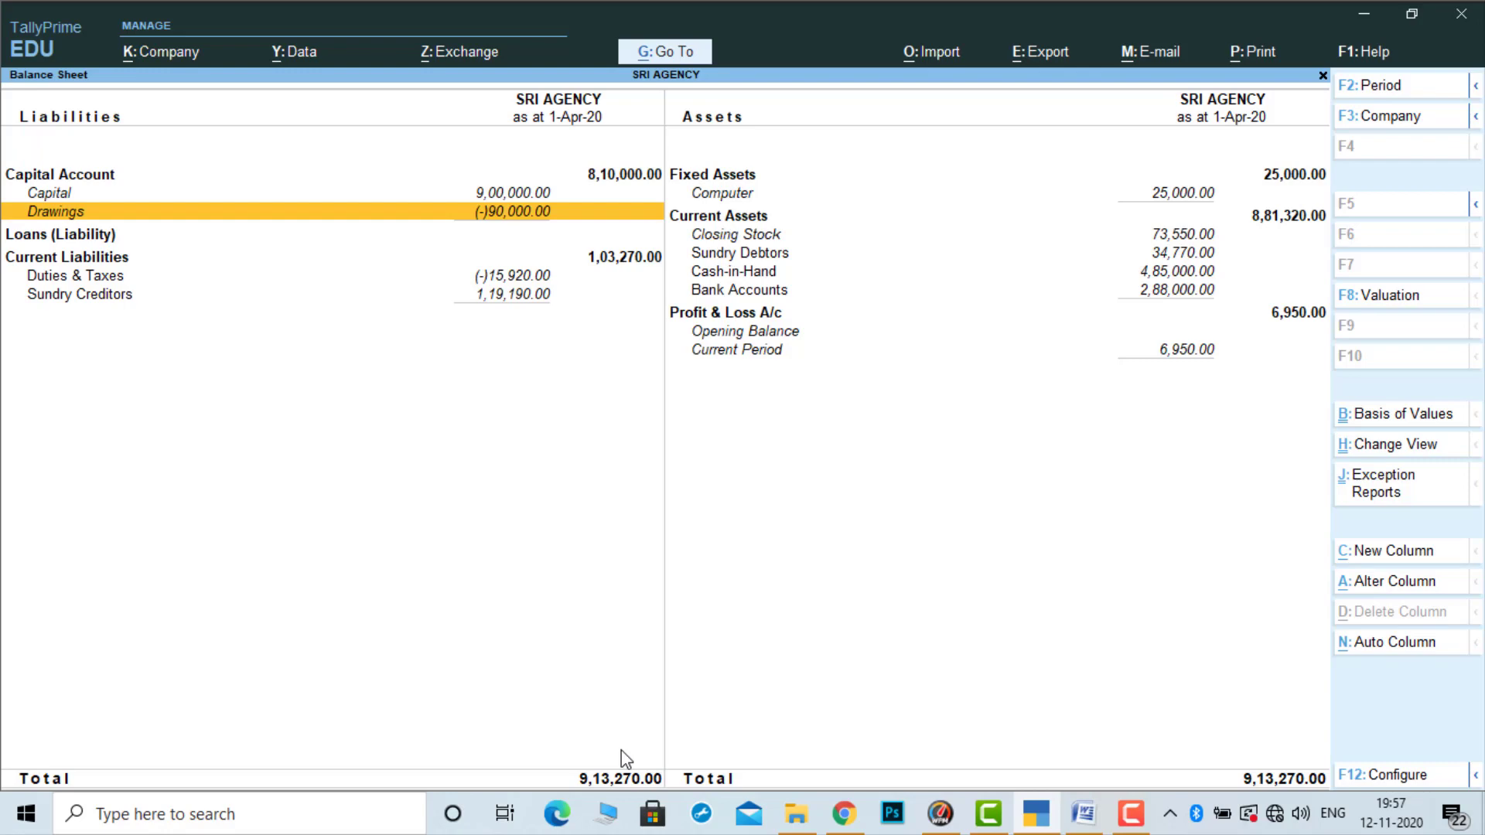
pyautogui.press('Up')
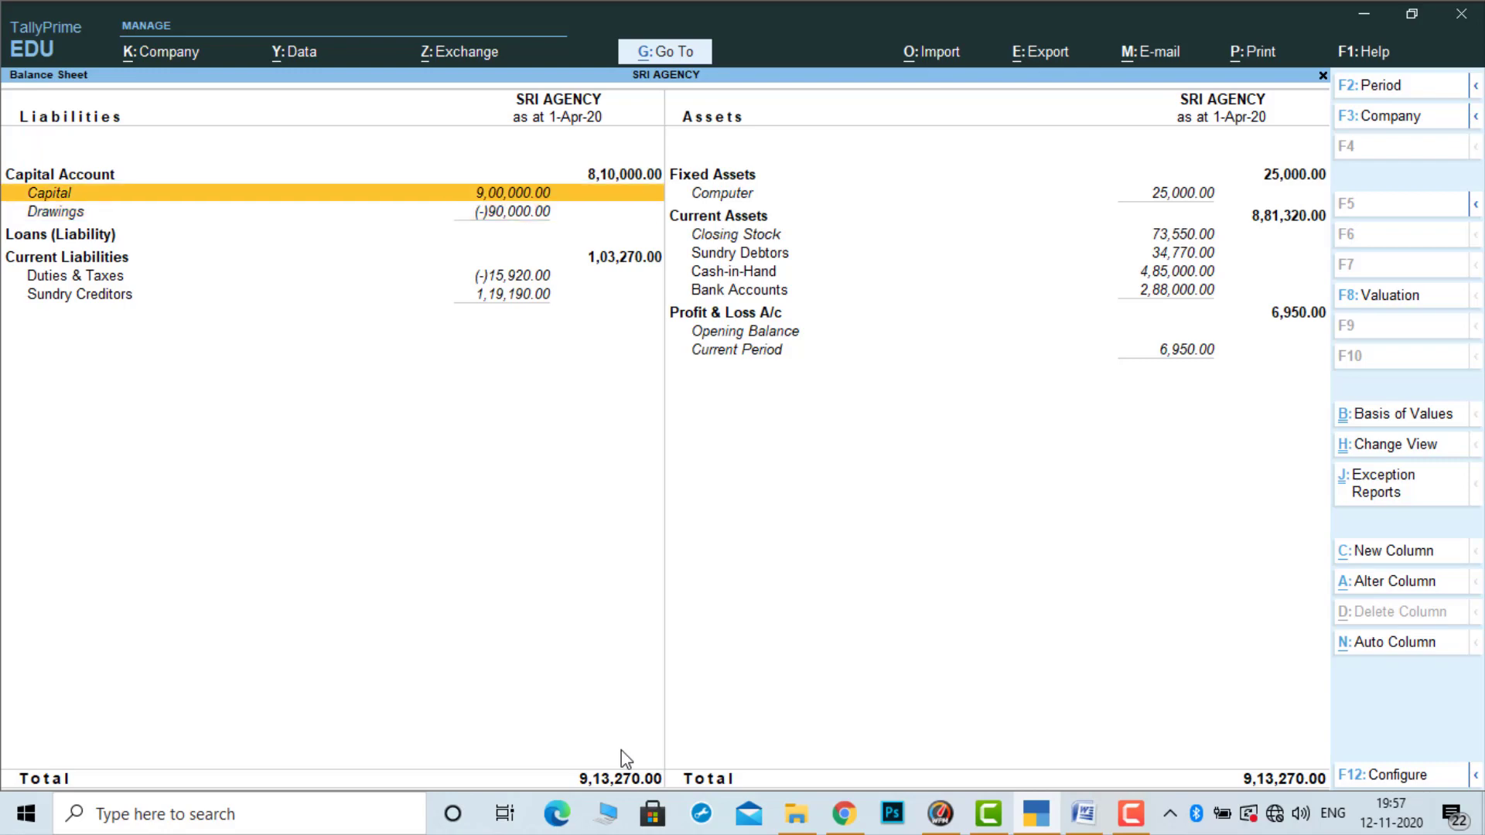
# Go through the Balance Sheet's assets from Computer down to Profit & Loss A/c, and close the report
pyautogui.press('Right')
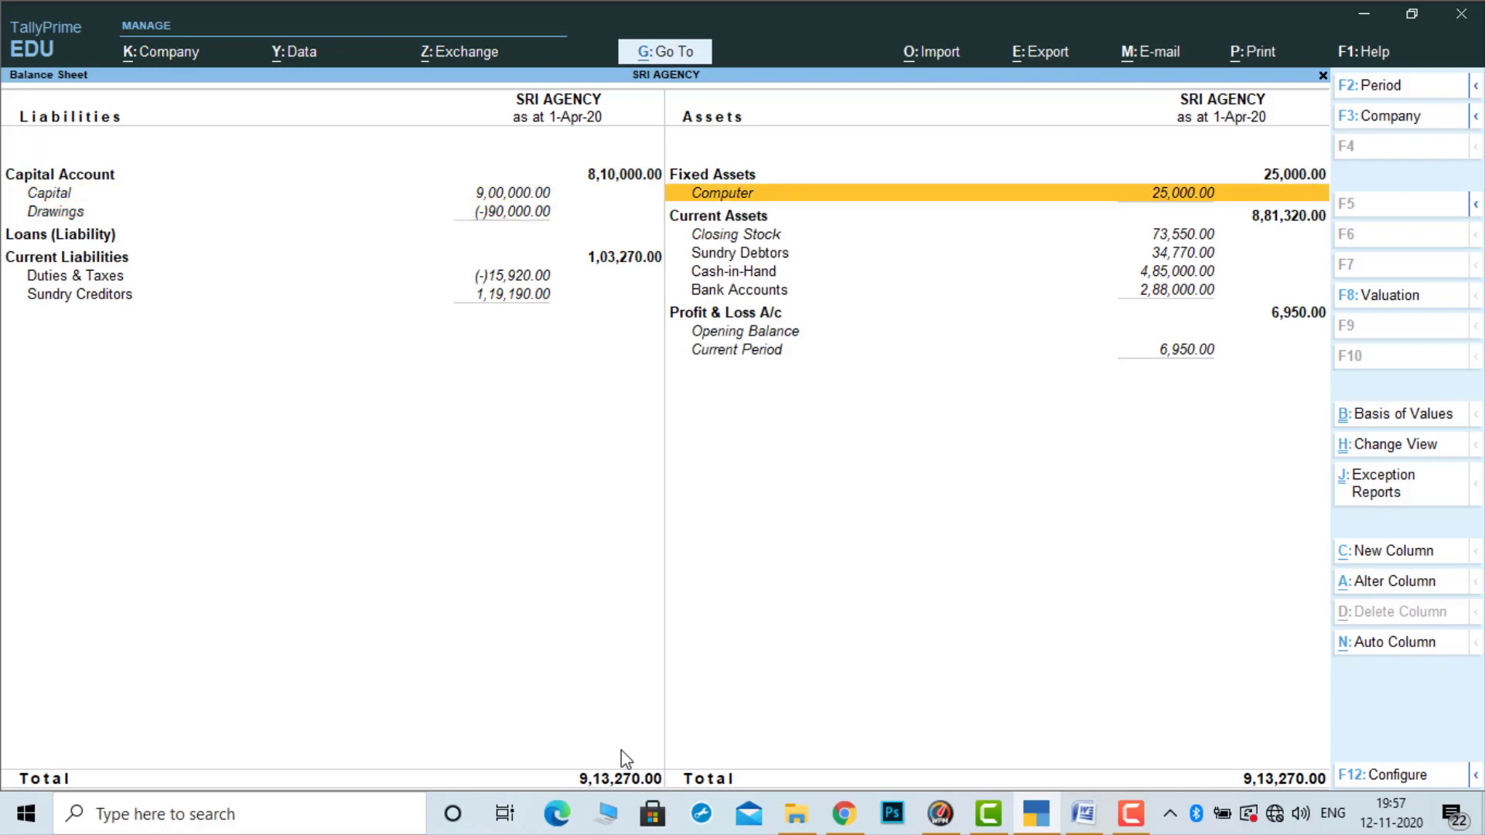
pyautogui.press('Down')
pyautogui.press('Down')
pyautogui.press('Down')
pyautogui.press('Down')
pyautogui.press('Down')
pyautogui.press('Down')
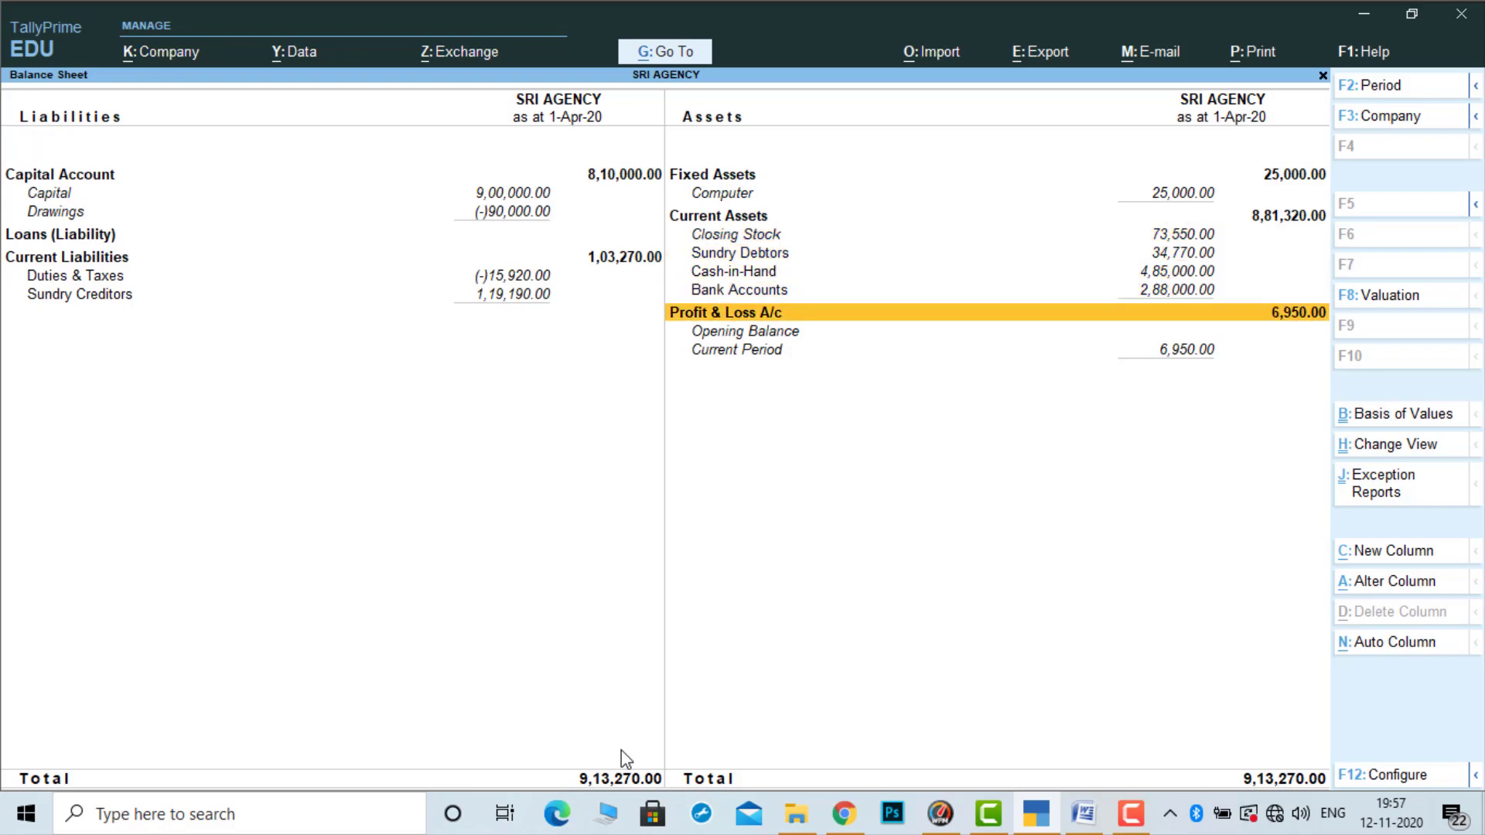
pyautogui.press('Escape')
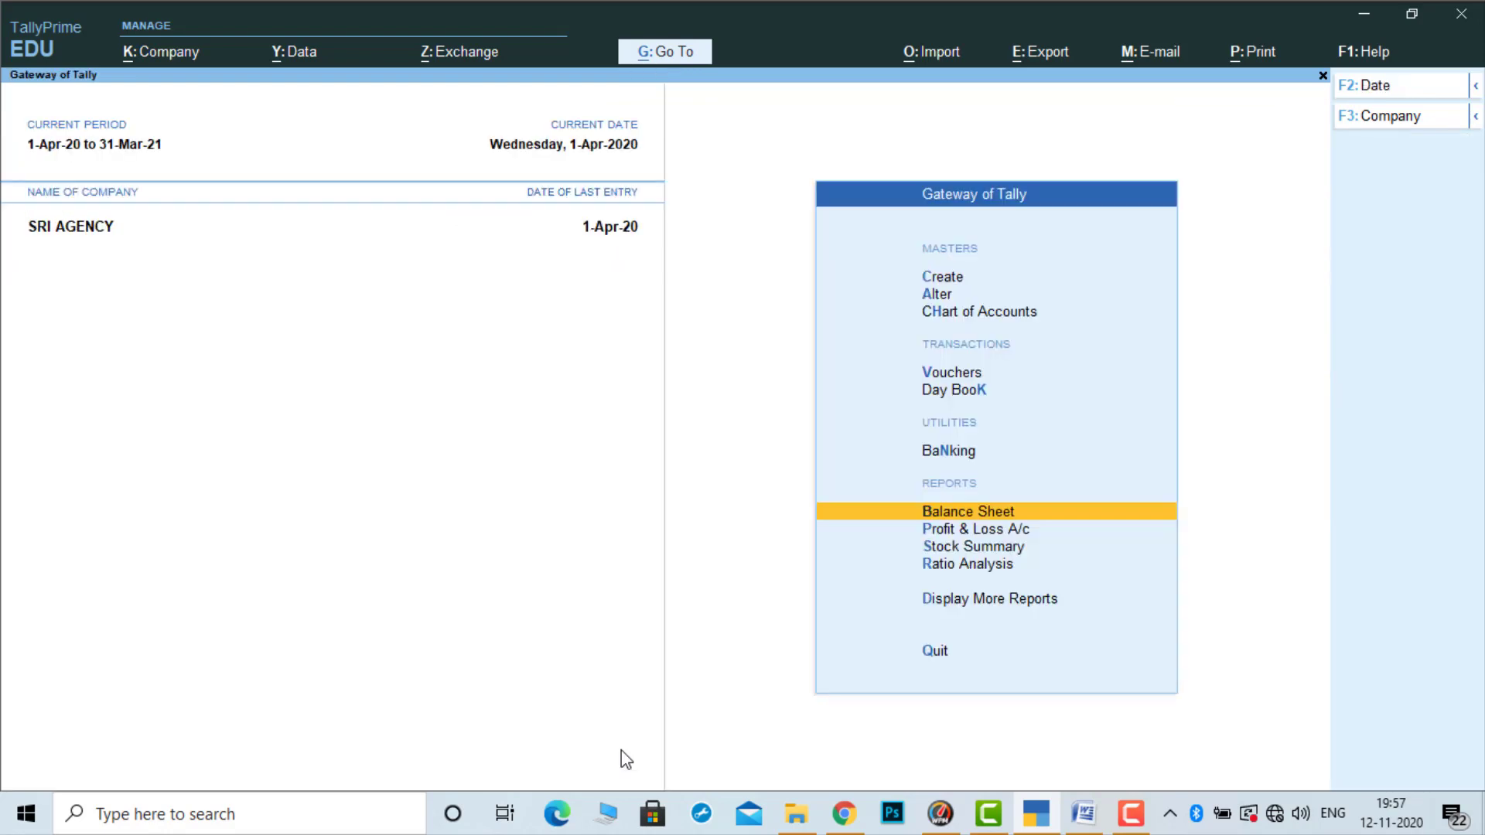
# Open the Profit & Loss A/c report and expand it to the detailed view
pyautogui.press('Down')
pyautogui.press('Return')
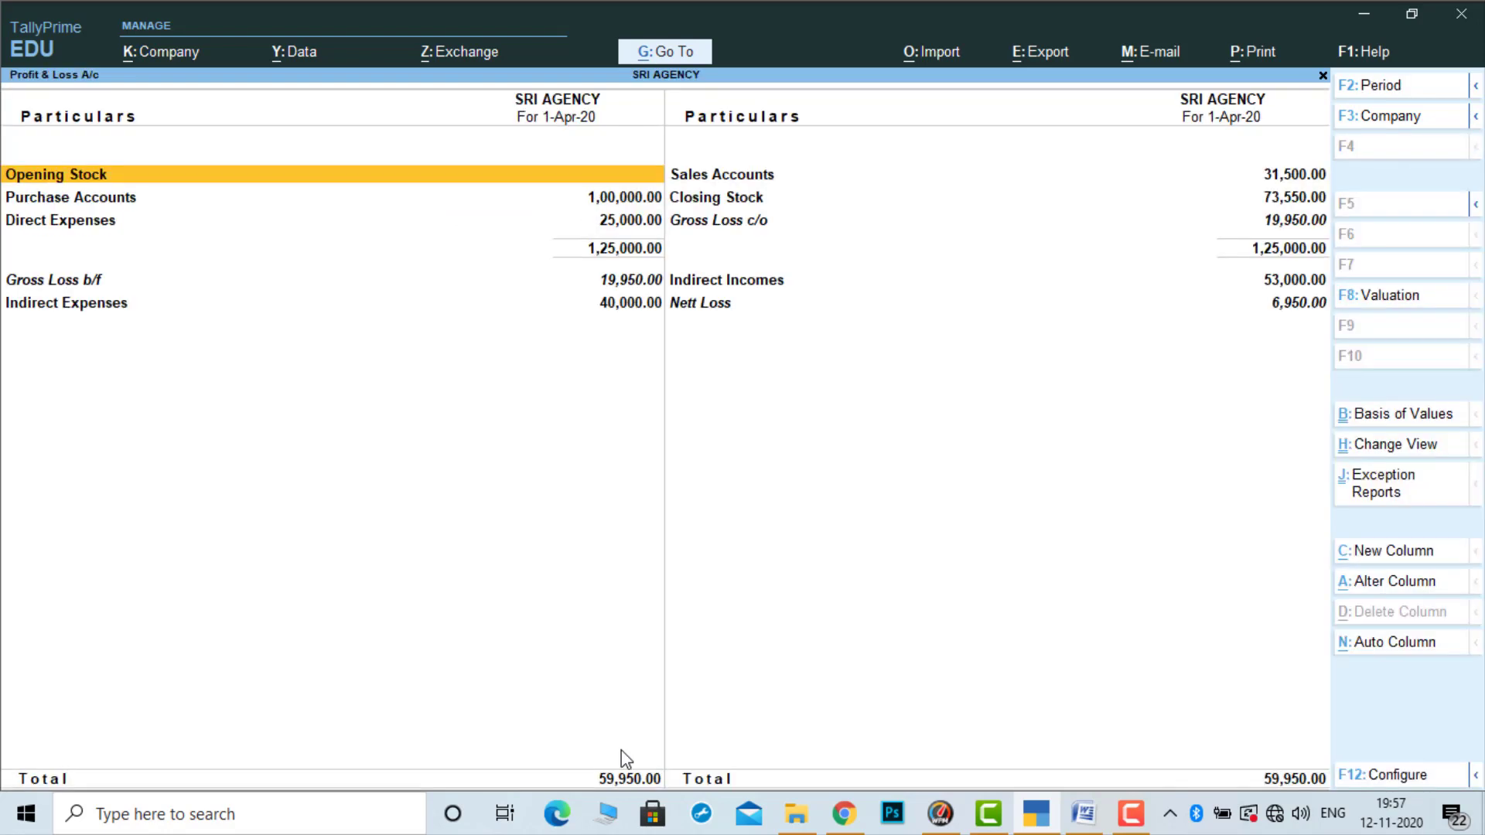
pyautogui.hotkey('alt', 'F5')
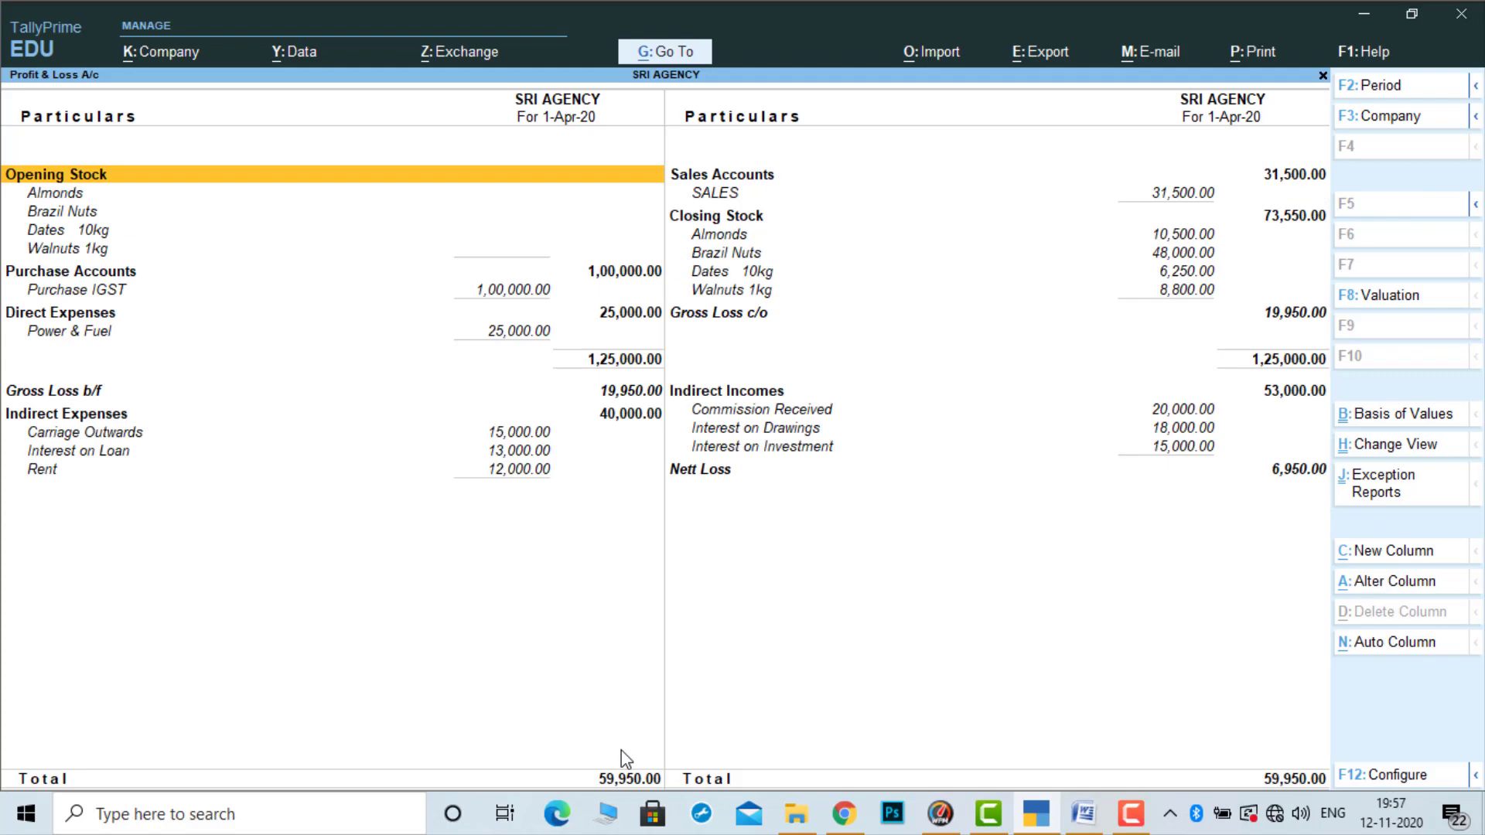
# Review the Opening Stock, Purchase Accounts, Direct Expenses and Indirect Expenses in the Profit & Loss A/c
pyautogui.press('Down')
pyautogui.press('Down')
pyautogui.press('Down')
pyautogui.press('Down')
pyautogui.press('Down')
pyautogui.press('Down')
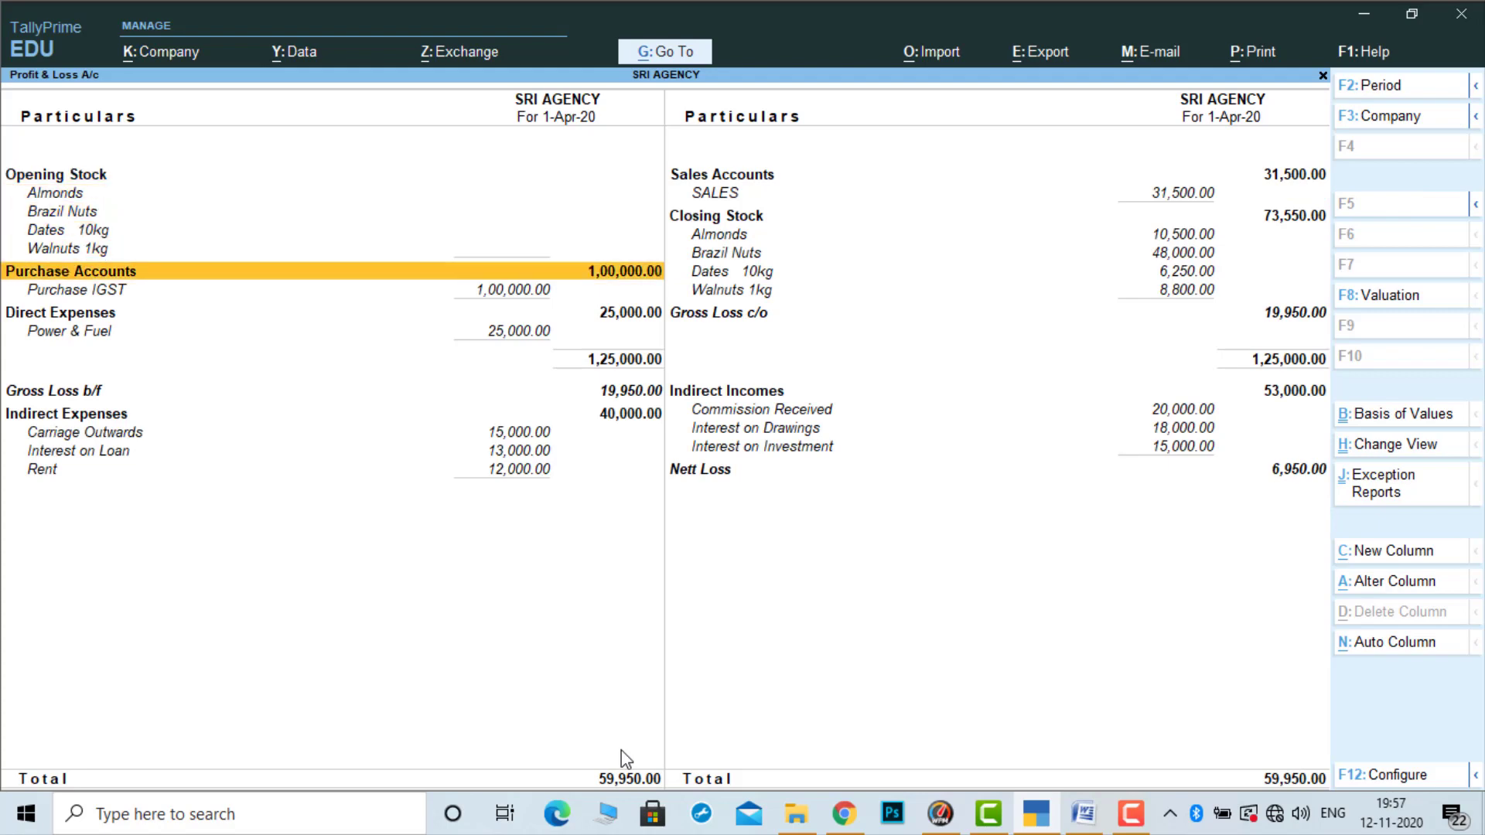
pyautogui.press('Down')
pyautogui.press('Down')
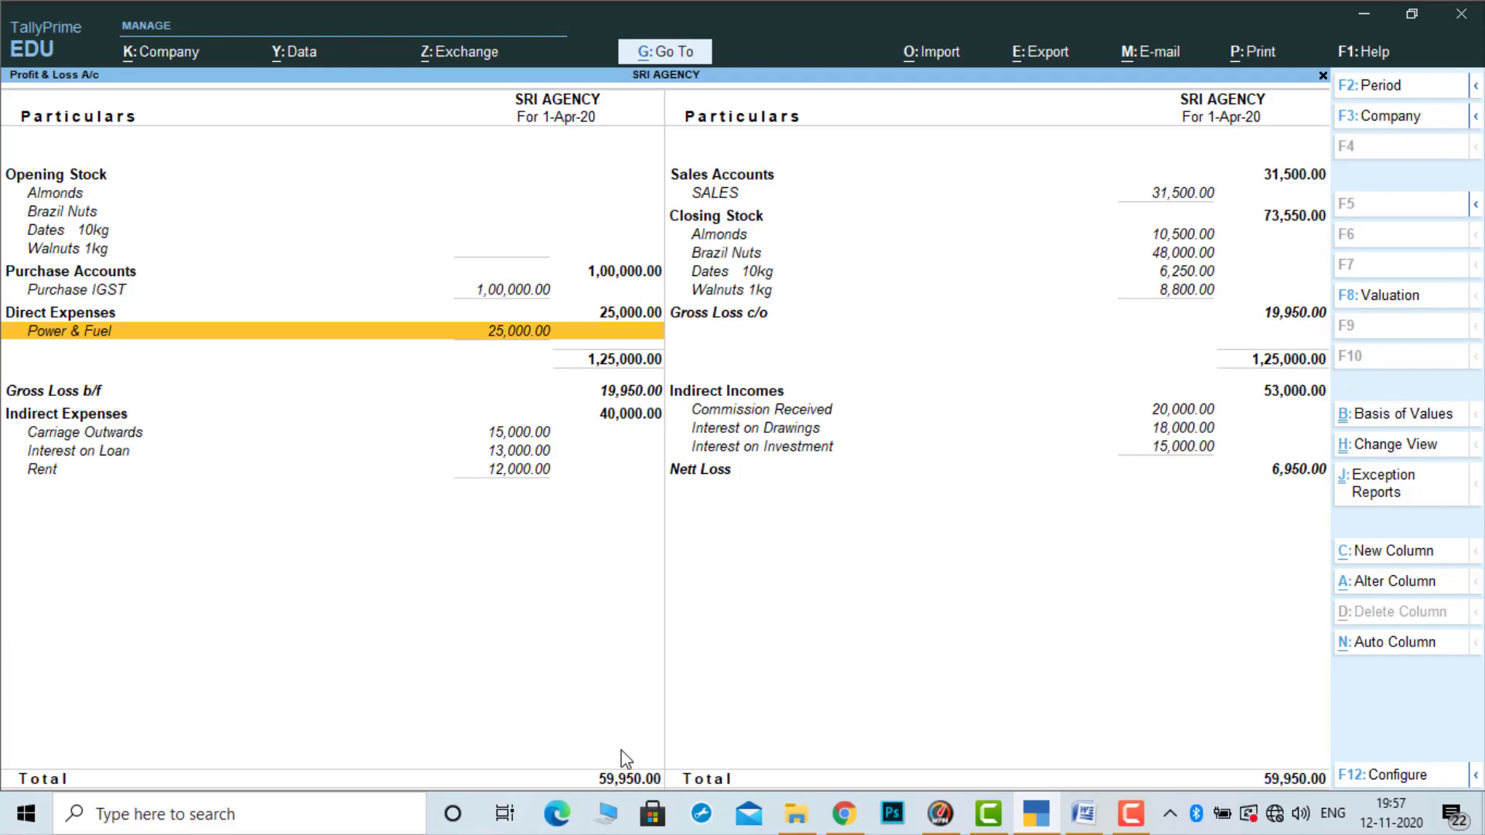
pyautogui.press('Down')
pyautogui.press('Down')
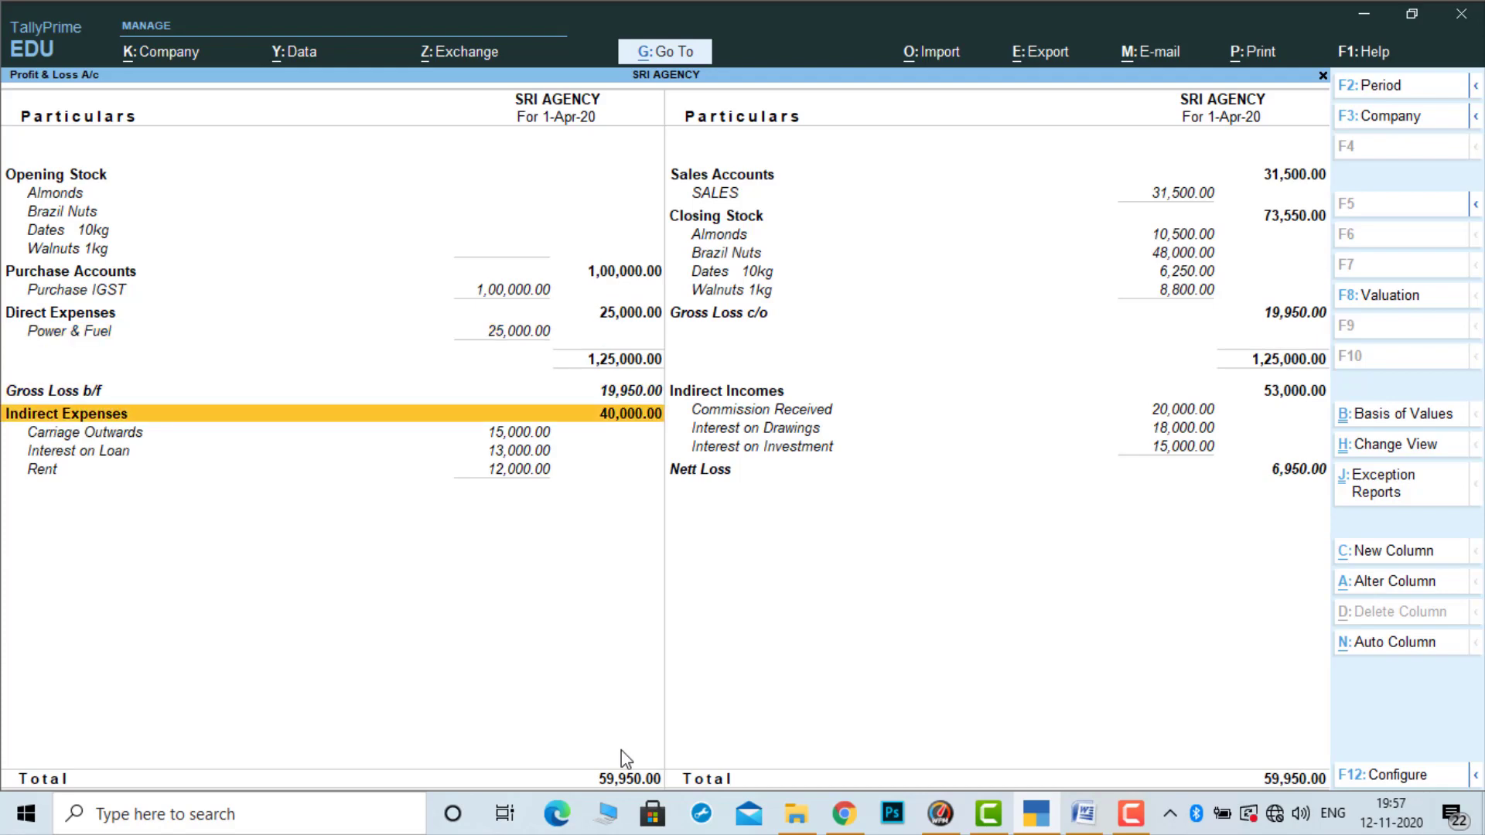
# Check the income side of the Profit & Loss A/c from Indirect Incomes up through Closing Stock to Sales Accounts
pyautogui.press('Right')
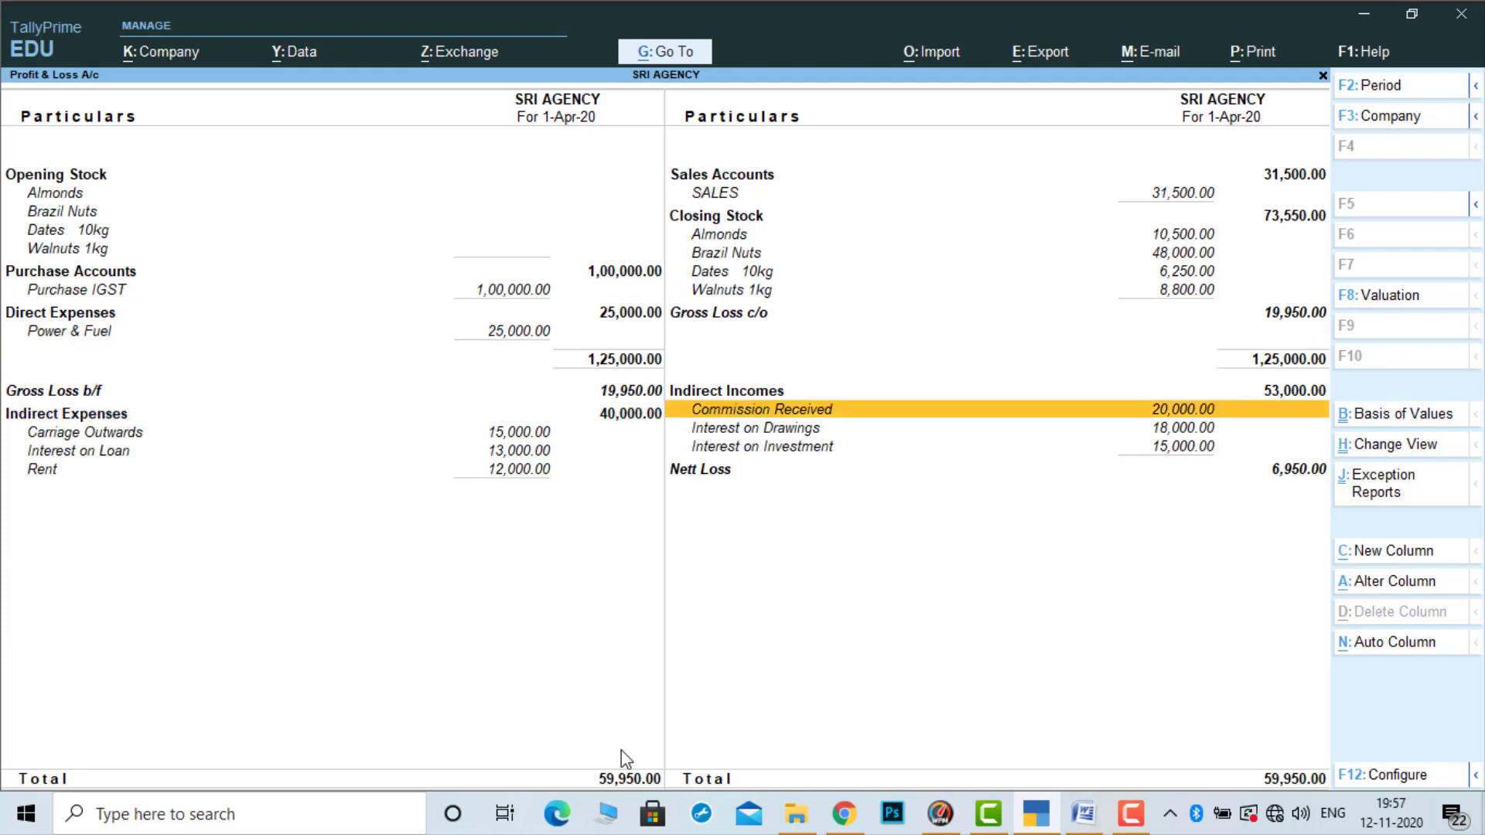
pyautogui.press('Up')
pyautogui.press('Up')
pyautogui.press('Up')
pyautogui.press('Up')
pyautogui.press('Up')
pyautogui.press('Up')
pyautogui.press('Up')
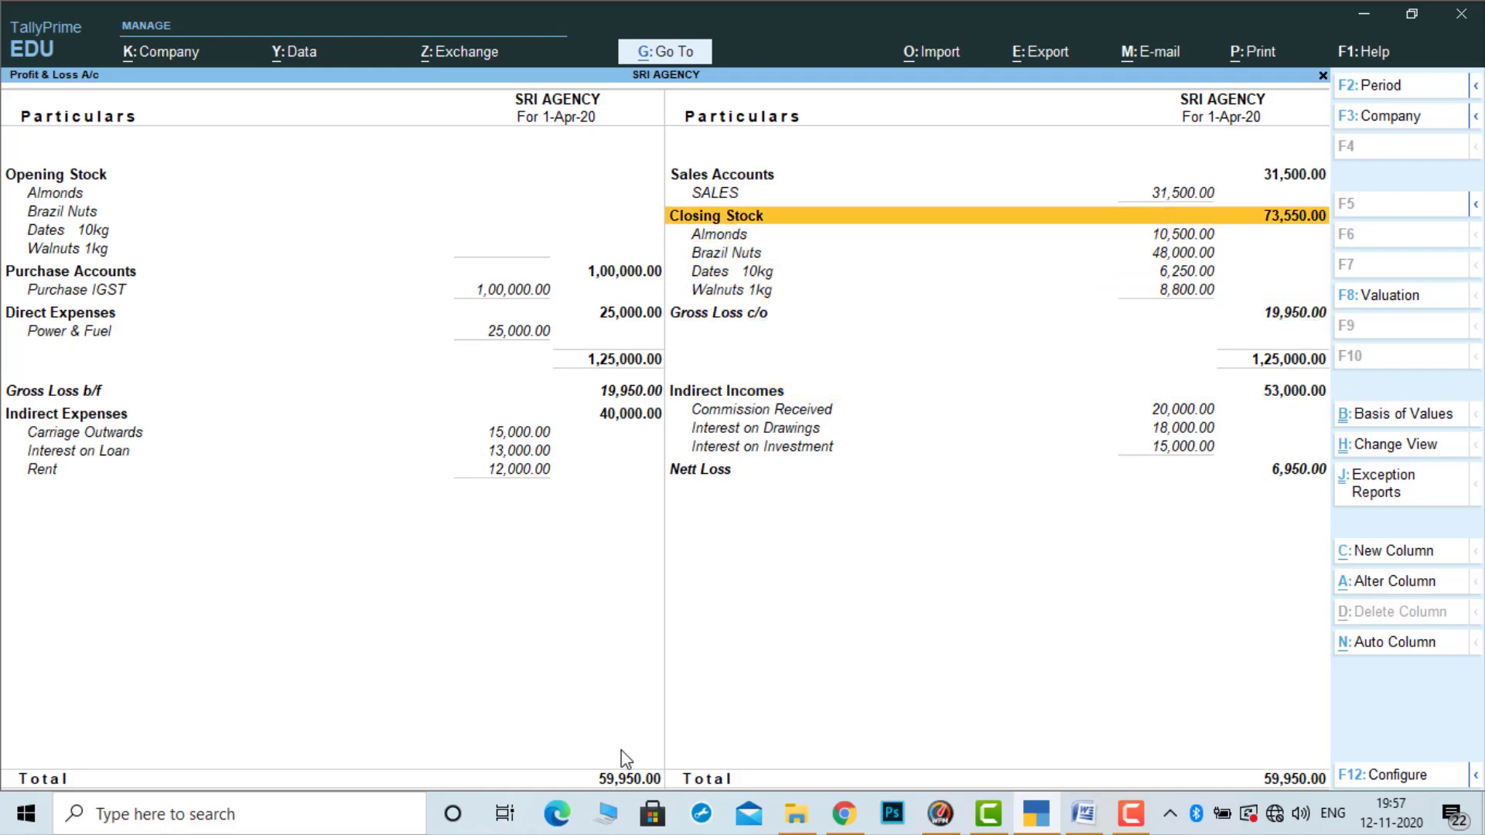
pyautogui.press('Up')
pyautogui.press('Up')
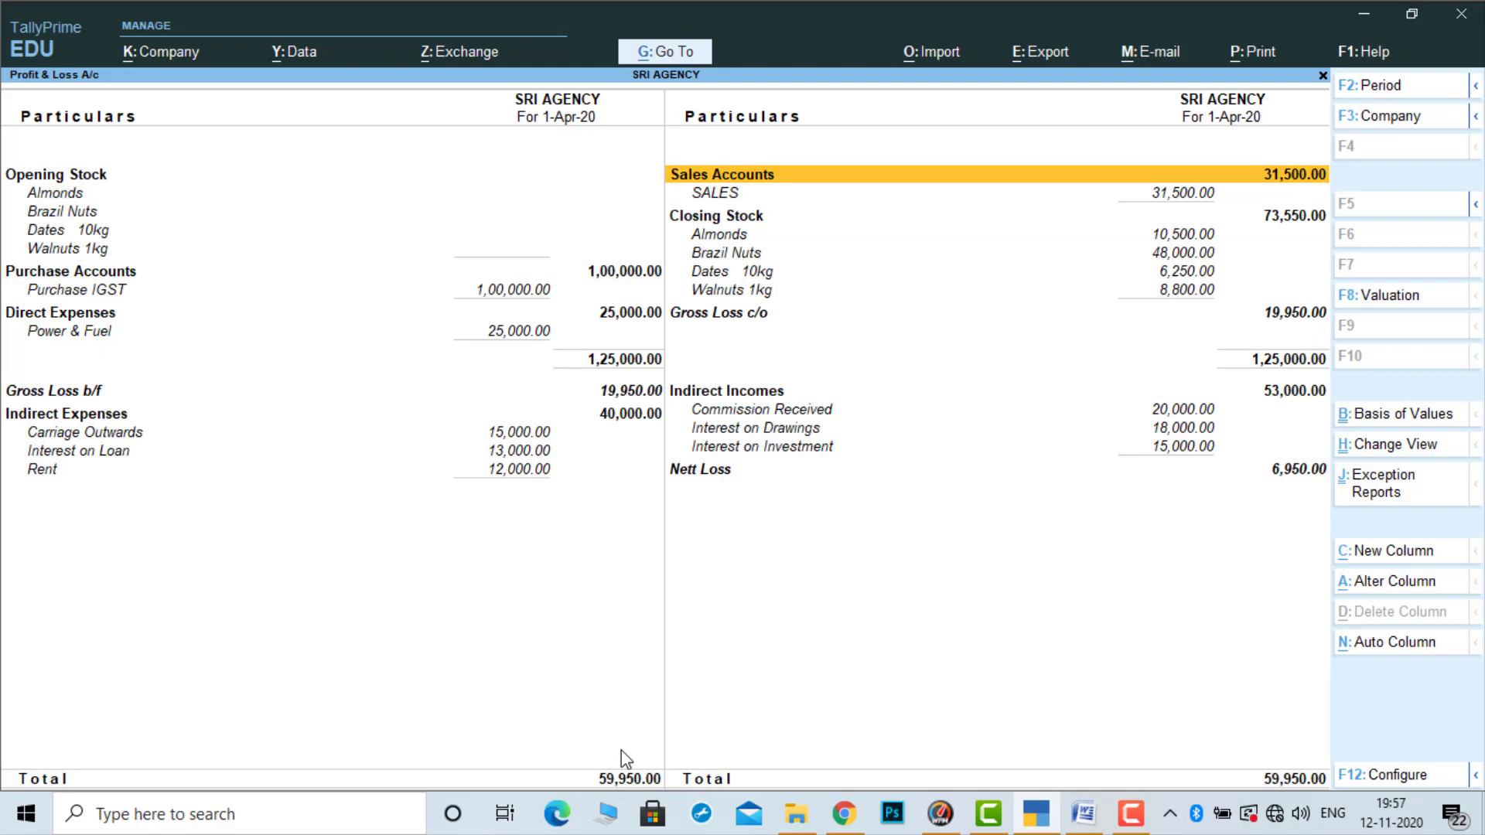
# Review the Profit & Loss A/c from the closing stock items down to the Nett Loss line, and close the report
pyautogui.press('Down')
pyautogui.press('Down')
pyautogui.press('Down')
pyautogui.press('Down')
pyautogui.press('Down')
pyautogui.press('Down')
pyautogui.press('Down')
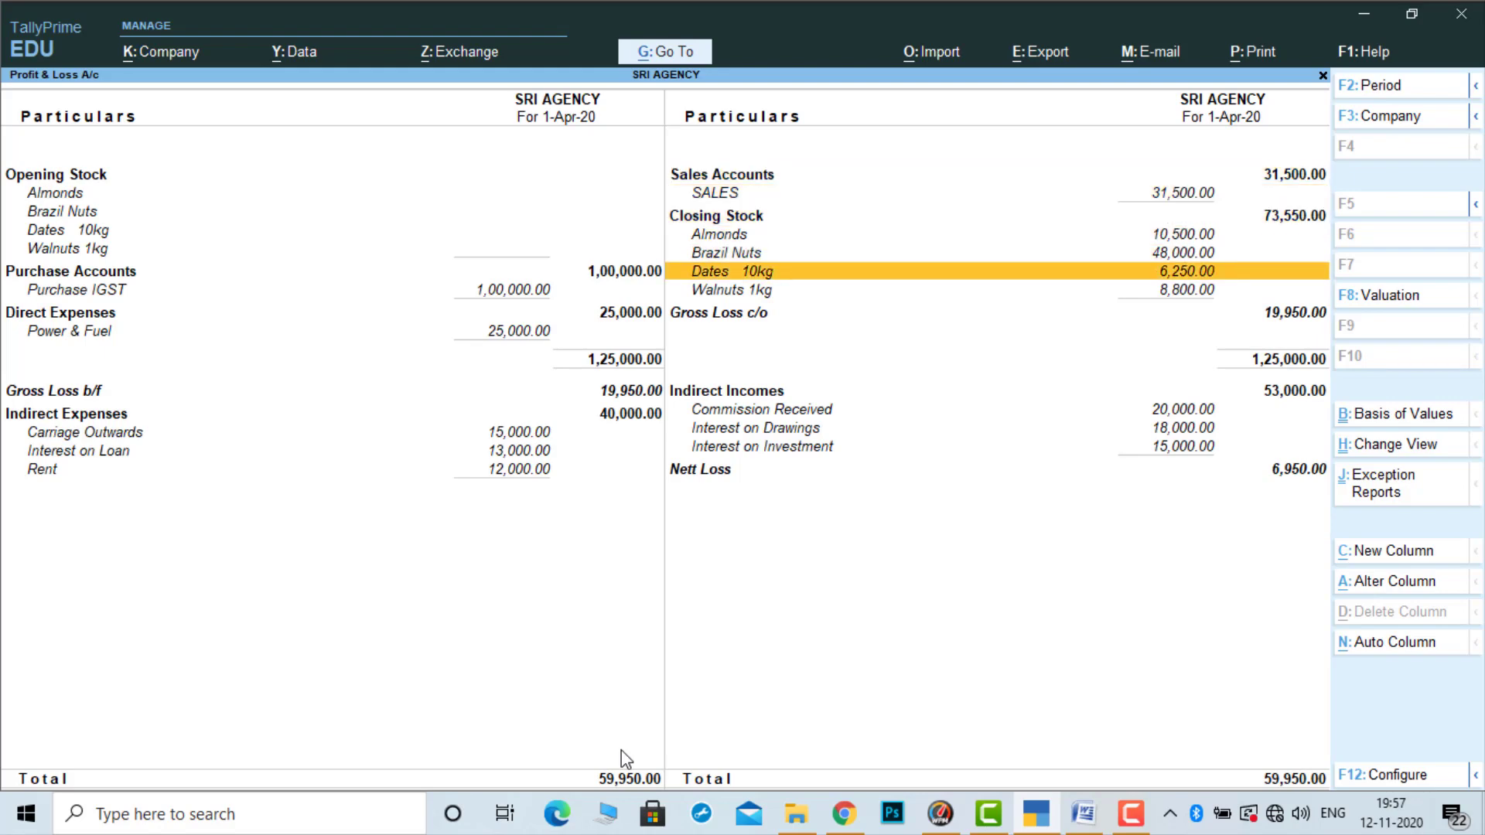
pyautogui.press('Down')
pyautogui.press('Down')
pyautogui.press('Down')
pyautogui.press('Down')
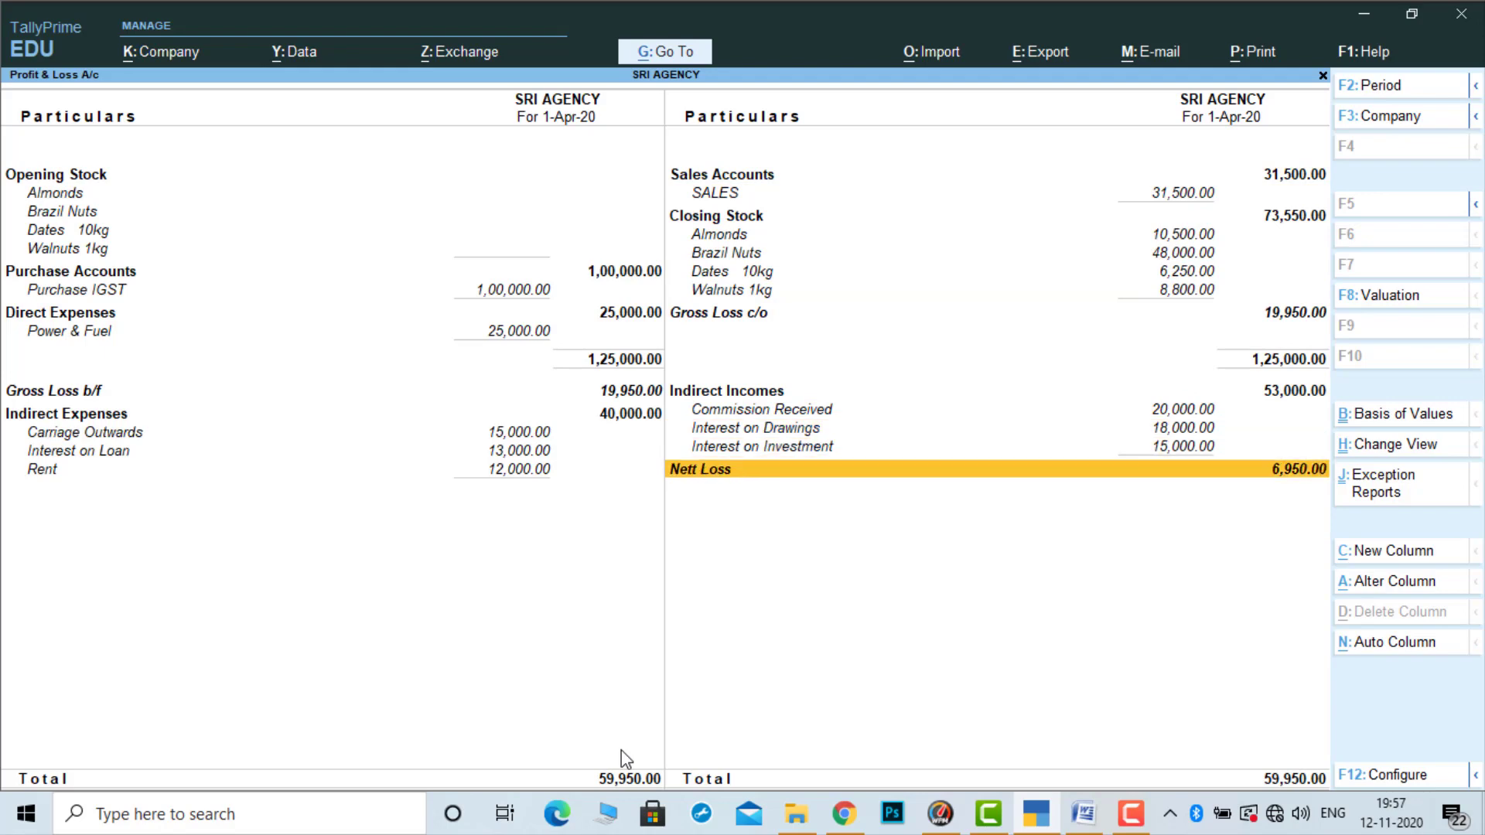
pyautogui.press('Escape')
# Open the Day Book, go through the list of recorded vouchers and close it
pyautogui.press('Up')
pyautogui.press('Up')
pyautogui.press('Up')
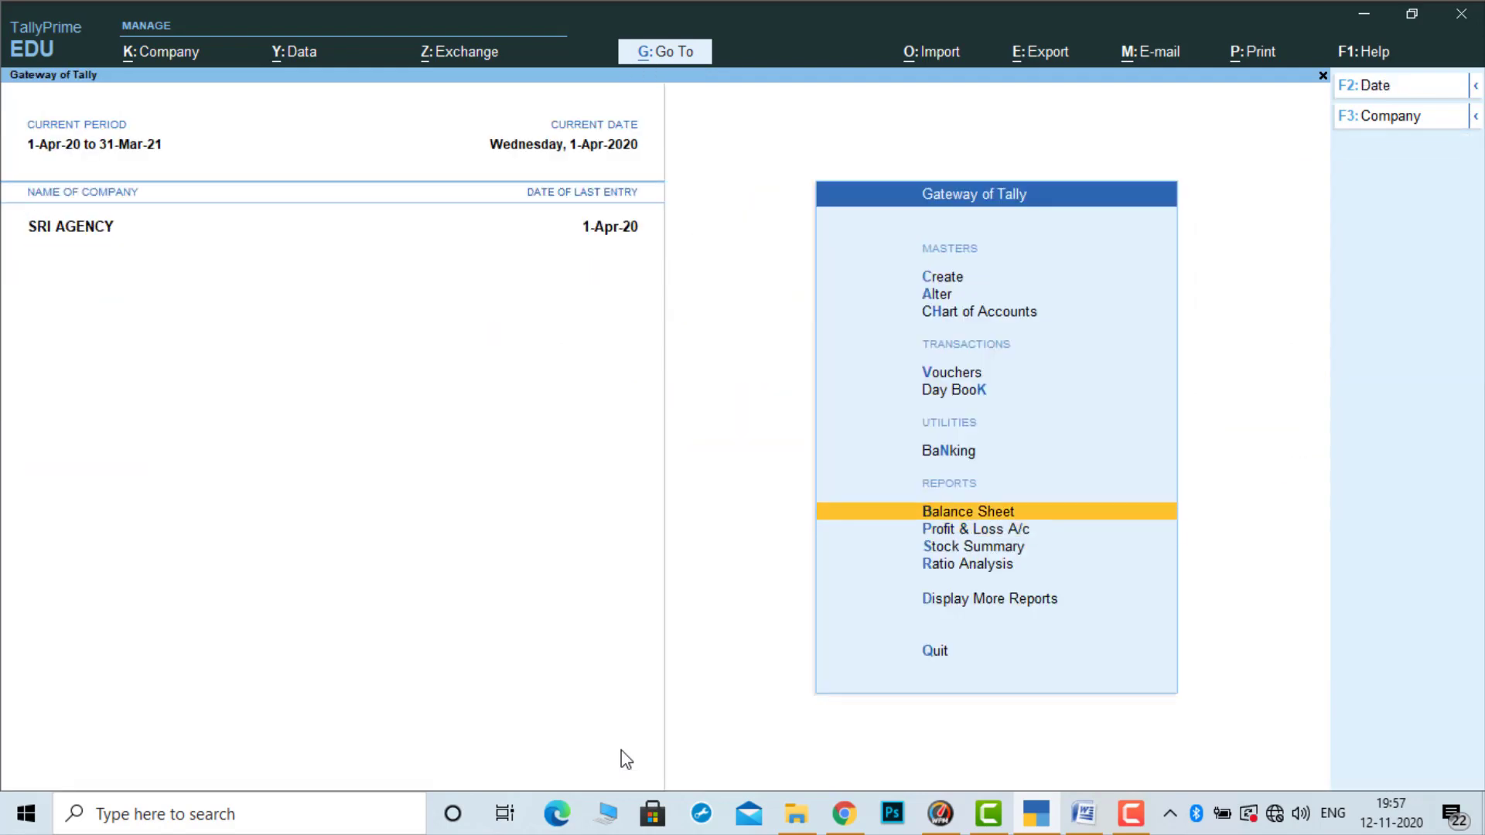
pyautogui.press('Return')
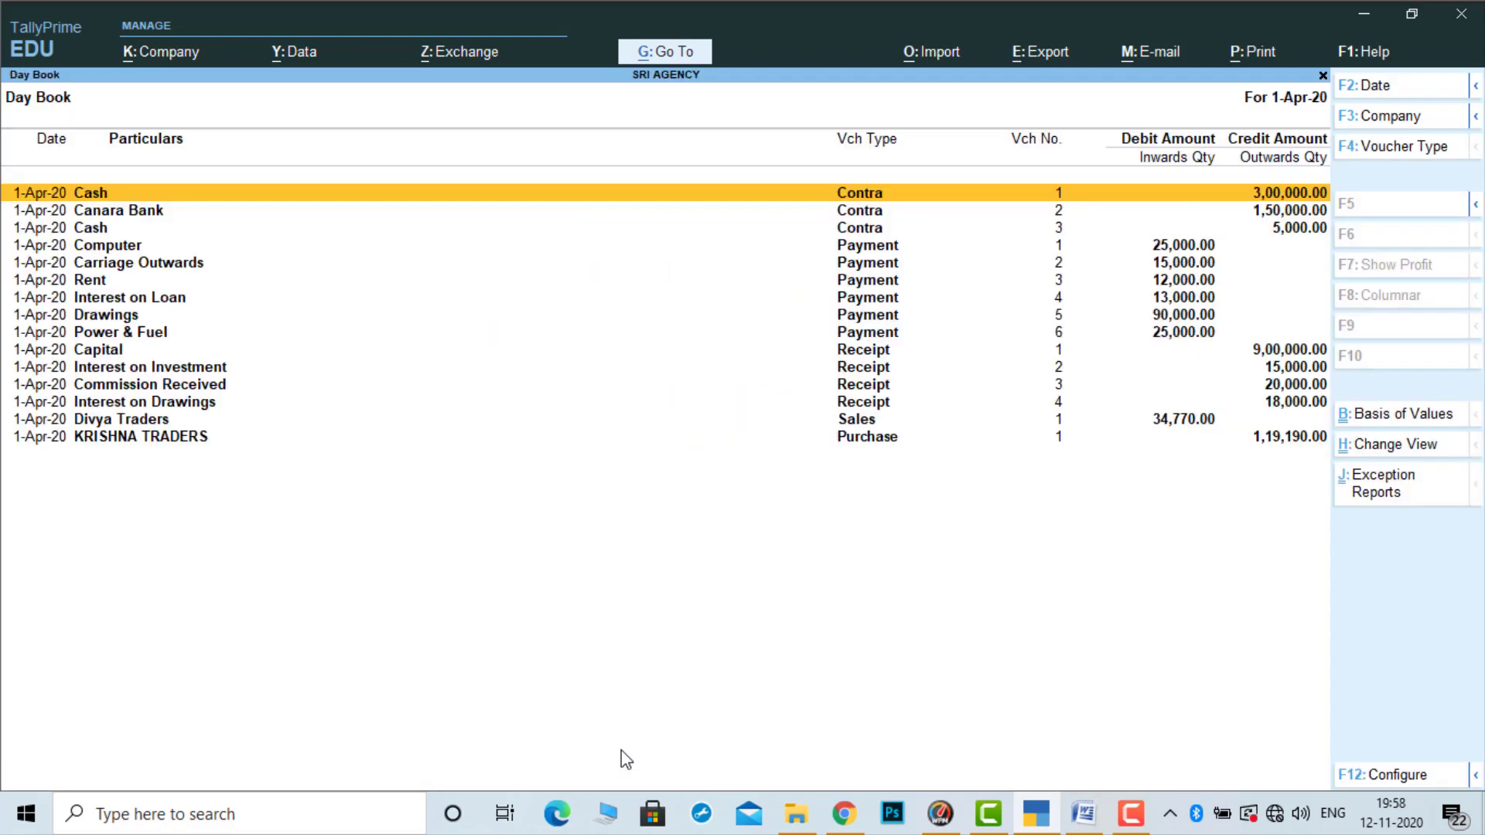
pyautogui.press('Down')
pyautogui.press('Down')
pyautogui.press('Down')
pyautogui.press('Down')
pyautogui.press('Down')
pyautogui.press('Down')
pyautogui.press('Down')
pyautogui.press('Down')
pyautogui.press('Down')
pyautogui.press('Down')
pyautogui.press('Down')
pyautogui.press('Down')
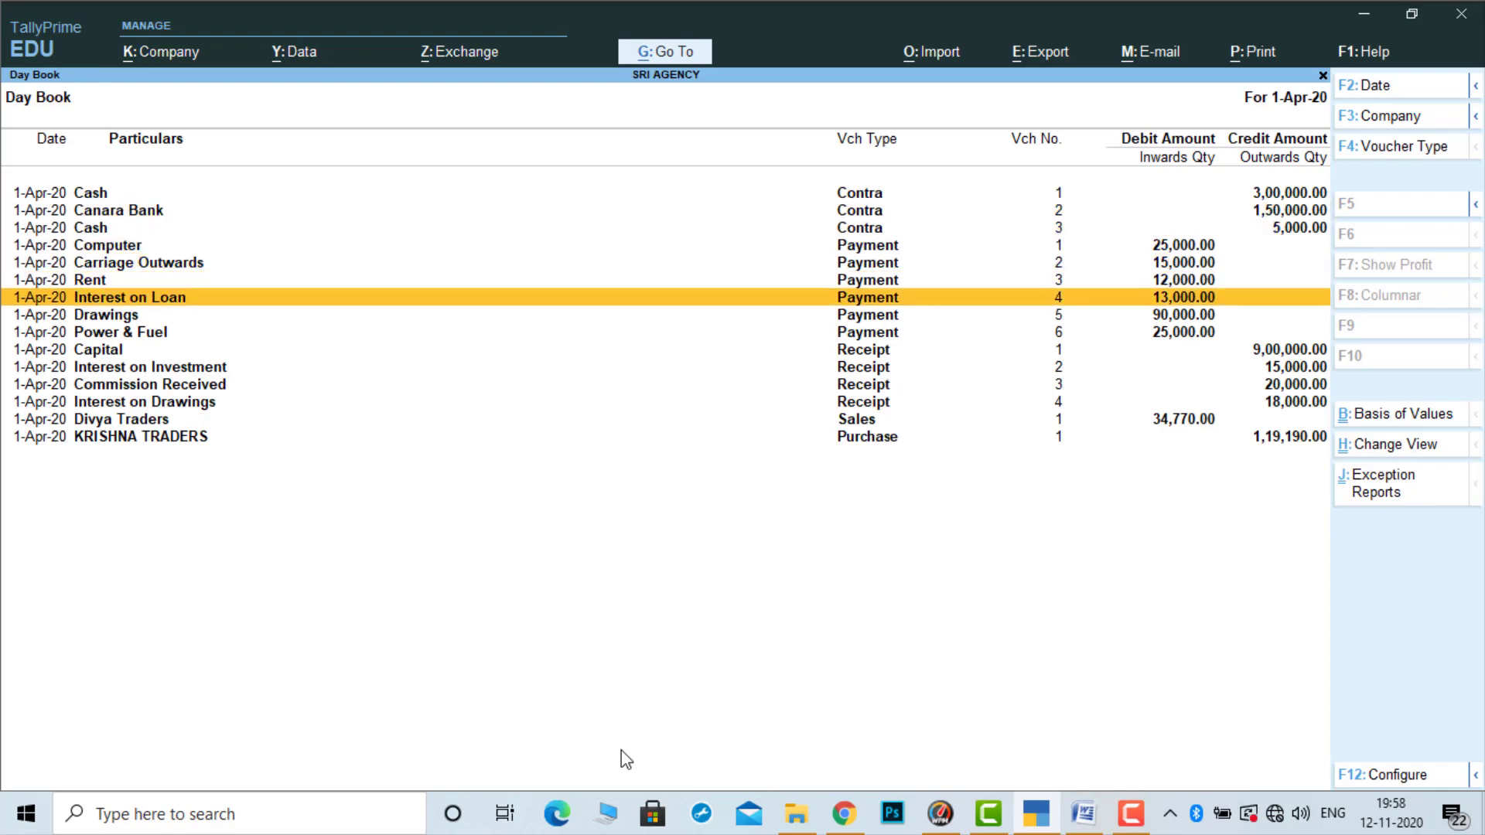
pyautogui.press('Down')
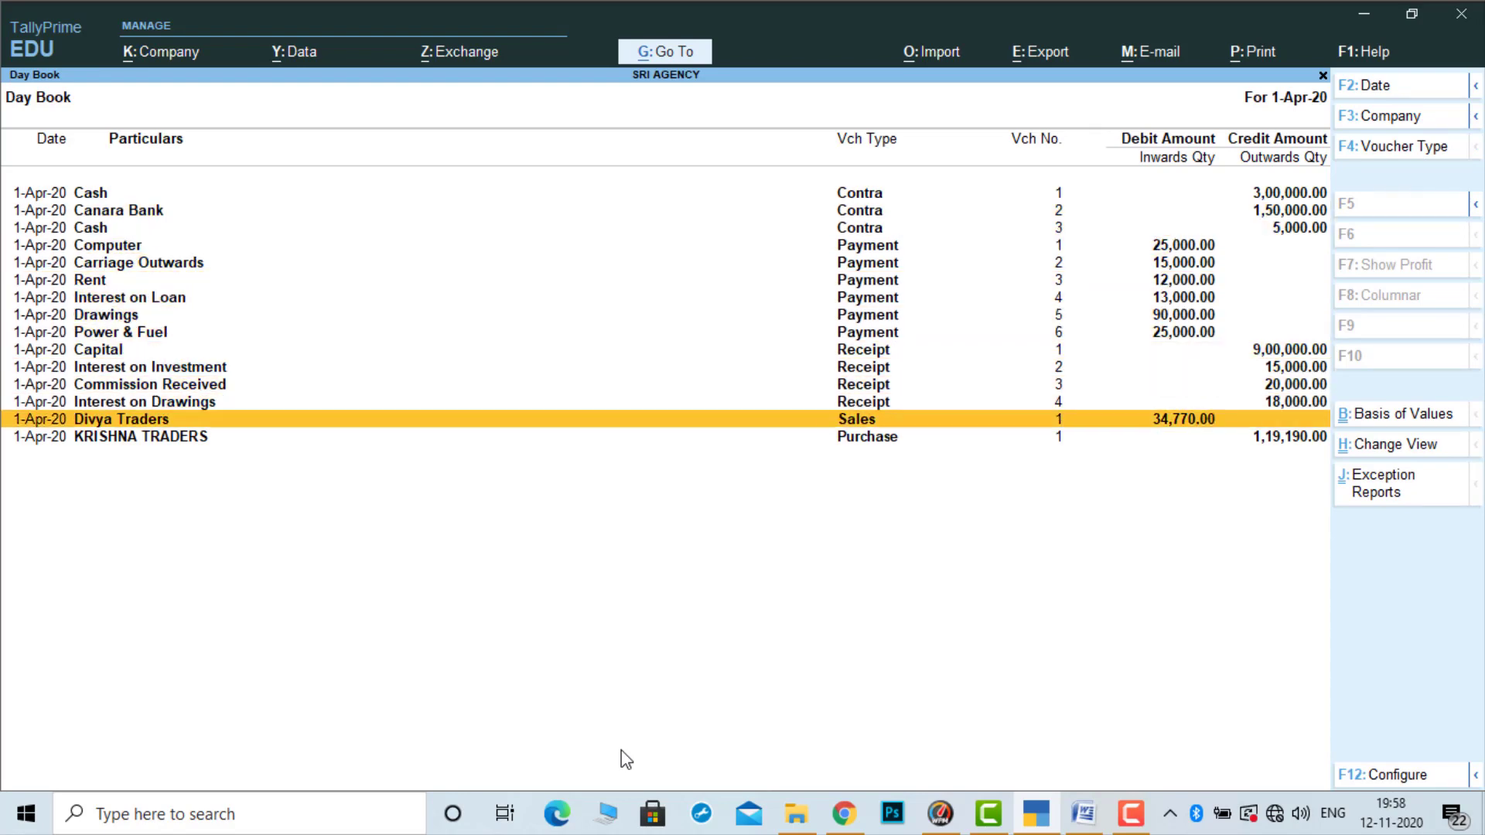
pyautogui.press('Escape')
# Open the Stock Summary report for SRI AGENCY
pyautogui.press('Down')
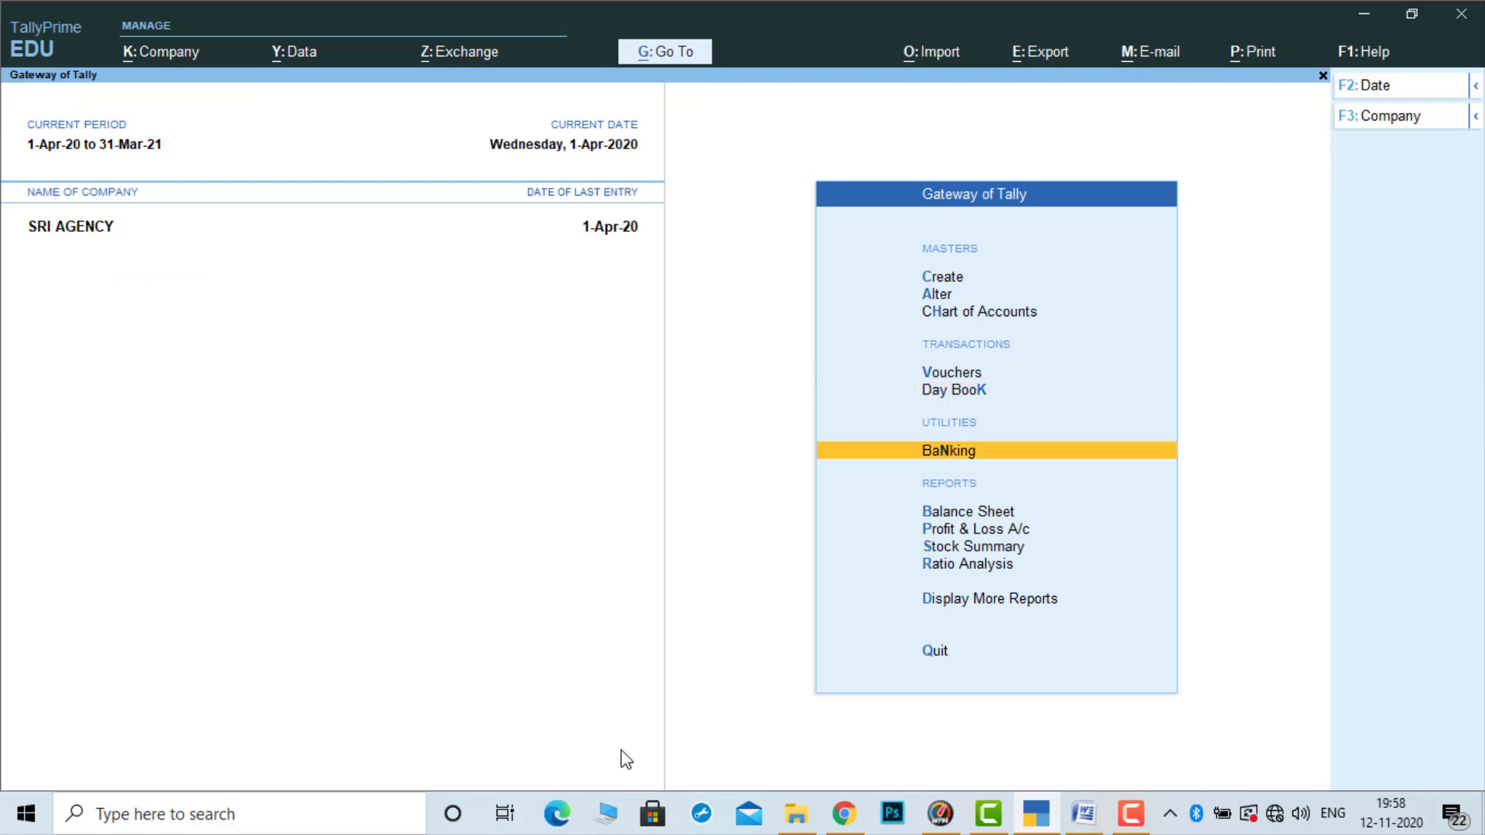
pyautogui.press('Down')
pyautogui.press('Down')
pyautogui.press('Down')
pyautogui.press('Return')
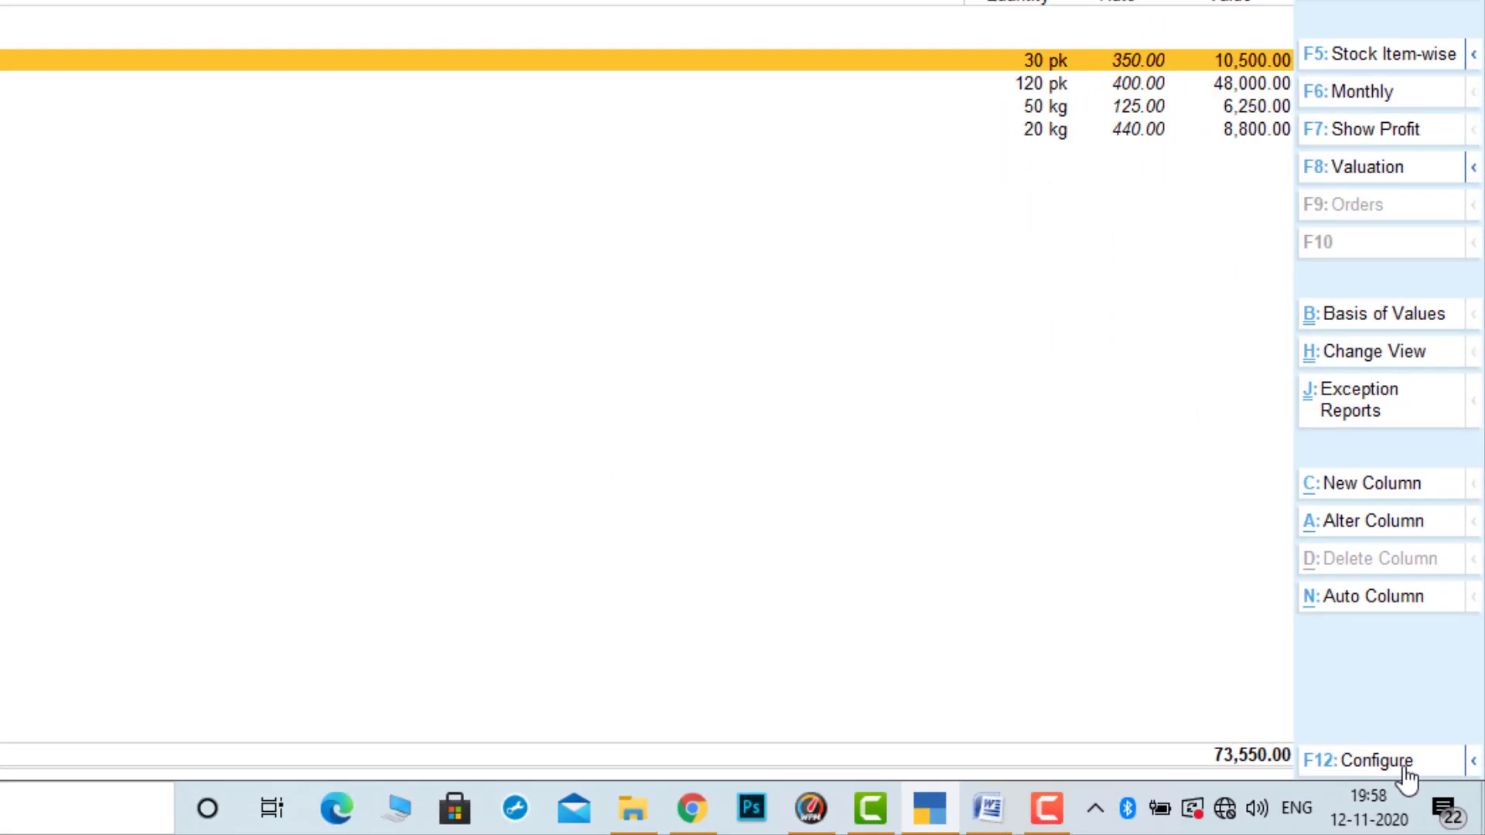
# Configure the Stock Summary with Show Goods Inwards and Show Goods Outwards set to Yes, review it and close the report
pyautogui.click(1323, 681)
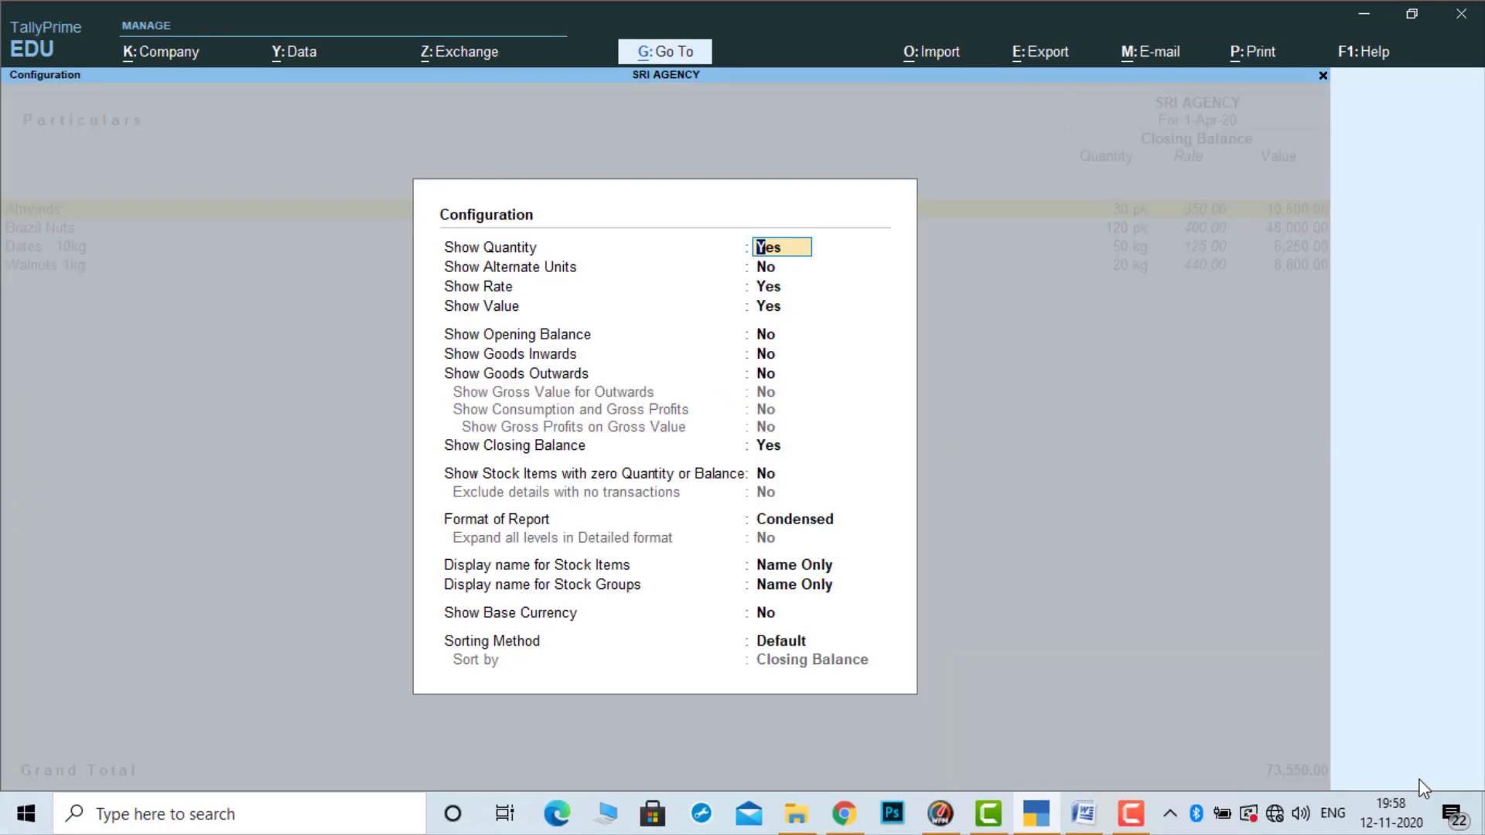
pyautogui.press('Down')
pyautogui.press('Down')
pyautogui.press('Down')
pyautogui.press('Down')
pyautogui.press('Down')
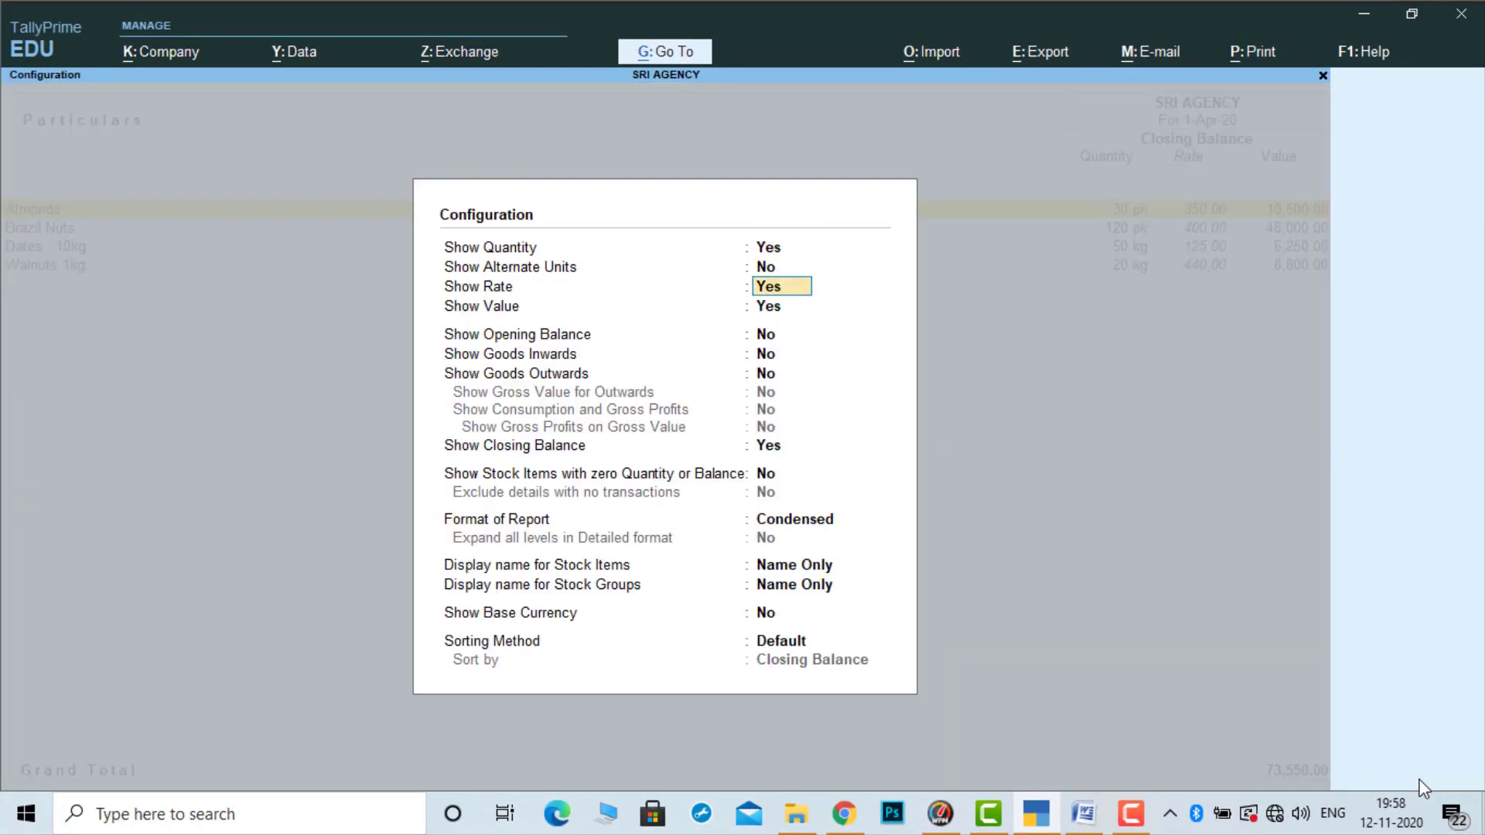
pyautogui.write('y')
pyautogui.press('Return')
pyautogui.write('y')
pyautogui.press('Return')
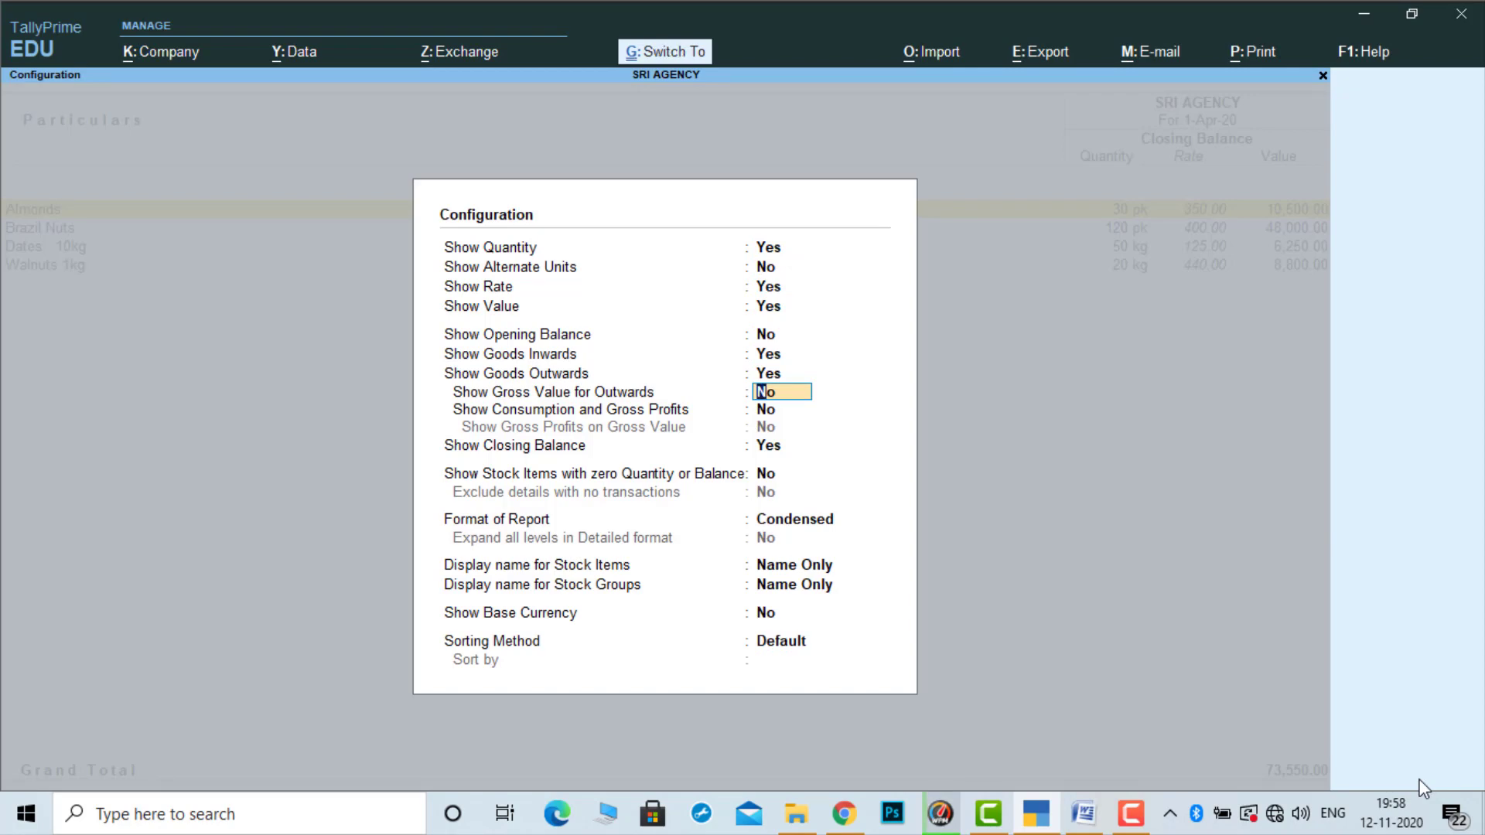
pyautogui.hotkey('ctrl', 'a')
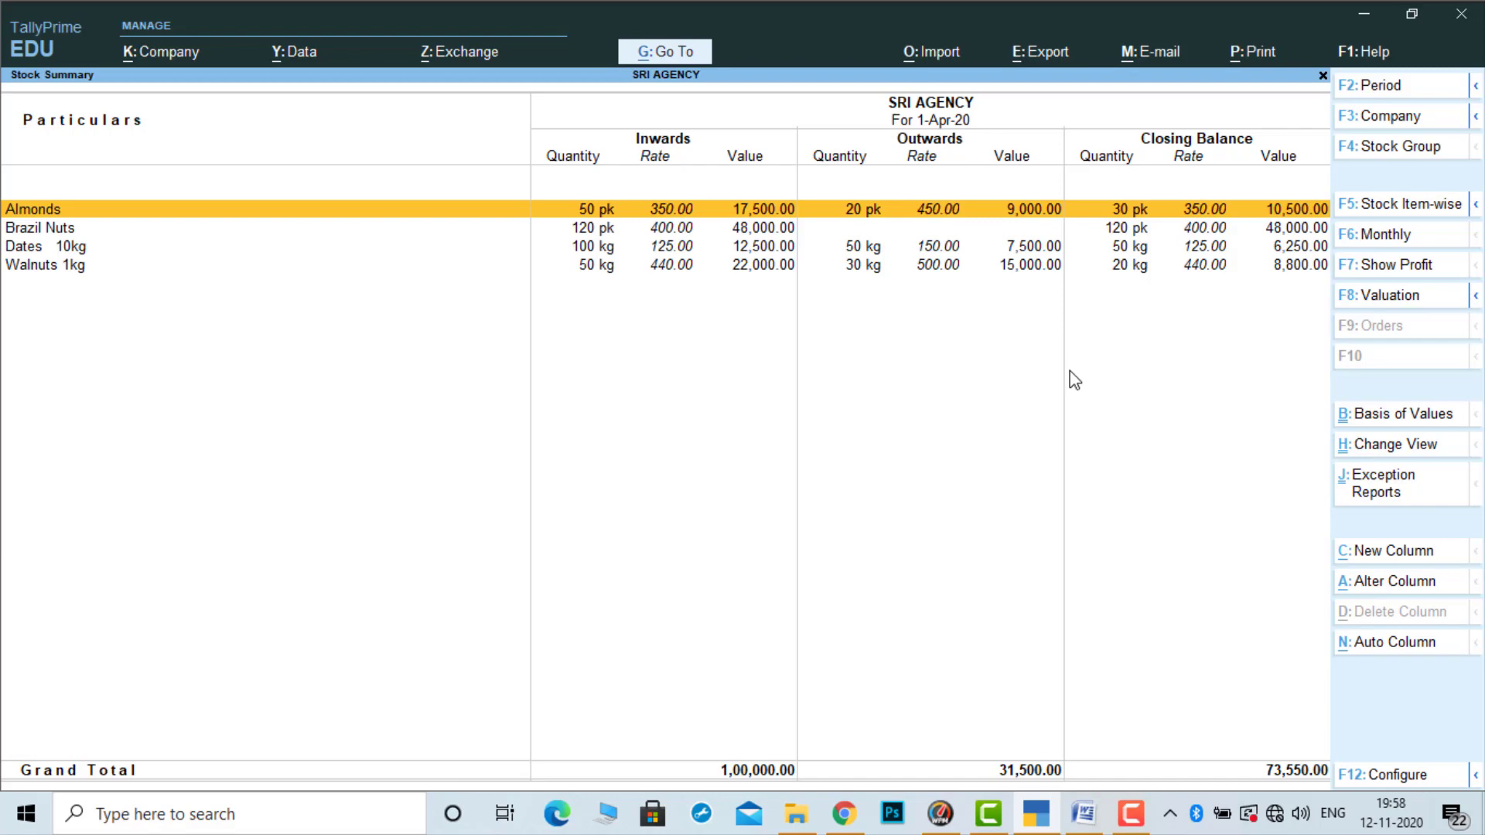
pyautogui.press('Escape')
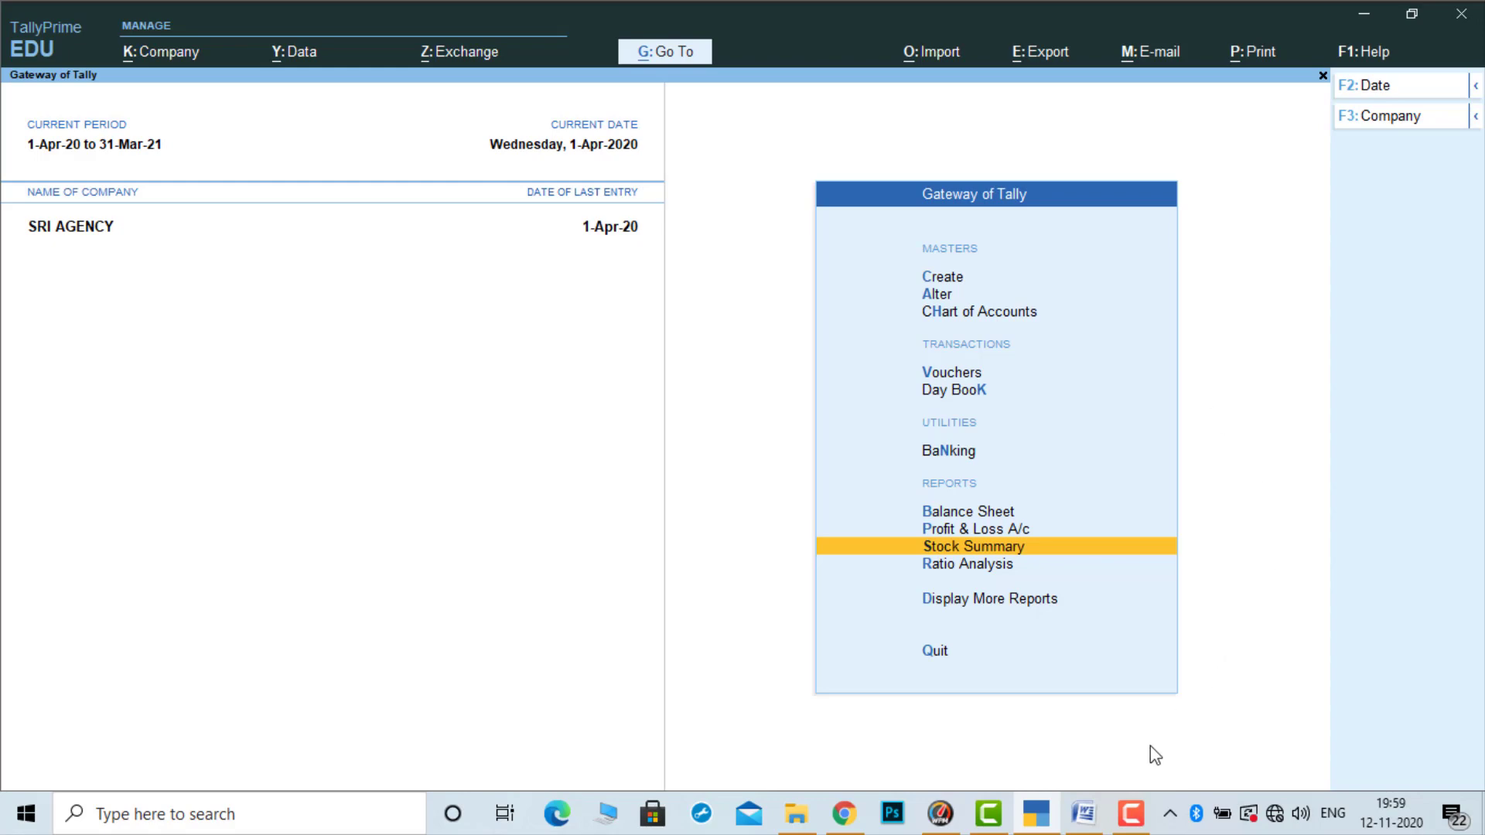
pyautogui.click(1133, 816)
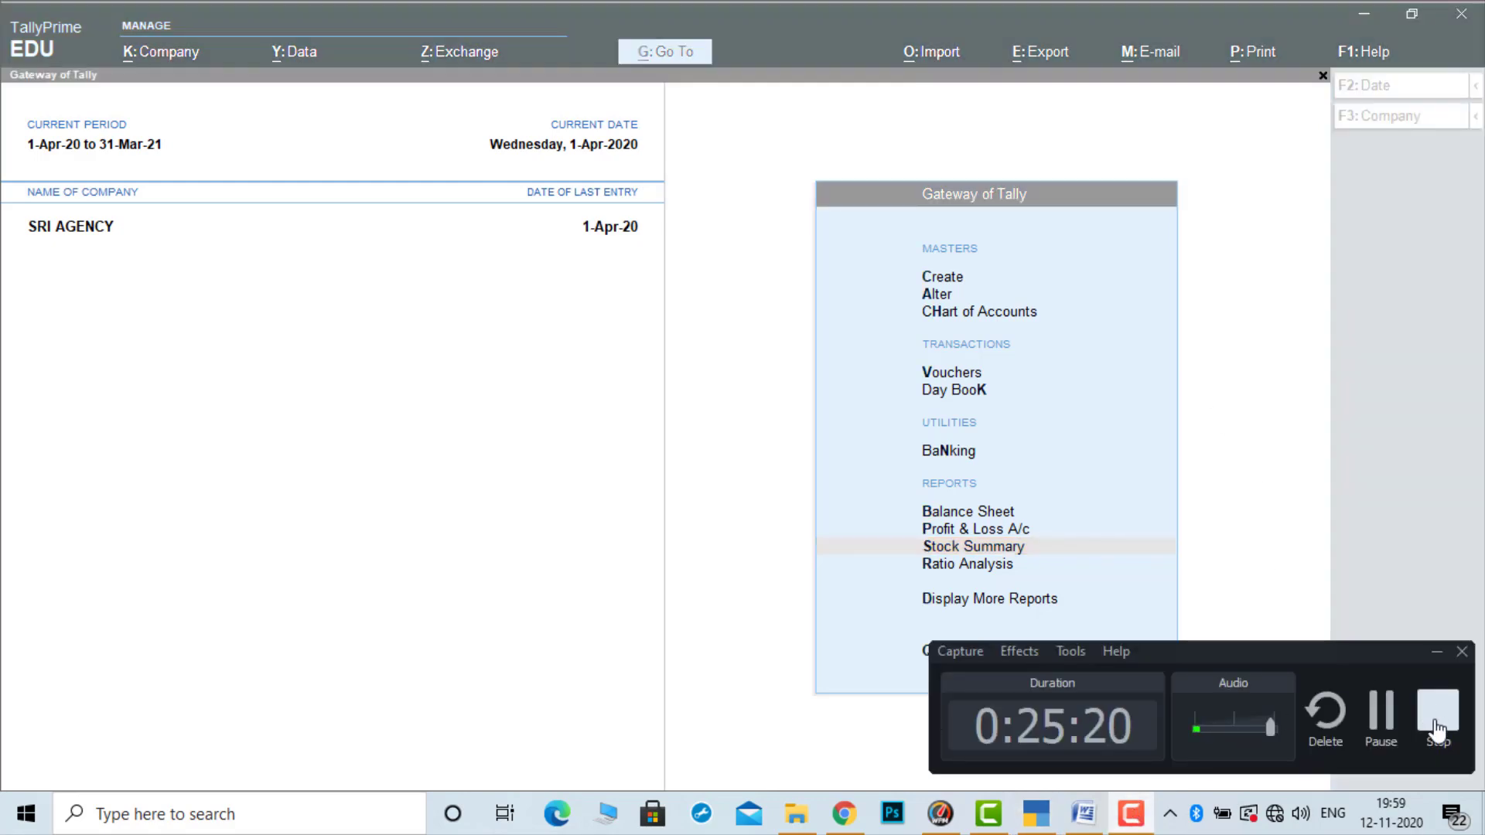